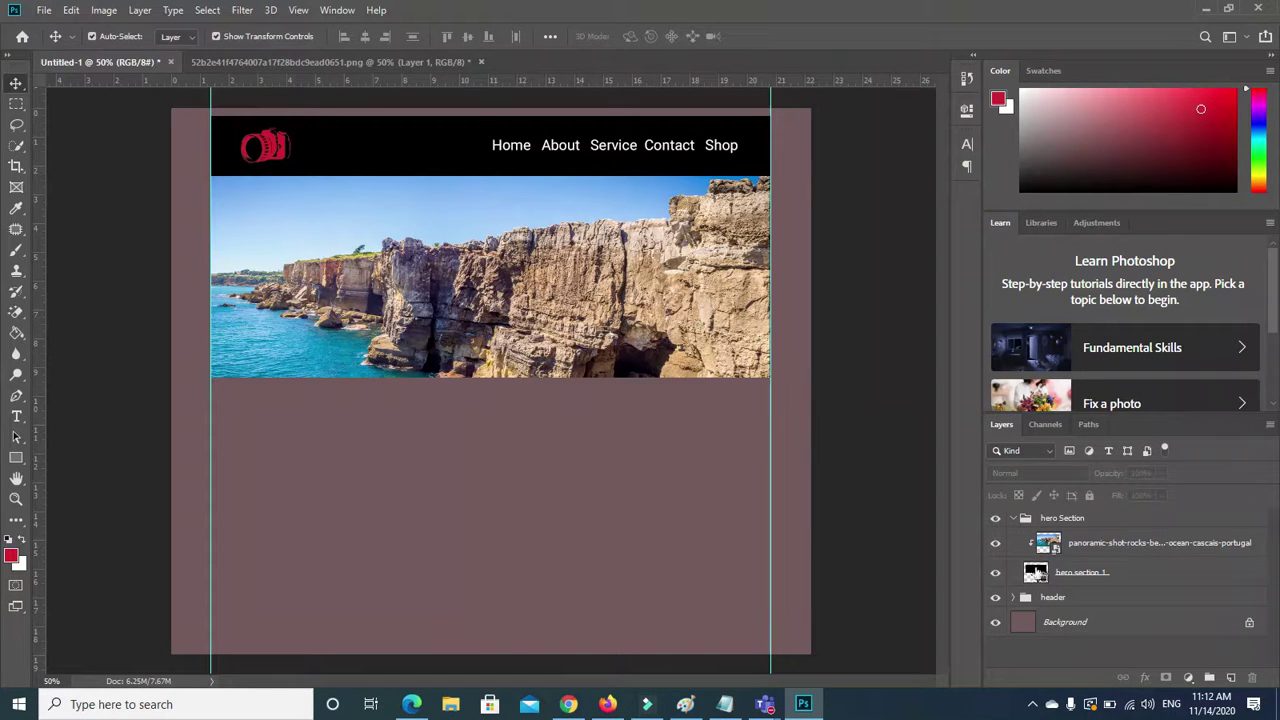
Set the height of the hero section 1 shape to 704 px.
left_click(1036, 572)
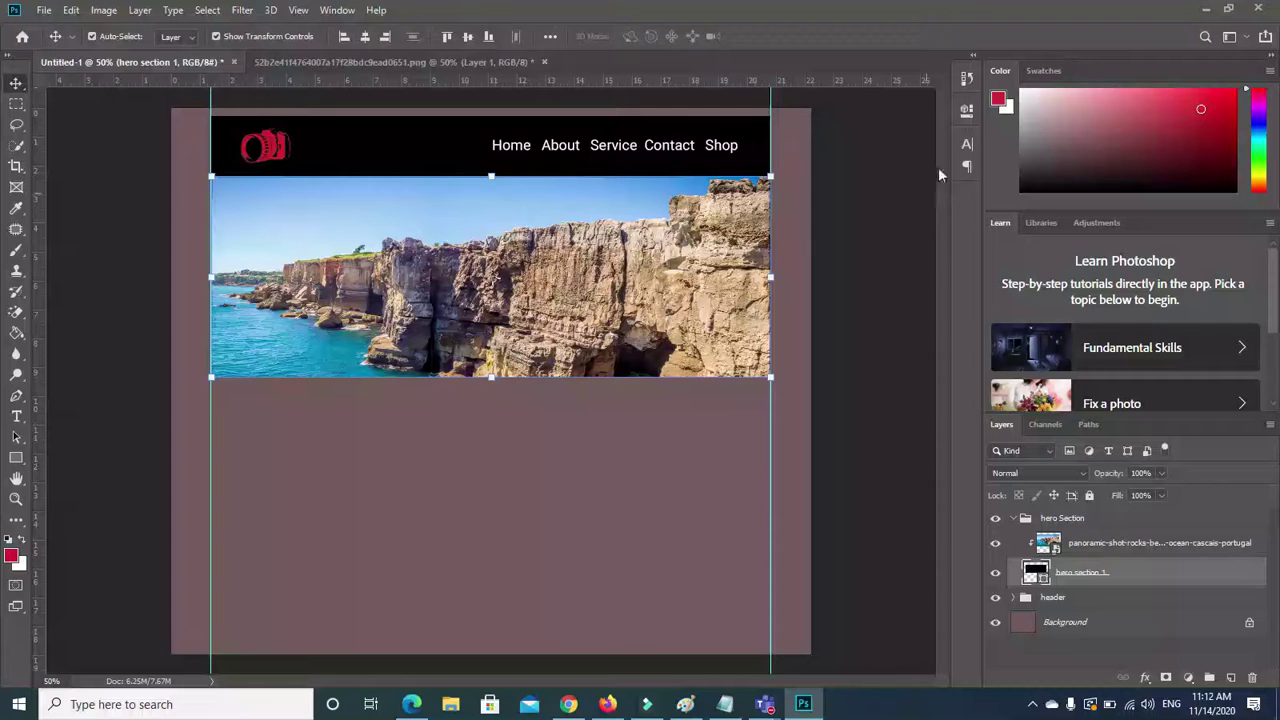
left_click(968, 146)
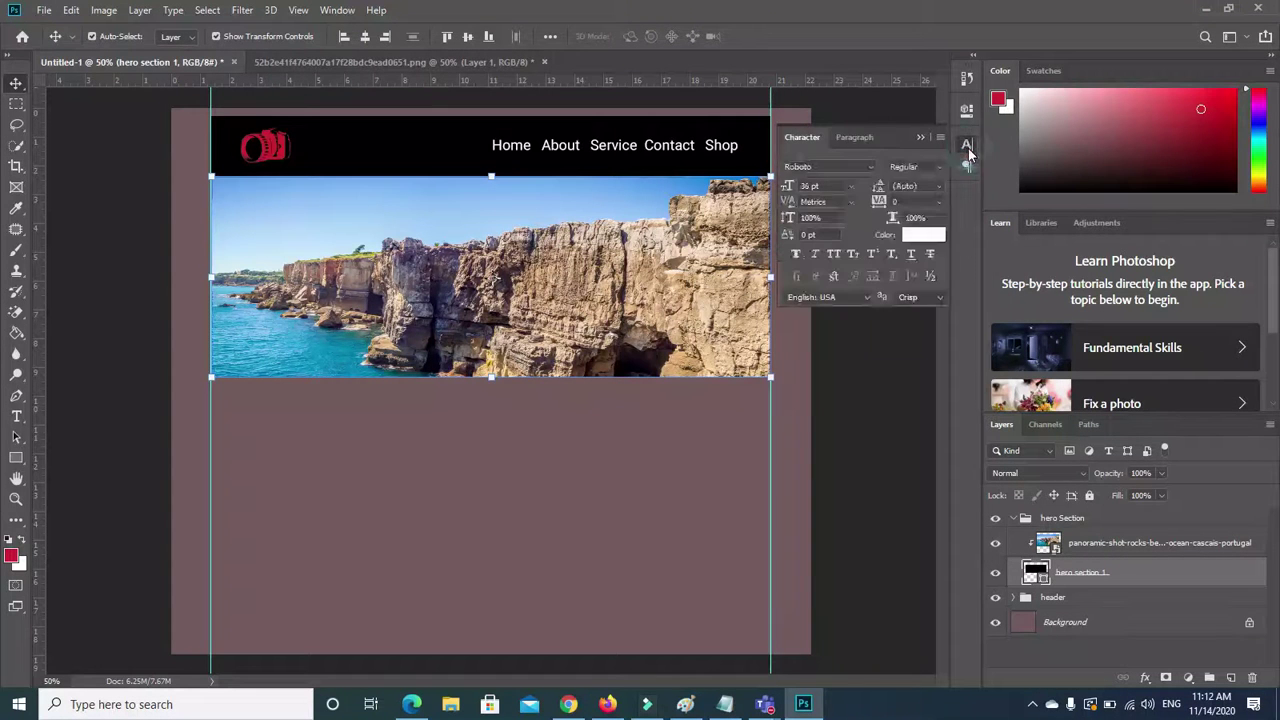
left_click(966, 108)
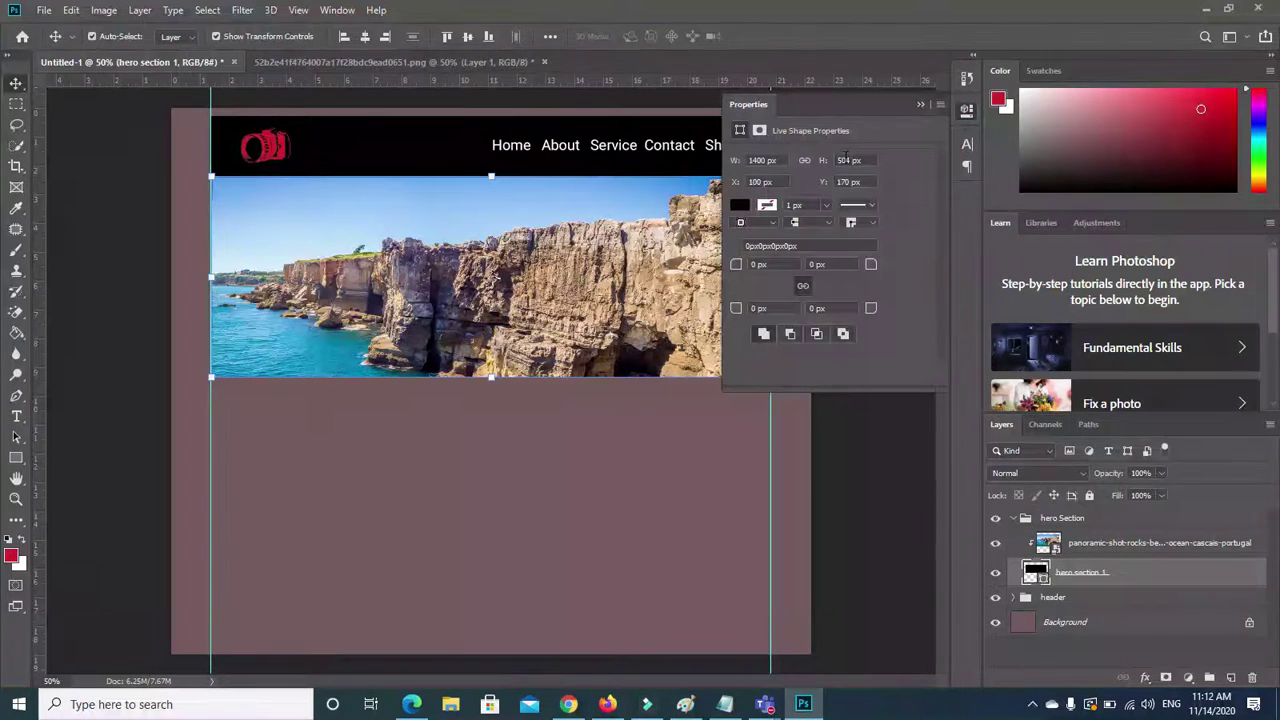
type("3")
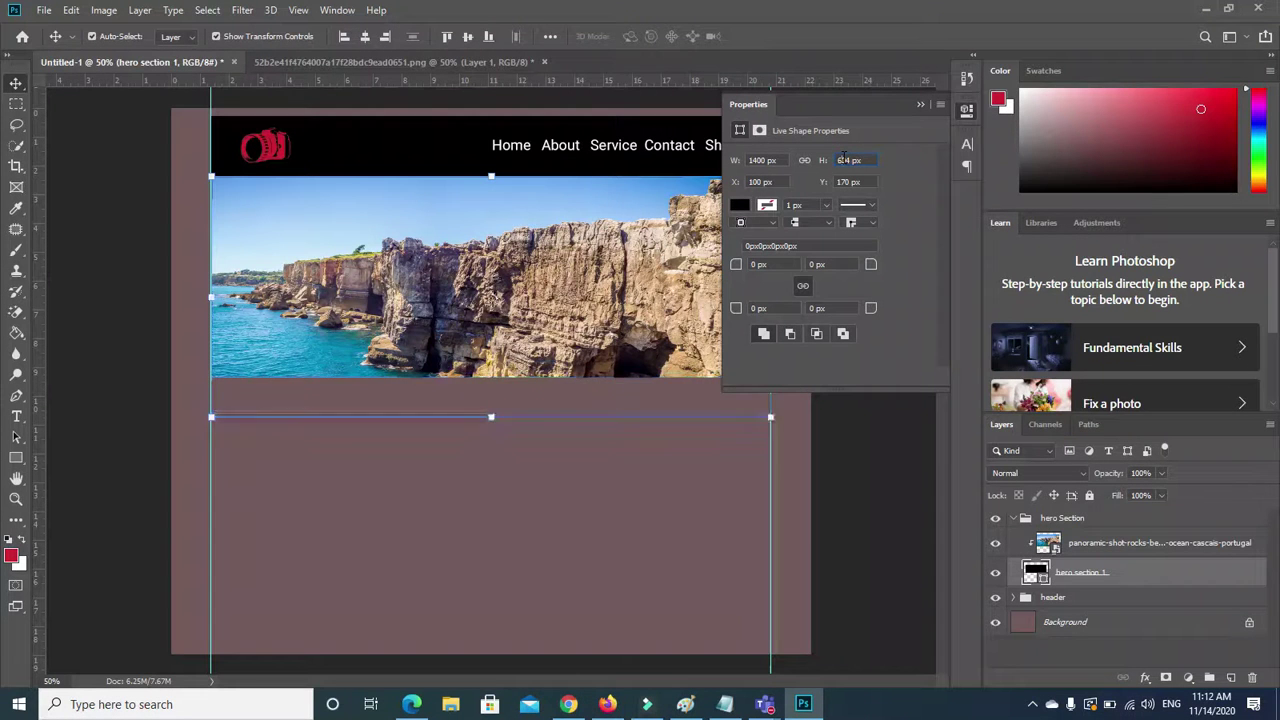
left_click(842, 157)
type("3")
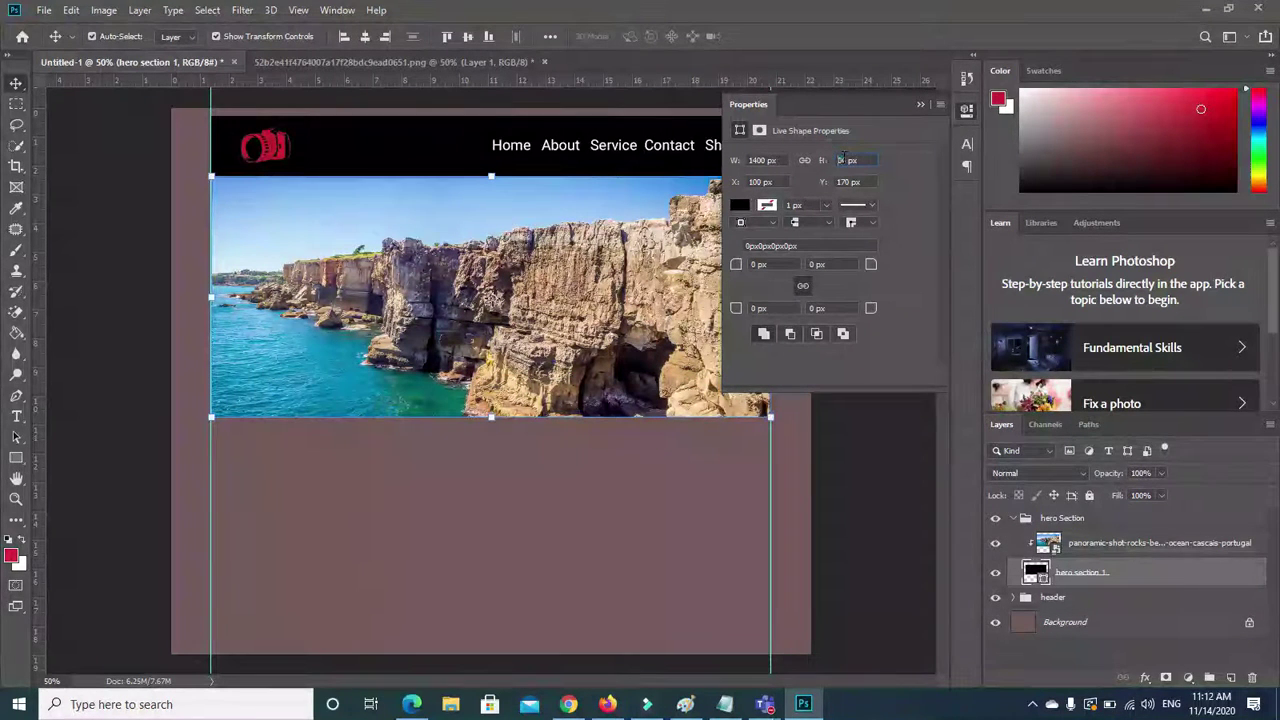
key("Return")
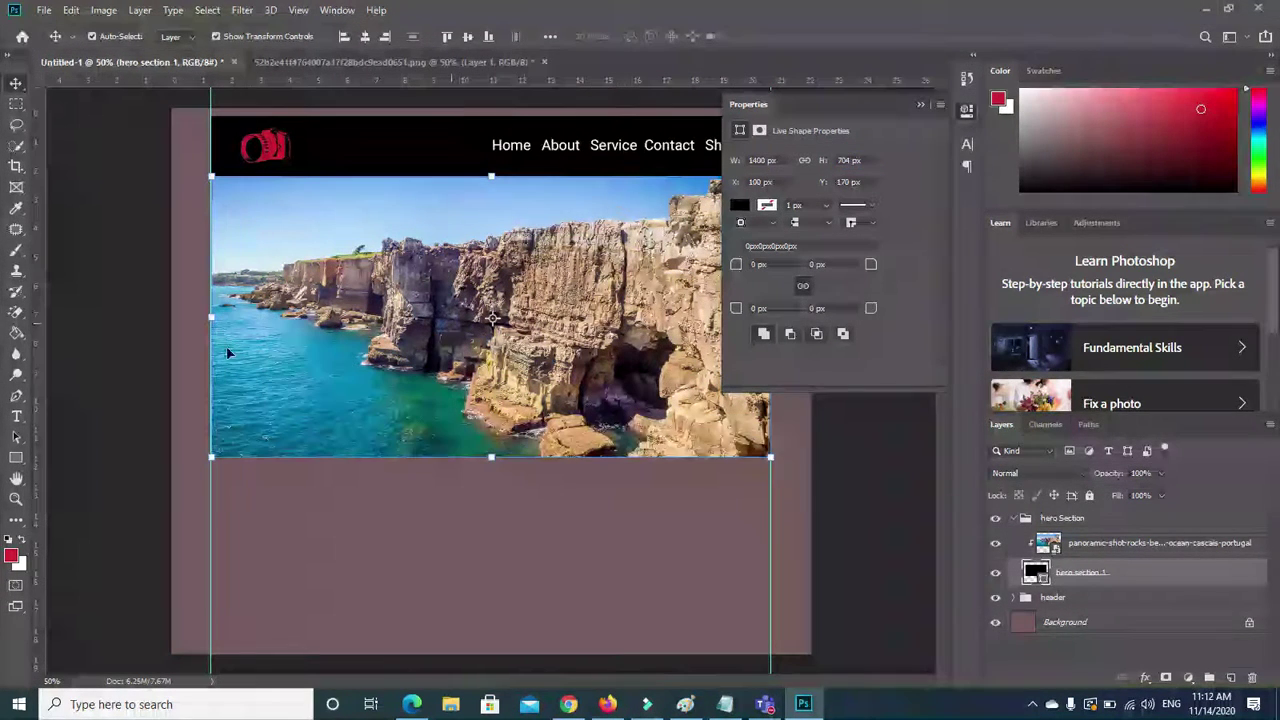
left_click(170, 432)
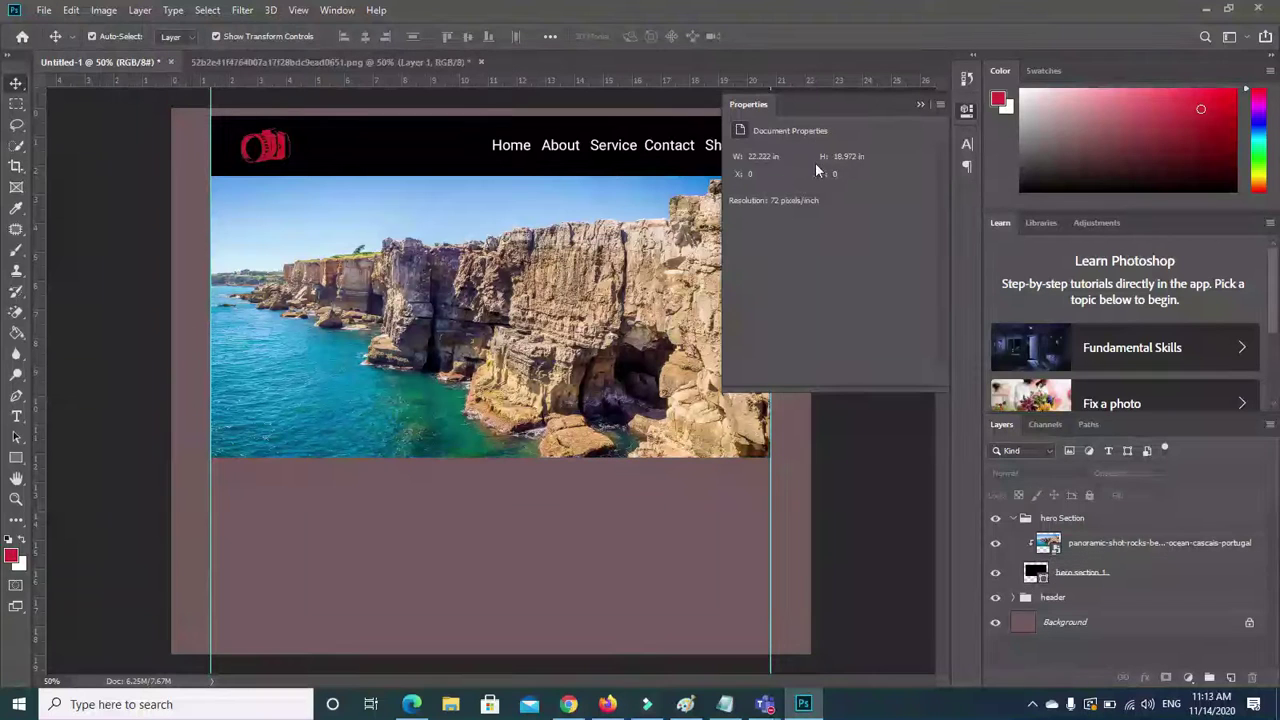
left_click(920, 103)
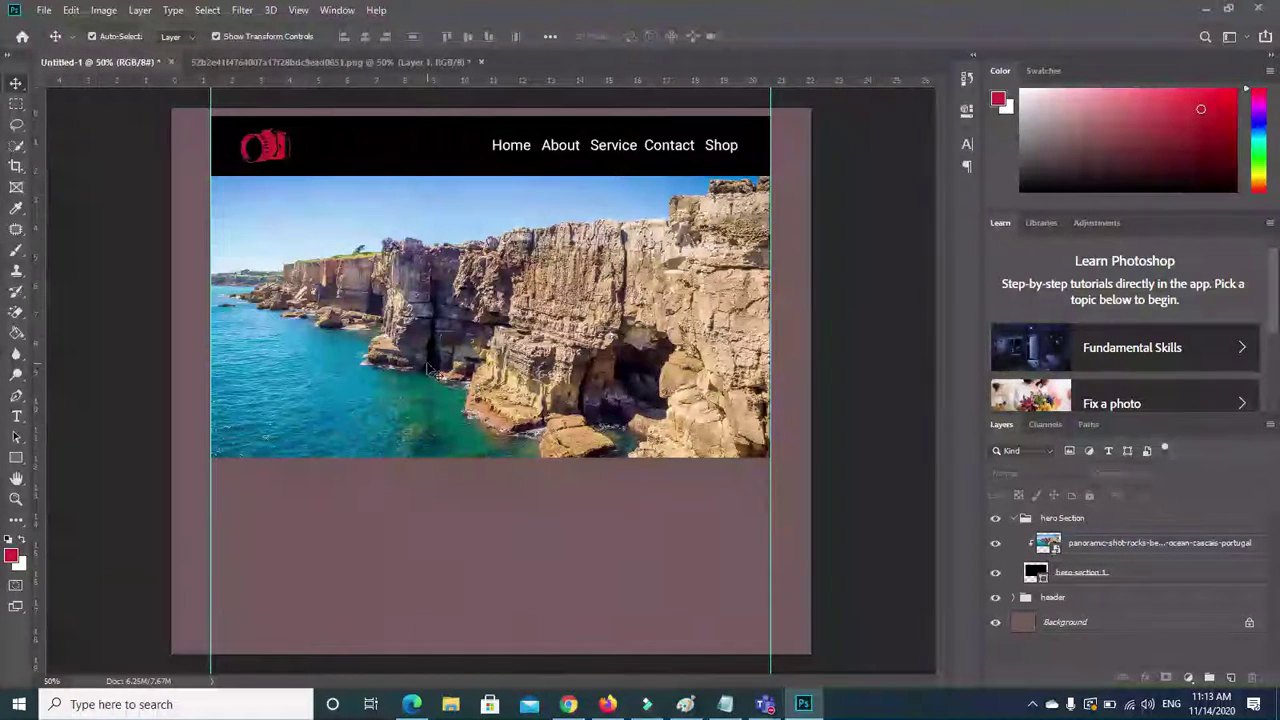
Add a text layer reading "Gct sahiwa l" over the middle of the hero image, replacing the placeholder text.
left_click(16, 416)
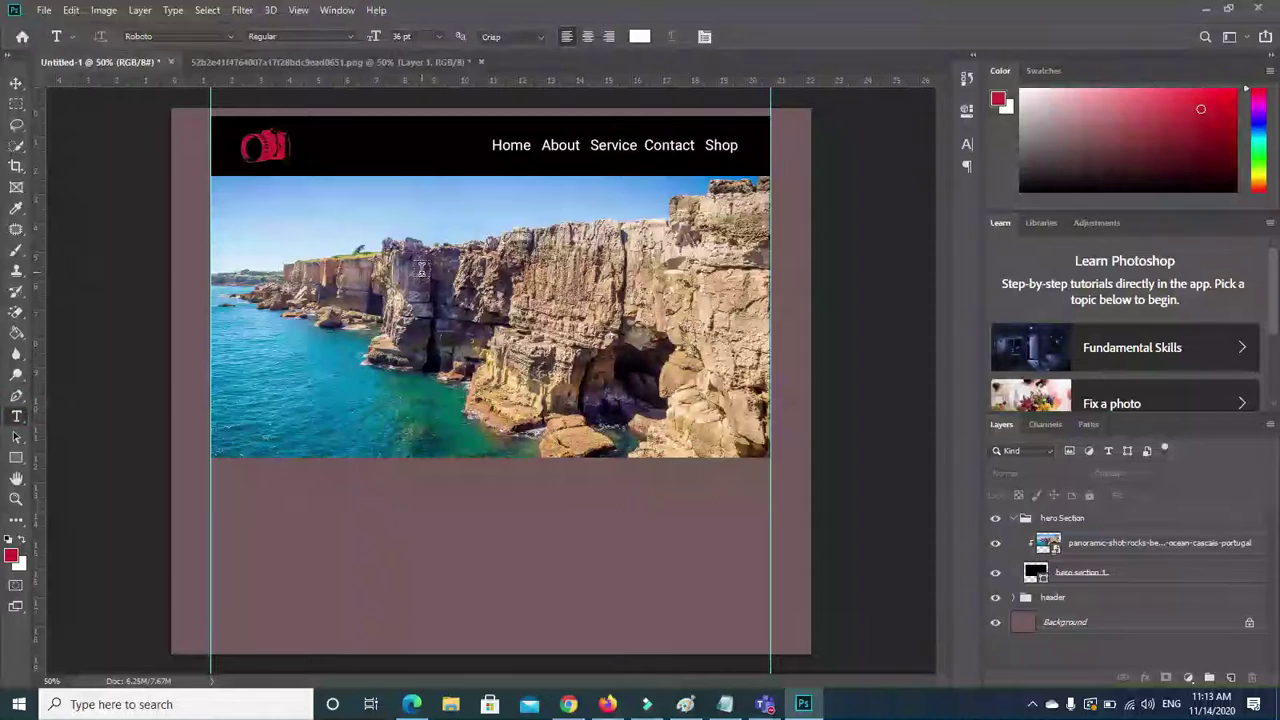
left_click(391, 371)
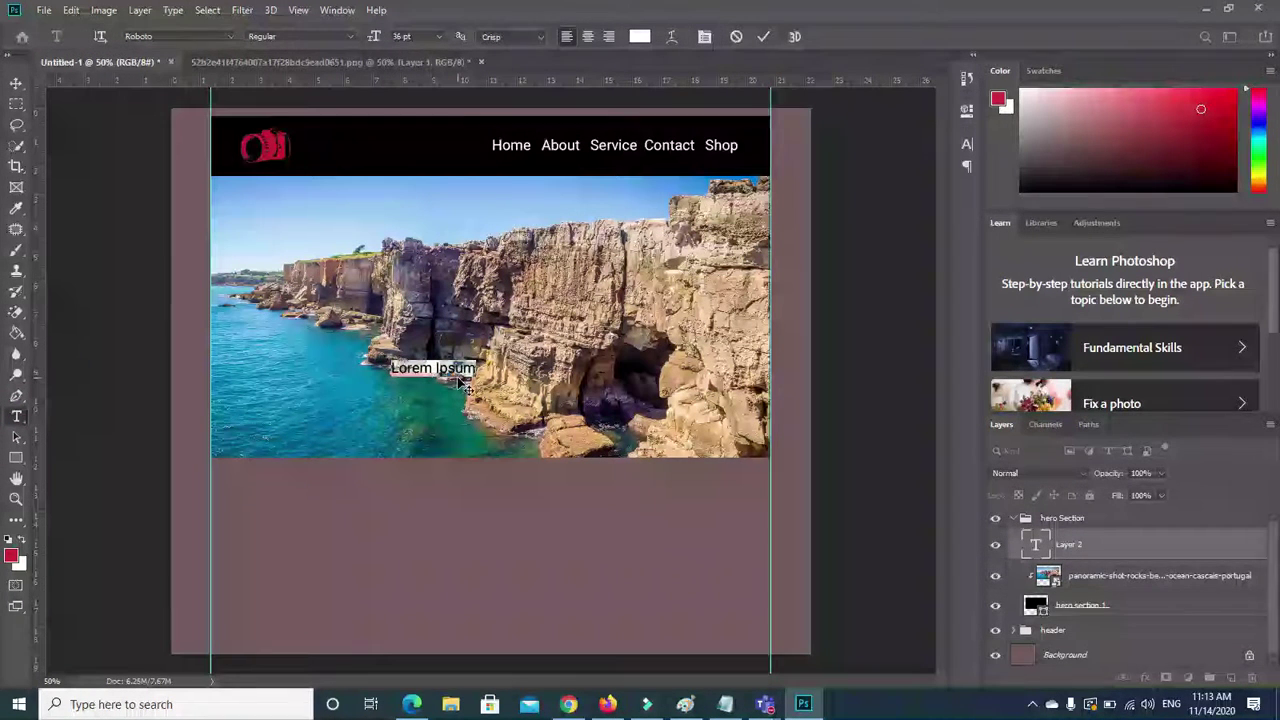
left_click_drag(392, 368, 473, 368)
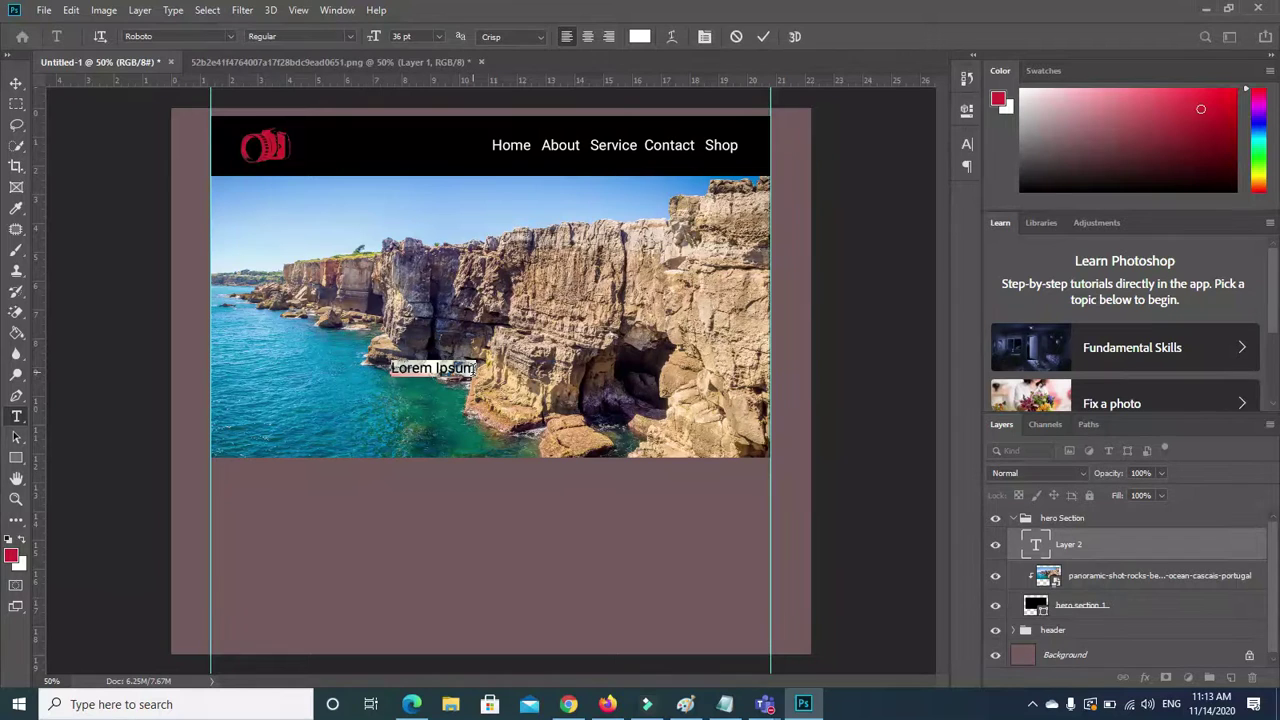
triple_click(474, 370)
left_click(474, 368)
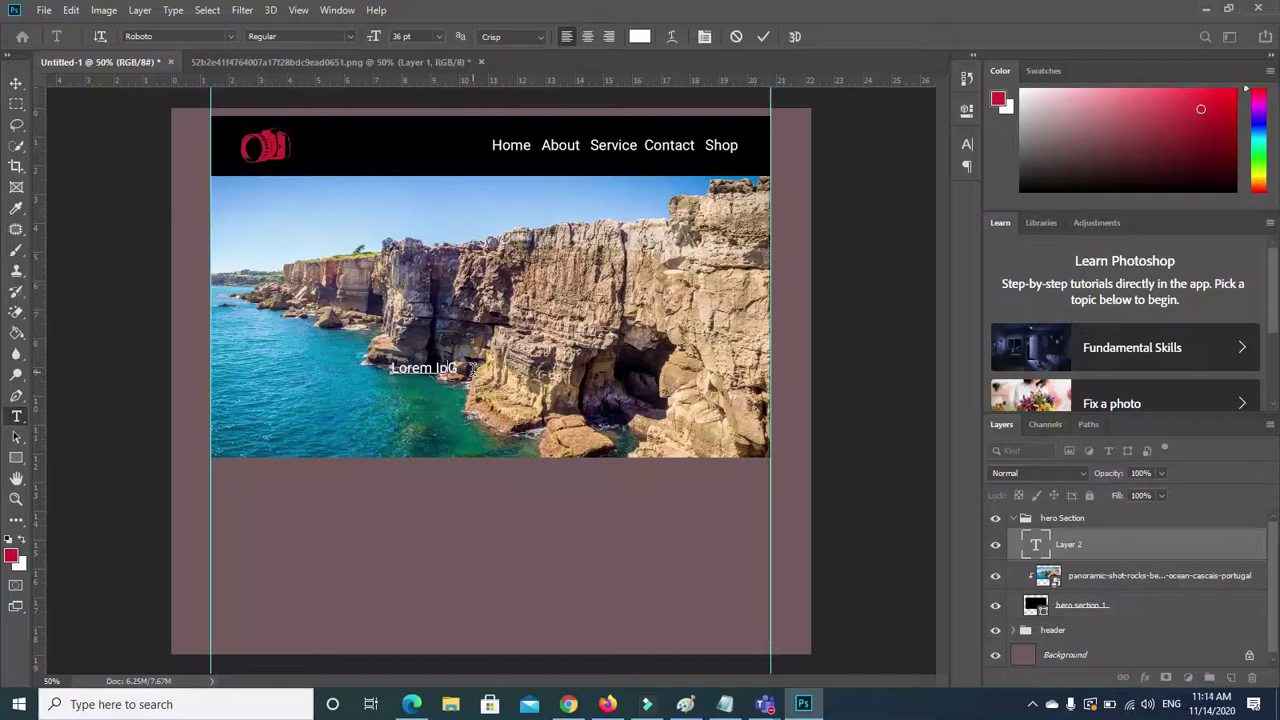
key("BackSpace")
key("BackSpace")
key("BackSpace")
key("BackSpace")
key("BackSpace")
key("BackSpace")
key("BackSpace")
key("BackSpace")
key("BackSpace")
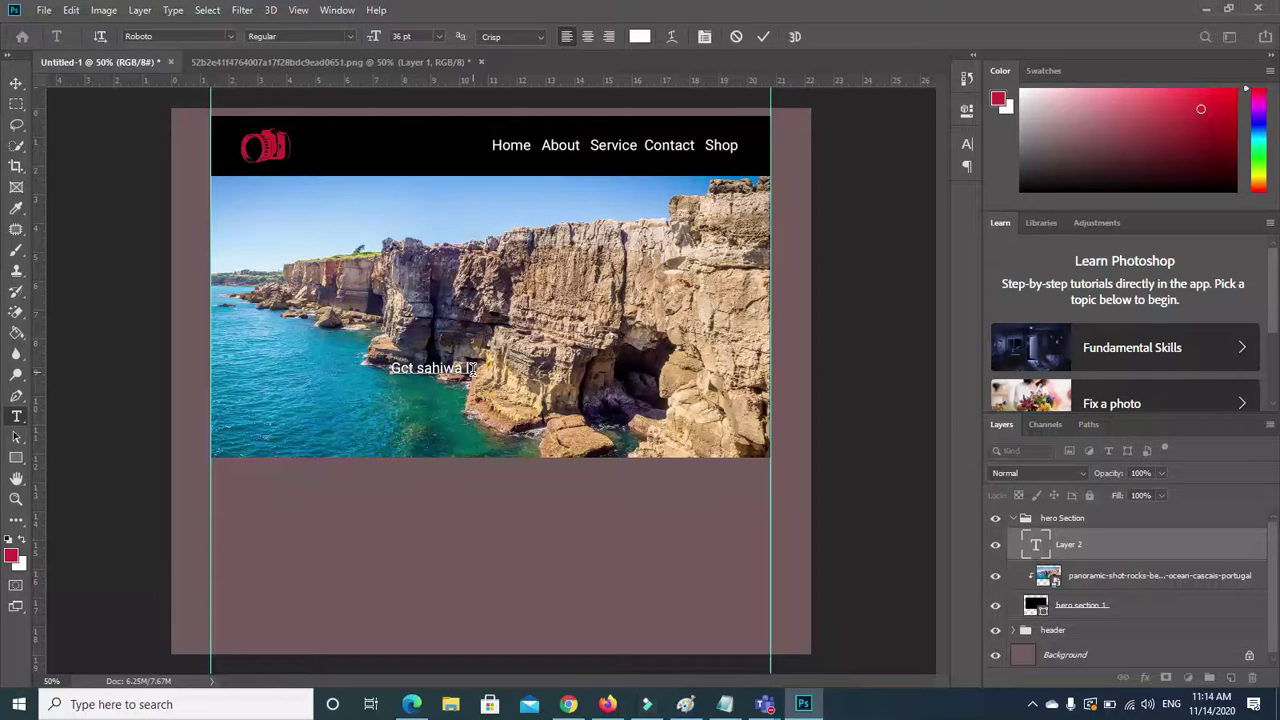
Set the font size of the whole hero heading to 100 pt.
left_click_drag(390, 368, 487, 372)
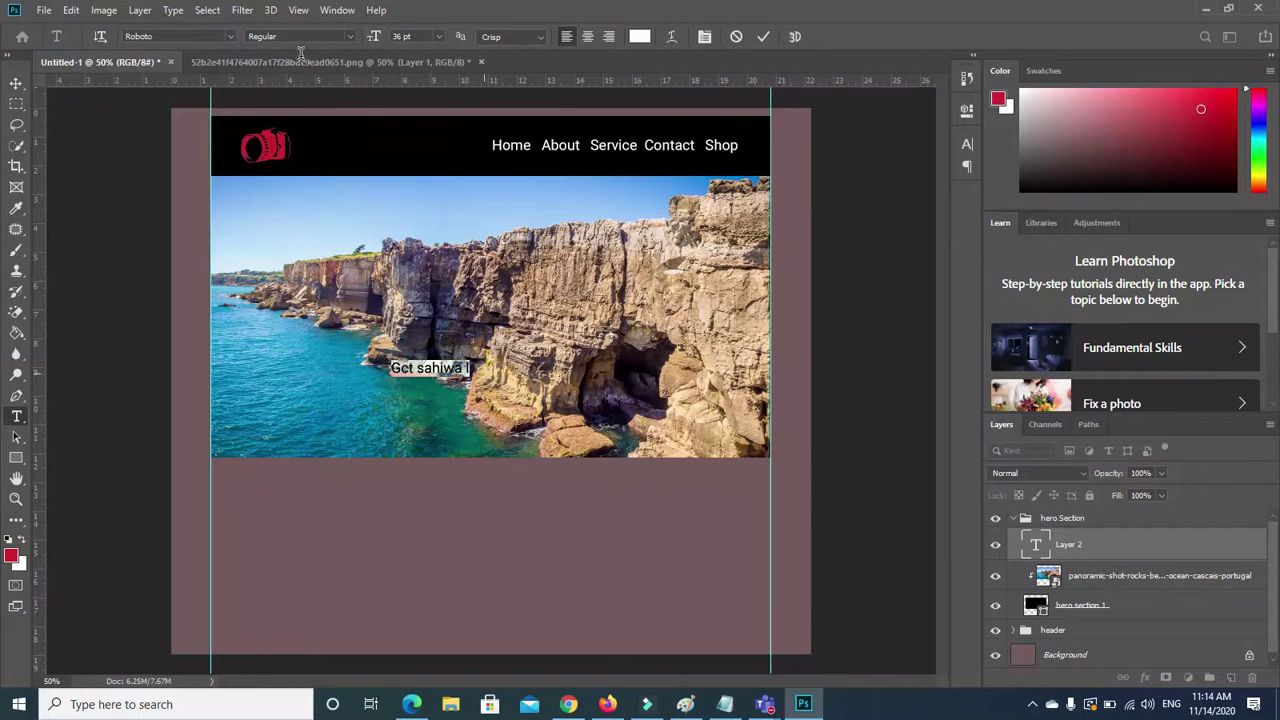
left_click(436, 37)
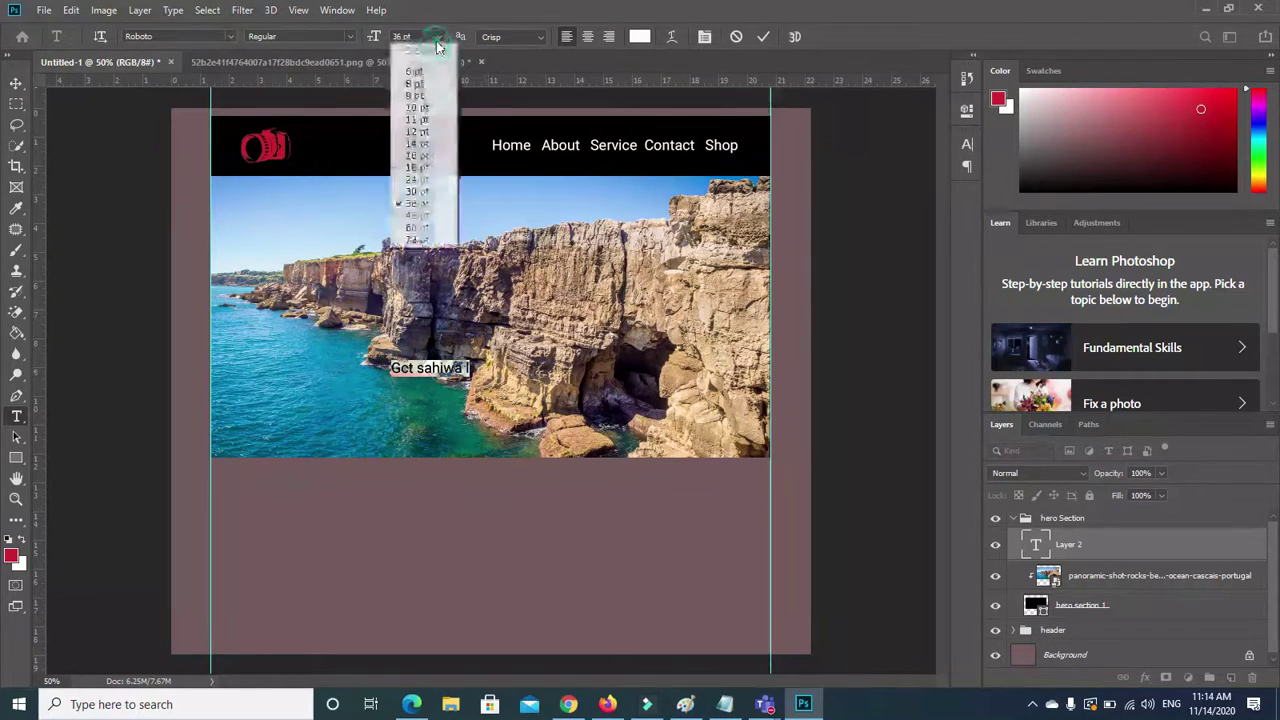
left_click(408, 243)
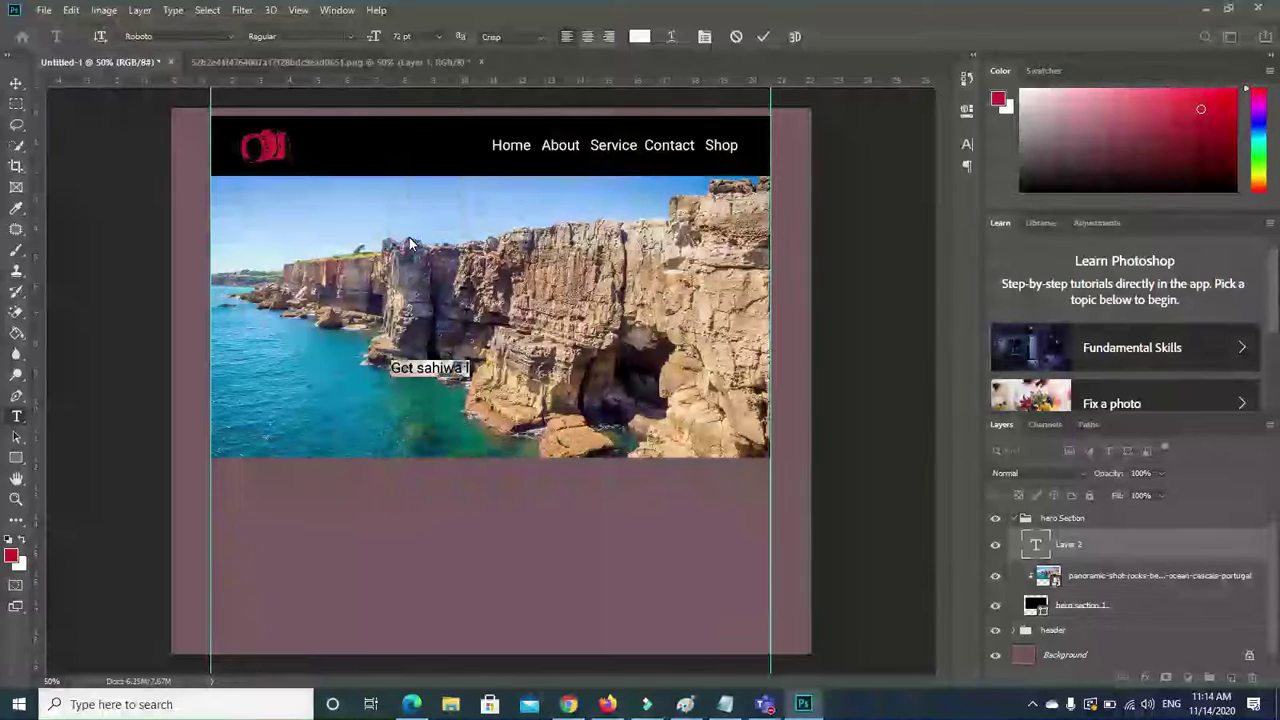
double_click(400, 36)
key("BackSpace")
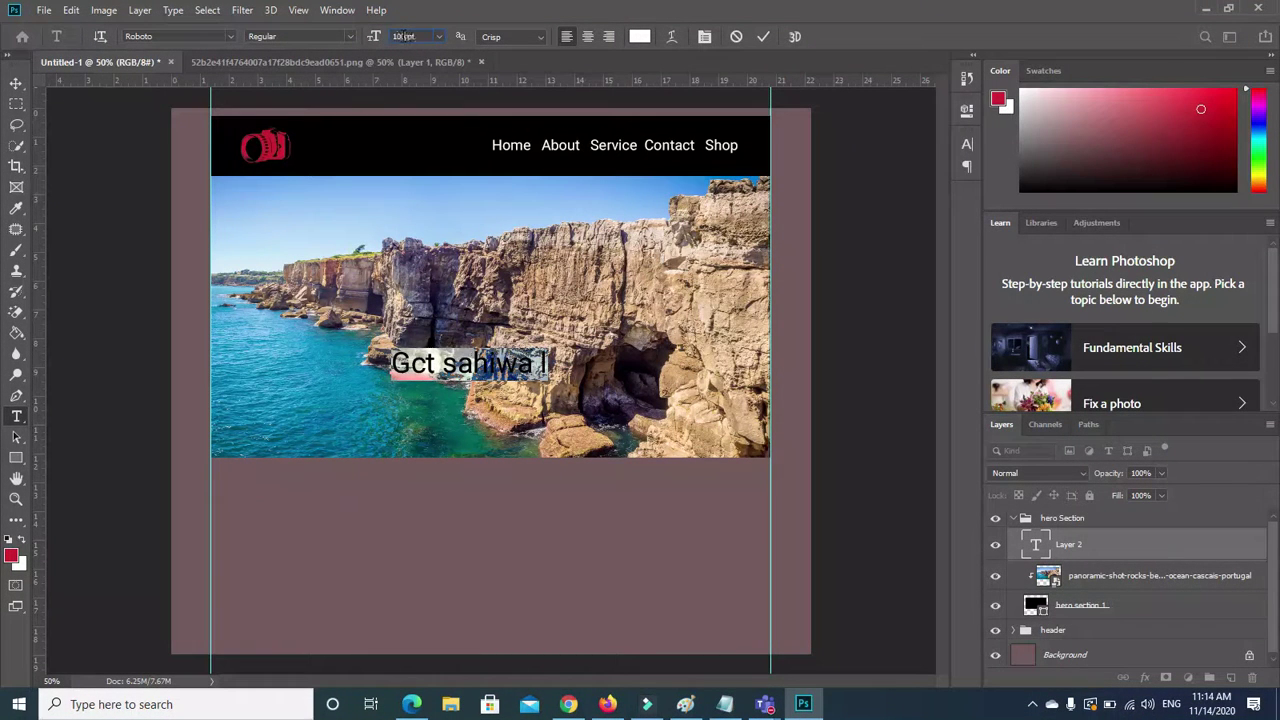
type("100")
key("Return")
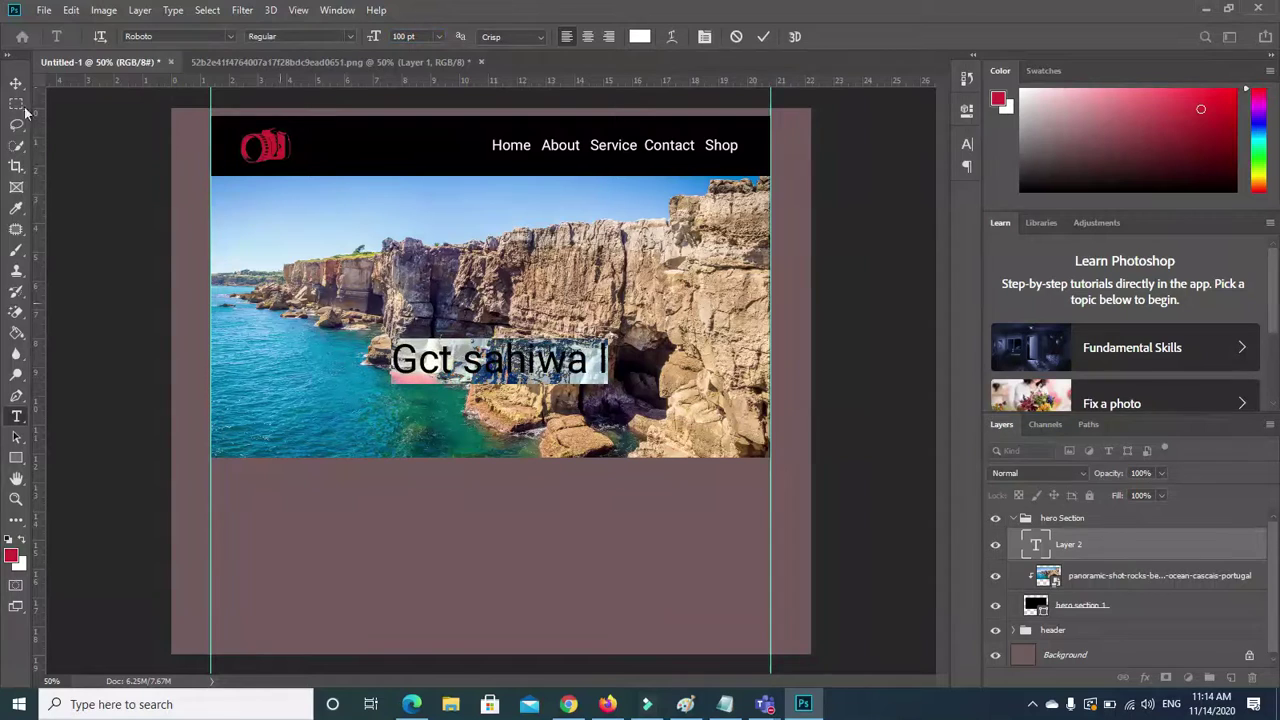
Set the hero heading's font style to Bold Condensed Italic and its anti-aliasing to None.
left_click(350, 40)
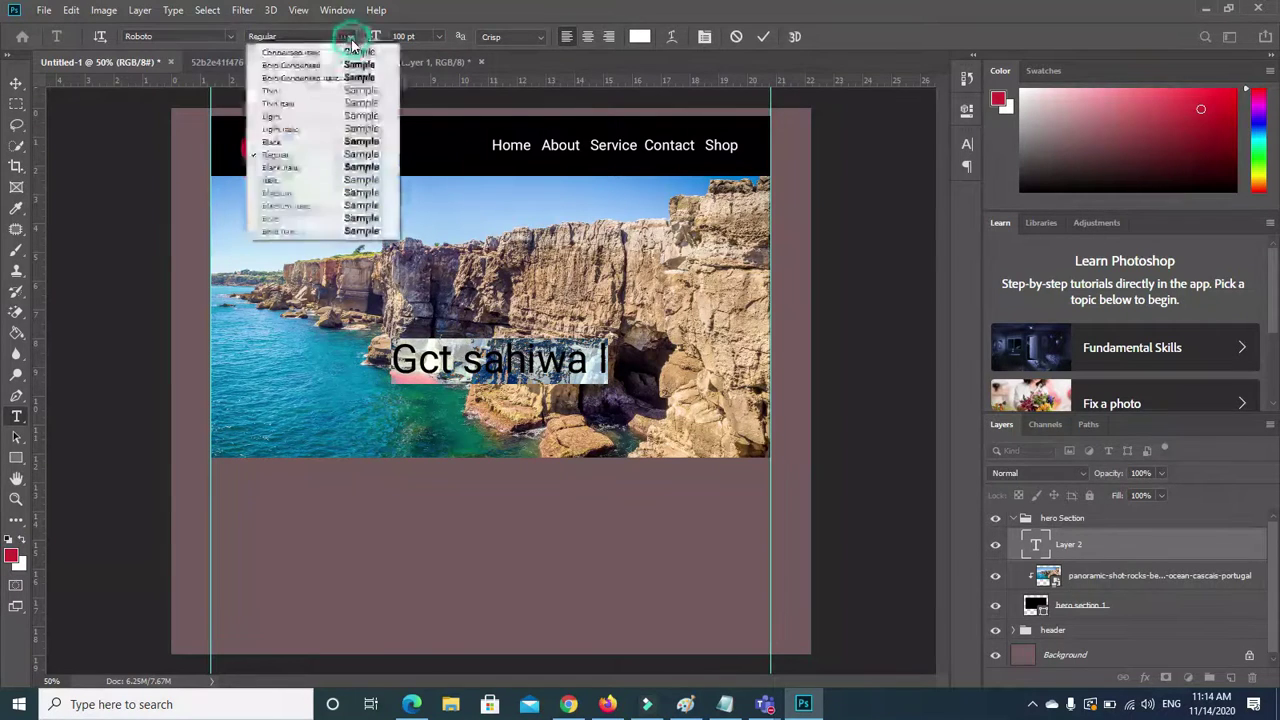
left_click(300, 85)
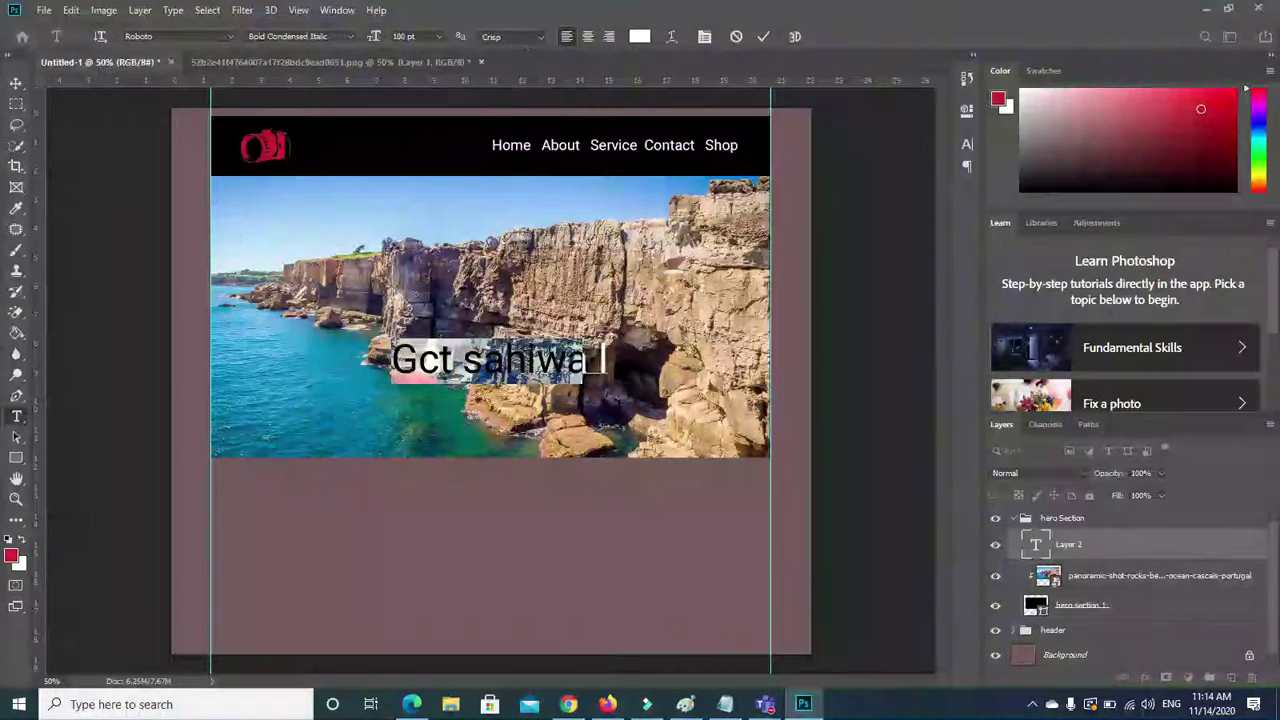
left_click(540, 36)
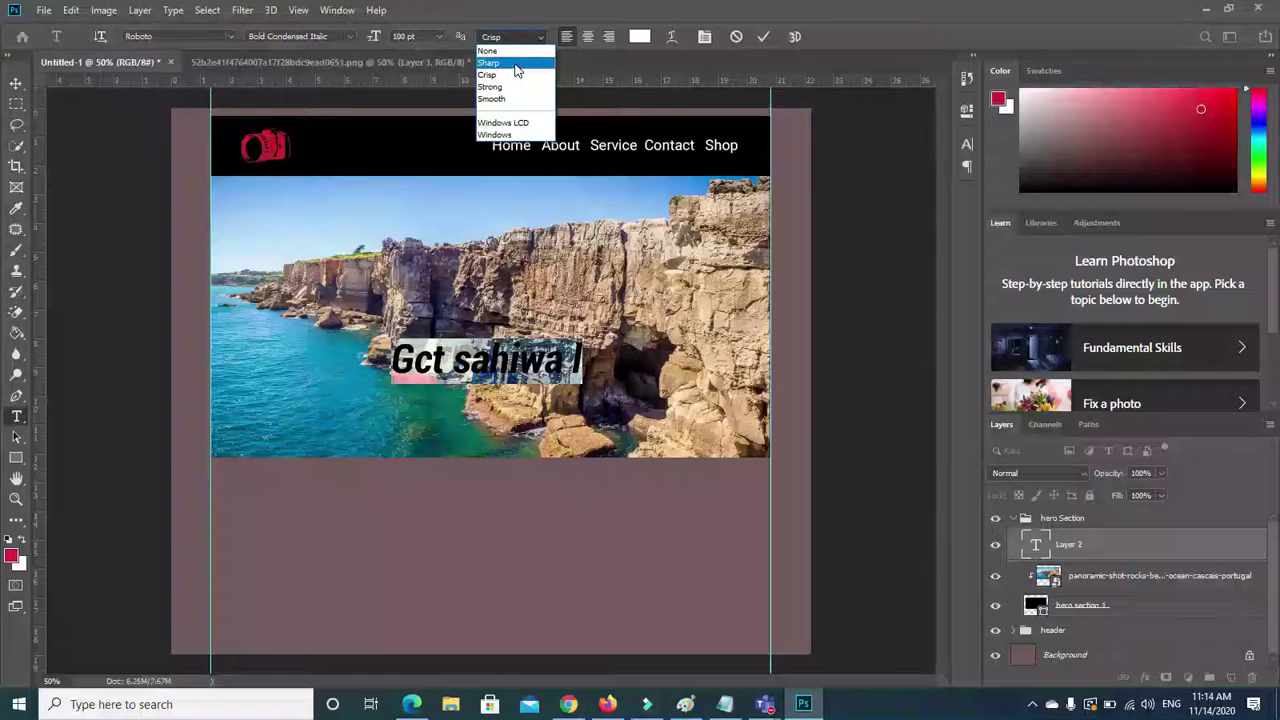
left_click(488, 50)
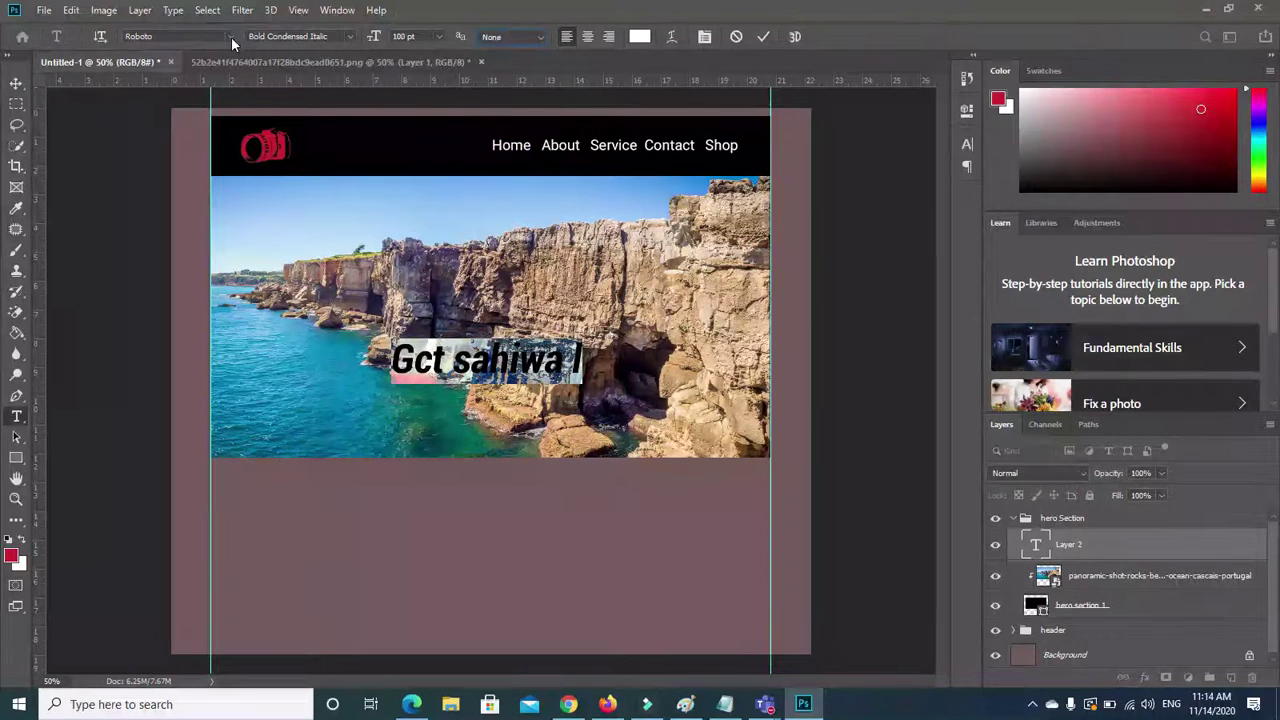
Change the hero heading's font style to Bold Condensed and apply faux bold.
left_click(344, 37)
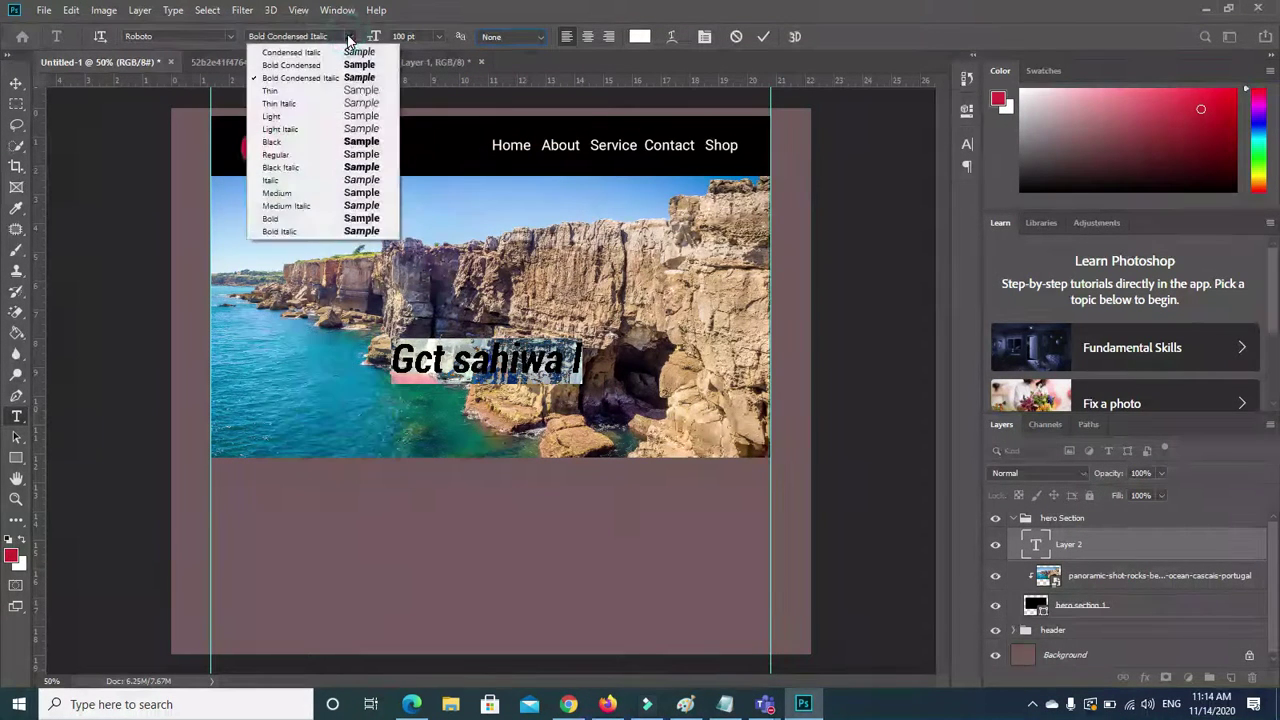
left_click(295, 65)
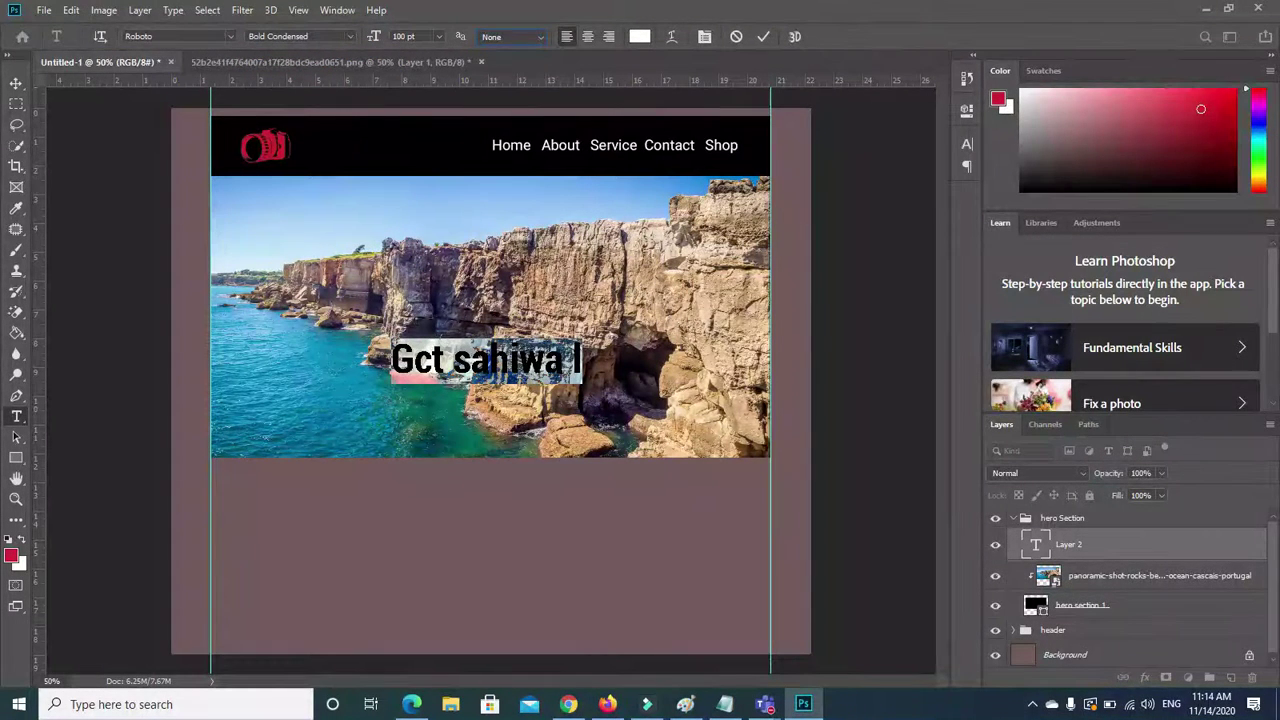
left_click(967, 143)
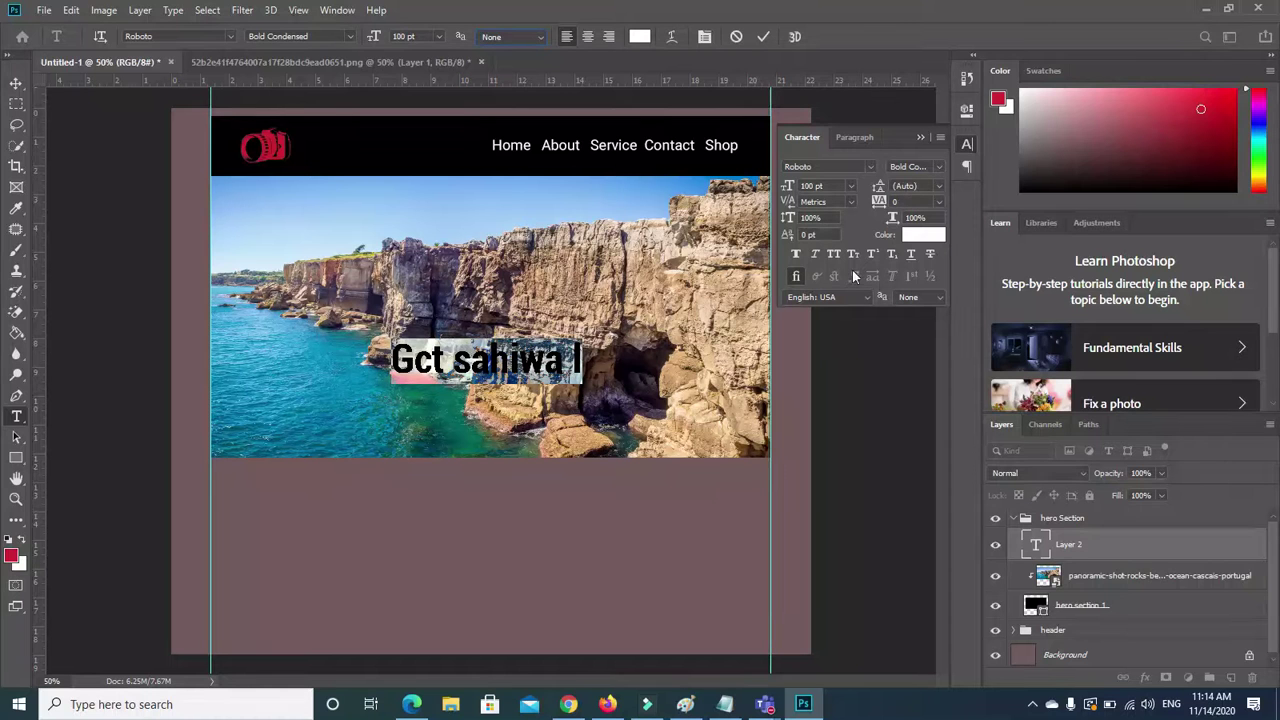
left_click(796, 254)
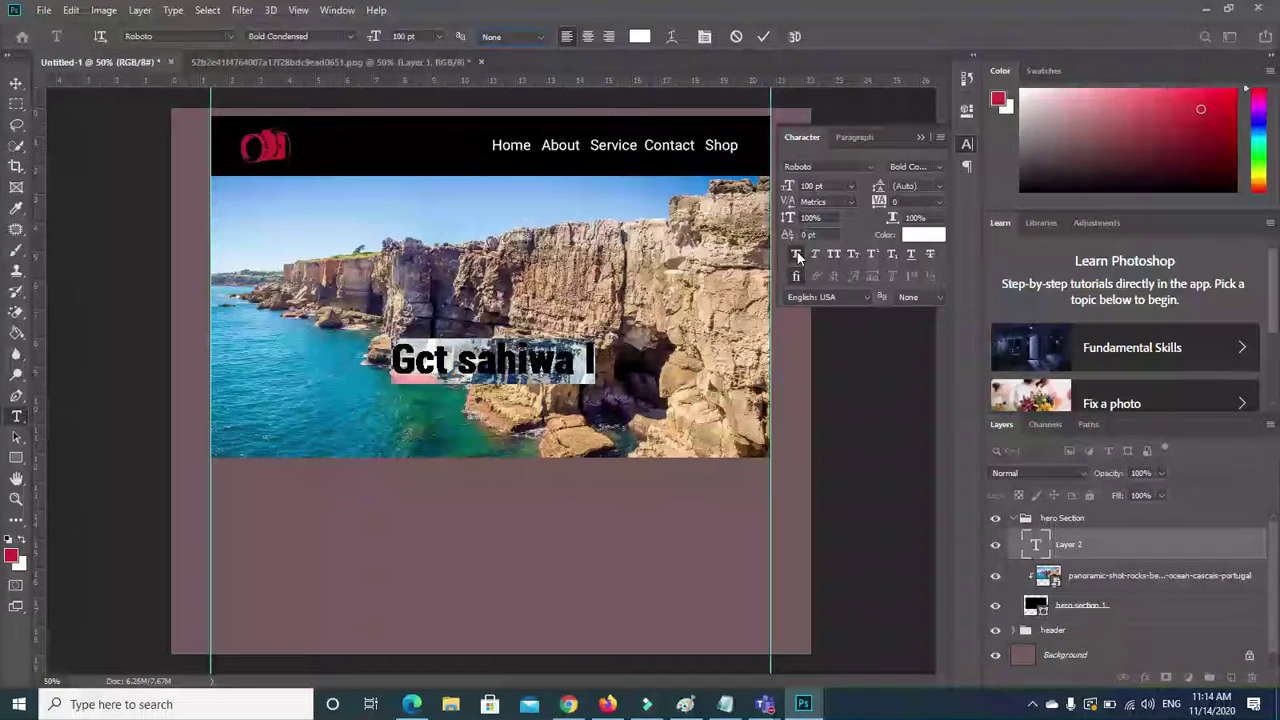
Try superscript and all caps on the hero heading, then turn both off.
left_click(890, 256)
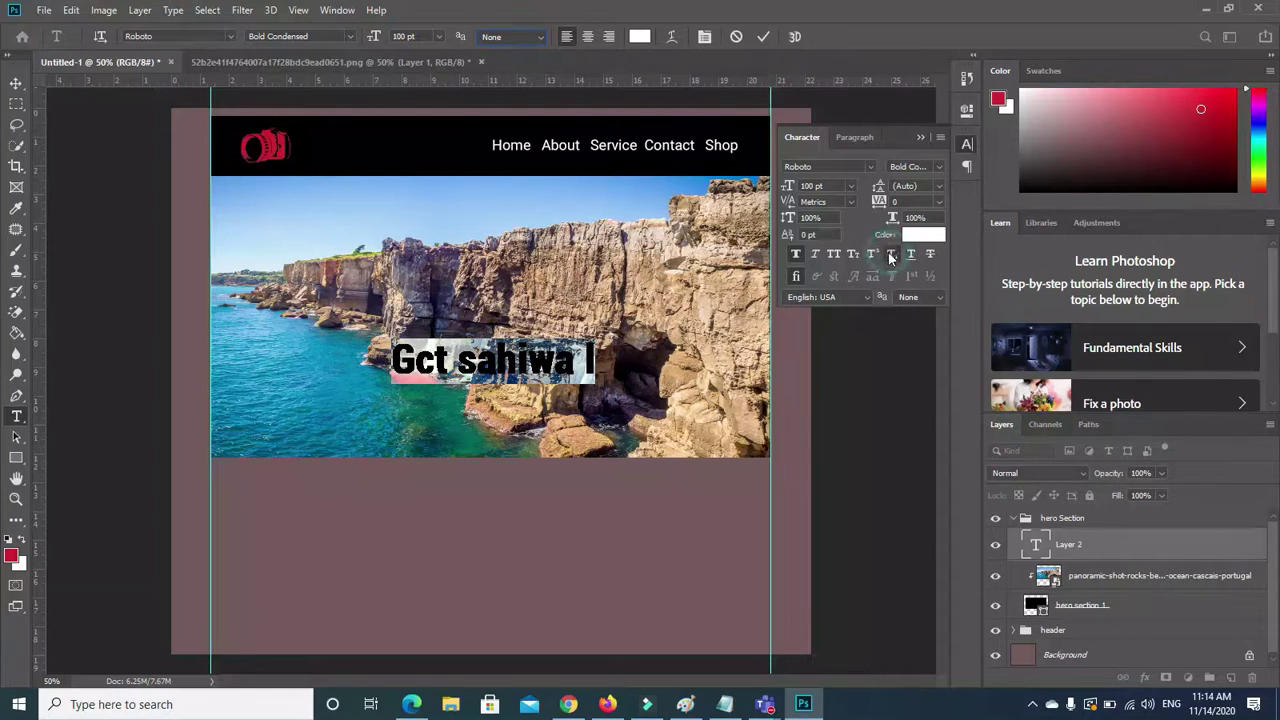
left_click(872, 255)
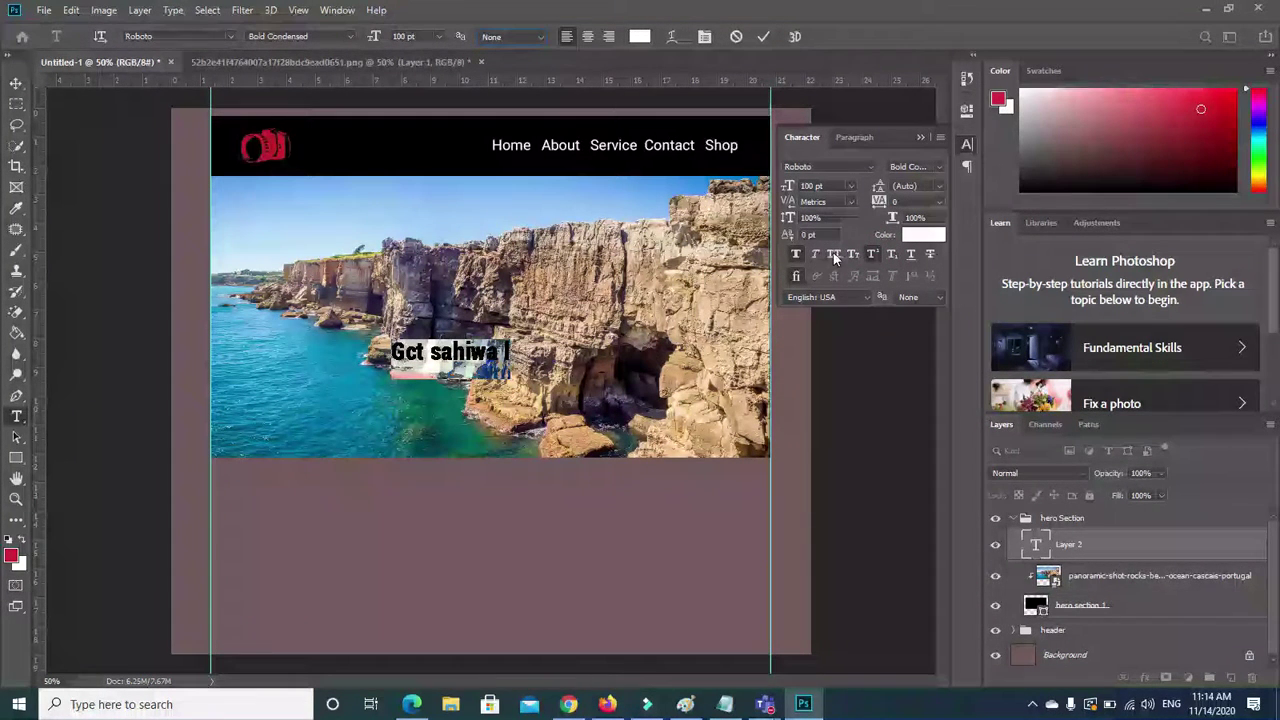
left_click(833, 254)
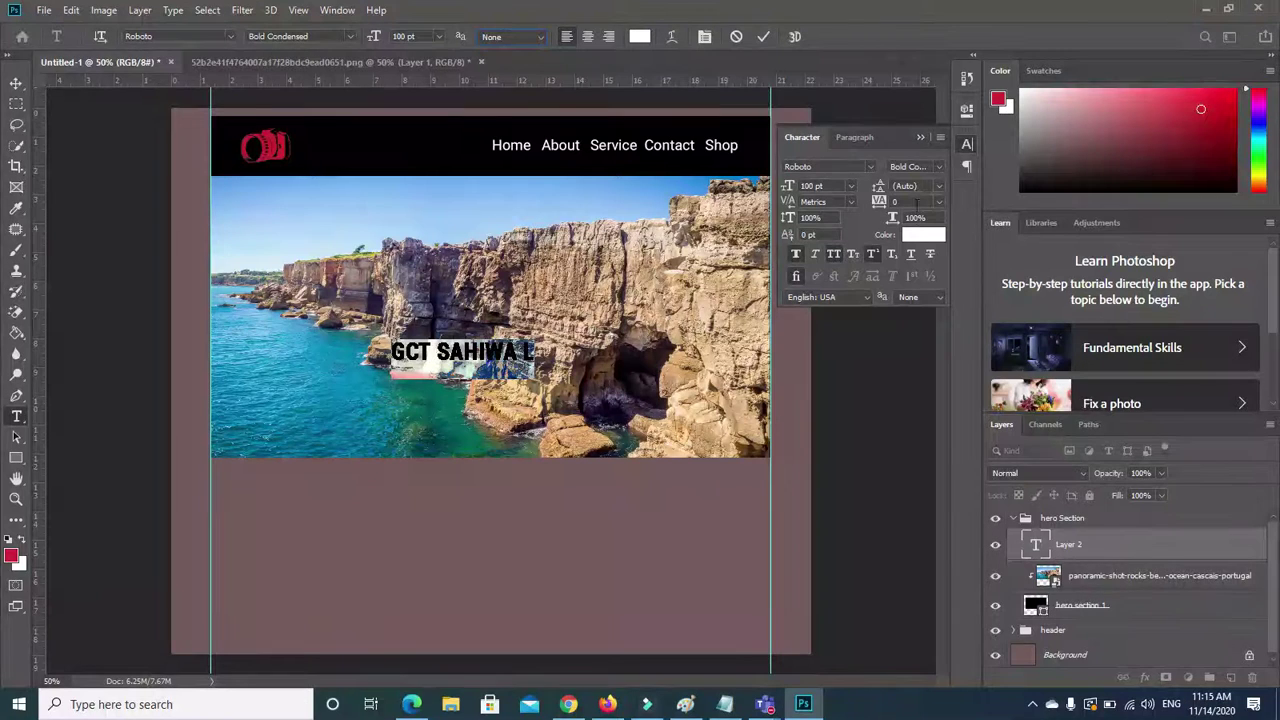
left_click(797, 277)
left_click(938, 190)
left_click(939, 189)
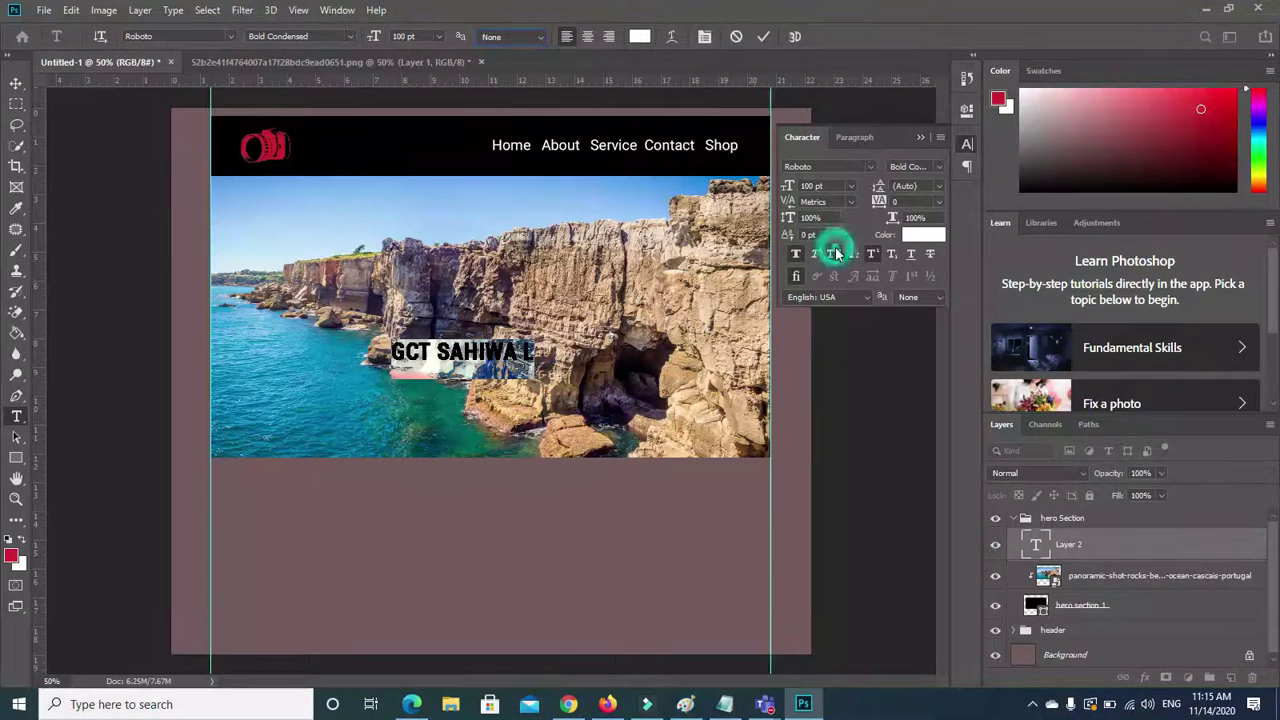
left_click(873, 255)
left_click(876, 256)
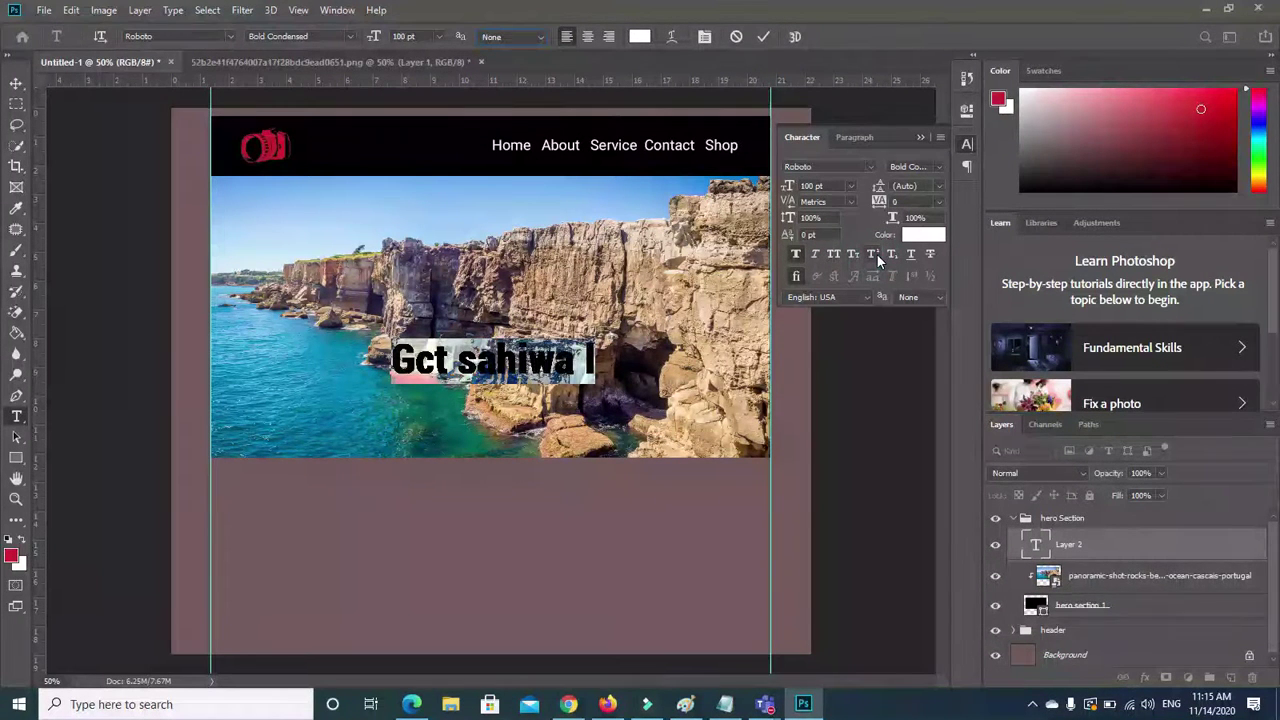
Centre-align the hero heading and move it straight up to the skyline near the top of the hero image.
left_click(853, 138)
left_click(818, 167)
left_click(882, 169)
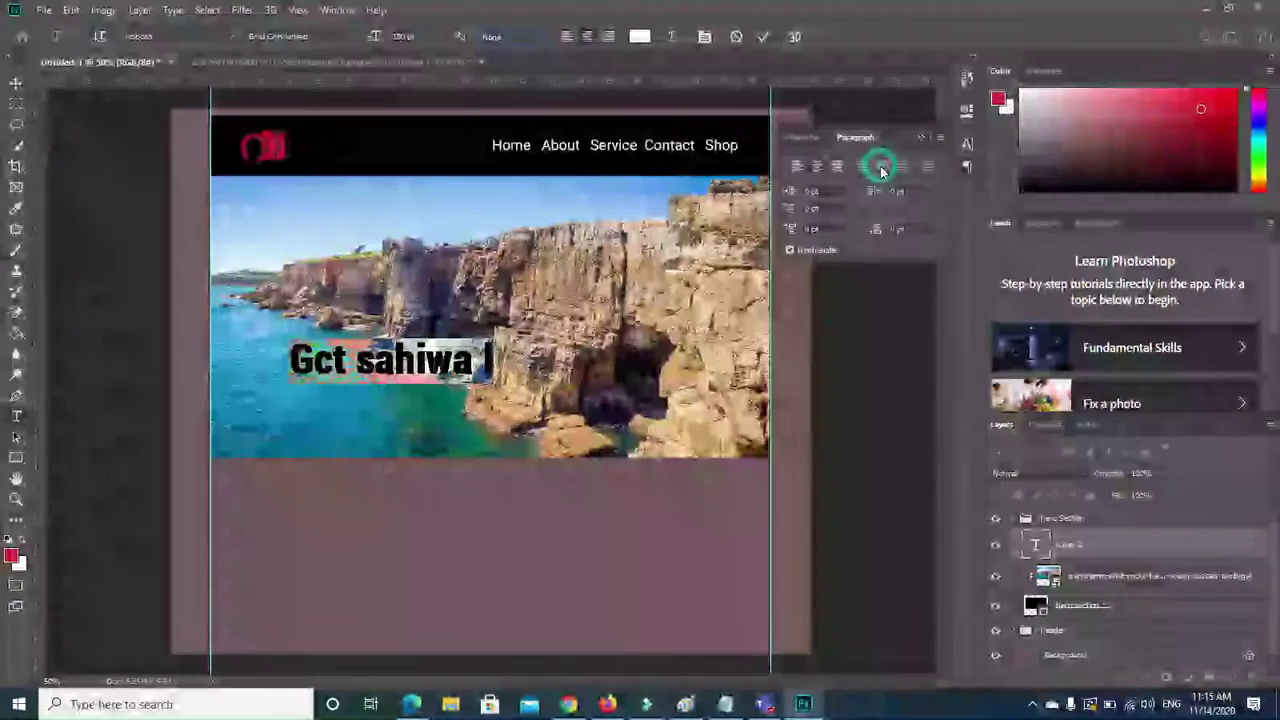
left_click(17, 84)
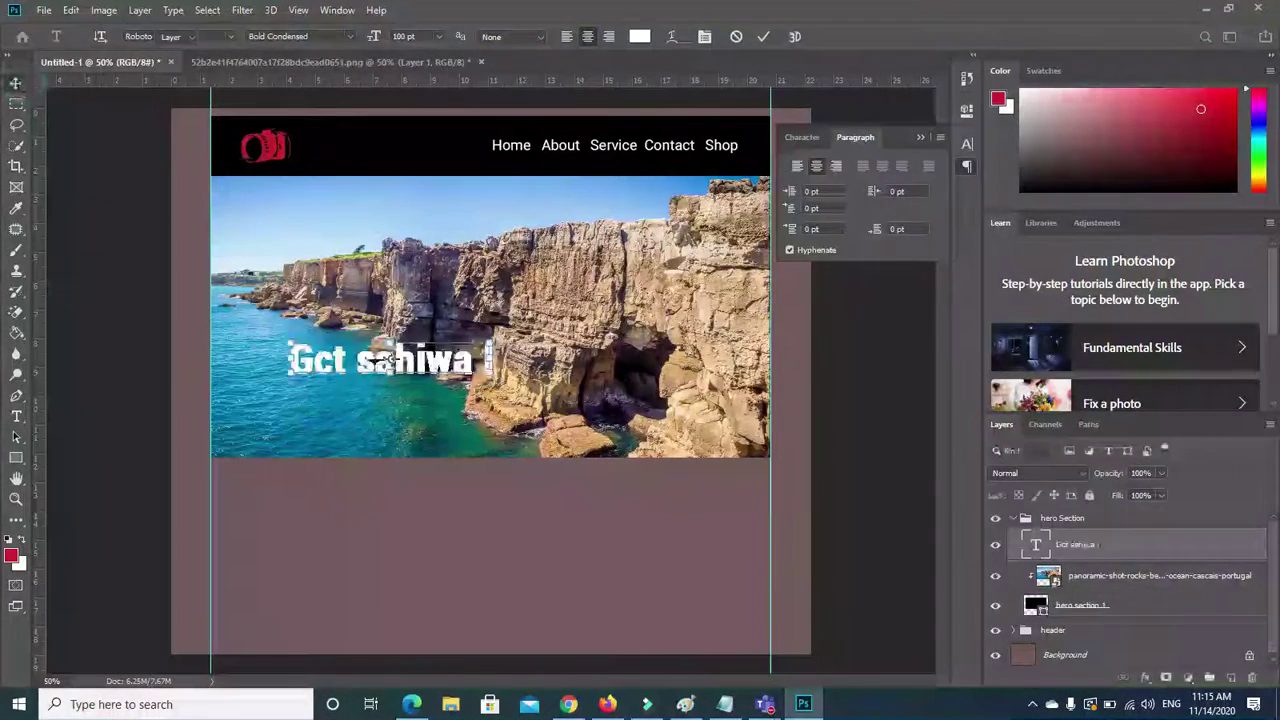
left_click_drag(327, 337, 330, 214)
Correct the hero heading's text to read "Gct Sahiwal".
left_click(17, 416)
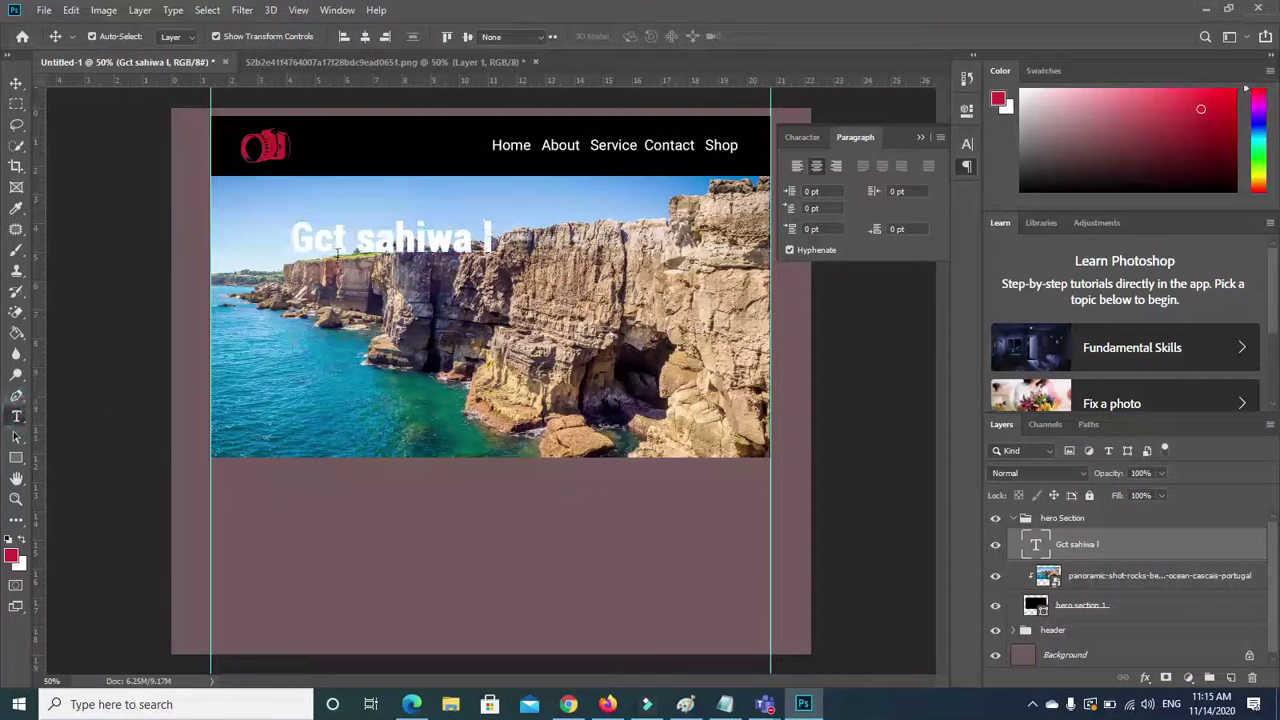
left_click(369, 238)
key("BackSpace")
type("S")
left_click(487, 238)
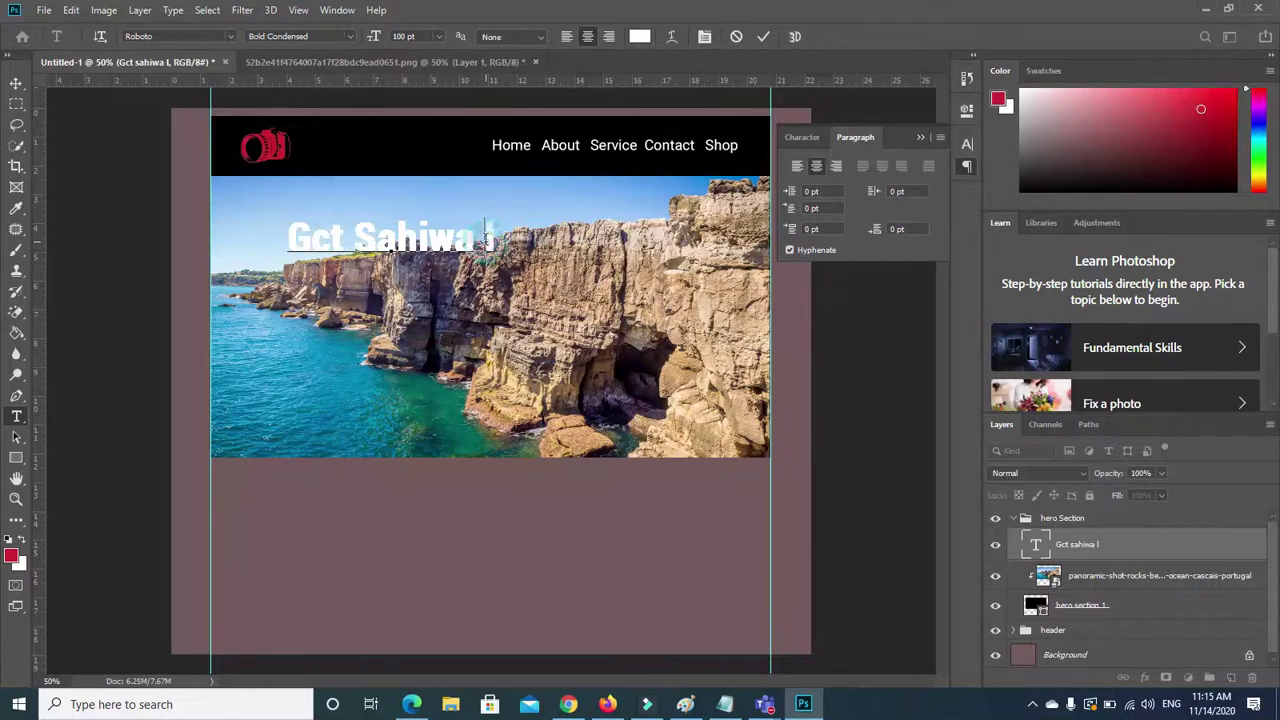
key("BackSpace")
left_click(16, 83)
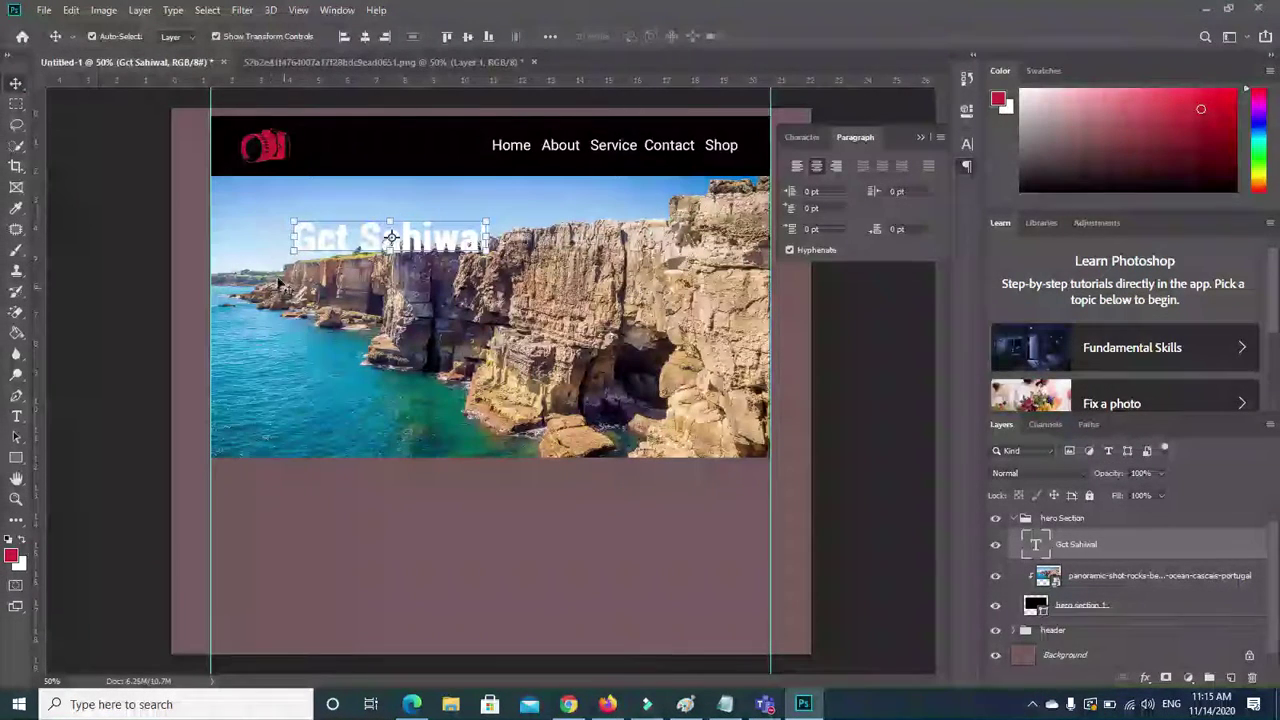
left_click(919, 136)
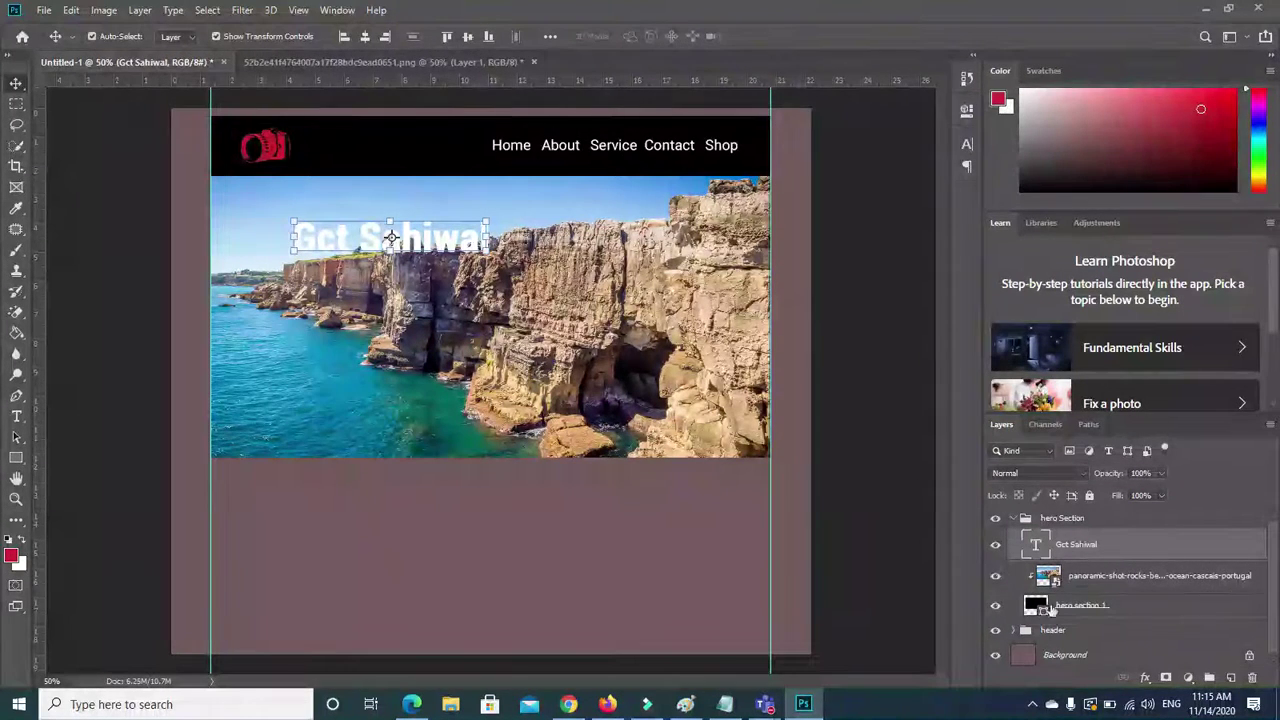
Try duplicating the hero section 1 shape layer, then undo the duplication.
left_click_drag(1273, 582, 1274, 592)
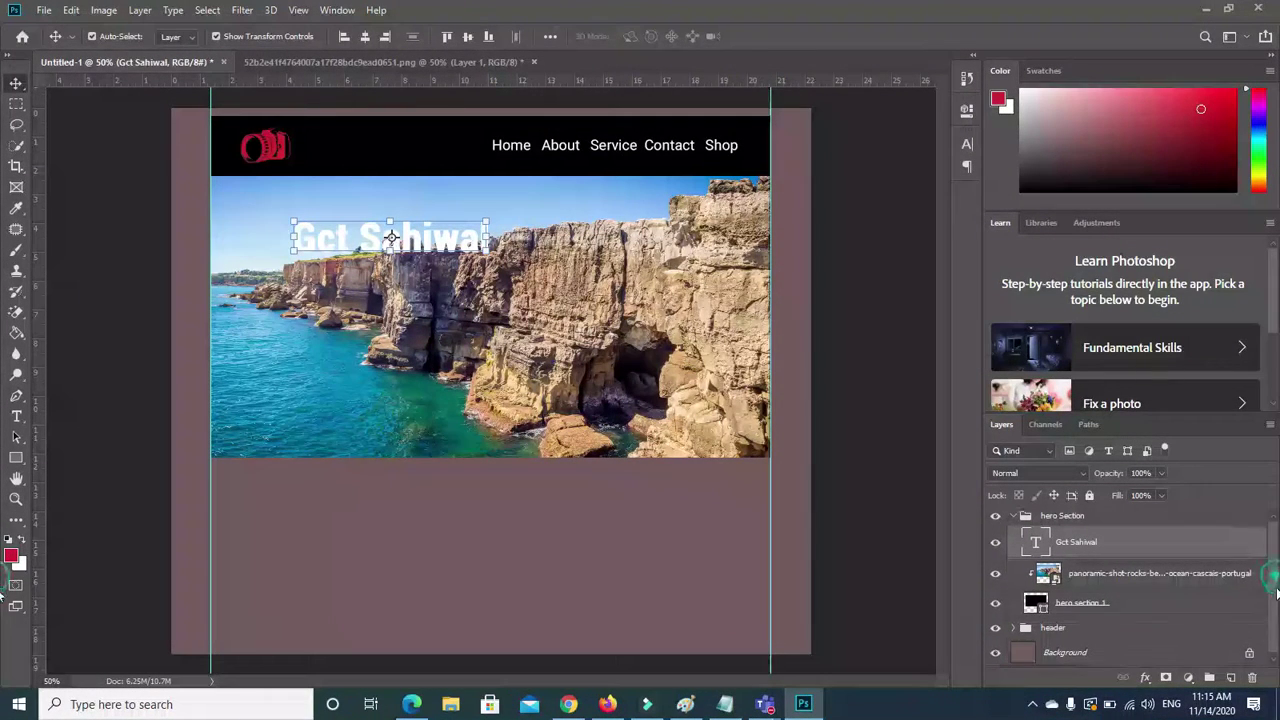
right_click(1076, 605)
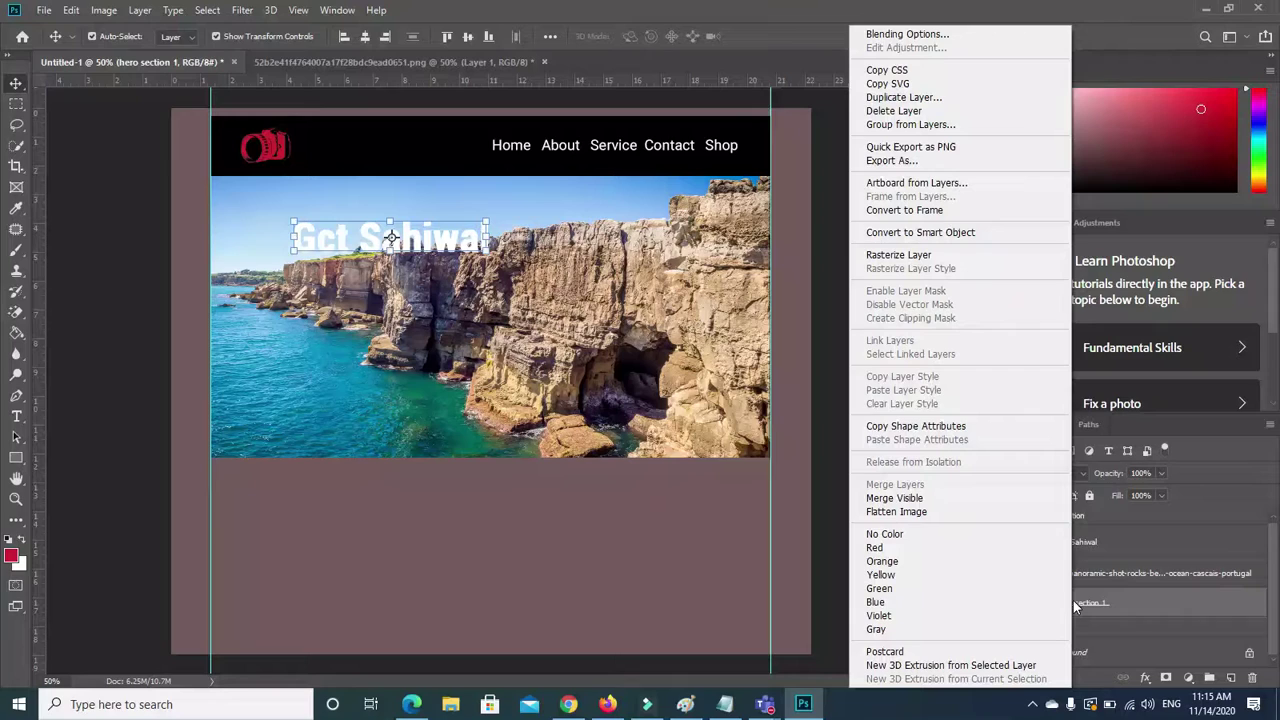
left_click(877, 98)
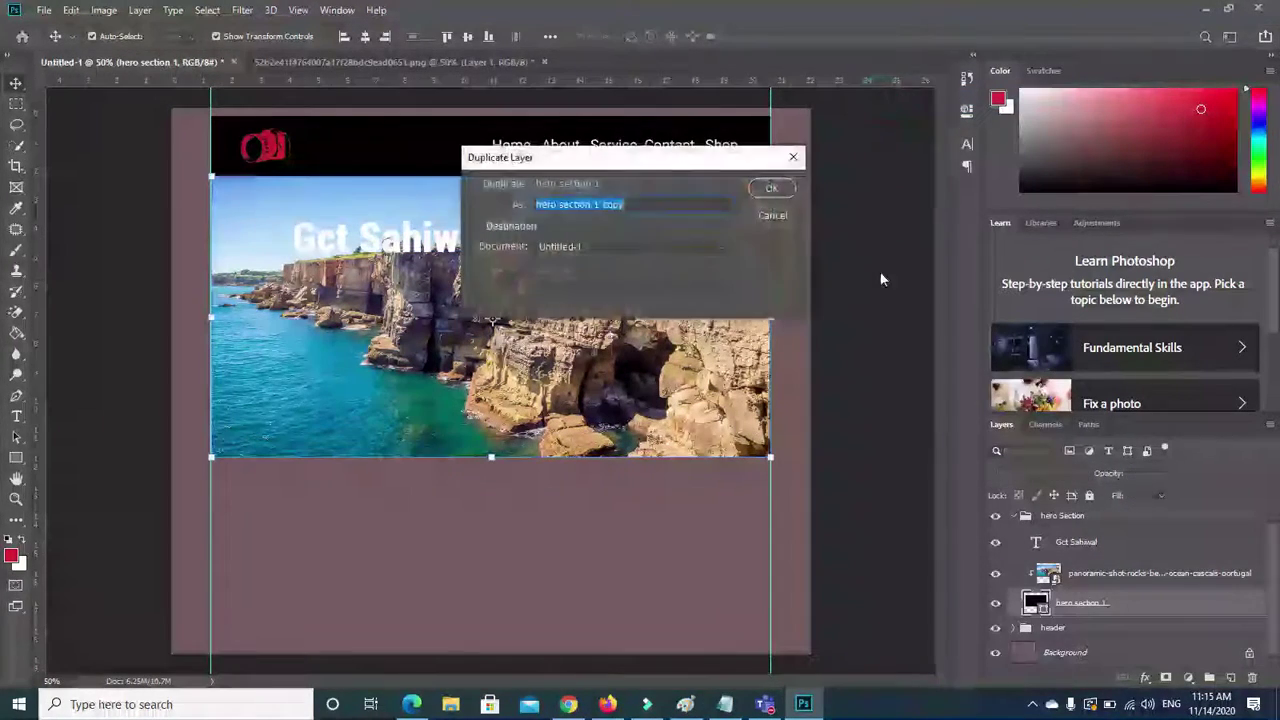
key("Return")
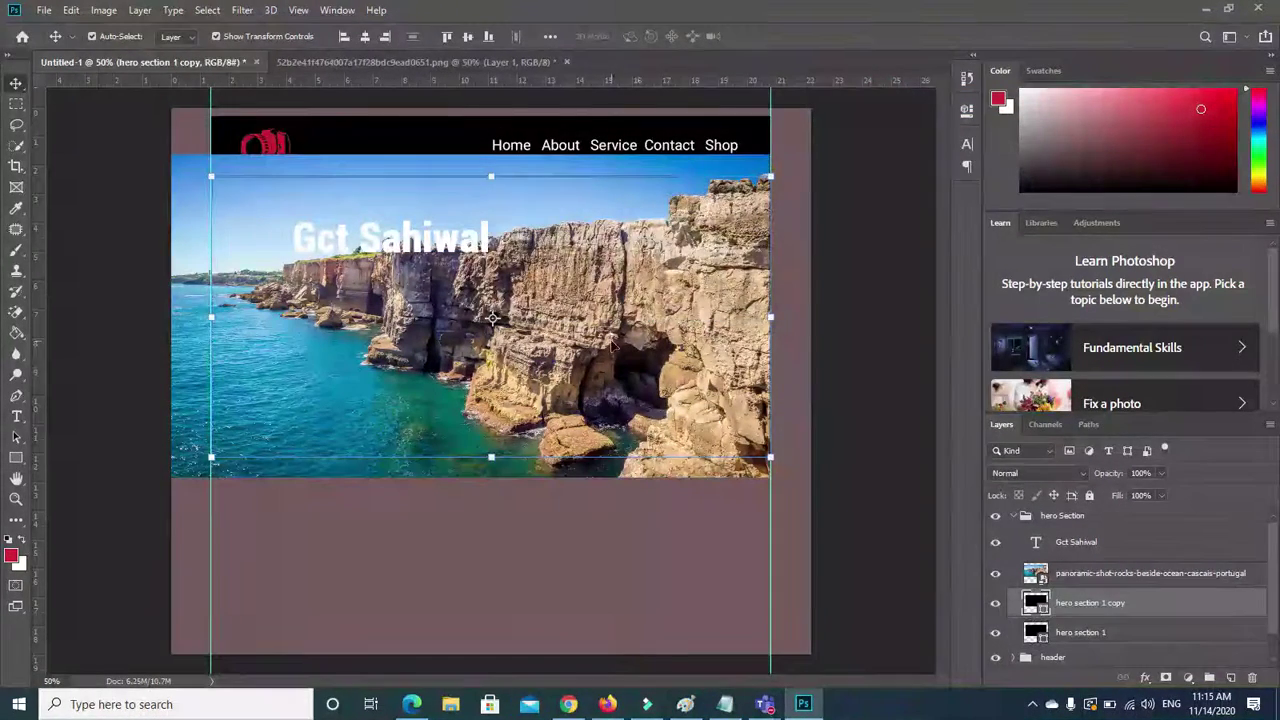
key("ctrl+alt+g")
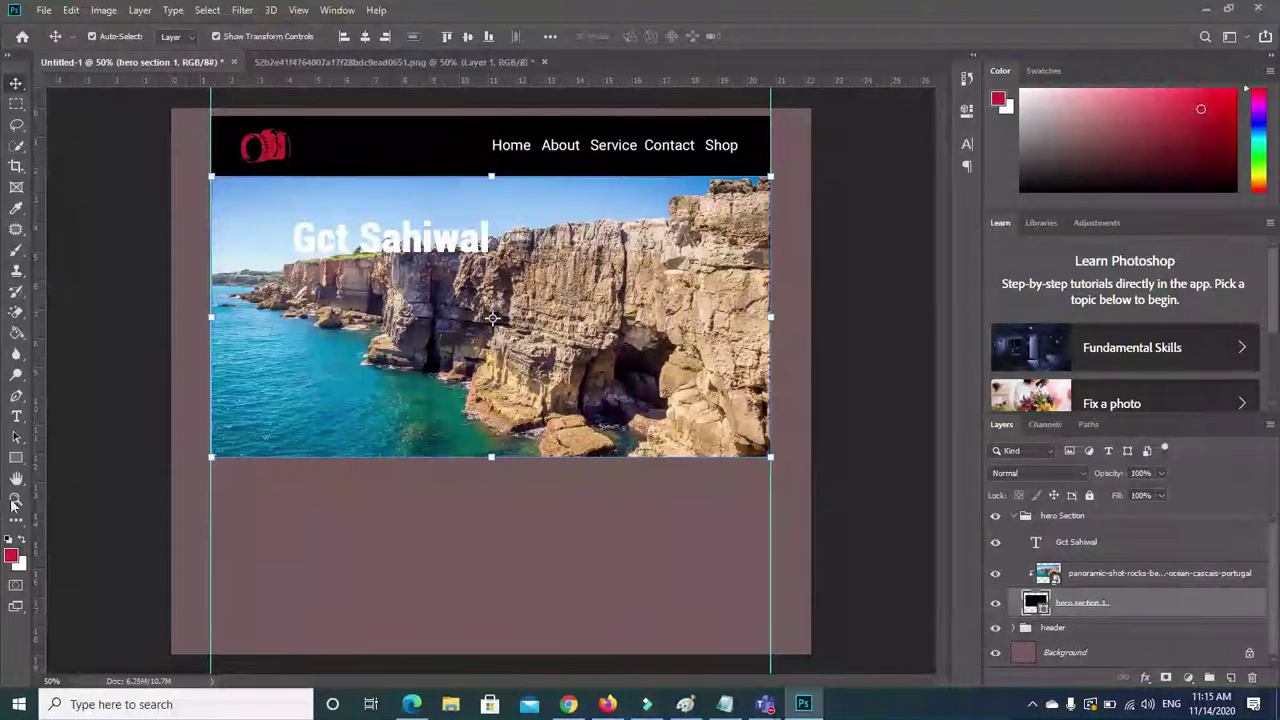
Create a 1400 × 704 px rectangle above the hero section 1 layer and lower its opacity to 33%.
left_click(15, 460)
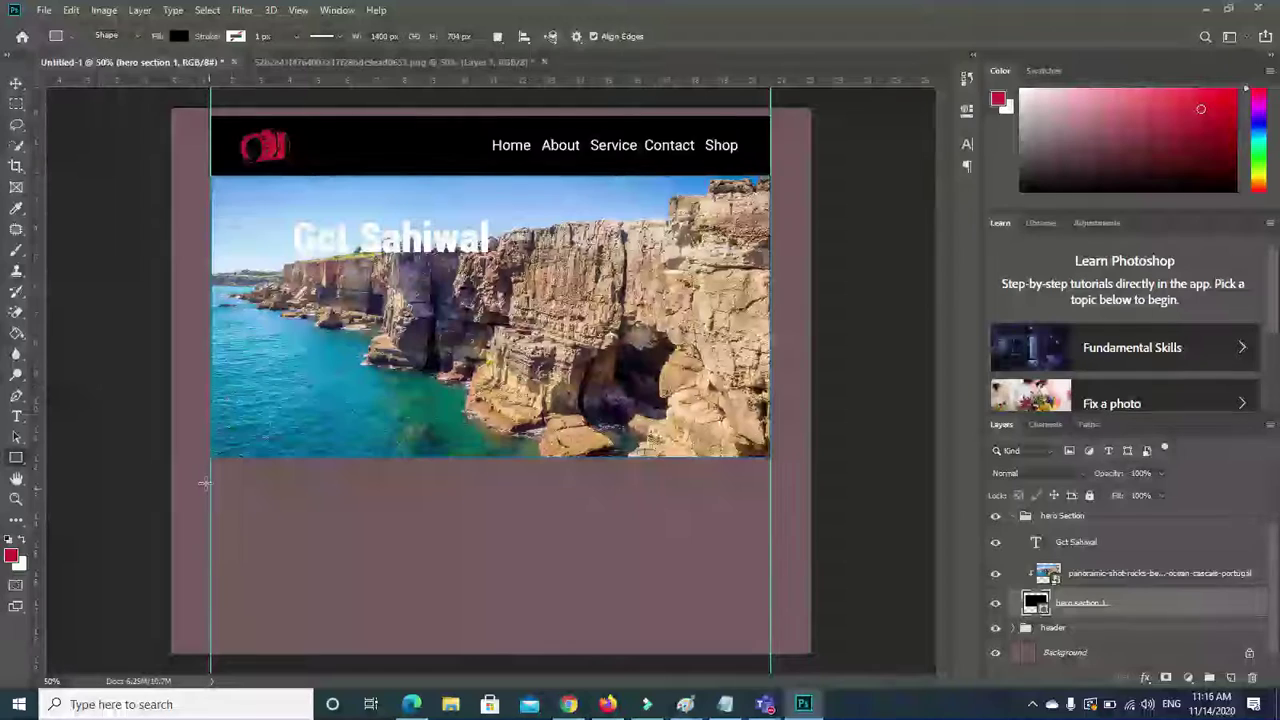
left_click(281, 494)
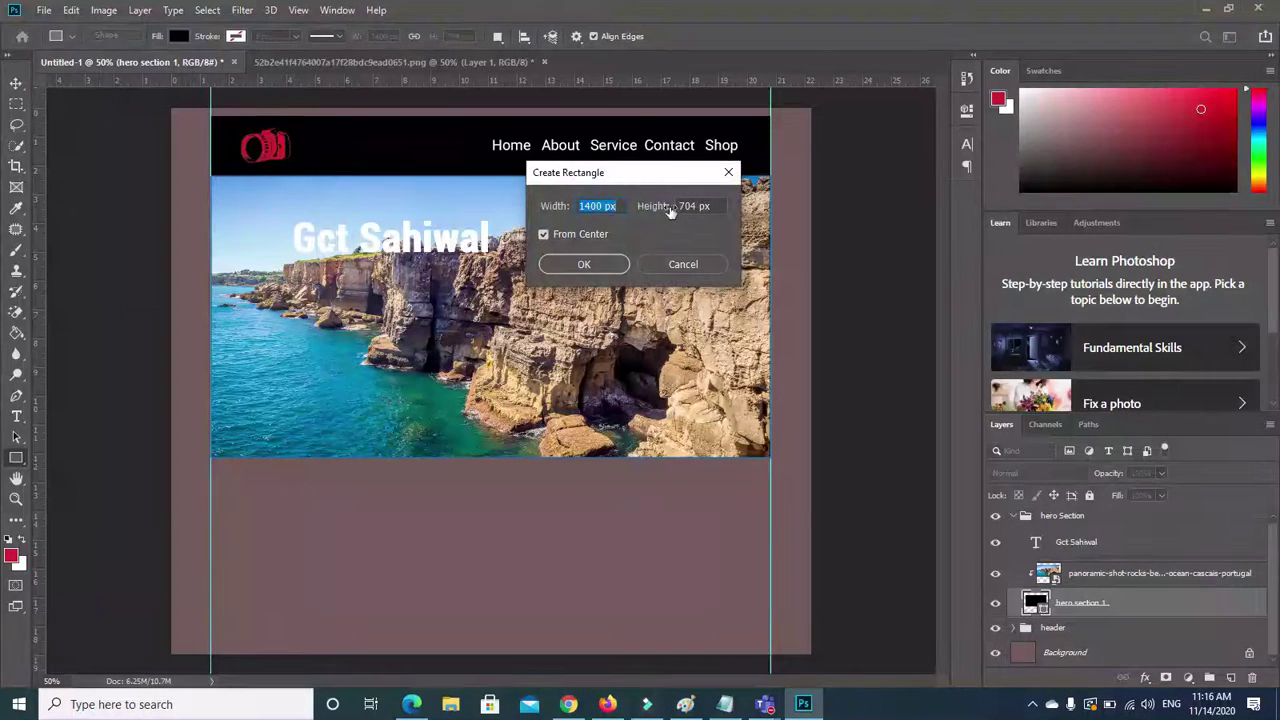
left_click(607, 264)
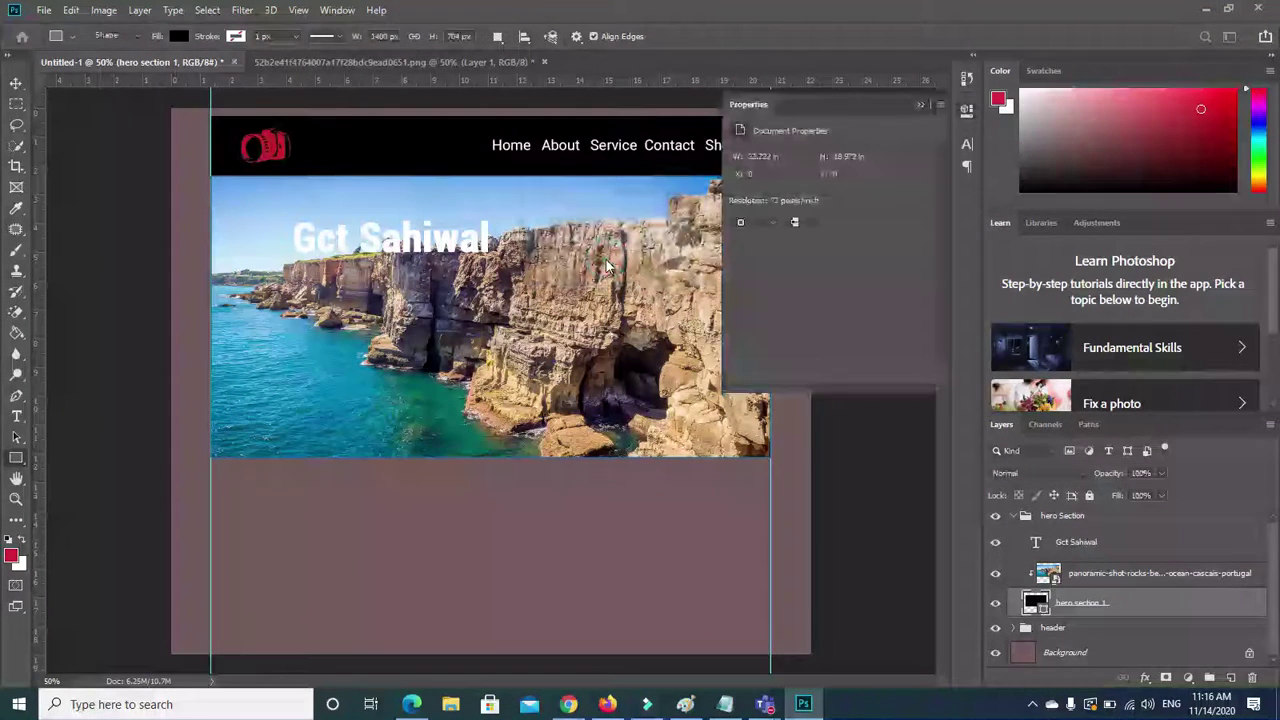
left_click(1163, 475)
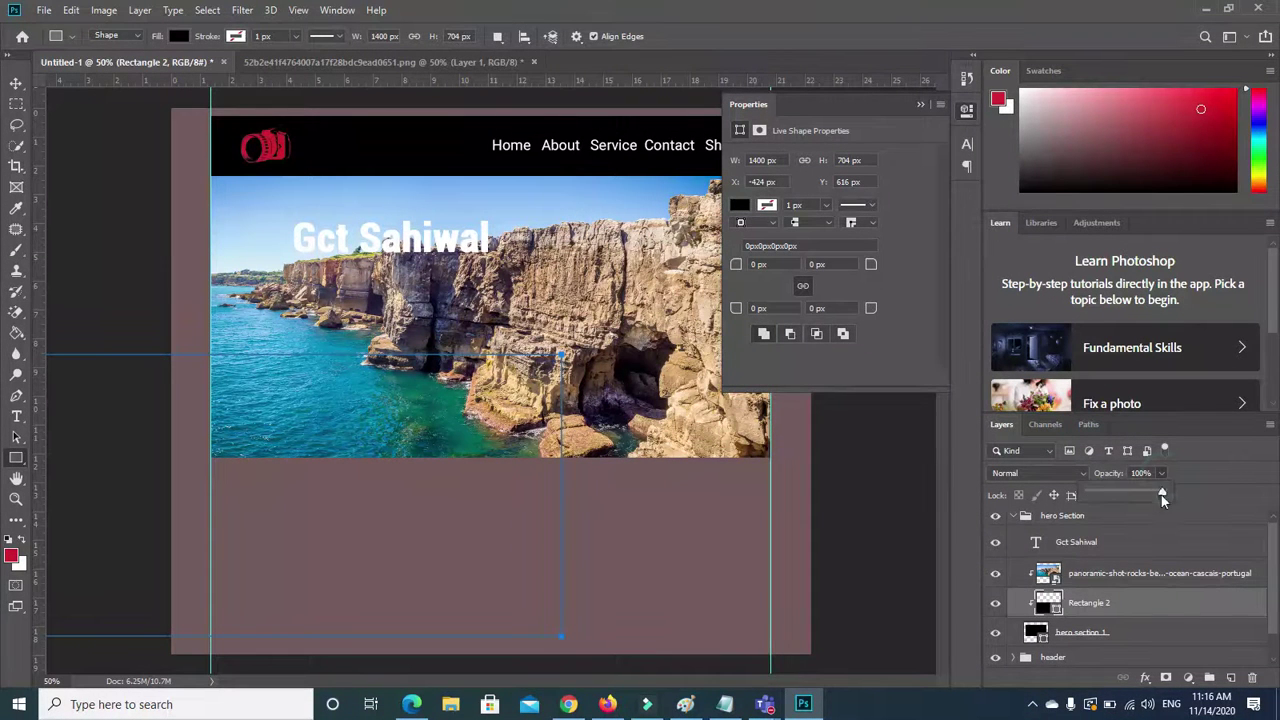
left_click_drag(1161, 492, 1129, 492)
Create a second 1400 × 704 px rectangle, try to move it onto the hero image, and undo the move.
left_click(871, 503)
left_click(16, 86)
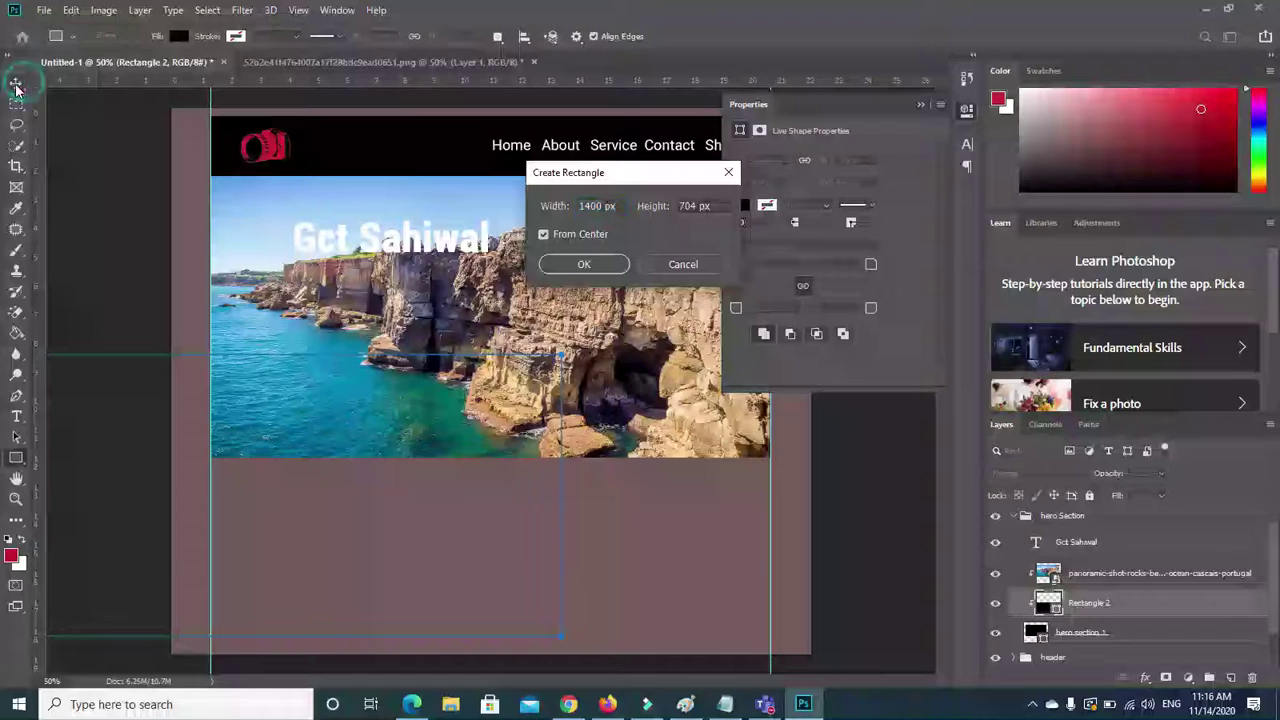
left_click(576, 264)
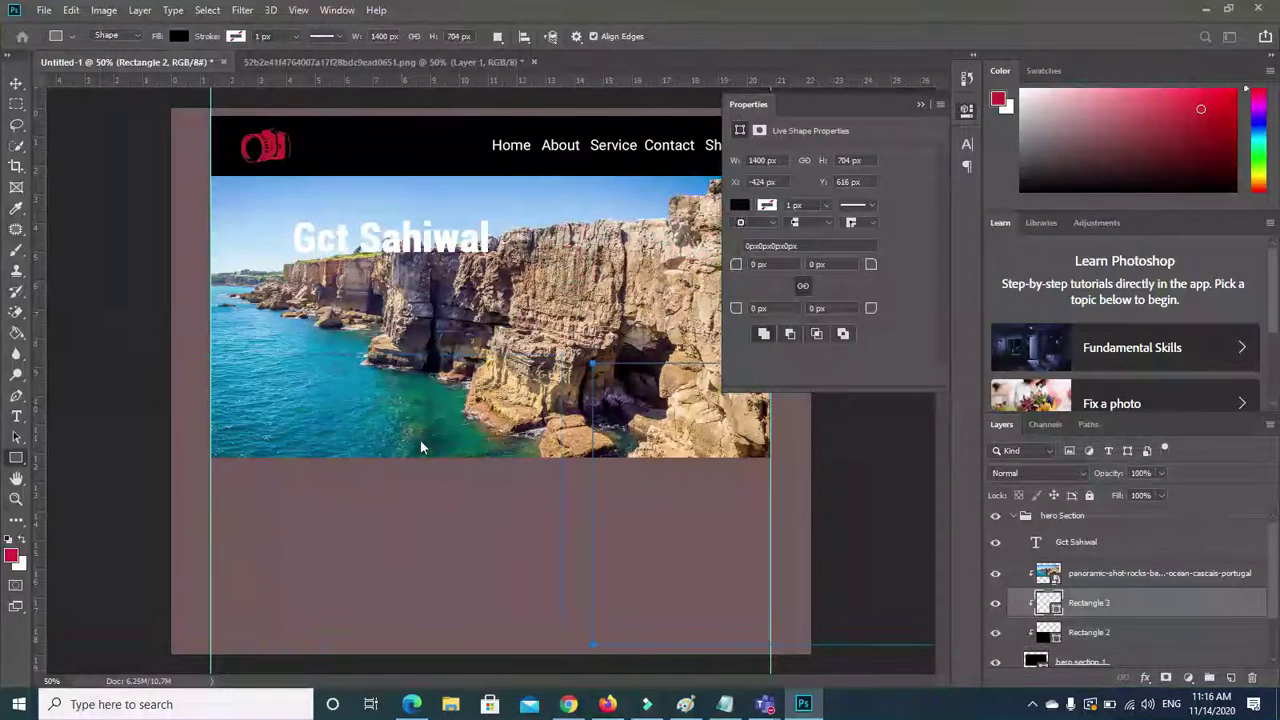
left_click(16, 80)
left_click_drag(650, 420, 531, 383)
key("ctrl+z")
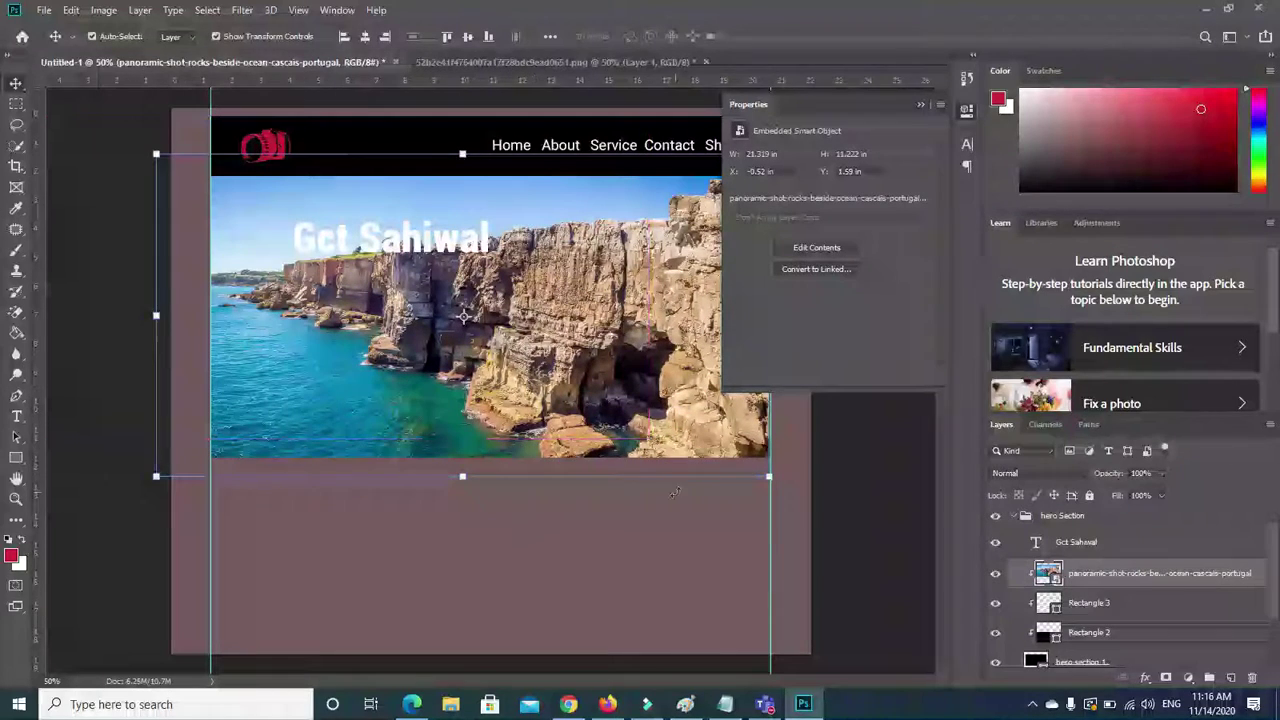
Revert the document history to the Change Bounding Box state just before the hero heading's text layer was created.
left_click(965, 82)
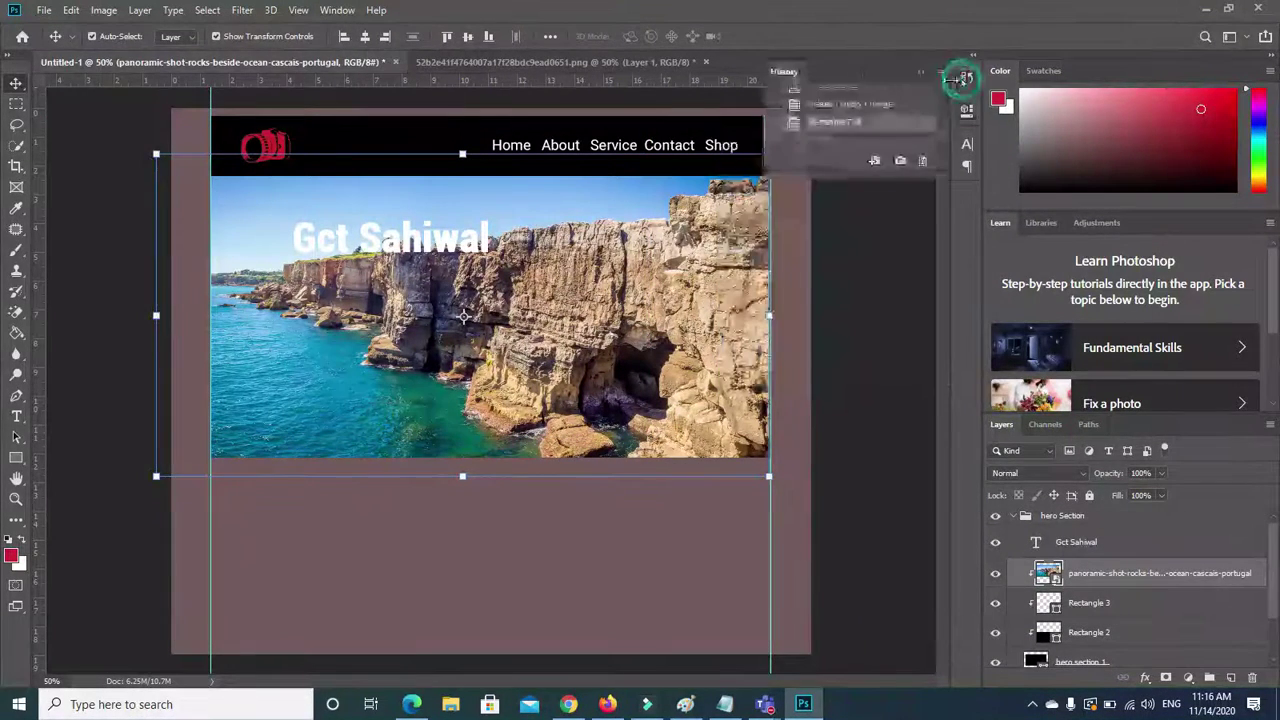
left_click(845, 105)
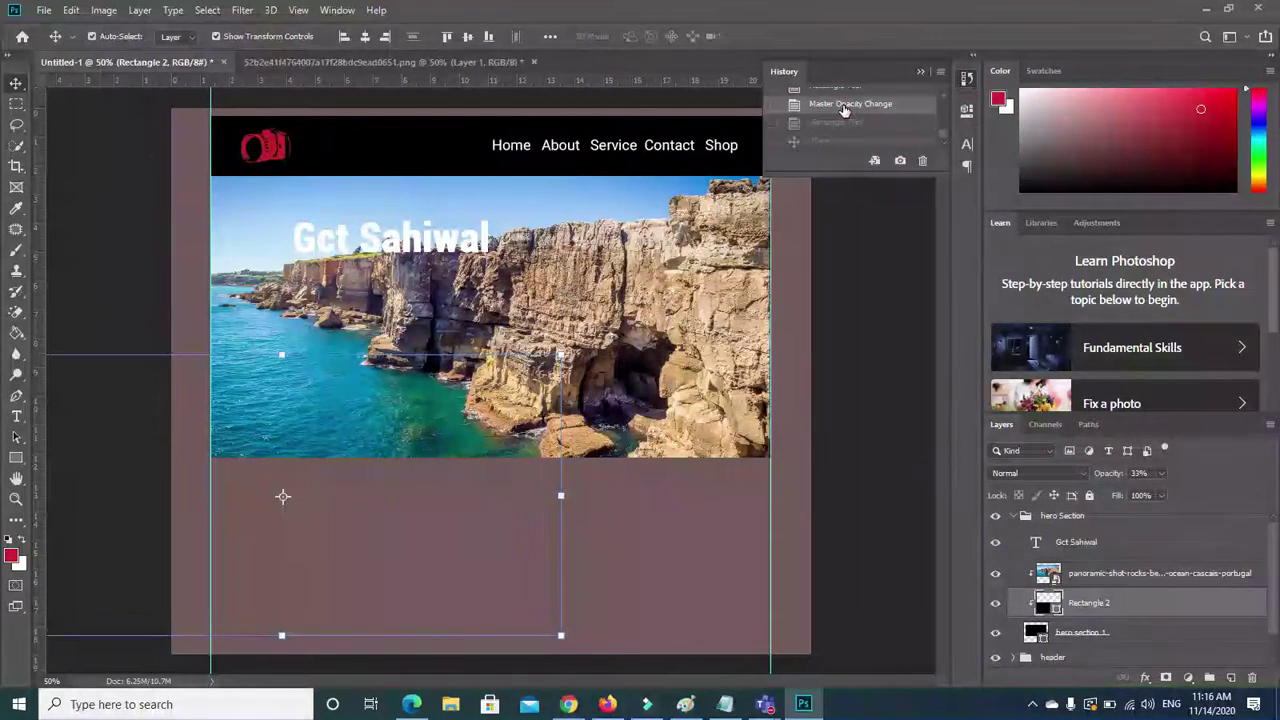
scroll(850, 120, "up", 3)
left_click(870, 142)
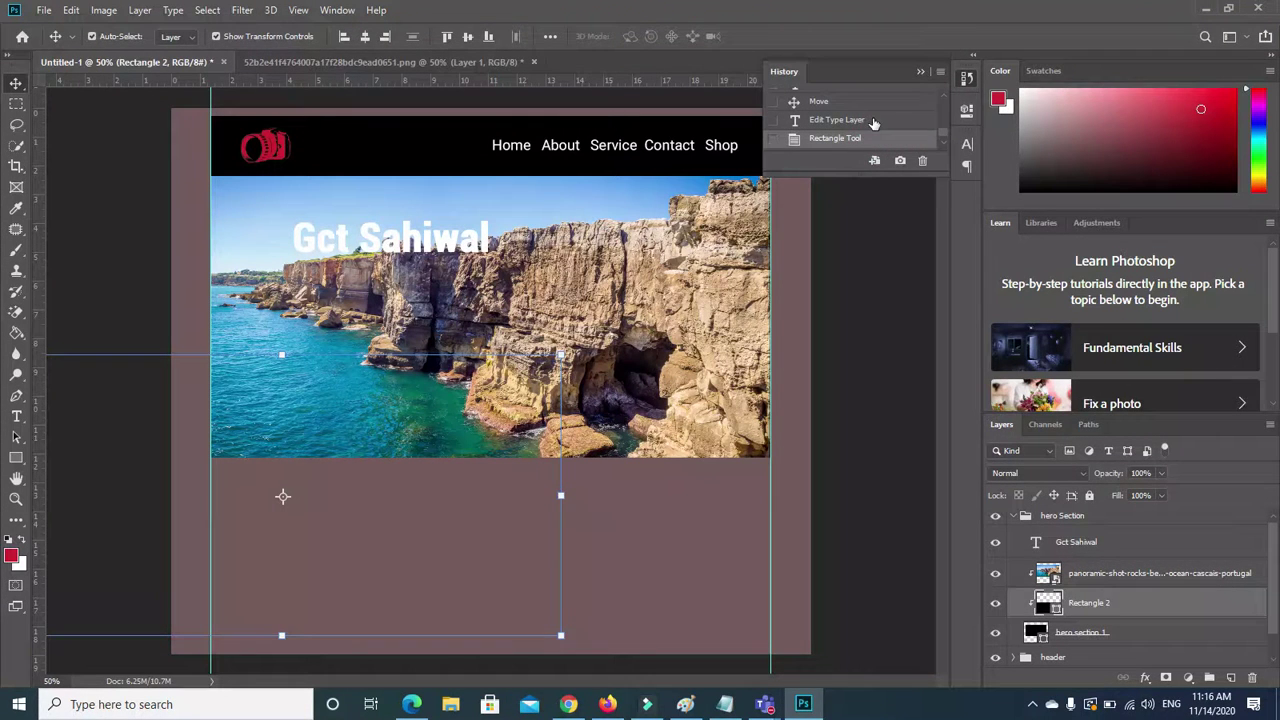
left_click(813, 120)
left_click(812, 102)
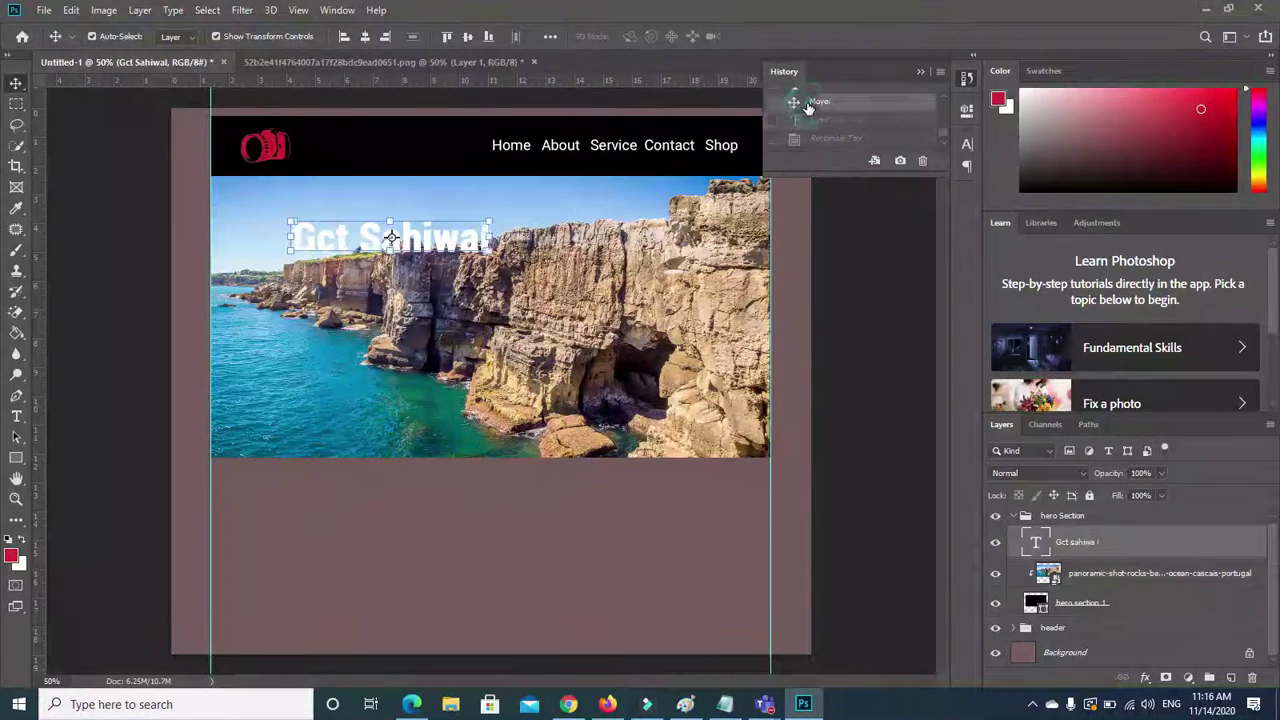
scroll(940, 100, "up", 2)
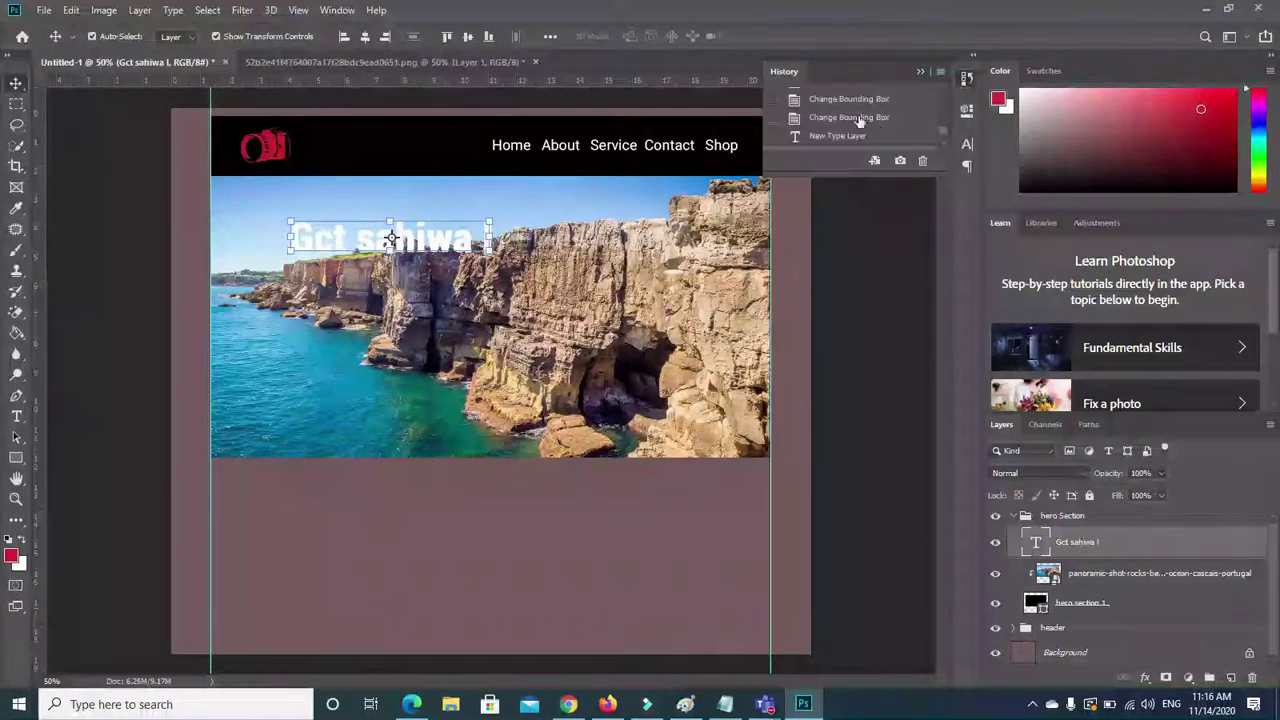
left_click(840, 134)
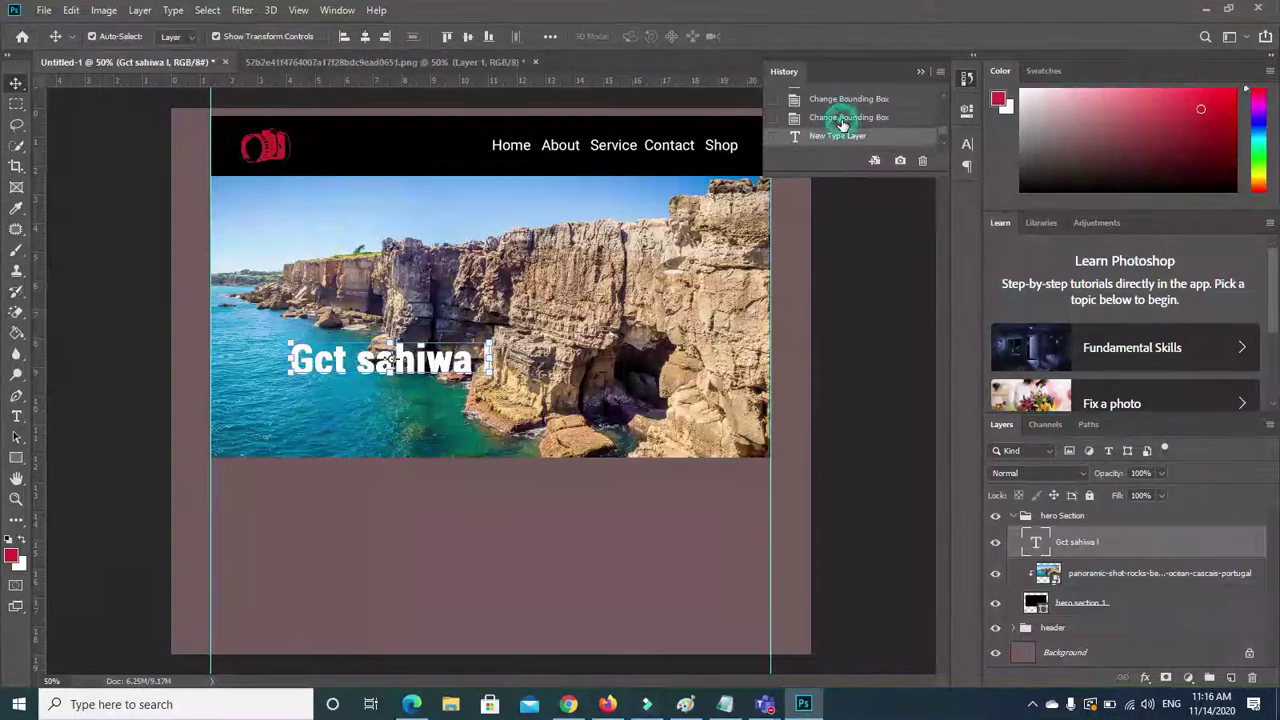
left_click(845, 117)
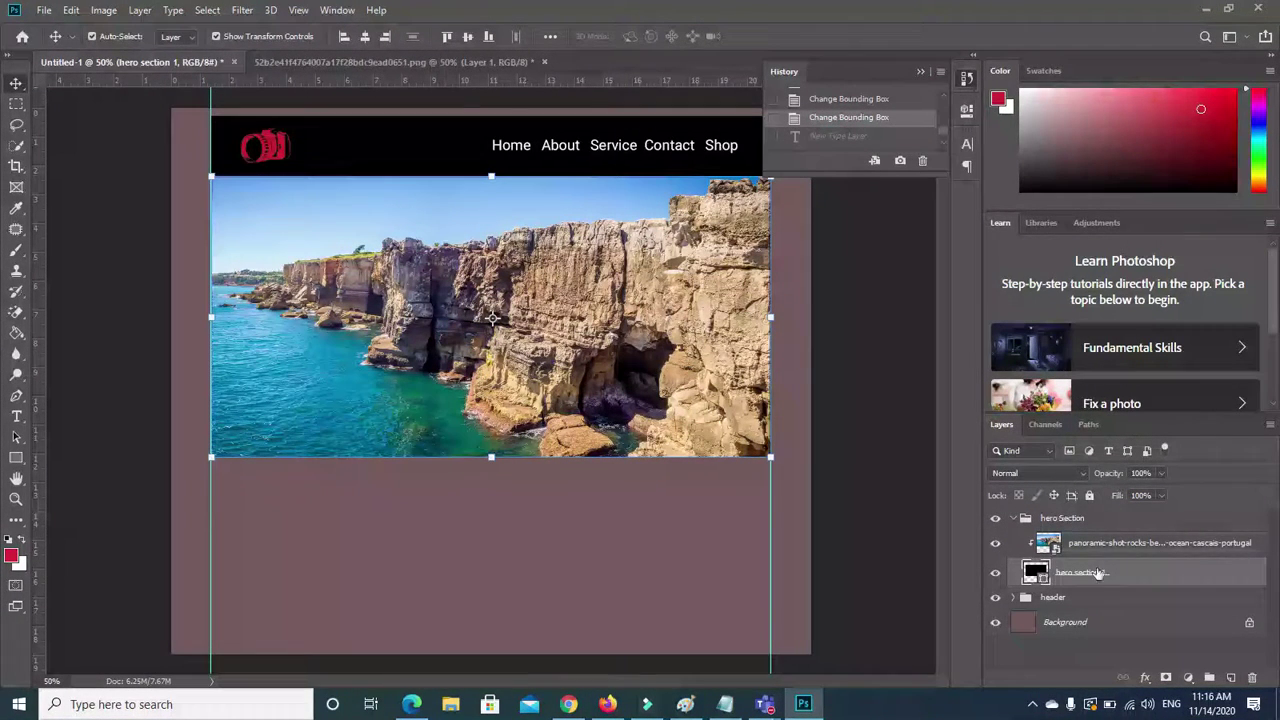
Create a black 1400 × 704 px rectangle and place its layer above the cliff image in the hero Section group.
left_click(16, 458)
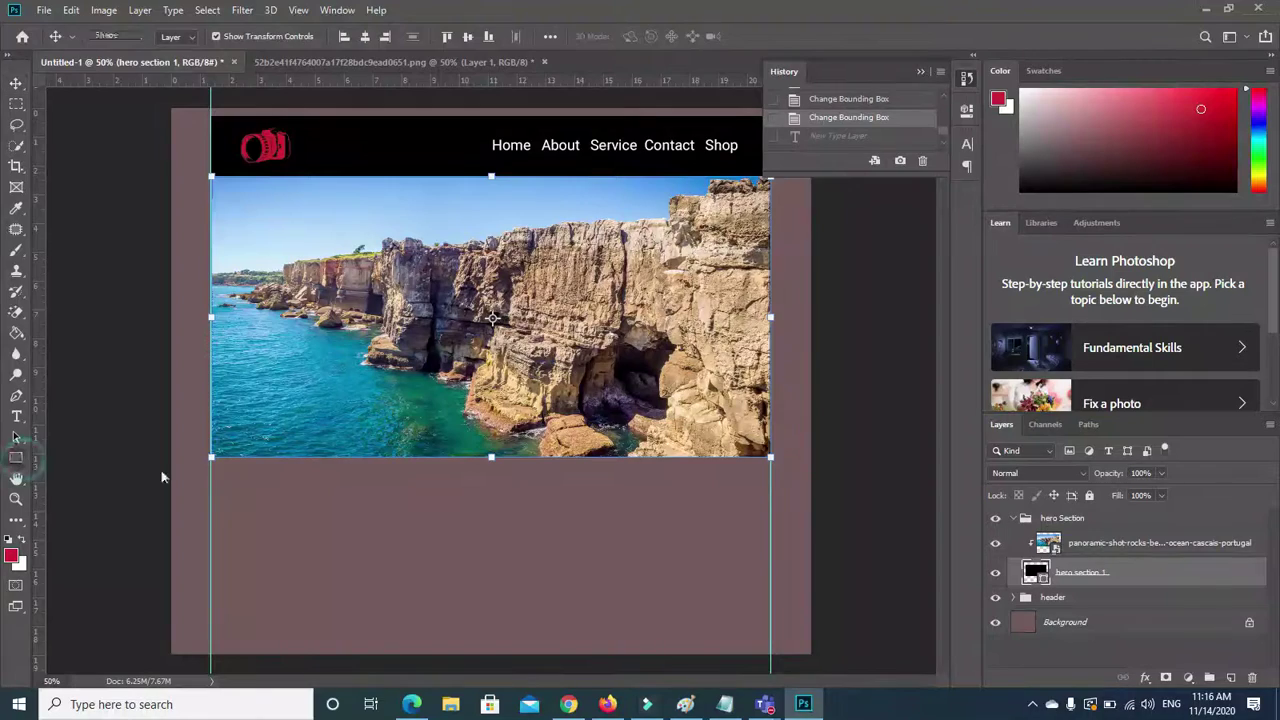
left_click(352, 497)
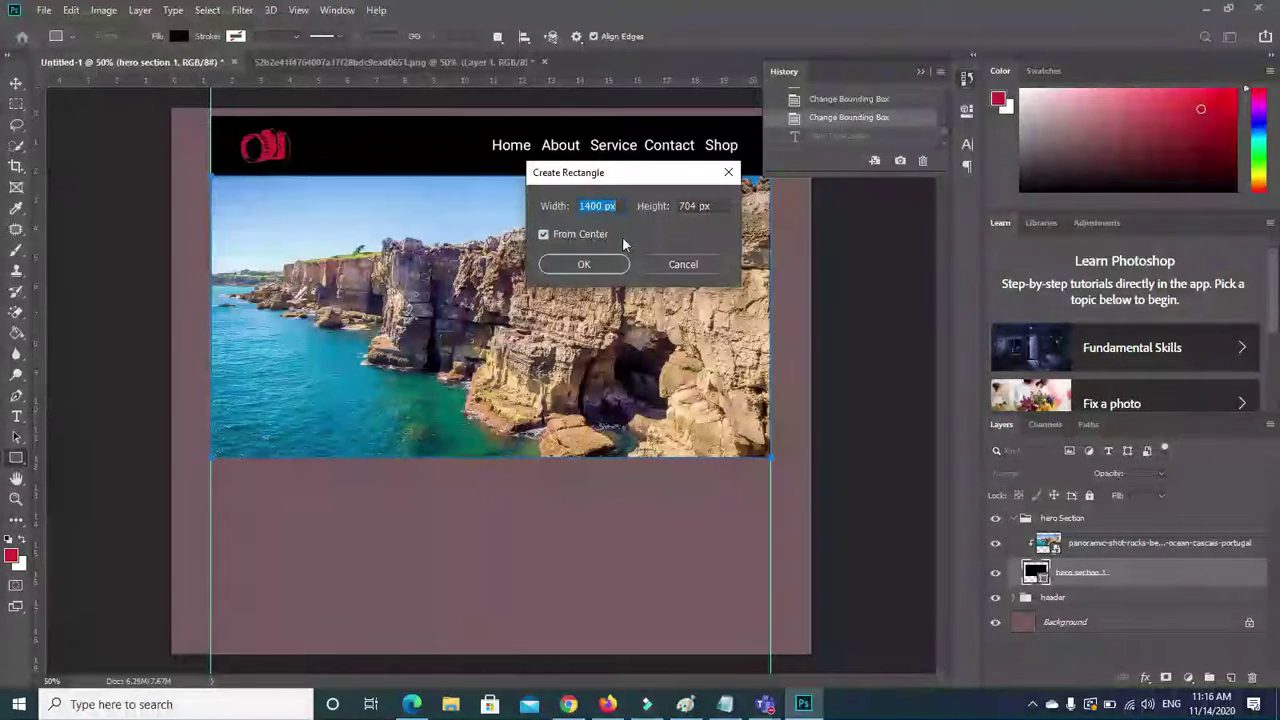
left_click(565, 266)
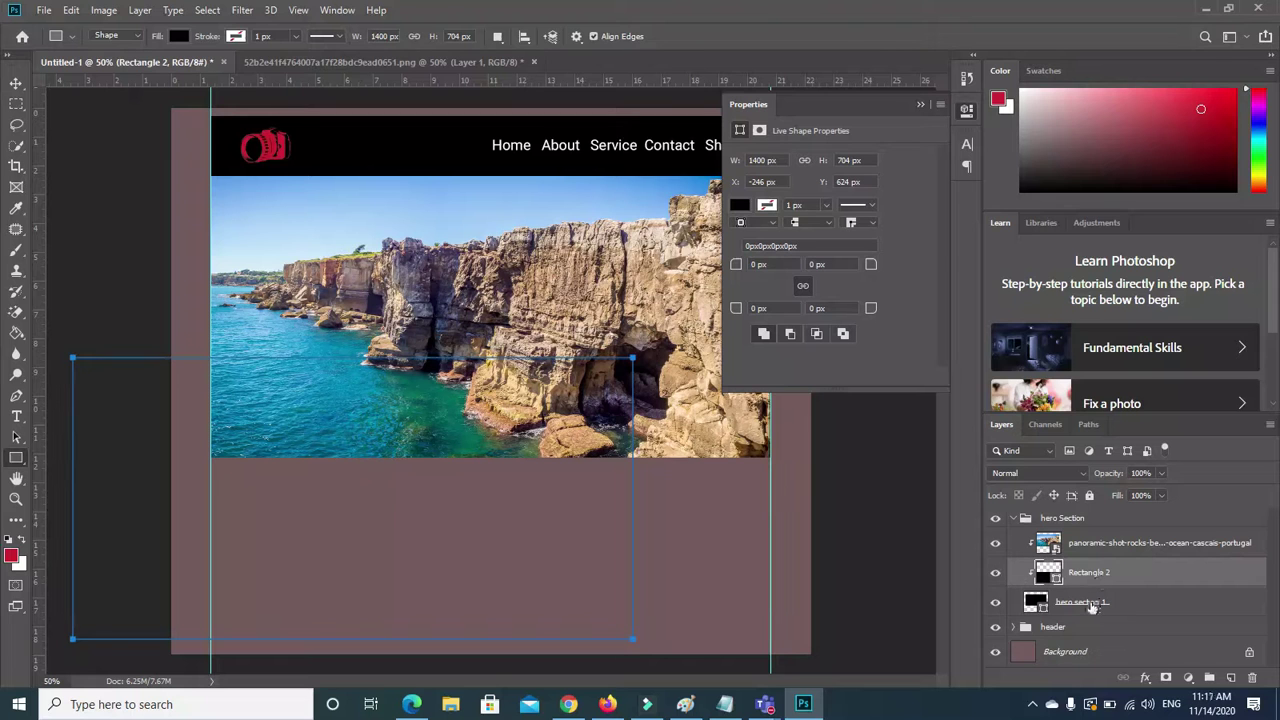
left_click_drag(1090, 578, 1102, 618)
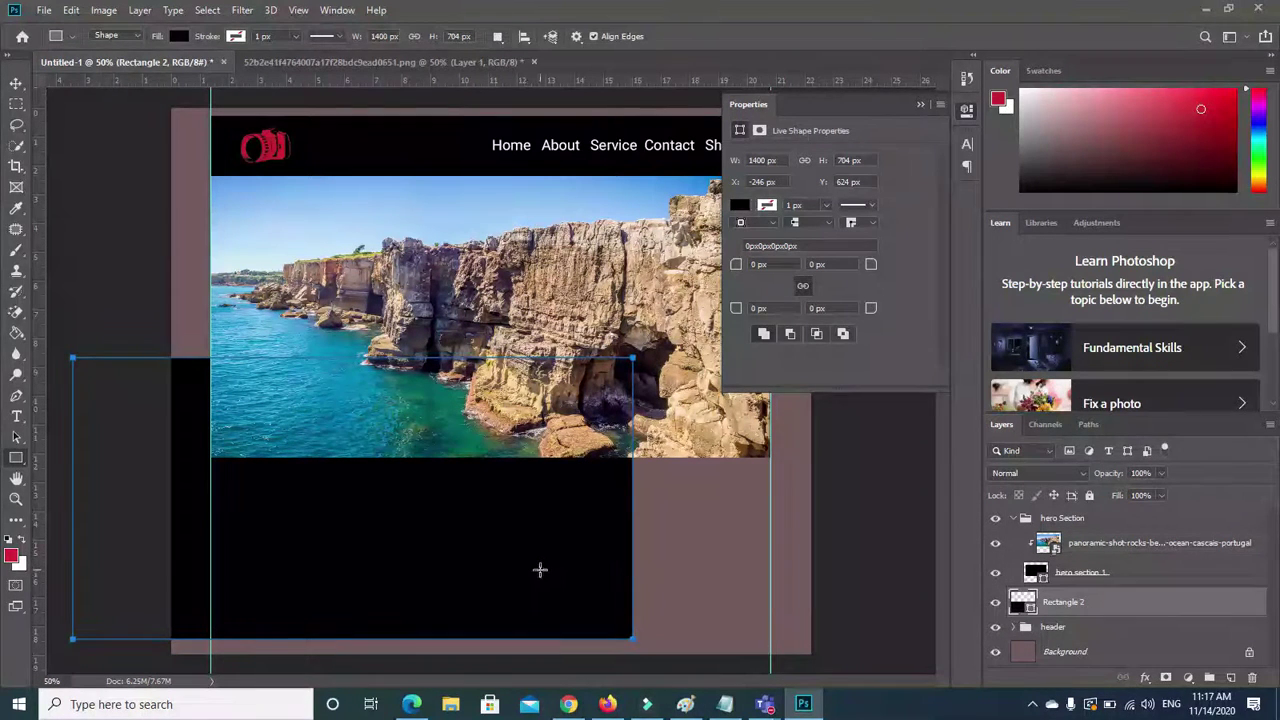
left_click_drag(1088, 606, 1084, 540)
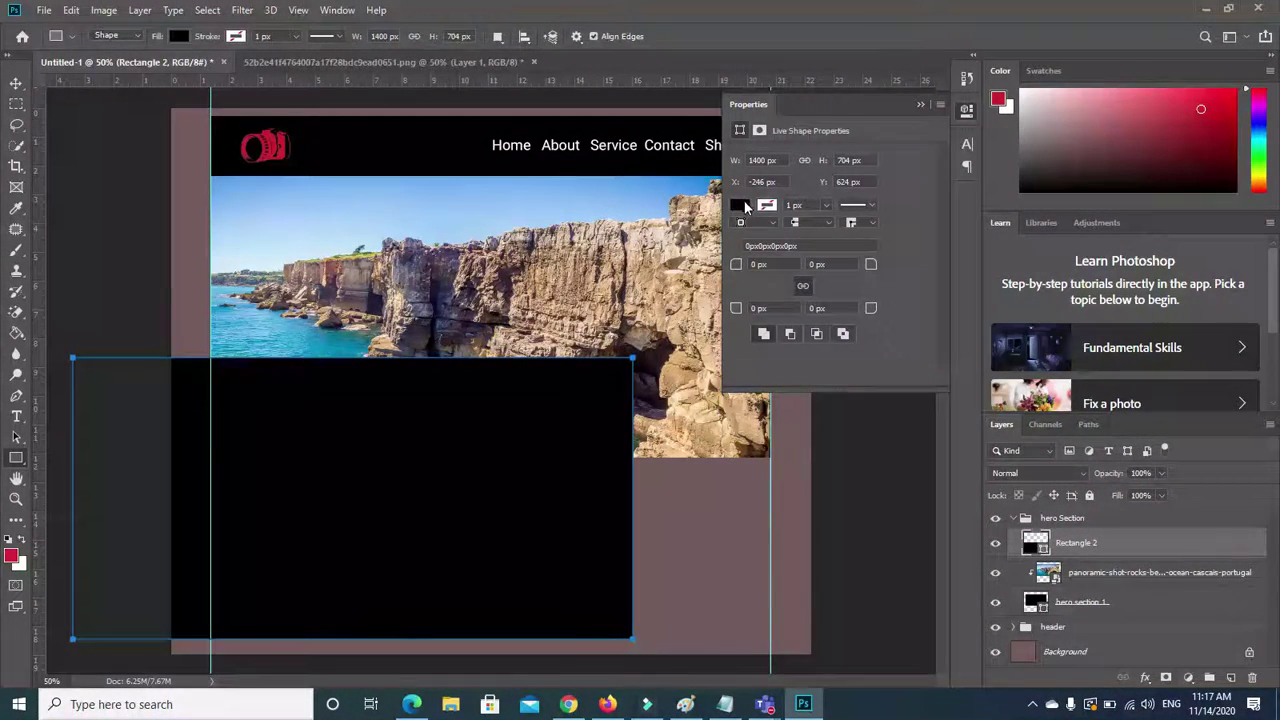
Lower the black rectangle's opacity to 39% and move it to cover the hero image.
left_click(1159, 471)
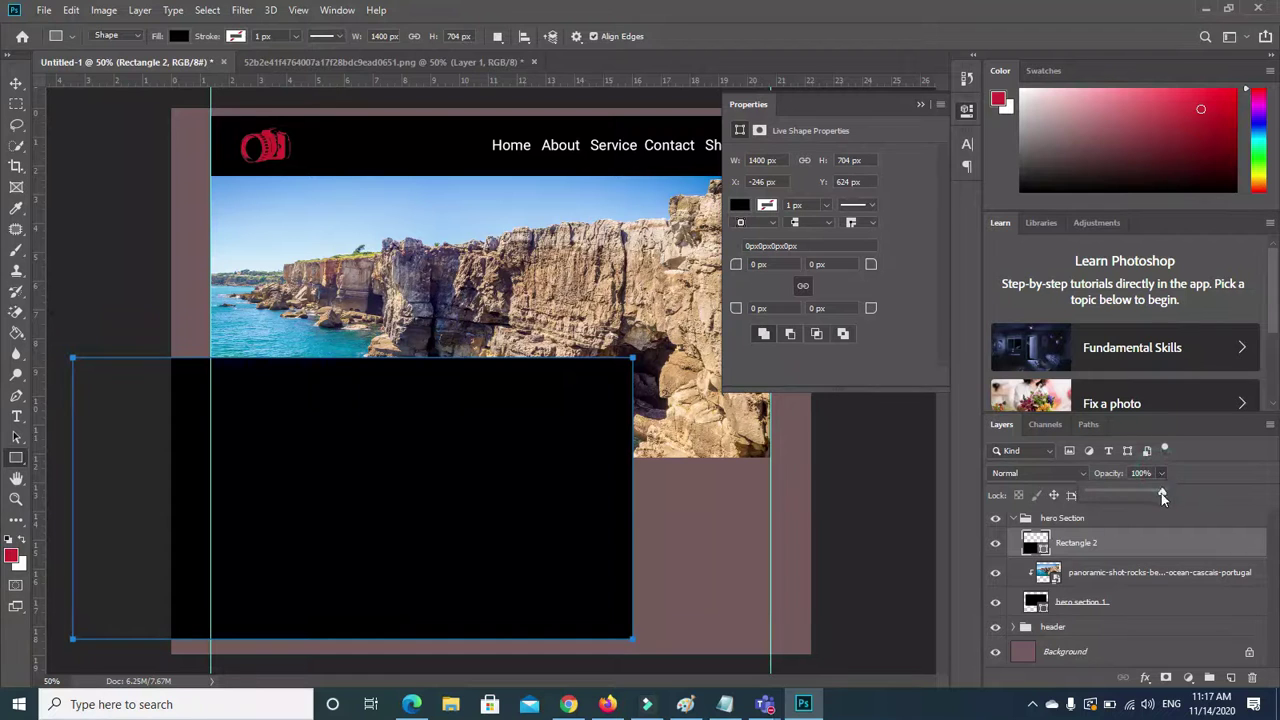
left_click_drag(1125, 494, 1118, 494)
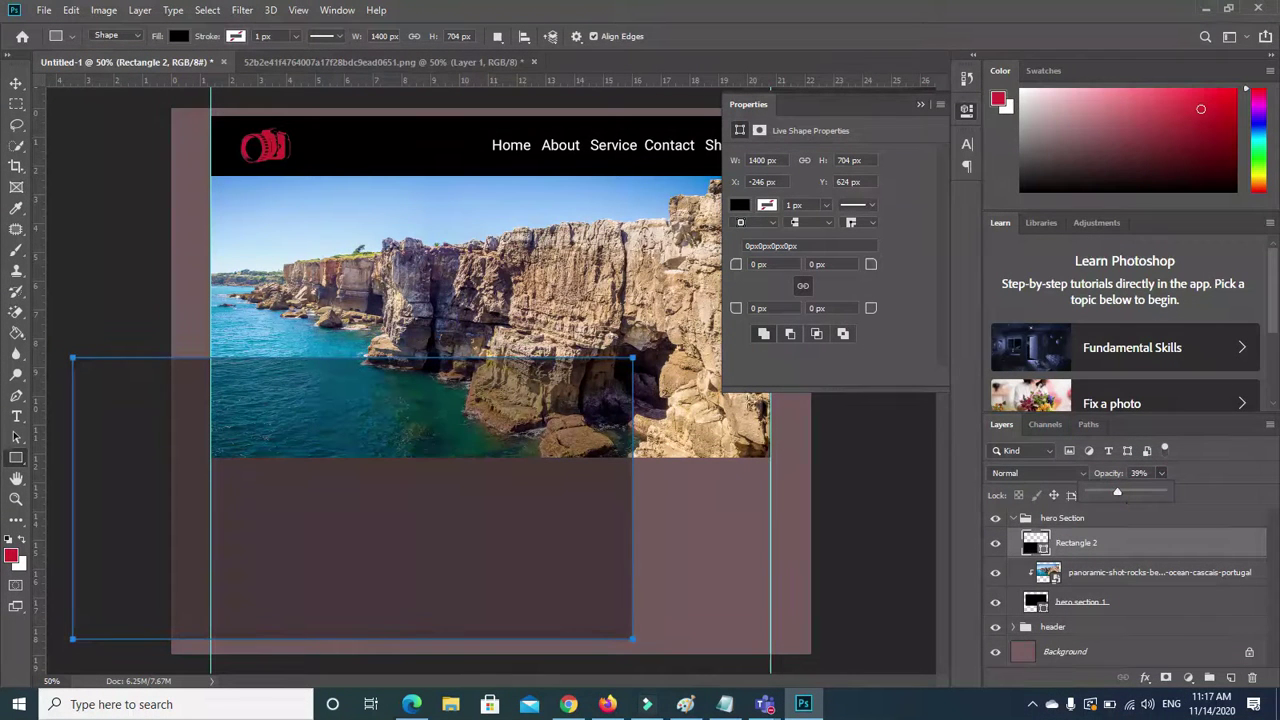
left_click(17, 83)
left_click_drag(331, 382, 468, 210)
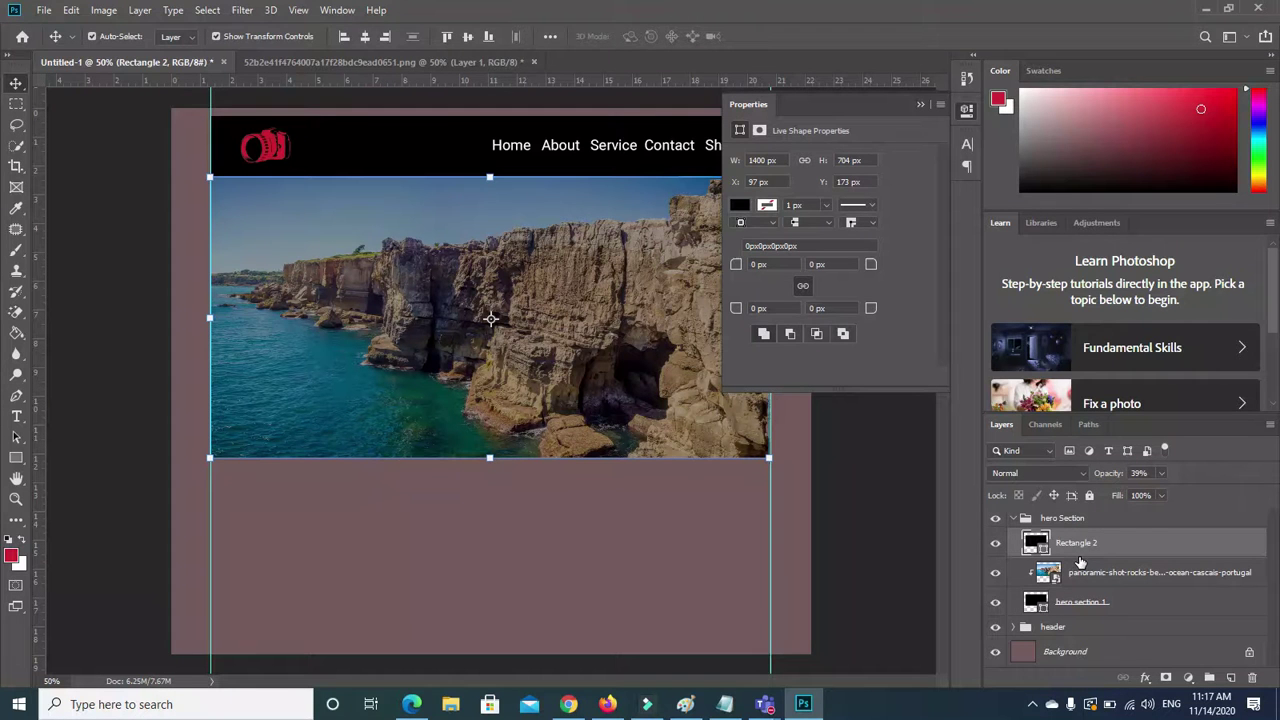
Clip the dark overlay rectangle to the hero section 1 shape and collapse the hero Section layer group.
left_click_drag(1080, 551, 1080, 563)
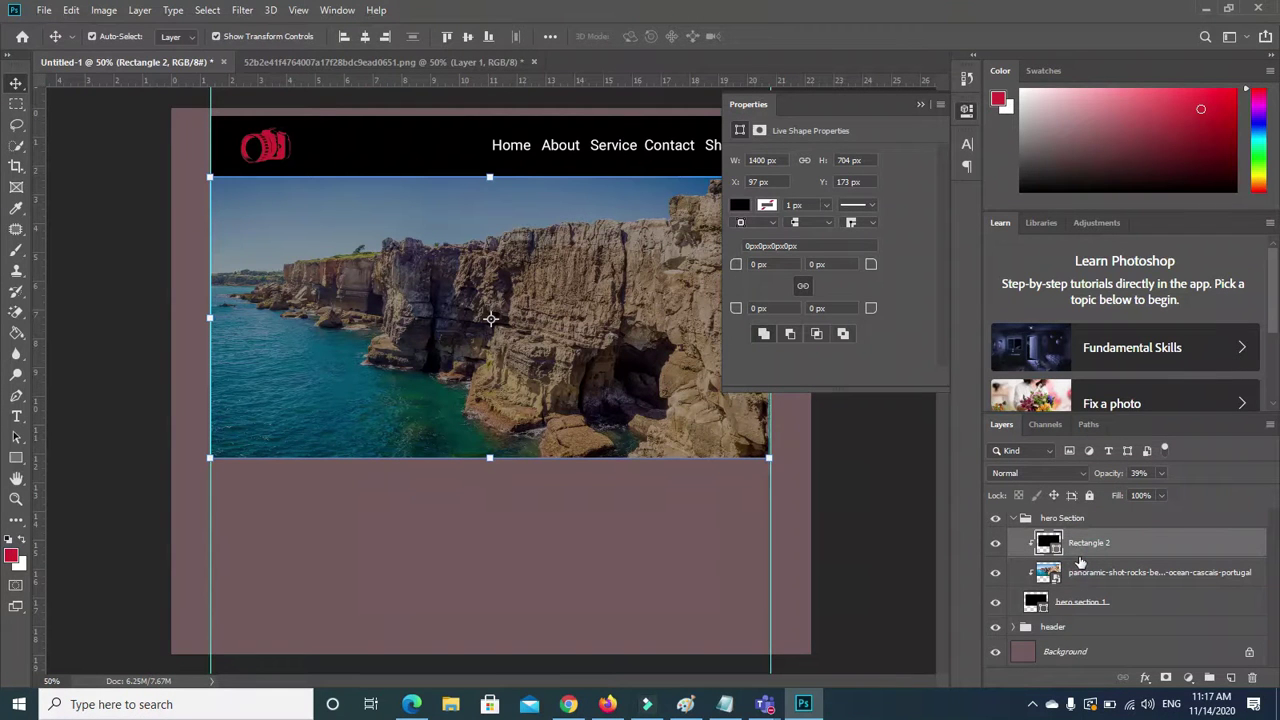
left_click(921, 105)
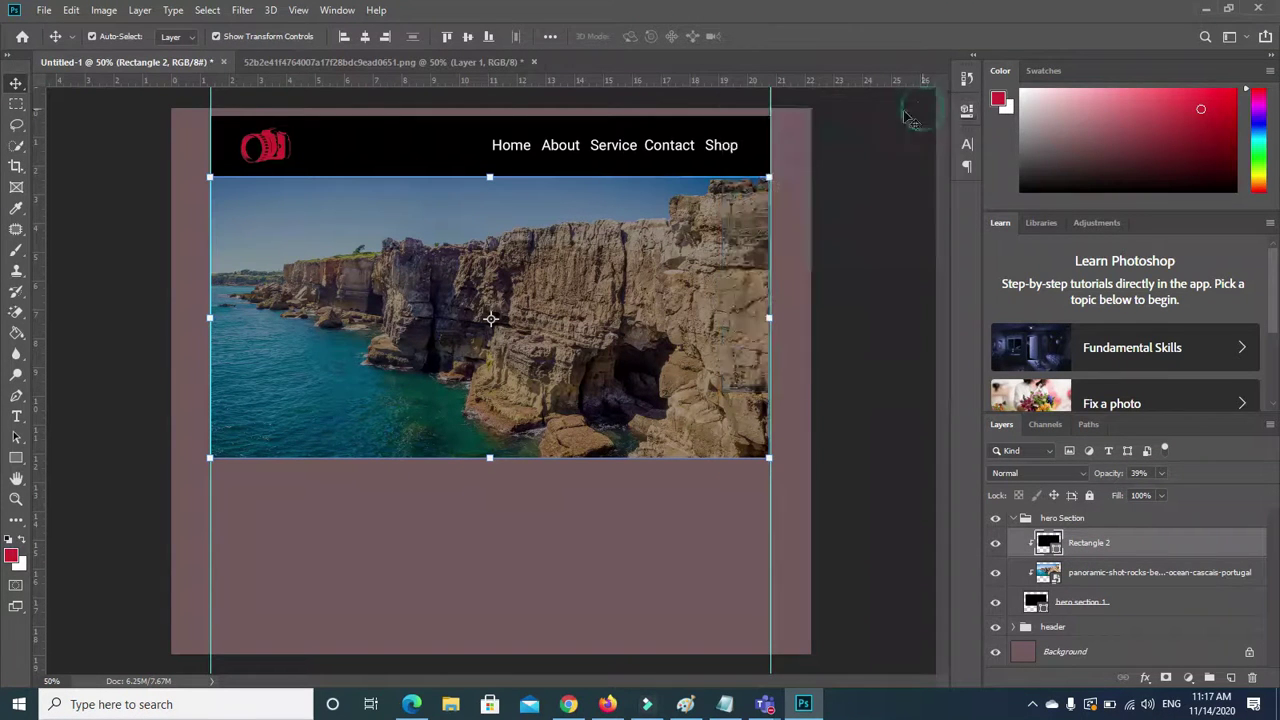
left_click(1009, 521)
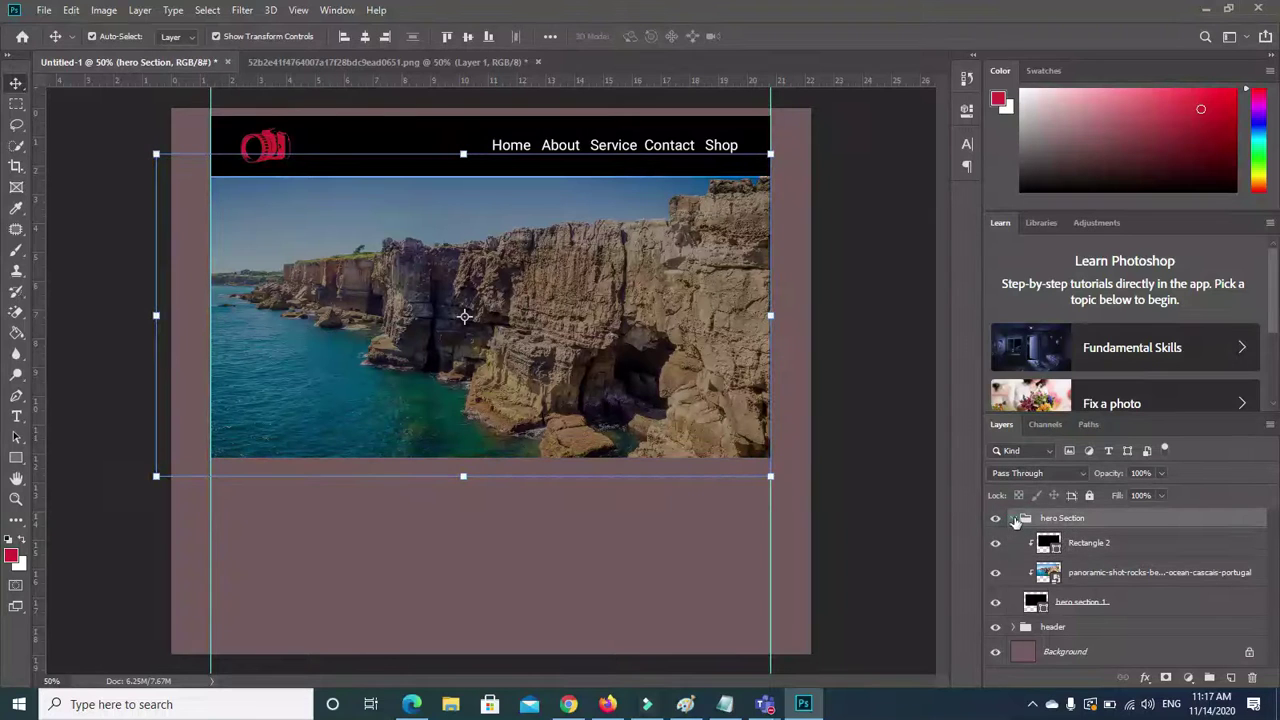
left_click(1013, 521)
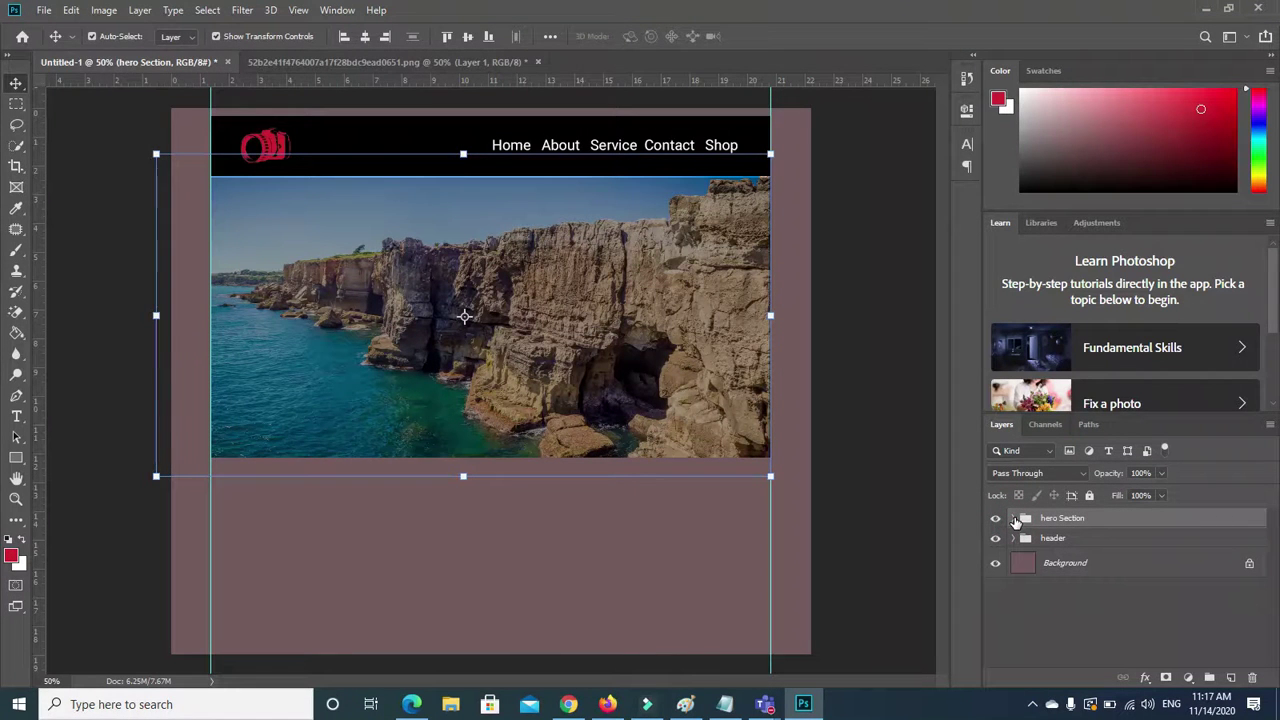
Add the white 100 pt Roboto Bold Condensed heading "GCT SAHIWAL" over the hero image and position it centrally in the upper half.
left_click(485, 566)
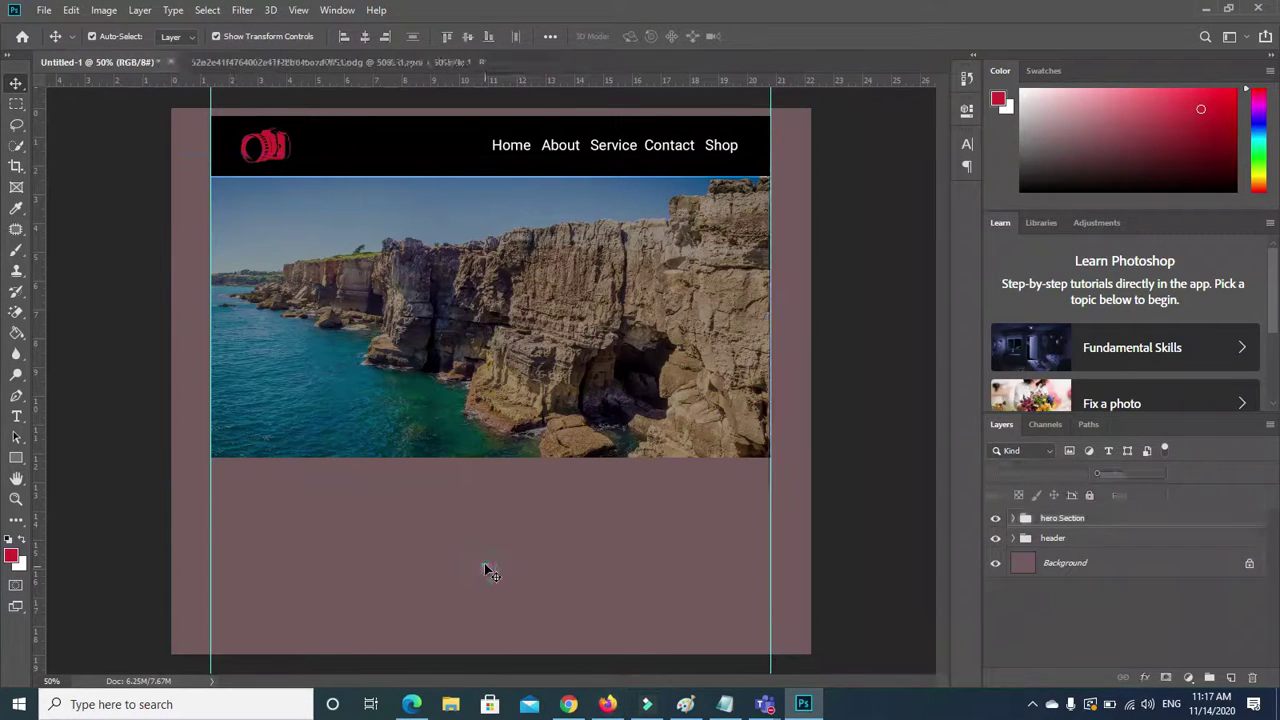
left_click(16, 416)
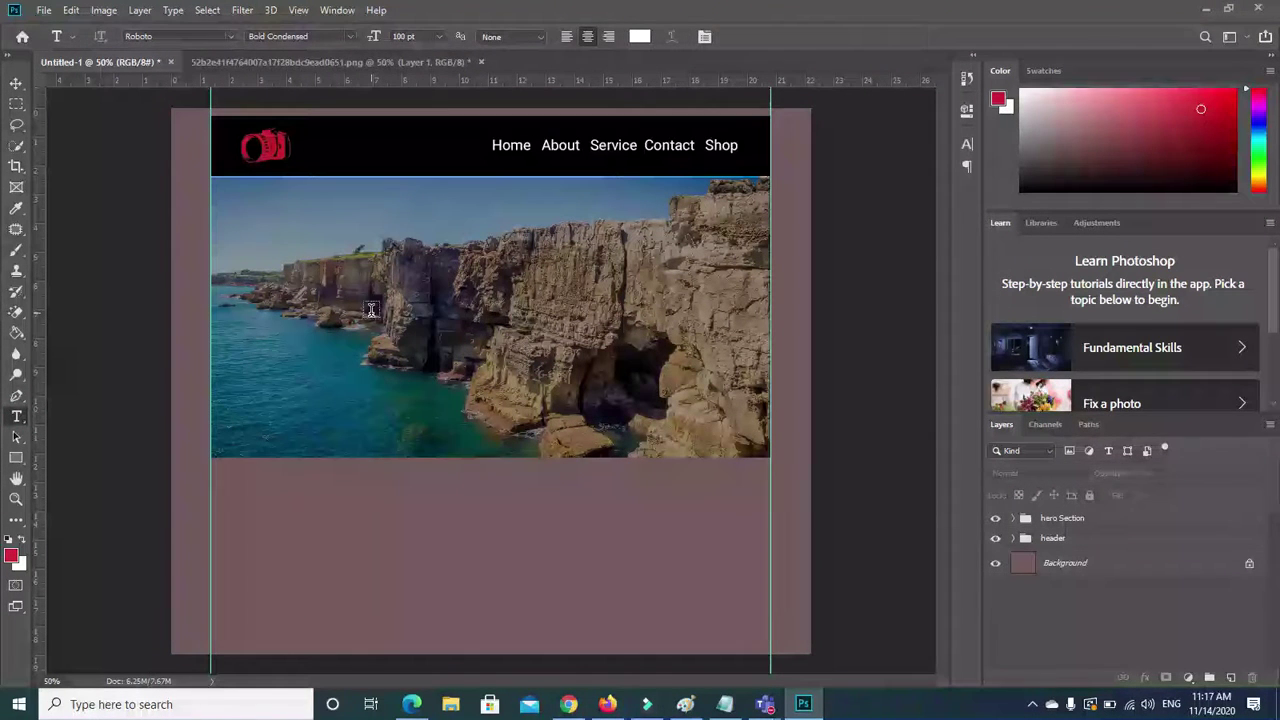
left_click(371, 310)
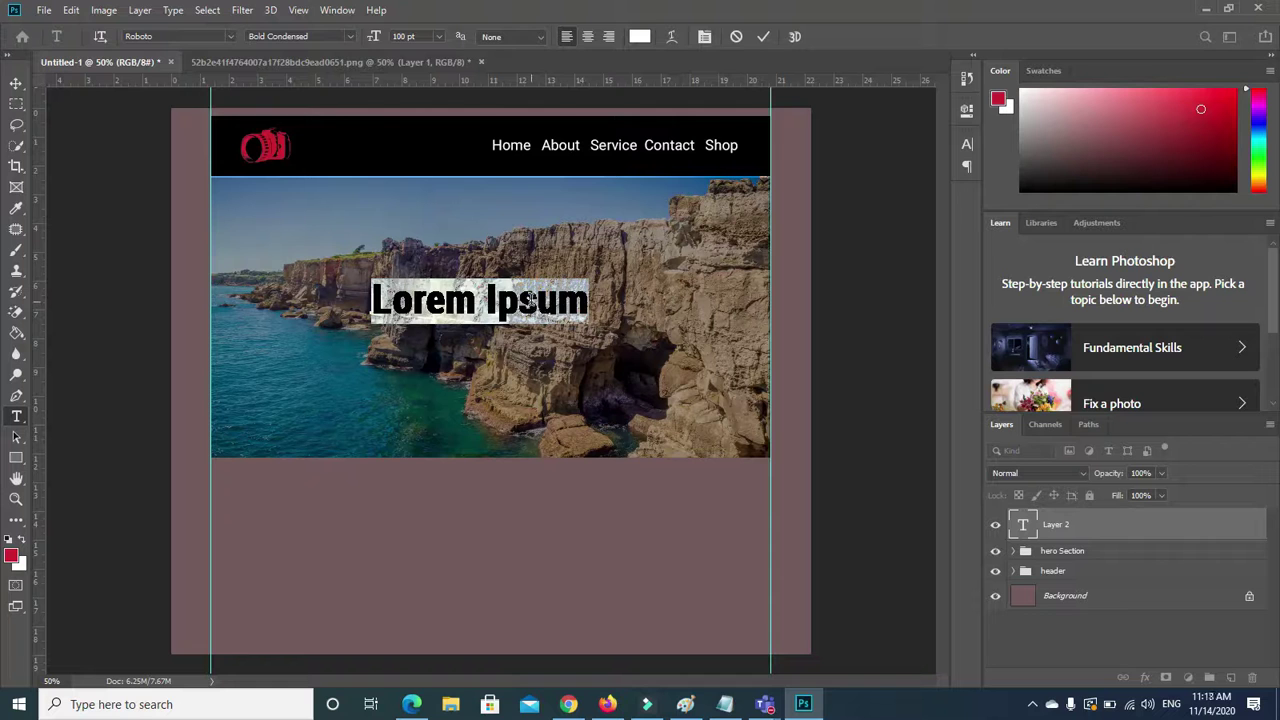
left_click(528, 300)
double_click(528, 300)
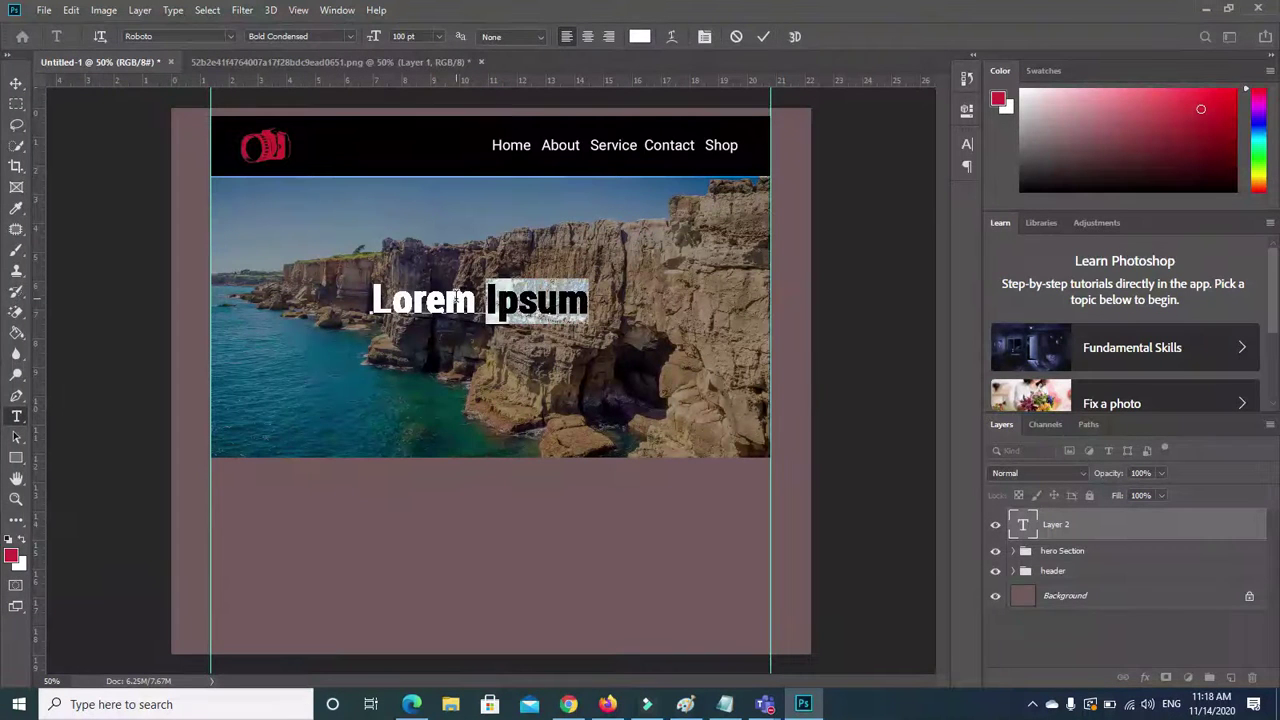
left_click(455, 298)
left_click_drag(372, 300, 477, 300)
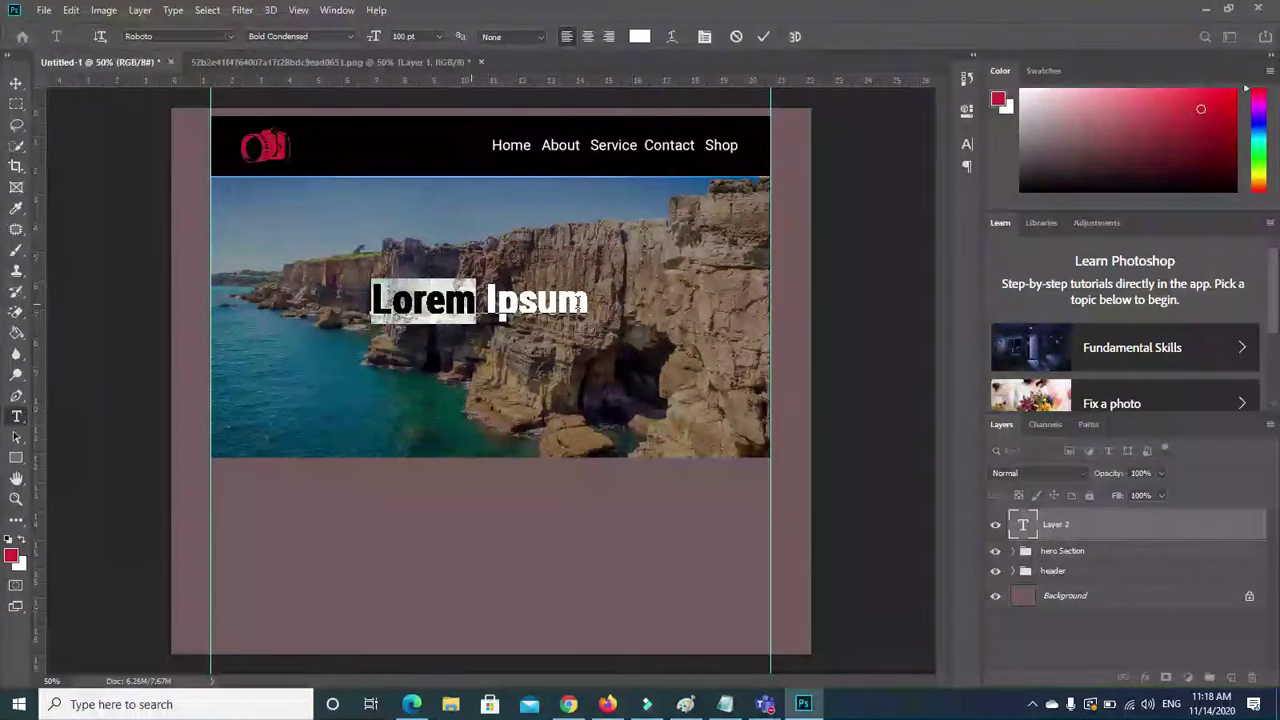
left_click_drag(578, 303, 588, 302)
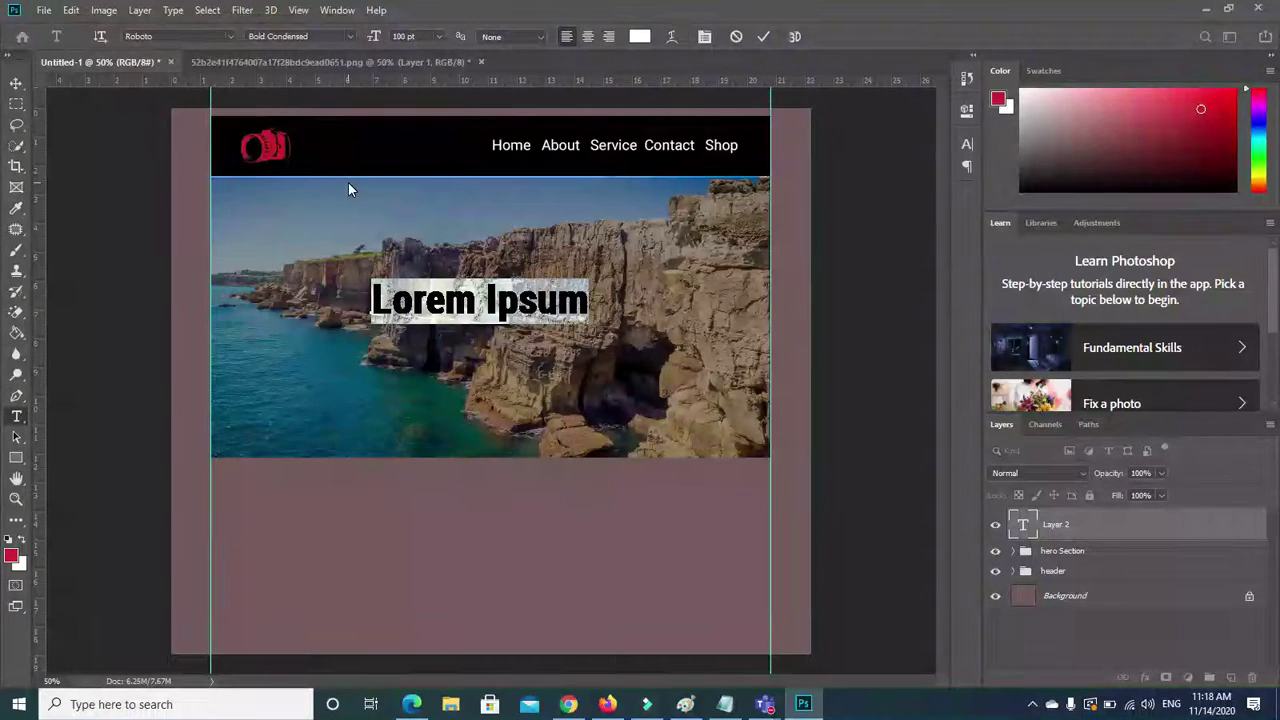
type("GCT SAHIWAL")
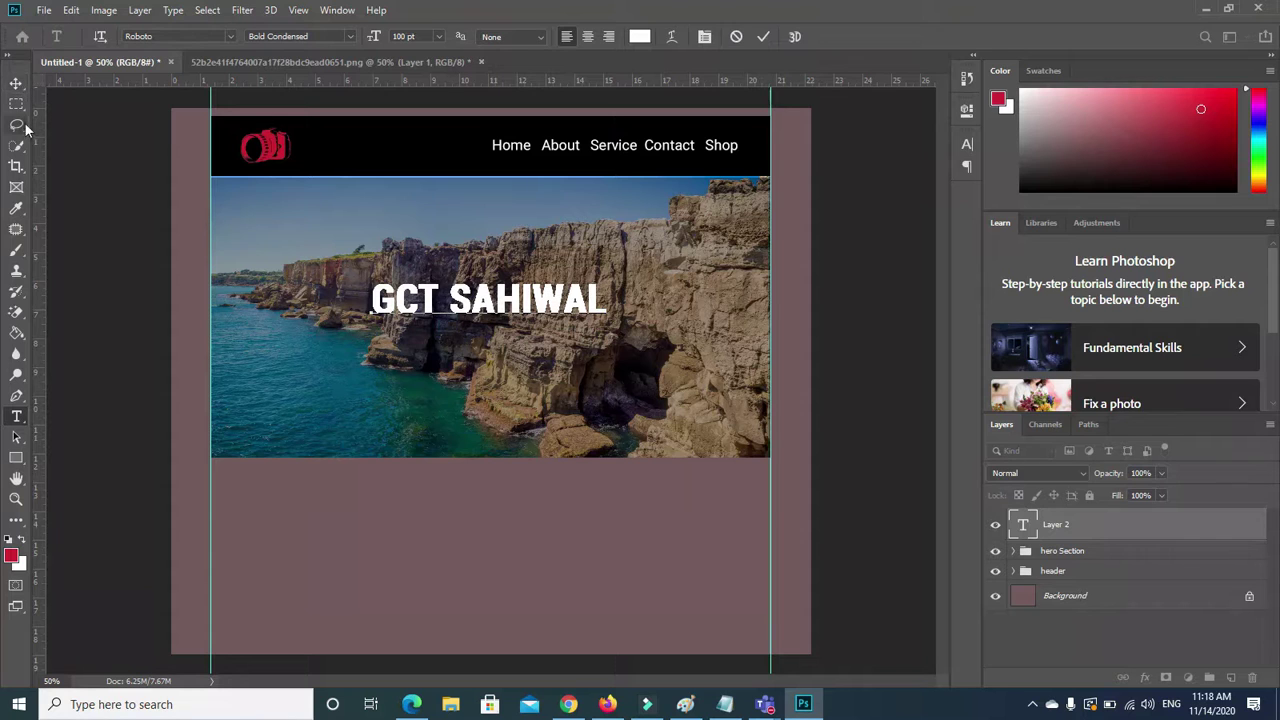
left_click(16, 83)
left_click_drag(398, 308, 398, 277)
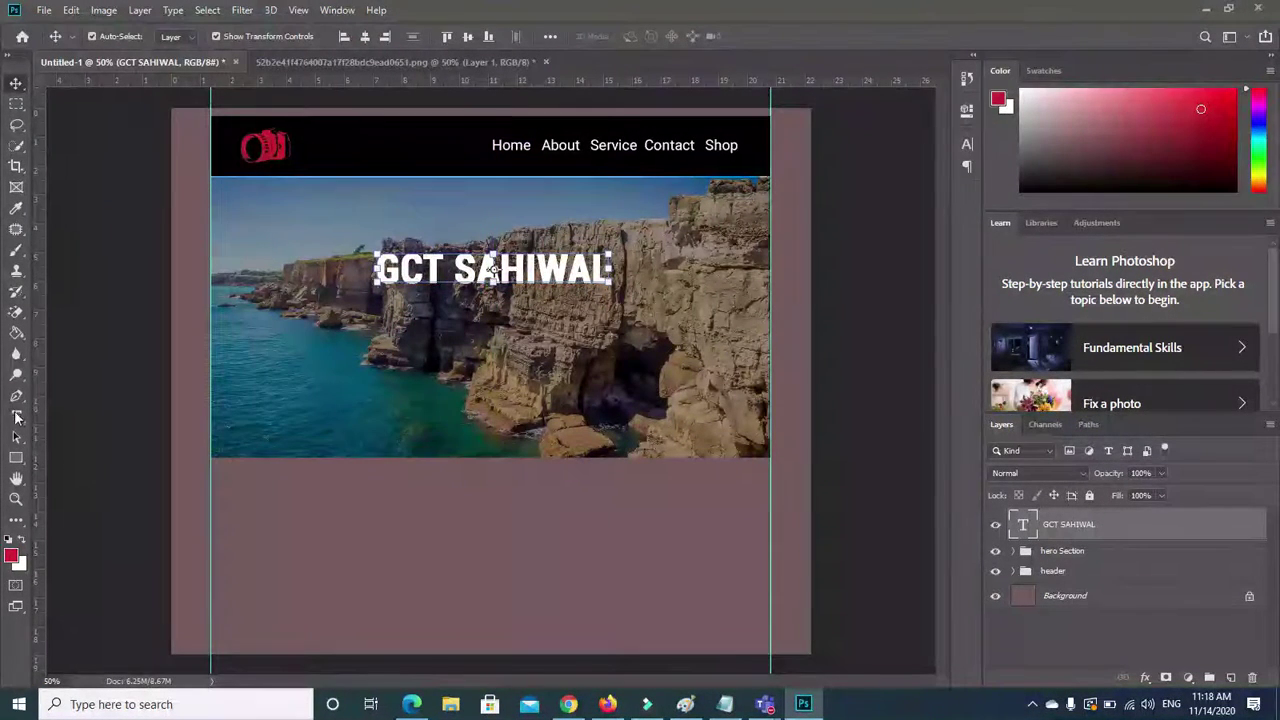
Duplicate the hero heading just below itself and change the copy's text to "OLD HARPA ROADD SAHIWAL".
left_click(401, 276)
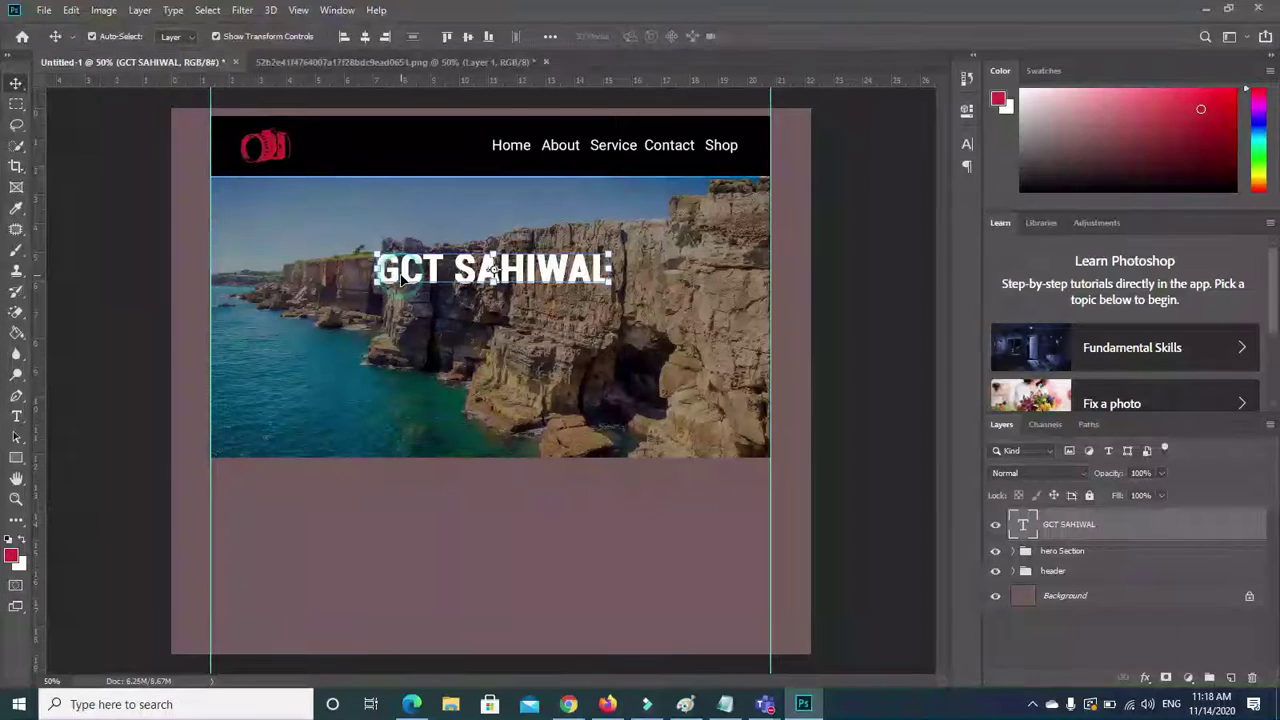
left_click_drag(401, 278, 403, 340)
key("t")
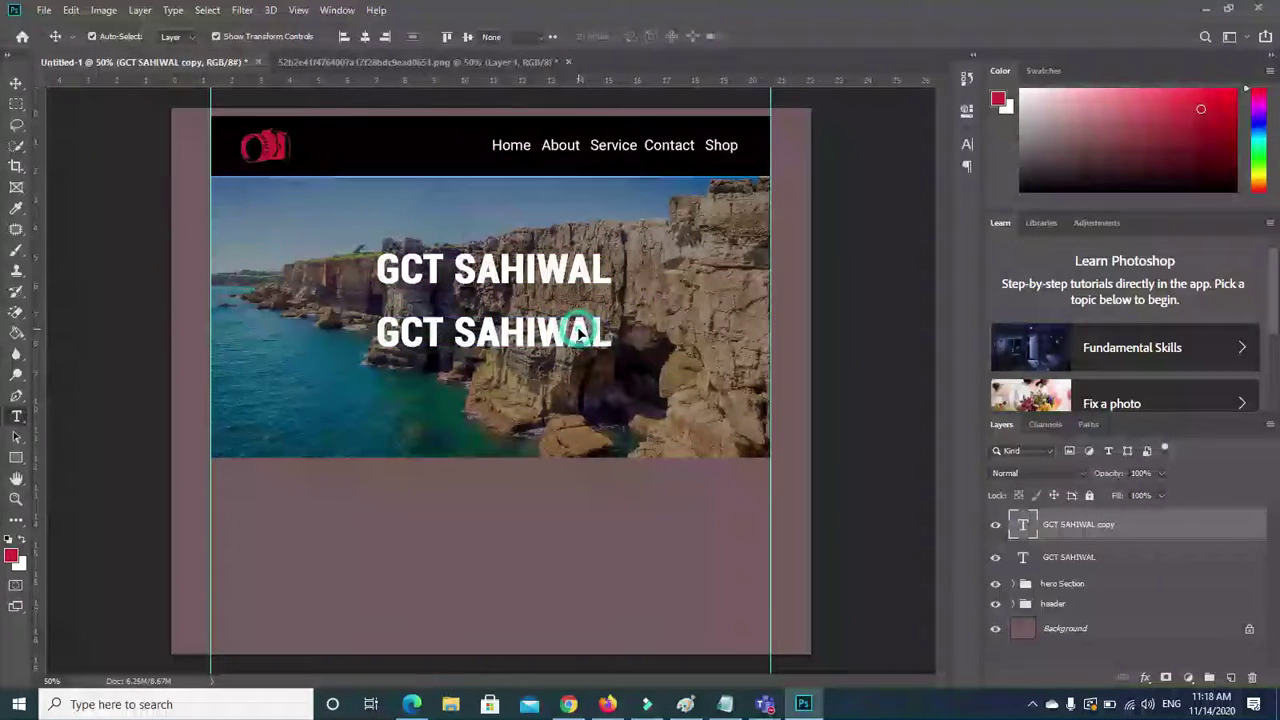
triple_click(577, 328)
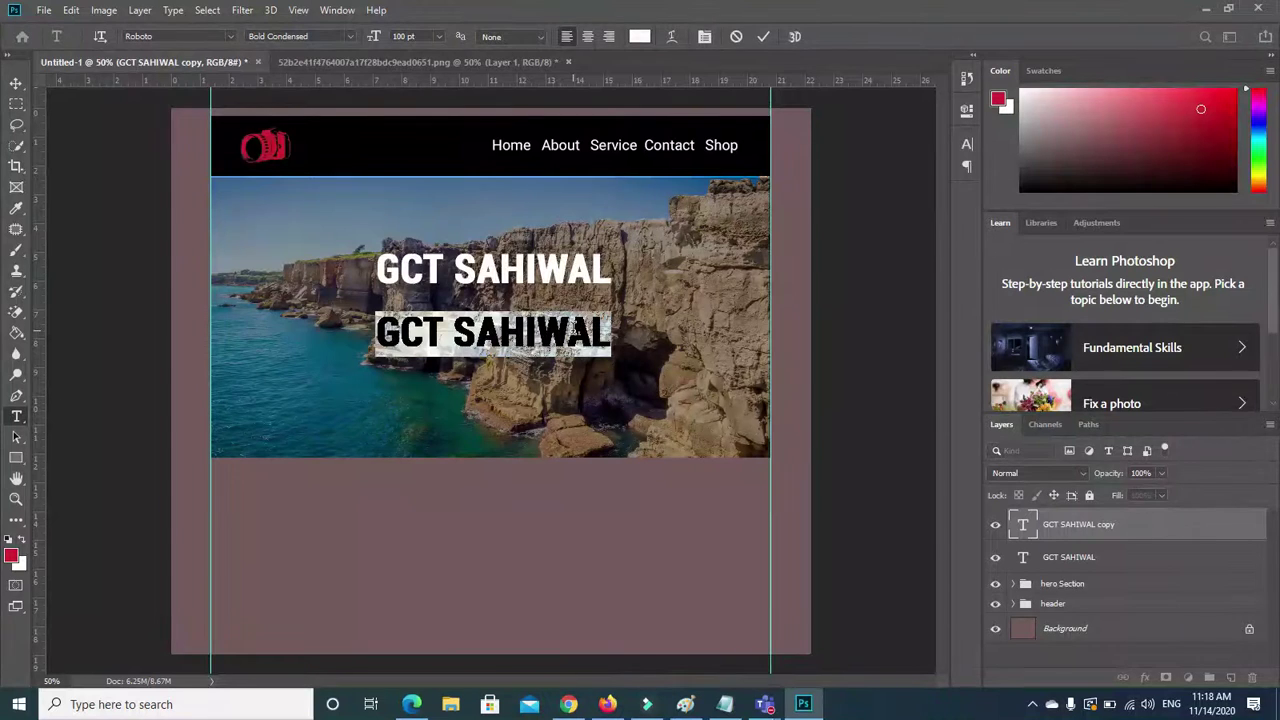
type("OLD H")
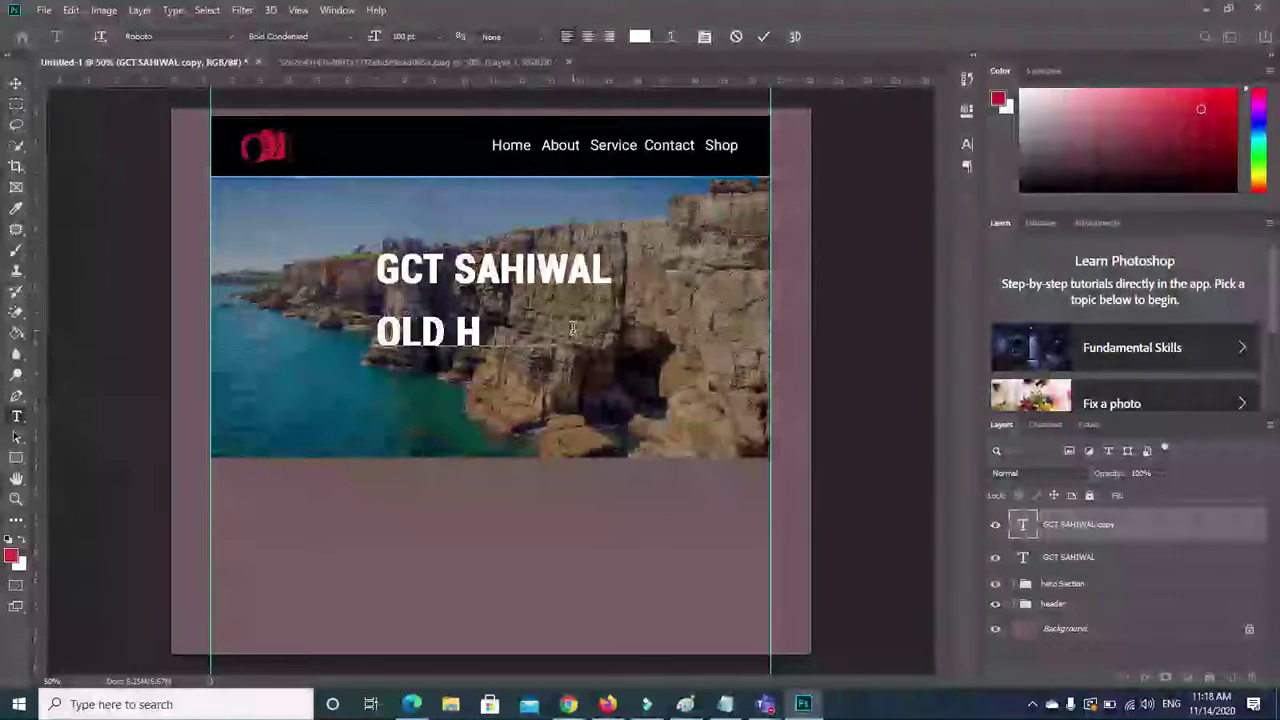
type("ARPA")
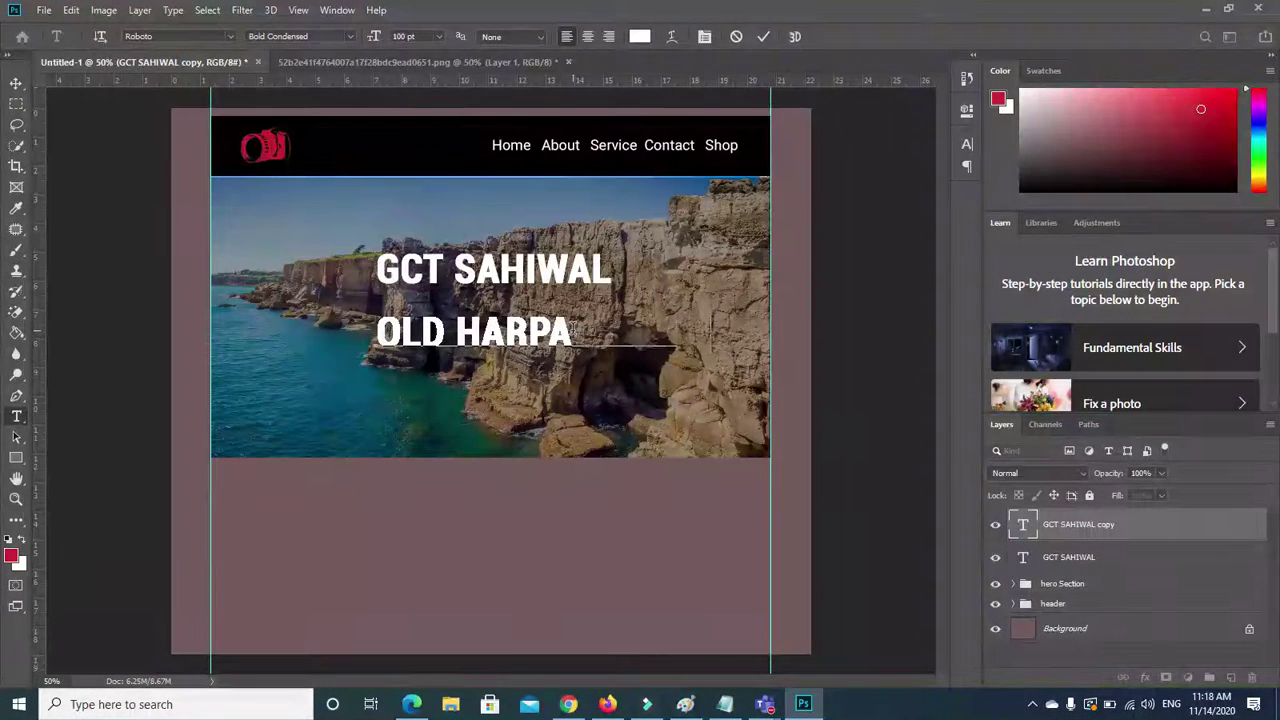
type(" ROADD SAHIW")
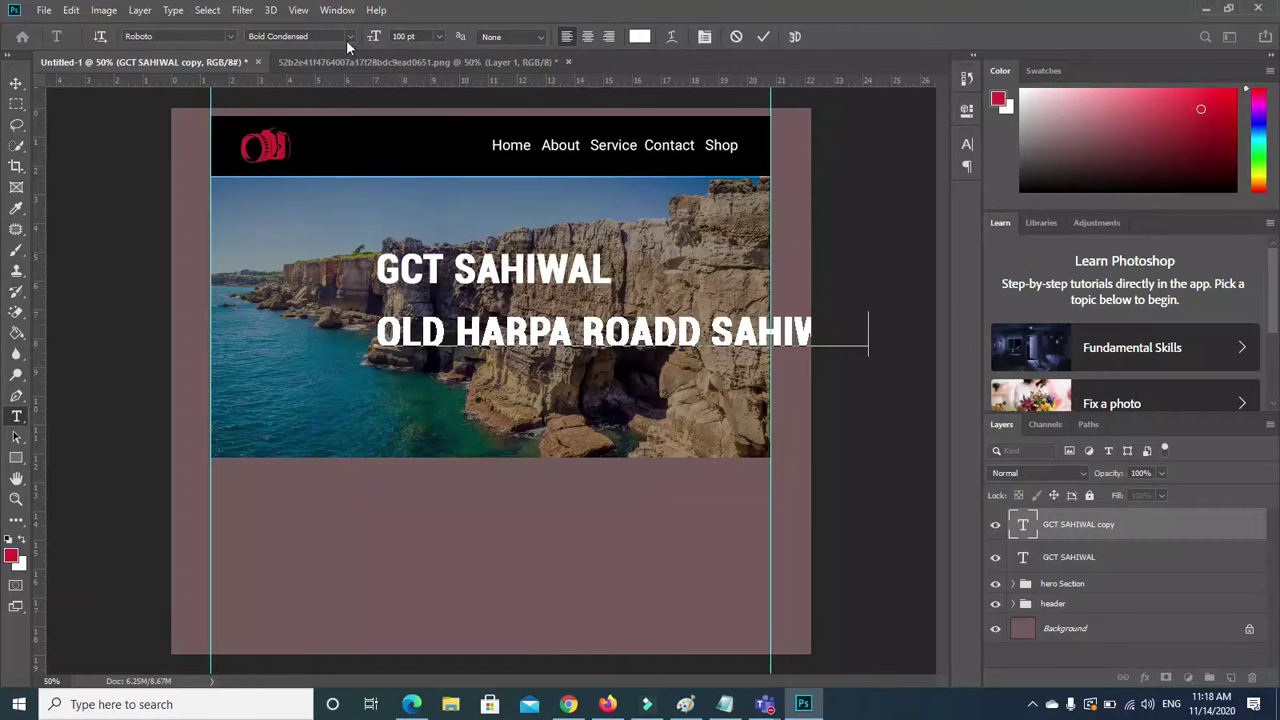
Reduce the subheading's font size to 30 pt and centre it closely beneath the GCT SAHIWAL heading.
left_click_drag(375, 325, 868, 335)
left_click(437, 36)
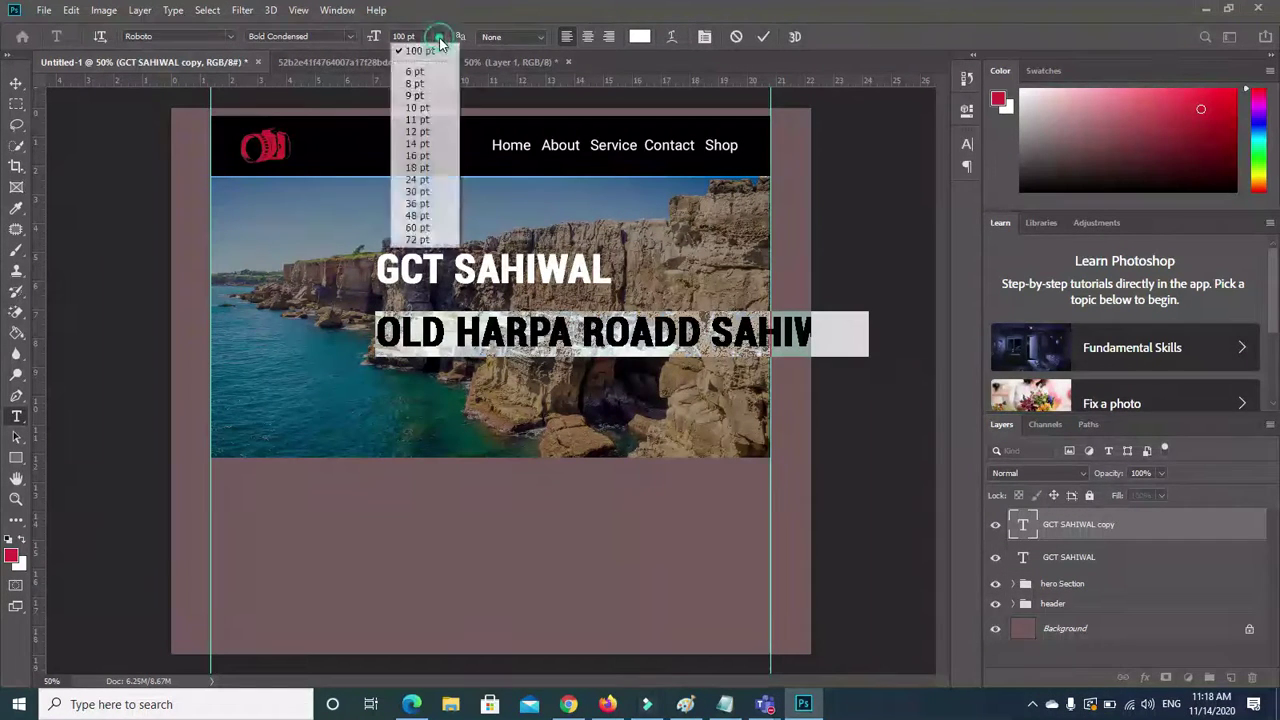
left_click(413, 204)
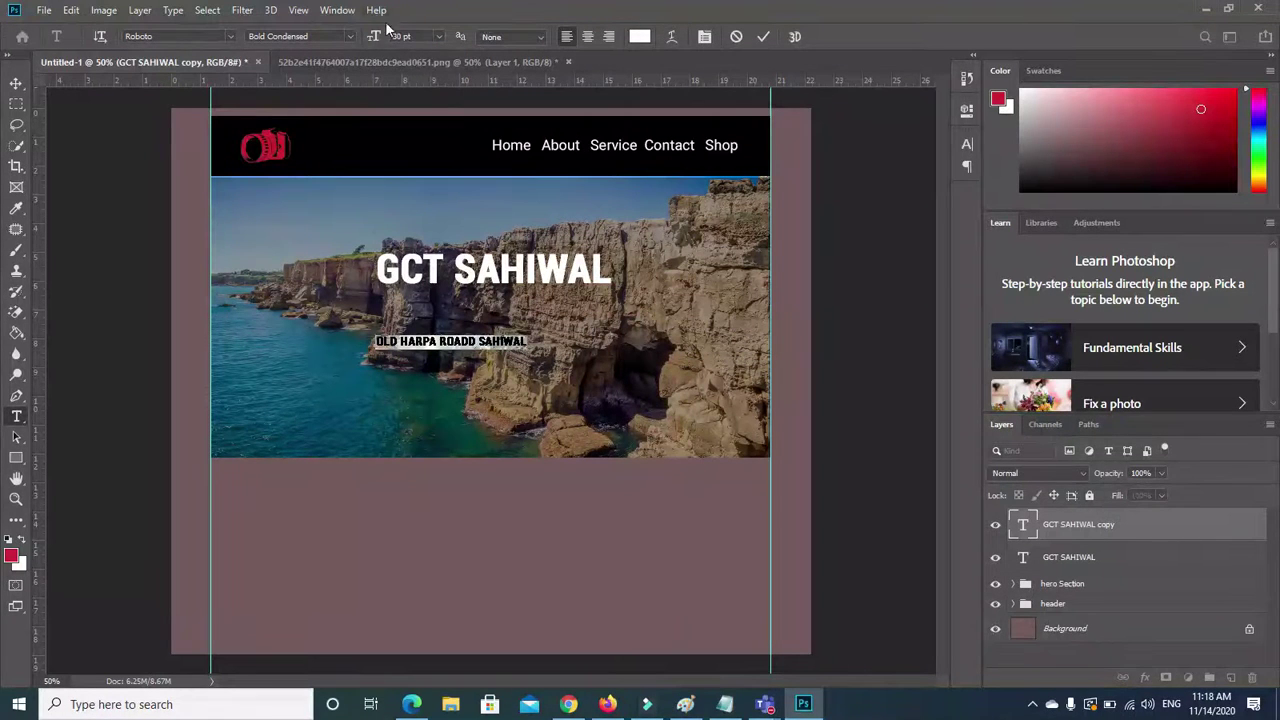
left_click(16, 83)
left_click_drag(436, 345, 472, 317)
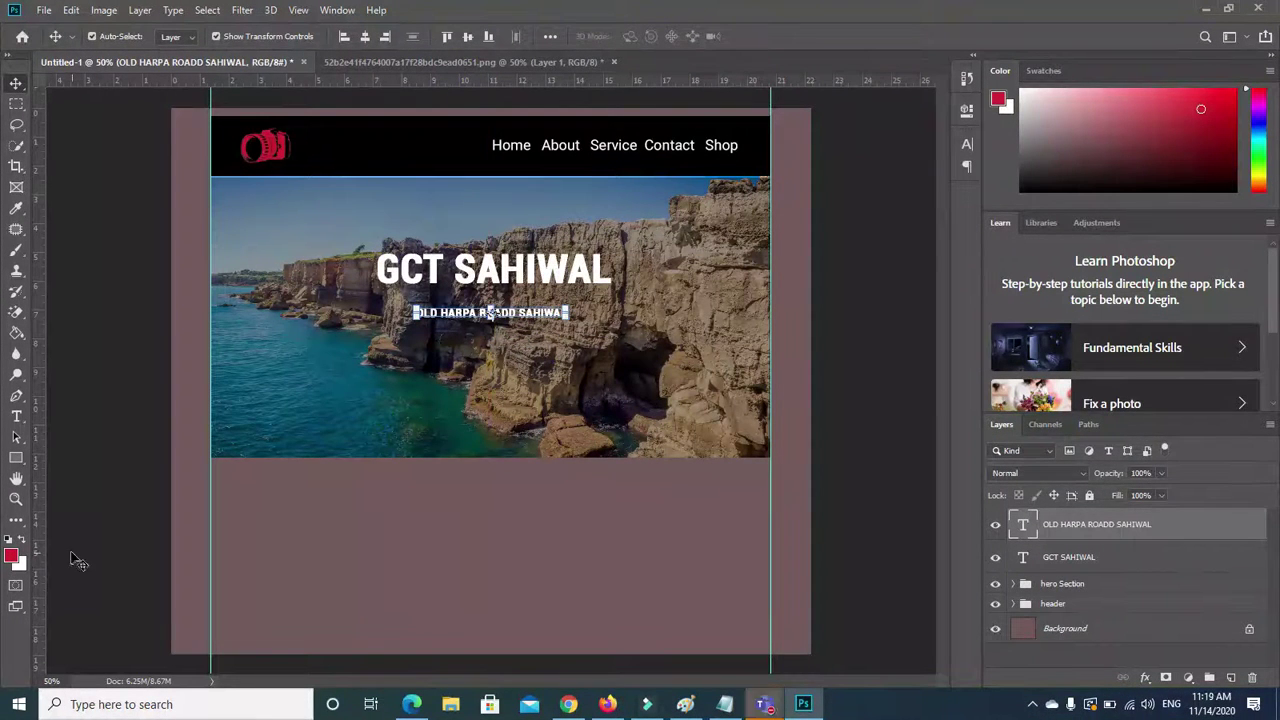
Create a red 100 × 100 px rectangle shape in the empty area below the hero image.
left_click(15, 459)
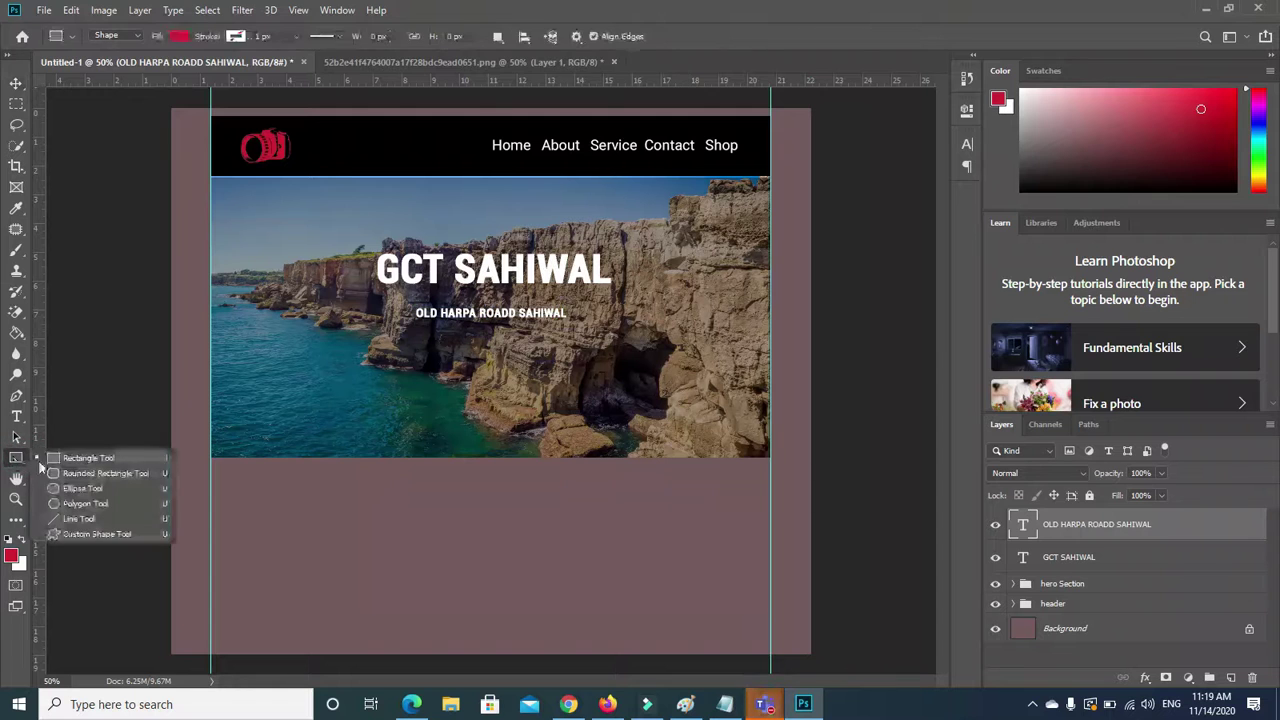
left_click(85, 458)
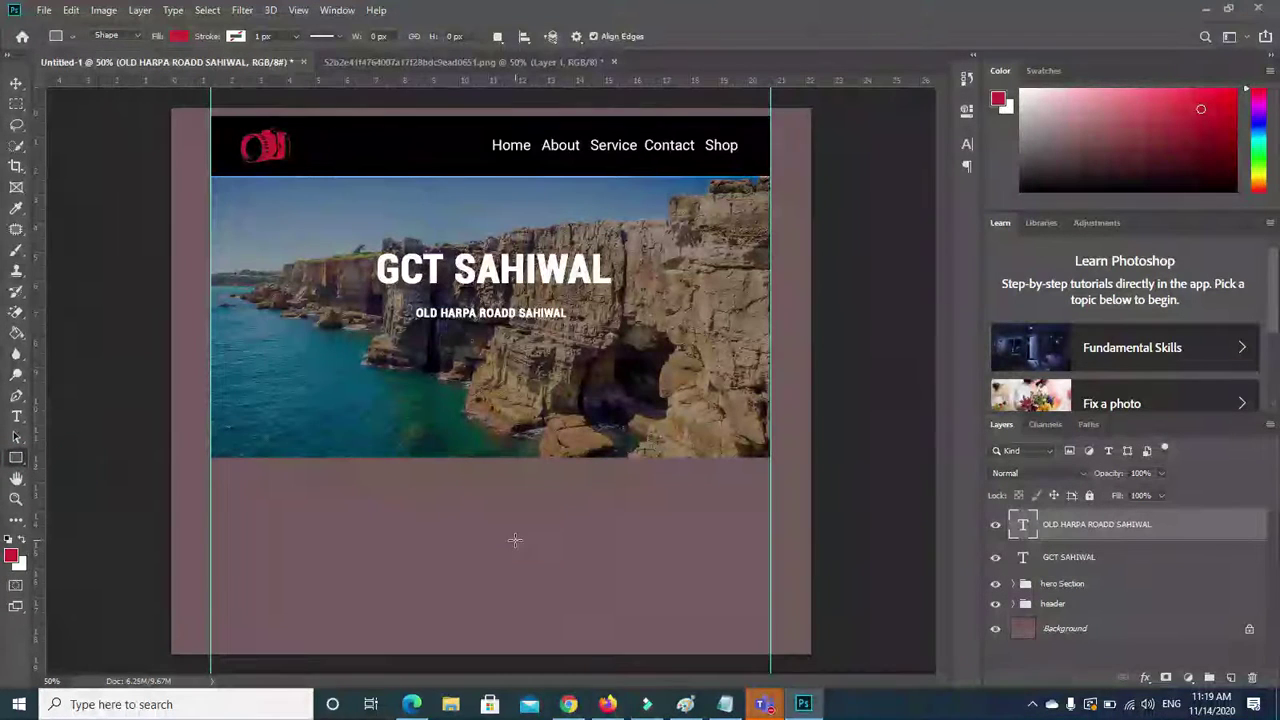
left_click(372, 503)
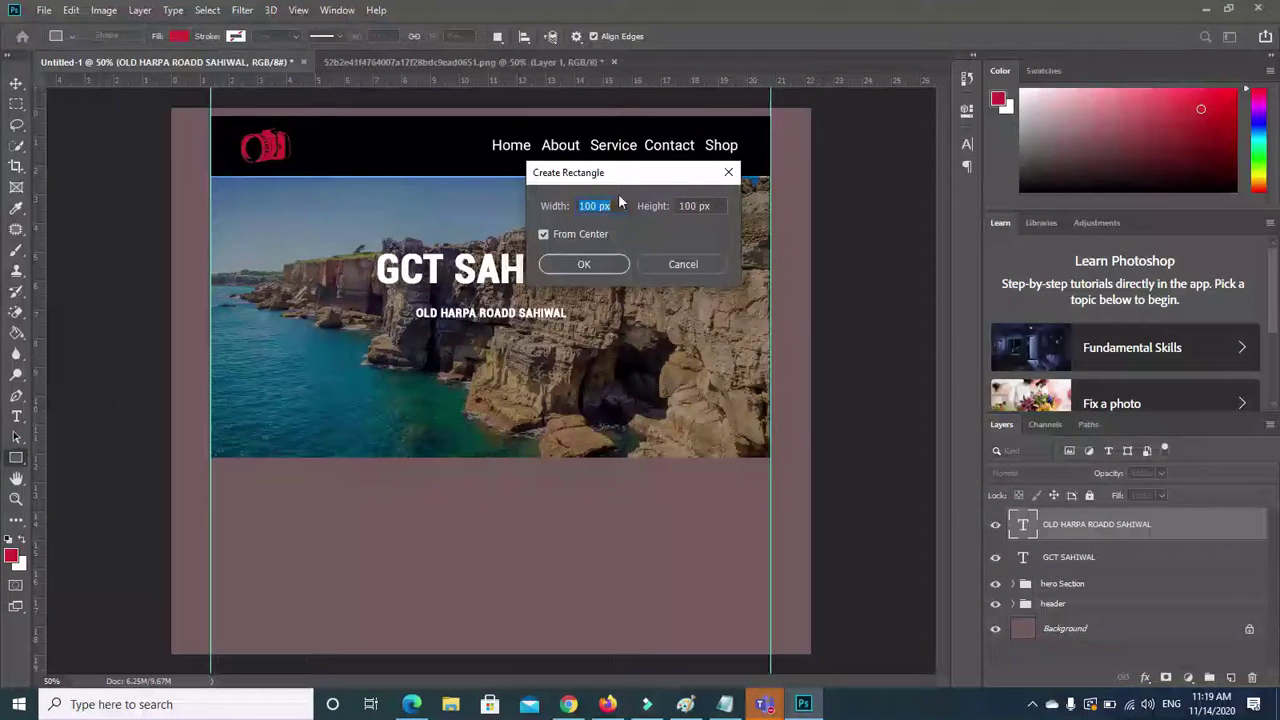
left_click(586, 264)
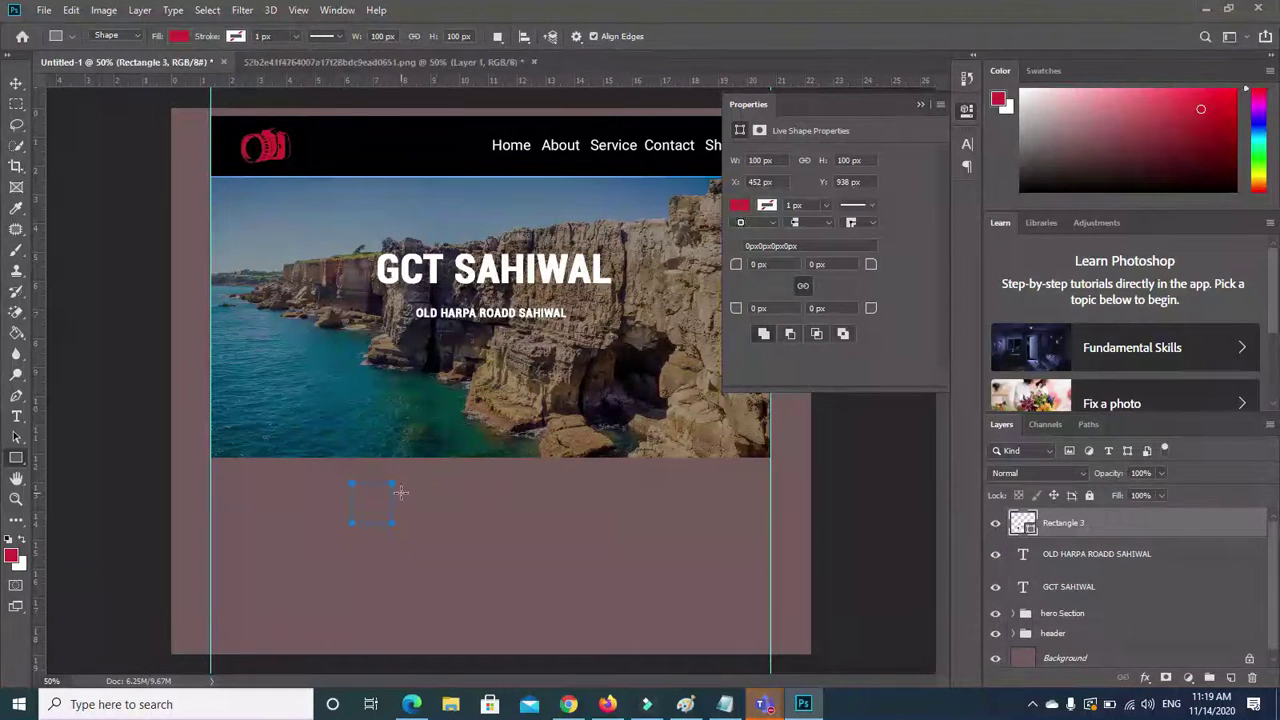
Try a height of 400 px for the red rectangle and restore it to 100 px.
left_click(842, 160)
type("430")
key("Return")
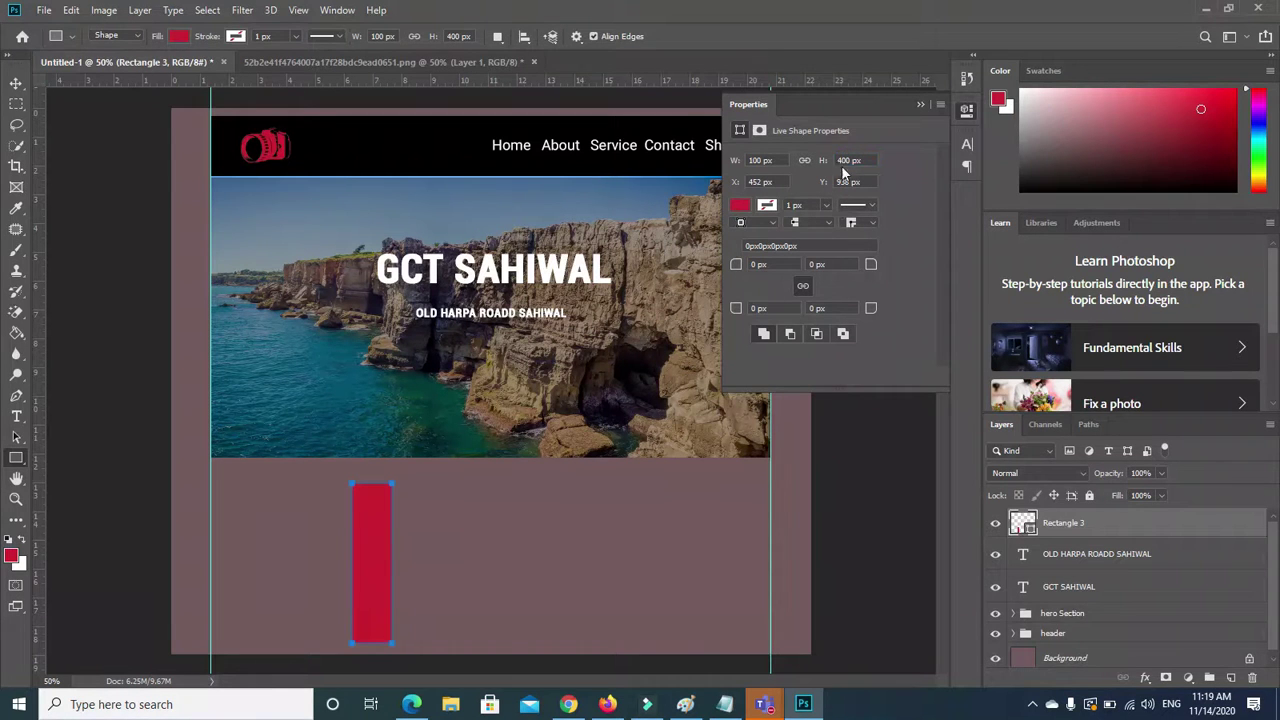
key("BackSpace")
Try a width of 200 px for the red rectangle and undo its accidental deletion.
left_click(753, 160)
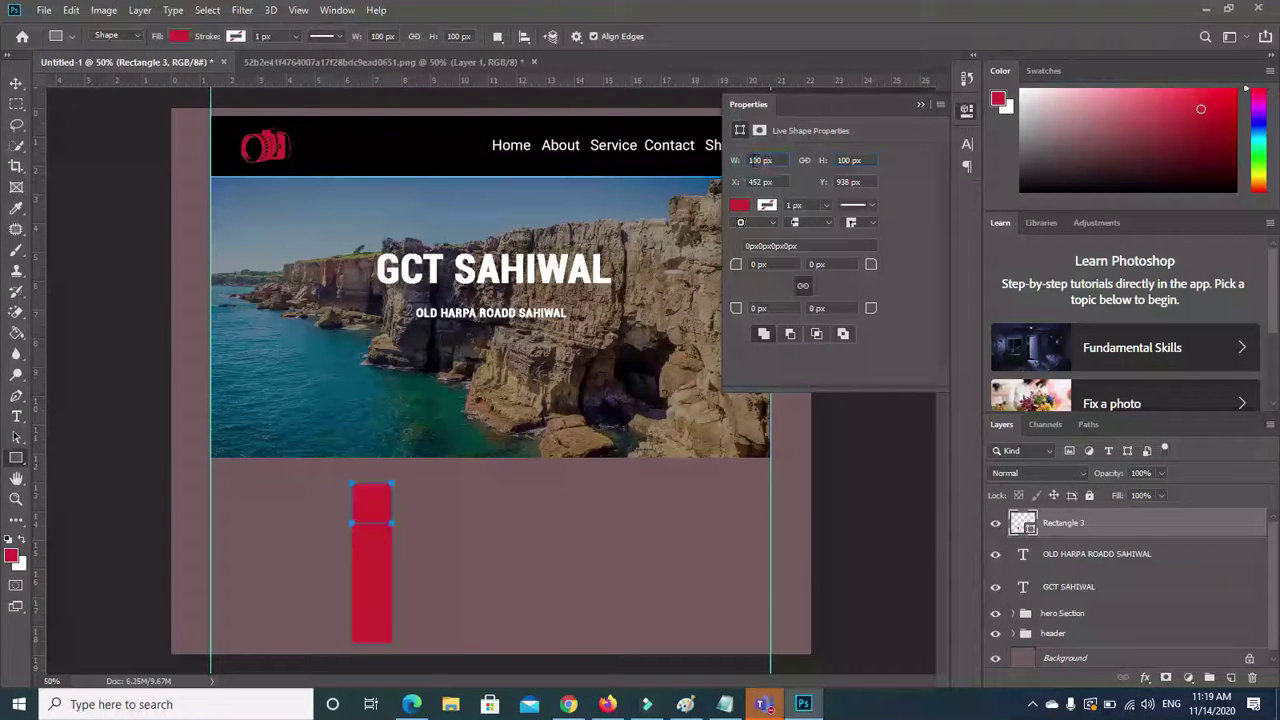
left_click(752, 160)
key("BackSpace")
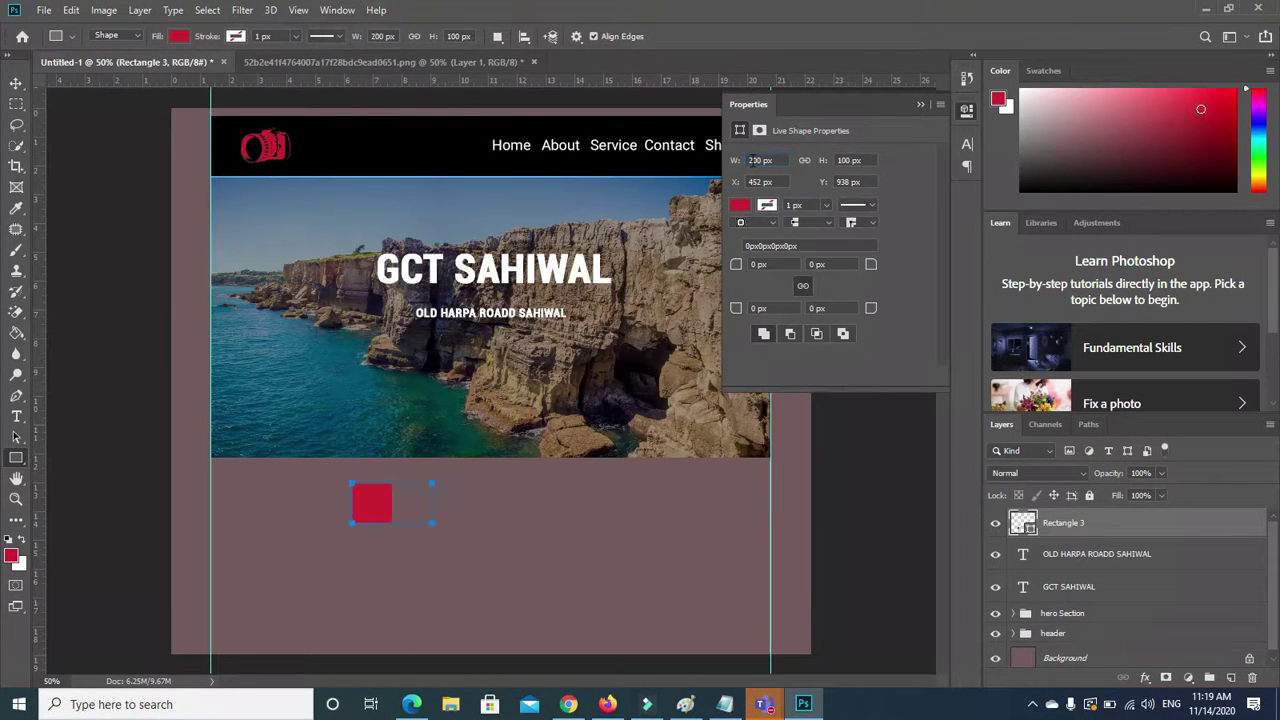
key("Delete")
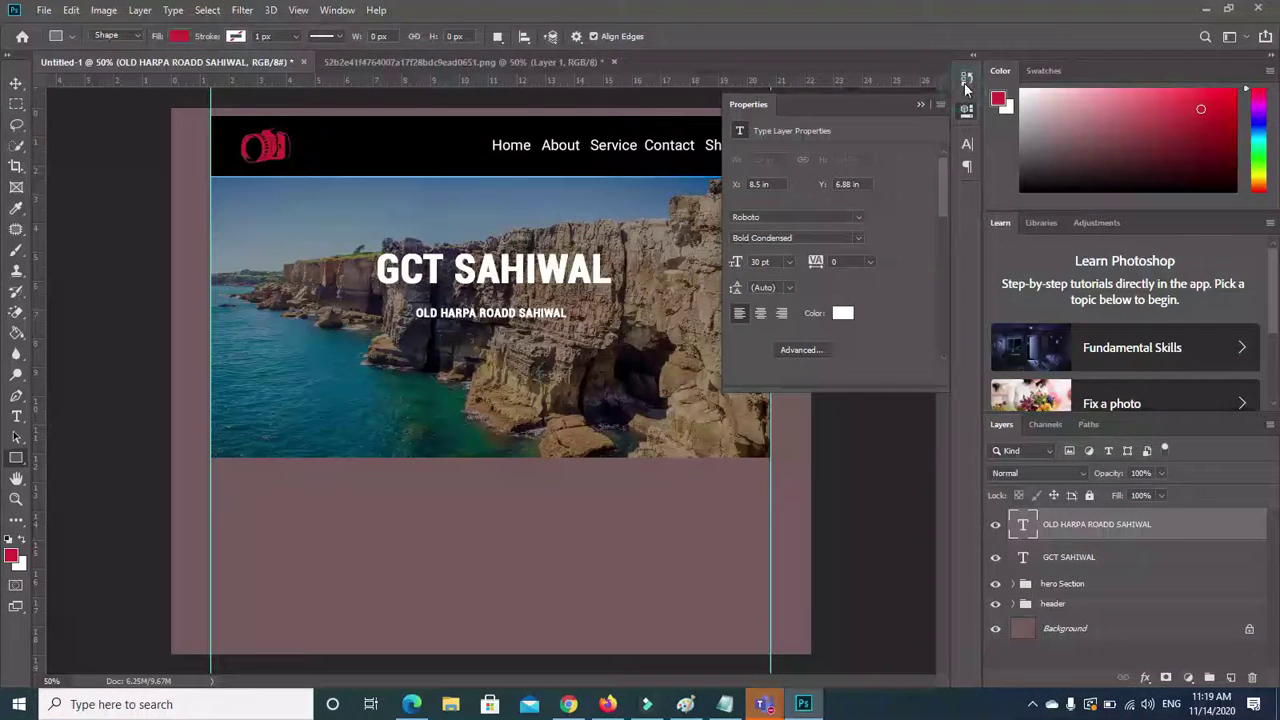
key("ctrl+z")
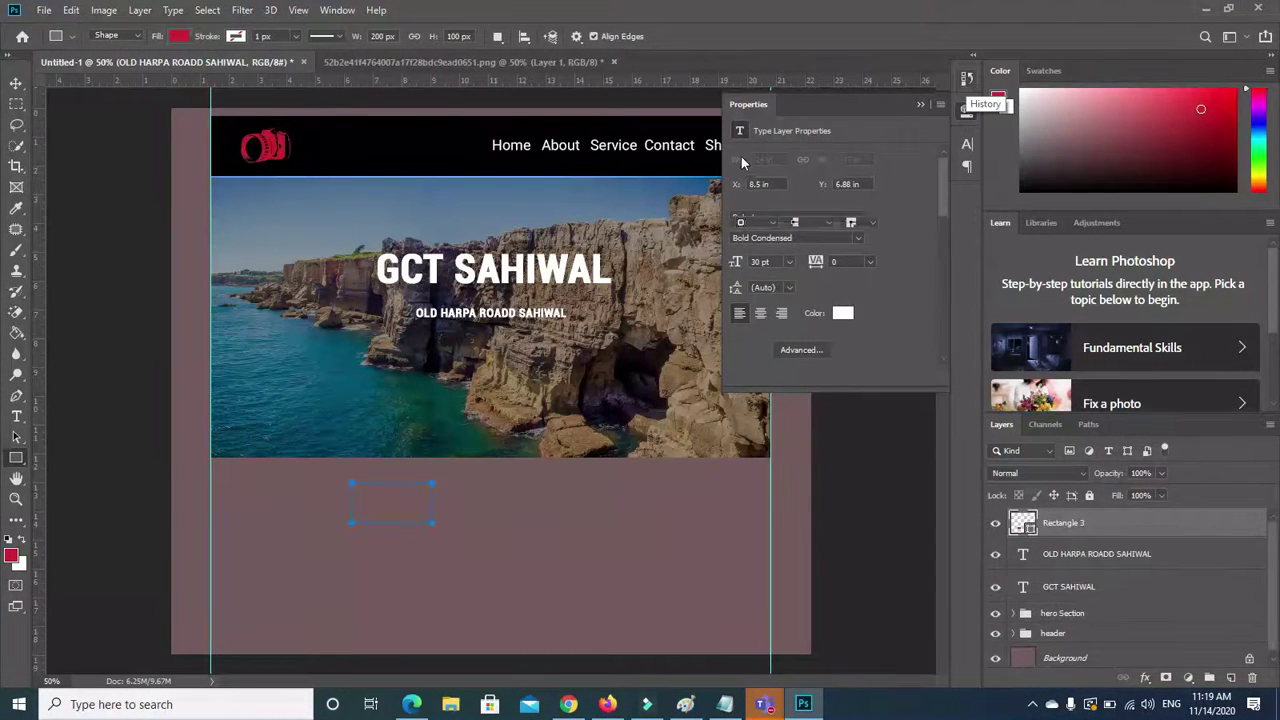
Set the red rectangle's width to 300 px.
left_click(752, 160)
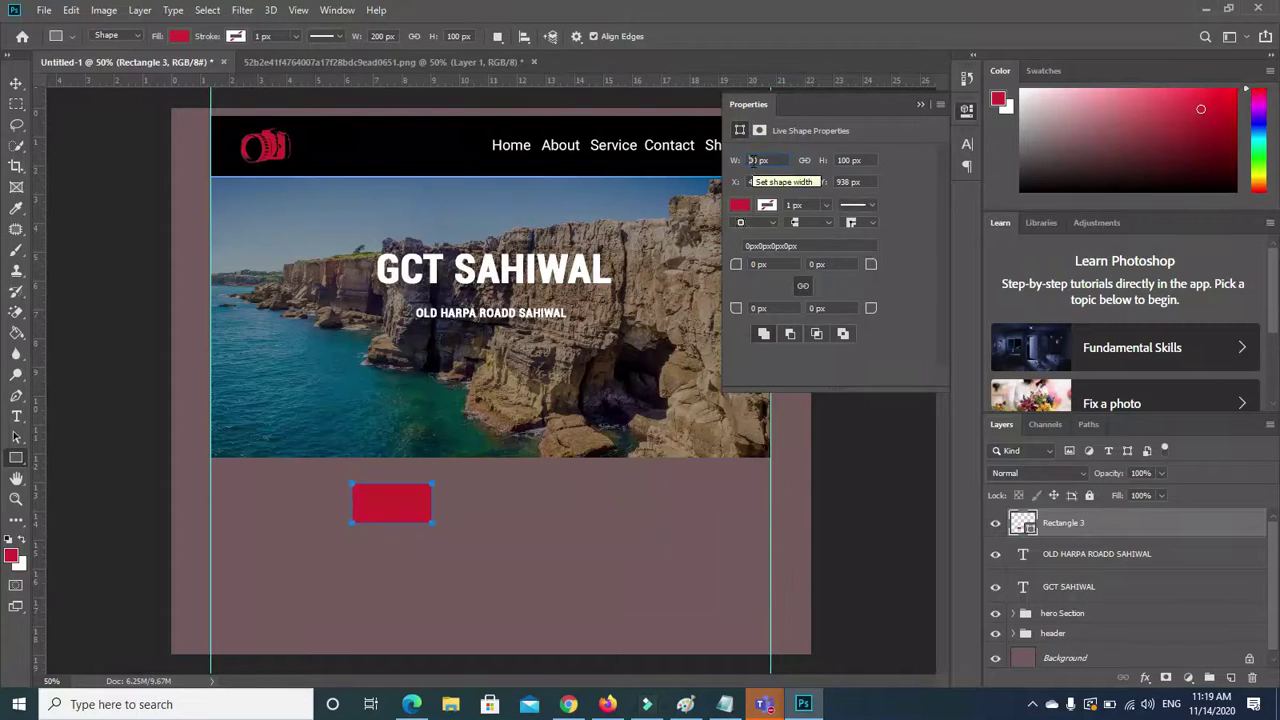
left_click(418, 587)
left_click(694, 258)
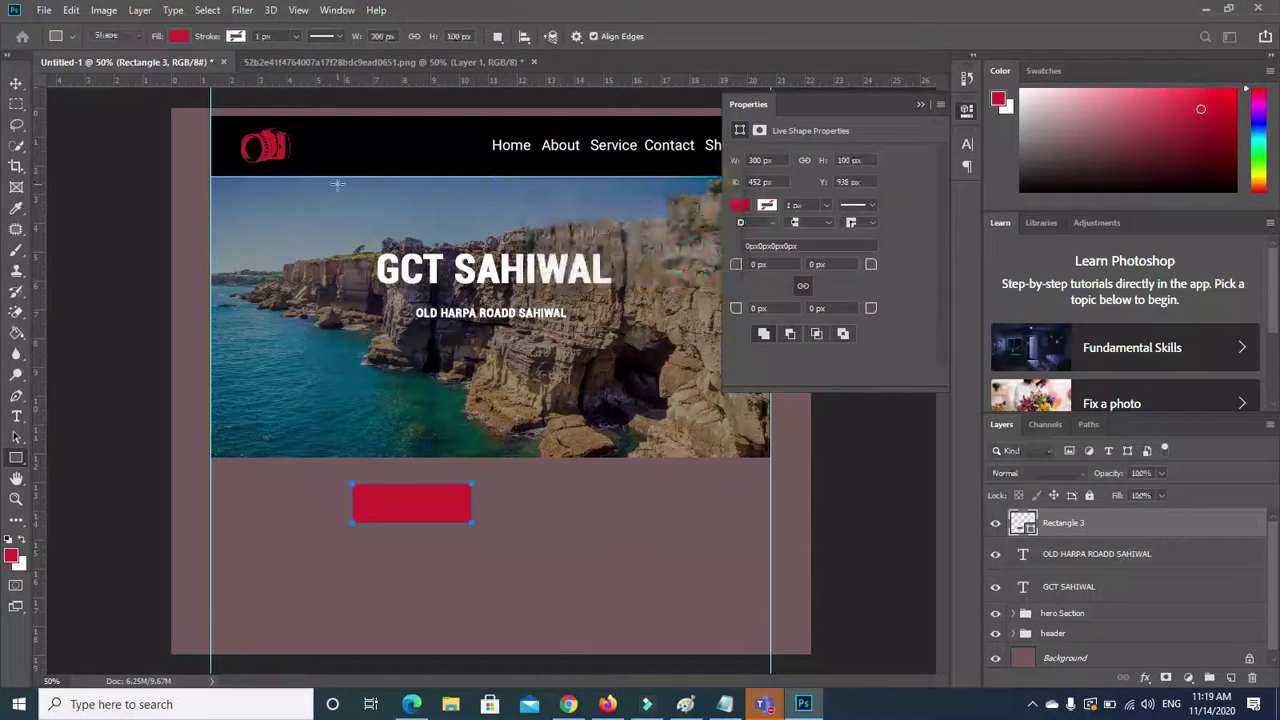
Try a red-to-white and an orange-yellow-orange linear gradient fill on the rectangle.
left_click(741, 205)
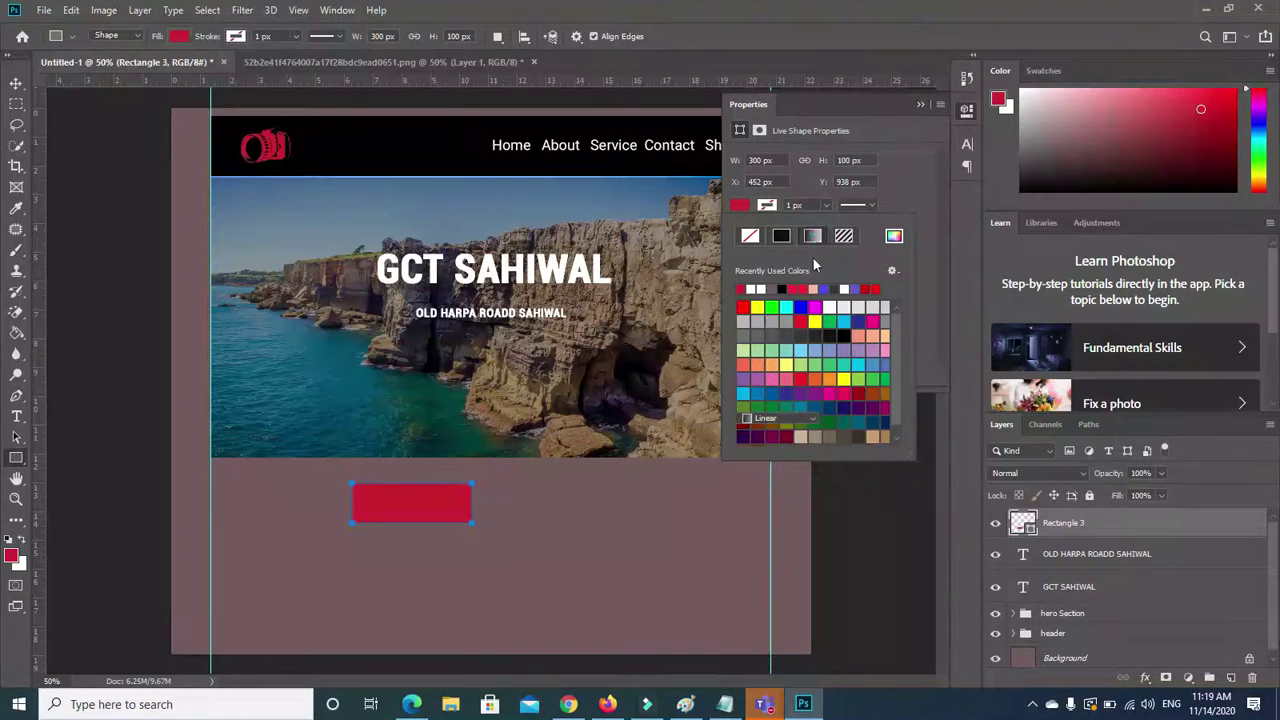
left_click(812, 235)
left_click(748, 298)
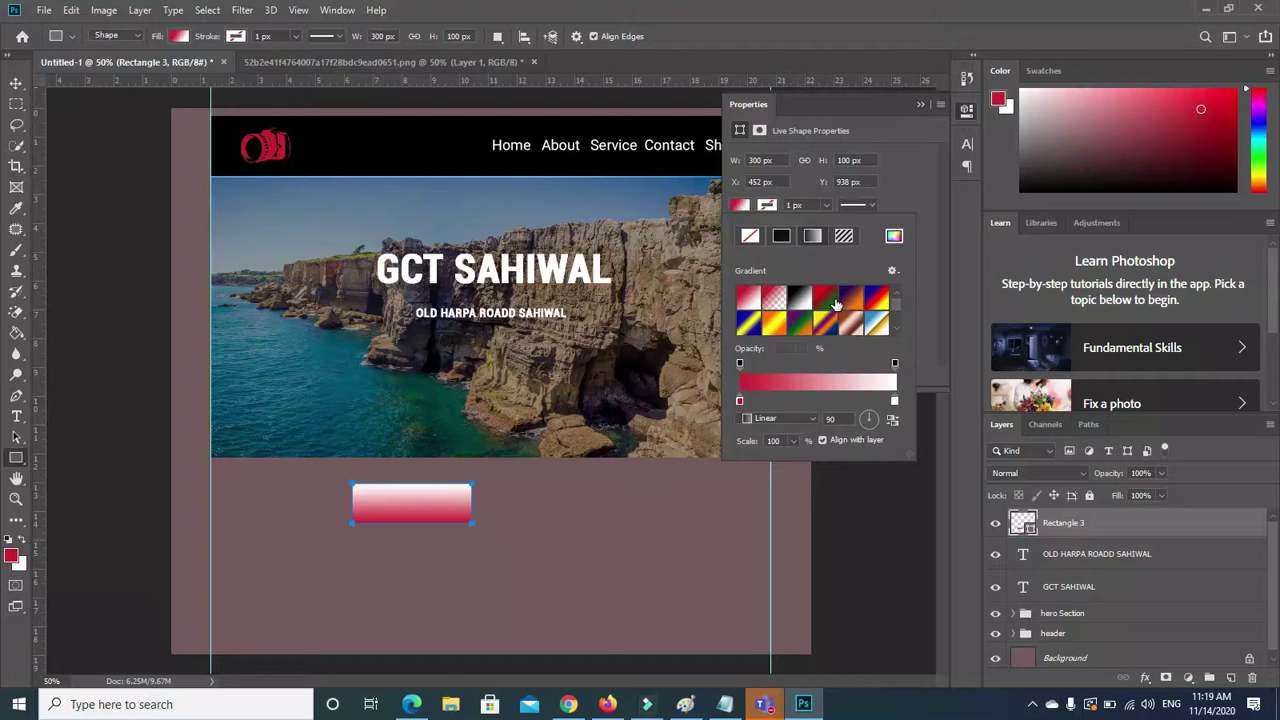
left_click(773, 329)
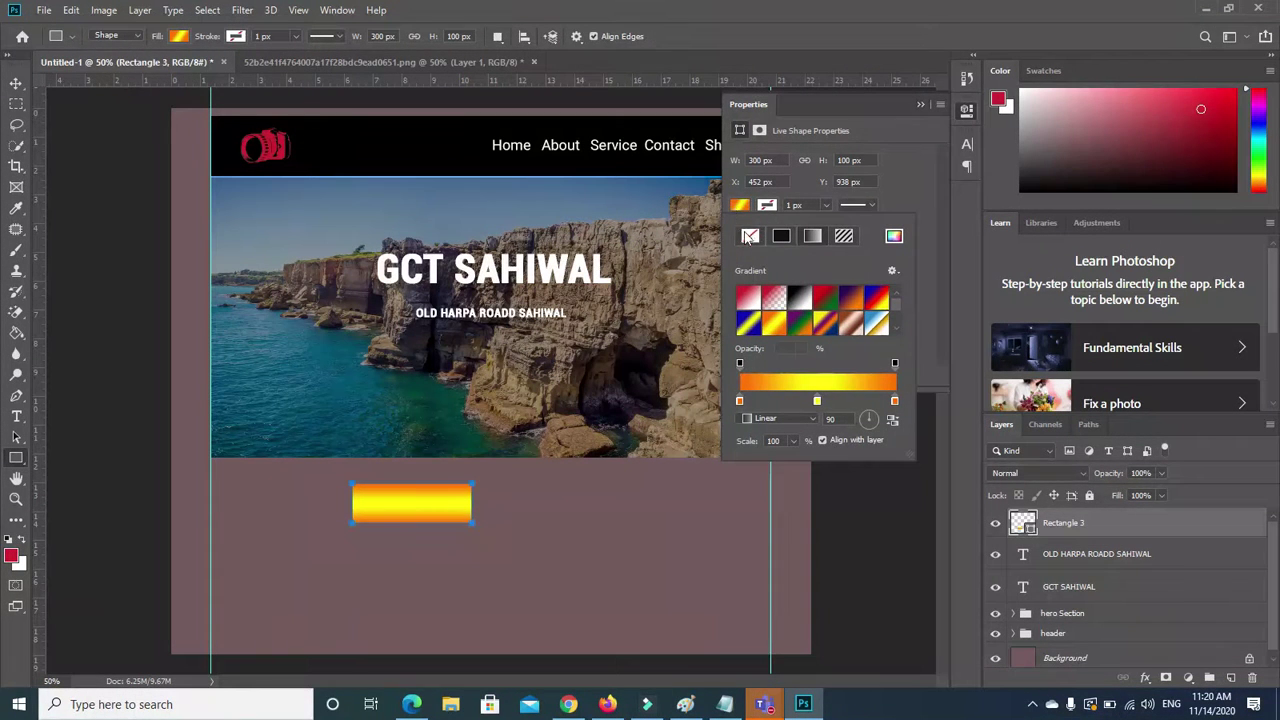
Fill the rectangle below the hero image with a solid medium gray swatch, trying black and darker grays first.
left_click(780, 238)
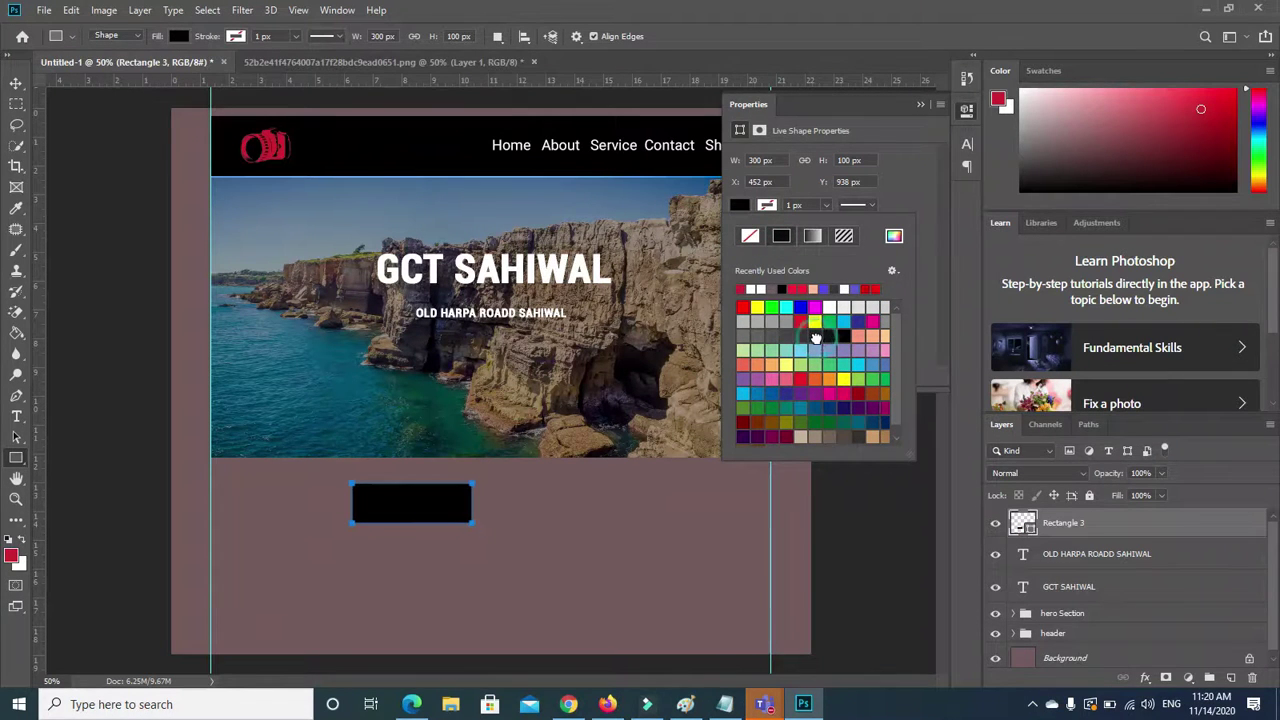
left_click(815, 336)
left_click(801, 338)
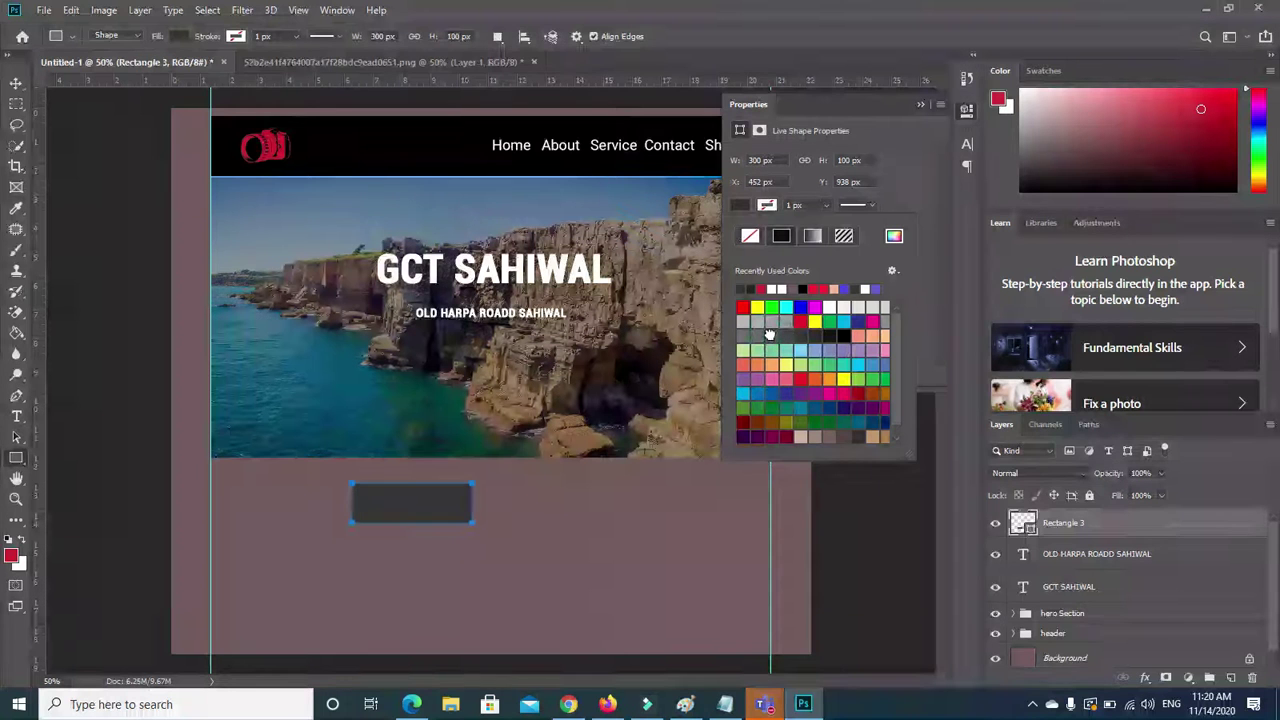
left_click(771, 340)
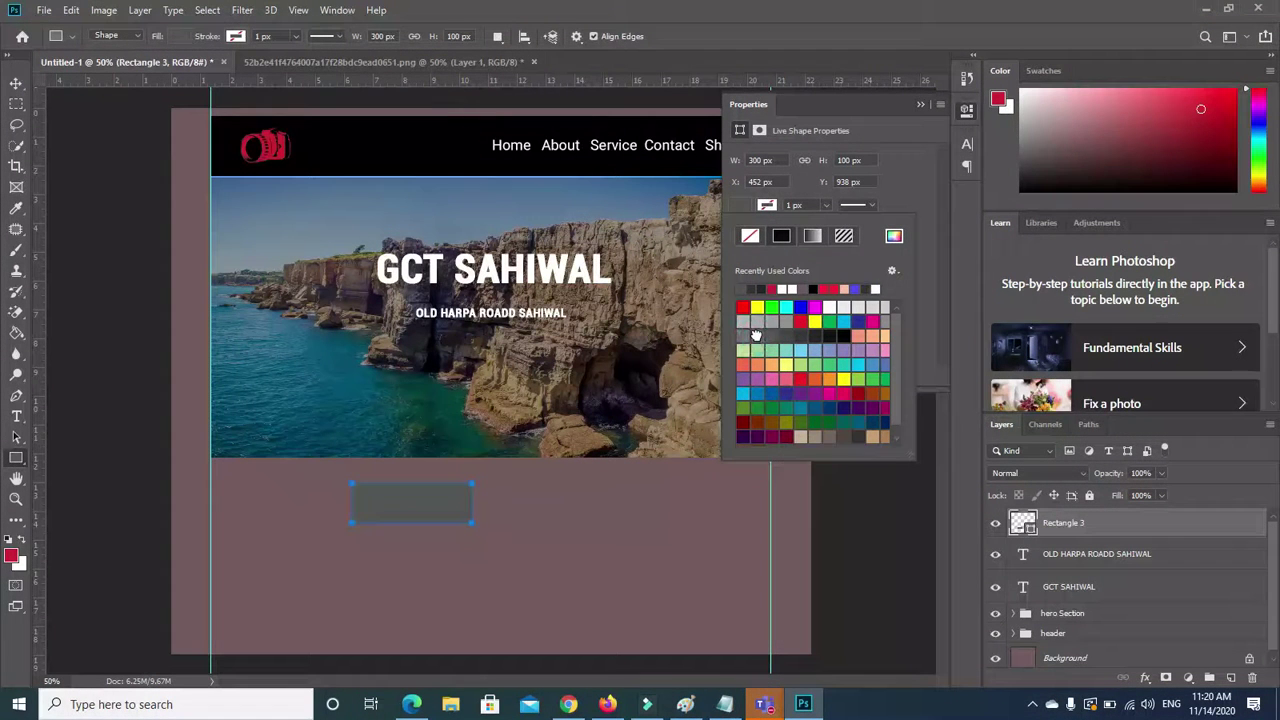
left_click(757, 335)
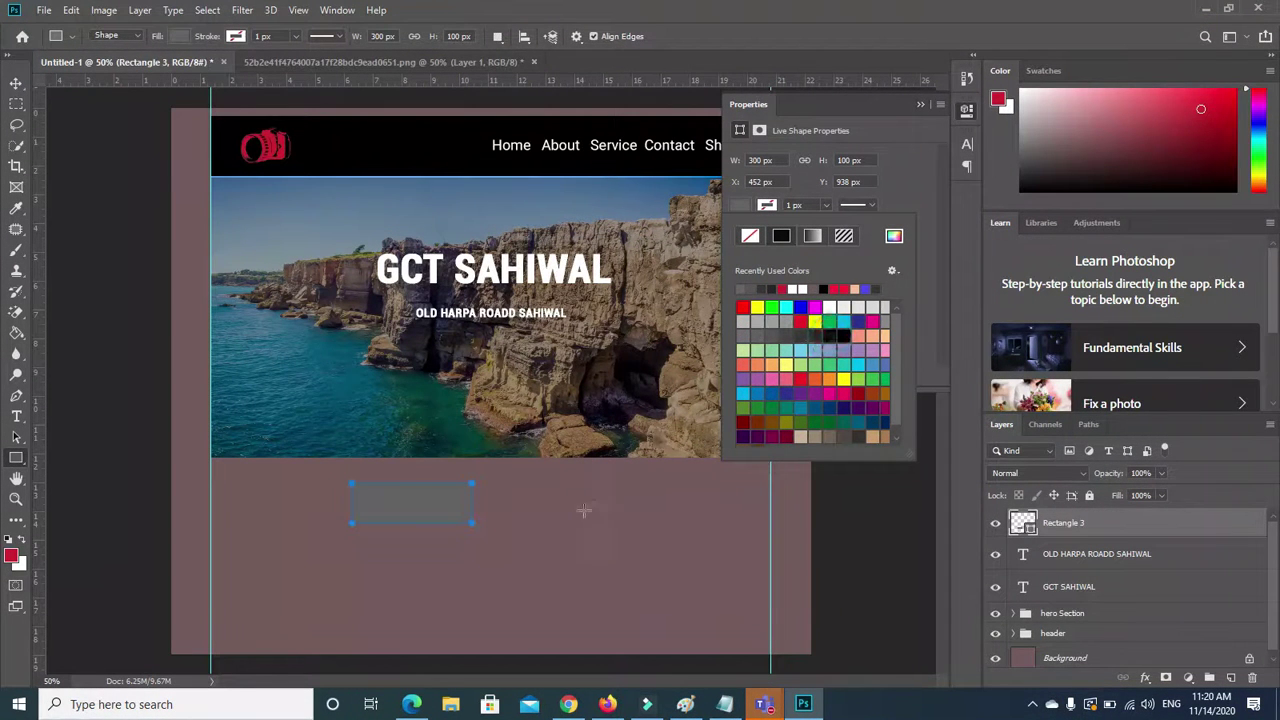
Fill the gray rectangle with a near-black swatch and move it onto the hero image beneath the subheading.
left_click(840, 335)
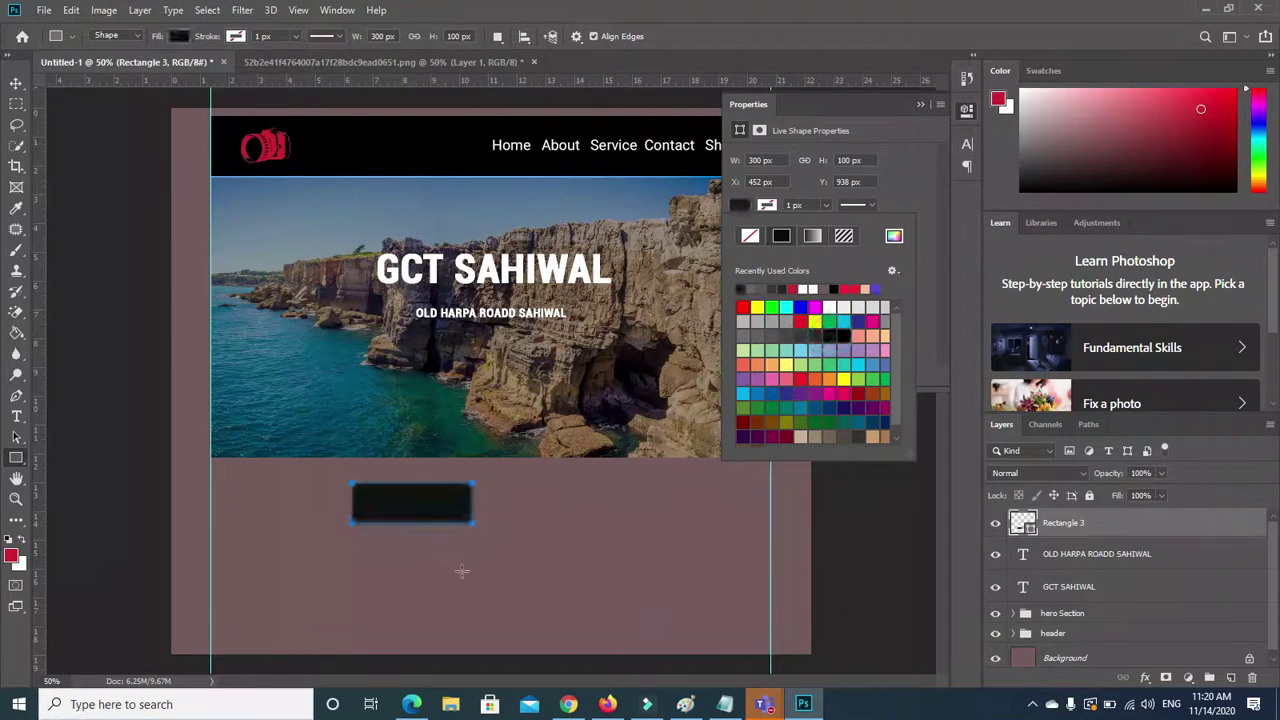
left_click(16, 84)
left_click_drag(388, 508, 410, 397)
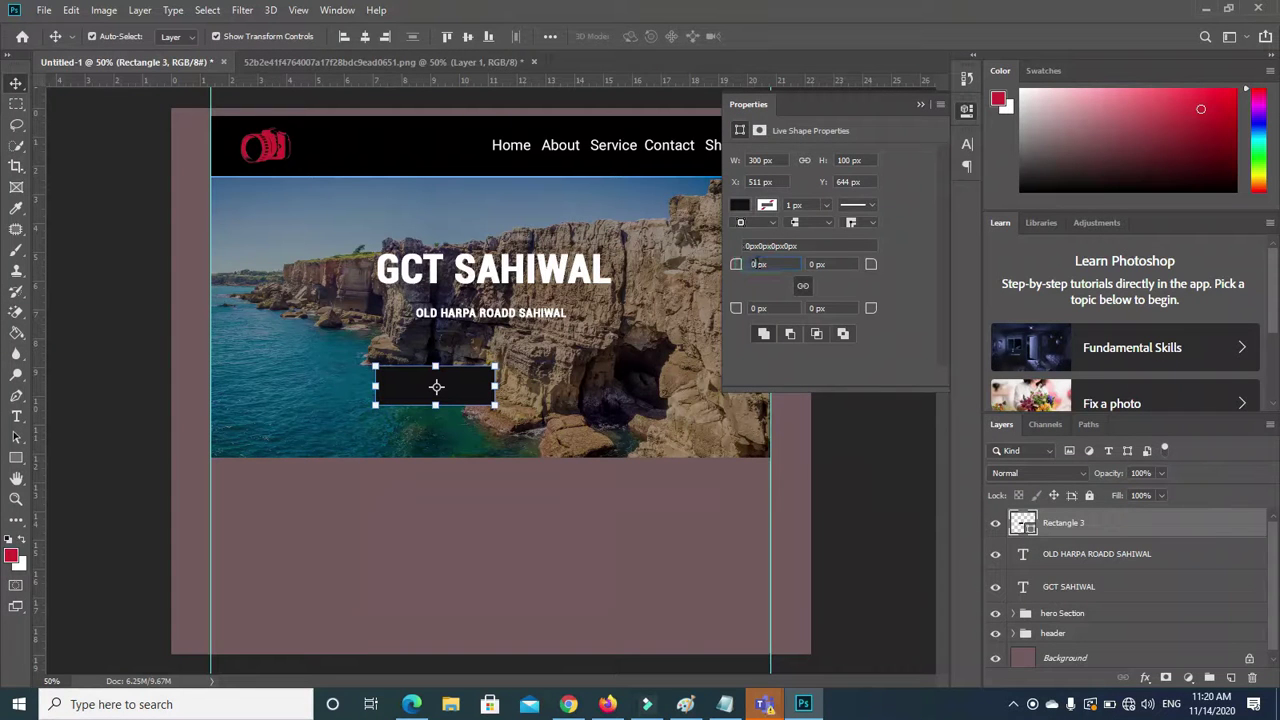
Round all four corners of the black rectangle with a 12 px radius.
left_click(758, 264)
type("12")
key("Return")
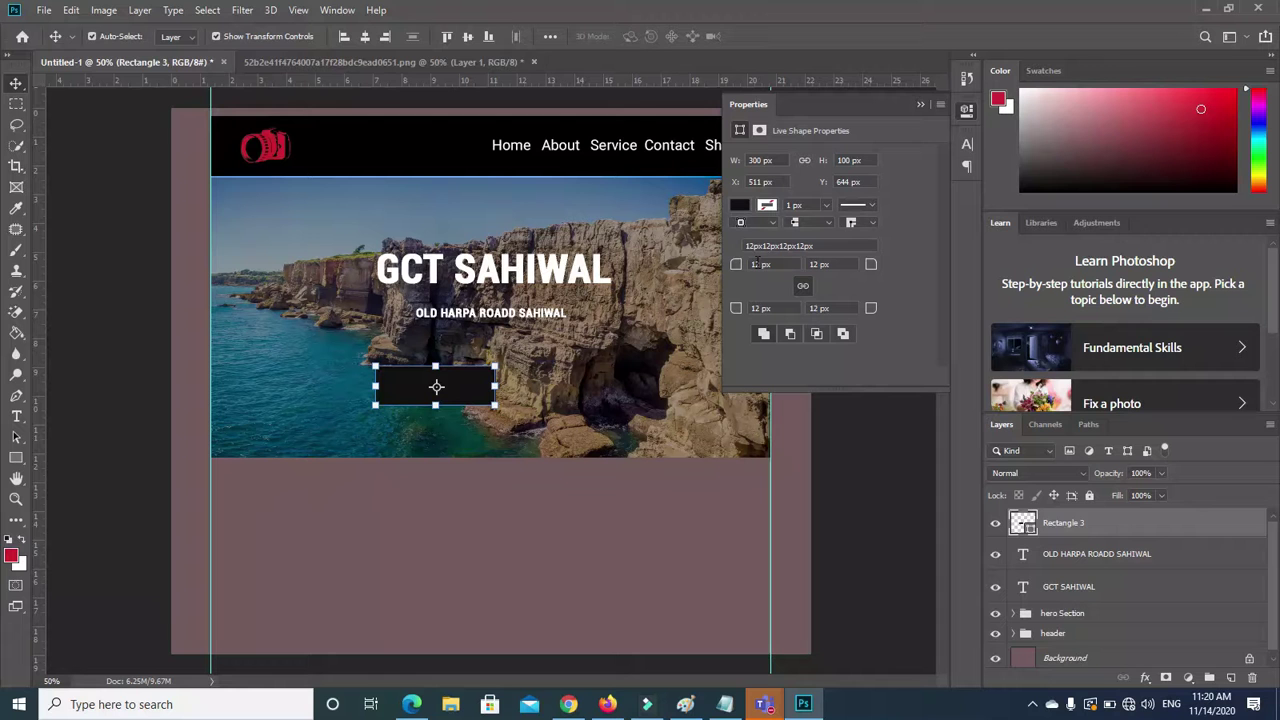
Check the Teams meeting window, return to Photoshop and minimize the floating meeting window.
mouse_move(763, 707)
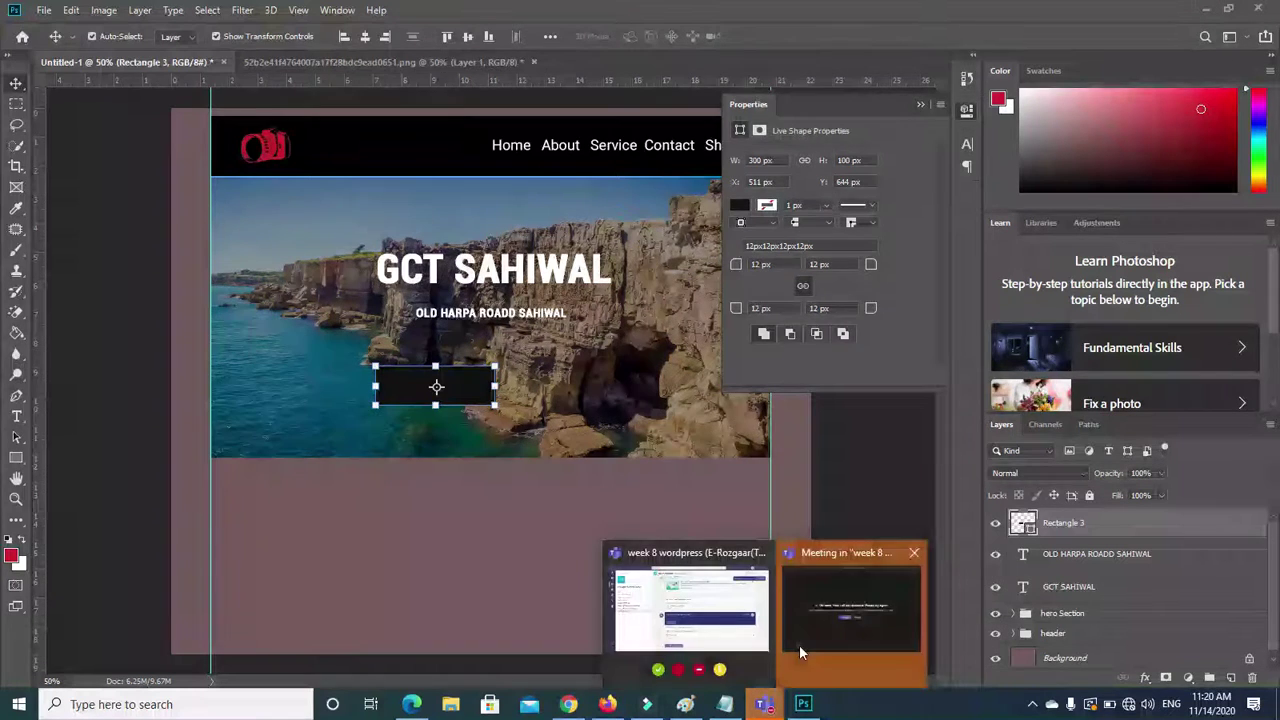
left_click(799, 645)
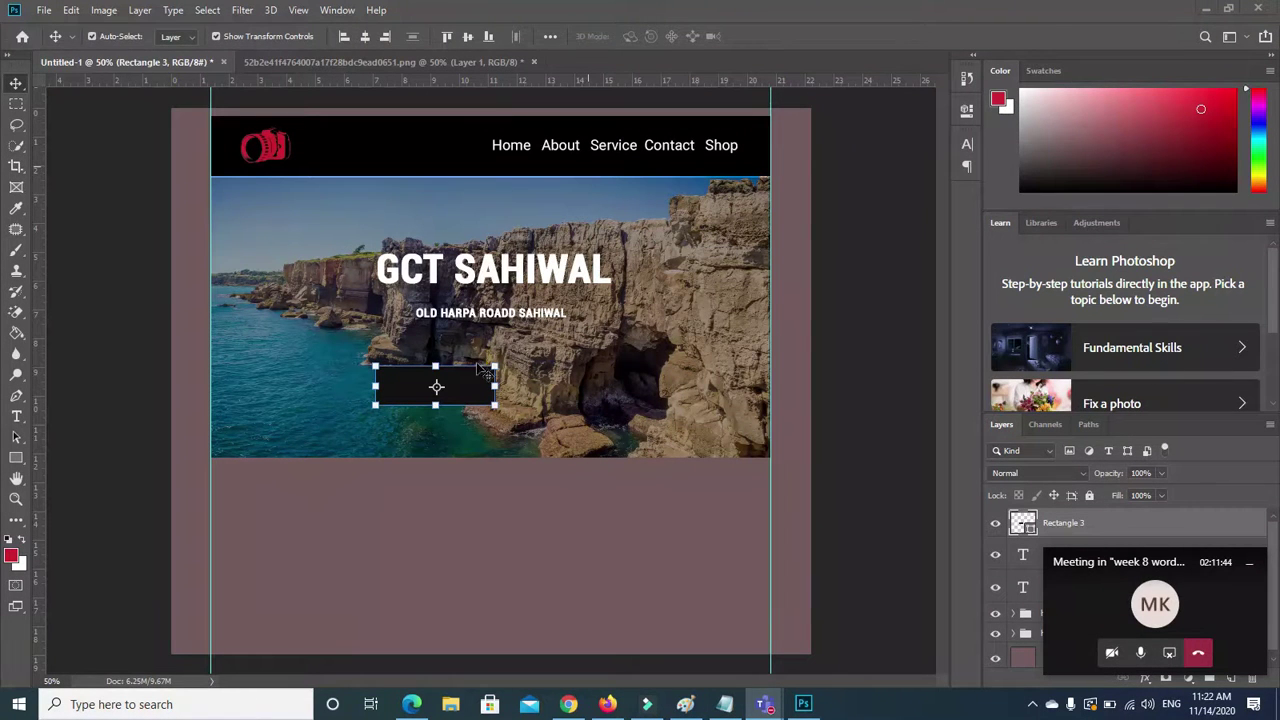
left_click(451, 386)
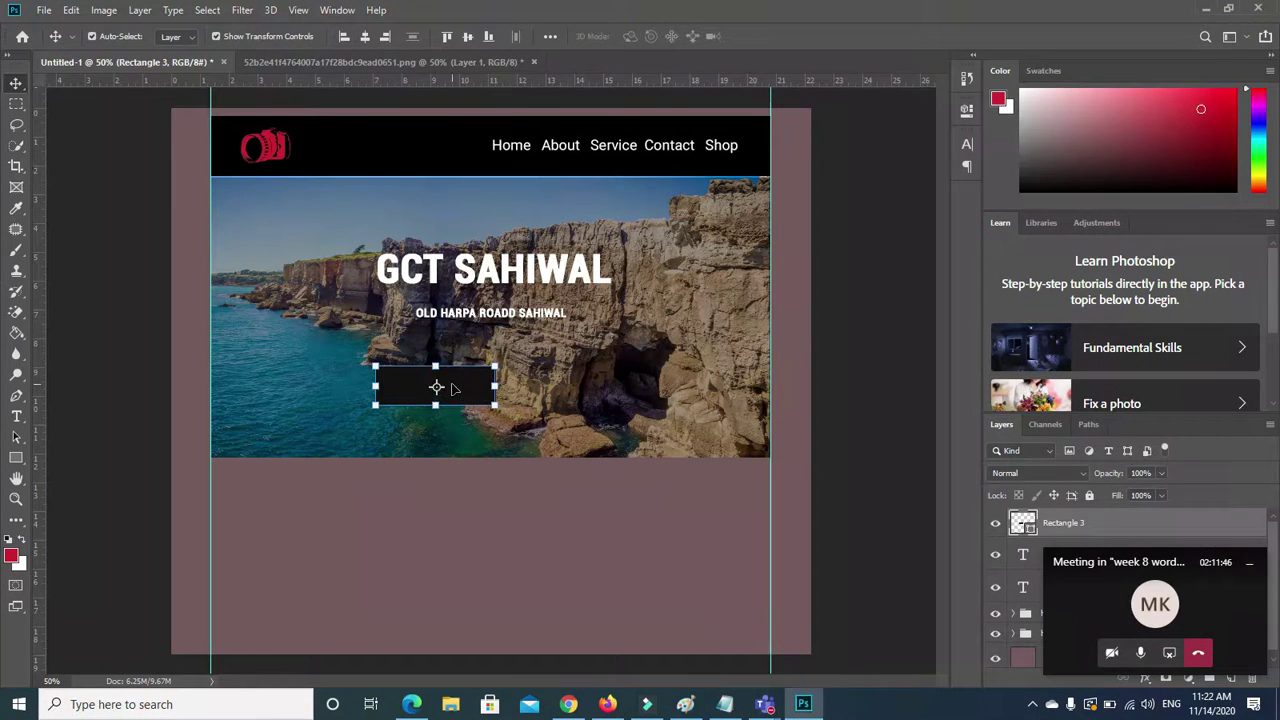
left_click(1249, 562)
Shift the black rounded rectangle slightly to the left on the hero image.
left_click(409, 384)
left_click_drag(409, 384, 402, 395)
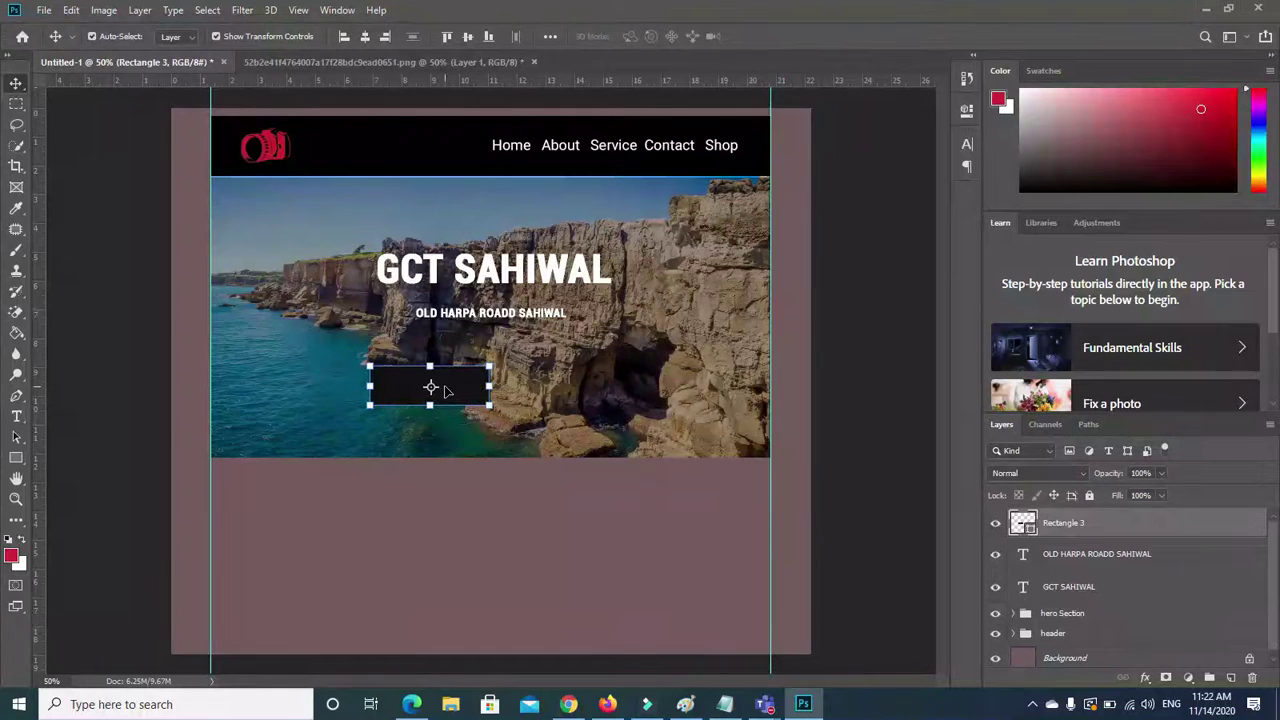
left_click(457, 386)
Duplicate the subheading text onto the black rectangle and place the copy's layer above Rectangle 3.
left_click(470, 316)
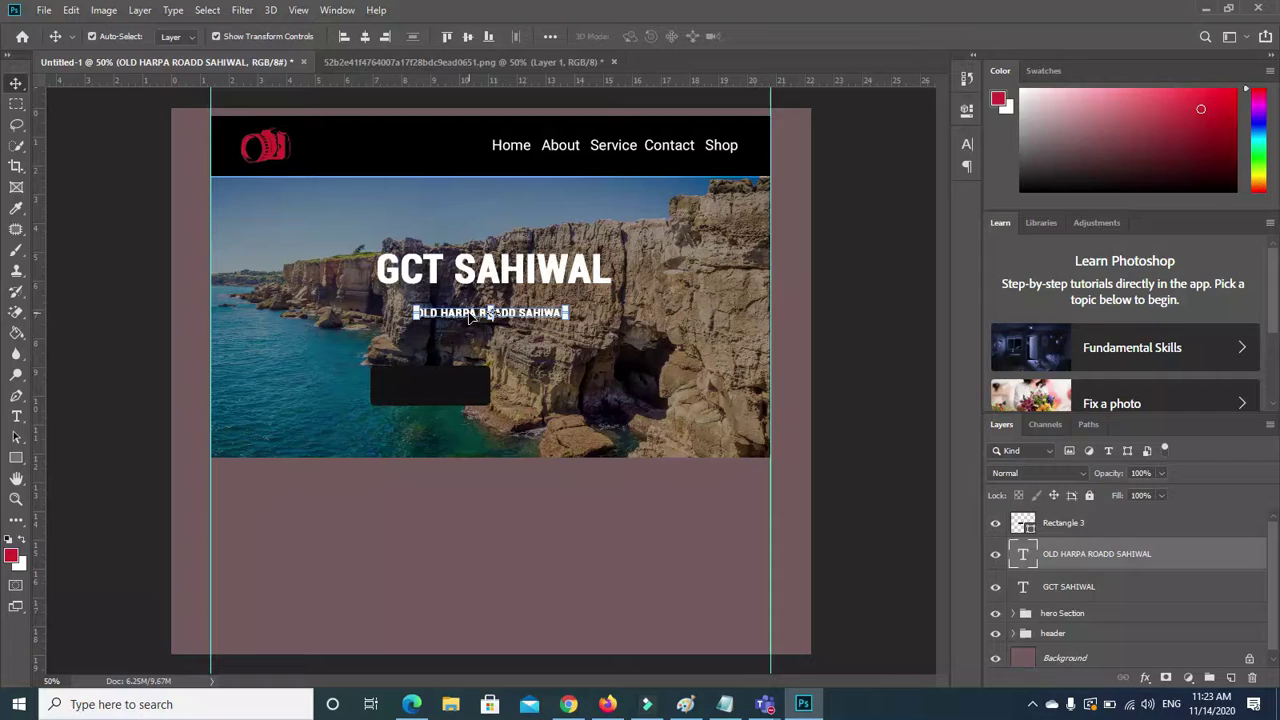
left_click_drag(470, 316, 435, 390)
left_click(1075, 558)
left_click_drag(1075, 558, 1075, 522)
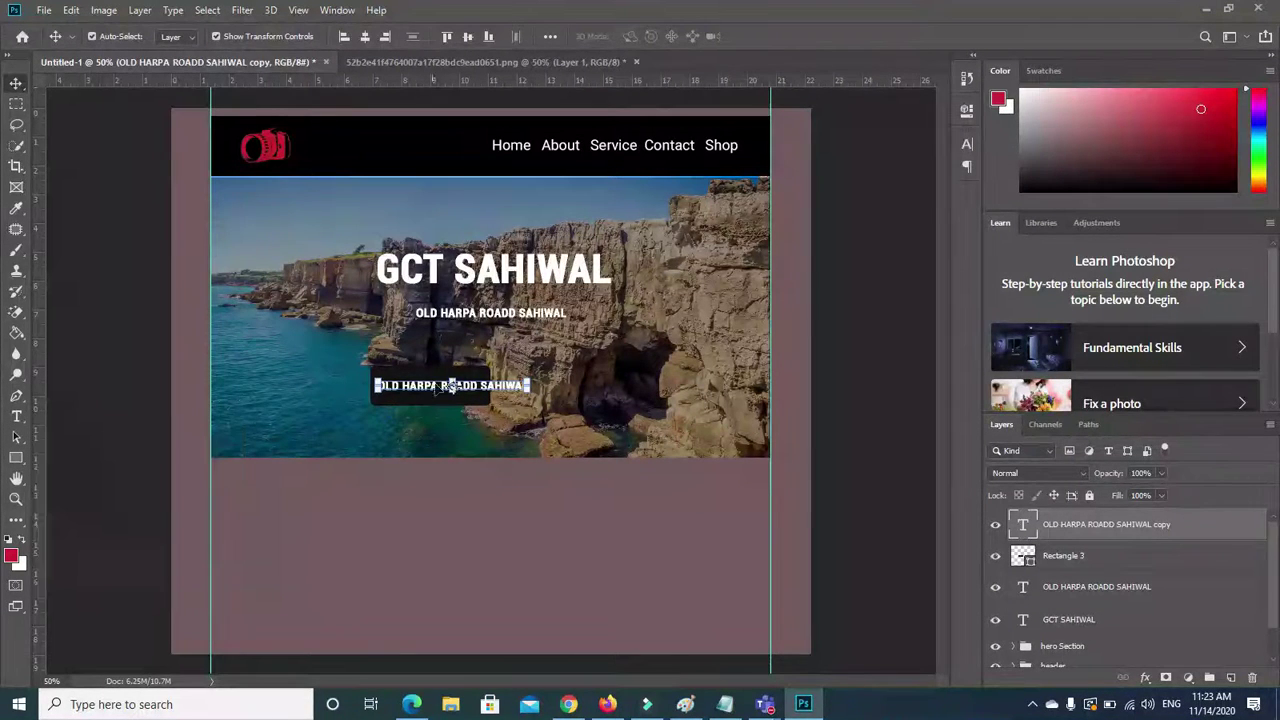
Replace the copied text on the black rectangle with SUBMIT.
key("t")
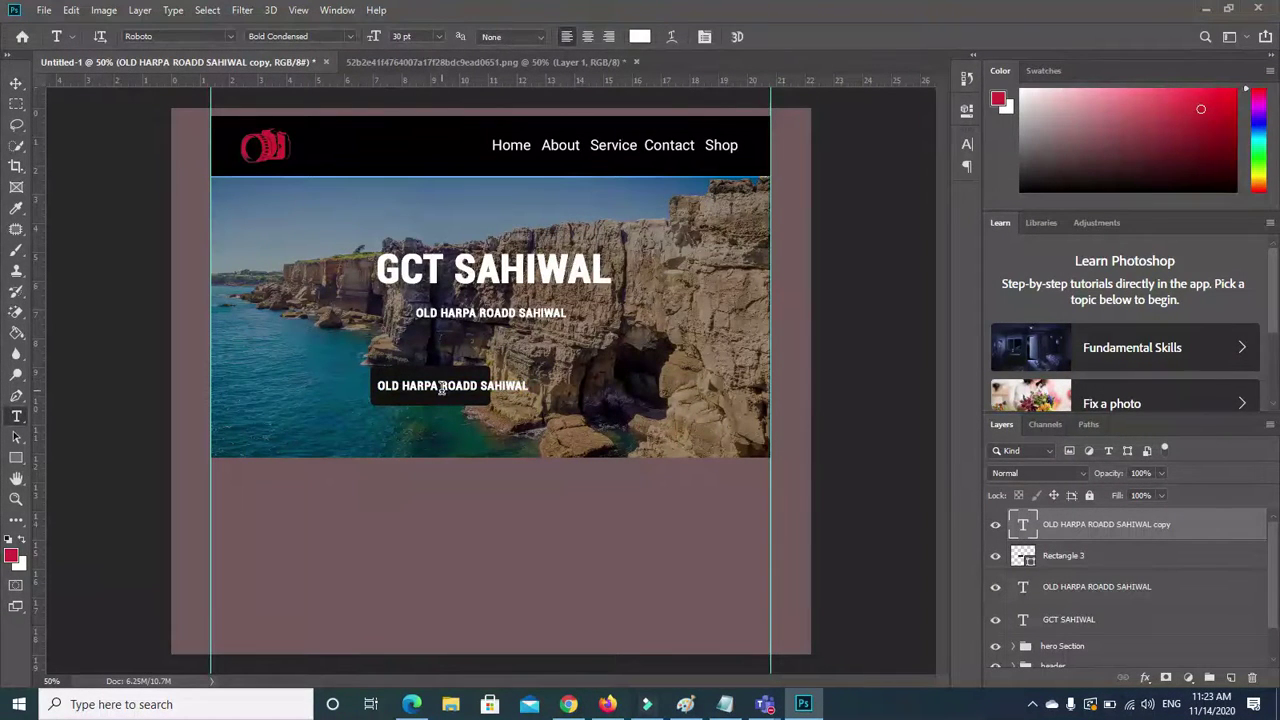
left_click(414, 388)
left_click_drag(378, 386, 532, 392)
key("BackSpace")
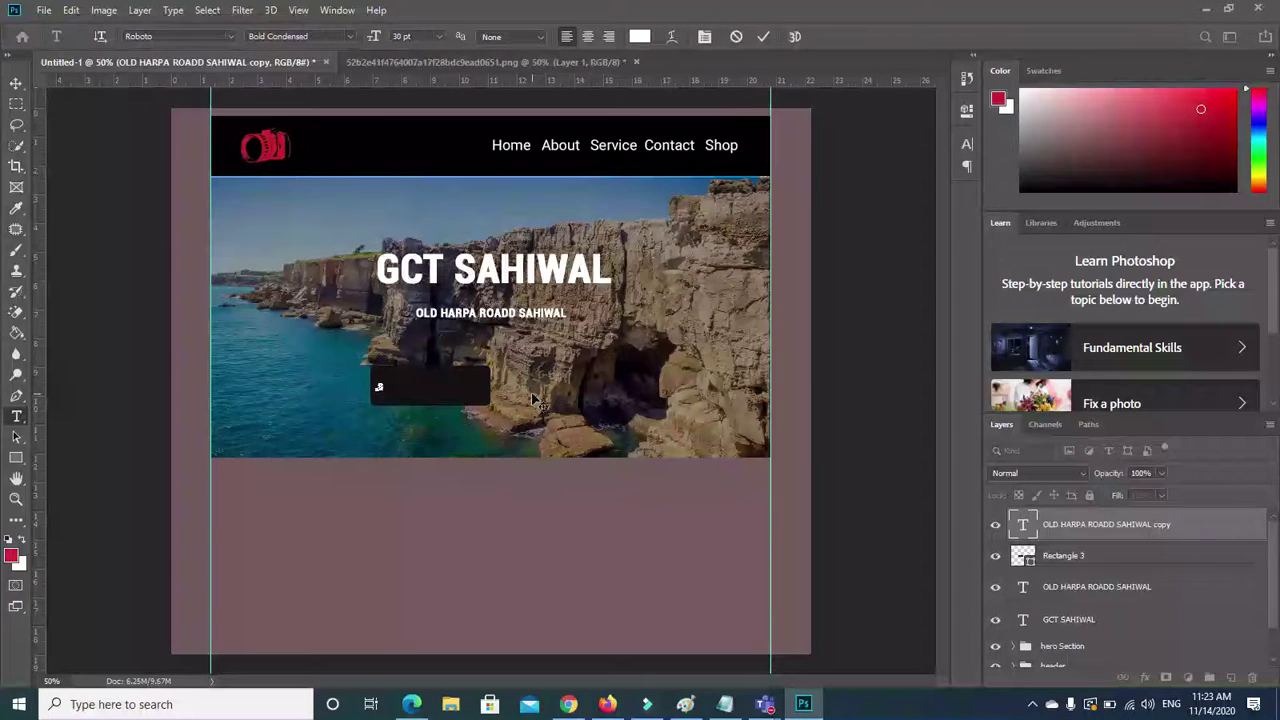
type("SUBMIT")
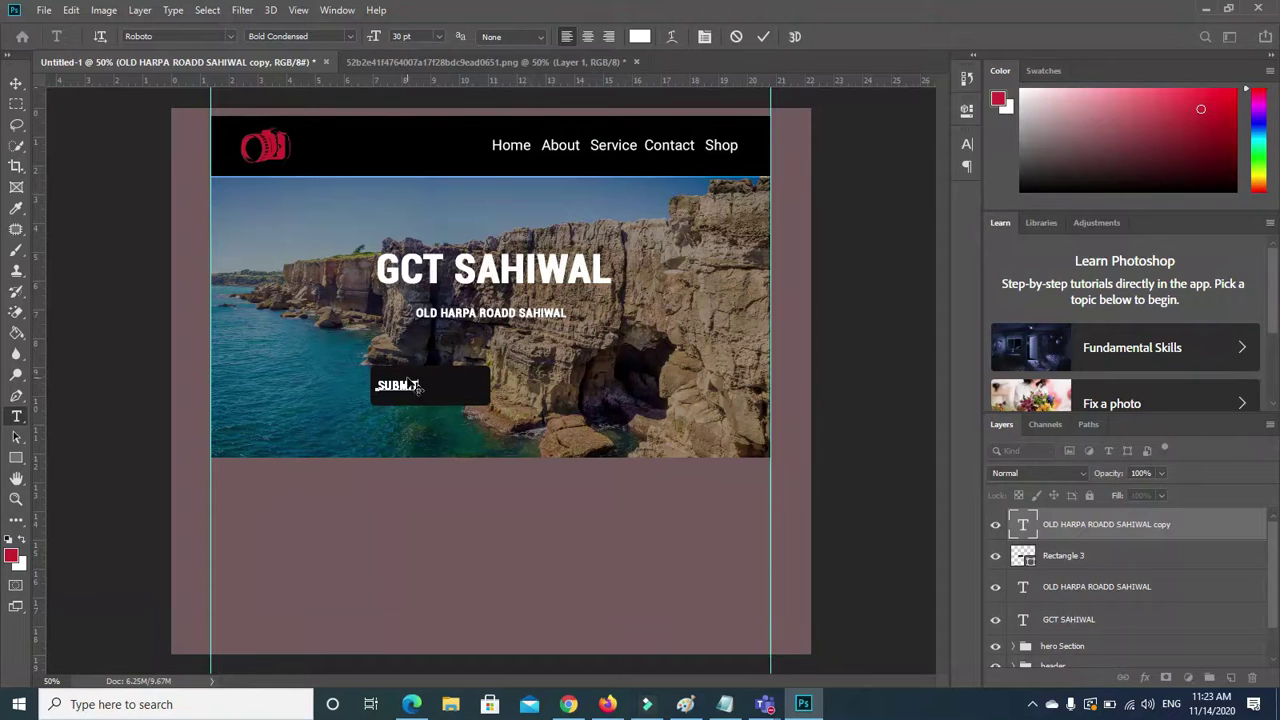
Set the SUBMIT text to 48 pt and center it on the black rectangle.
left_click(439, 36)
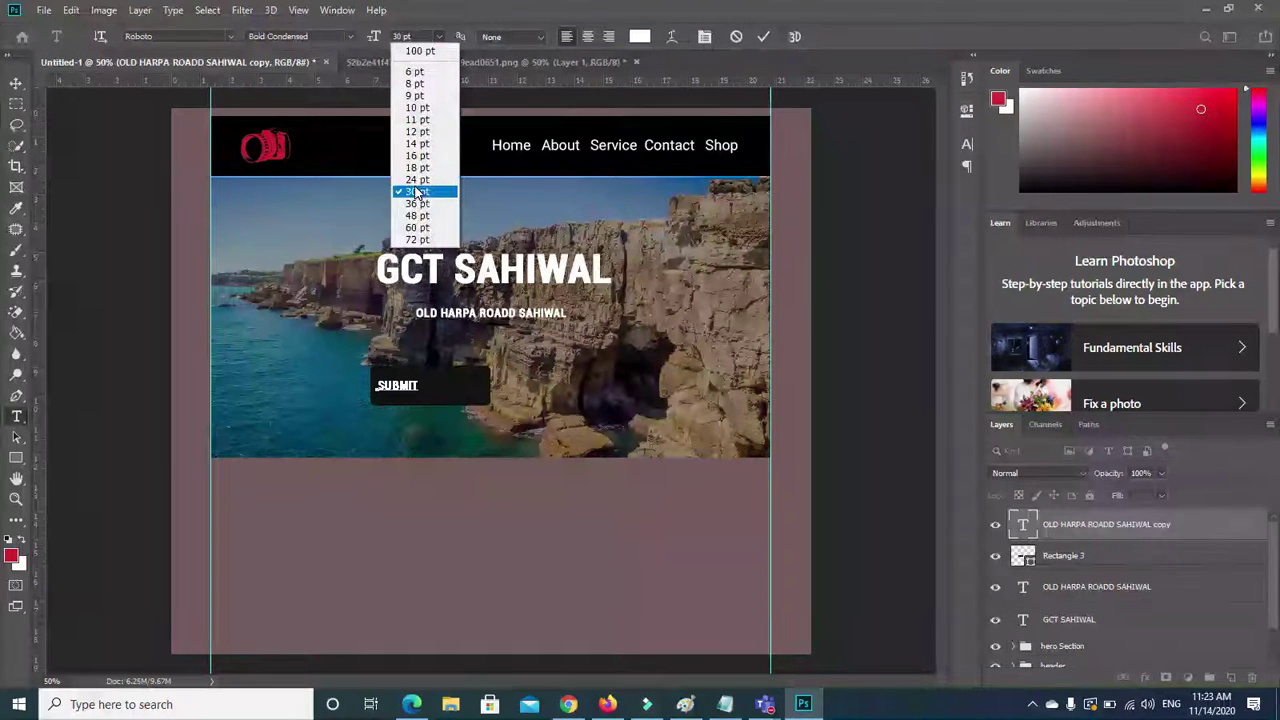
left_click(416, 215)
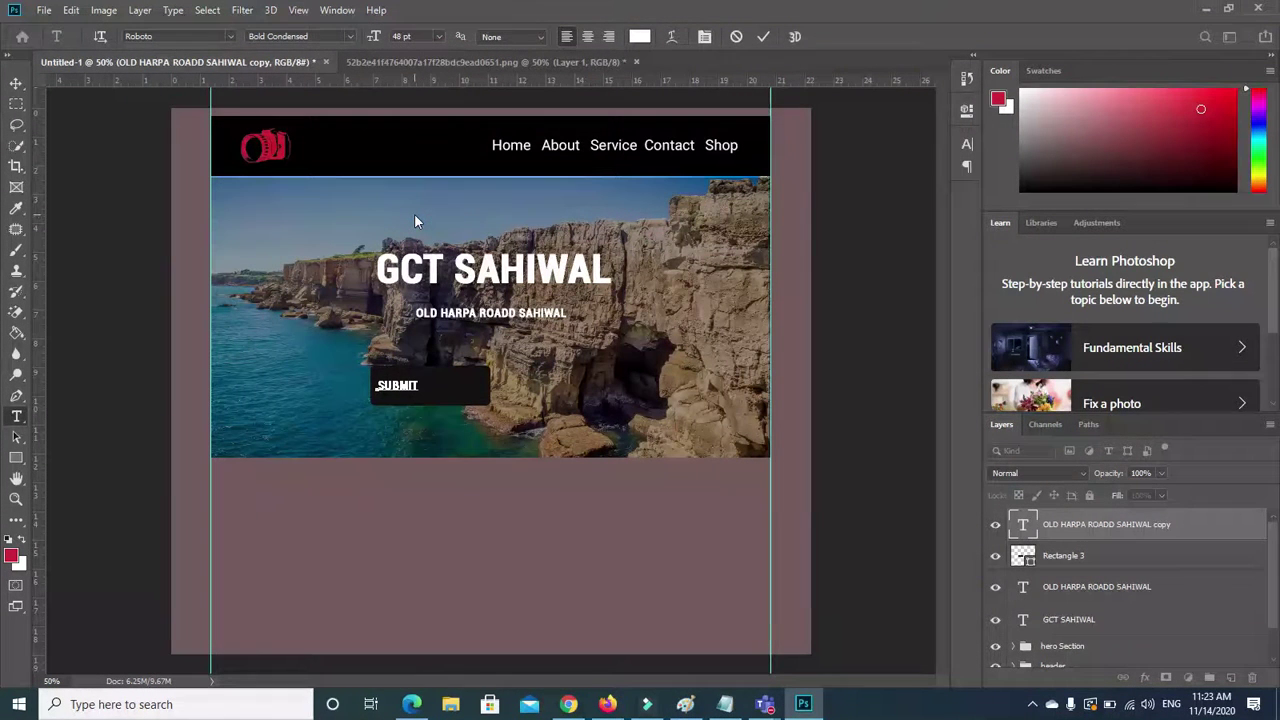
left_click_drag(419, 386, 377, 385)
left_click(438, 36)
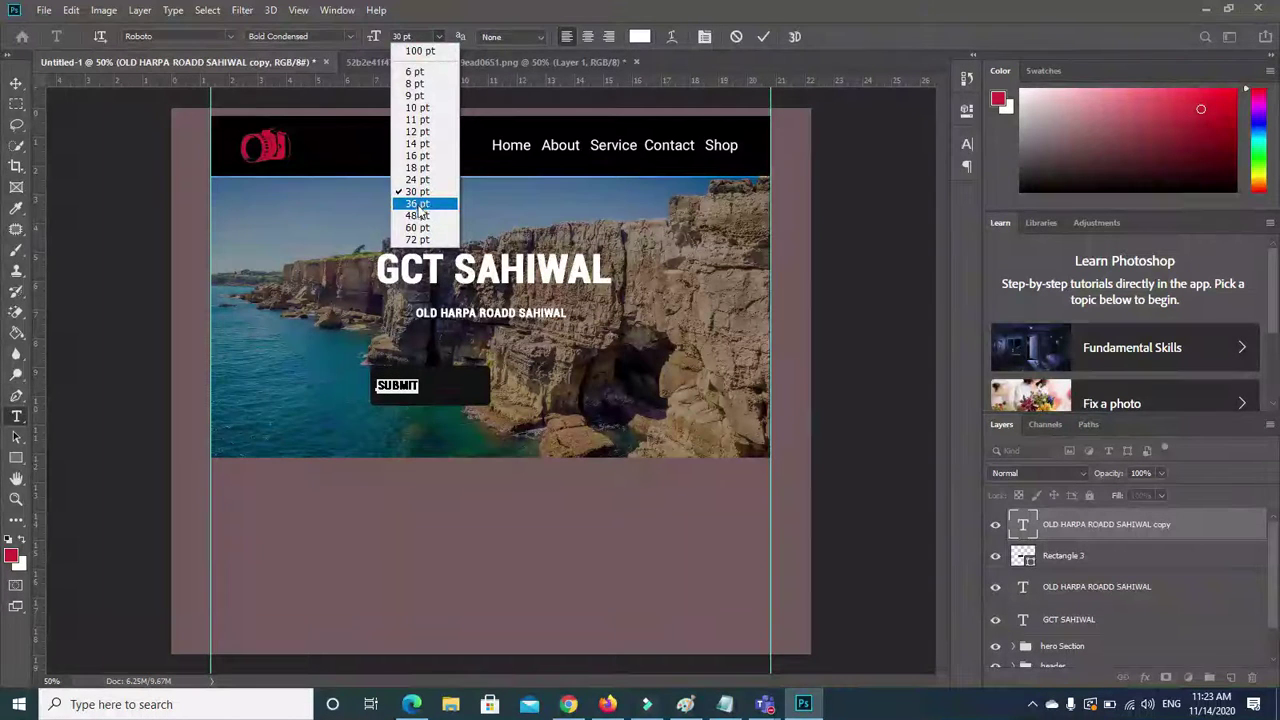
left_click(418, 215)
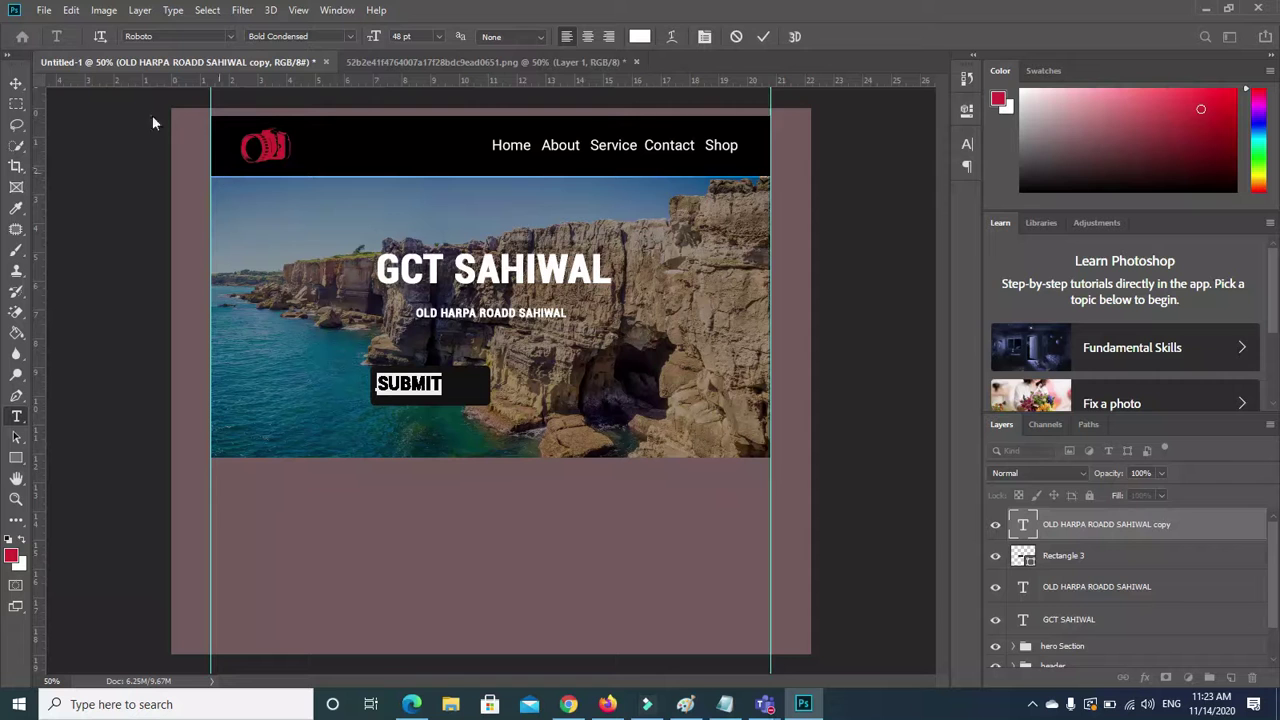
left_click(16, 83)
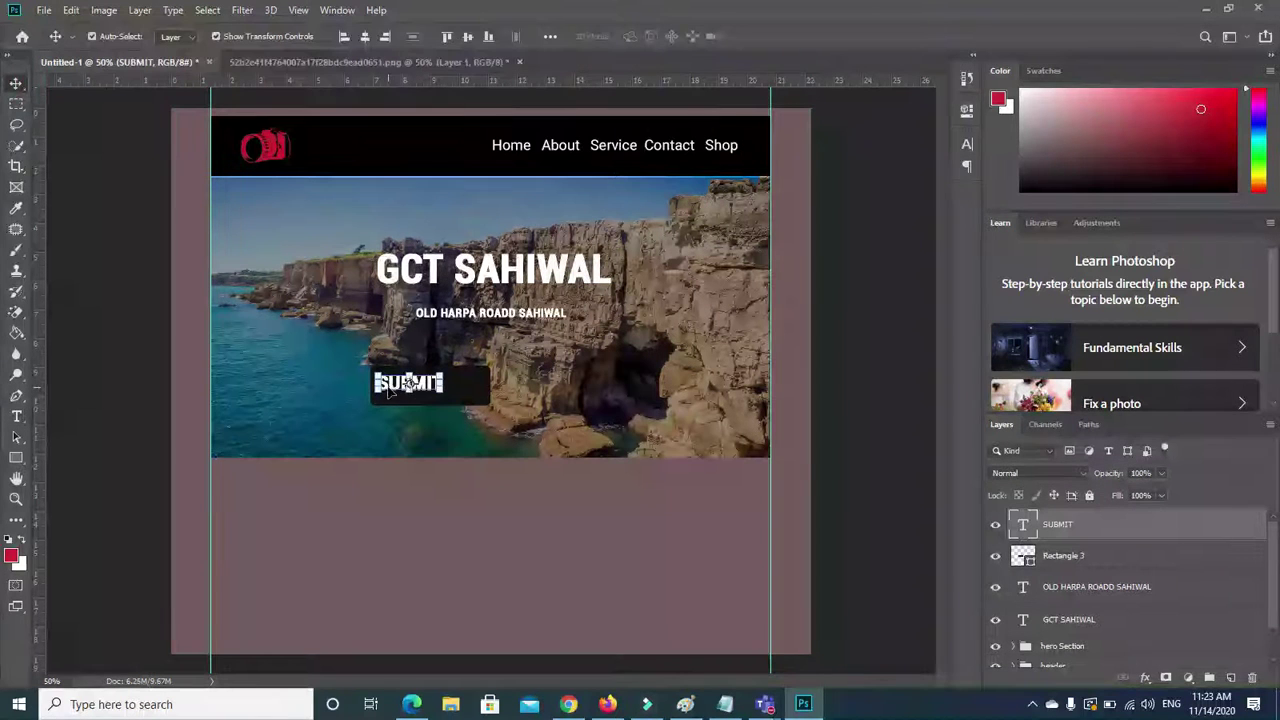
left_click_drag(389, 390, 405, 390)
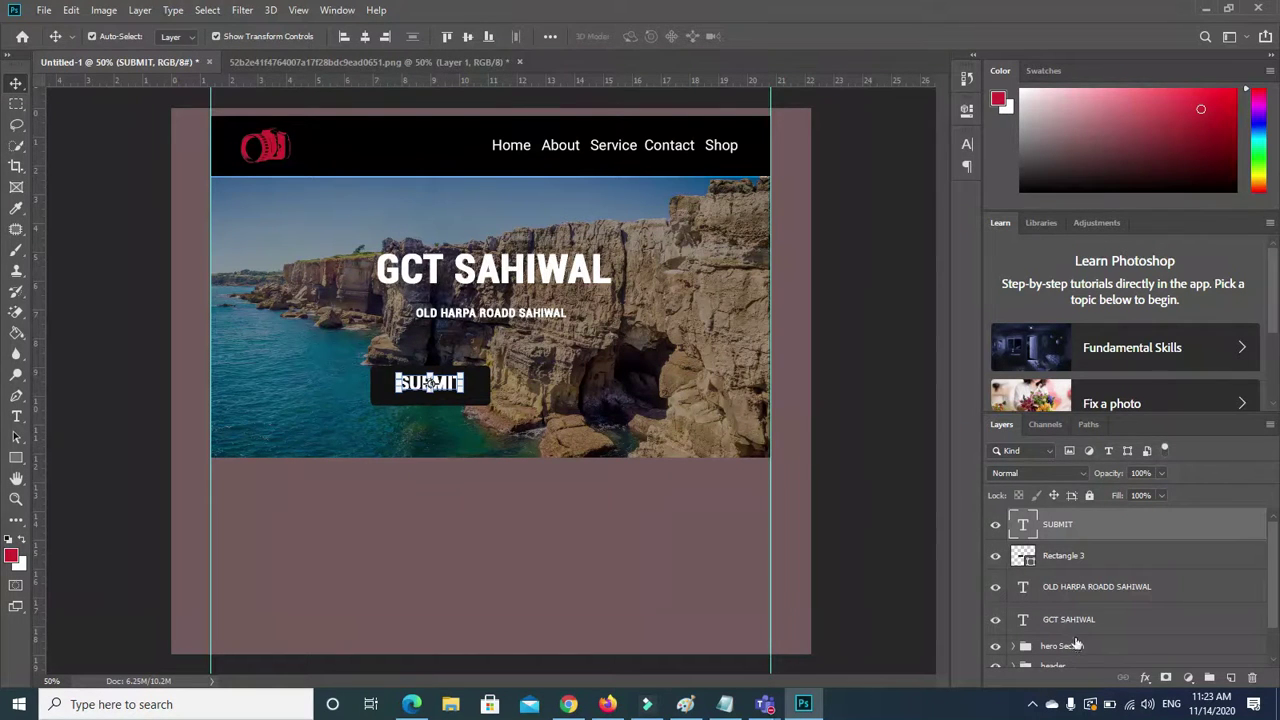
Create a new layer group above the SUBMIT layer and name it BUTTON1.
scroll(1276, 552, "down", 1)
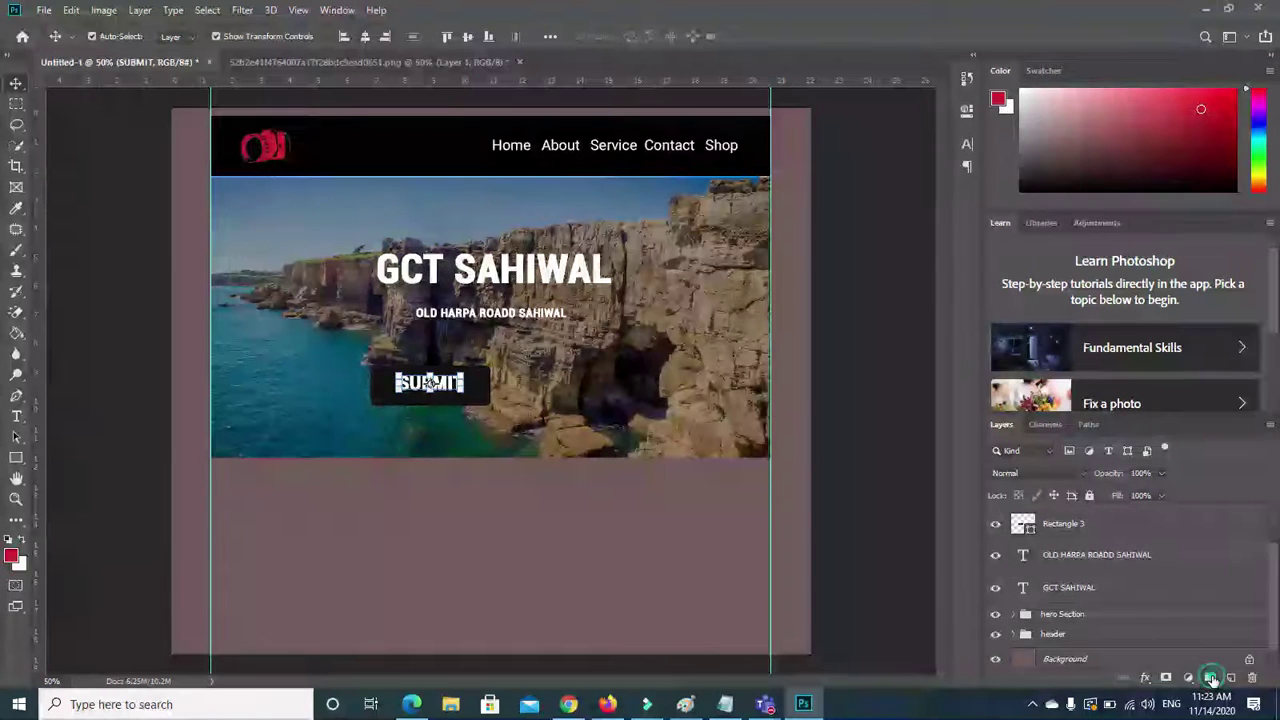
left_click(1209, 678)
double_click(1060, 518)
type("BUTTON")
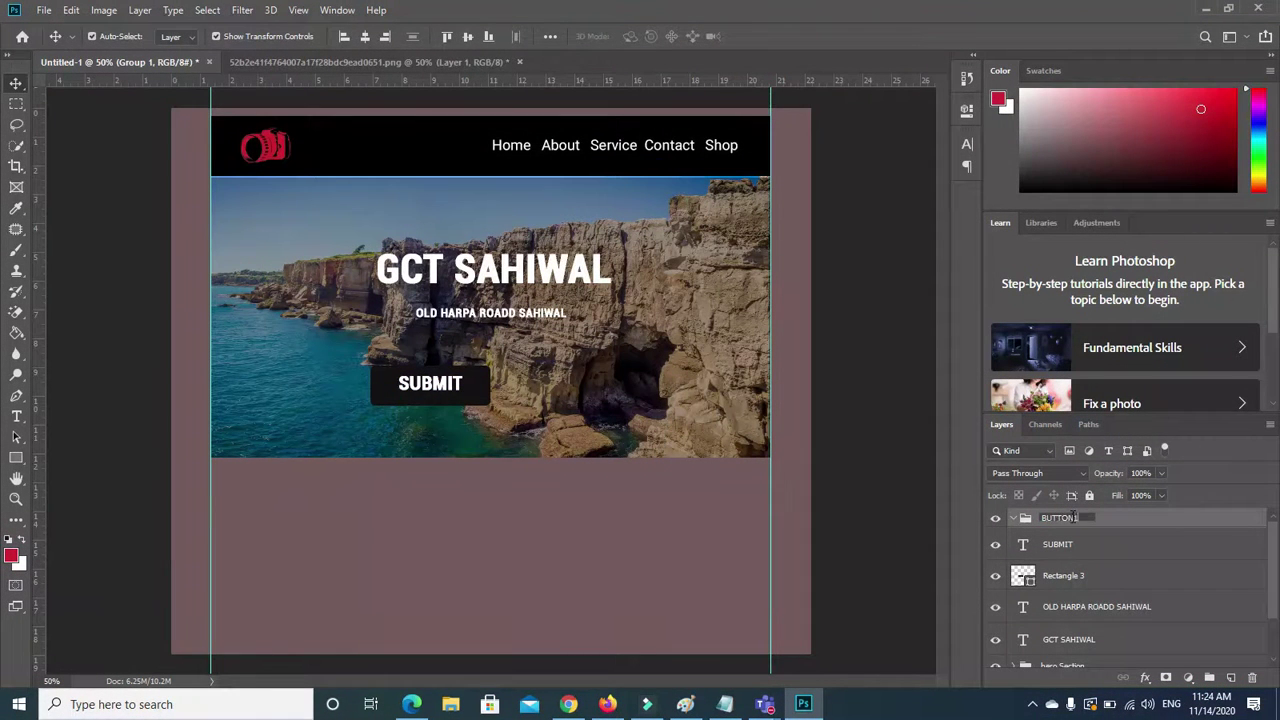
key("Return")
Put the Rectangle 3 and SUBMIT layers inside the BUTTON1 group with SUBMIT on top, and collapse the group.
left_click_drag(1053, 580, 1058, 535)
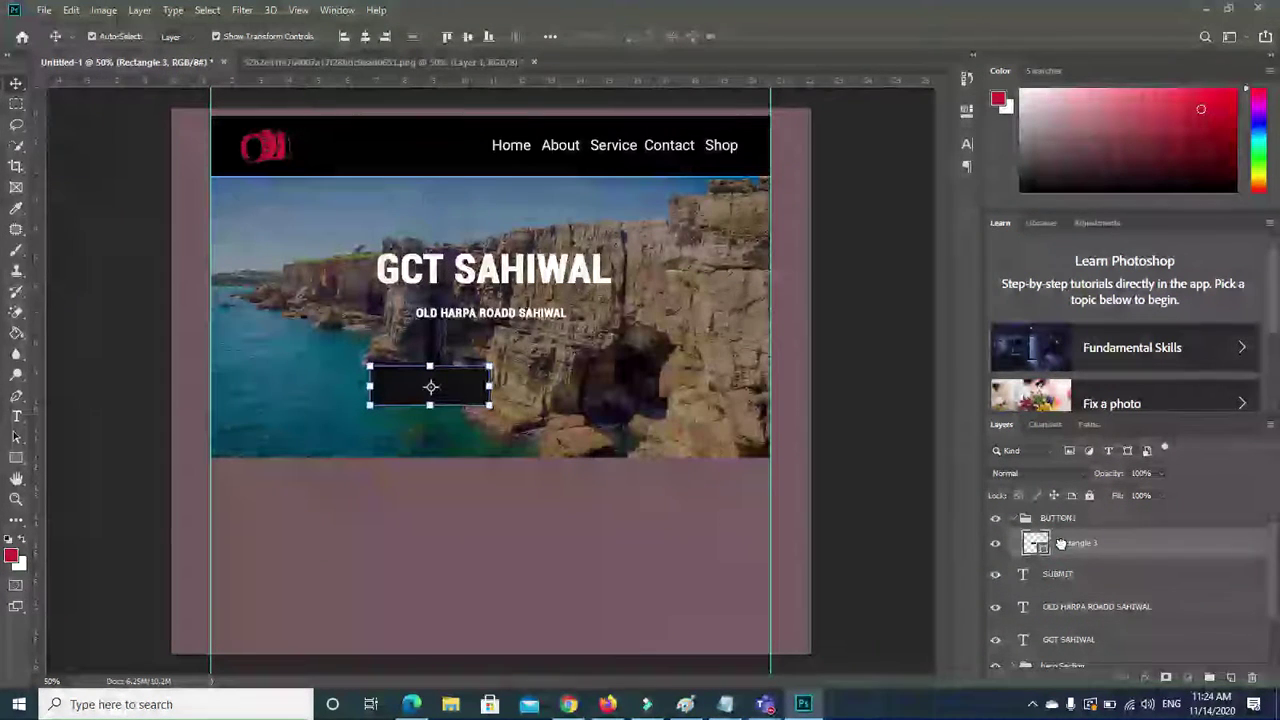
key("ctrl+z")
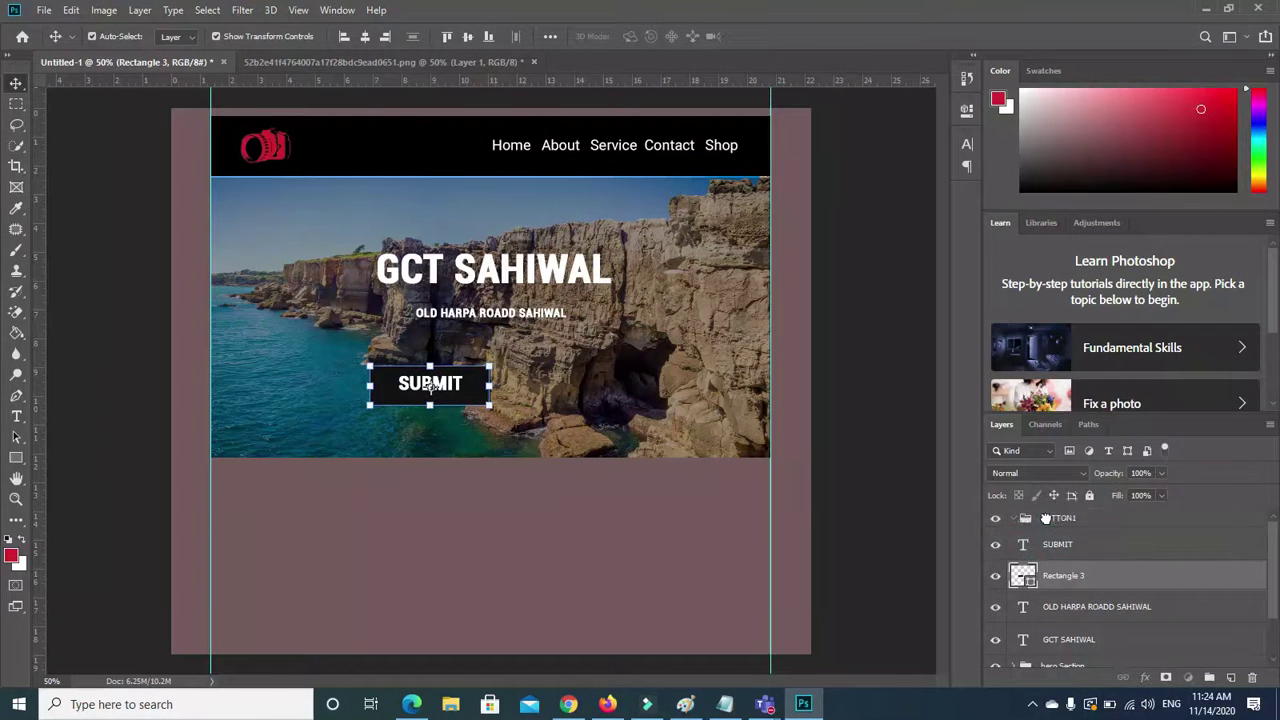
double_click(1045, 546)
left_click_drag(1053, 577, 1058, 512)
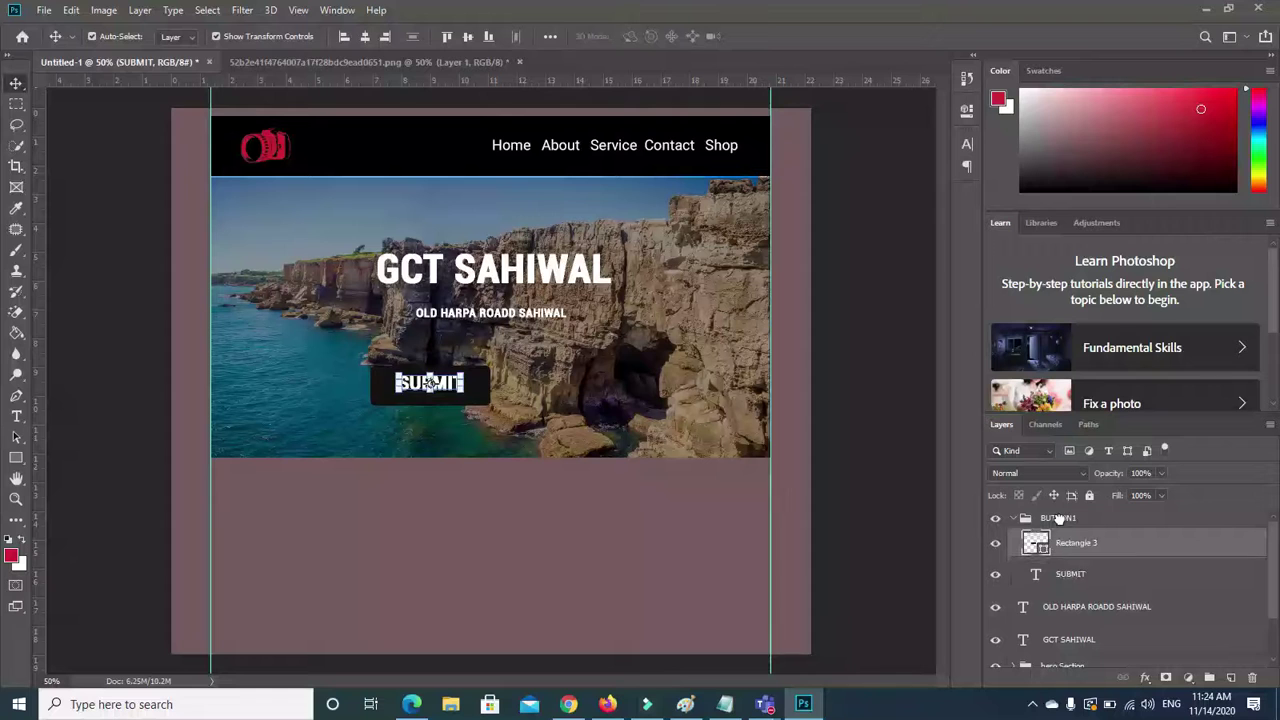
left_click_drag(1053, 572, 1055, 538)
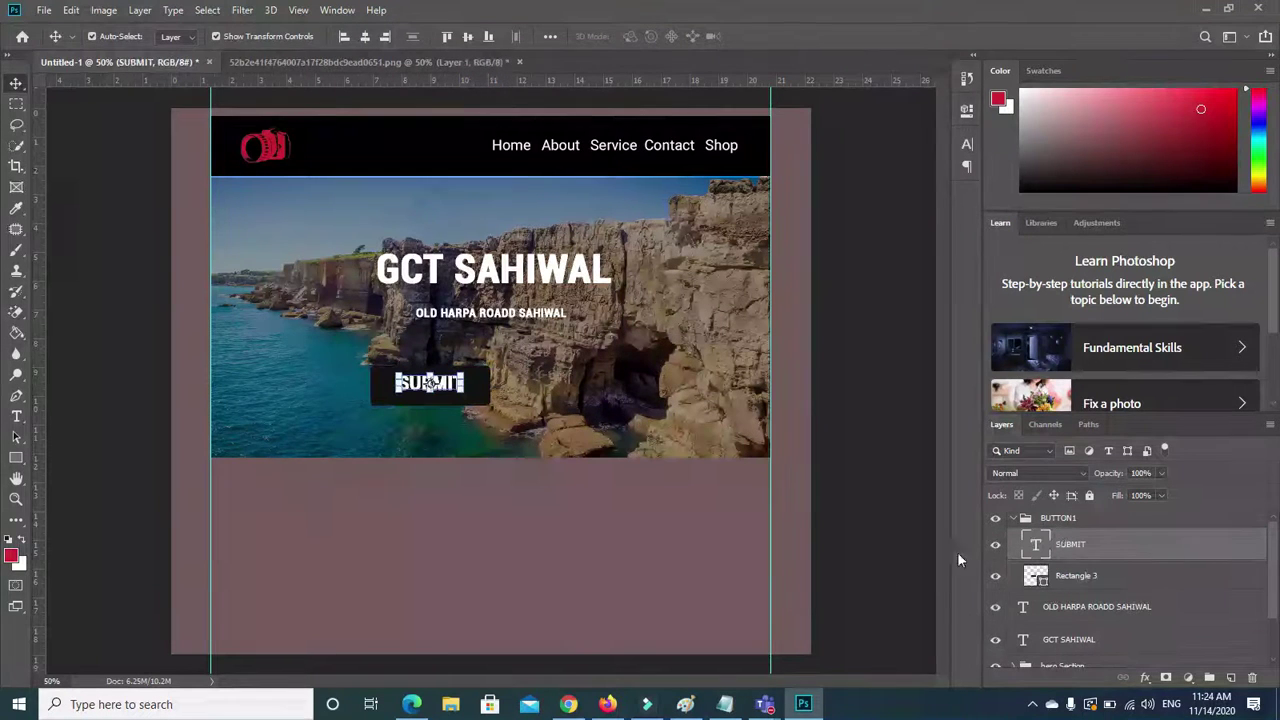
left_click(1013, 519)
Nudge the SUBMIT text slightly down to center it vertically on the button.
left_click(435, 580)
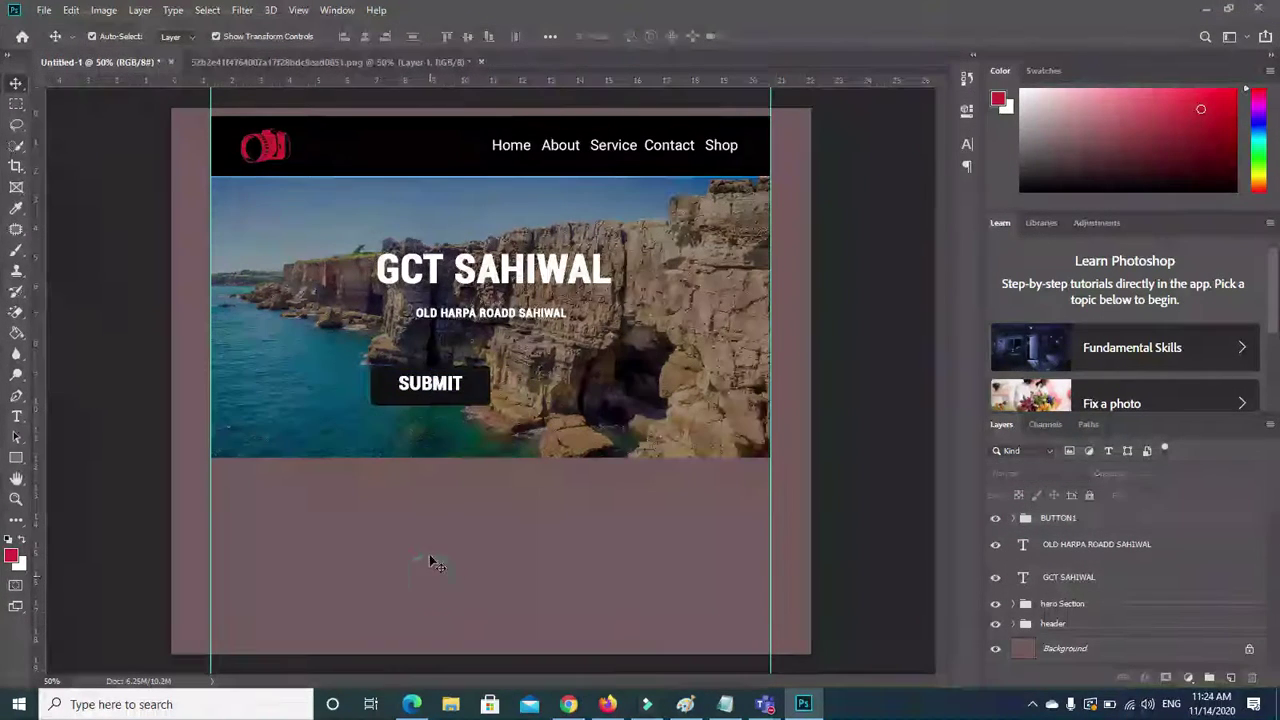
left_click_drag(415, 390, 416, 392)
left_click(454, 533)
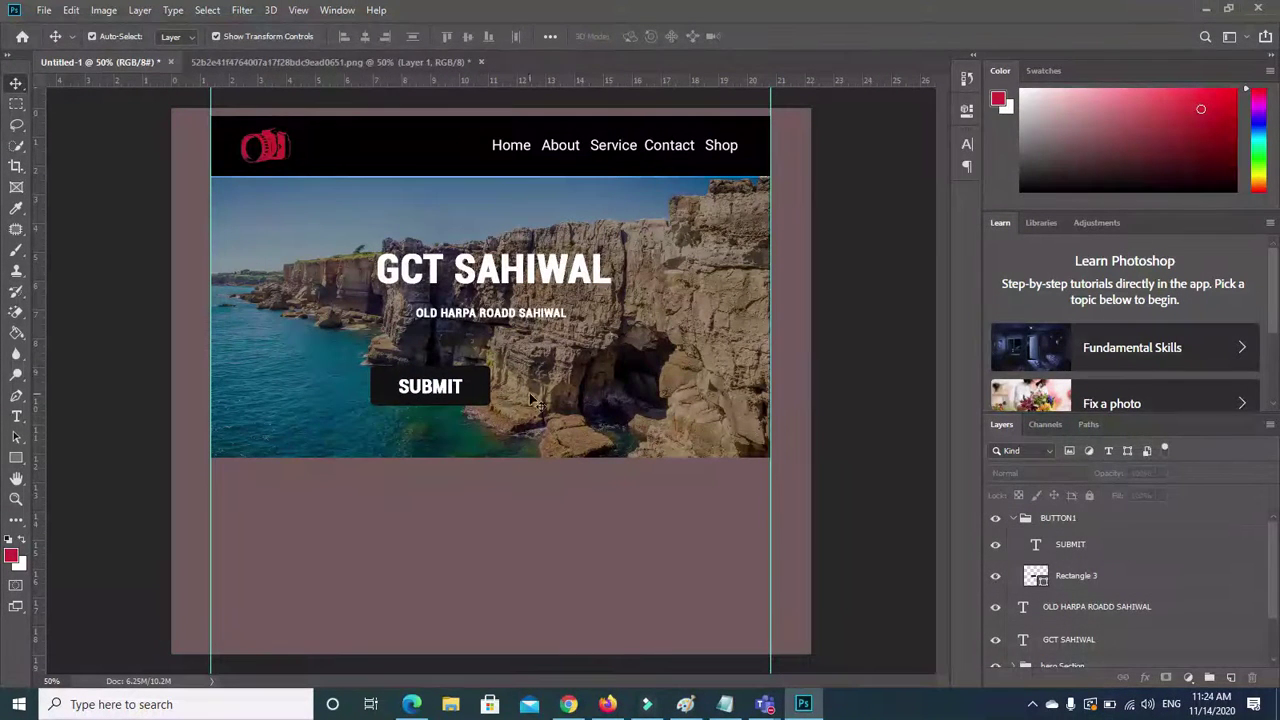
left_click(430, 386)
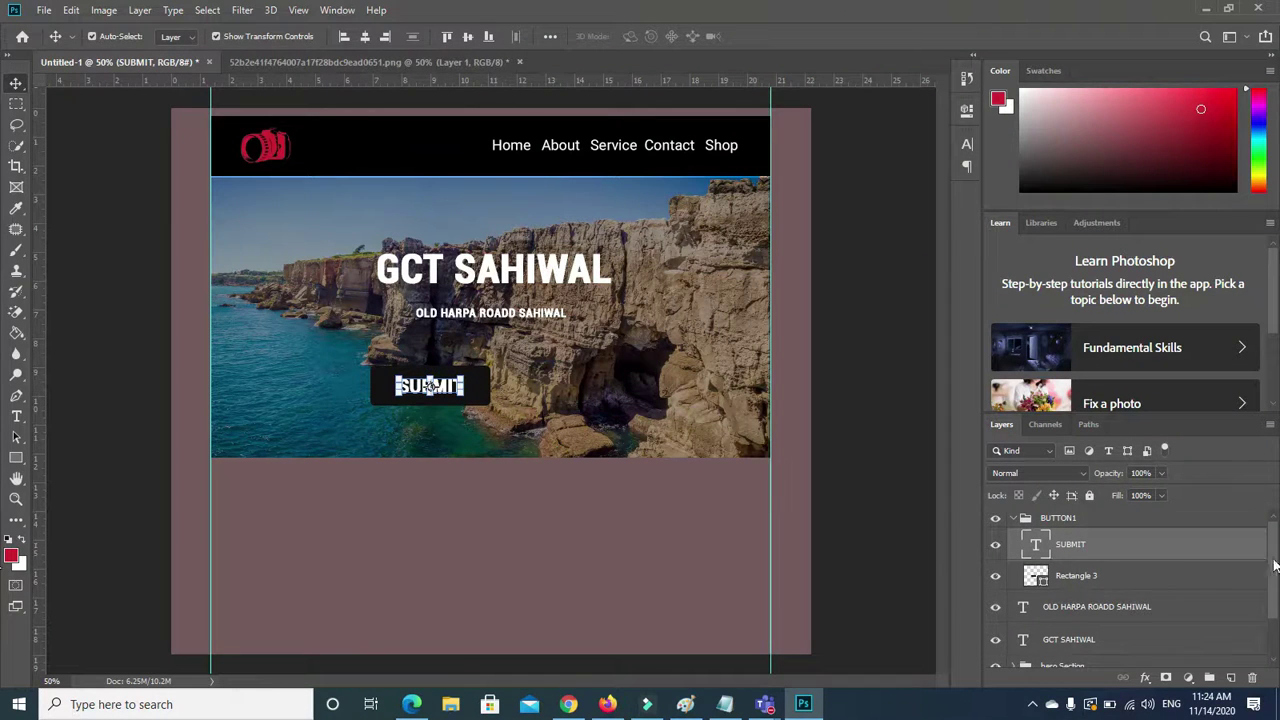
Create a layer group above the GCT SAHIWAL heading layer and name it HERO SECTION TEXT.
scroll(1268, 566, "down", 2)
left_click(530, 272)
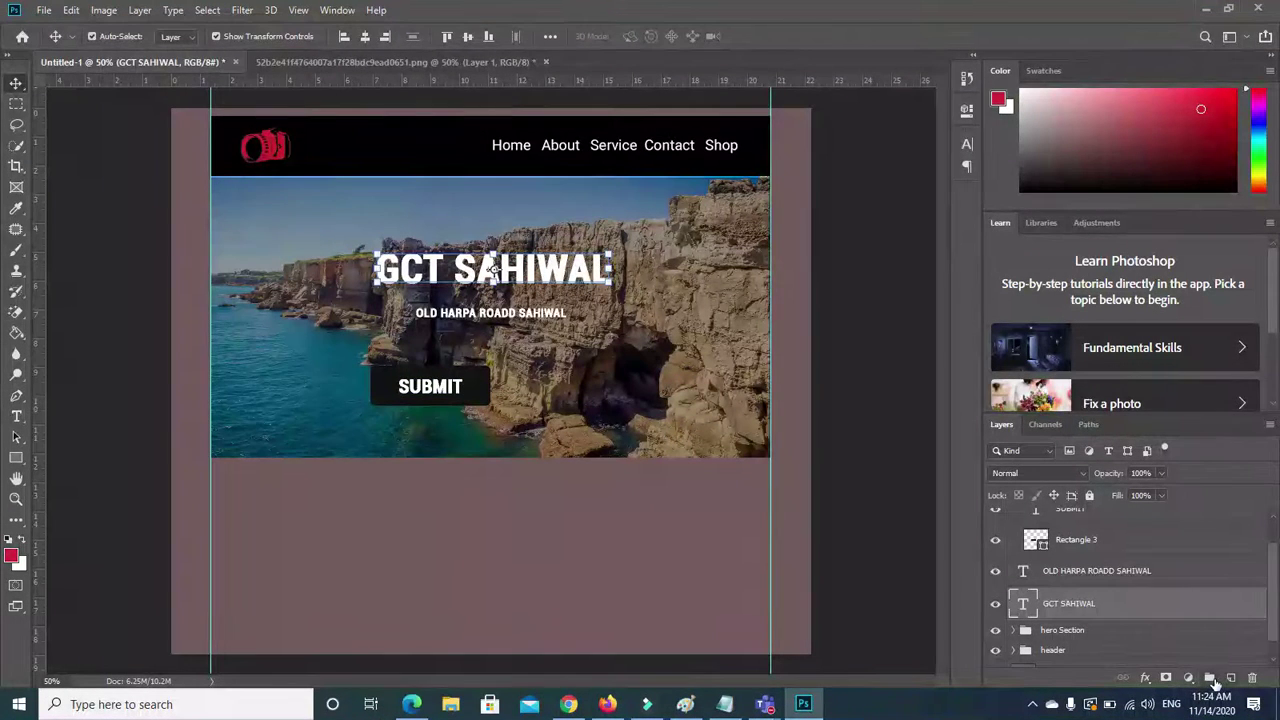
left_click(1212, 684)
double_click(1050, 598)
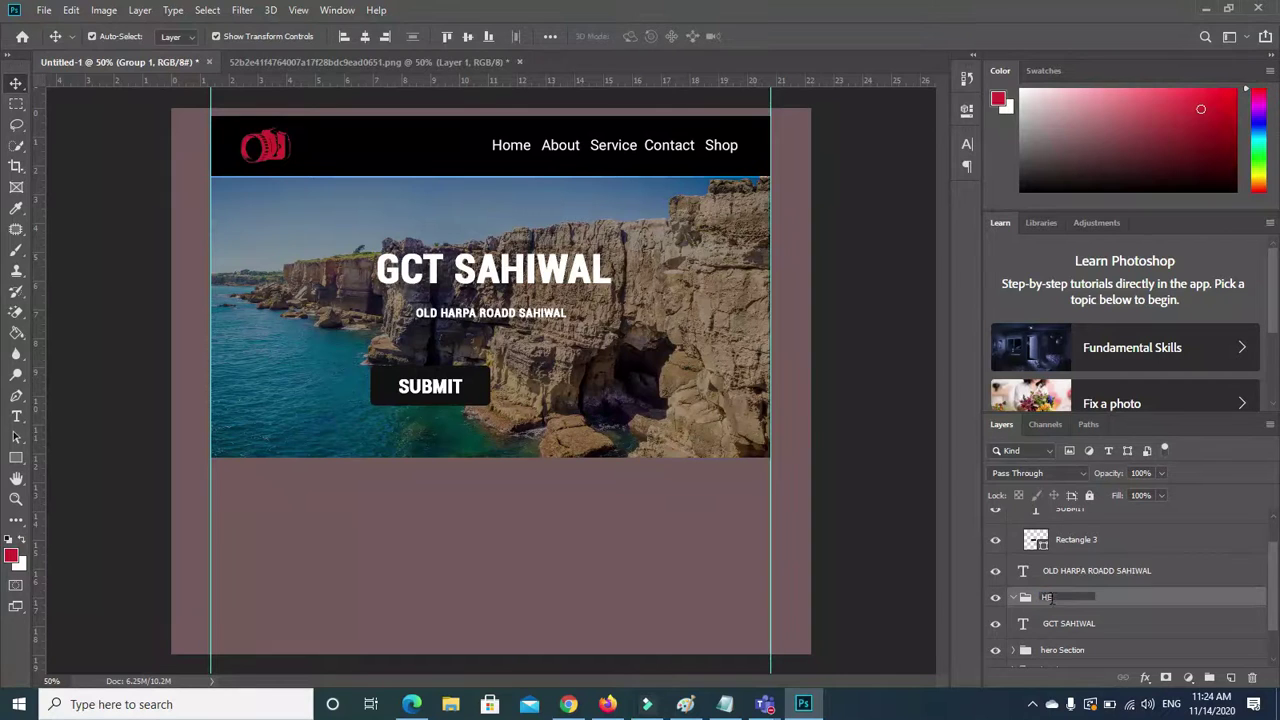
type("HERO SECTION TEXT")
key("Return")
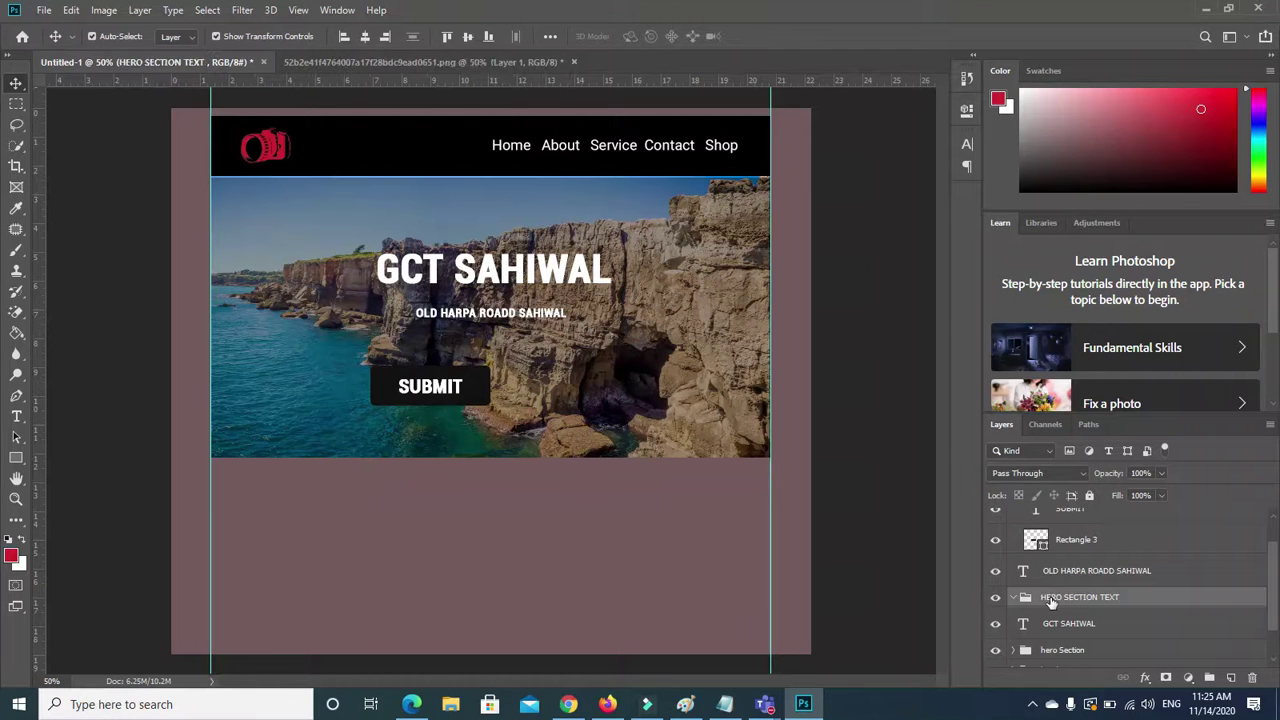
Move the heading and subheading layers into HERO SECTION TEXT with the heading on top, and collapse both new groups.
mouse_move(1048, 573)
left_mouse_down()
mouse_move(1054, 603)
mouse_move(1060, 588)
left_mouse_up()
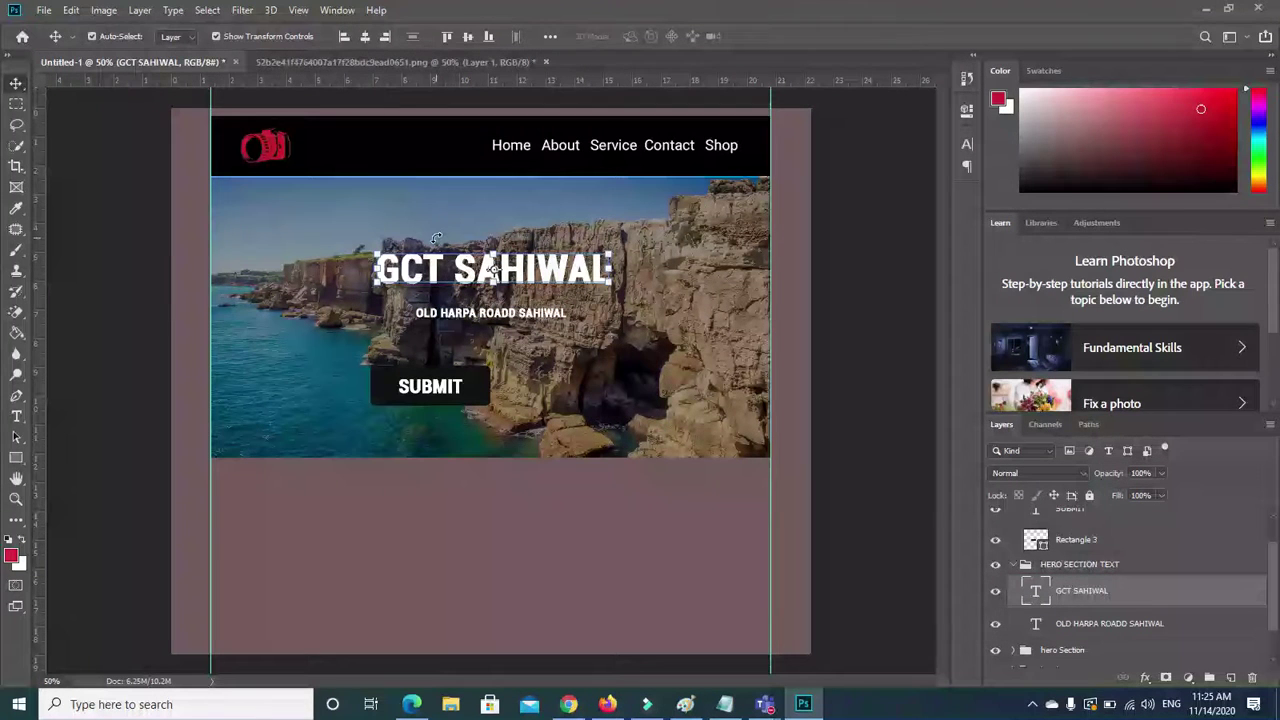
left_click(1015, 565)
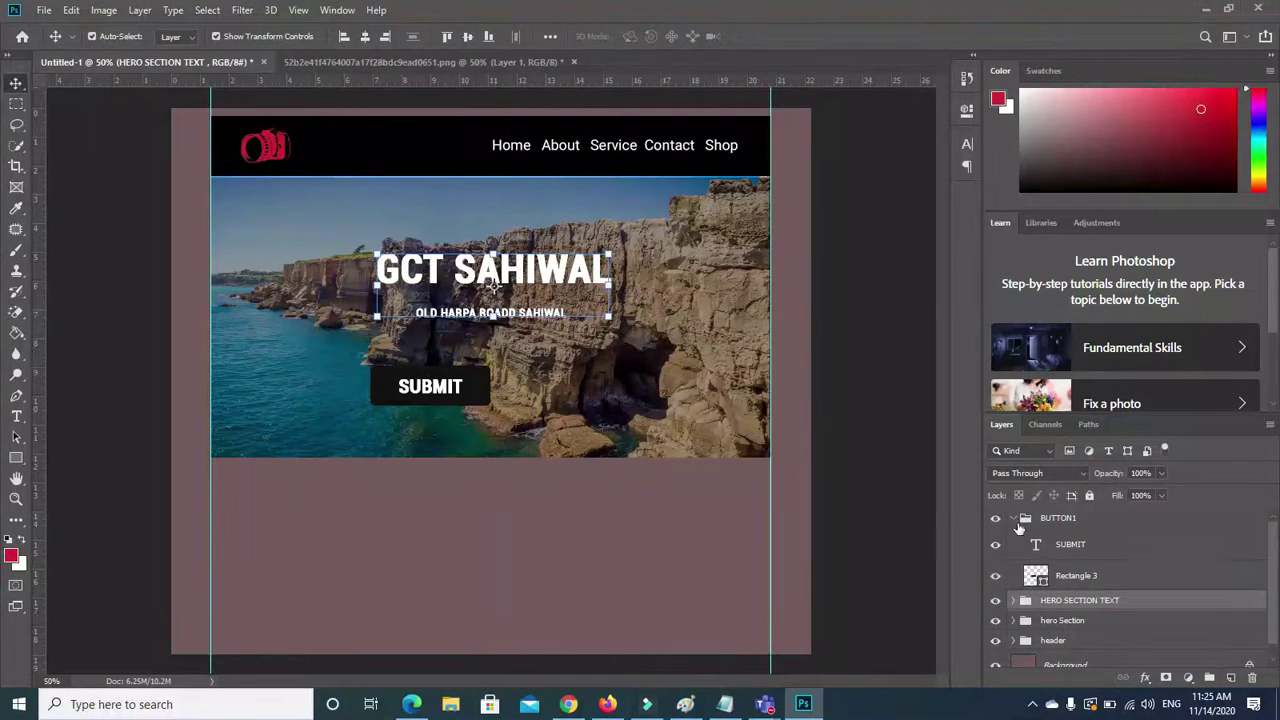
left_click(1014, 518)
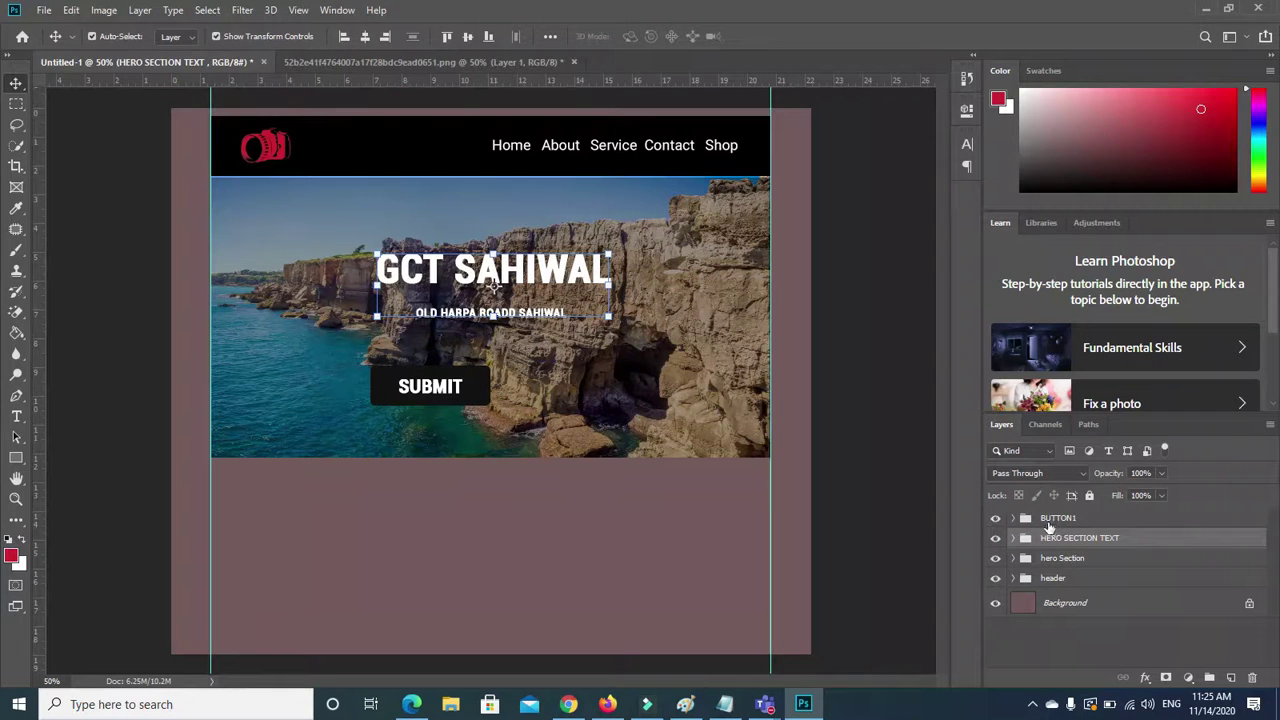
Nest the BUTTON1 and HERO SECTION TEXT groups inside the hero Section group and expand it.
left_click_drag(1047, 518, 1061, 545)
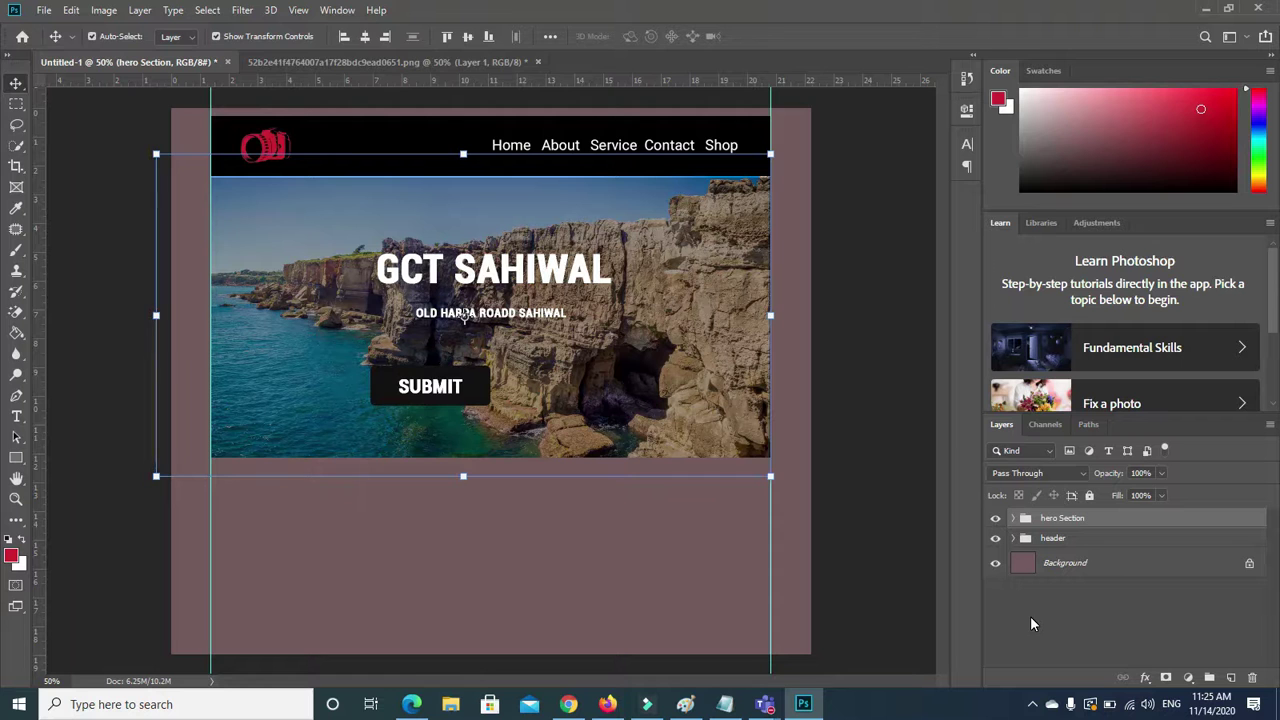
left_click(1012, 519)
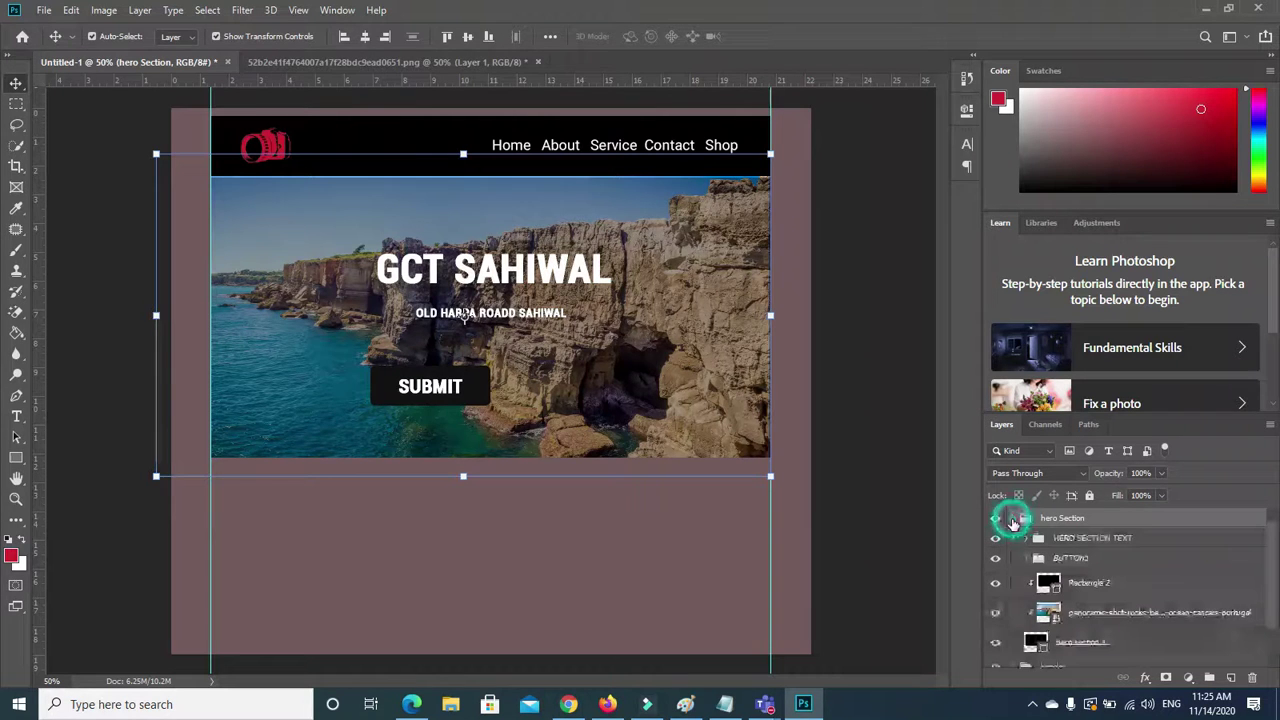
Duplicate the BUTTON1 group within the same document under the name BUTTON2.
right_click(1073, 563)
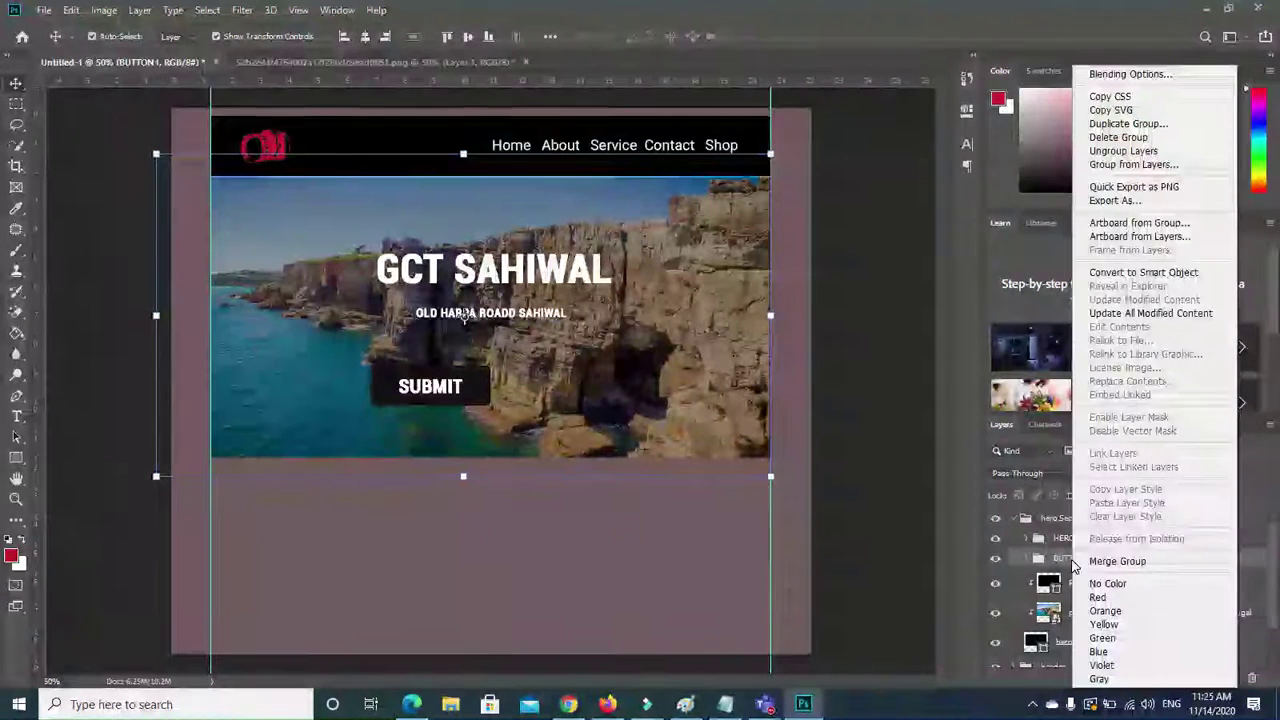
left_click(1112, 124)
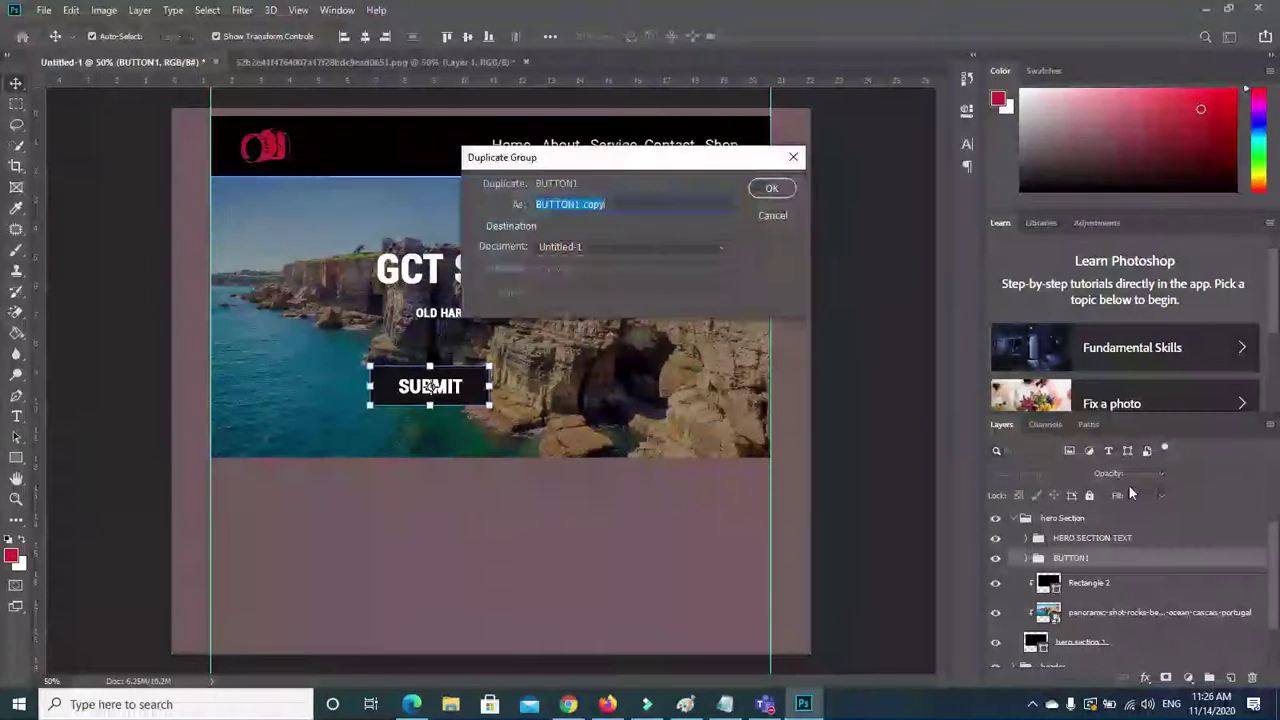
type("B")
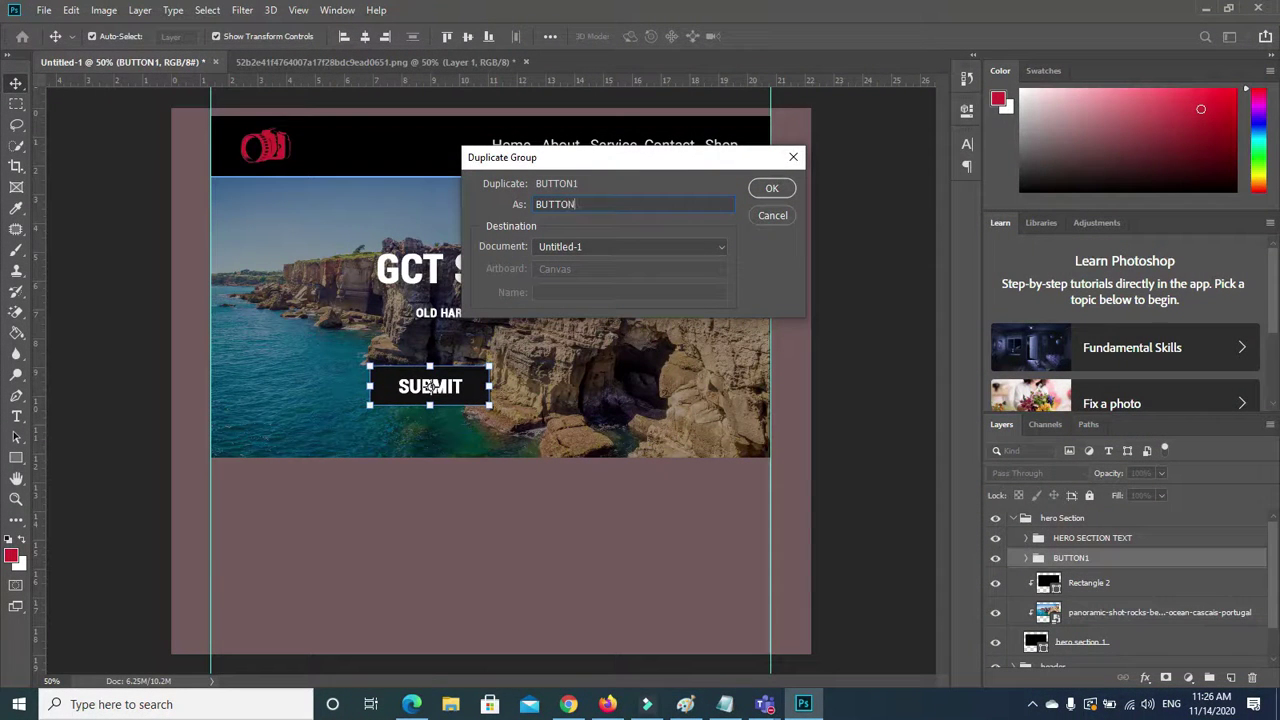
key("Return")
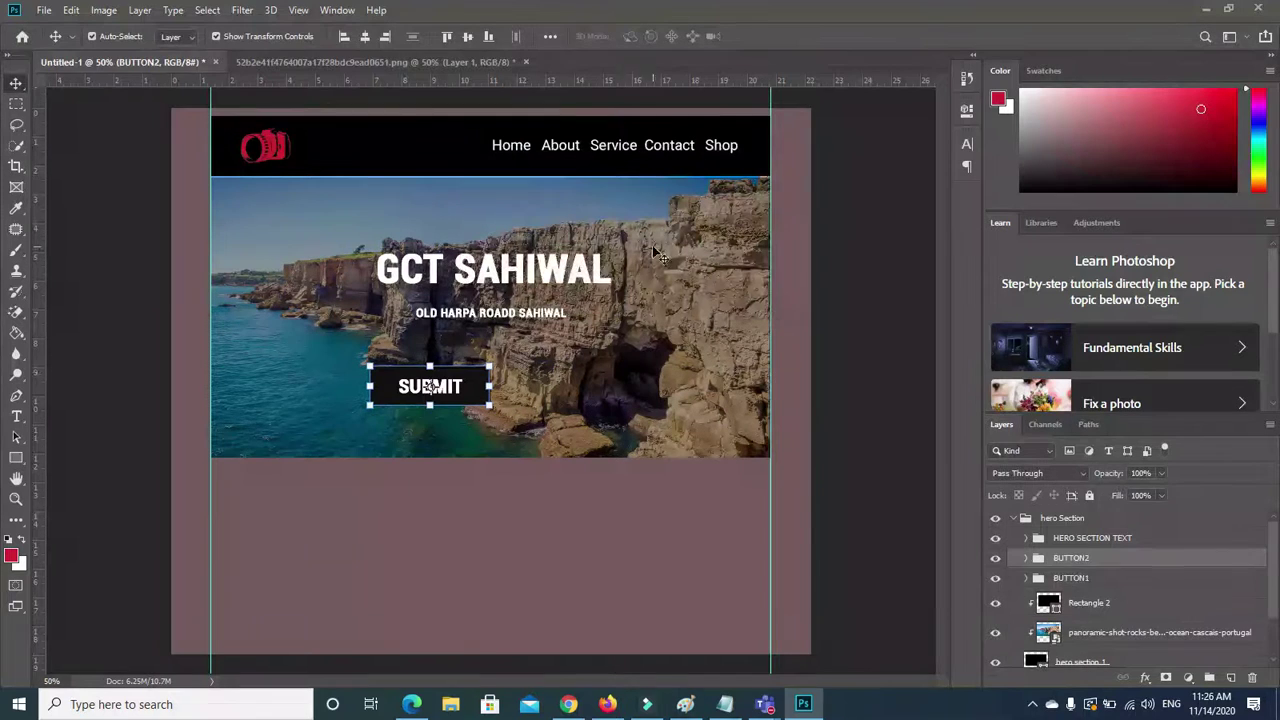
mouse_move(406, 388)
left_mouse_down()
mouse_move(512, 392)
mouse_move(416, 392)
left_mouse_up()
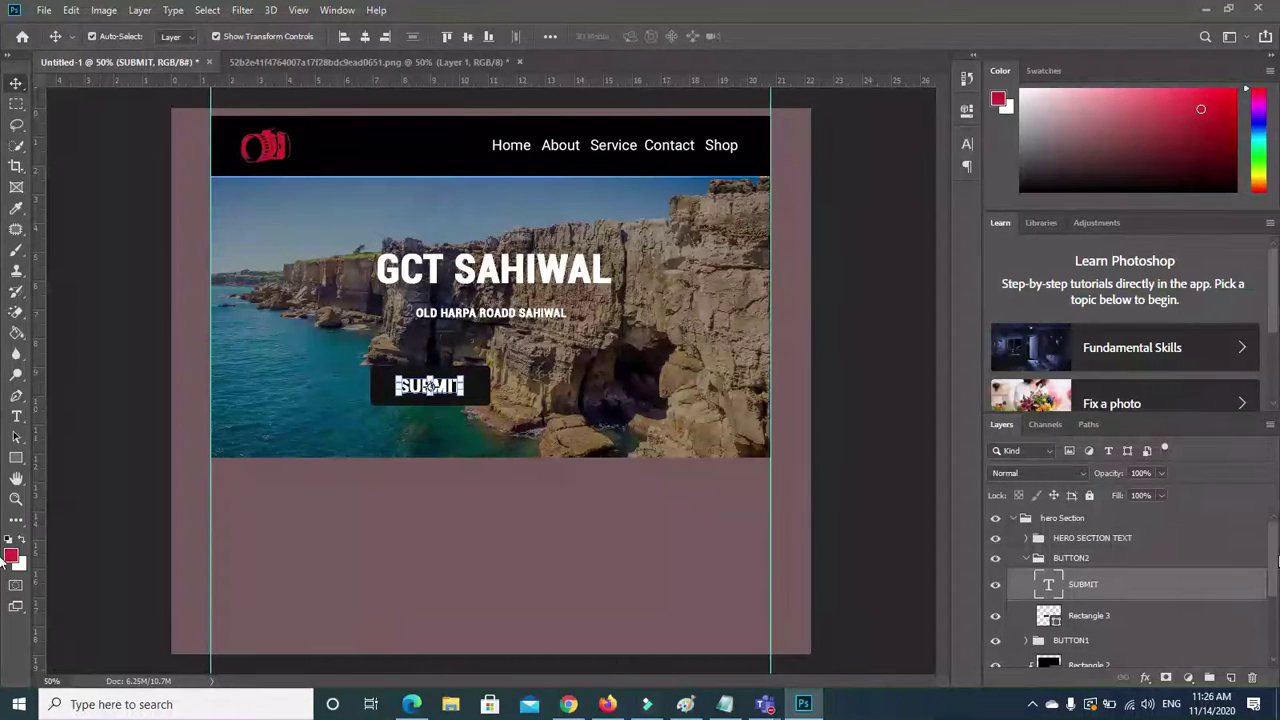
left_click(1040, 558)
left_click(1027, 558)
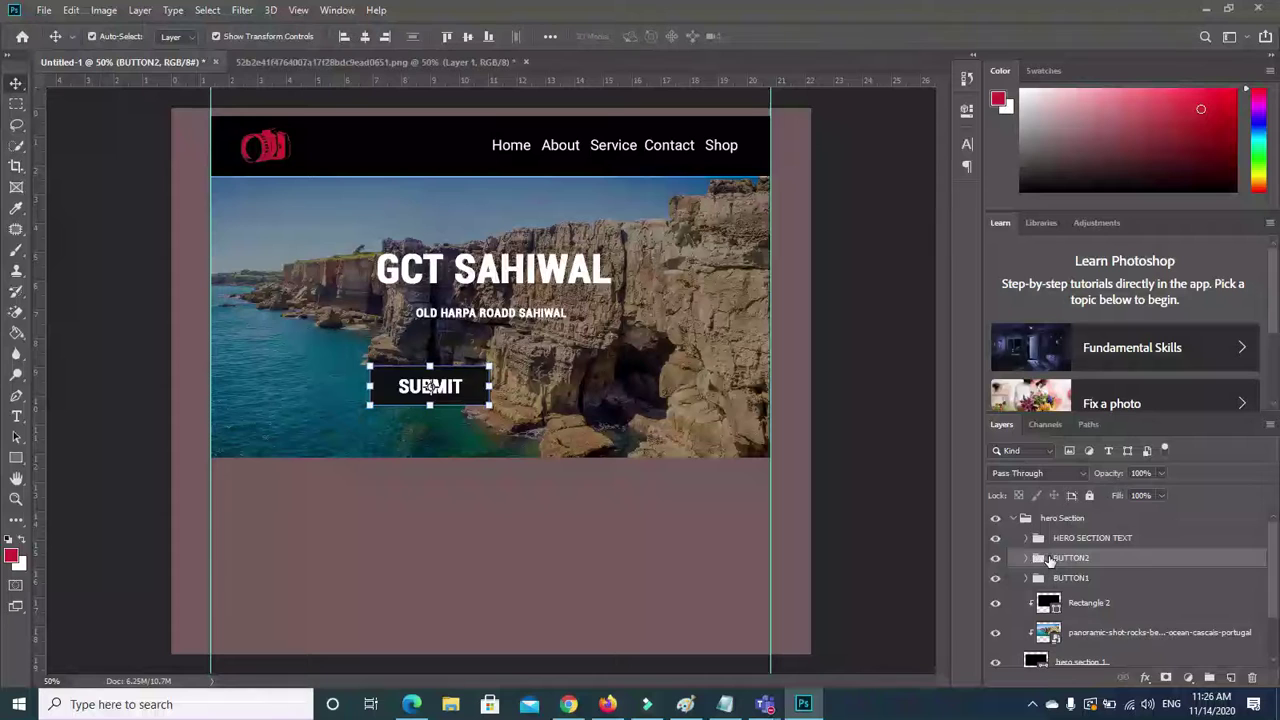
left_click_drag(418, 391, 544, 393)
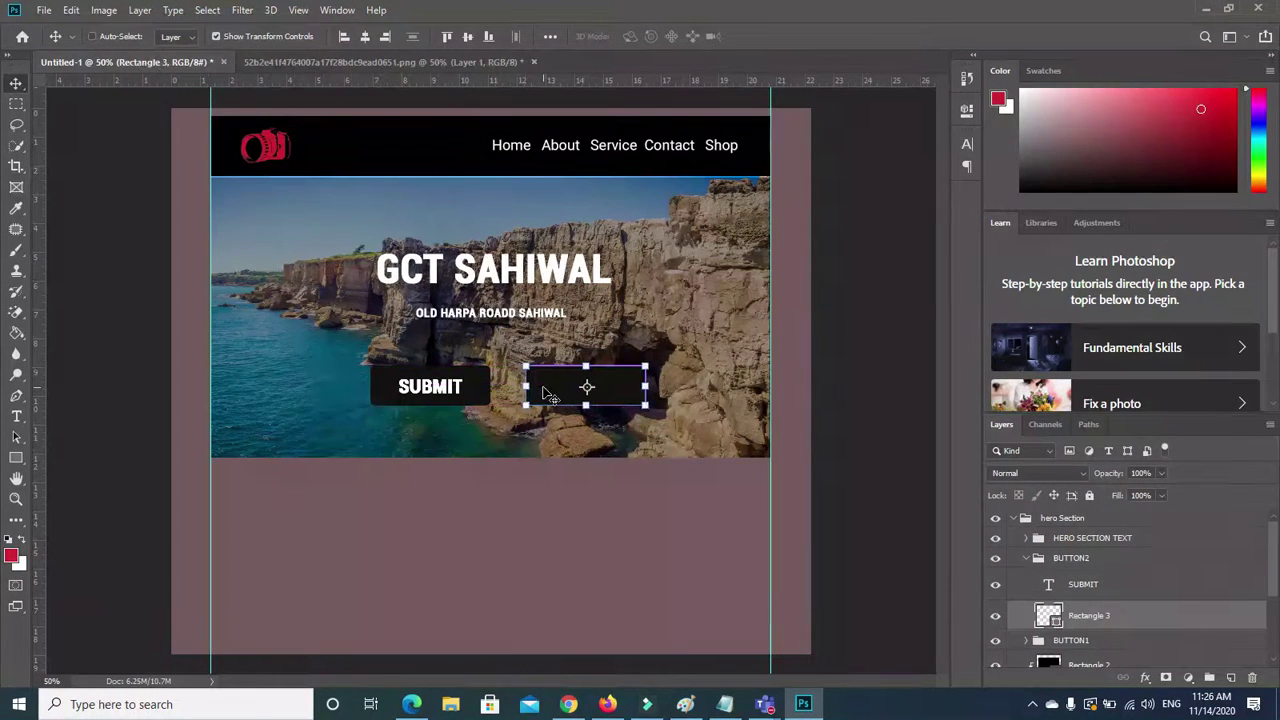
key("ctrl+z")
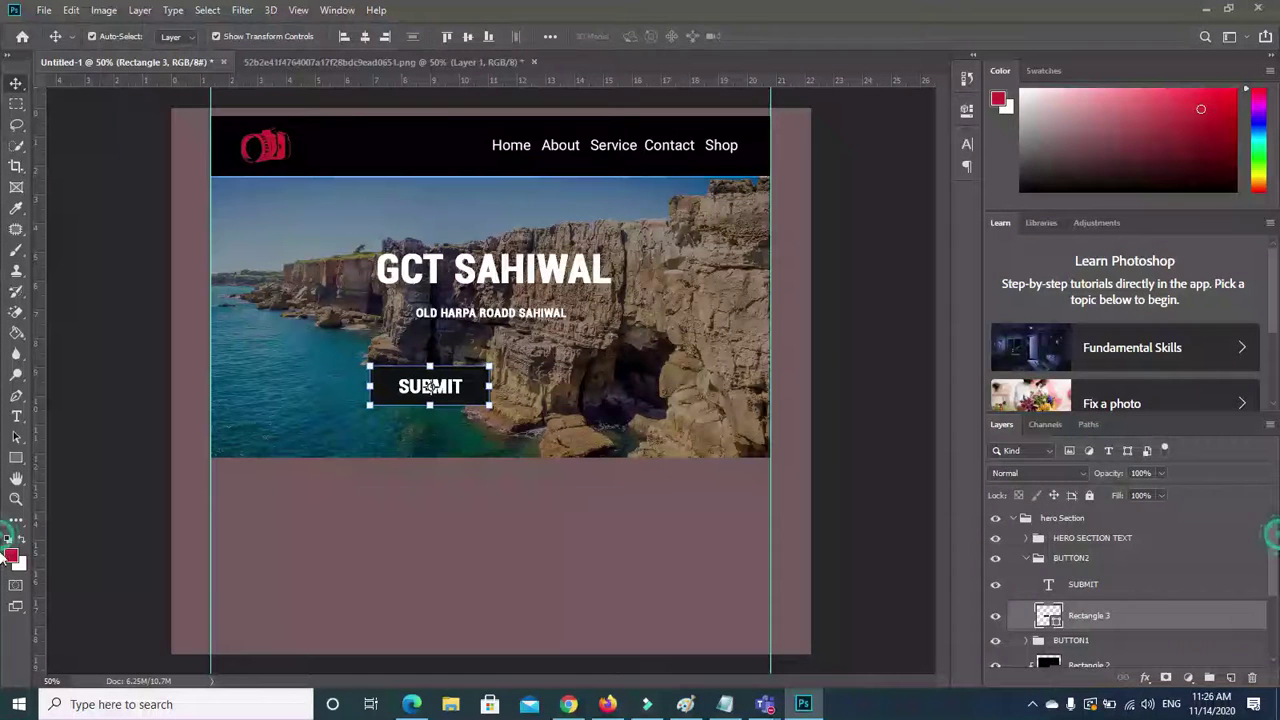
left_click(1030, 557)
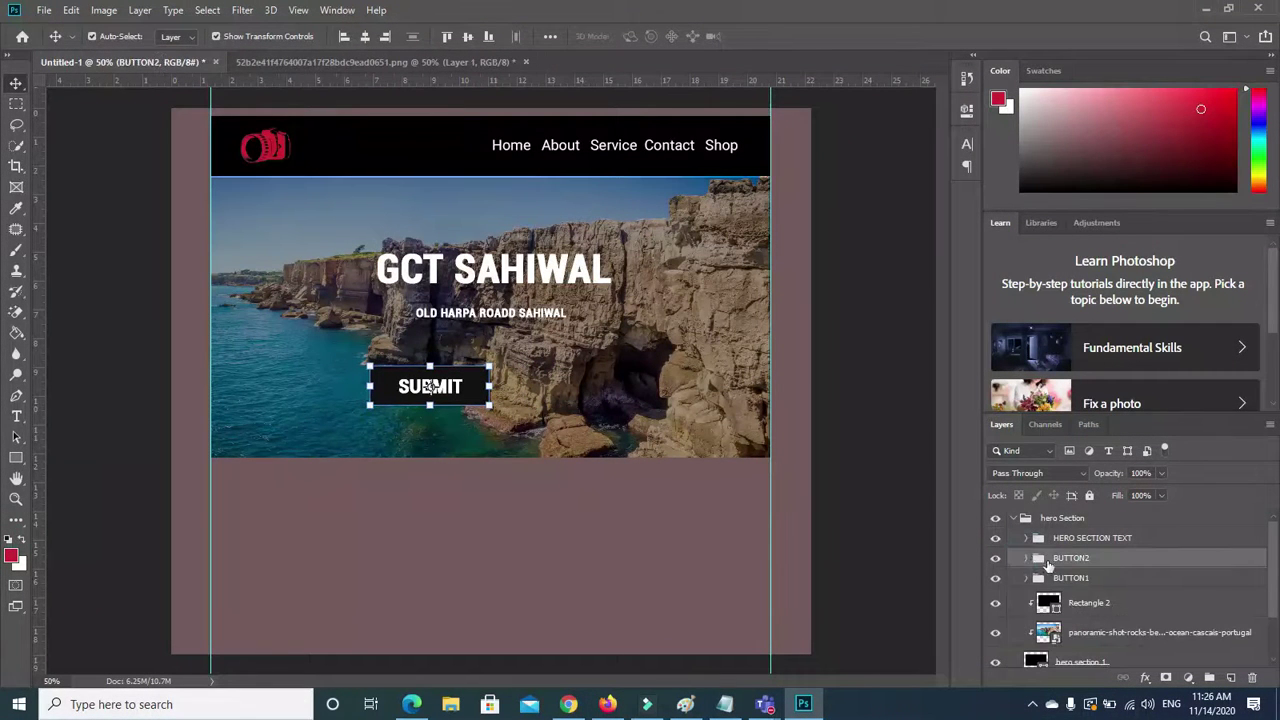
Move the BUTTON2 group with its SUBMIT text and rectangle to the right of the first button, leaving a gap on the same row.
left_click(1025, 559)
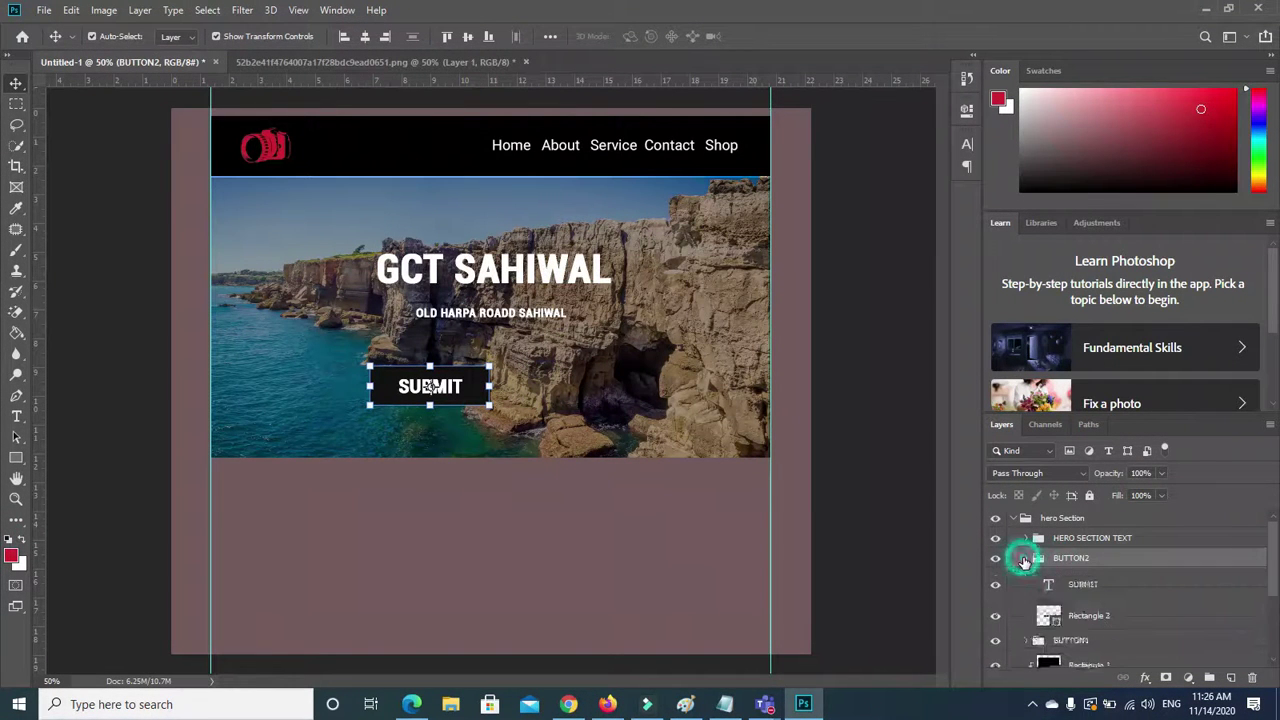
left_click(1065, 585)
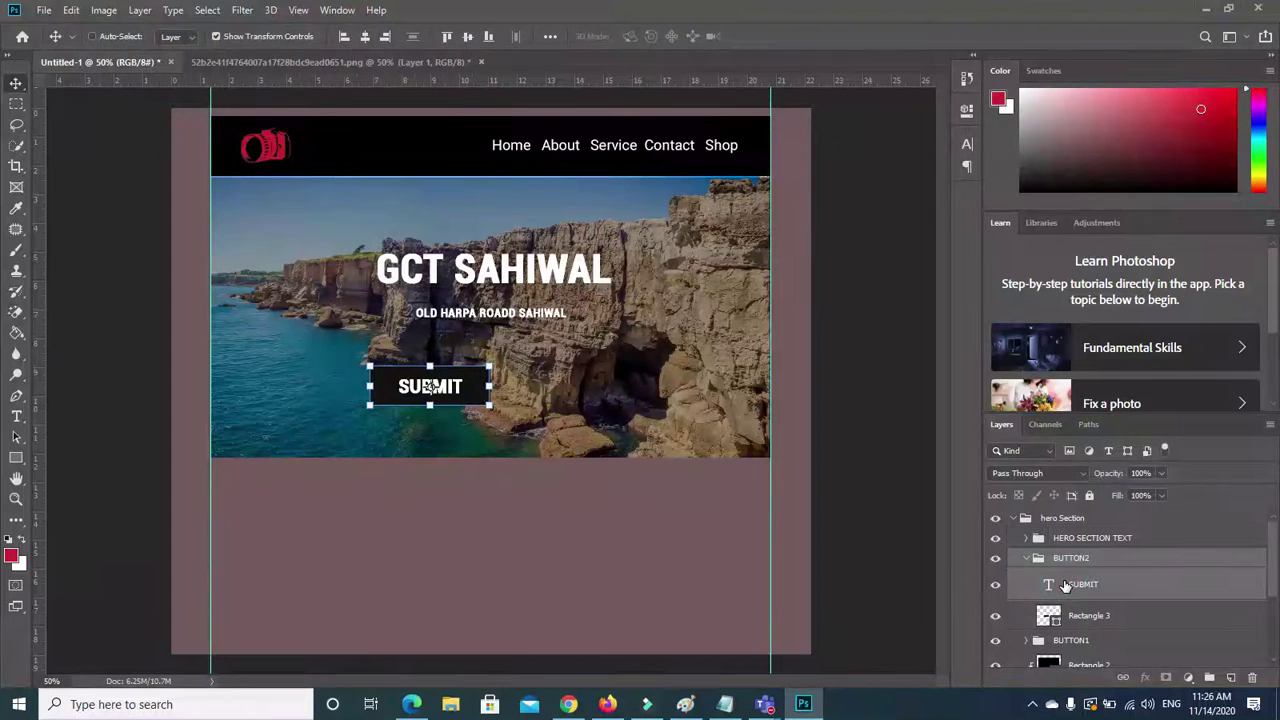
left_click(1081, 620, "shift")
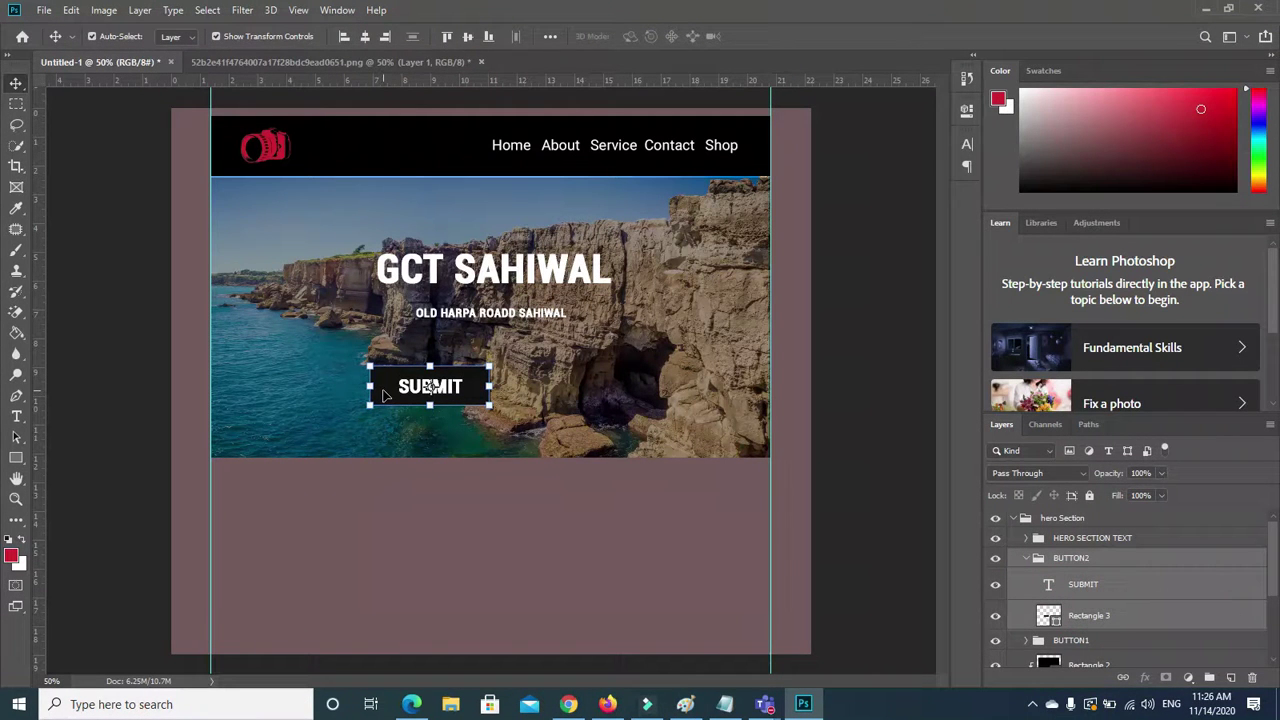
left_click_drag(385, 395, 537, 396)
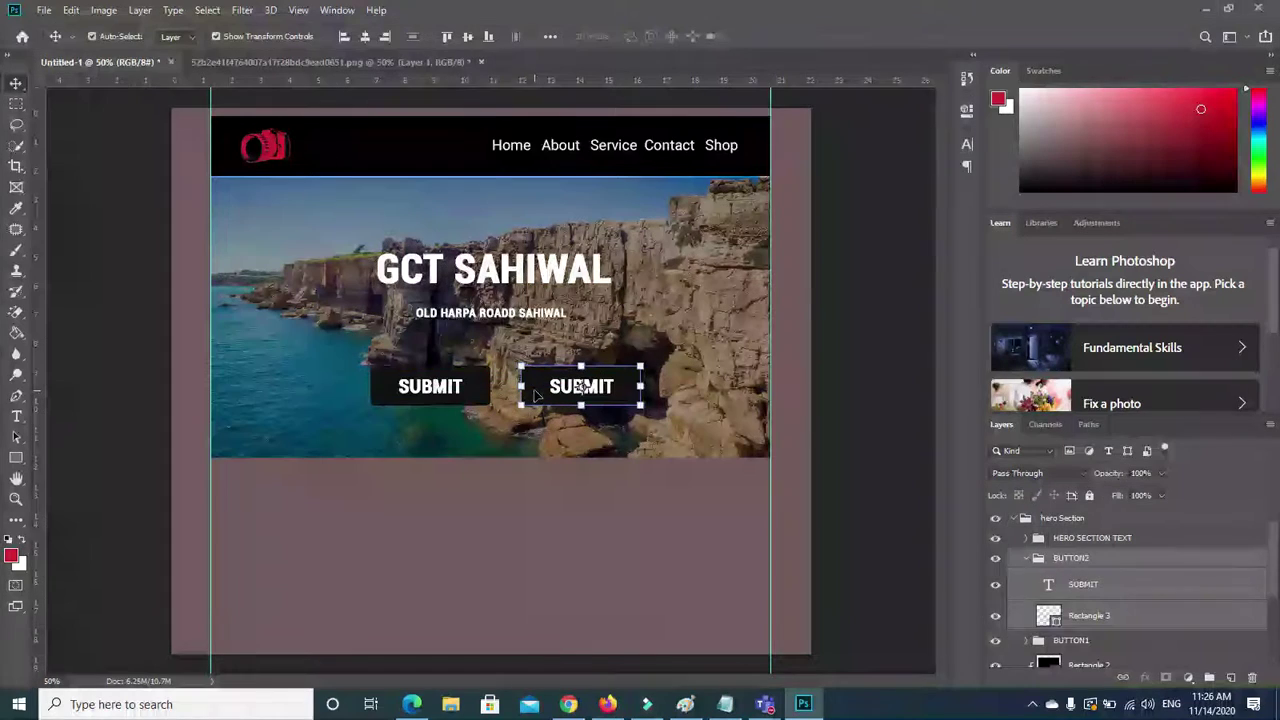
left_click(460, 576)
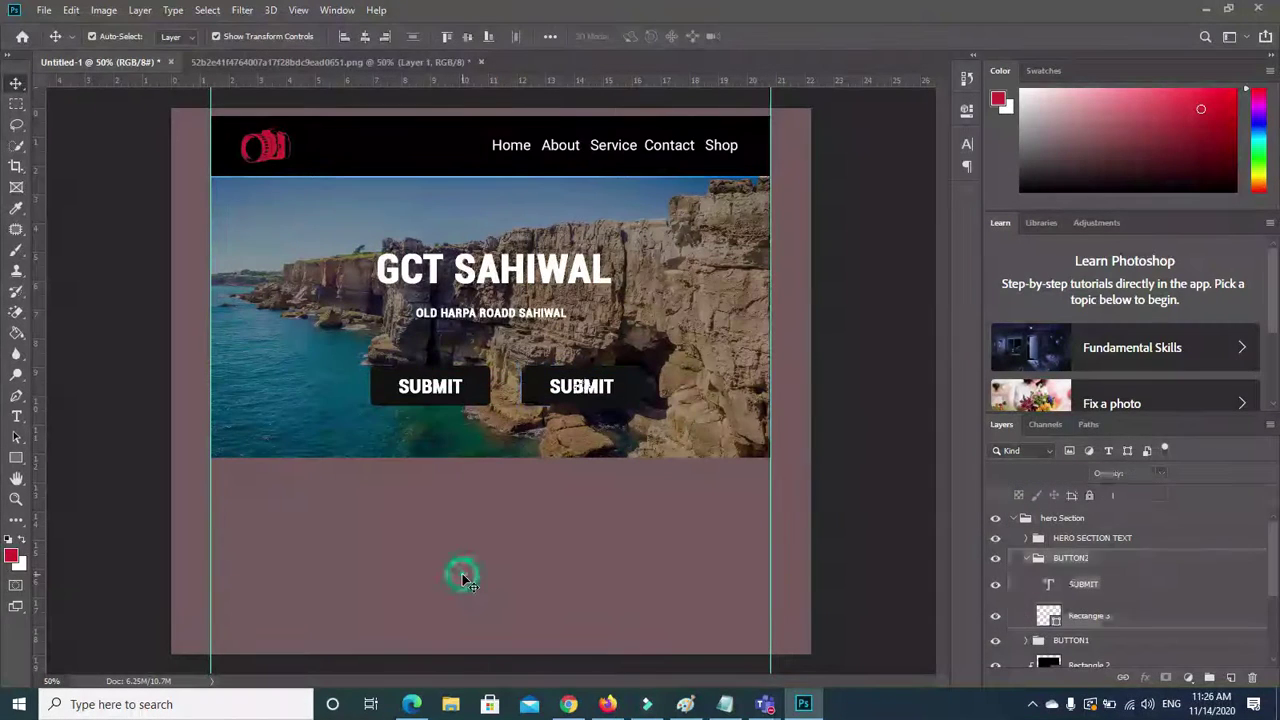
Fill the second button's rectangle with the light orange swatch and close its shape properties.
left_click(535, 395)
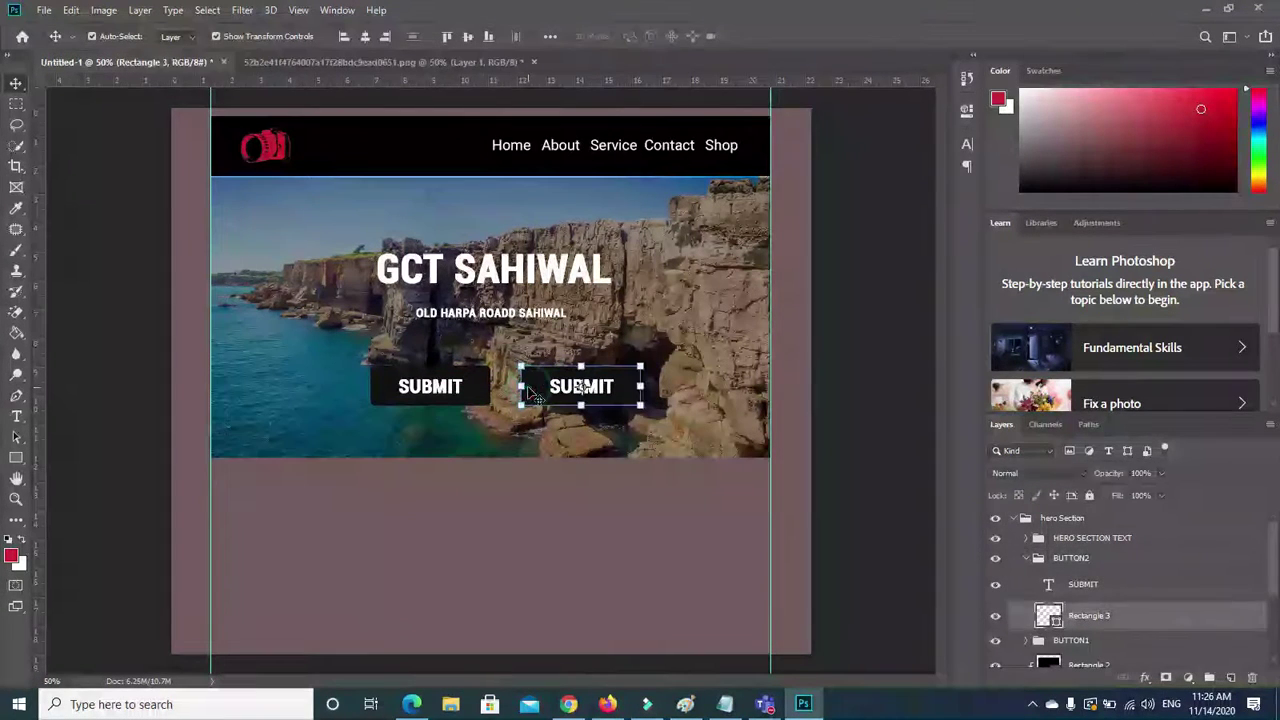
left_click(968, 143)
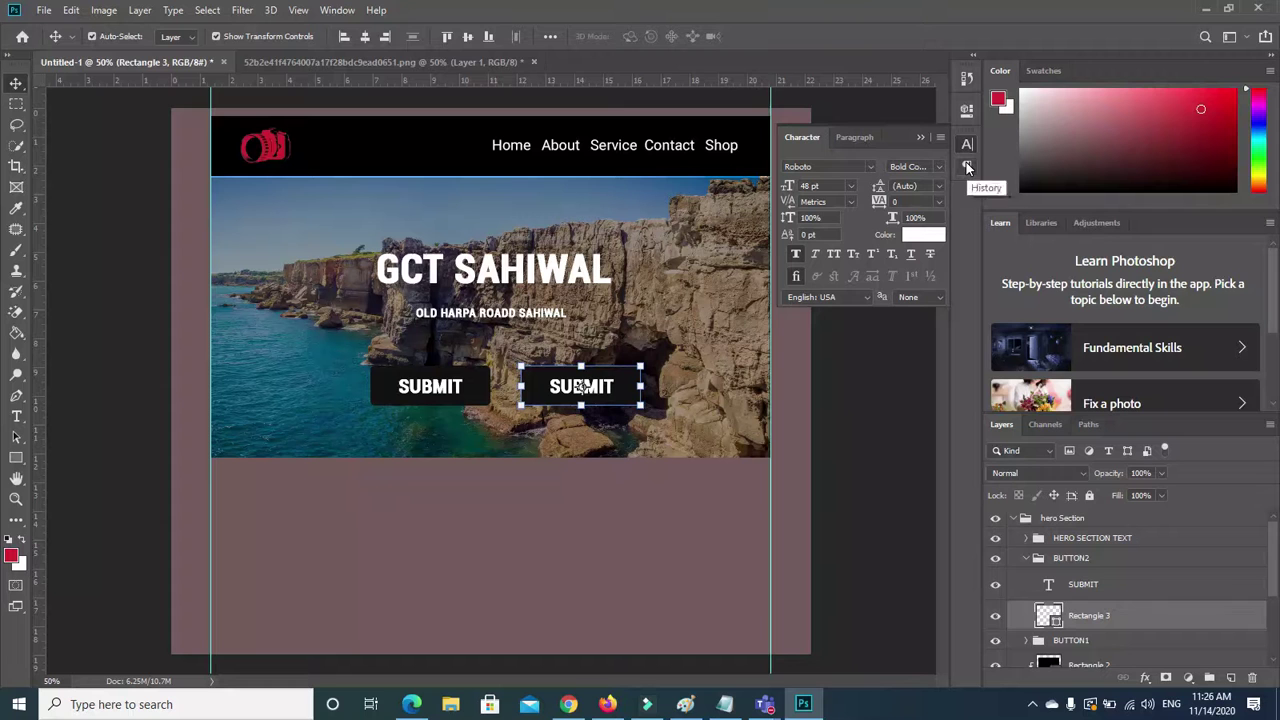
left_click(966, 112)
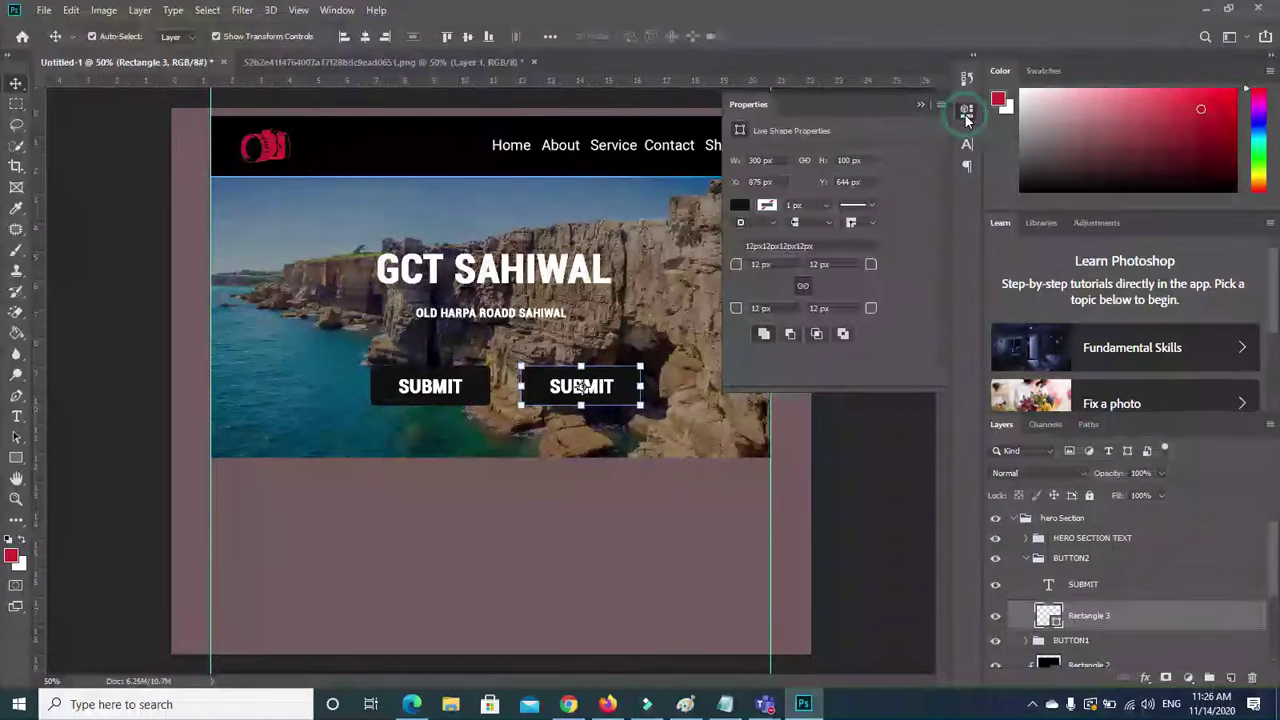
left_click(739, 206)
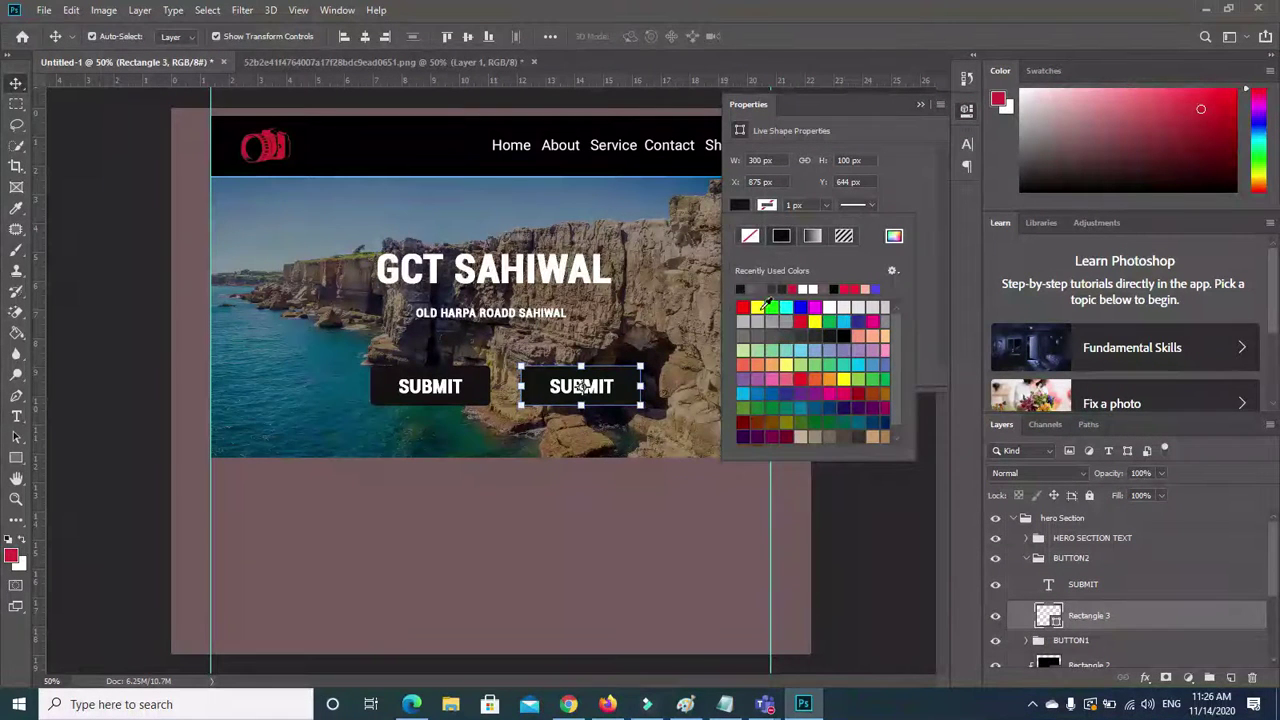
left_click(760, 365)
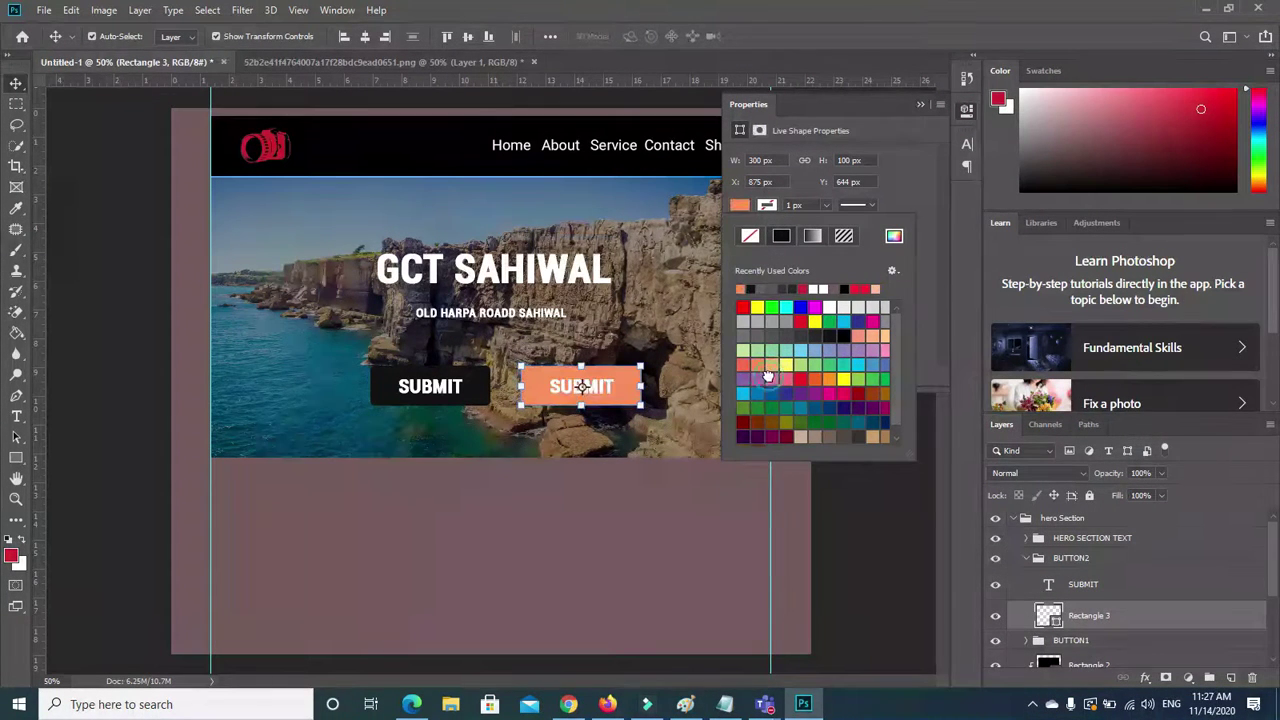
left_click(778, 380)
left_click(774, 367)
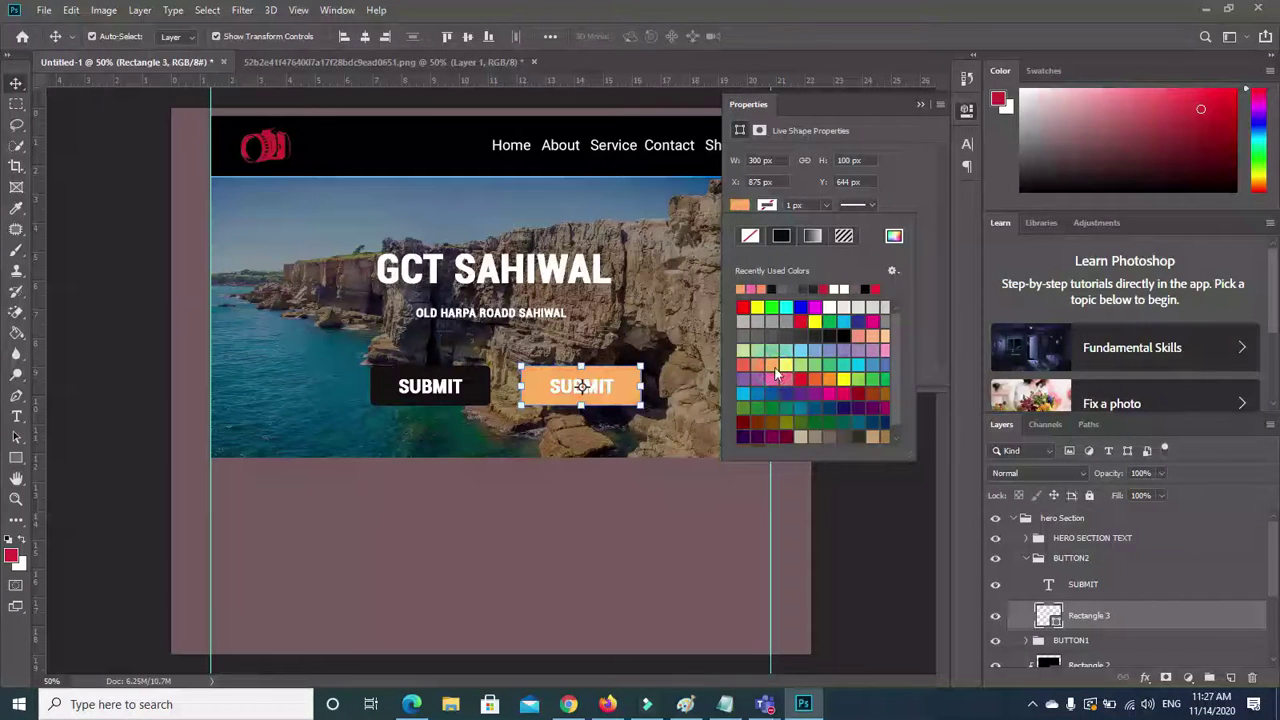
left_click(757, 367)
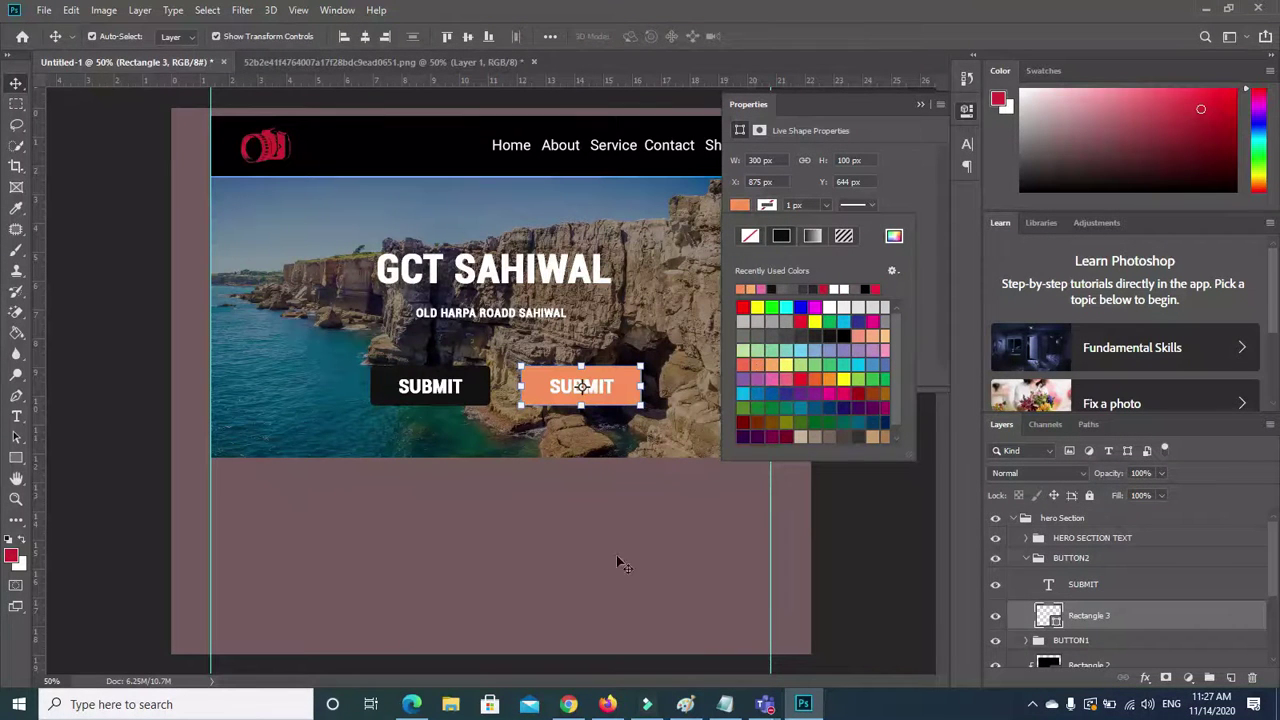
left_click(537, 606)
left_click(537, 606)
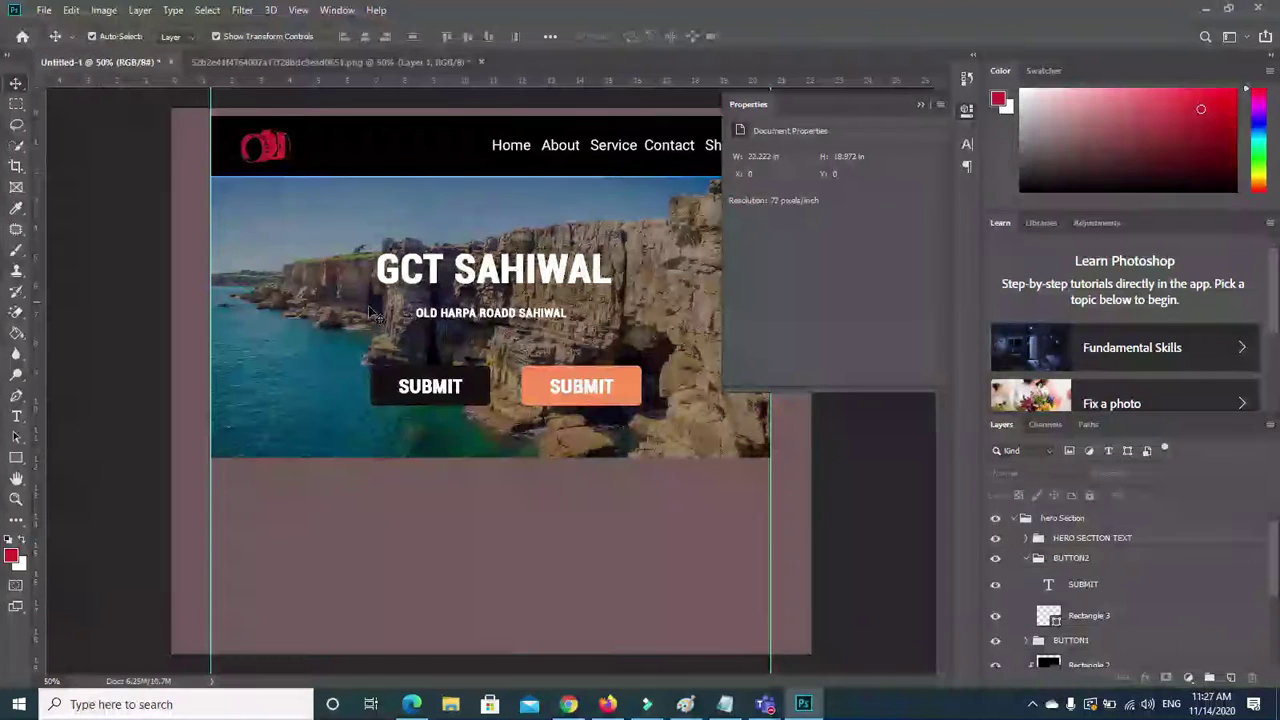
left_click(922, 104)
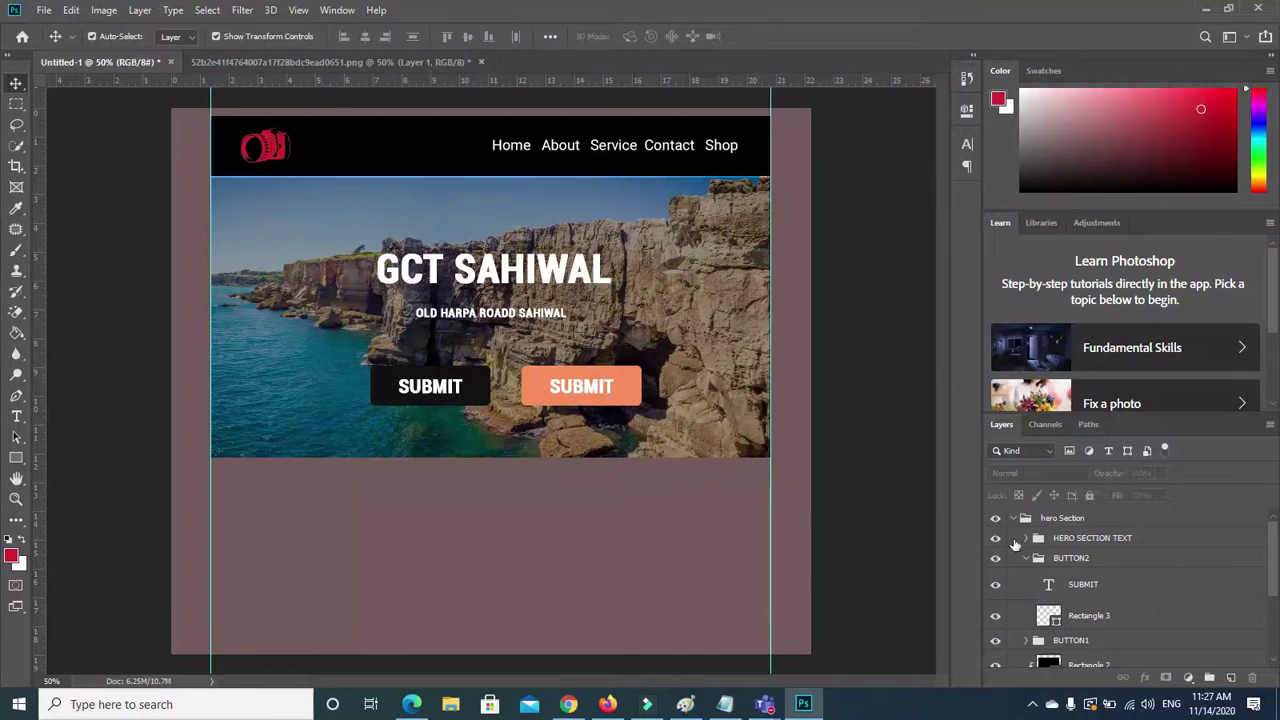
Collapse the HERO SECTION TEXT, BUTTON2 and BUTTON1 groups inside the hero Section group.
left_click(1027, 558)
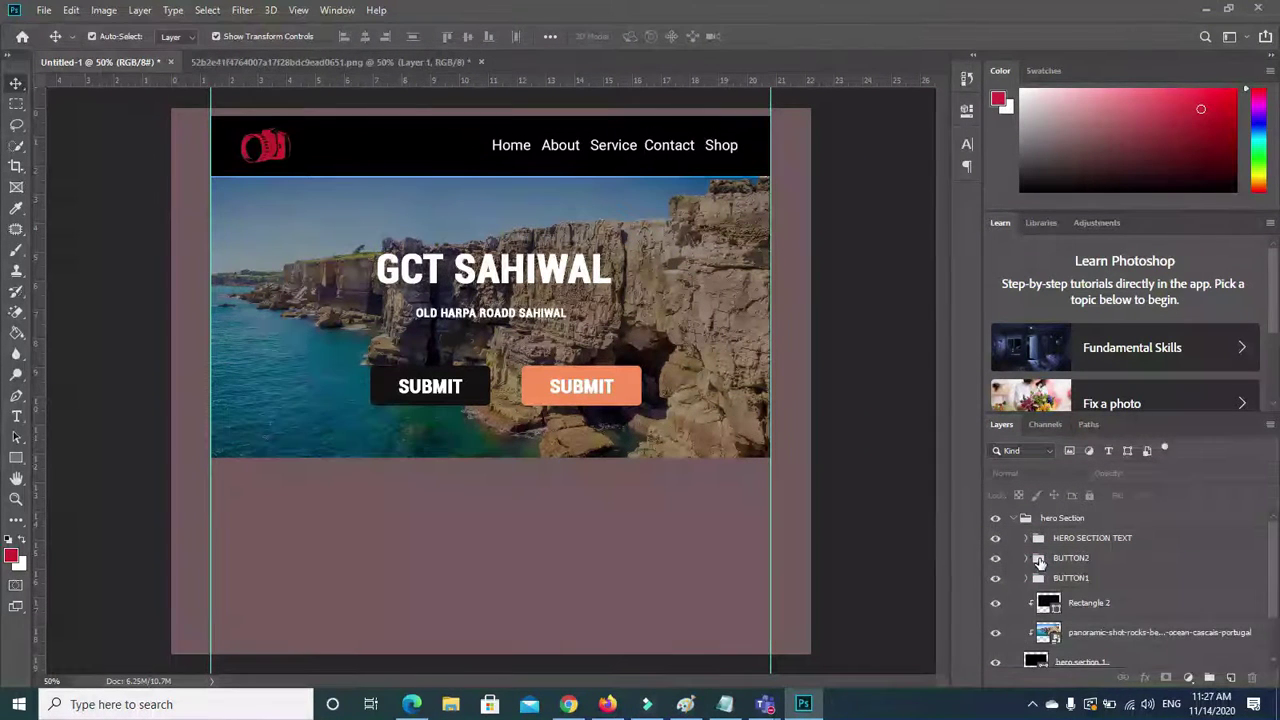
left_click(1027, 558, "ctrl")
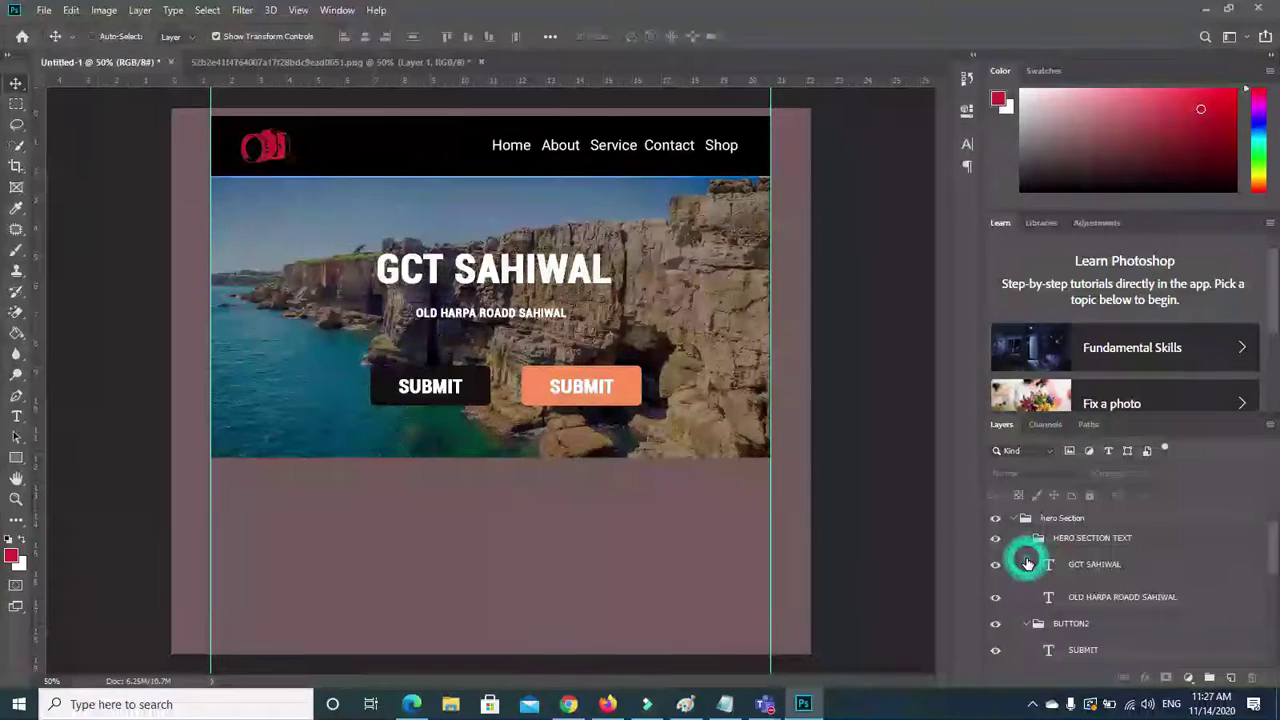
left_click(1027, 540)
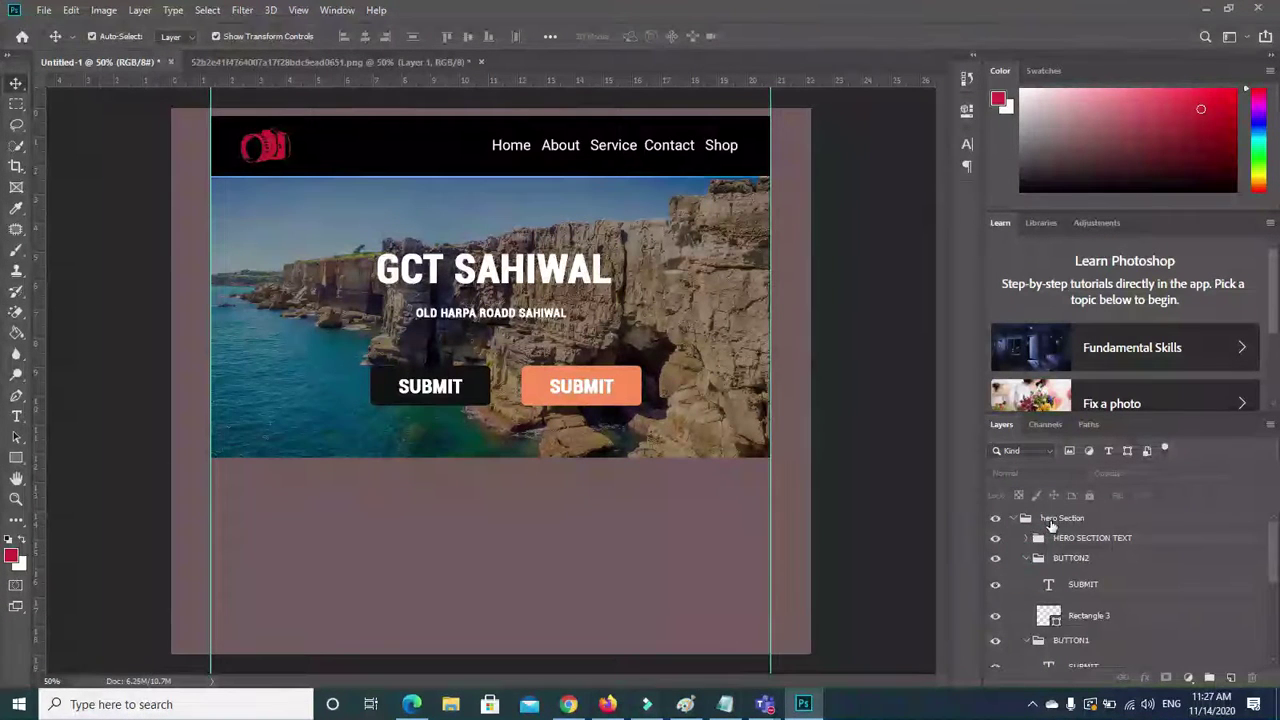
scroll(1265, 560, "down", 1)
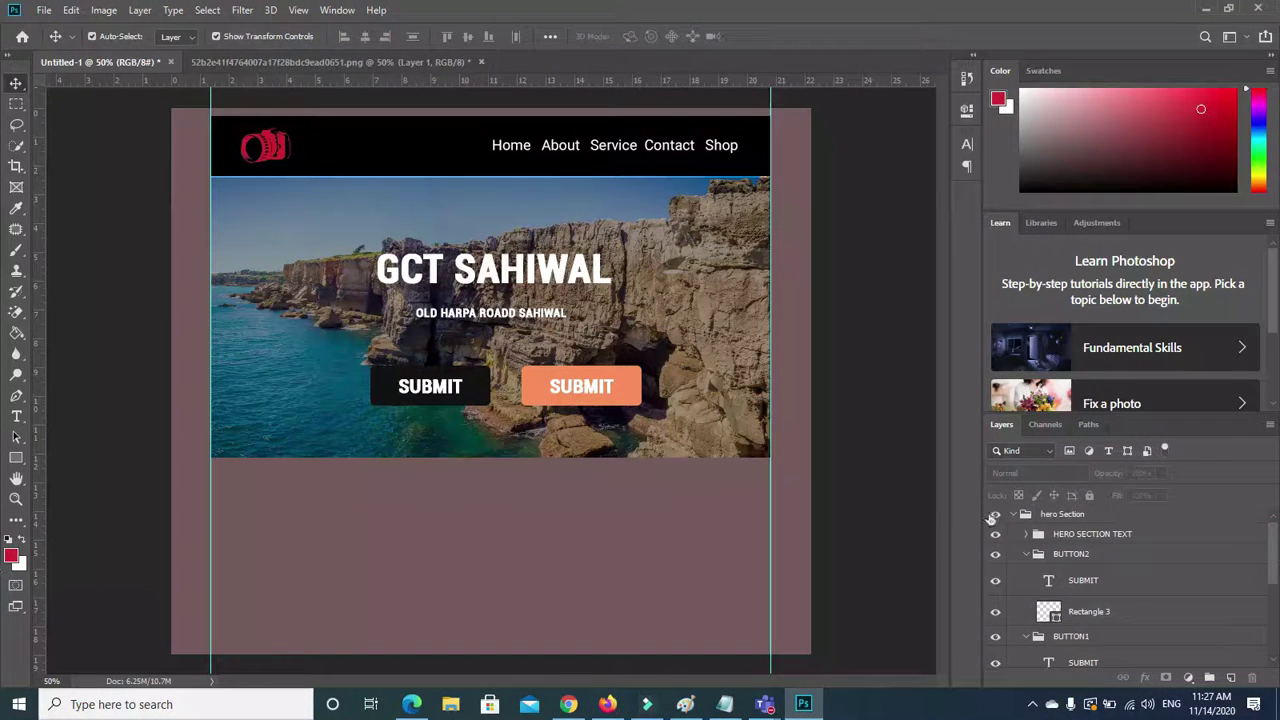
left_click(1027, 556)
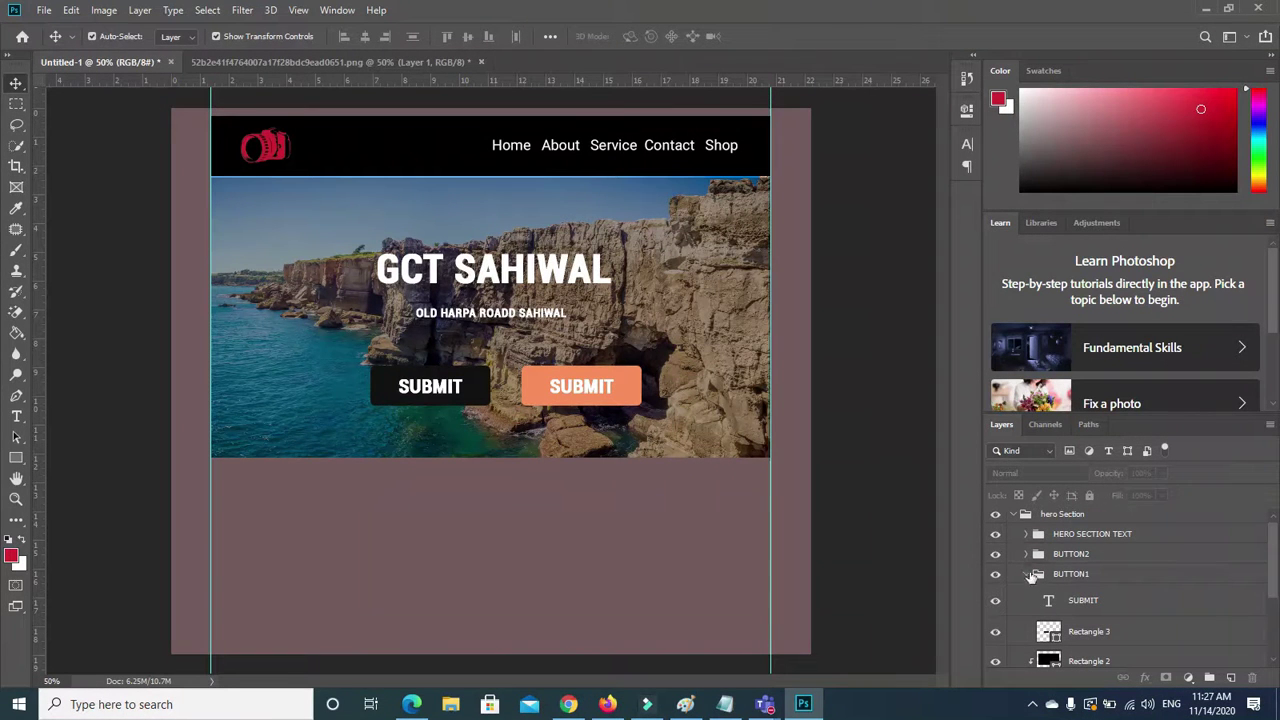
left_click(1027, 576)
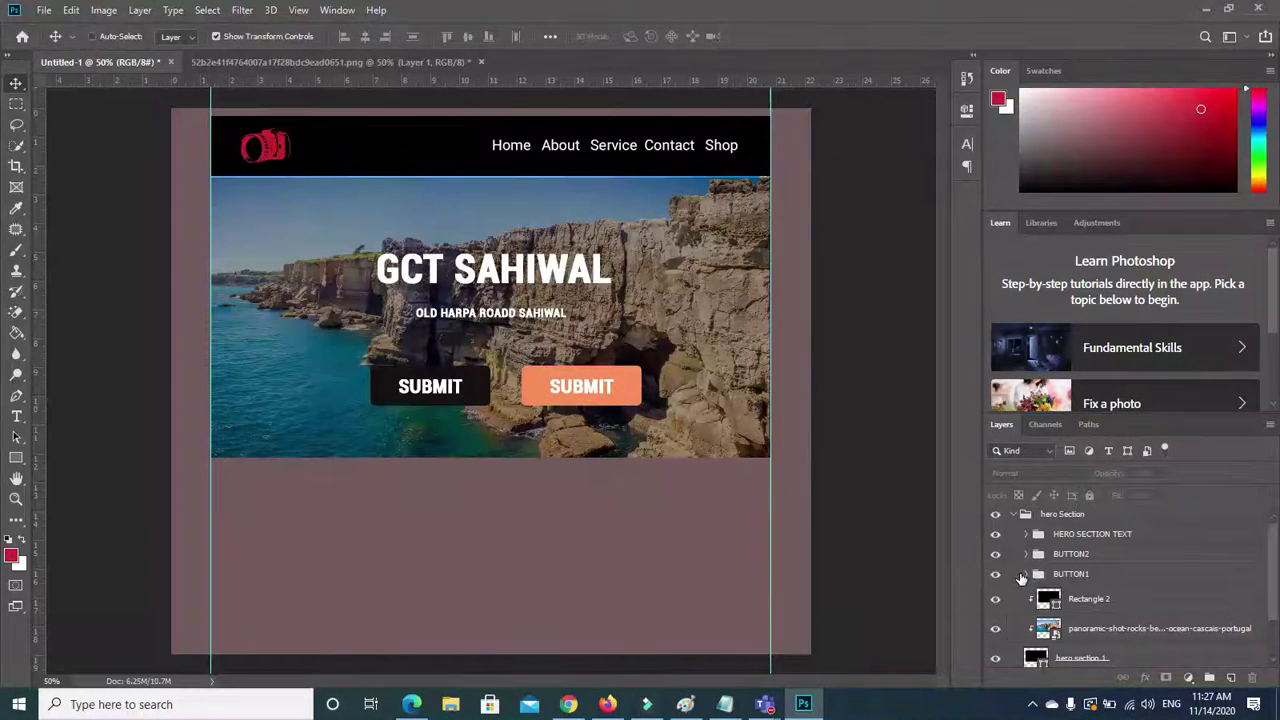
Move the BUTTON1 and BUTTON2 groups together slightly down and to the left beneath the subheading.
left_click(1020, 576)
left_click(1020, 553, "ctrl")
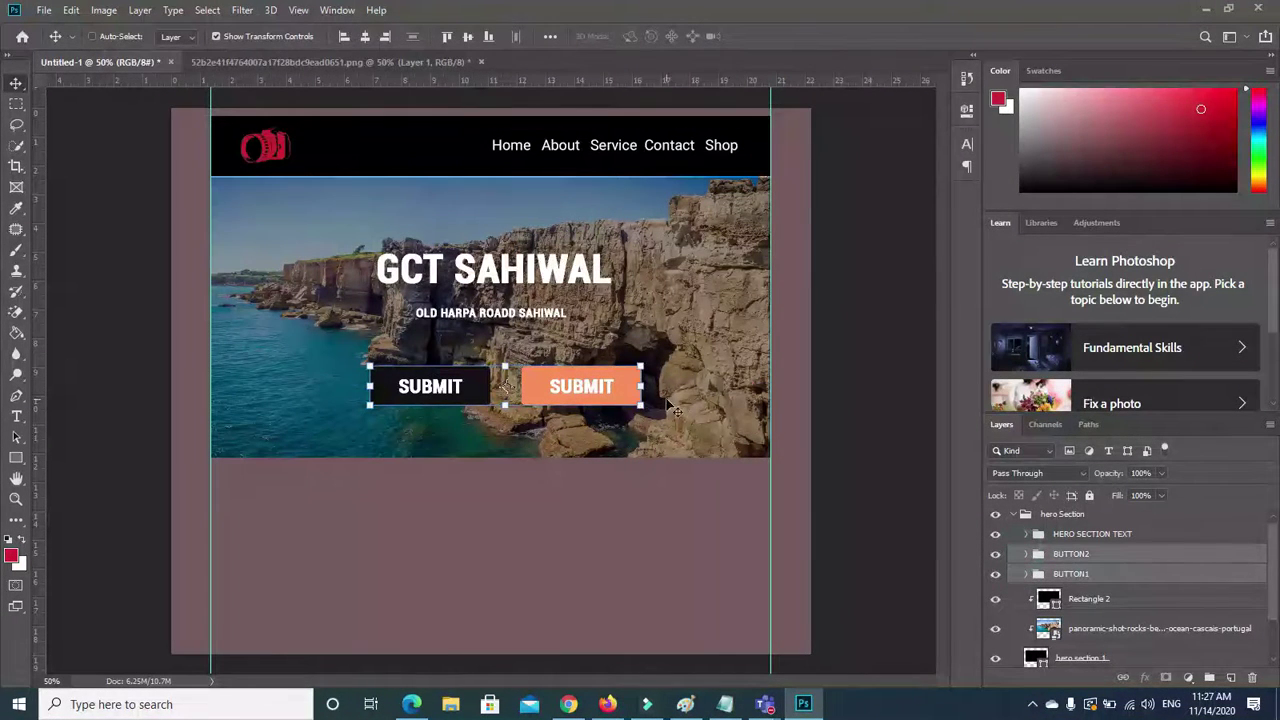
mouse_move(405, 392)
left_mouse_down()
mouse_move(383, 395)
mouse_move(386, 406)
left_mouse_up()
left_click(384, 494)
Narrow the orange button's rectangle slightly by pulling its right edge inward.
left_click(520, 410)
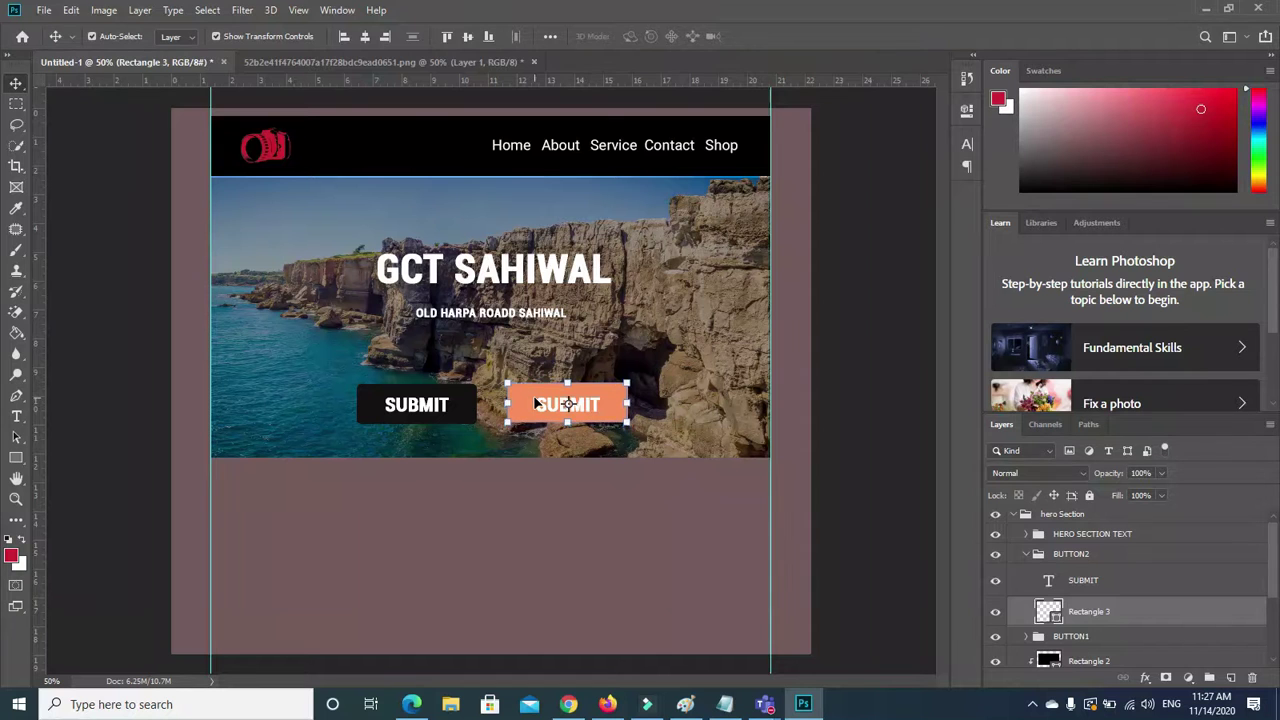
left_click(522, 543)
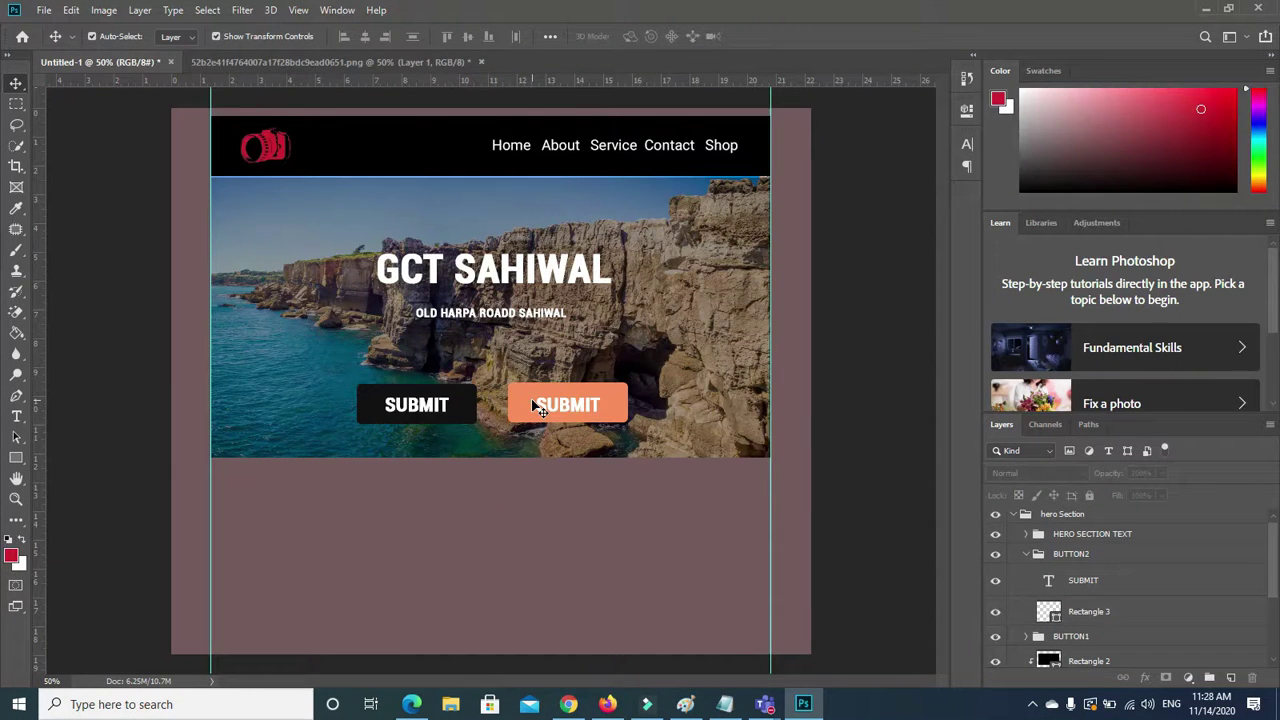
left_click(538, 408)
left_click(626, 421)
left_click_drag(626, 421, 615, 423)
left_click(548, 531)
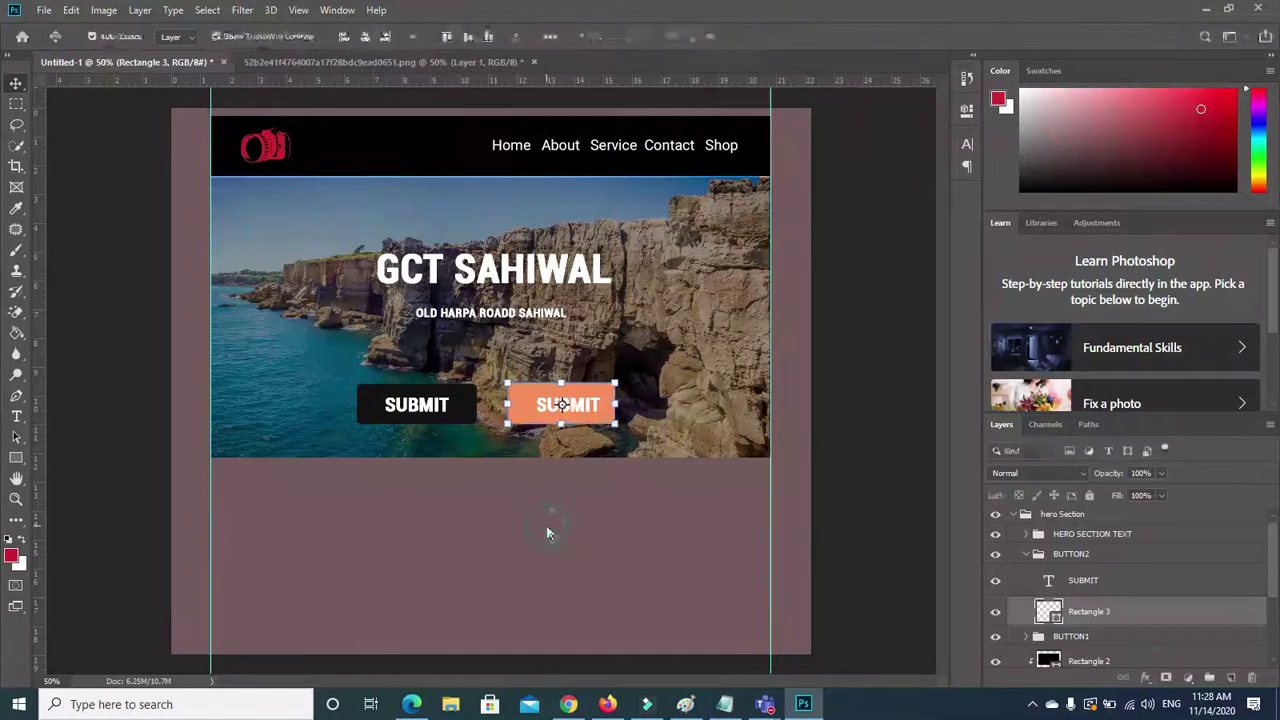
Shift the orange button's SUBMIT text slightly left to center it on the narrowed rectangle.
left_click(550, 410)
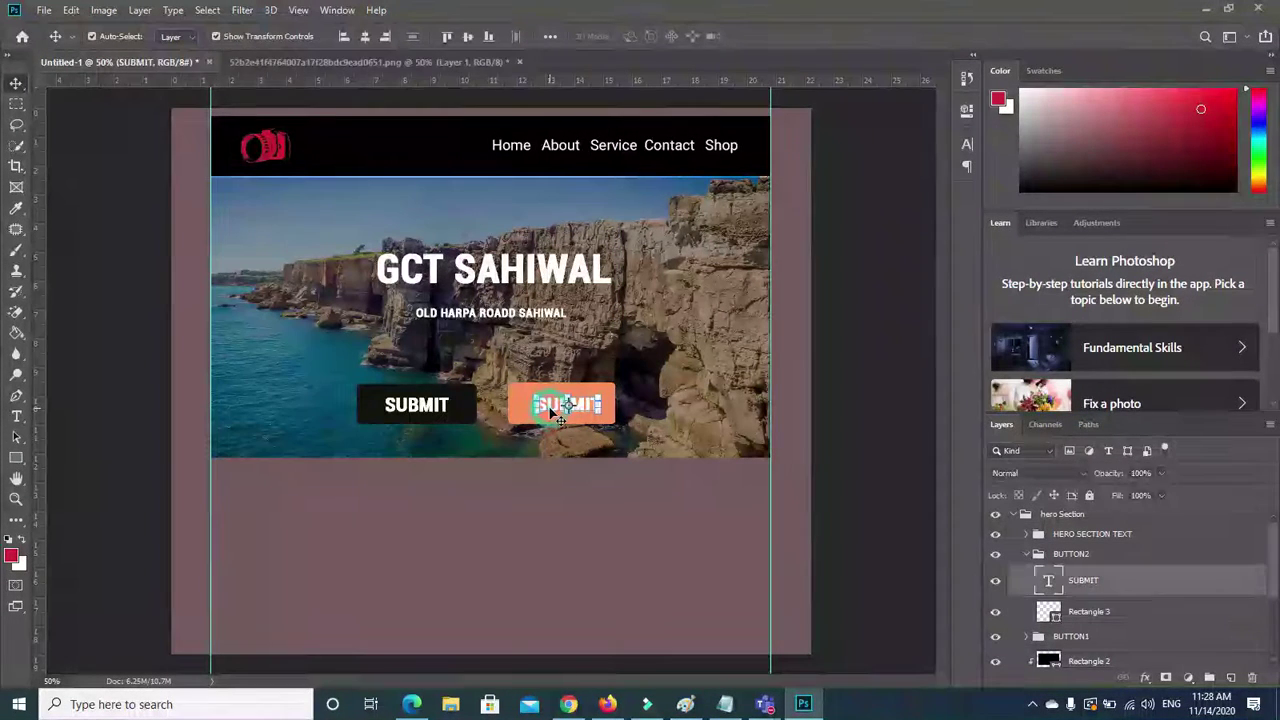
left_click_drag(550, 413, 542, 410)
left_click(465, 602)
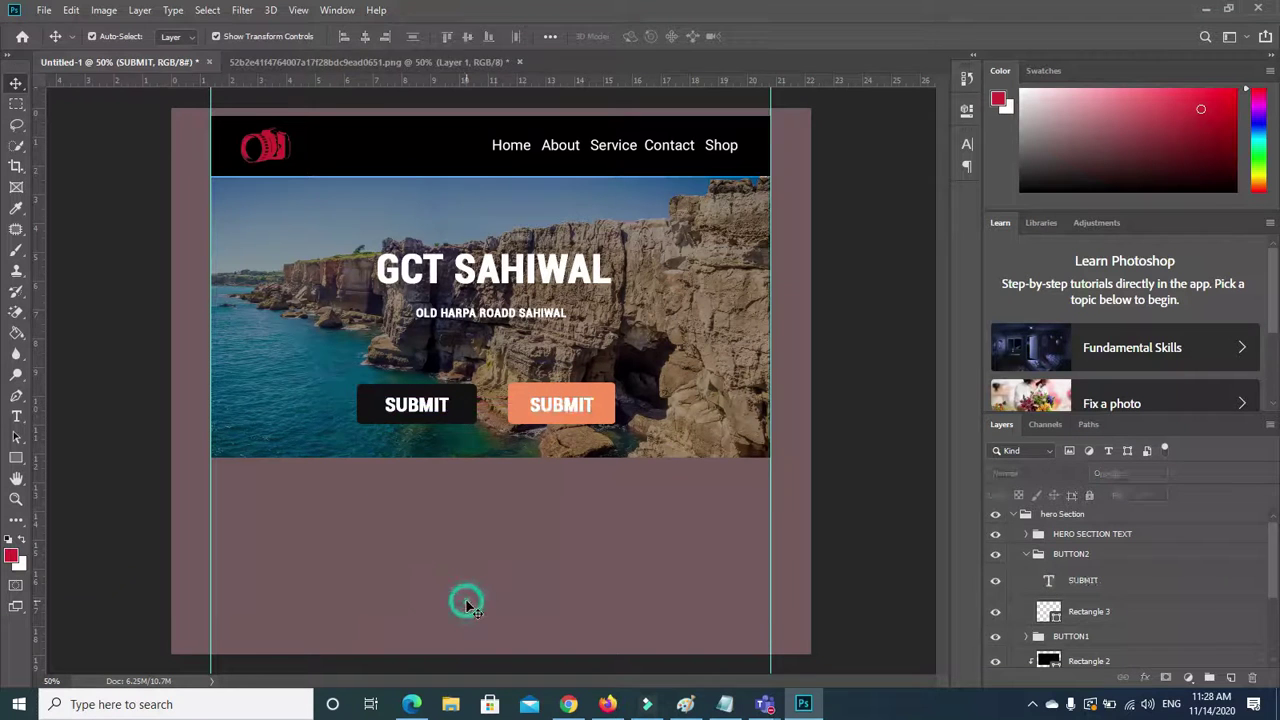
Trim the orange button's rectangle slightly from its top edge to match the black button, and recentre its SUBMIT text.
left_click(535, 424)
key("ctrl+t")
left_click_drag(561, 423, 561, 424)
left_click(443, 563)
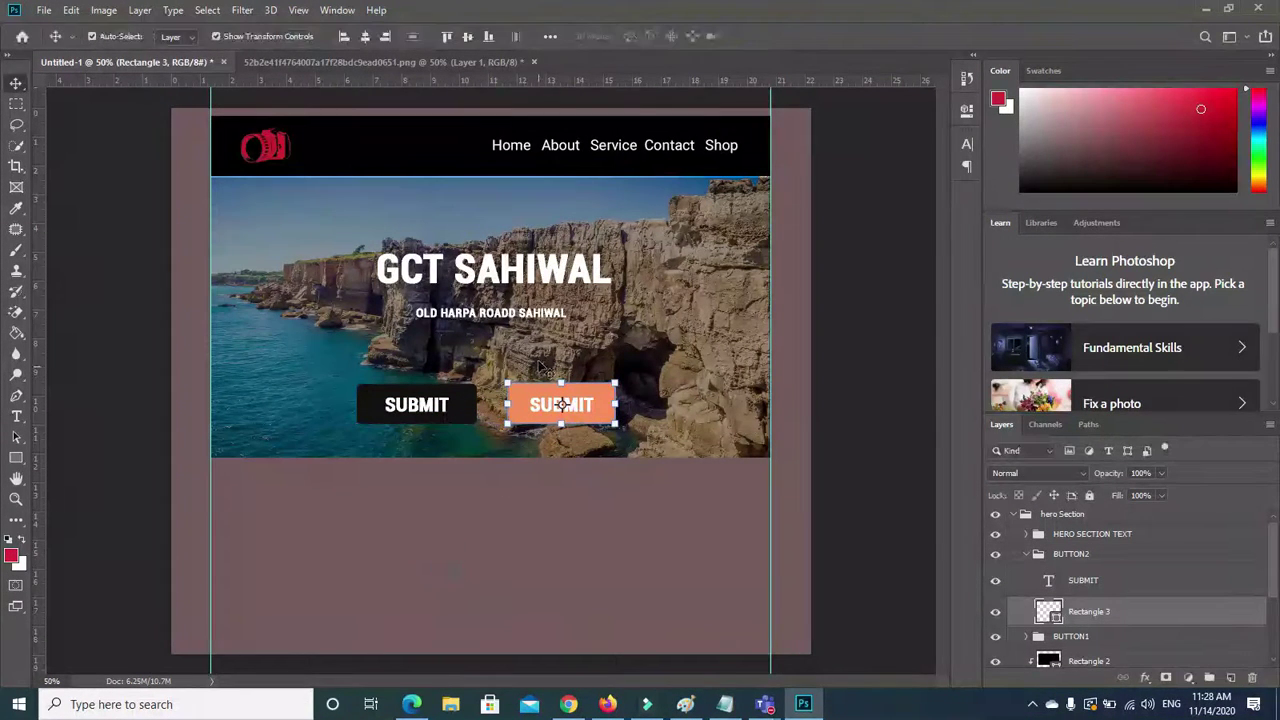
left_click_drag(560, 380, 560, 382)
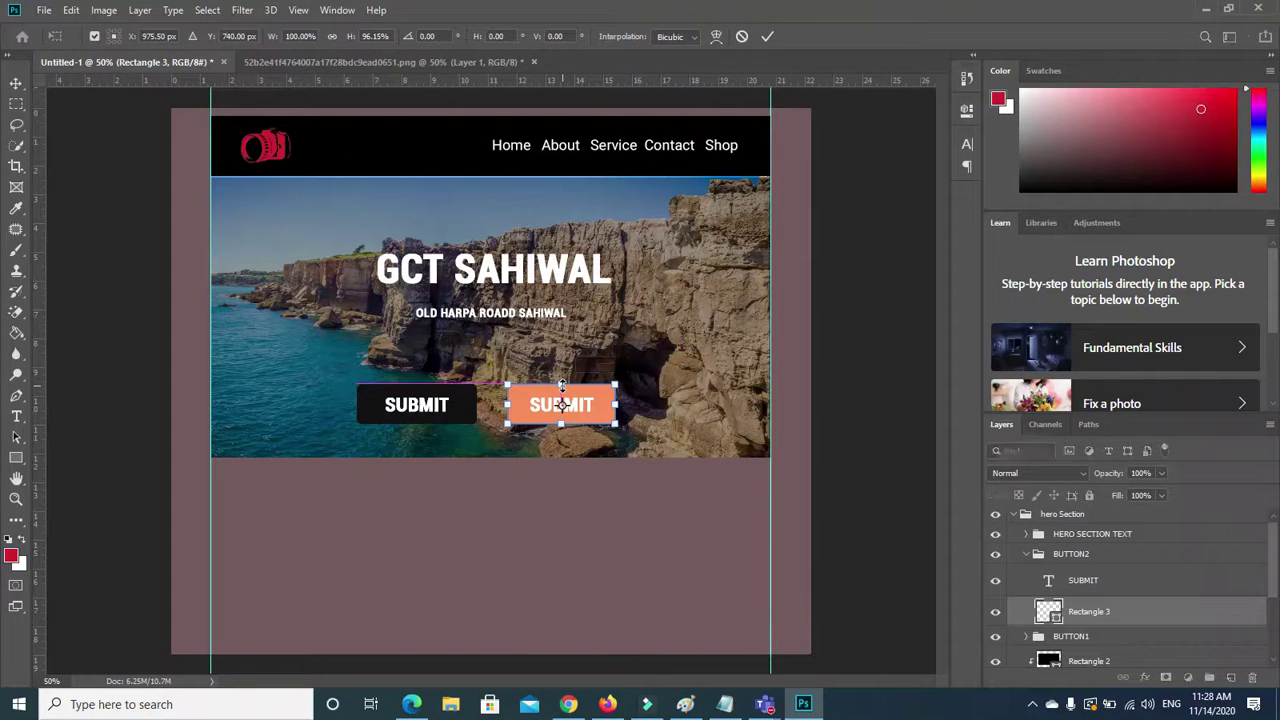
left_click(473, 539)
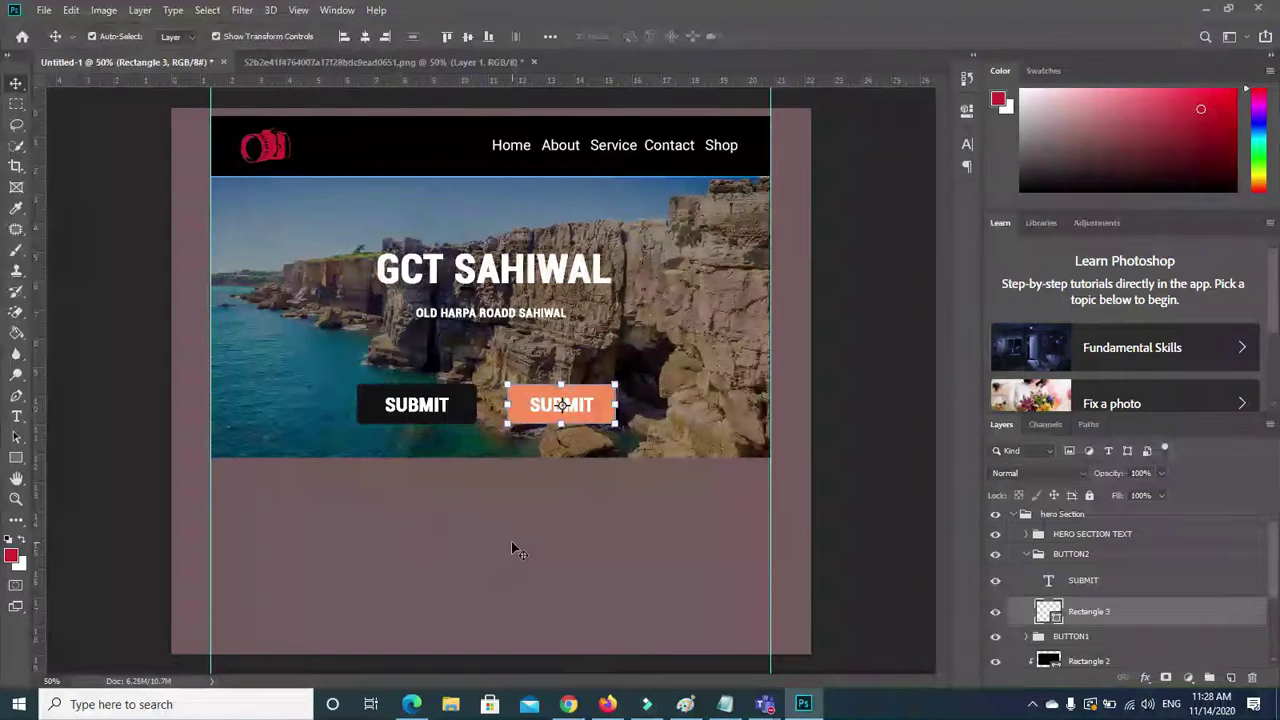
left_click(420, 536)
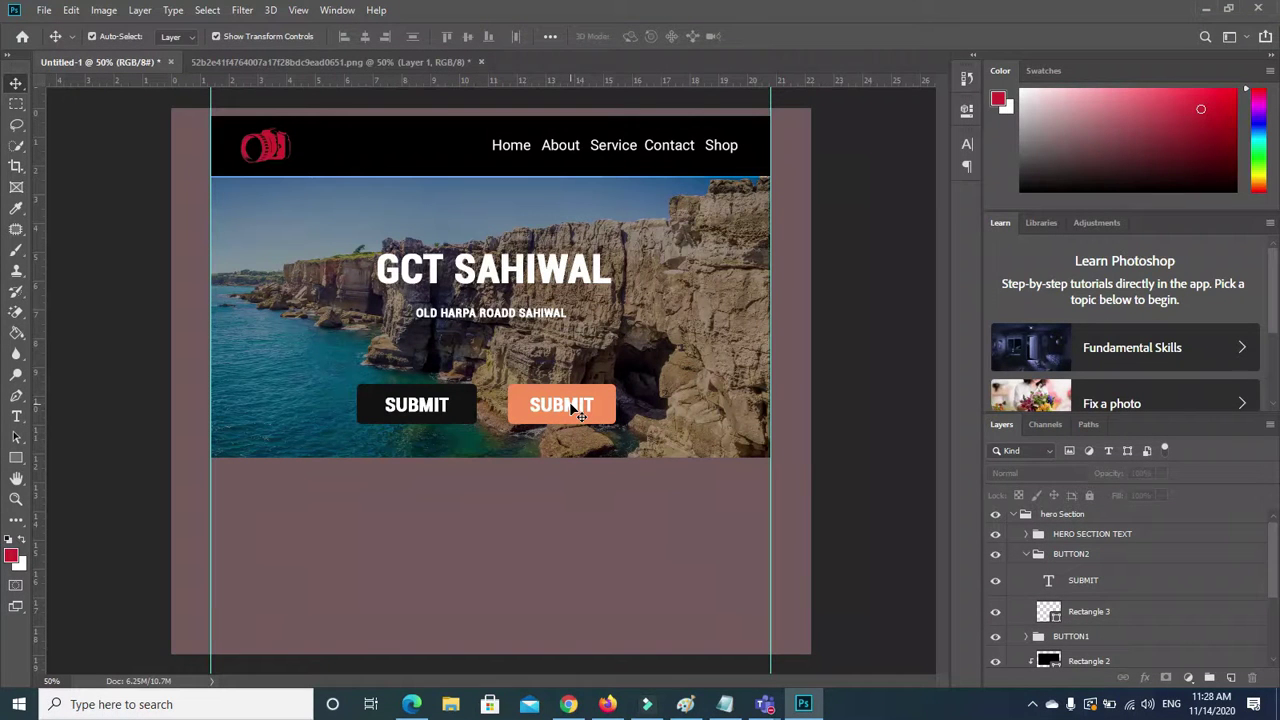
left_click_drag(578, 413, 565, 411)
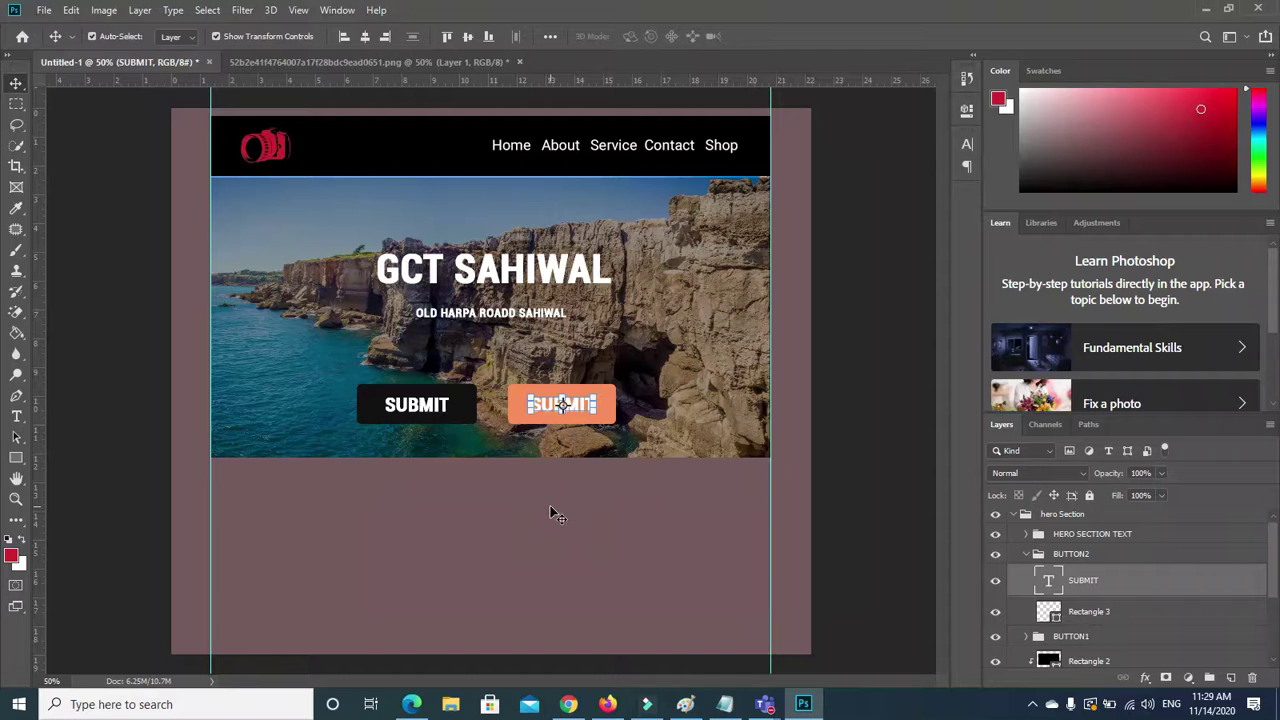
left_click(550, 508)
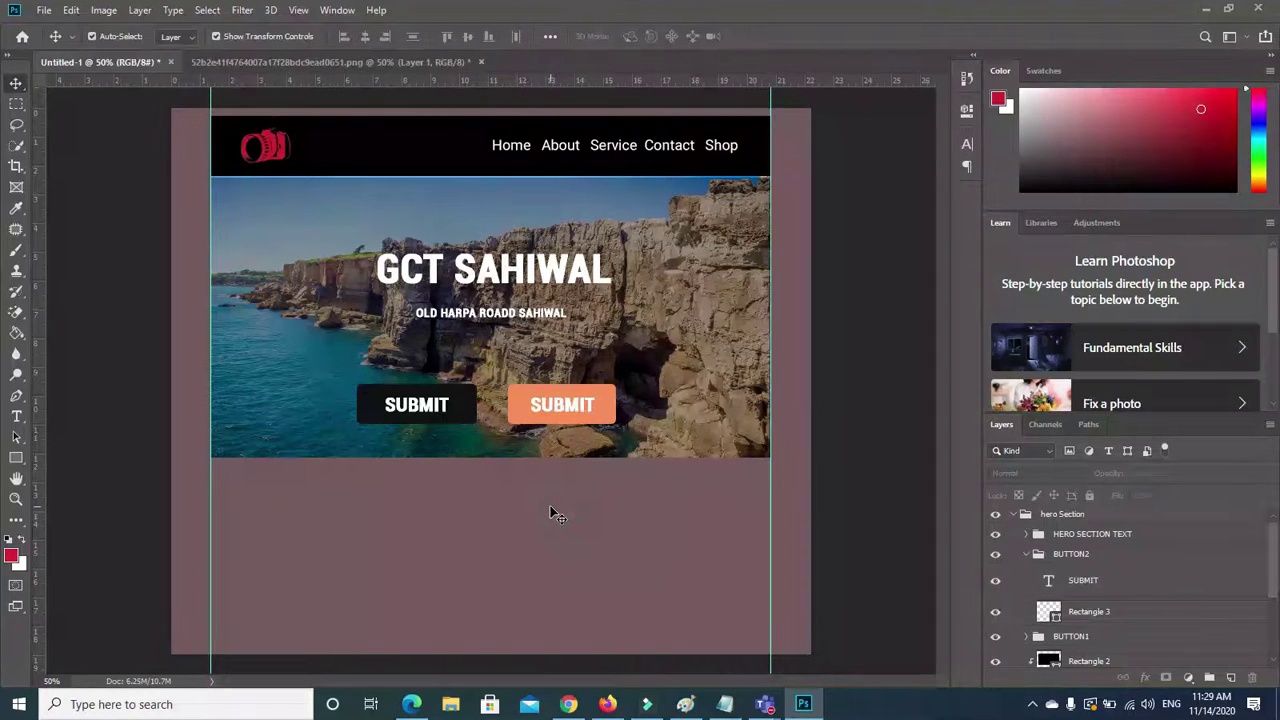
Replace the orange button's SUBMIT label with the text BUTTON.
double_click(550, 408)
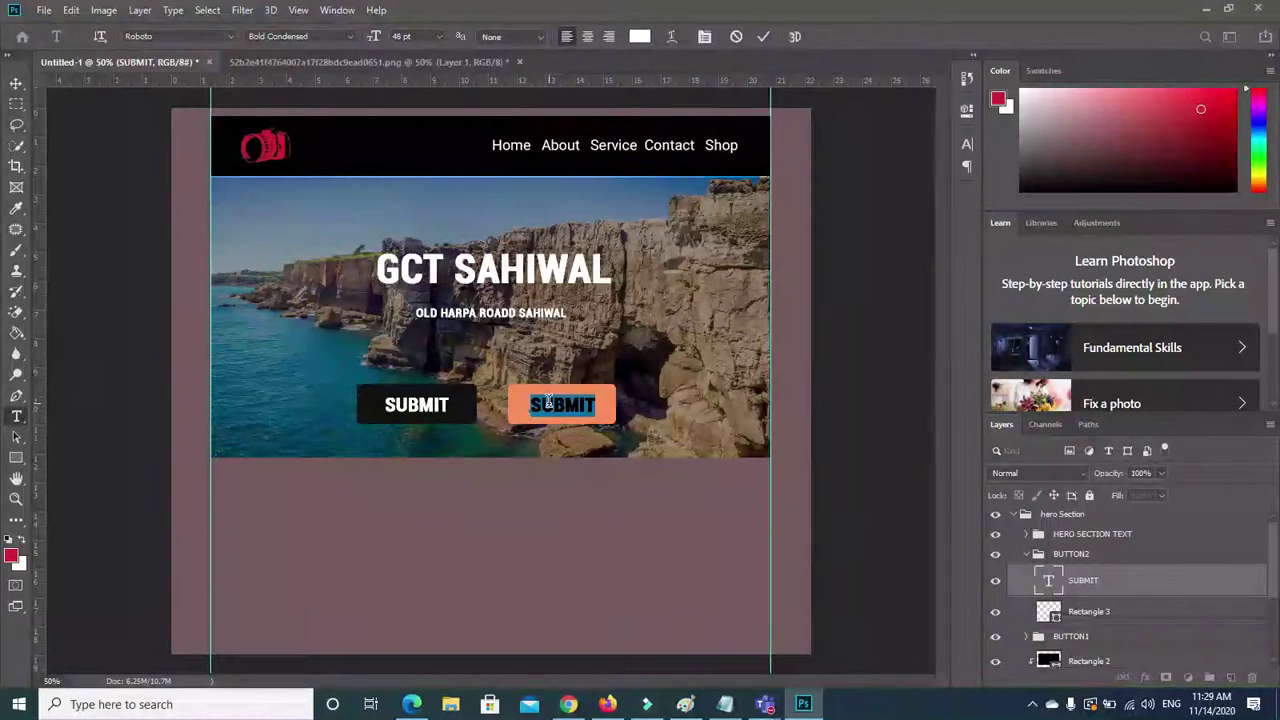
left_click(546, 403)
left_click_drag(530, 404, 610, 410)
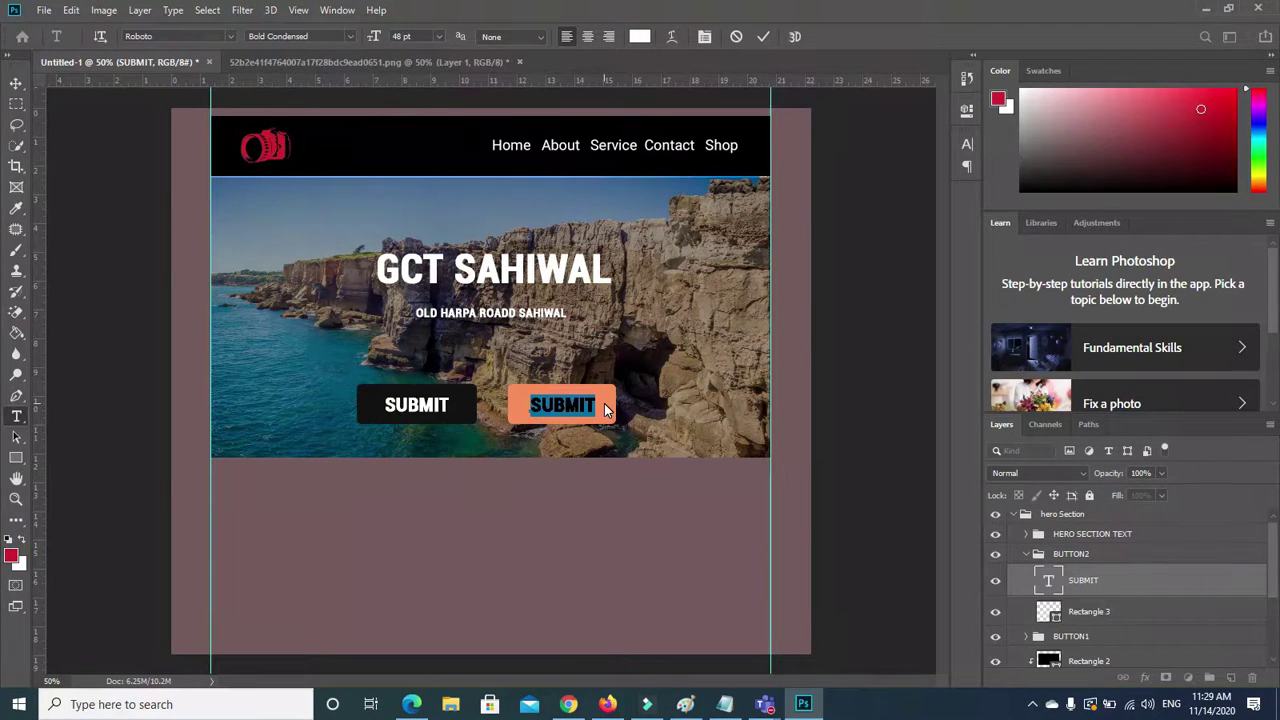
type("butto")
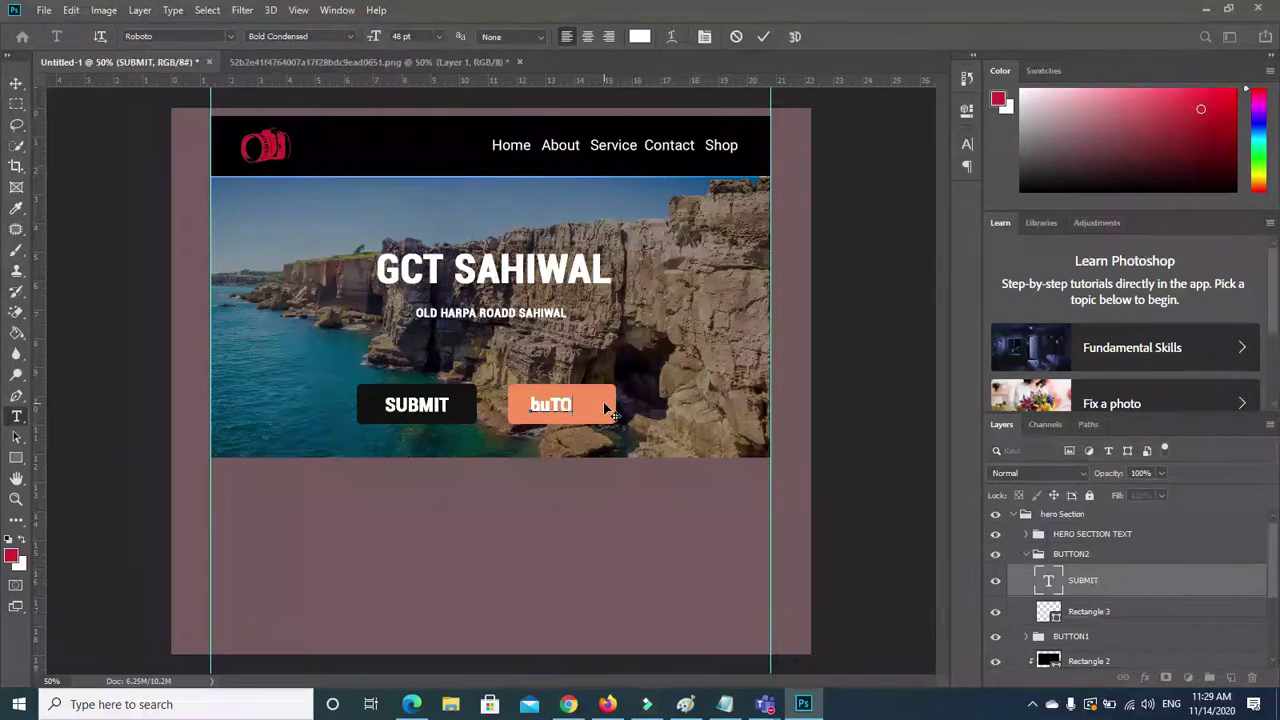
key("BackSpace")
key("BackSpace")
key("BackSpace")
key("BackSpace")
type("BUTTON")
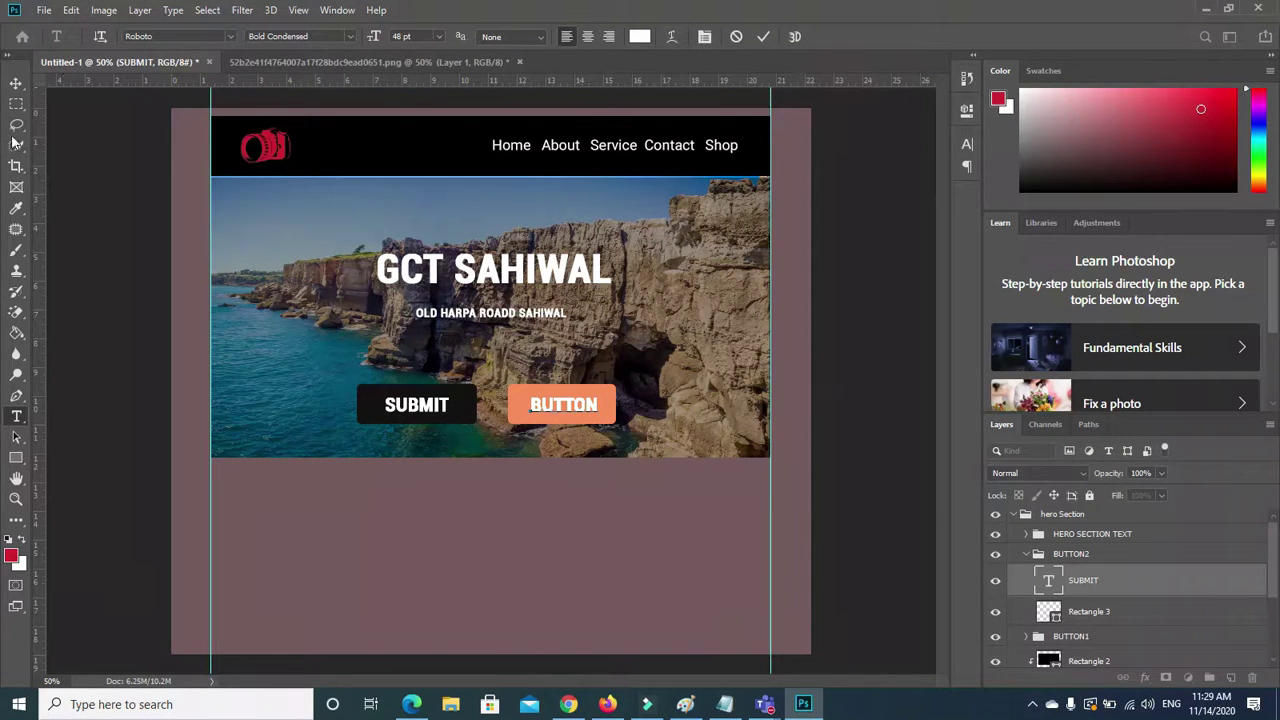
left_click(16, 458)
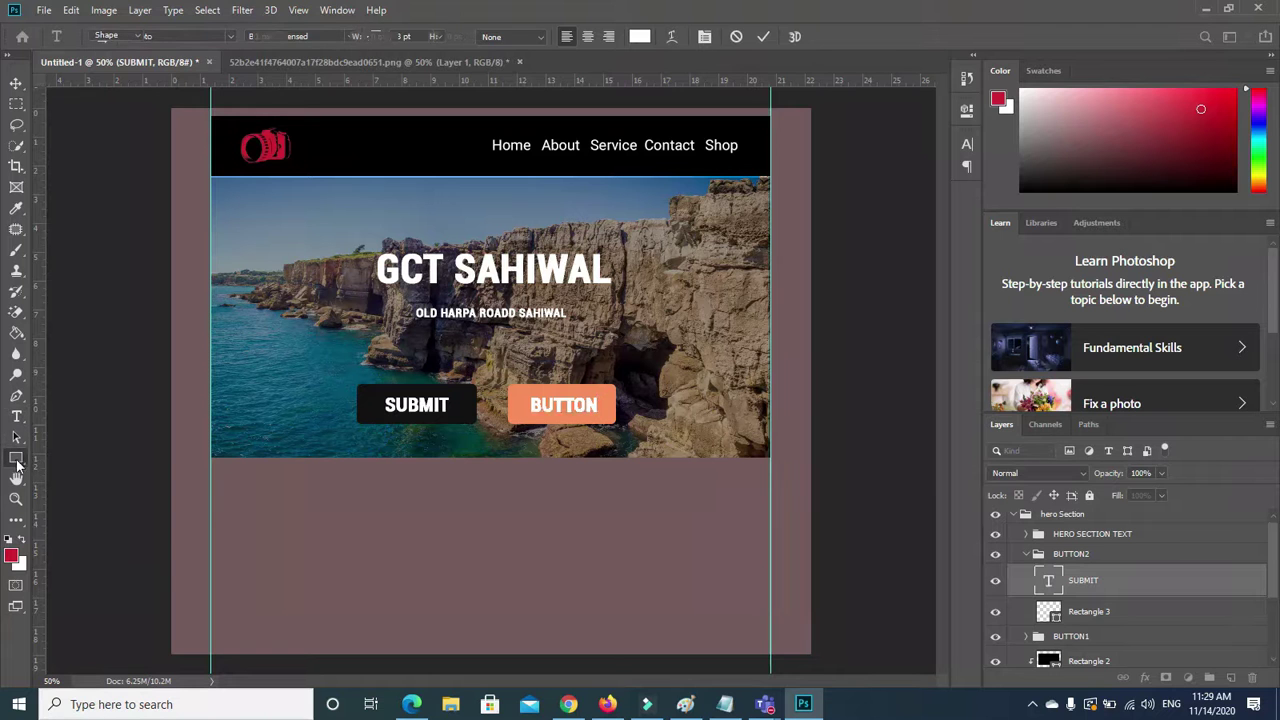
left_click(82, 488)
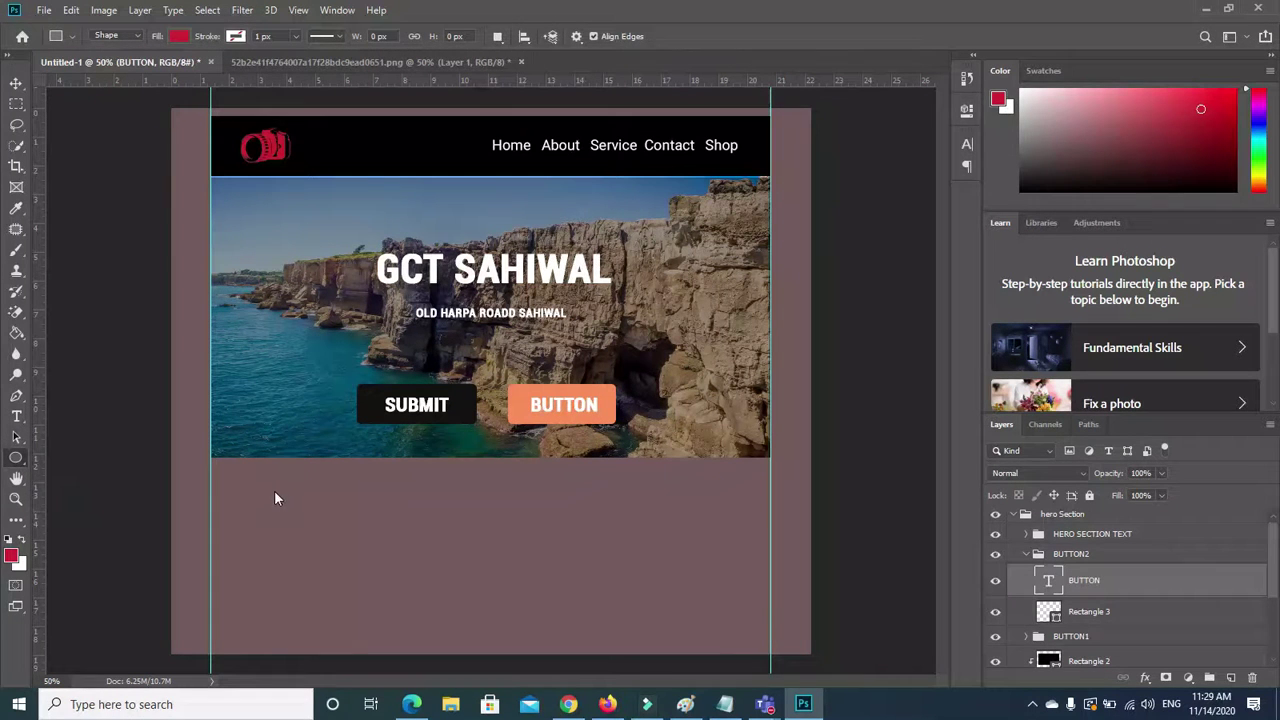
left_click_drag(333, 515, 379, 571)
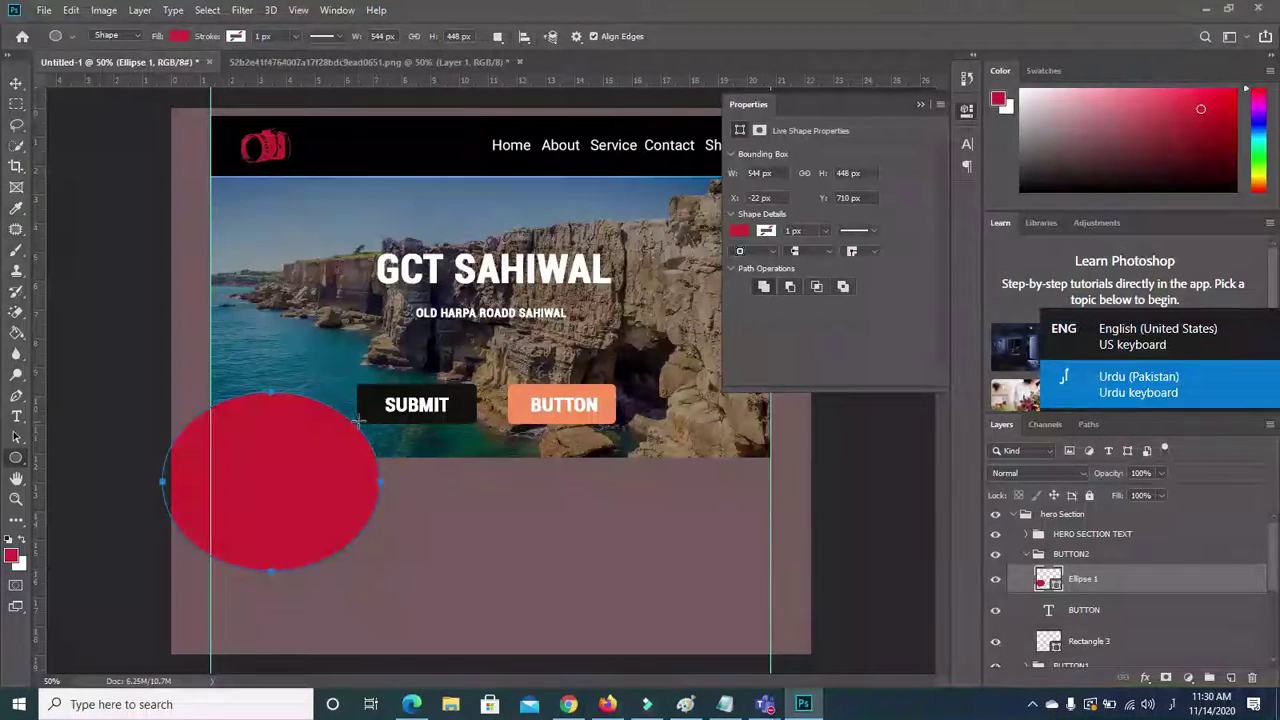
key("ctrl+z")
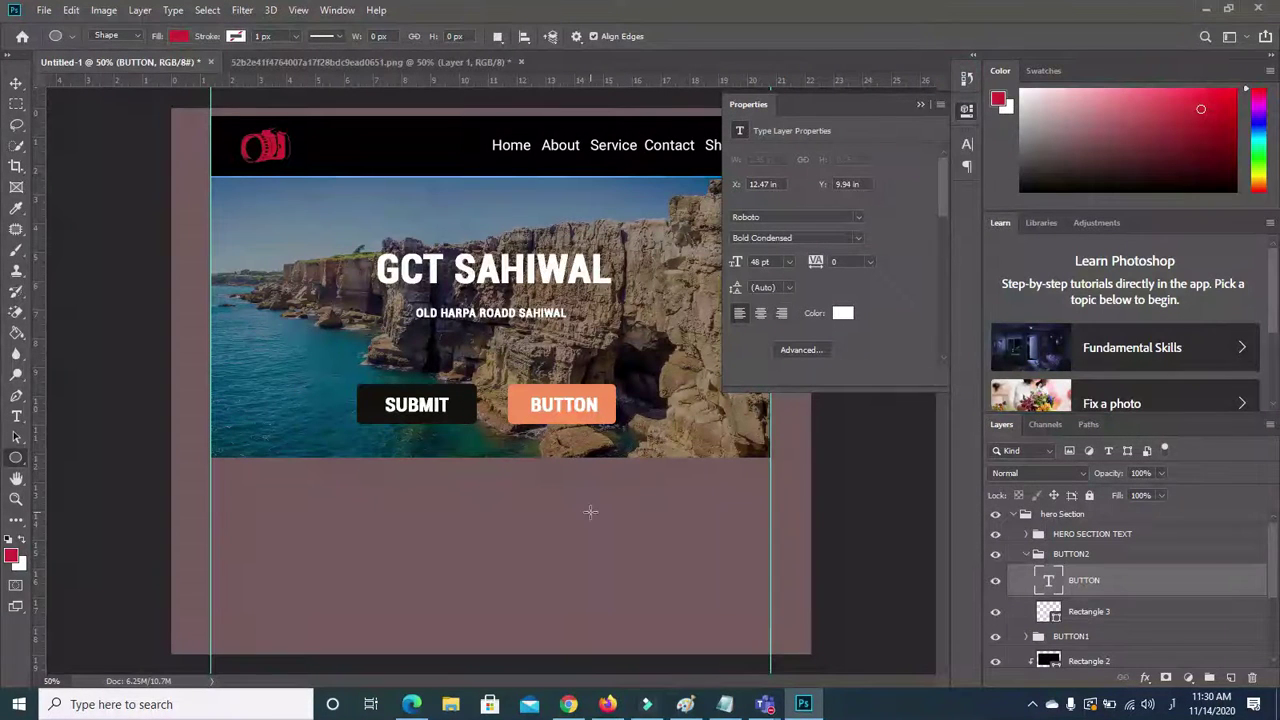
left_click(966, 78)
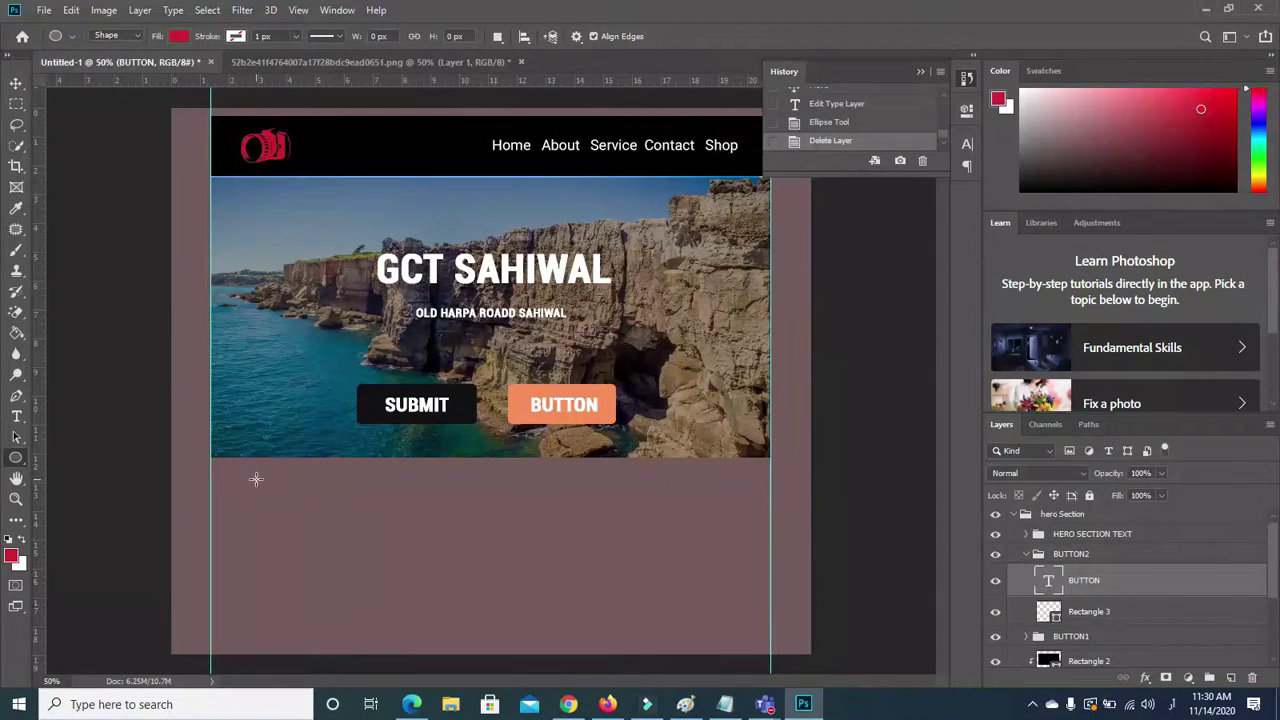
left_click_drag(256, 479, 400, 603)
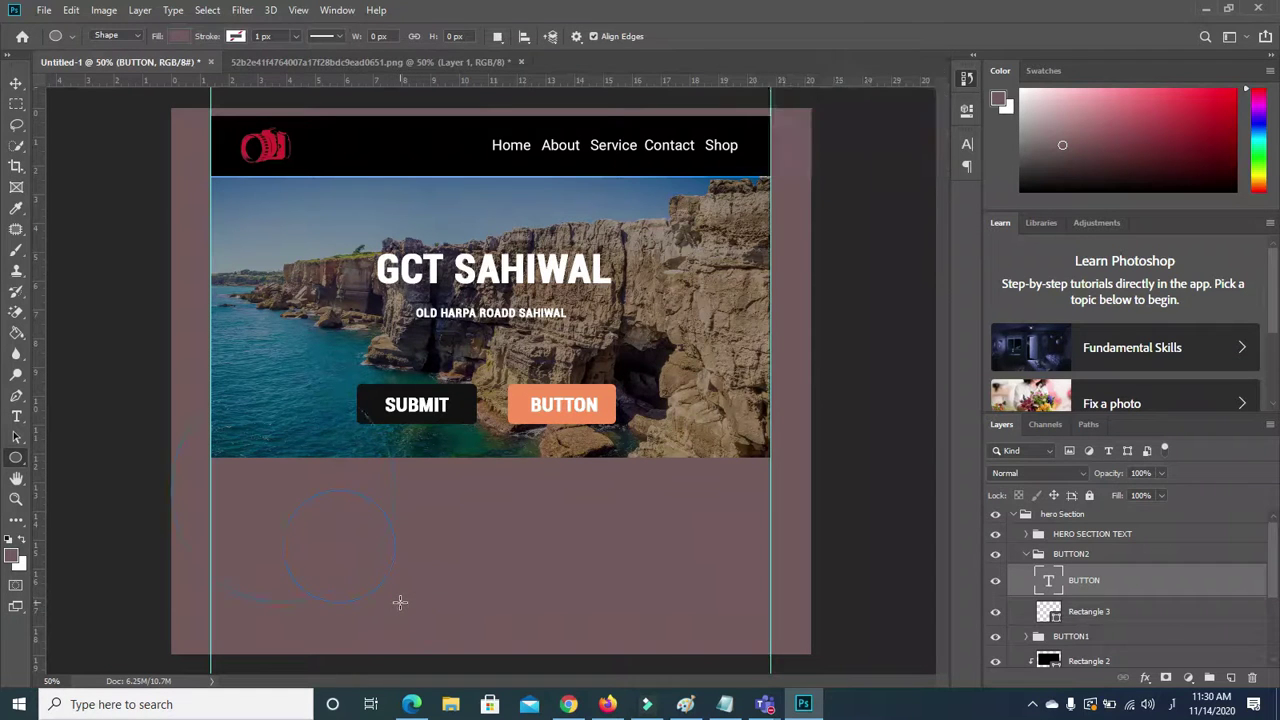
left_click(16, 83)
left_click_drag(338, 552, 390, 625)
key("ctrl+z")
key("ctrl+z")
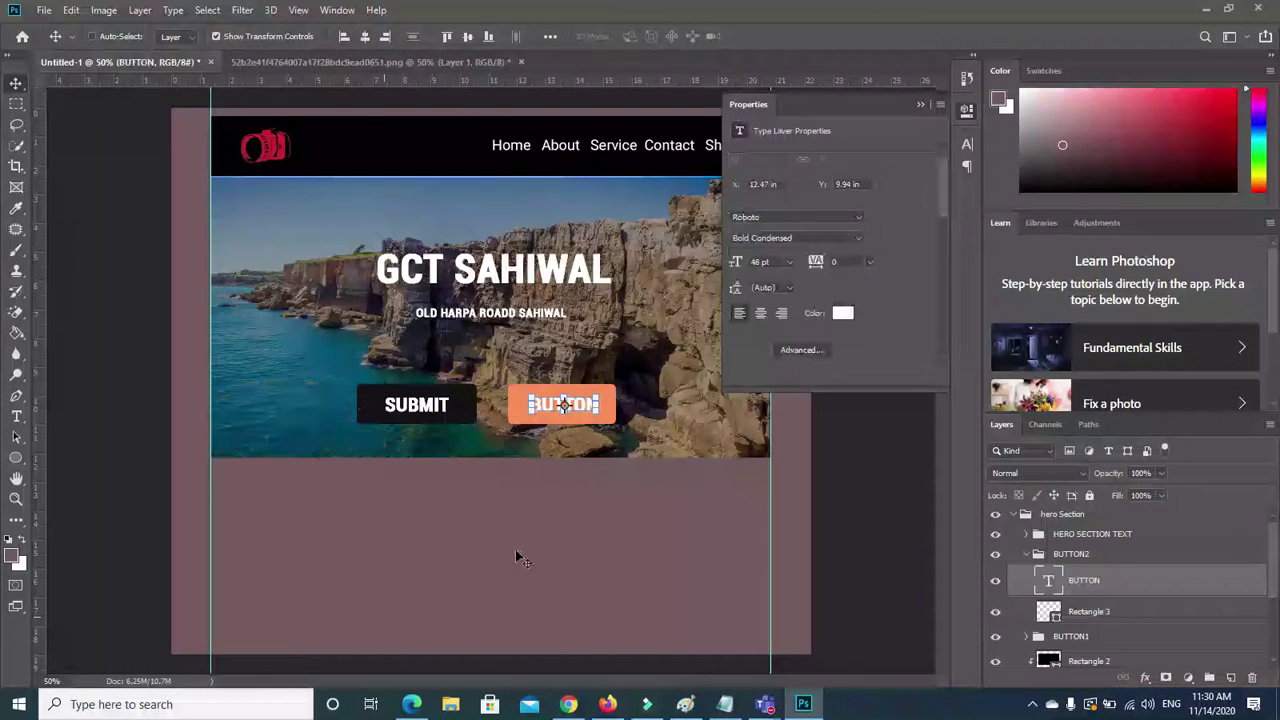
left_click(928, 104)
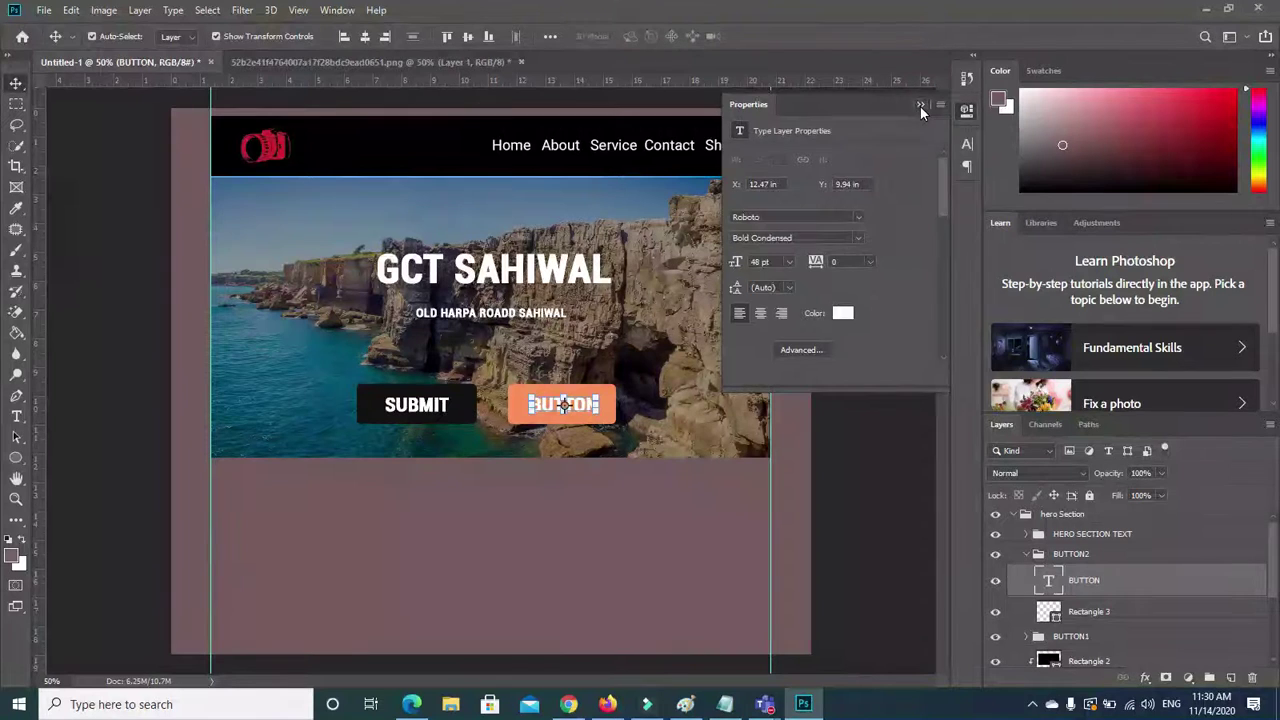
left_click(966, 78)
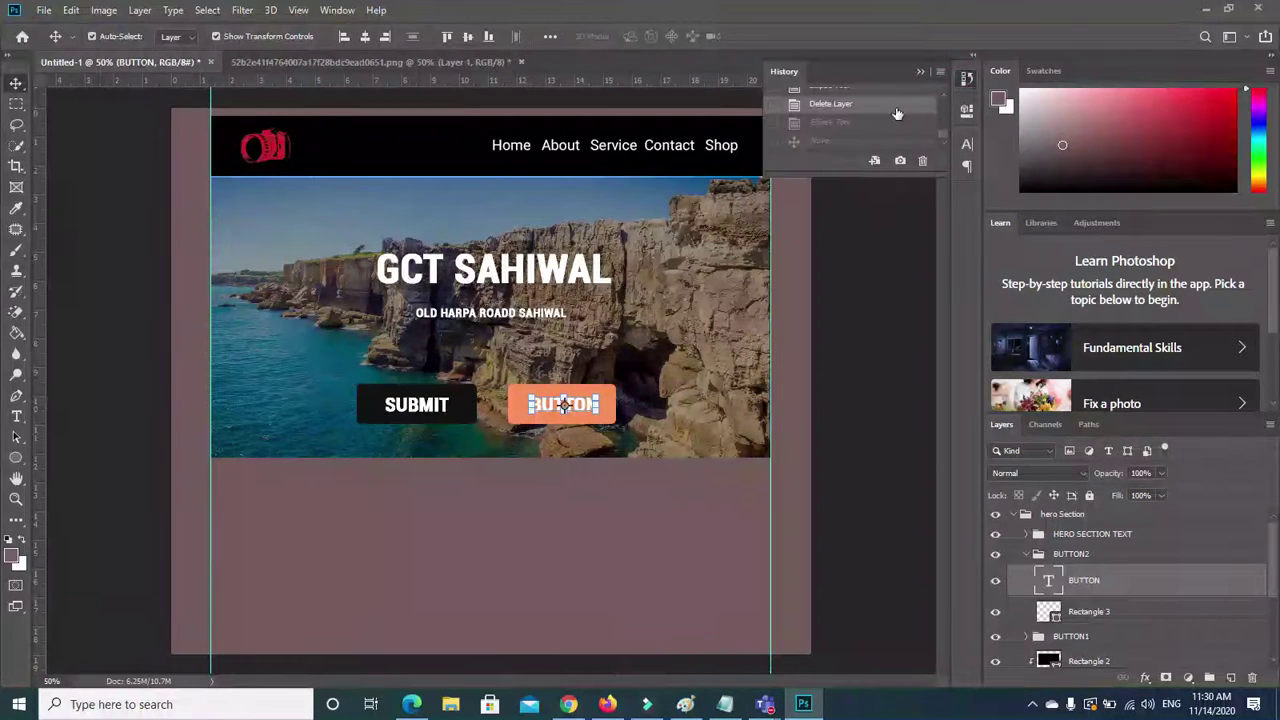
Create a 400 by 300 px rectangle above the collapsed hero Section group and move it to about X 135 px, Y 825 px.
left_click(13, 466)
left_click(62, 462)
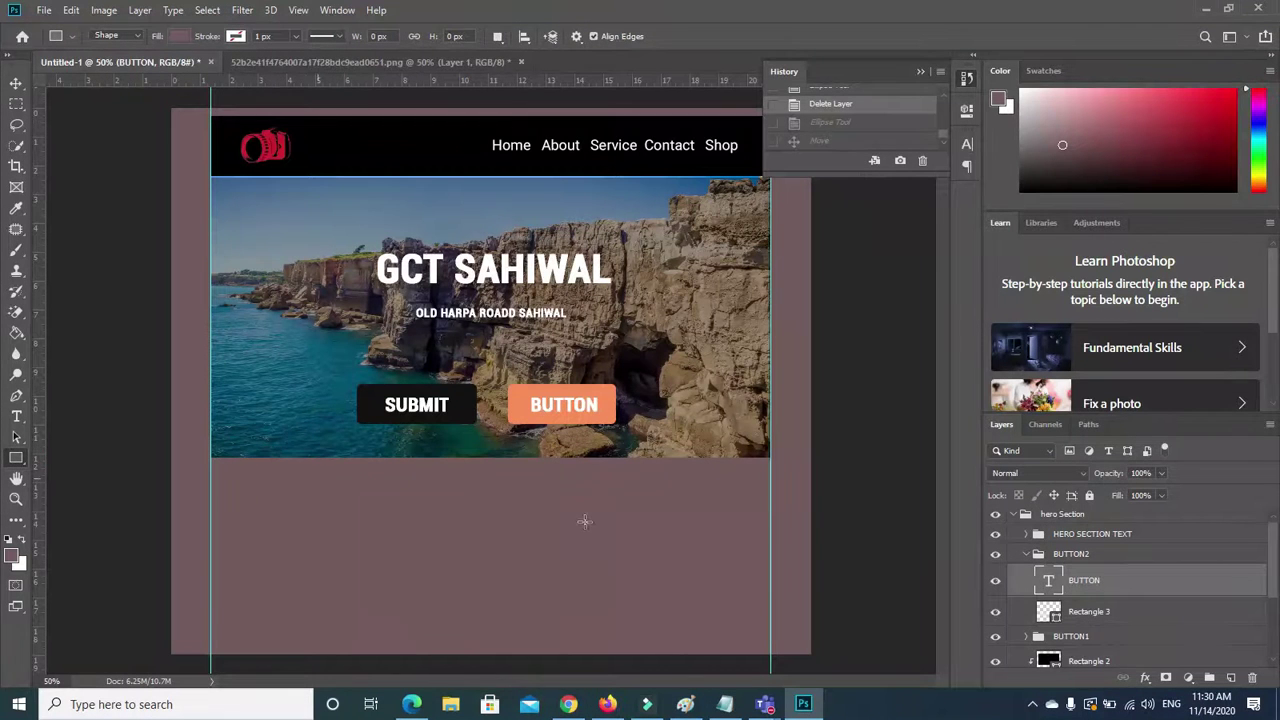
left_click(1016, 515)
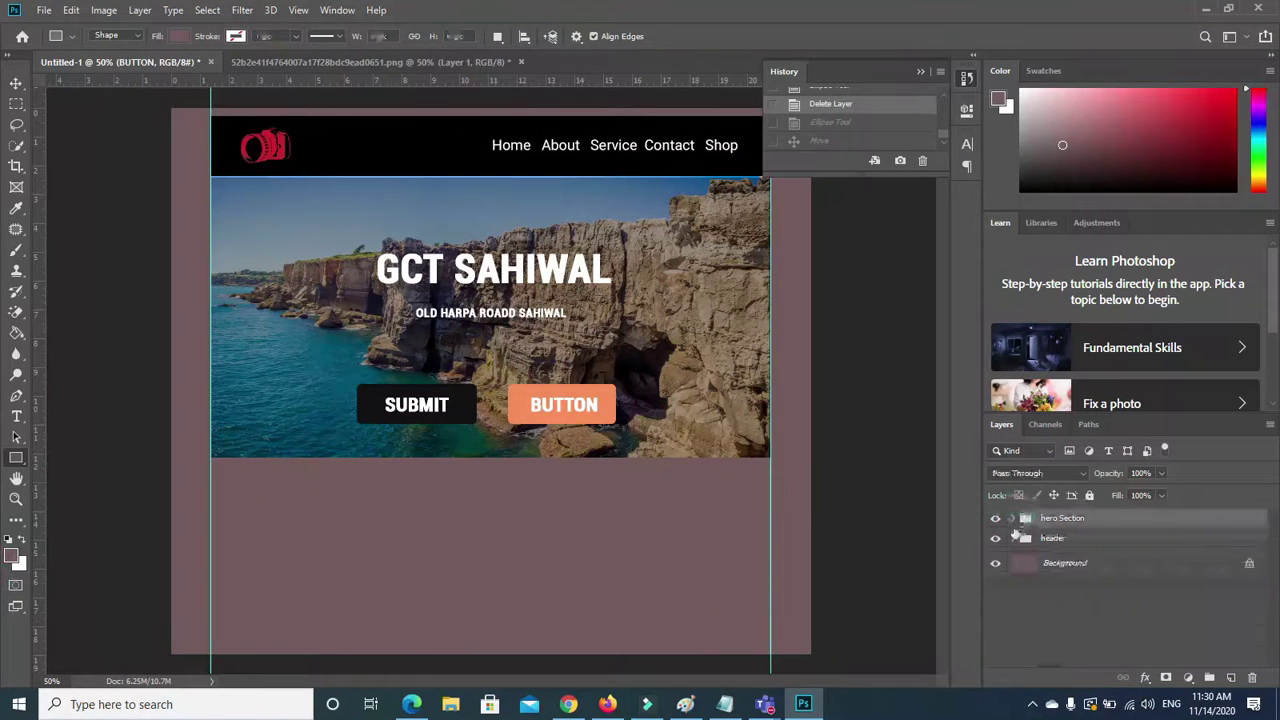
left_click(265, 484)
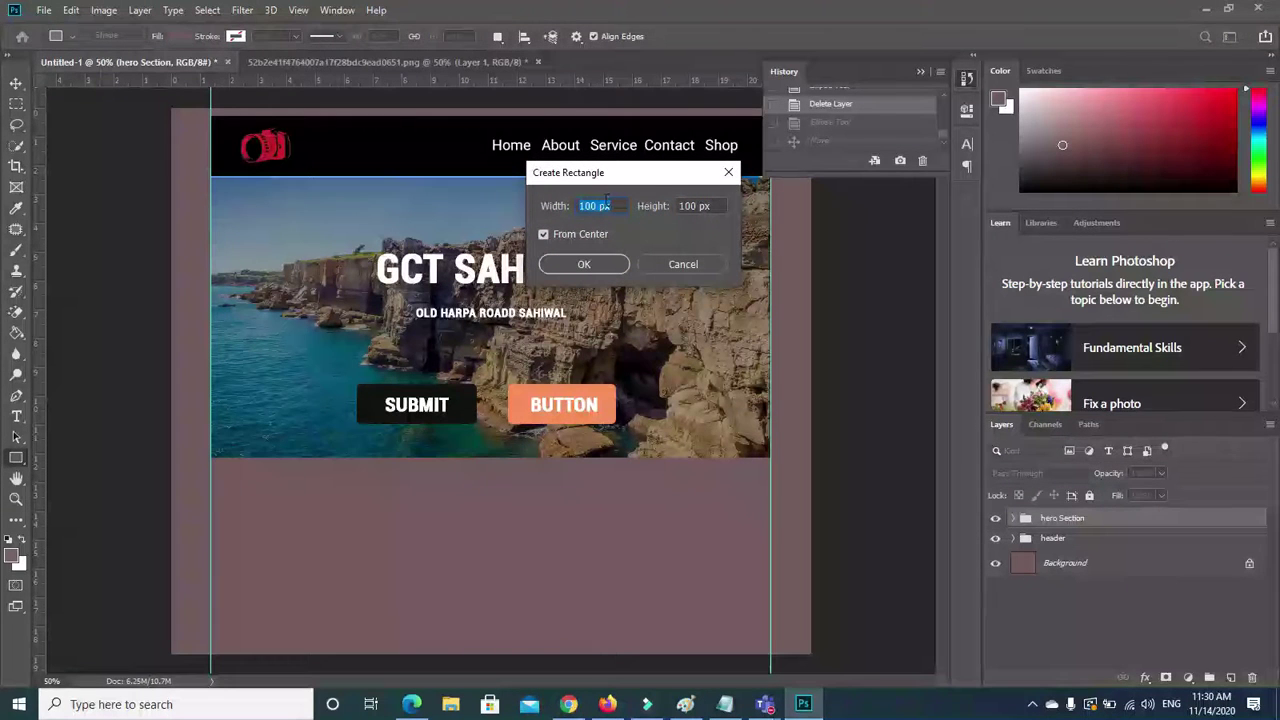
left_click(587, 206)
key("BackSpace")
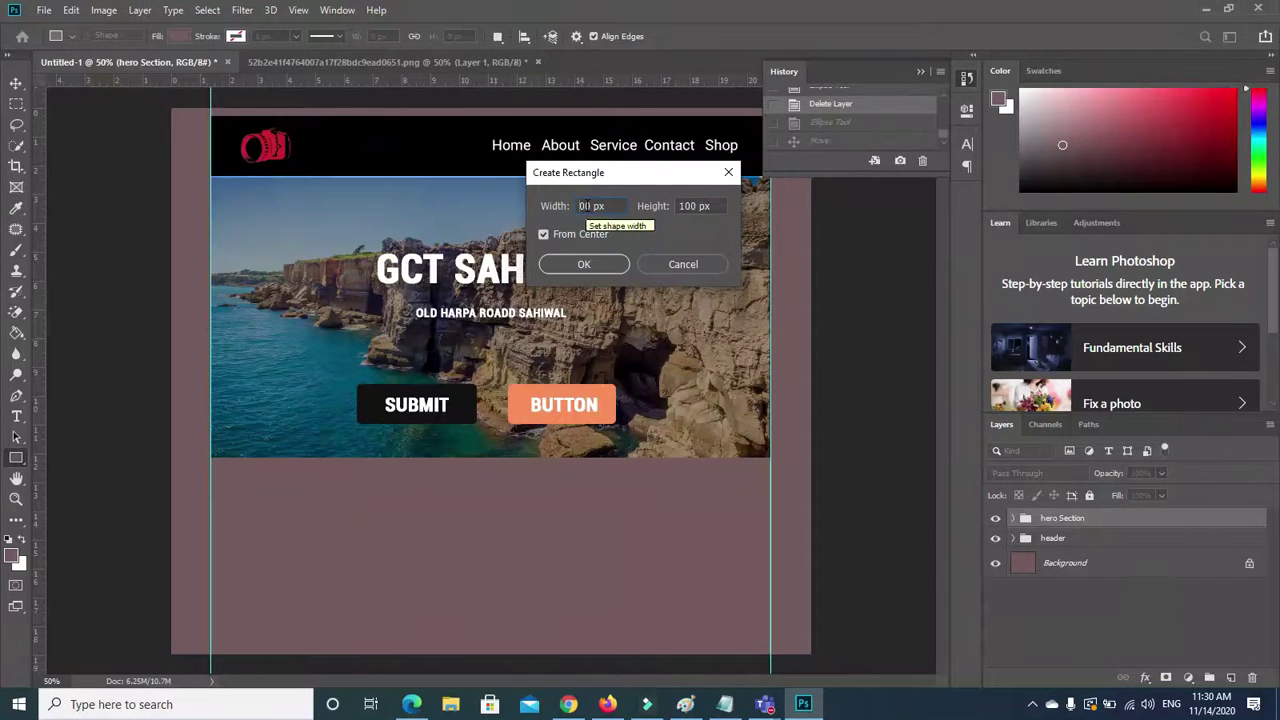
type("3")
left_click(683, 206)
key("BackSpace")
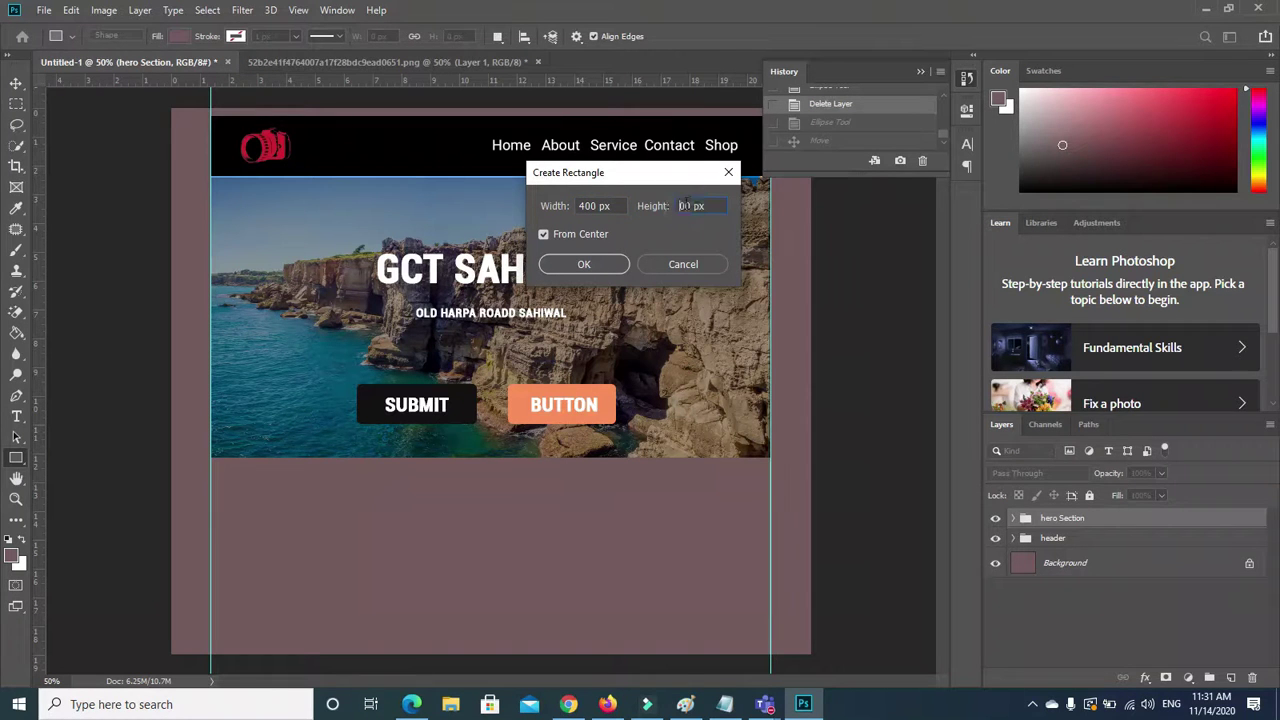
type("3")
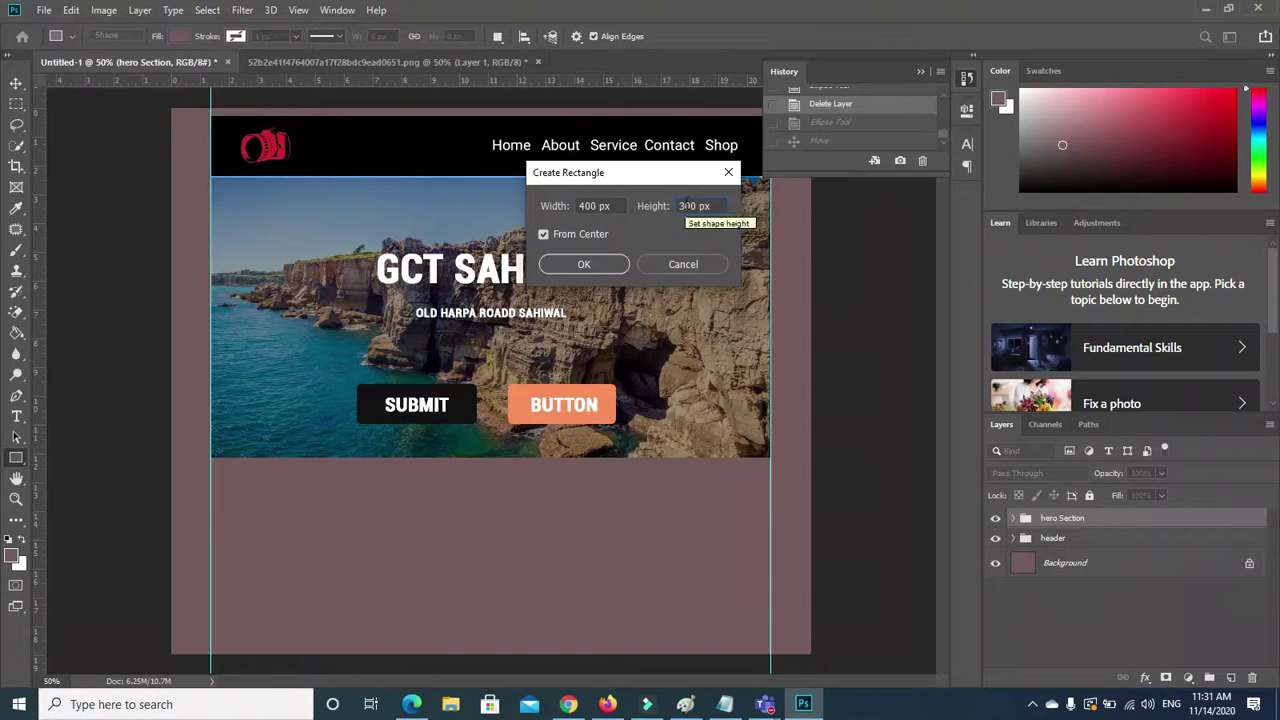
left_click(580, 261)
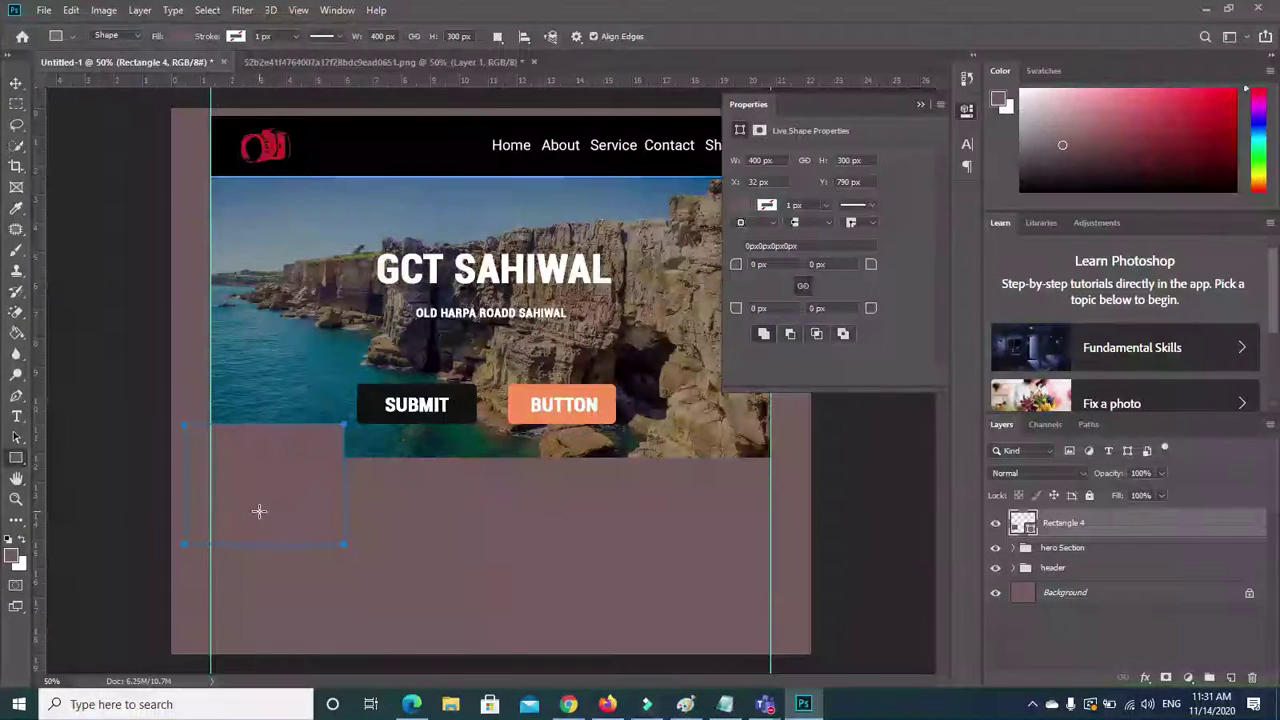
left_click(15, 83)
left_click_drag(239, 513, 288, 536)
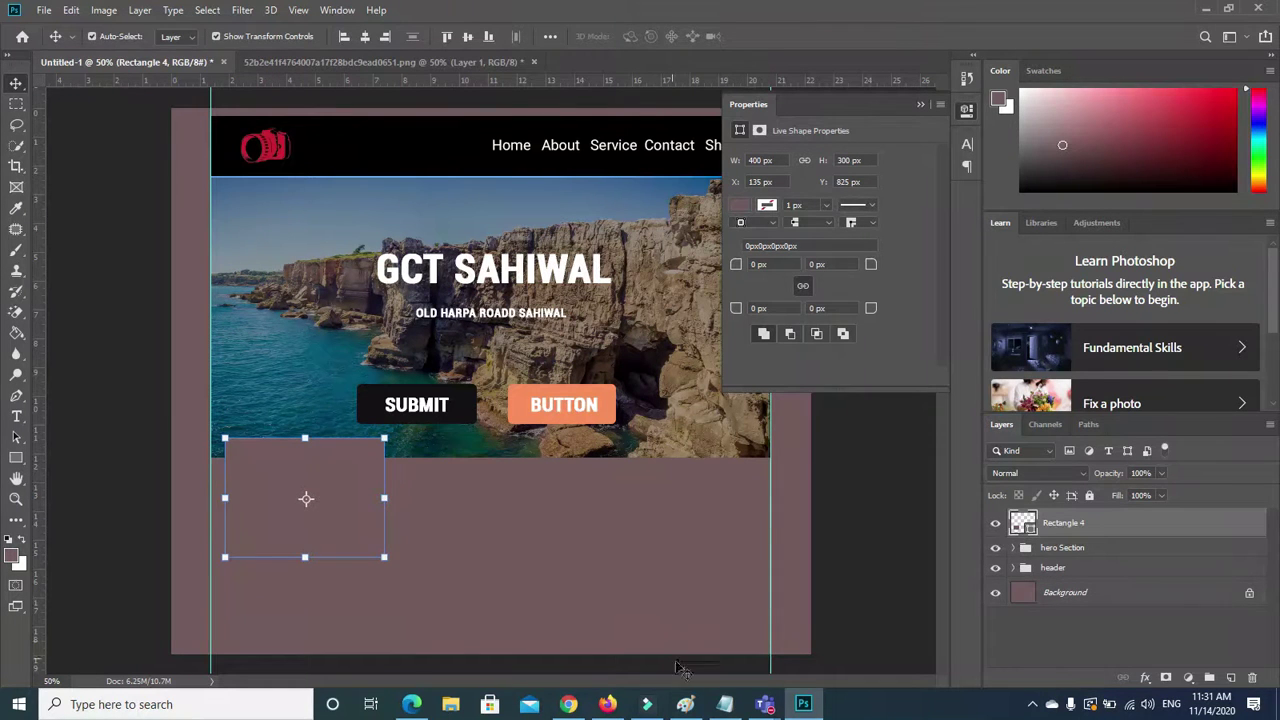
Place the index image from the desktop into the Photoshop page below the hero section and clip it to the new rectangle.
left_click(1205, 12)
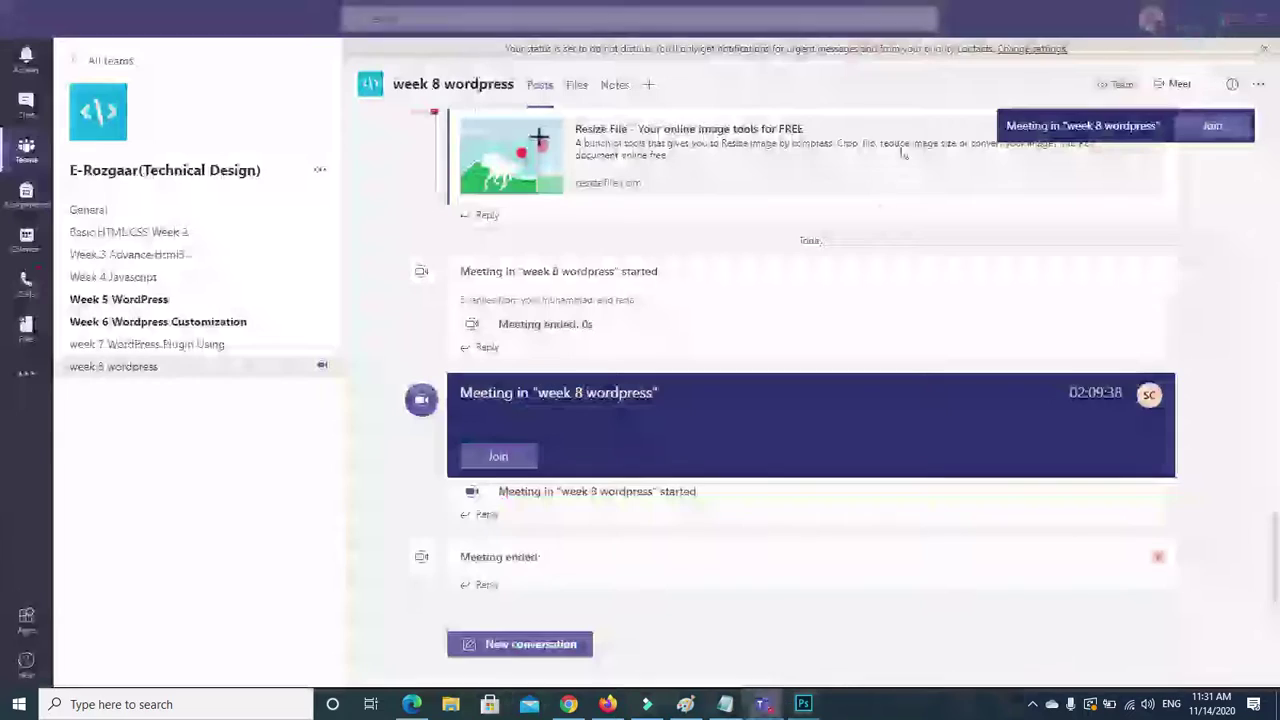
left_click(1202, 20)
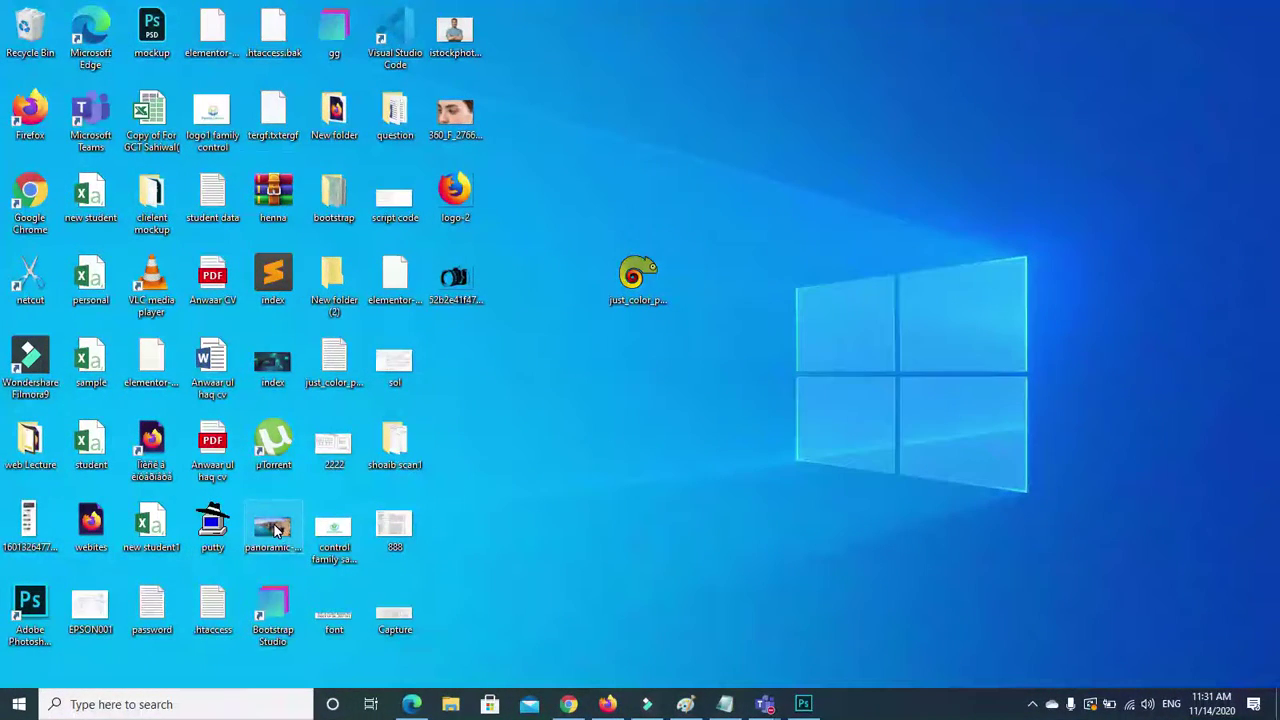
left_click_drag(267, 367, 592, 394)
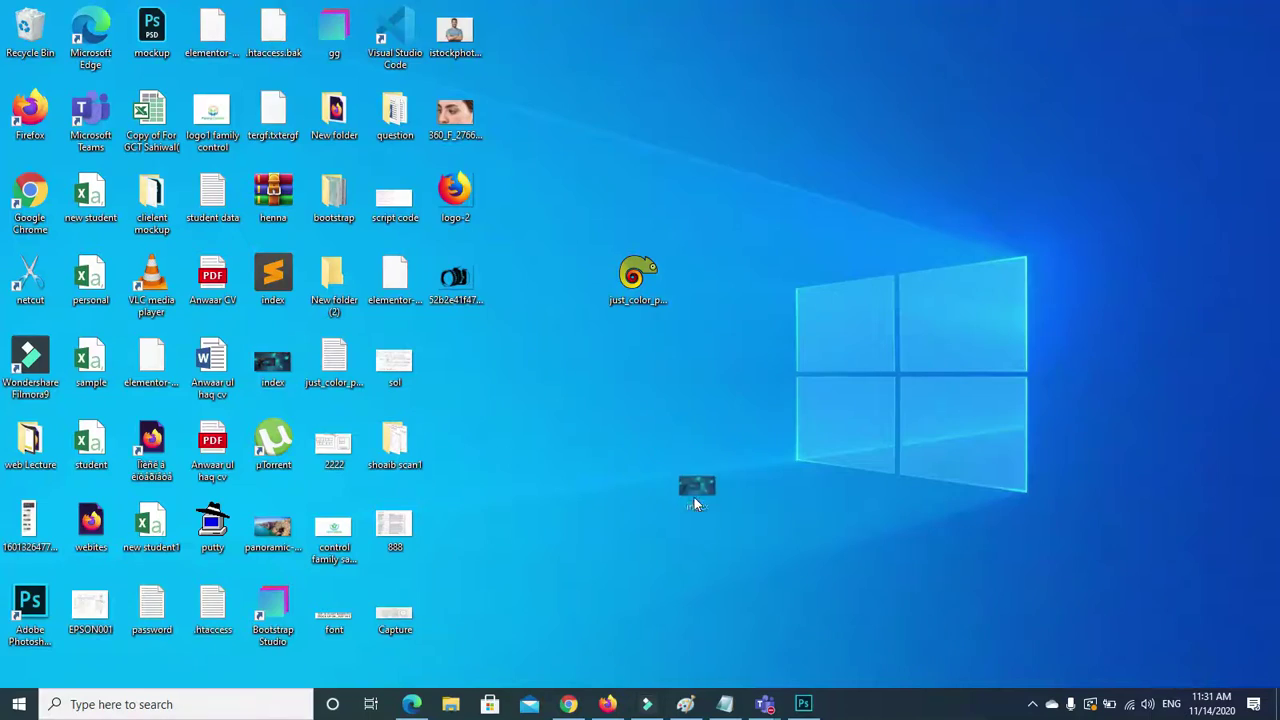
left_click_drag(792, 677, 306, 497)
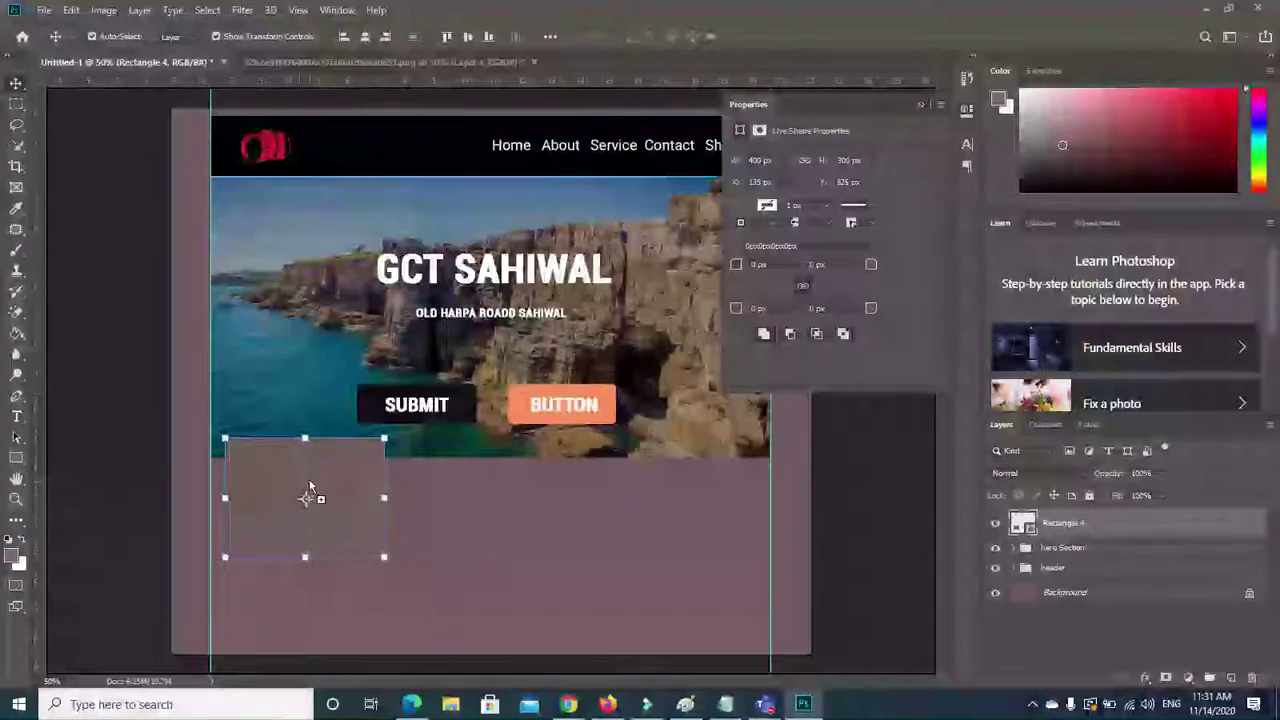
left_click_drag(320, 403, 274, 630)
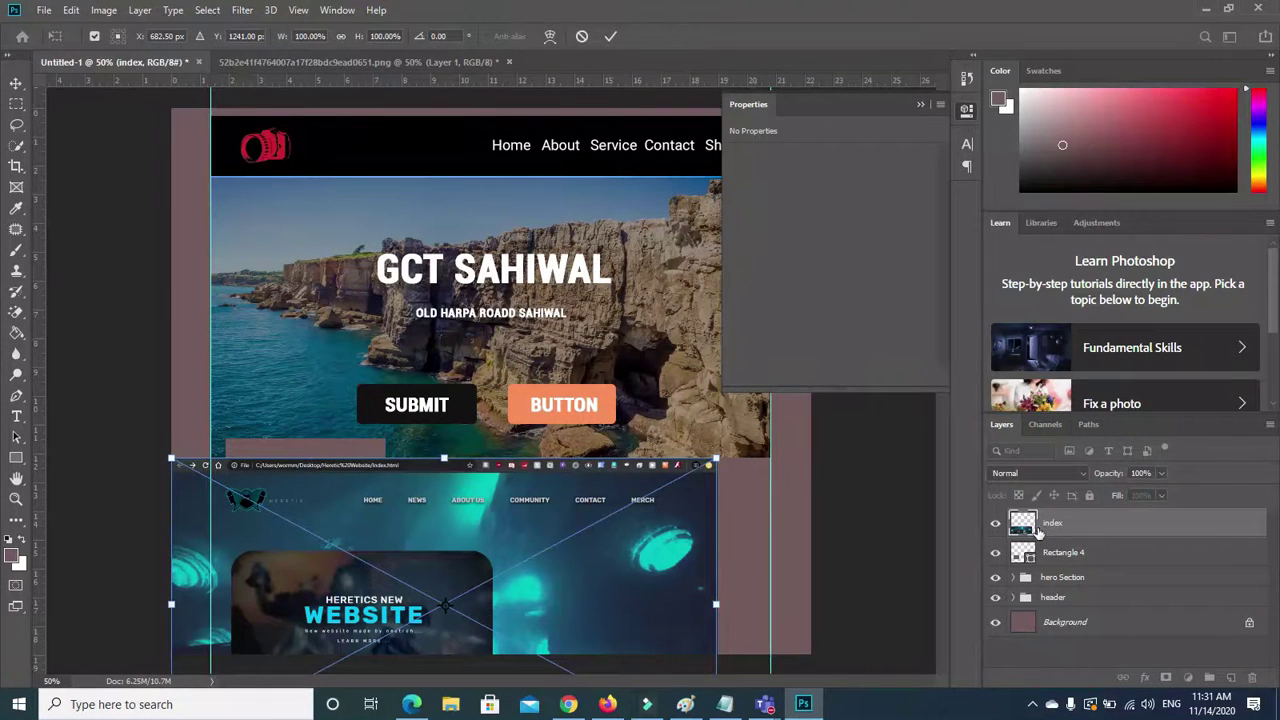
key("Return")
left_click(1043, 537, "alt")
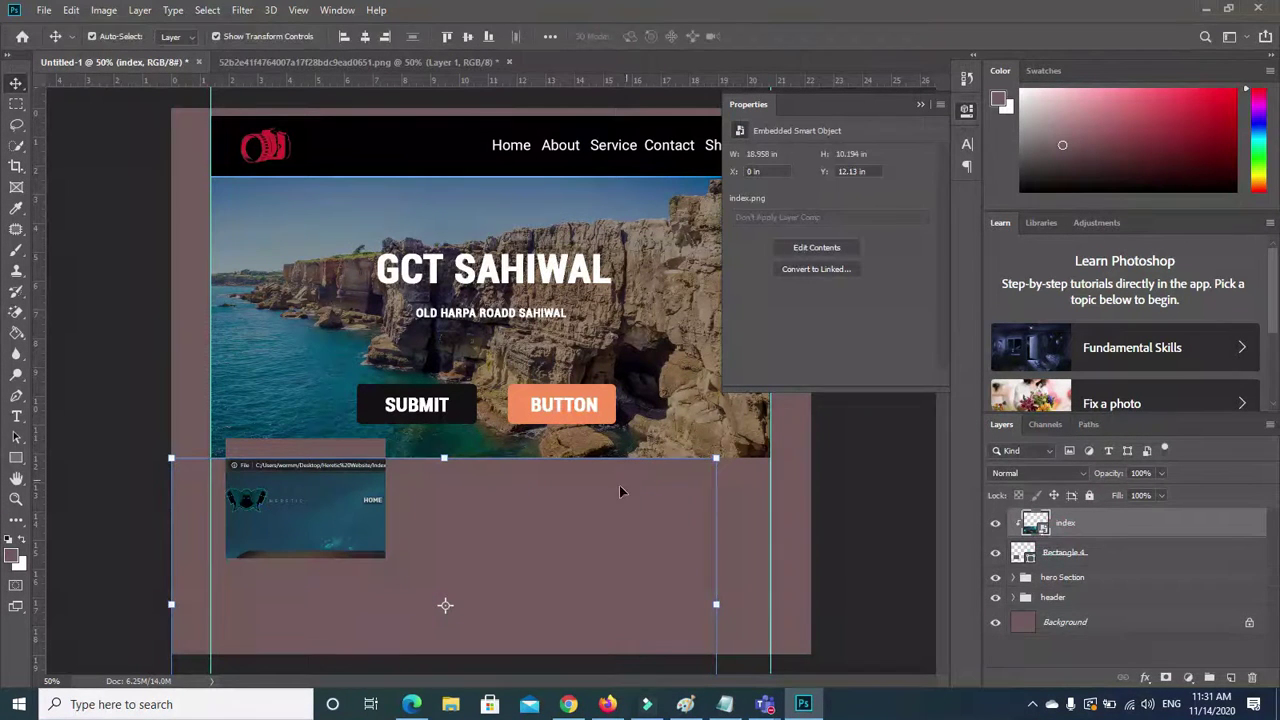
Scale the clipped index image down to about 9.46 by 5.08 in and move it up over the rectangle.
left_click_drag(718, 457, 588, 526)
left_click_drag(356, 591, 352, 467)
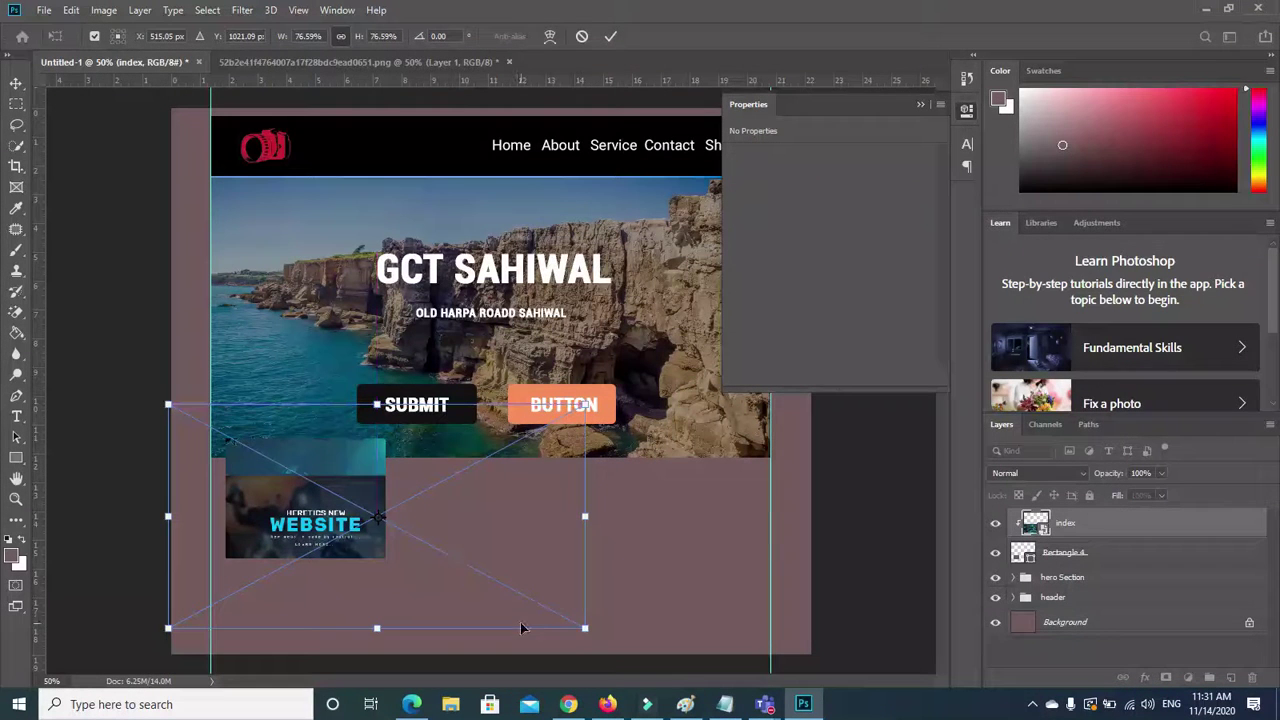
left_click_drag(587, 630, 433, 567)
key("Return")
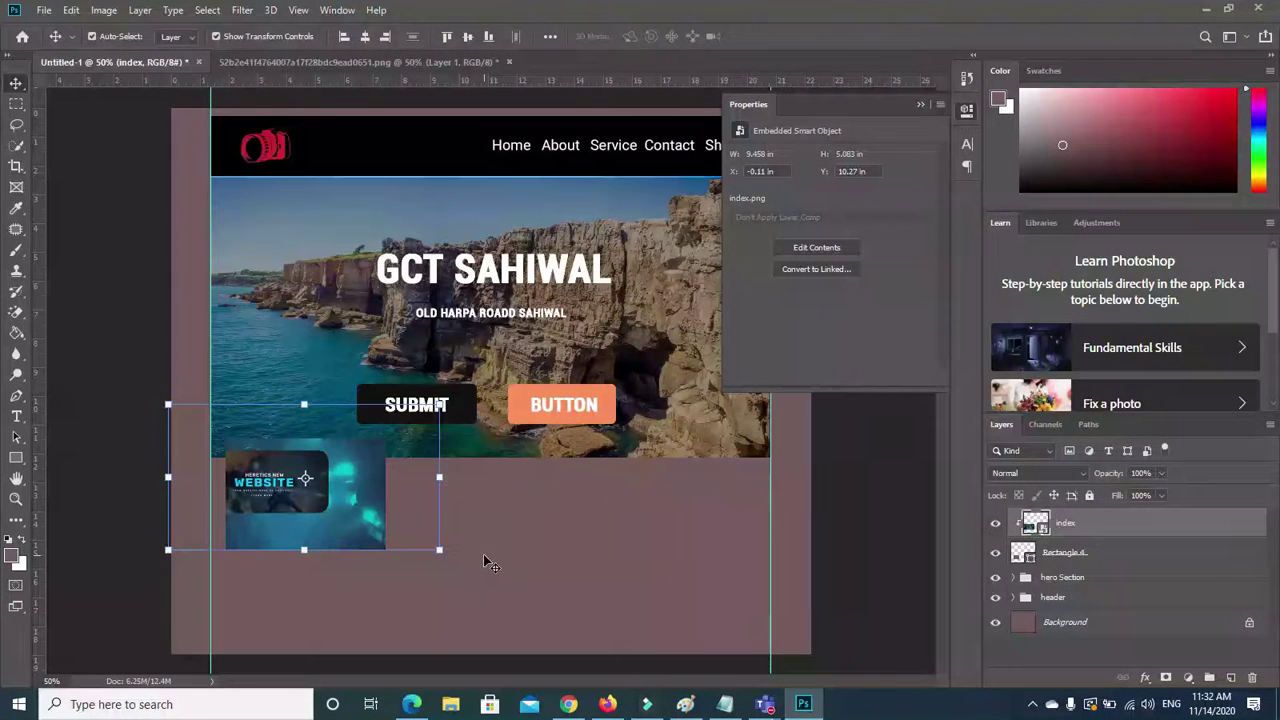
Create a new layer group above the clipped index image and name it SERVICE 1.
left_click(1212, 677)
double_click(1056, 517)
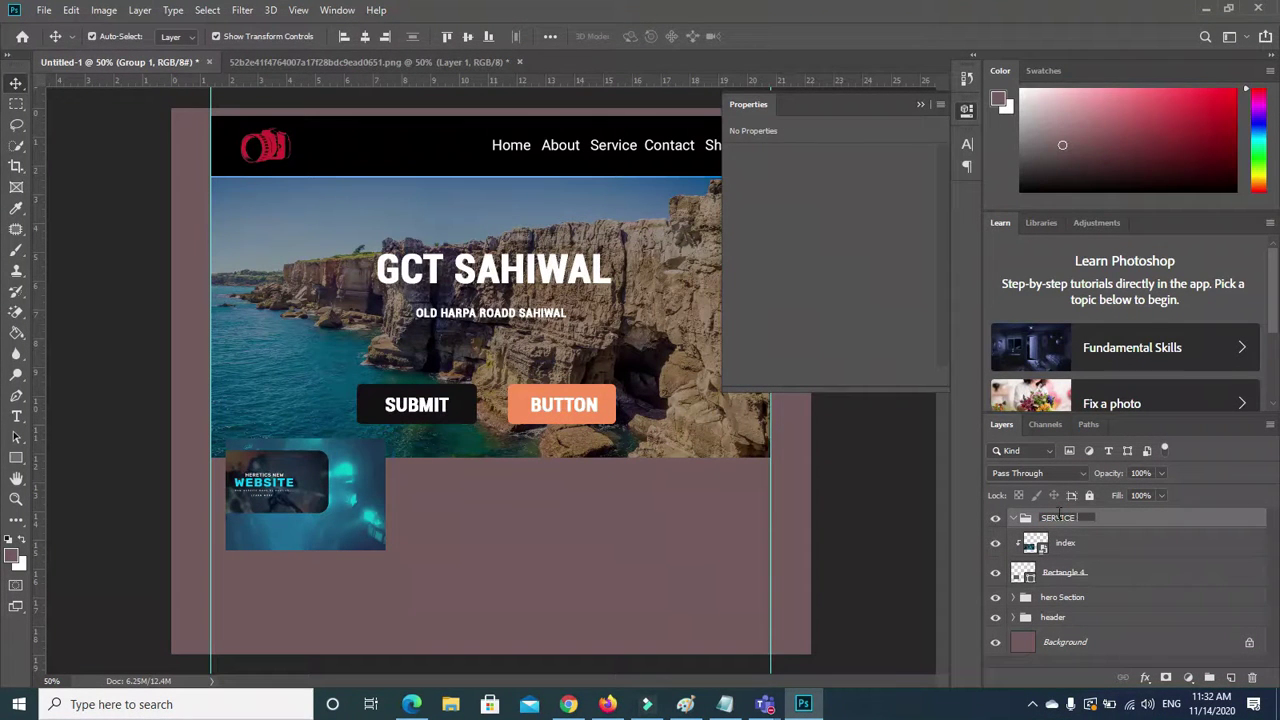
type("SERVICE 1")
key("Return")
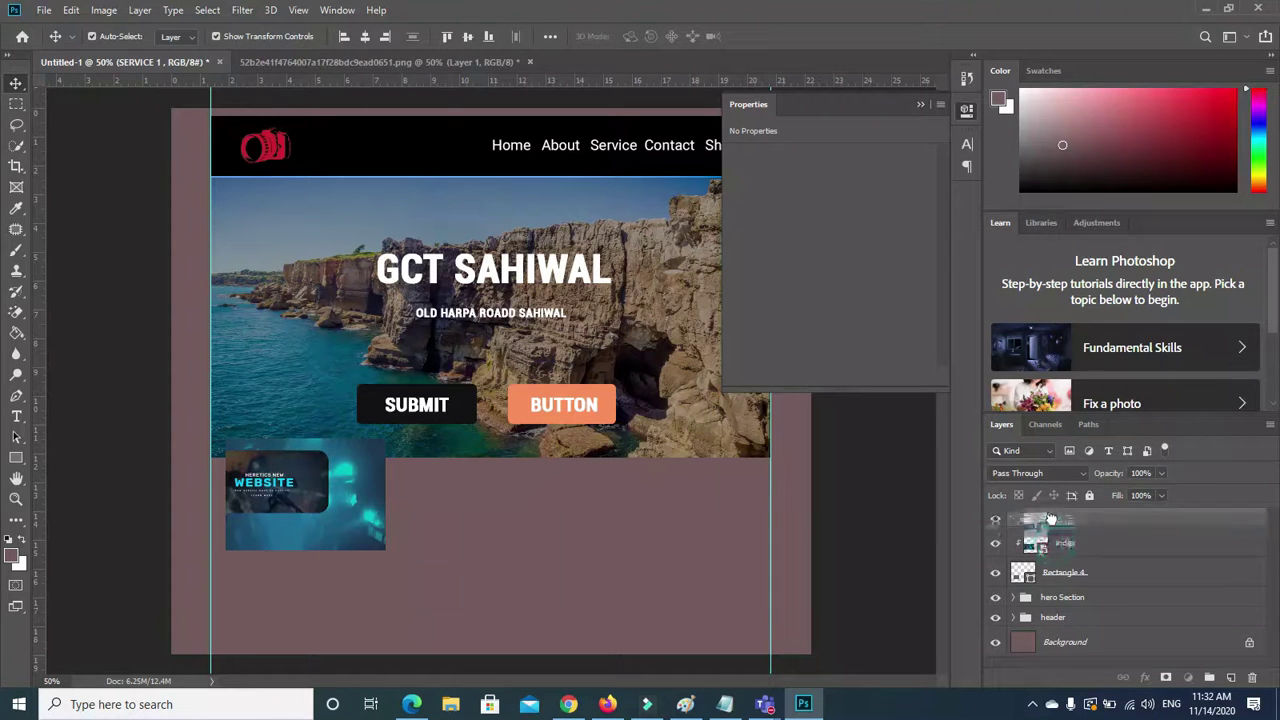
Move the index image and Rectangle 4 into the SERVICE 1 group and clip the image to the rectangle again.
left_click(1055, 546)
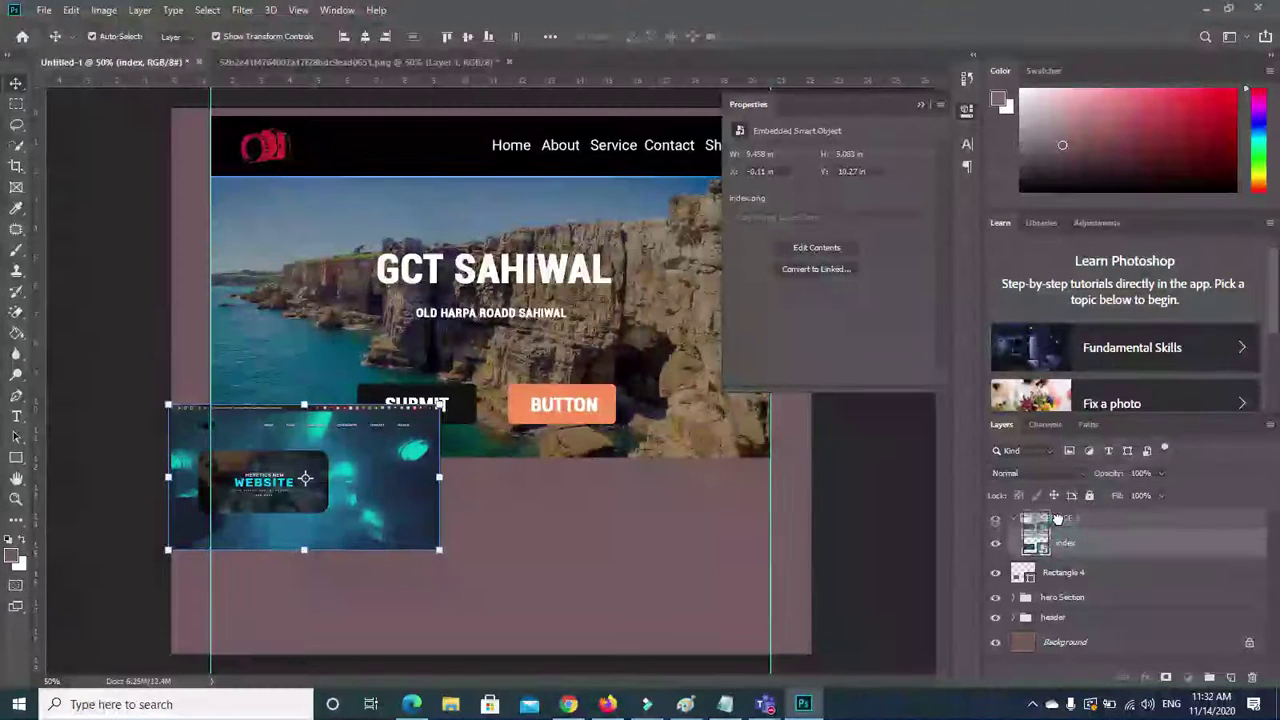
left_click_drag(1063, 570, 1058, 532)
left_click_drag(1067, 576, 1066, 540)
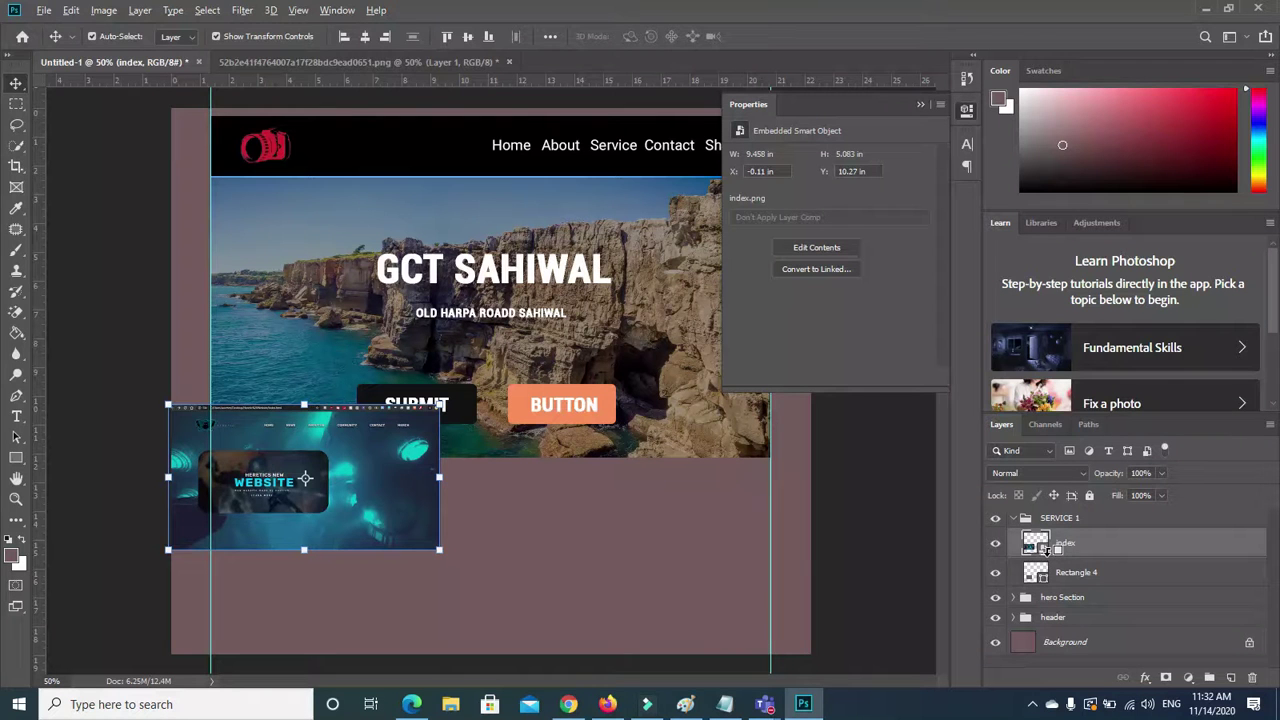
left_click(1048, 558, "alt")
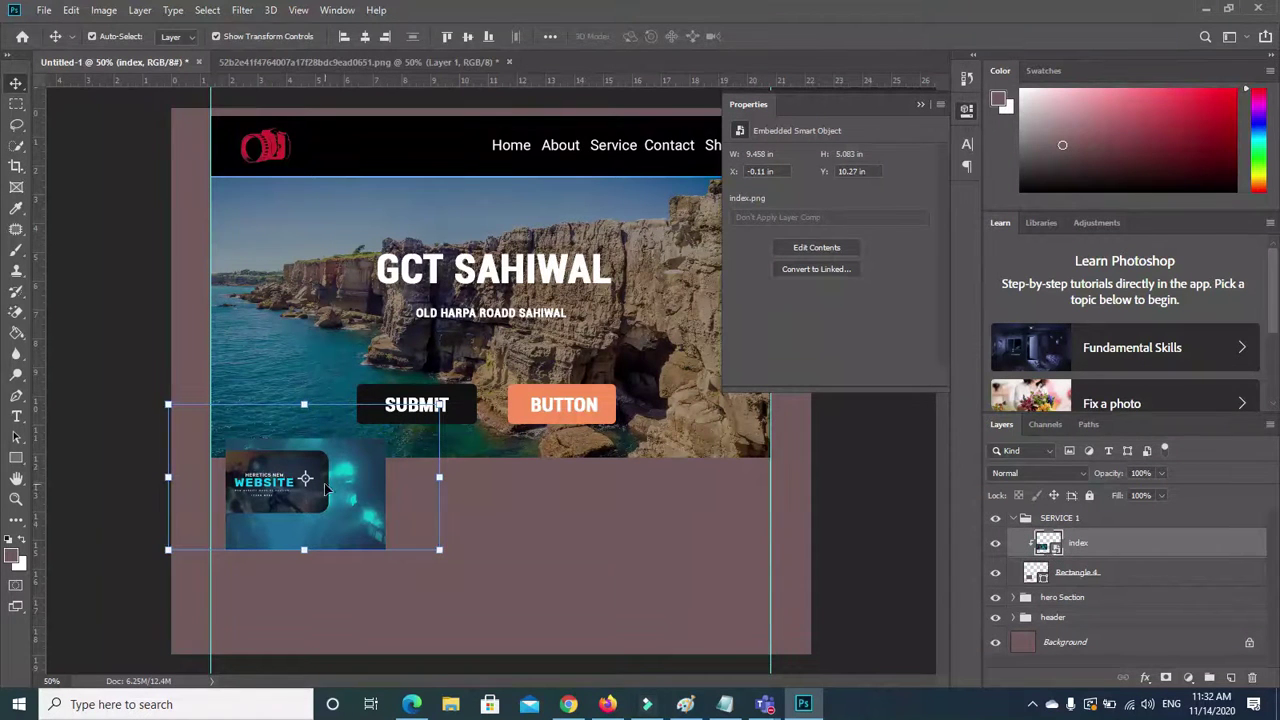
Duplicate the SERVICE 1 group under the name SERVICE 2 in the same document.
right_click(1037, 519)
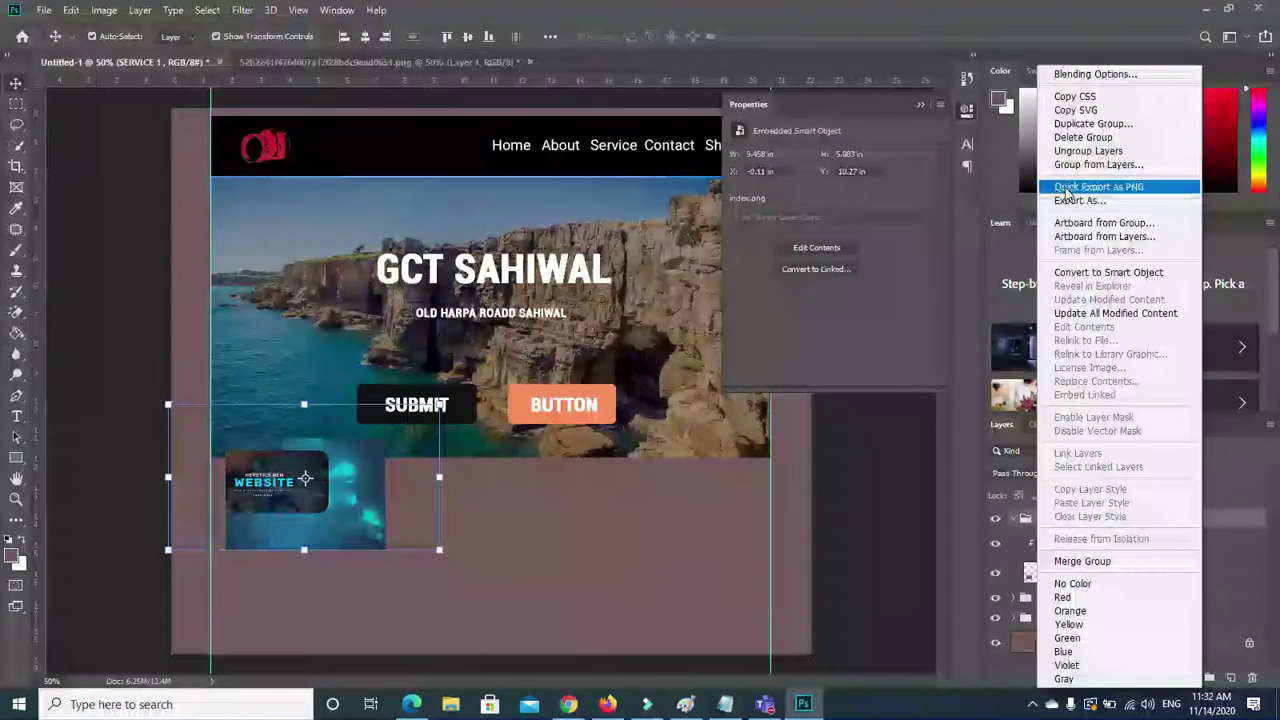
left_click(1066, 127)
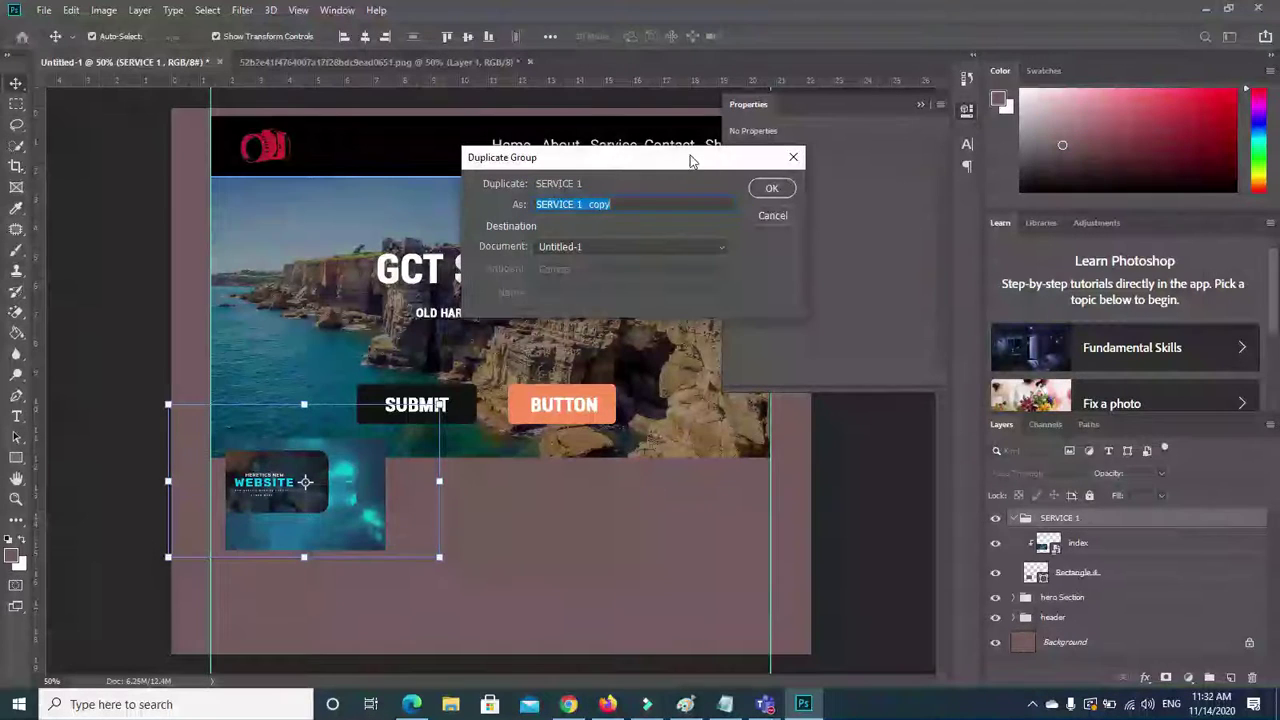
left_click(615, 204)
key("BackSpace")
key("BackSpace")
key("BackSpace")
key("BackSpace")
key("Return")
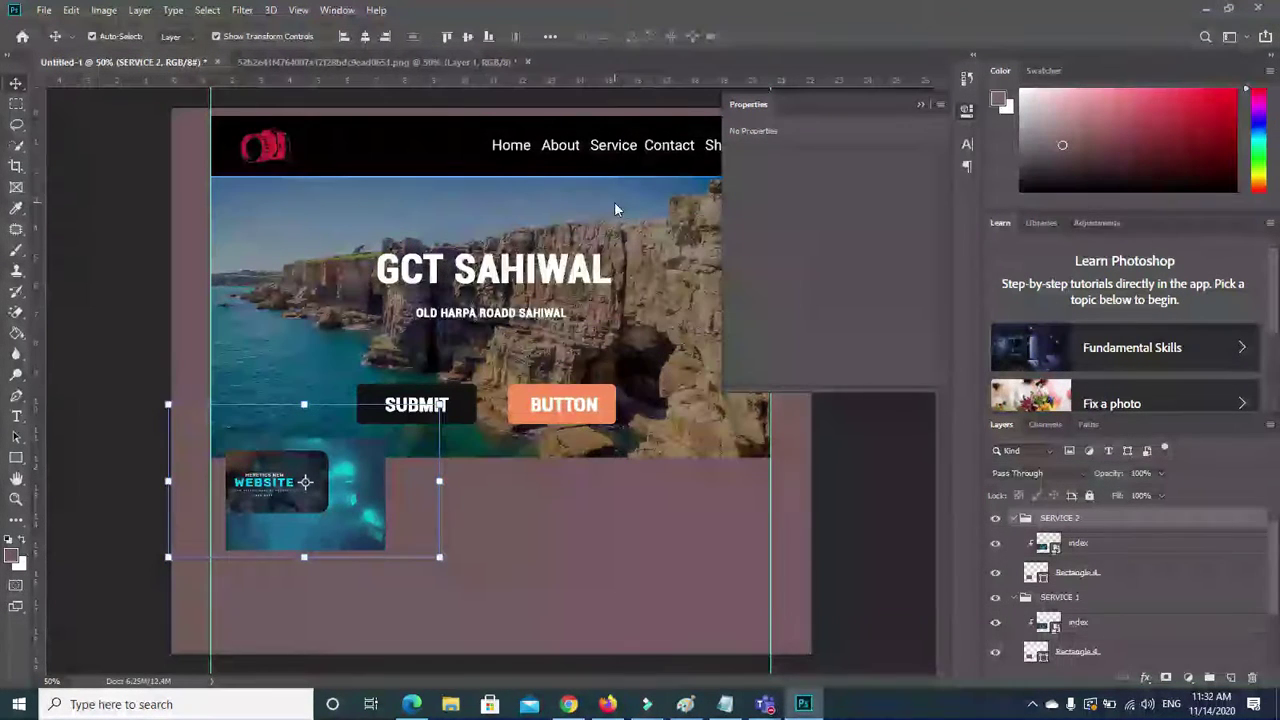
Try to move the whole SERVICE 2 group to the right of the first clipped image.
left_click(1036, 517)
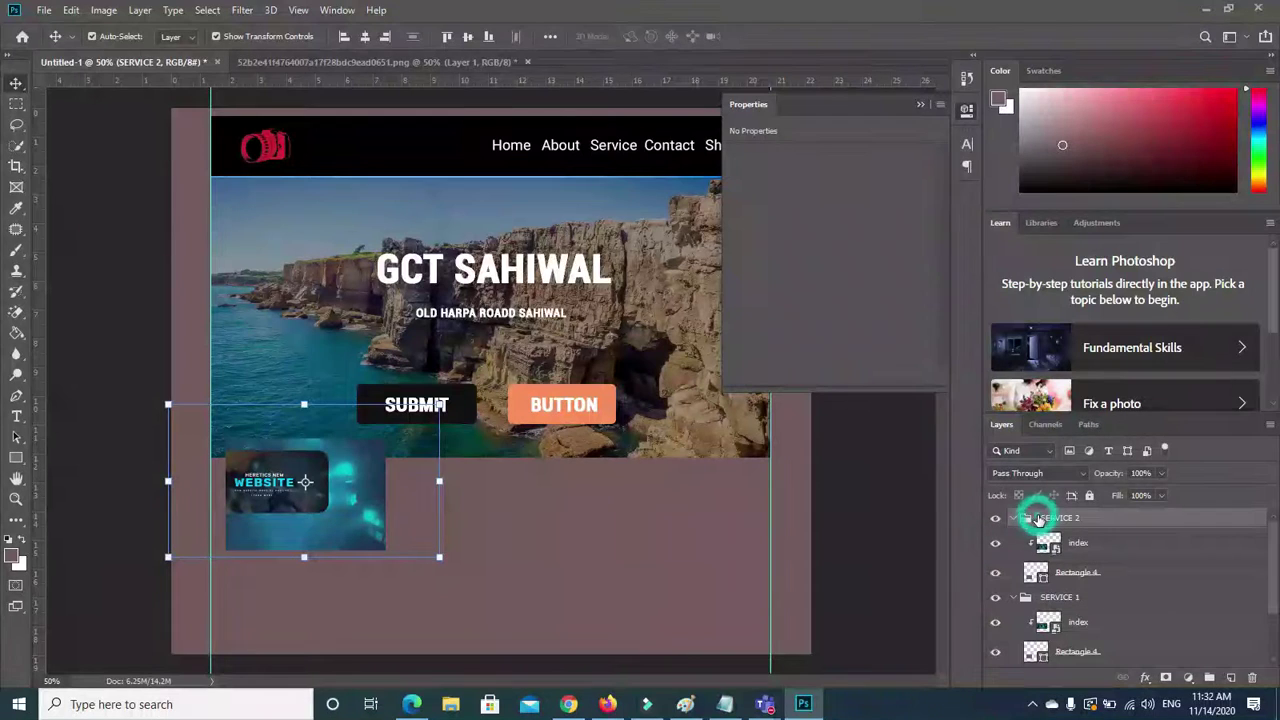
mouse_move(362, 514)
left_mouse_down()
mouse_move(566, 514)
mouse_move(363, 485)
mouse_move(362, 506)
left_mouse_up()
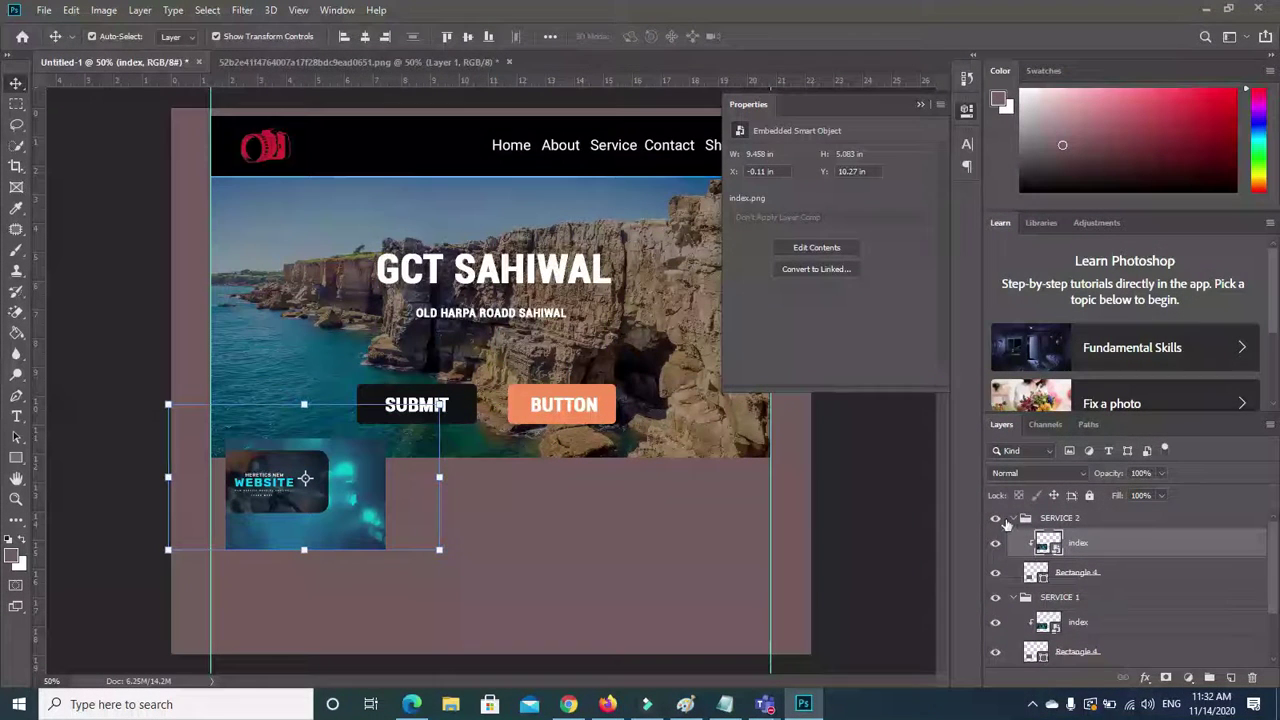
left_click(1035, 570, "ctrl")
left_click(1034, 572, "ctrl")
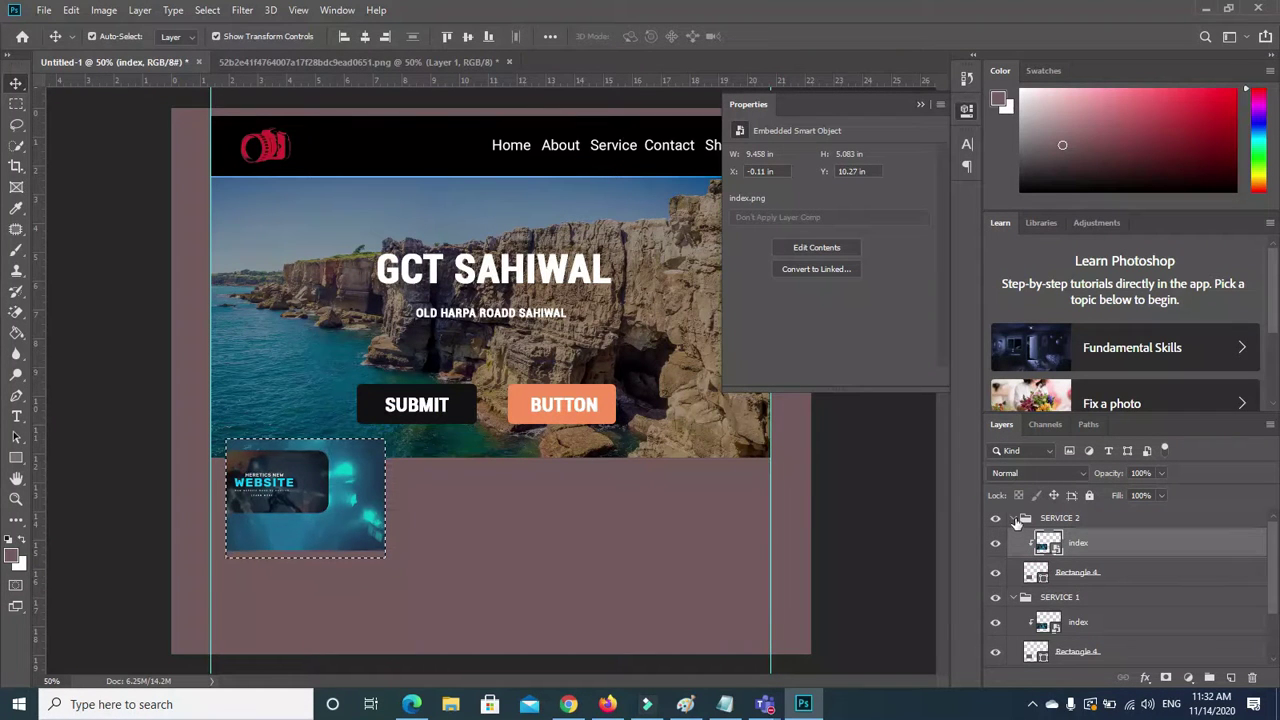
left_click(1013, 518)
left_click(1048, 520)
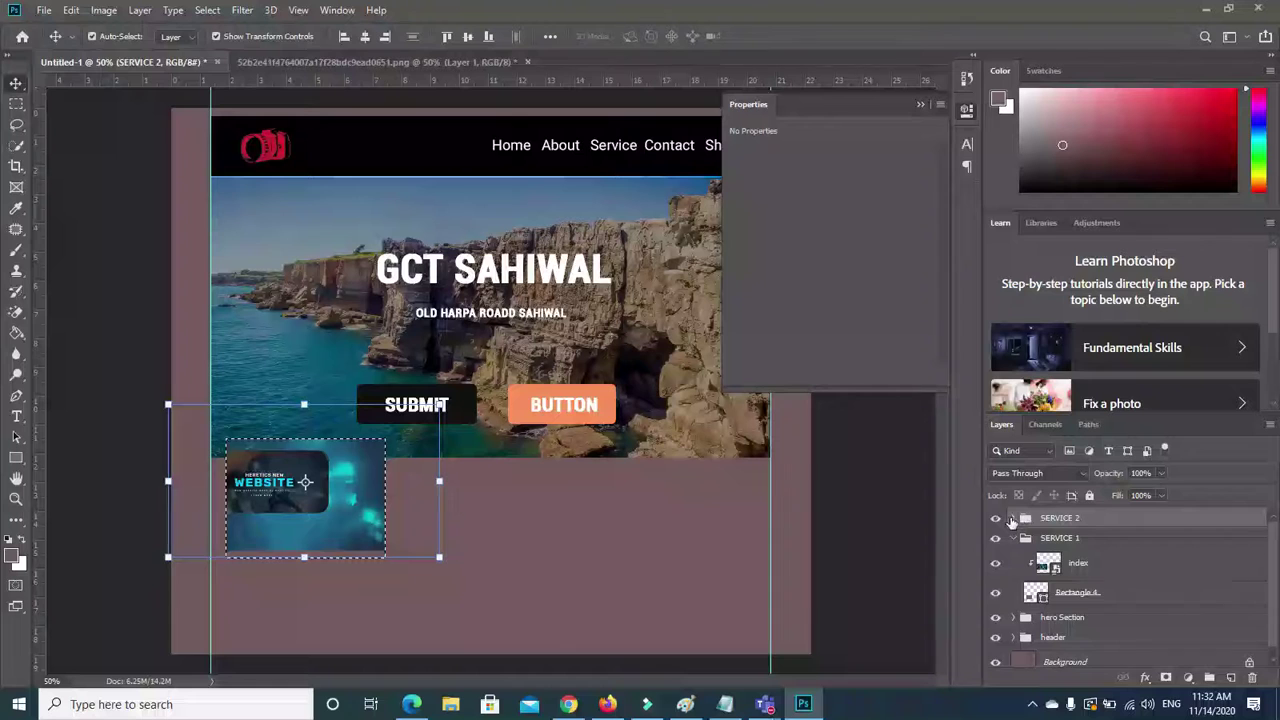
left_click(1013, 518)
left_click(1013, 518)
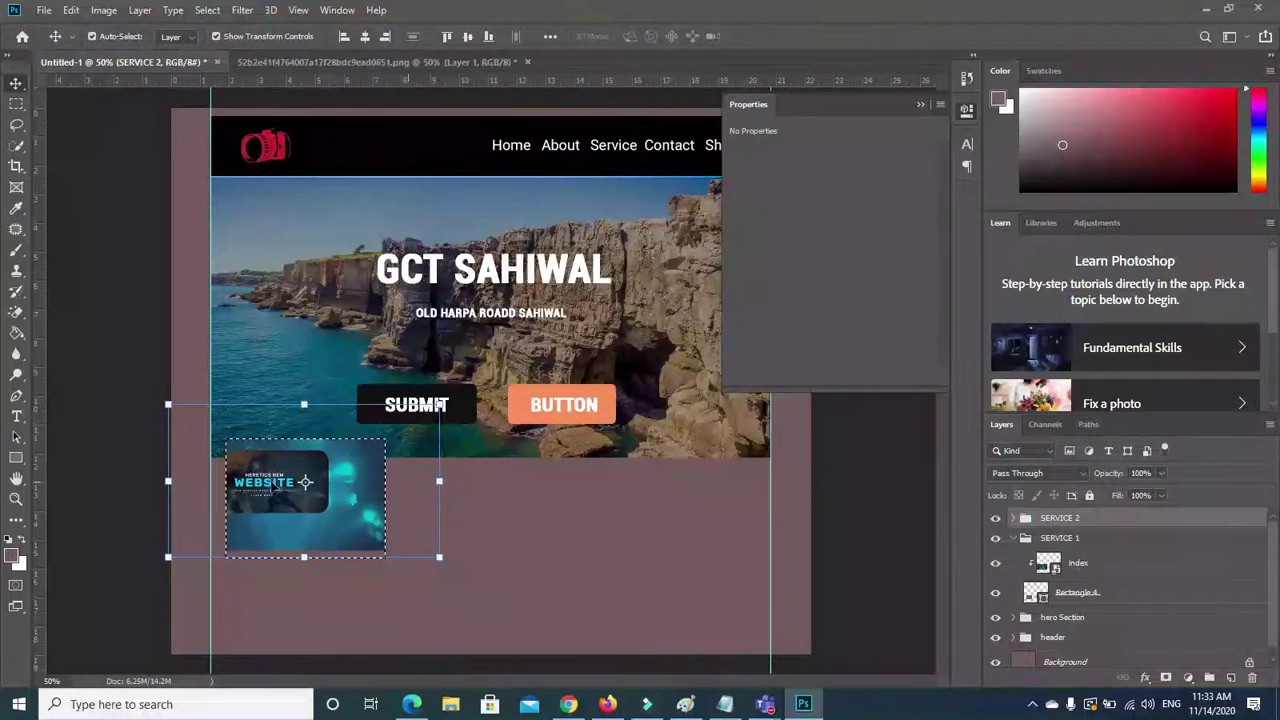
left_click_drag(254, 541, 414, 537)
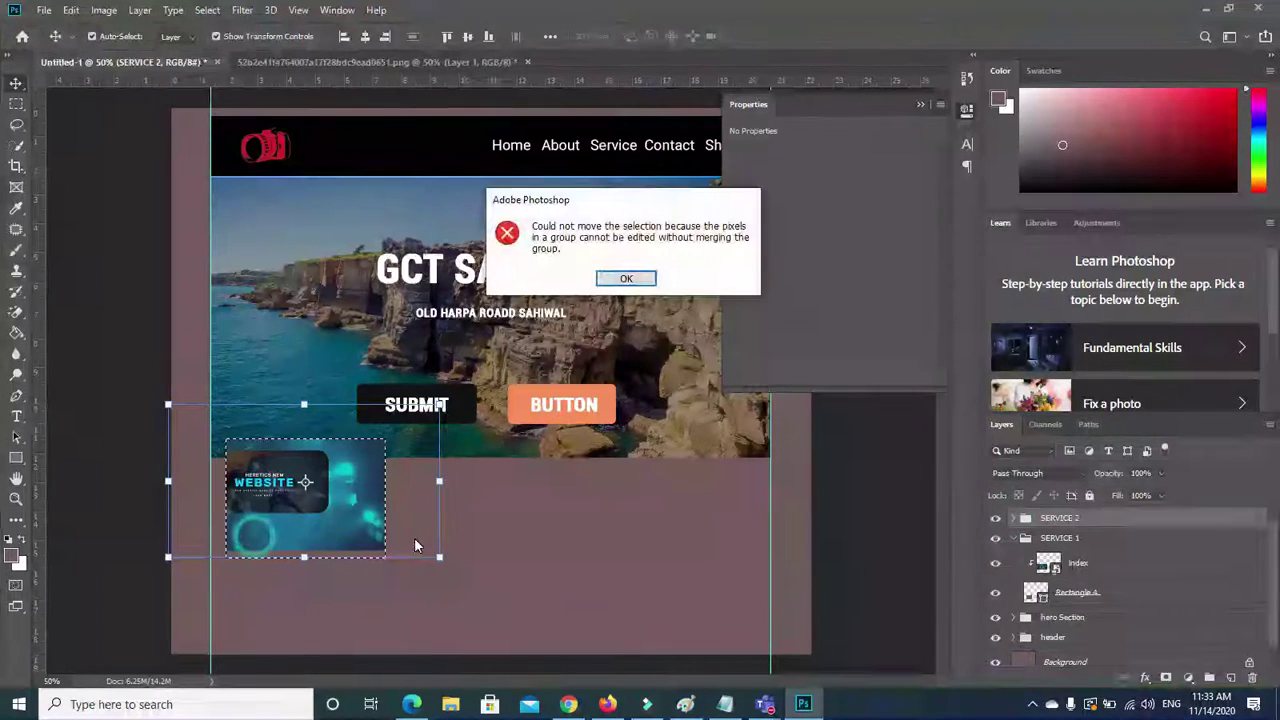
left_click(622, 274)
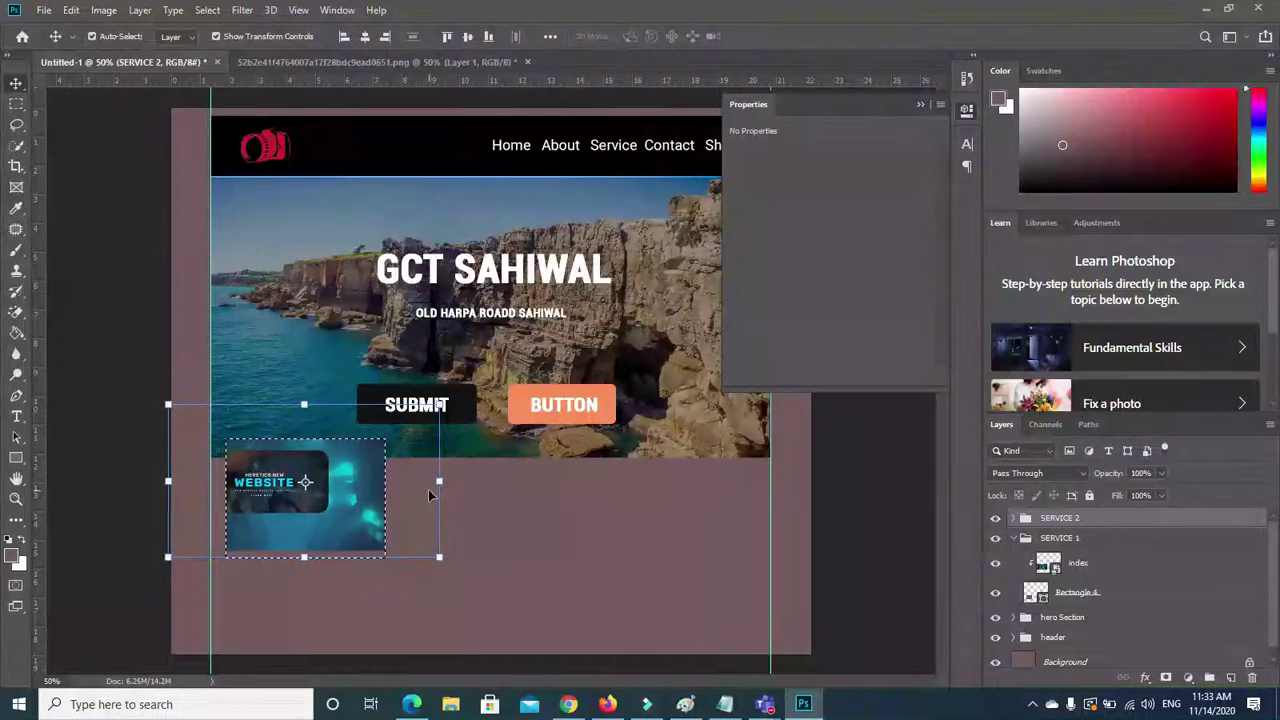
Revert the document history to the Duplicate Layer state to drop the selection changes.
left_click(973, 63)
left_click(966, 79)
left_click(855, 110)
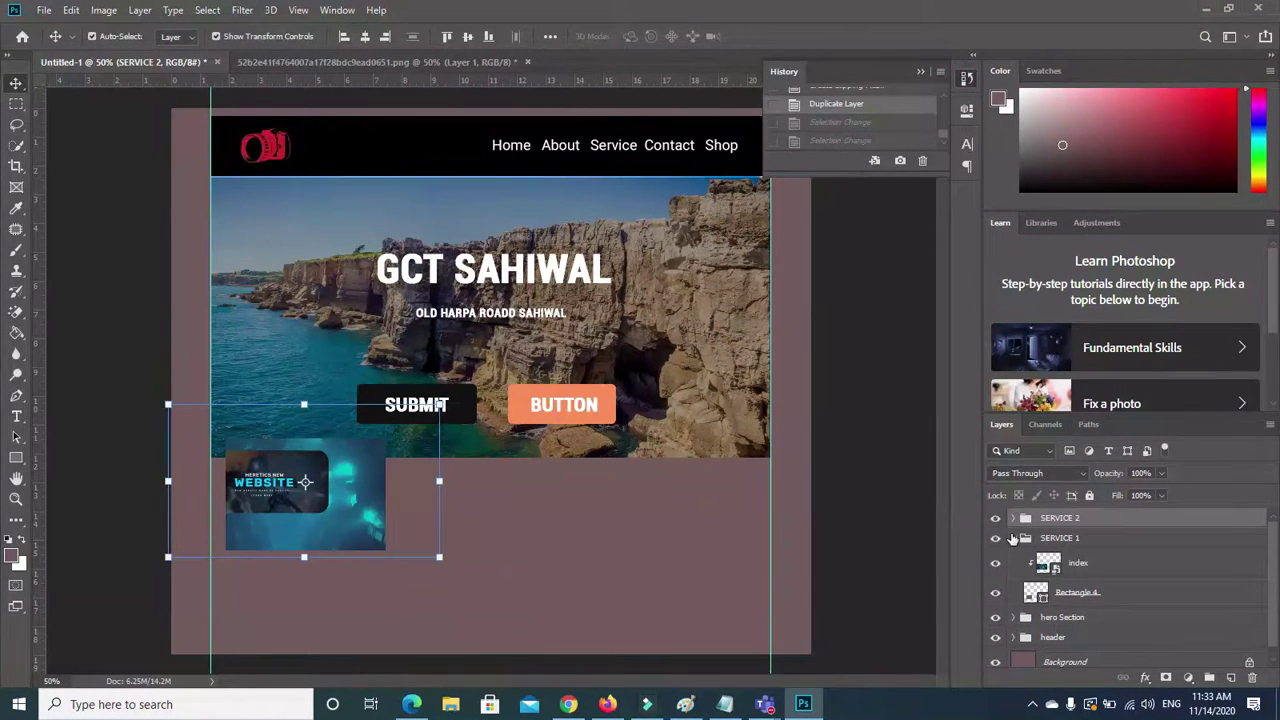
Collapse SERVICE 1, try moving the image in SERVICE 2 slightly on the canvas, and undo the move.
left_click(1013, 538)
left_click(1021, 519)
left_click_drag(323, 520, 350, 533)
key("ctrl+z")
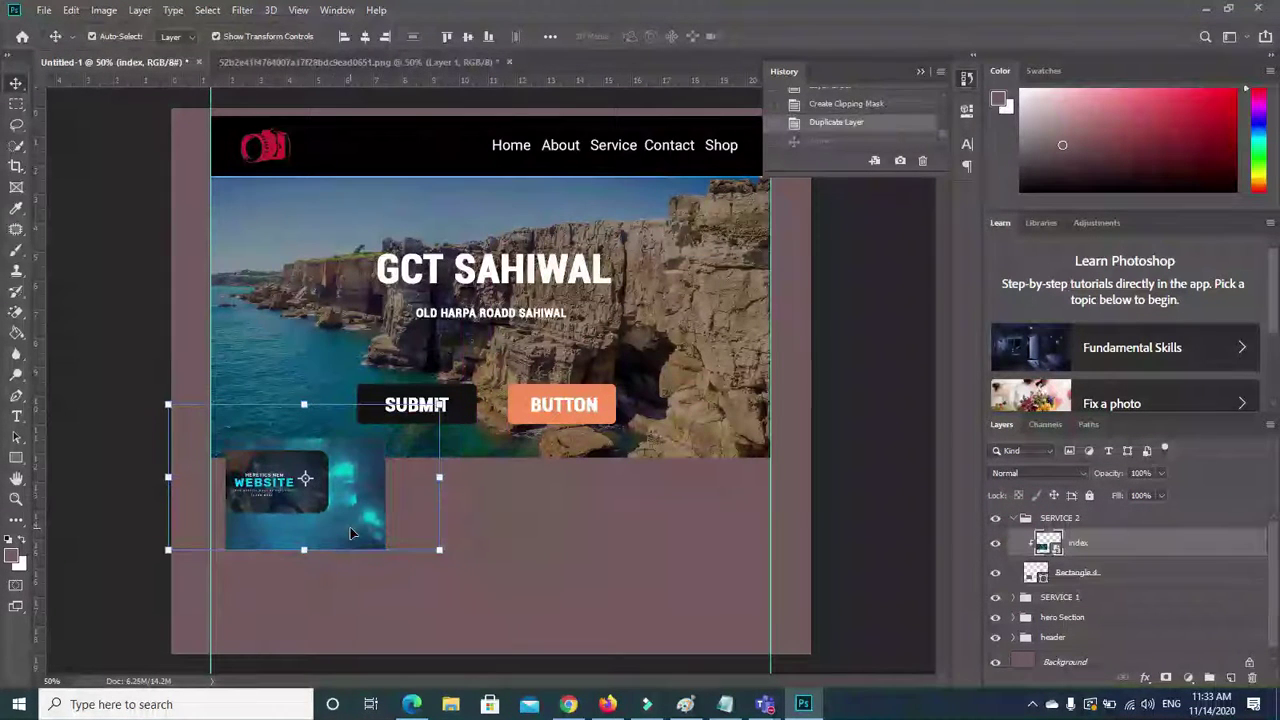
Move the index image and rectangle of SERVICE 2 together to the right of the first image, level with it, and collapse the group.
left_click(1032, 572, "ctrl")
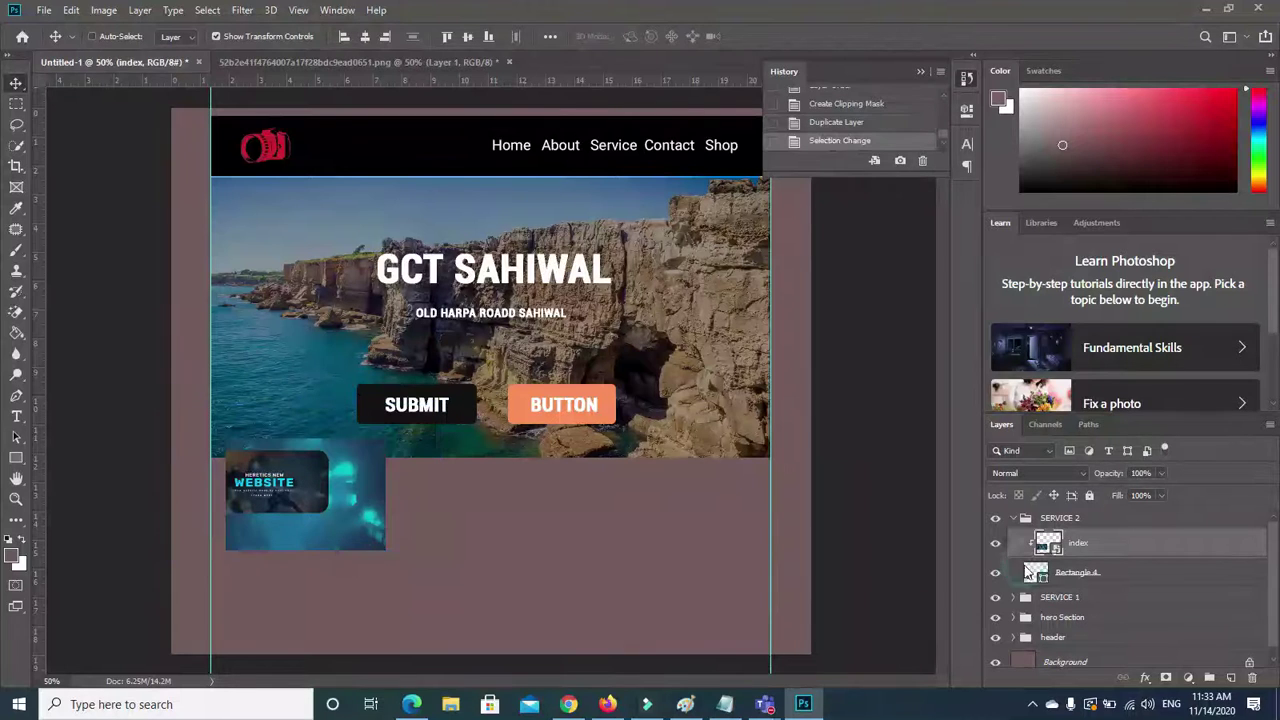
left_click(1146, 578, "ctrl")
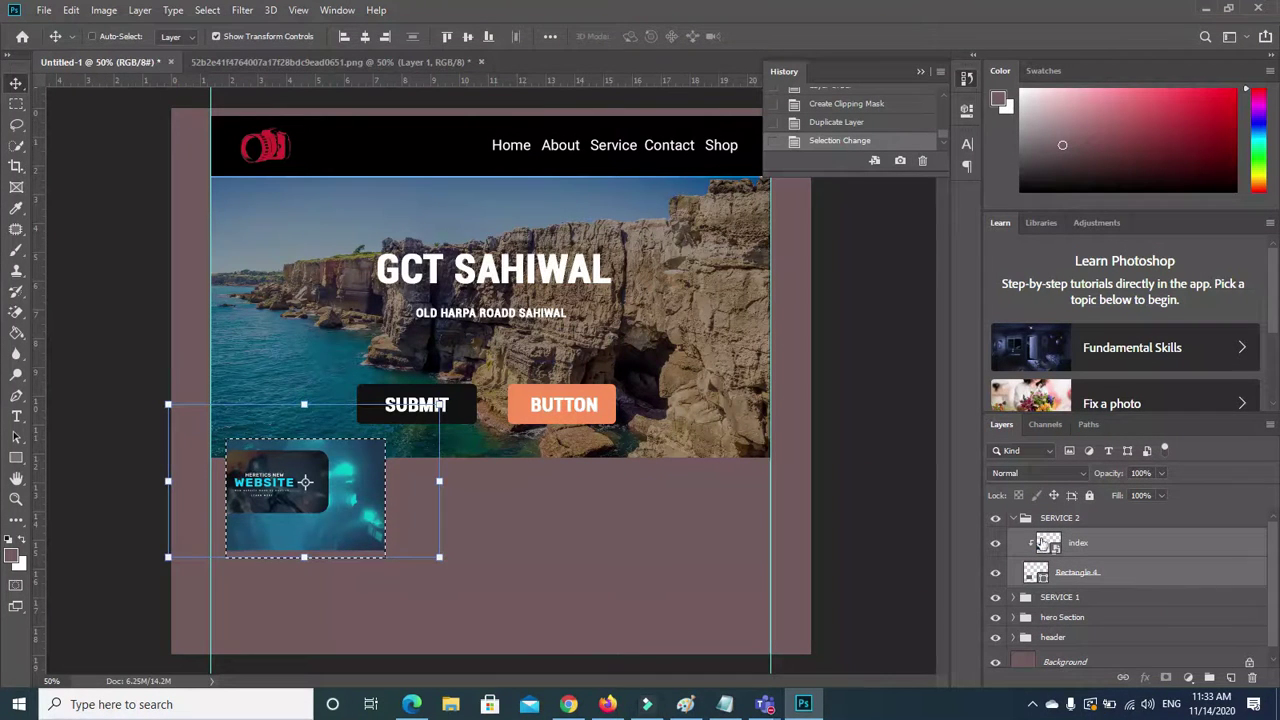
left_click_drag(337, 518, 530, 510)
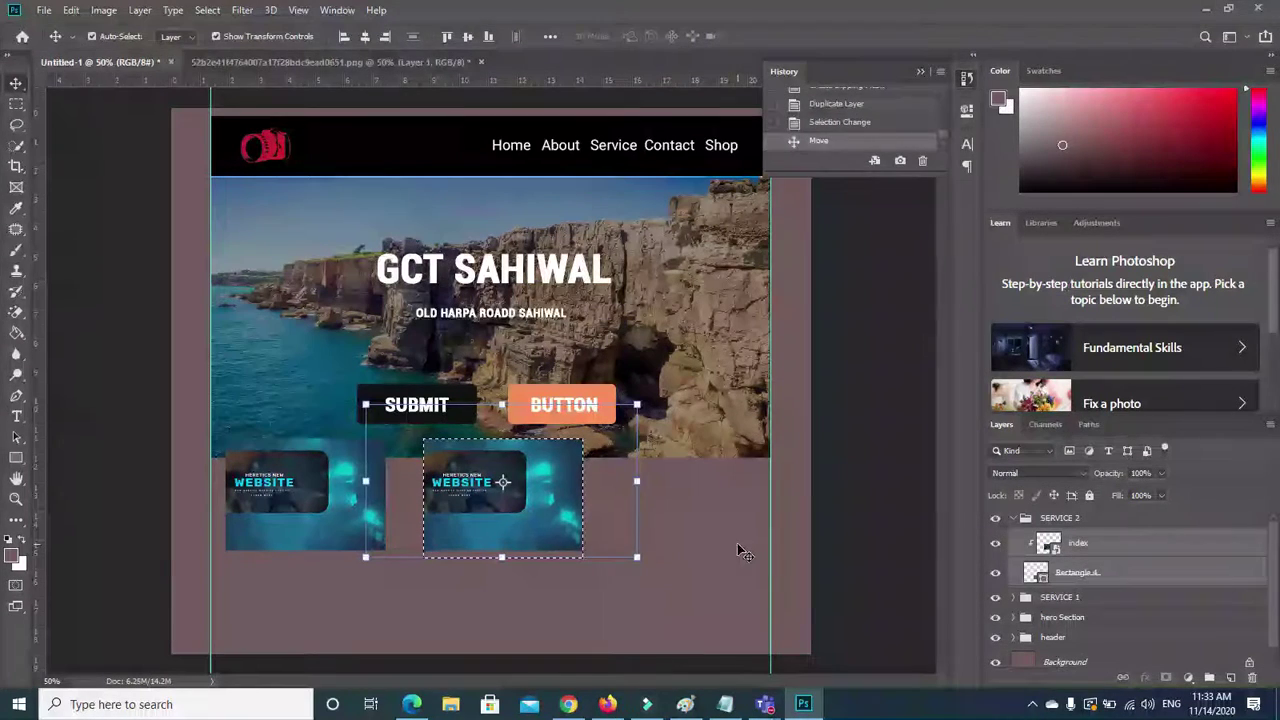
left_click(1016, 520)
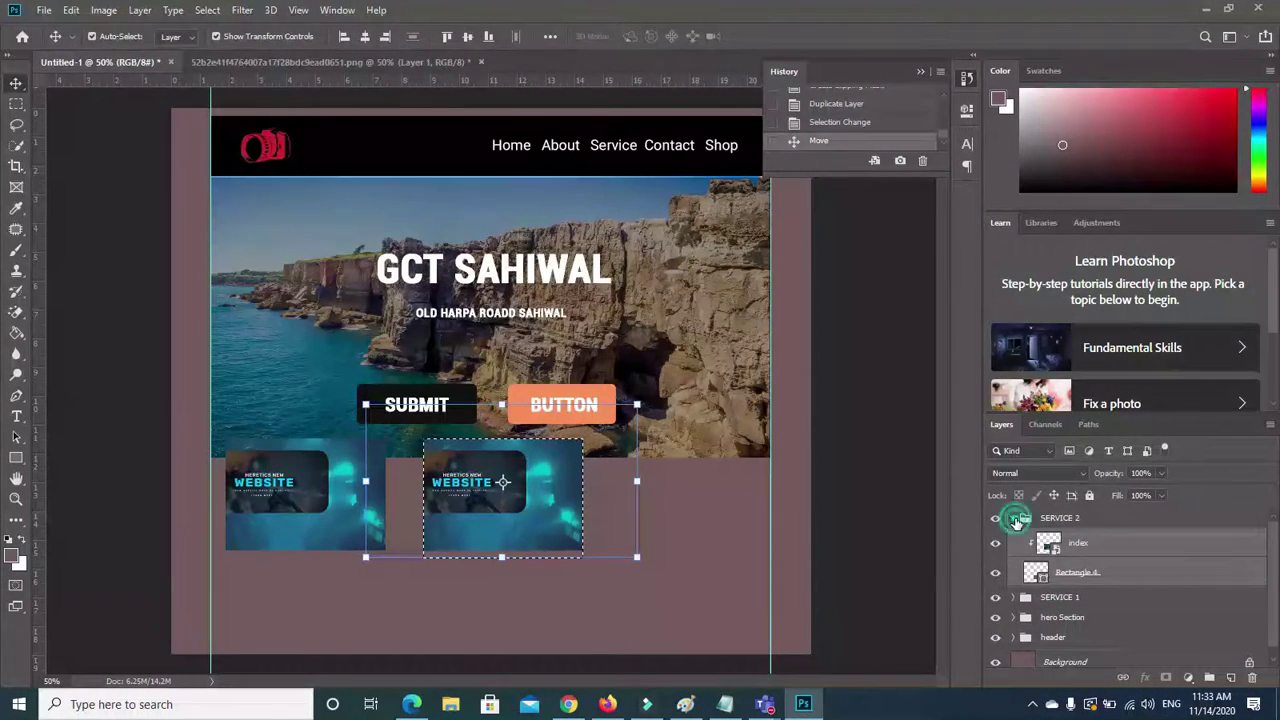
Duplicate the SERVICE 2 group under the name SERVICE 3 in the same document.
right_click(1042, 518)
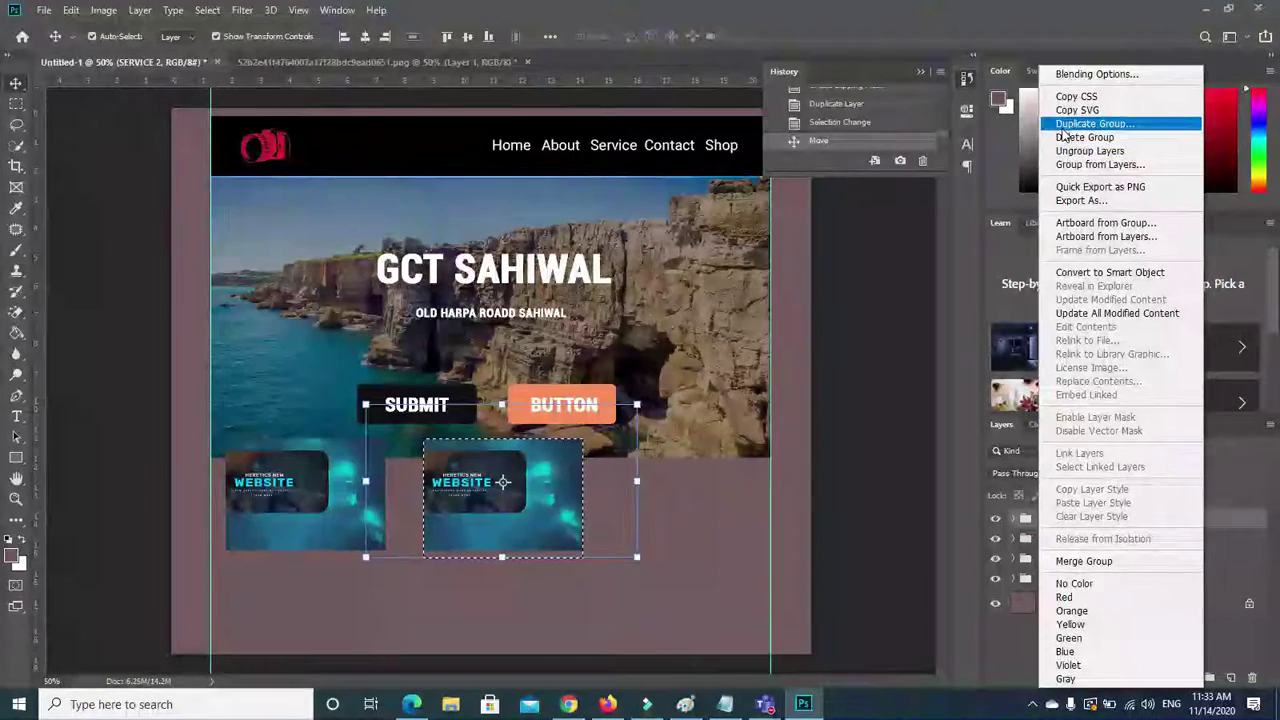
left_click(1064, 126)
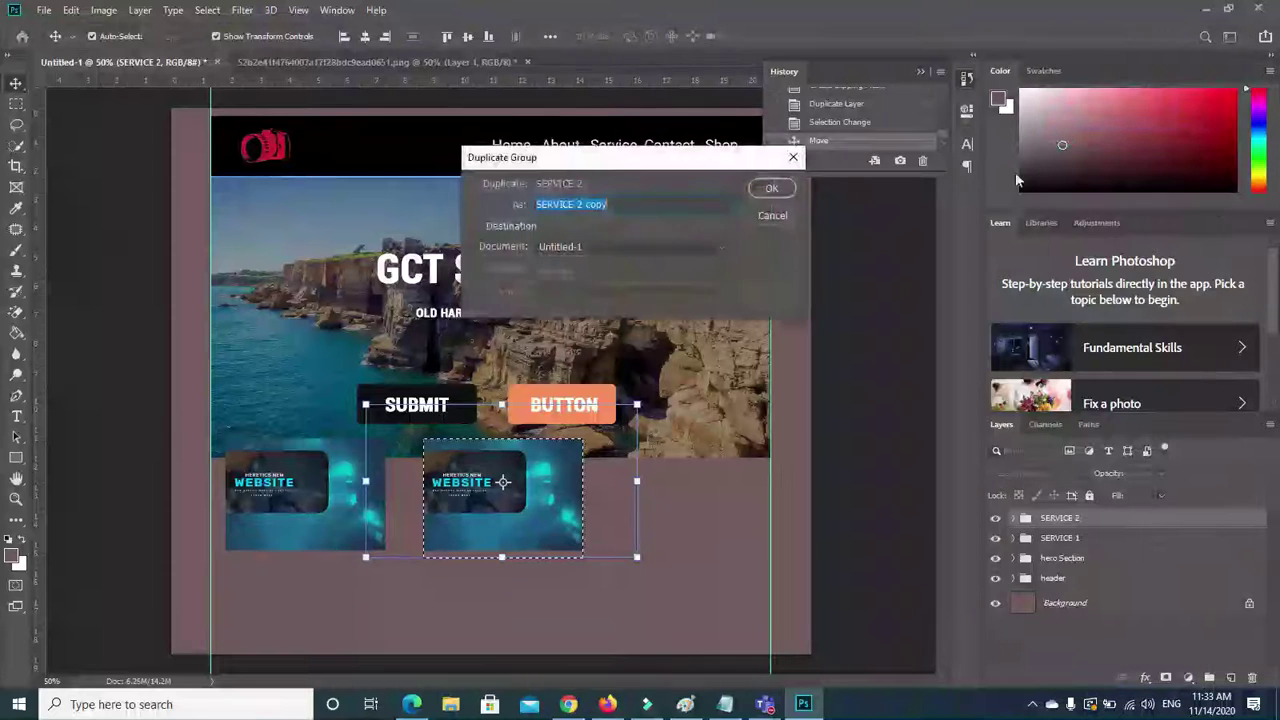
left_click(586, 204)
key("BackSpace")
key("BackSpace")
type("3")
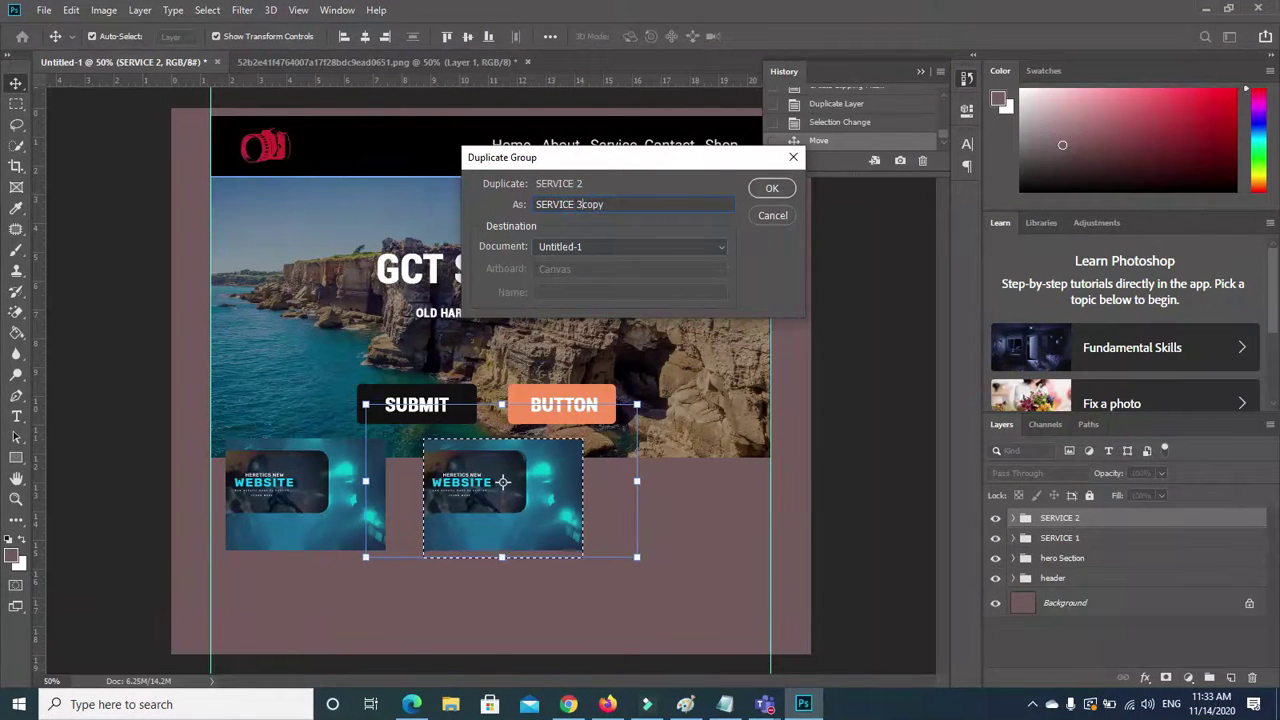
key("shift+End")
key("Delete")
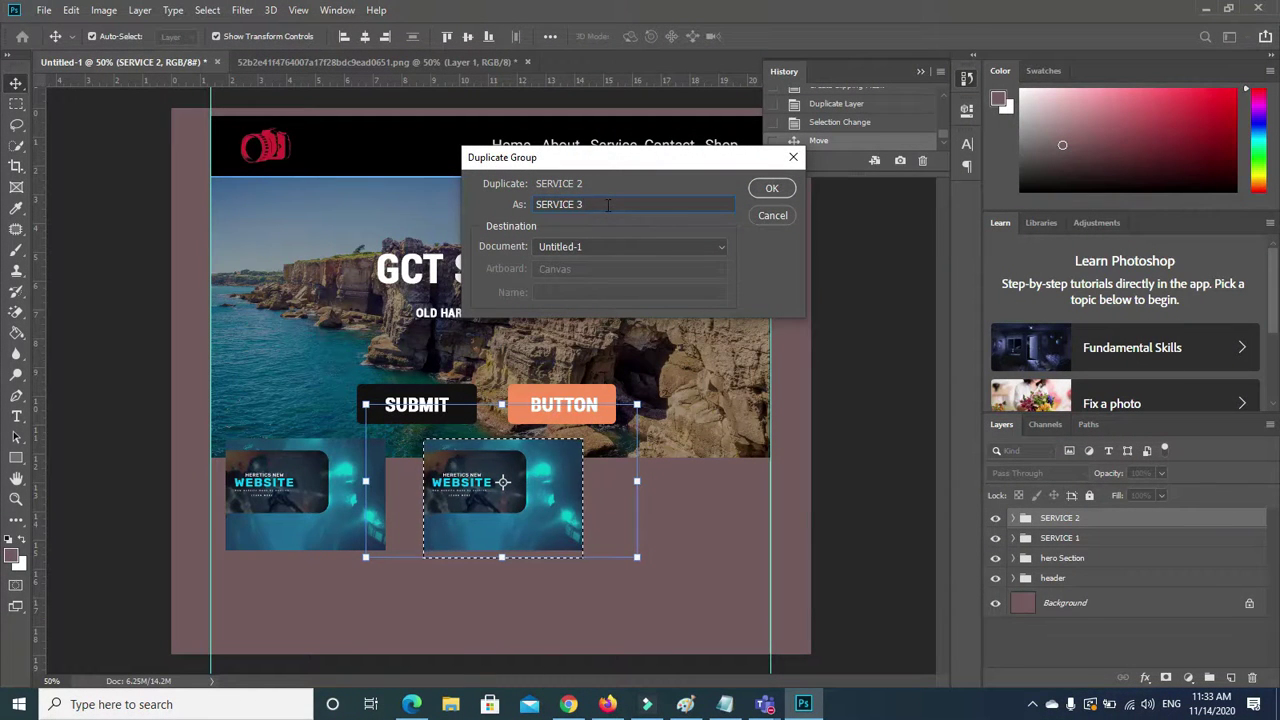
left_click(771, 189)
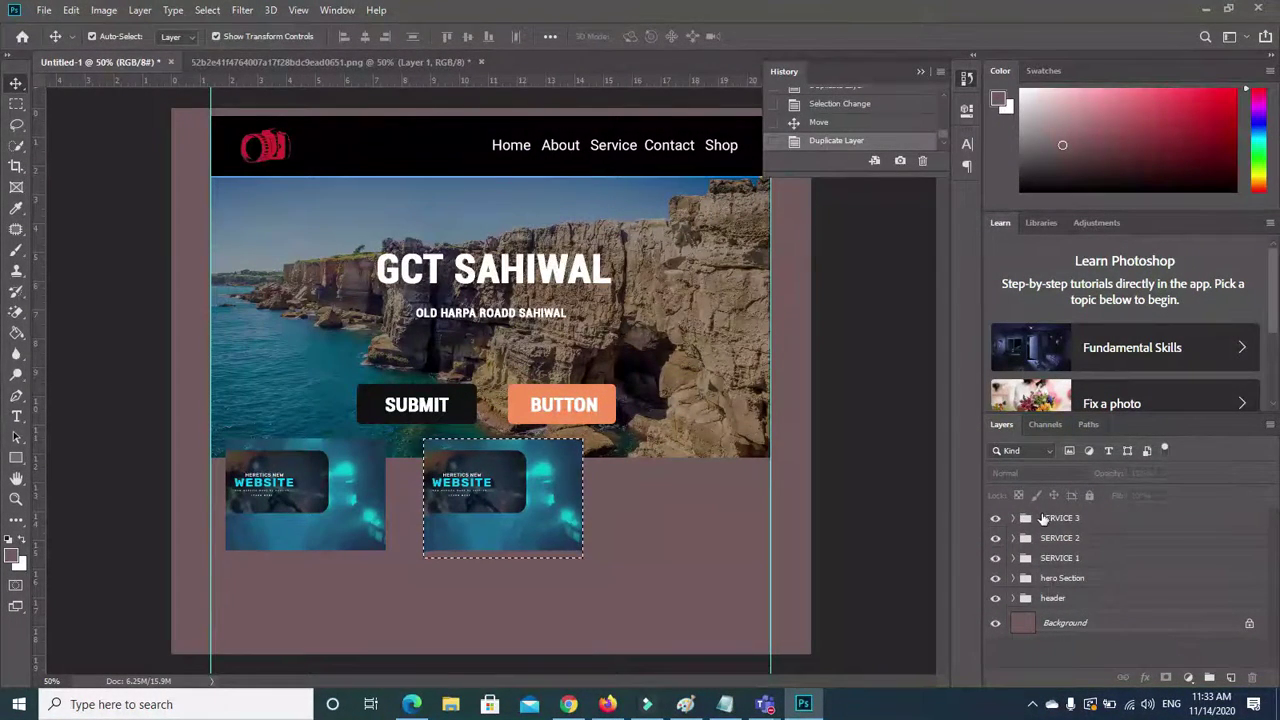
Move the index image and rectangle of SERVICE 3 together to the right of the second image, inside the right guide.
left_click(1043, 518)
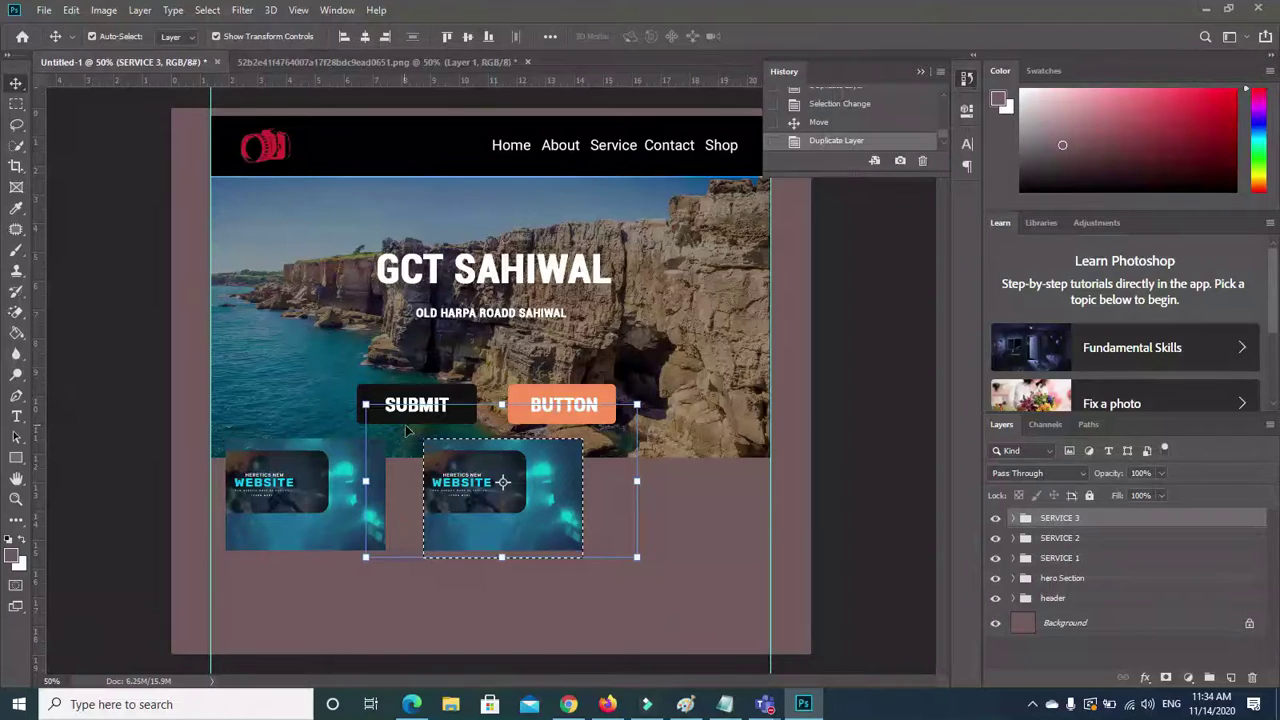
left_click(455, 462)
key("Return")
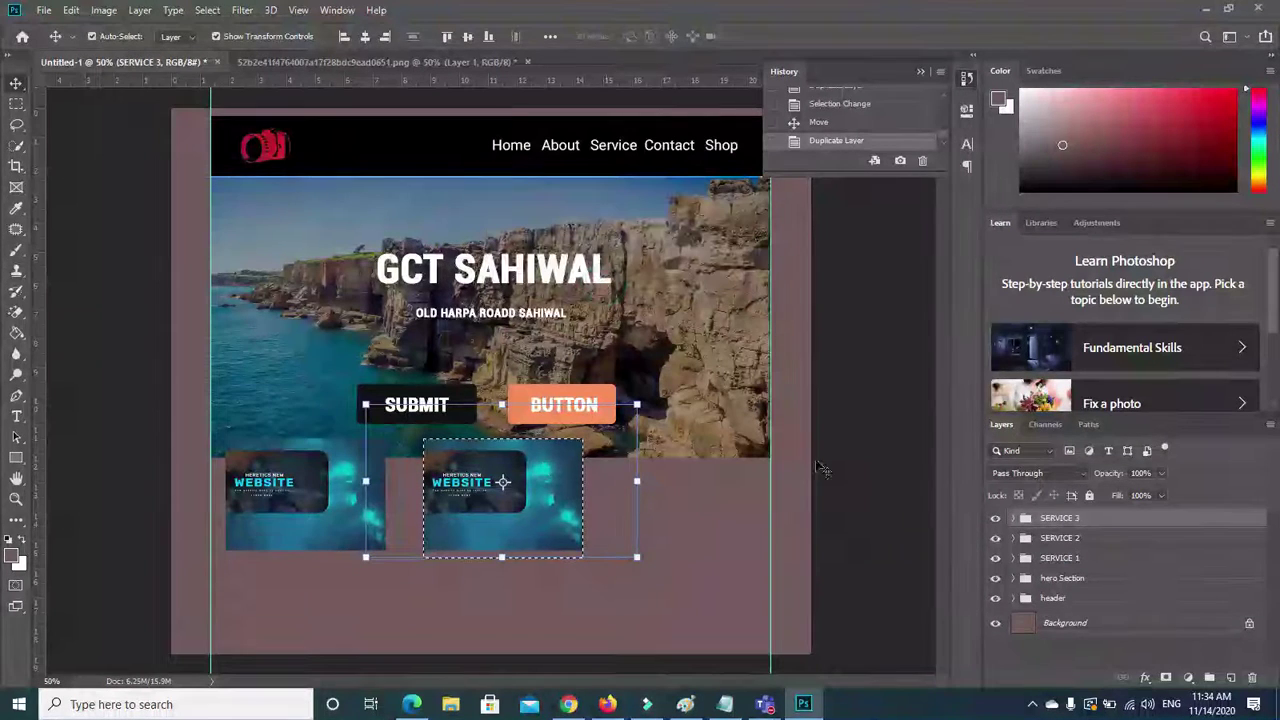
left_click(1013, 518)
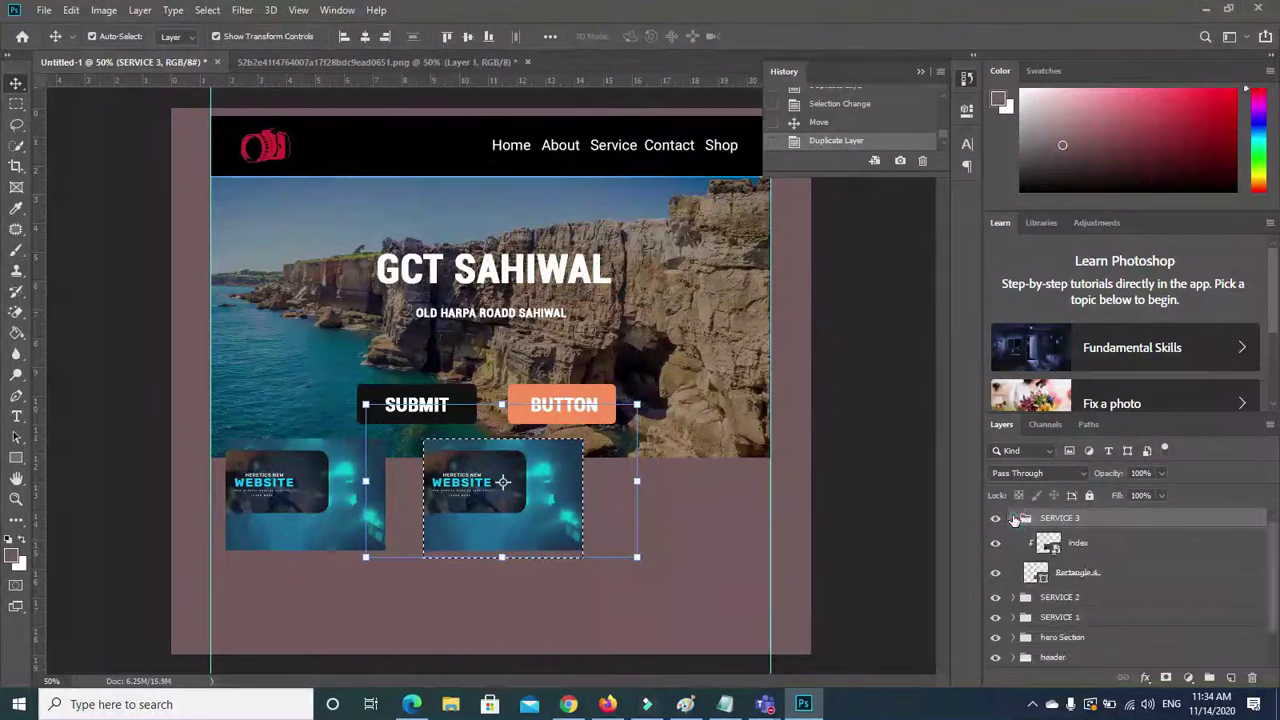
left_click(1126, 543)
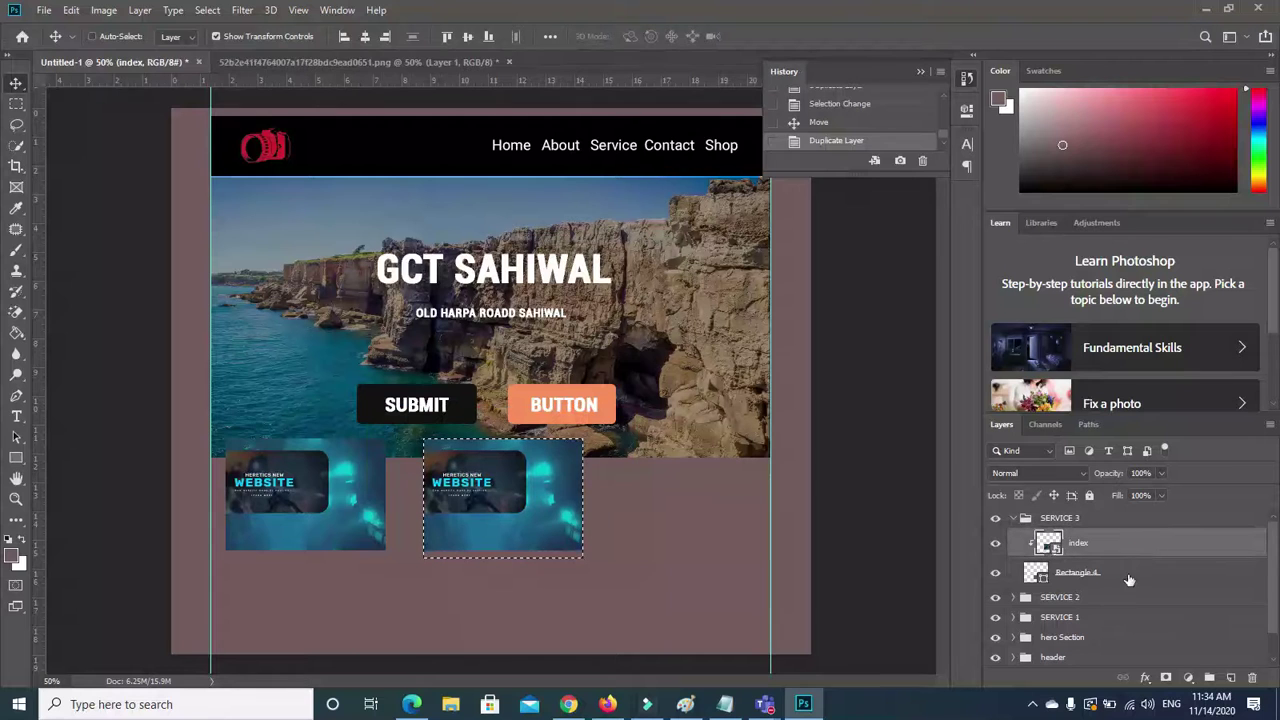
left_click(1128, 575, "ctrl")
left_click_drag(517, 540, 697, 541)
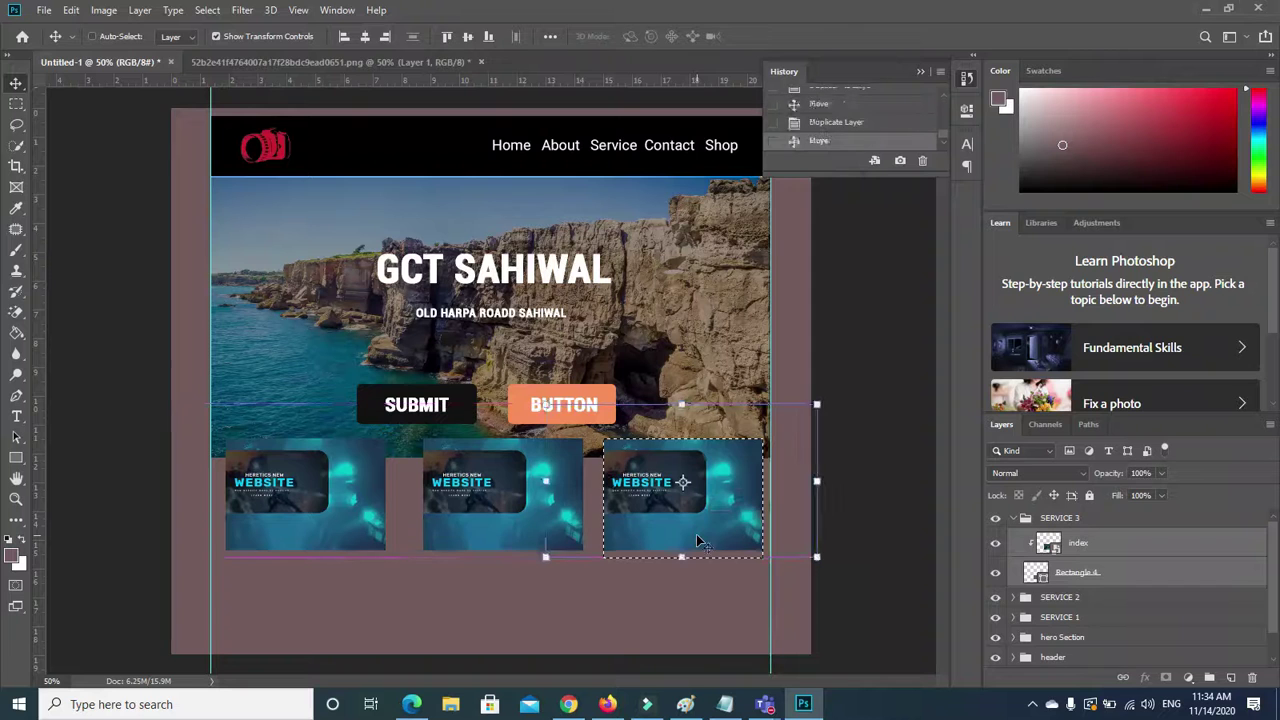
left_click(535, 568)
left_click(443, 619)
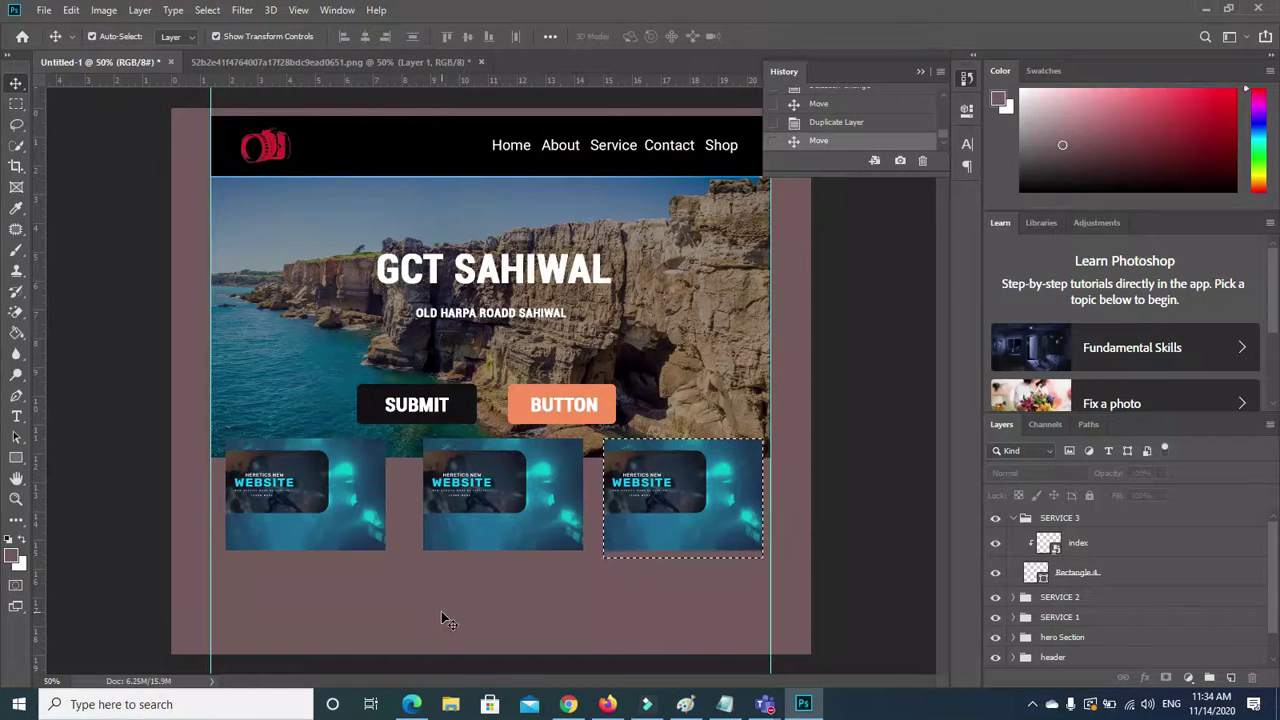
Clear the rectangular selection around the third service image.
left_click(16, 105)
left_click(16, 85)
left_click(372, 412)
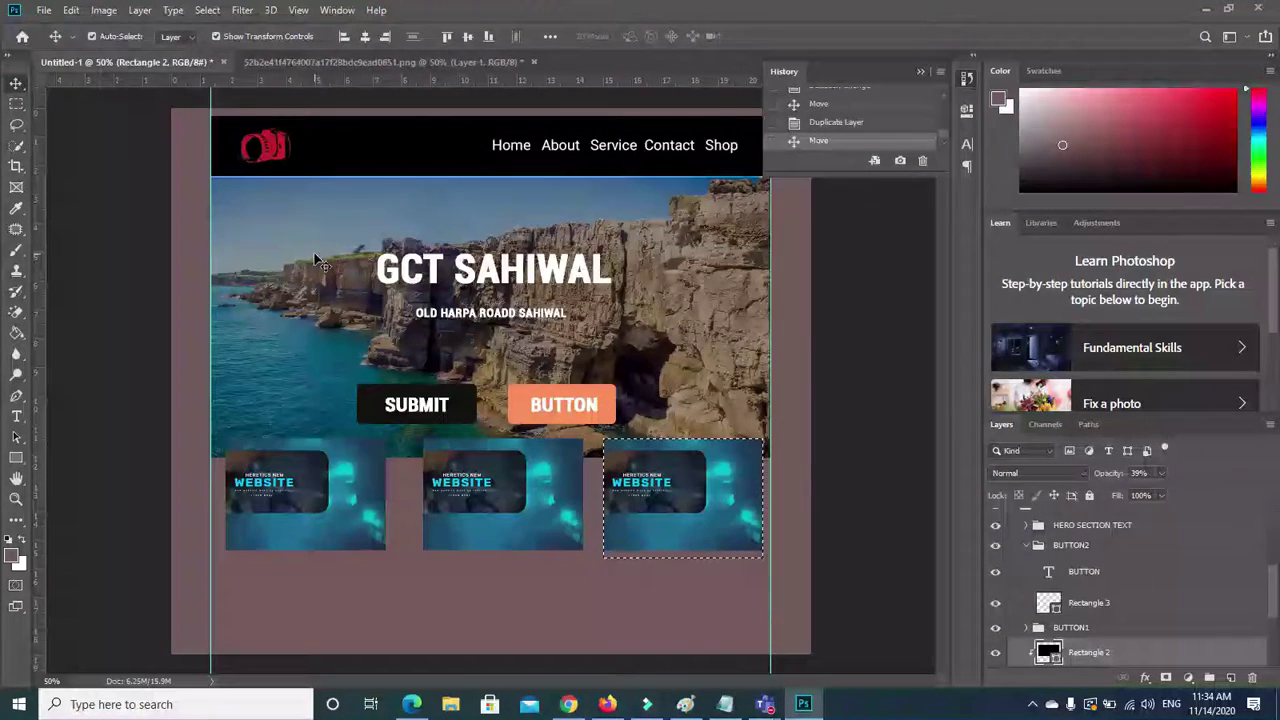
left_click(17, 105)
key("ctrl+d")
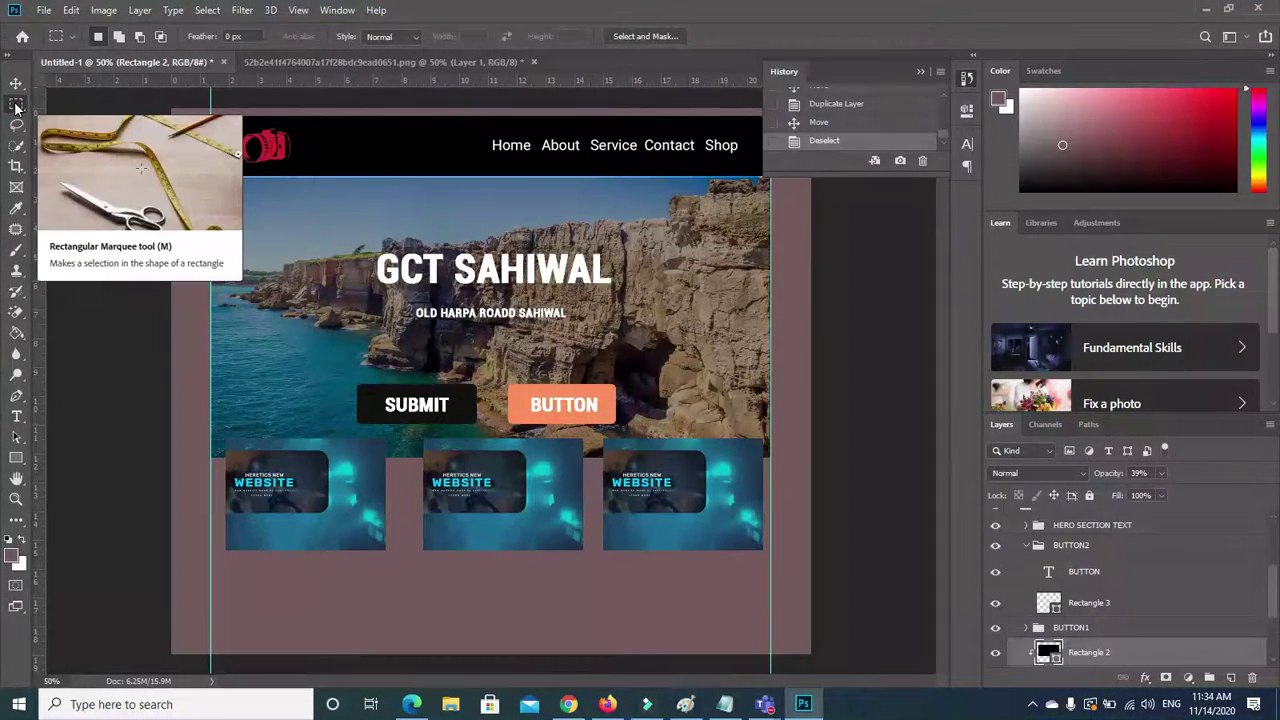
left_click(270, 10)
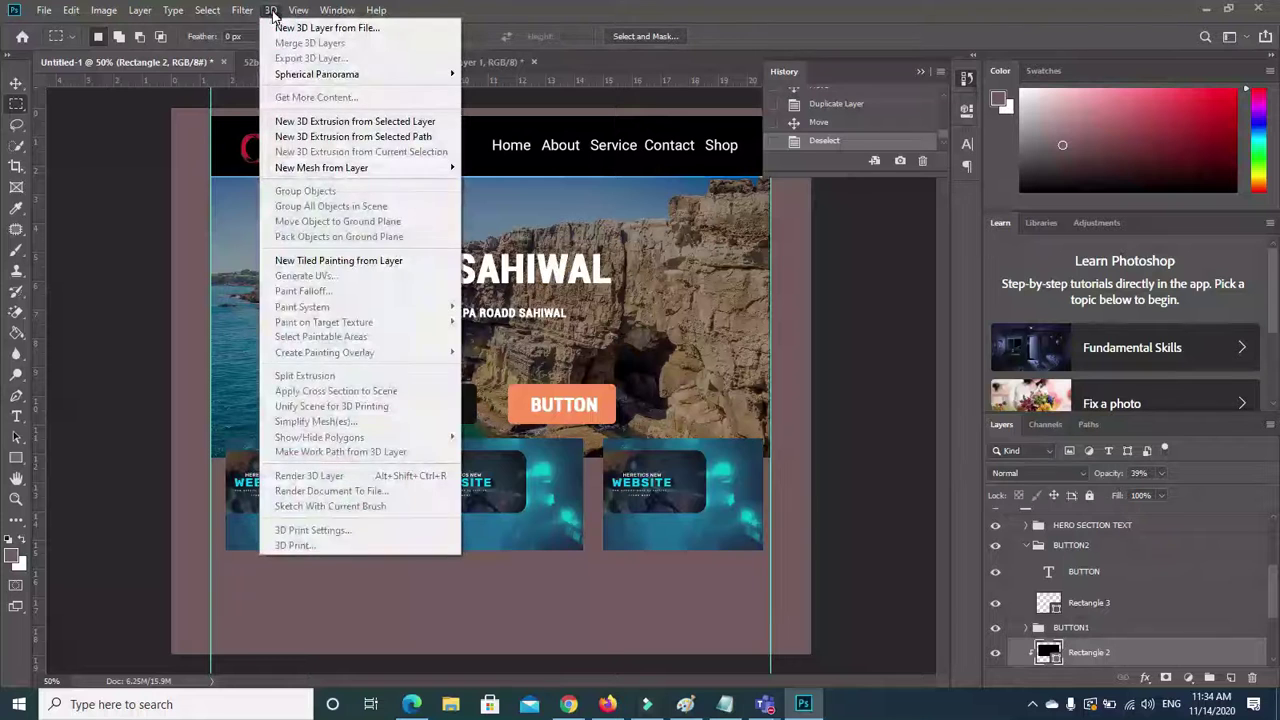
left_click(137, 219)
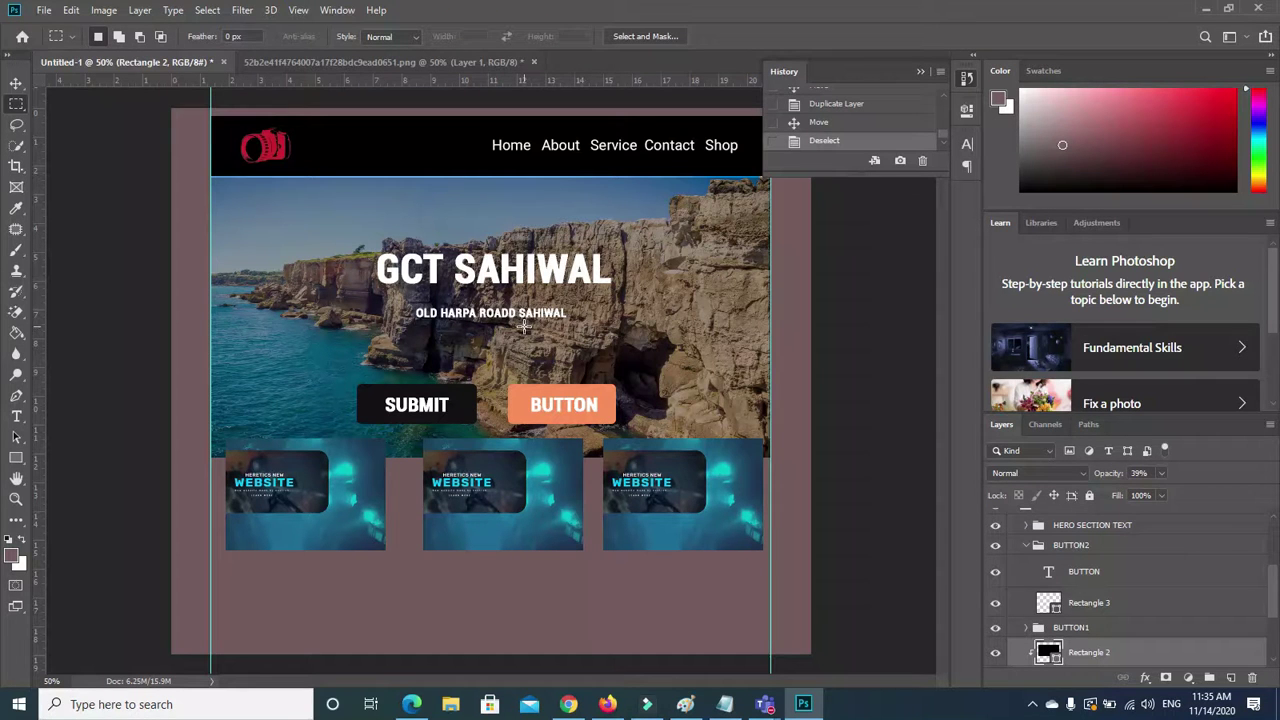
Collapse the BUTTON2, hero Section and SERVICE 3 layer groups and deselect all layers.
left_click(16, 82)
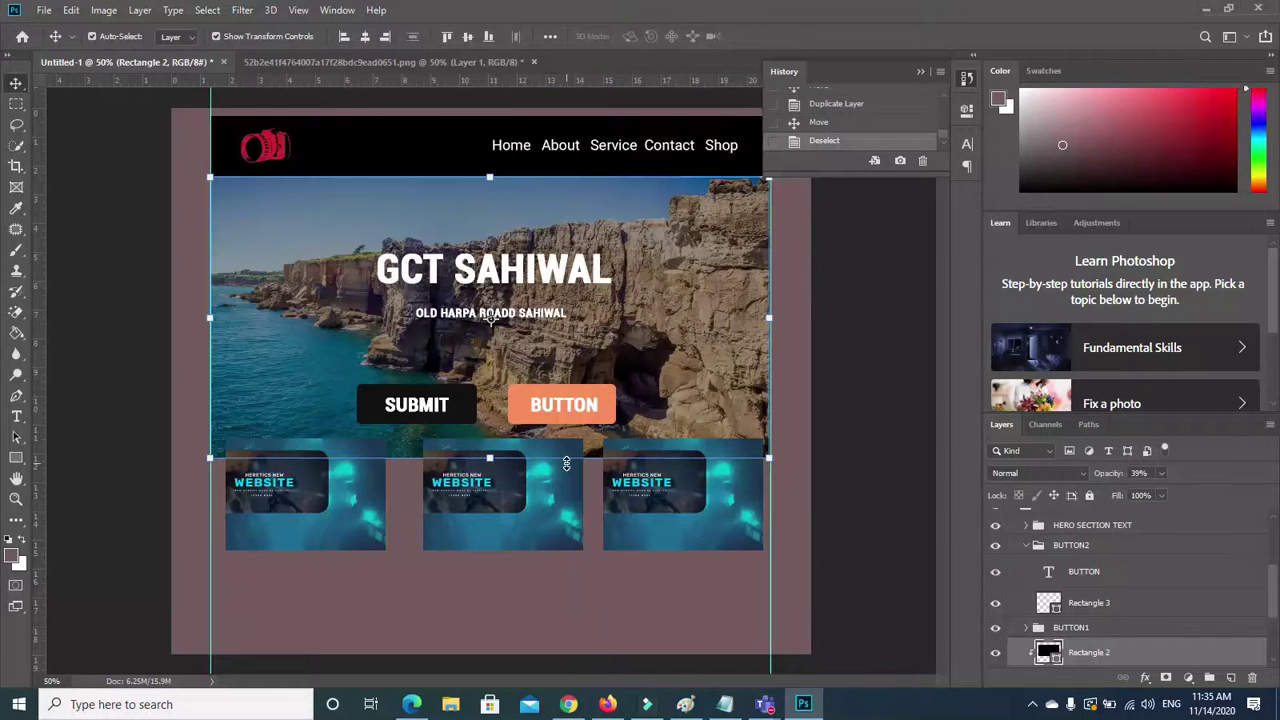
left_click(1025, 545)
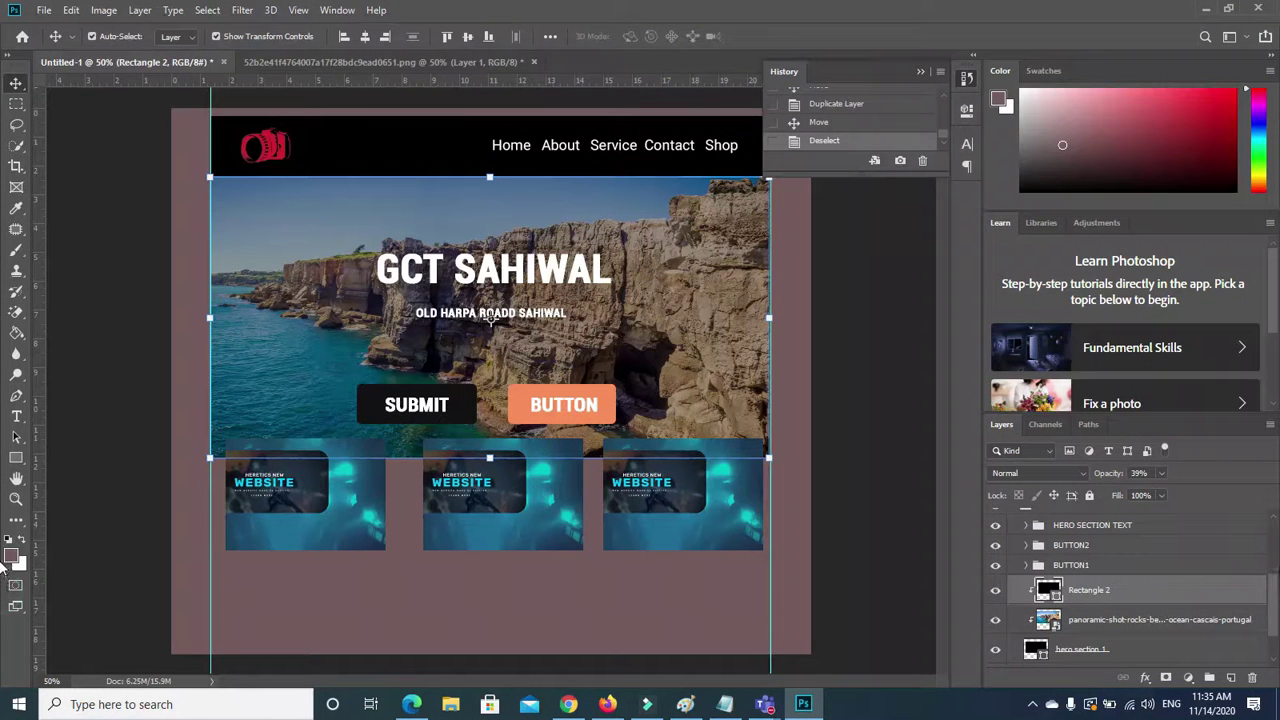
scroll(1266, 609, "up", 3)
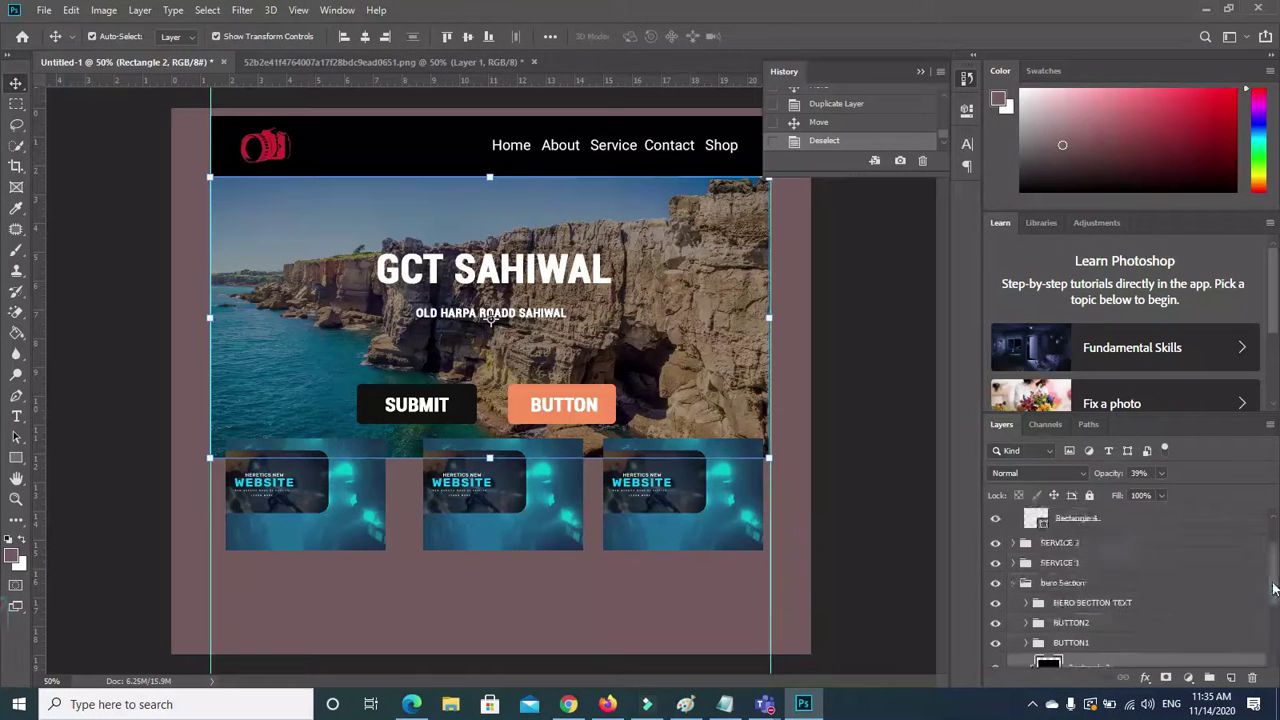
left_click(1015, 586)
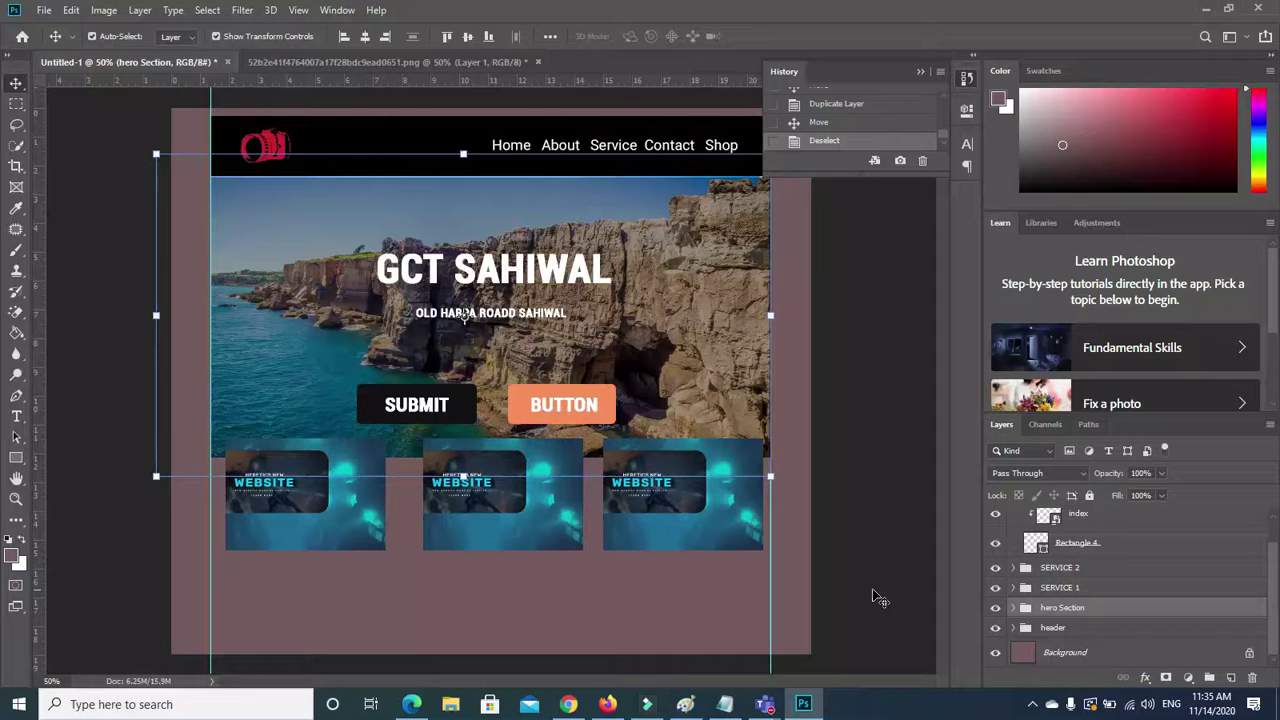
left_click(875, 598)
scroll(1265, 568, "up", 1)
left_click(1015, 520)
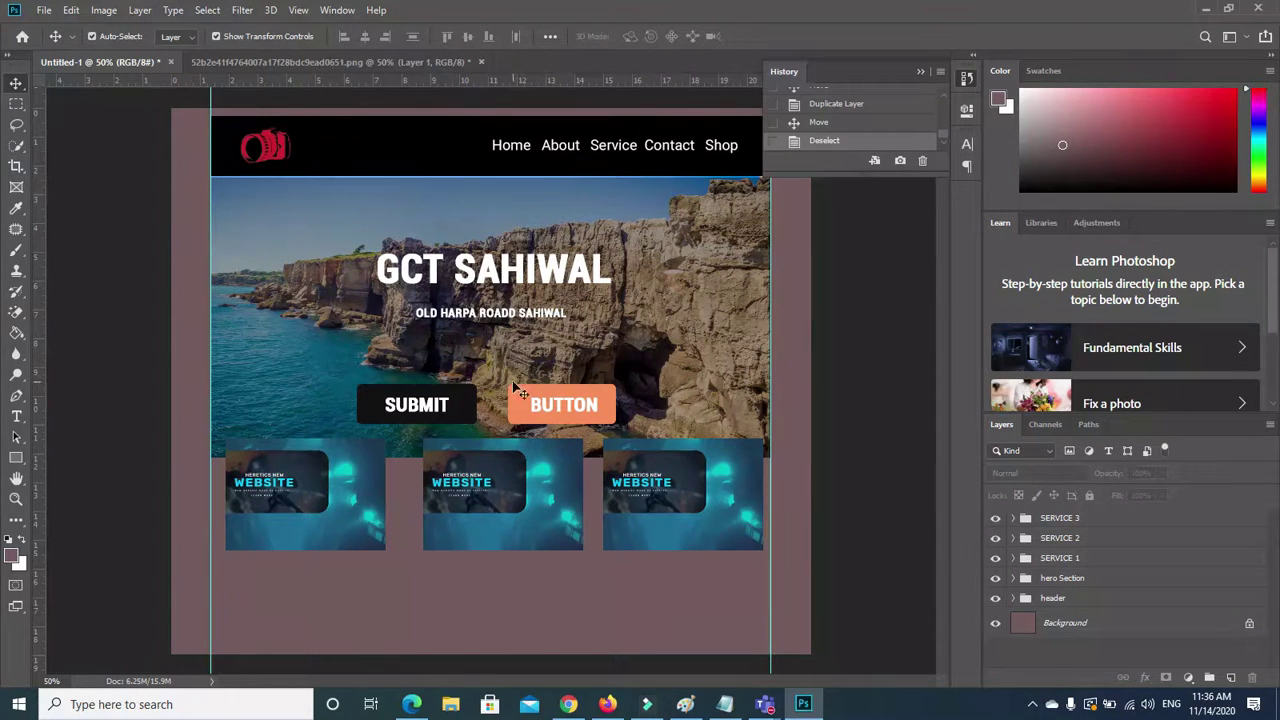
View the index image from the desktop in Photos, close it, and return to the Photoshop mockup.
left_click(1205, 9)
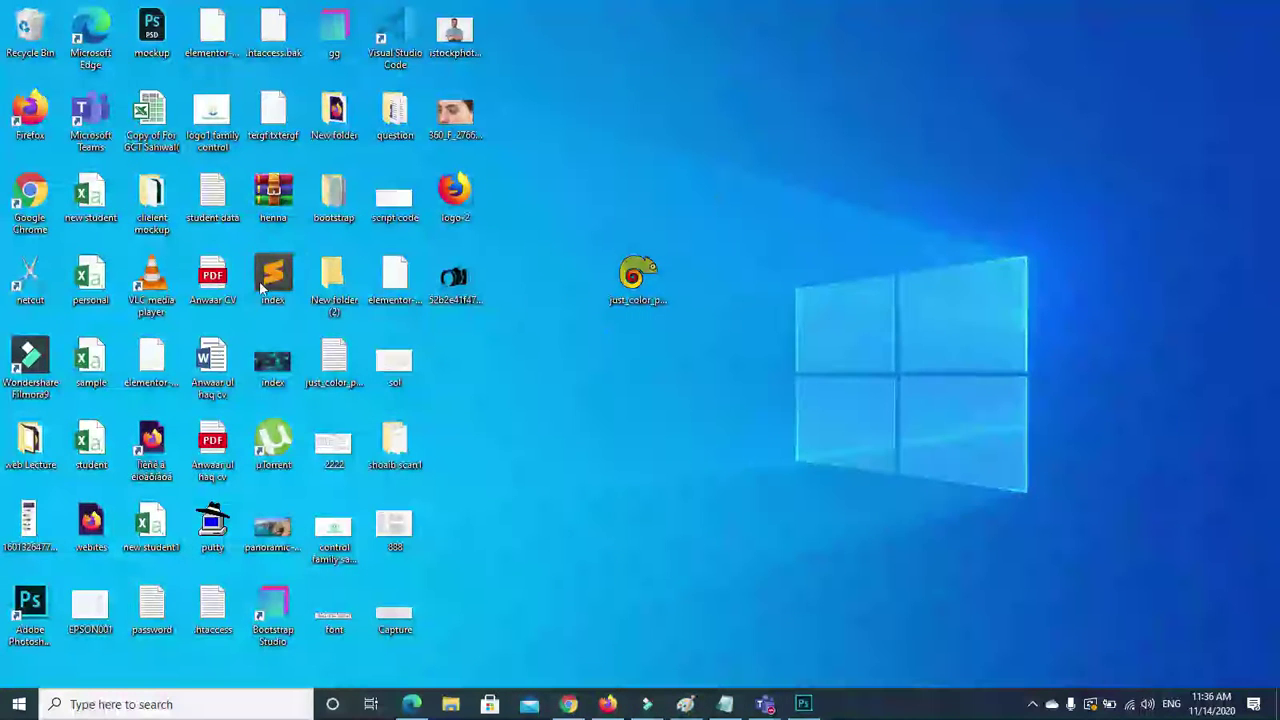
double_click(273, 362)
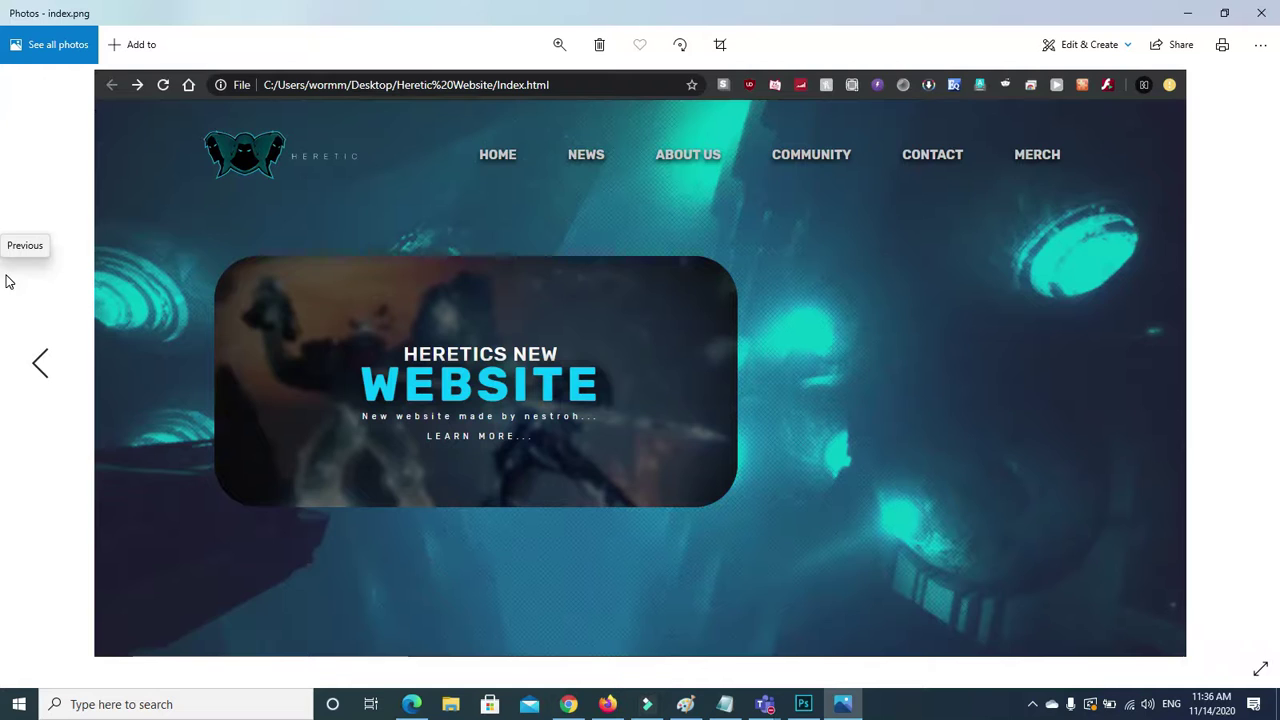
left_click(1259, 27)
left_click(803, 704)
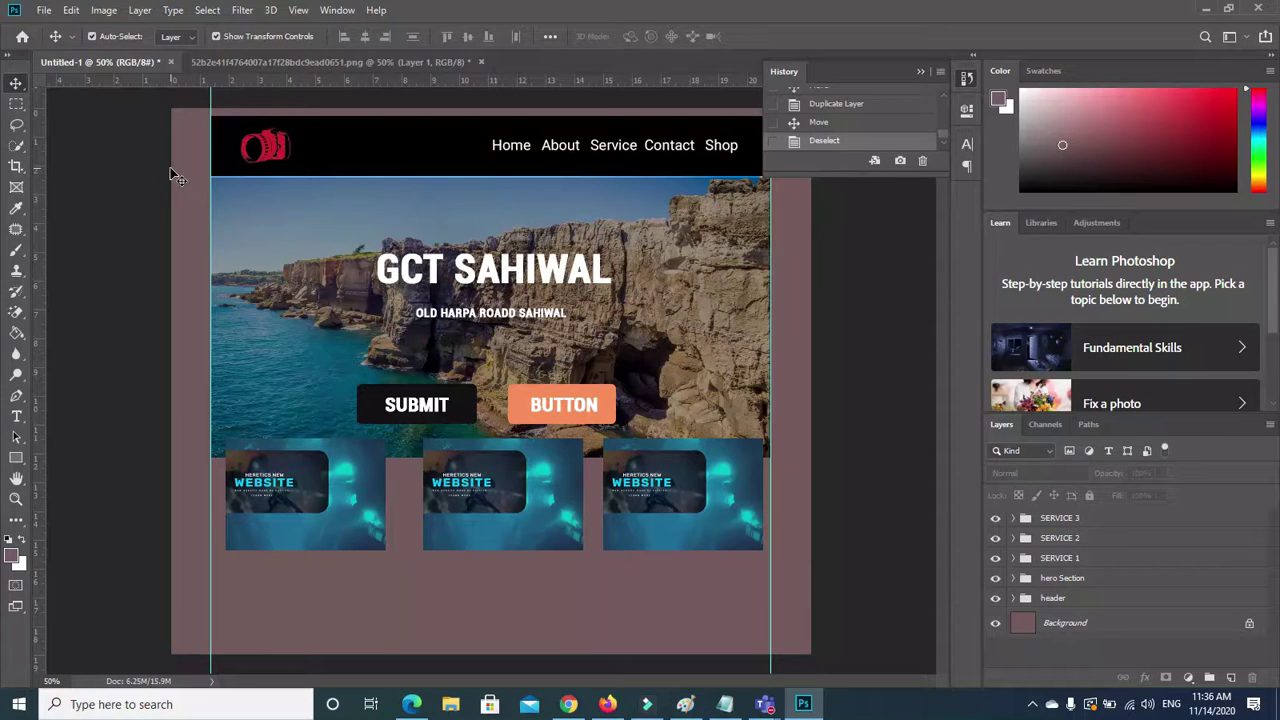
Switch to Microsoft Edge and open the Fiverr website, fiverr.com.
left_click(411, 704)
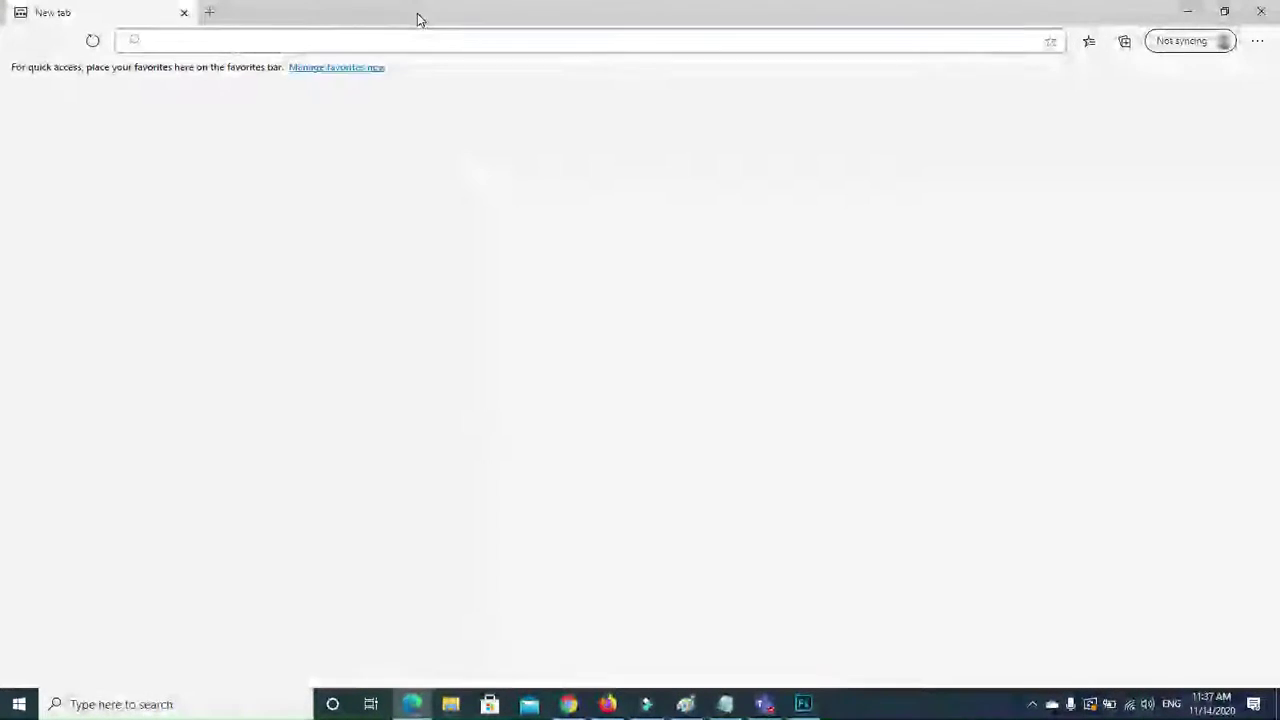
left_click(420, 38)
type("Fiverr")
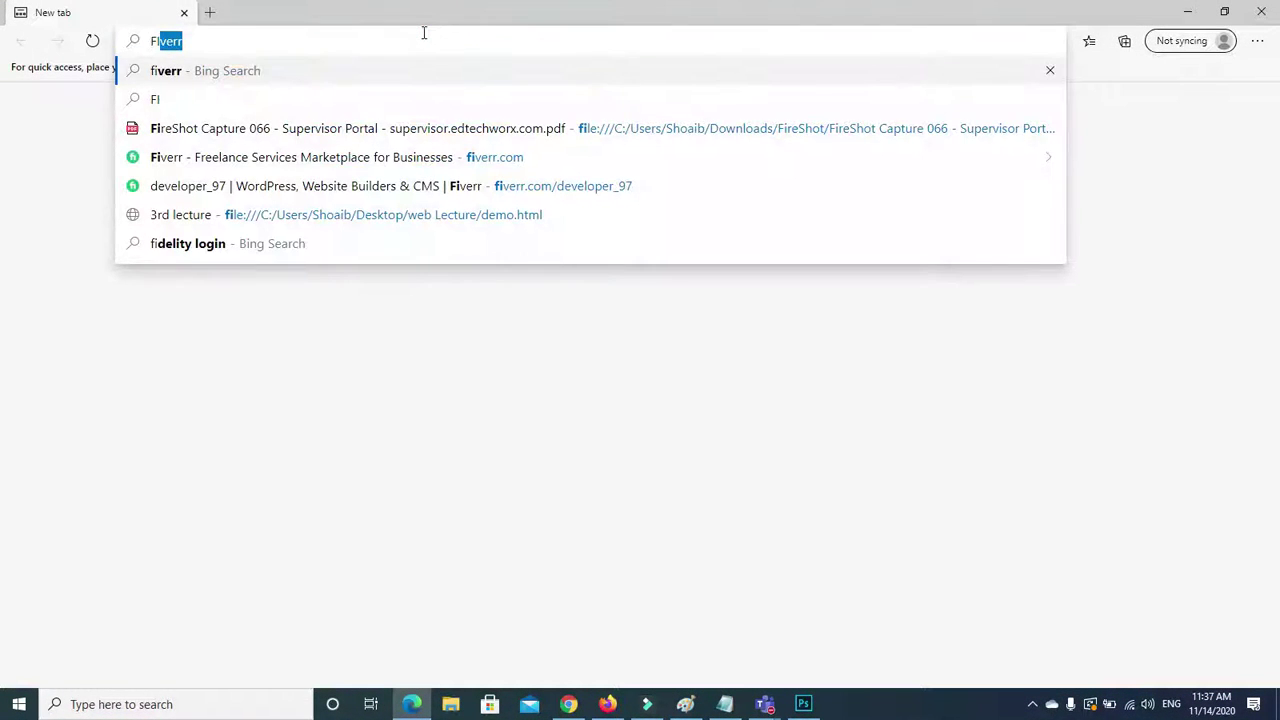
key("Down")
key("Down")
key("Down")
key("Return")
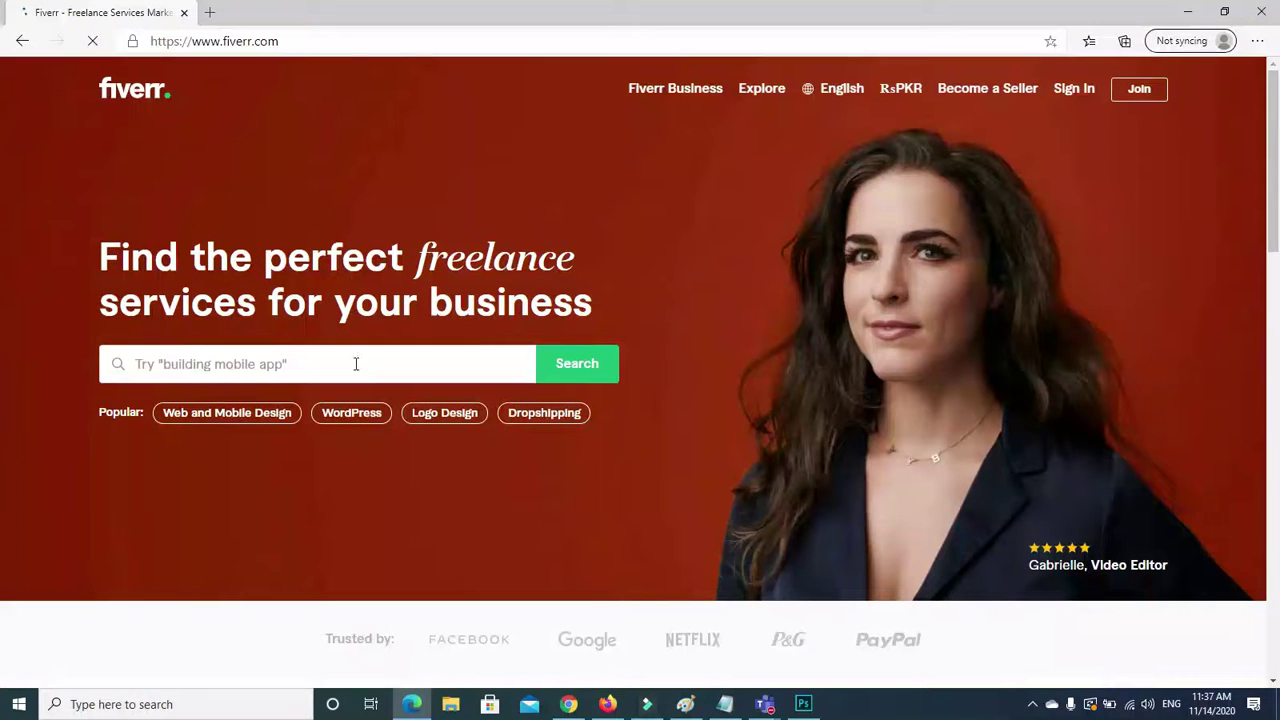
Search Fiverr's services for "UI" and dismiss the Join Fiverr prompt.
left_click(355, 364)
type("UI")
key("Return")
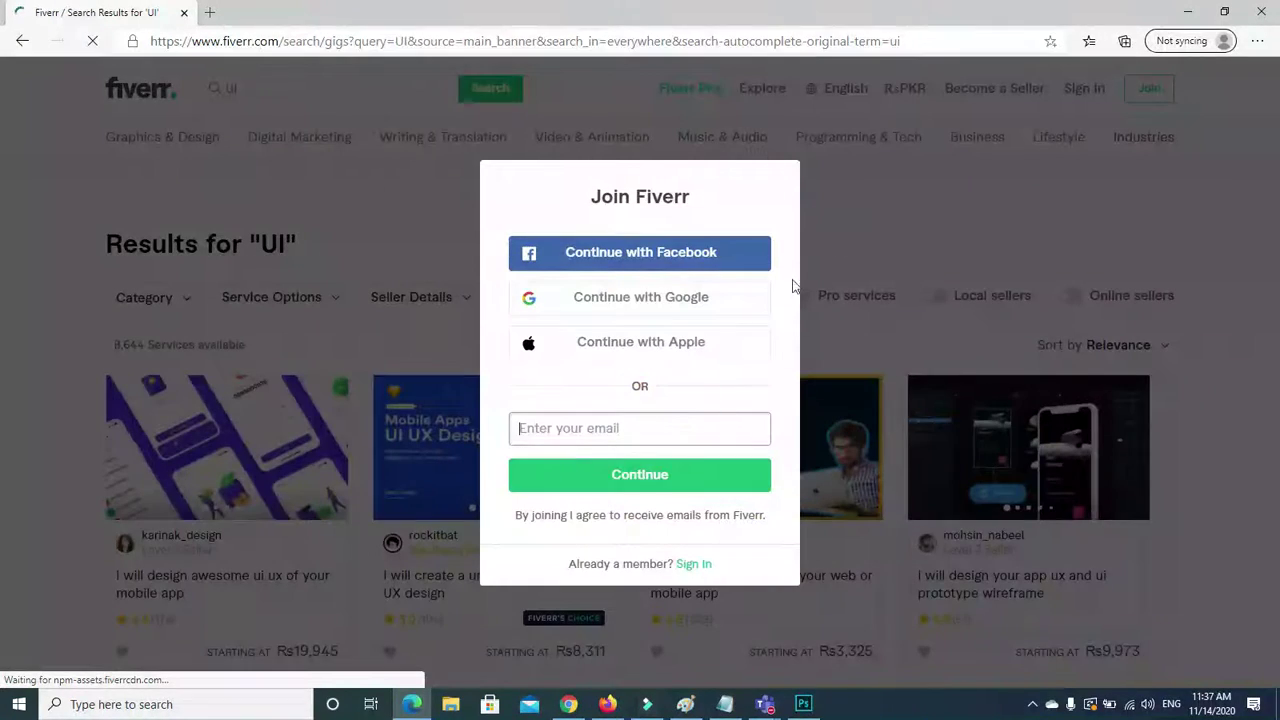
left_click(930, 330)
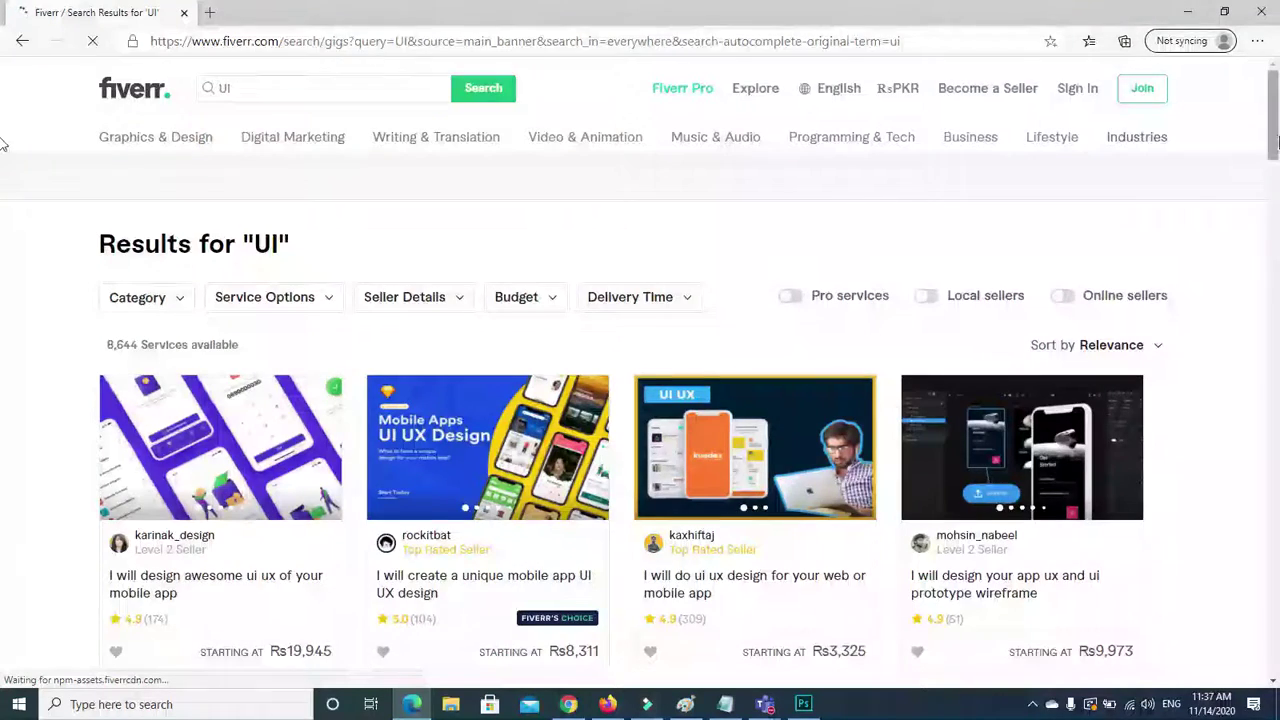
Browse the UI search results and open the gig "I will design PSD xd figma website UI template".
scroll(1274, 168, "down", 2)
scroll(1274, 170, "down", 1)
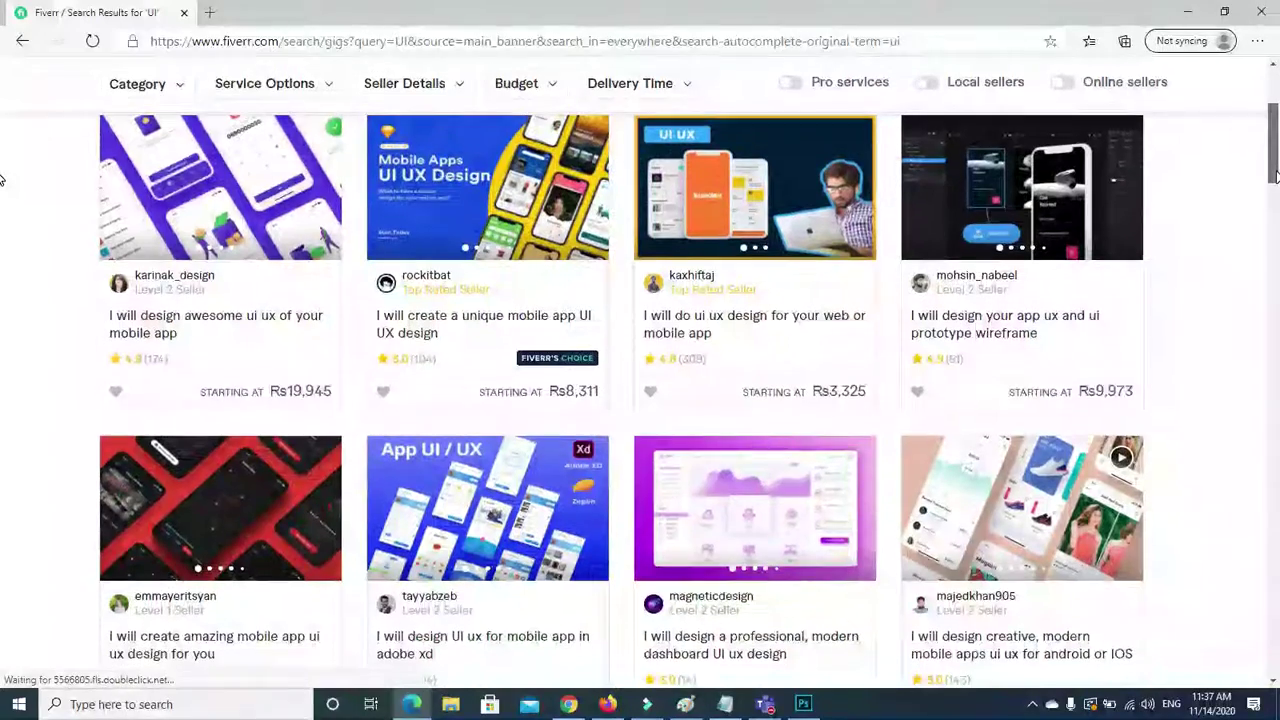
scroll(2, 190, "down", 2)
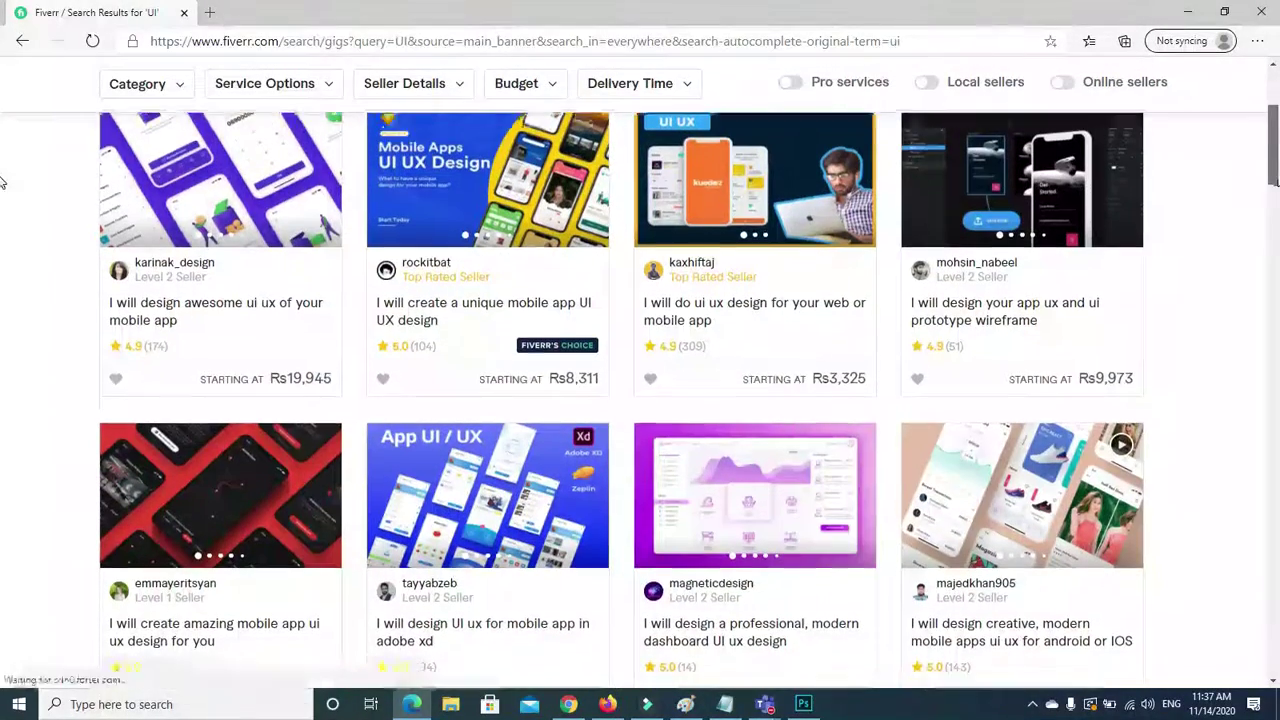
scroll(2, 200, "down", 5)
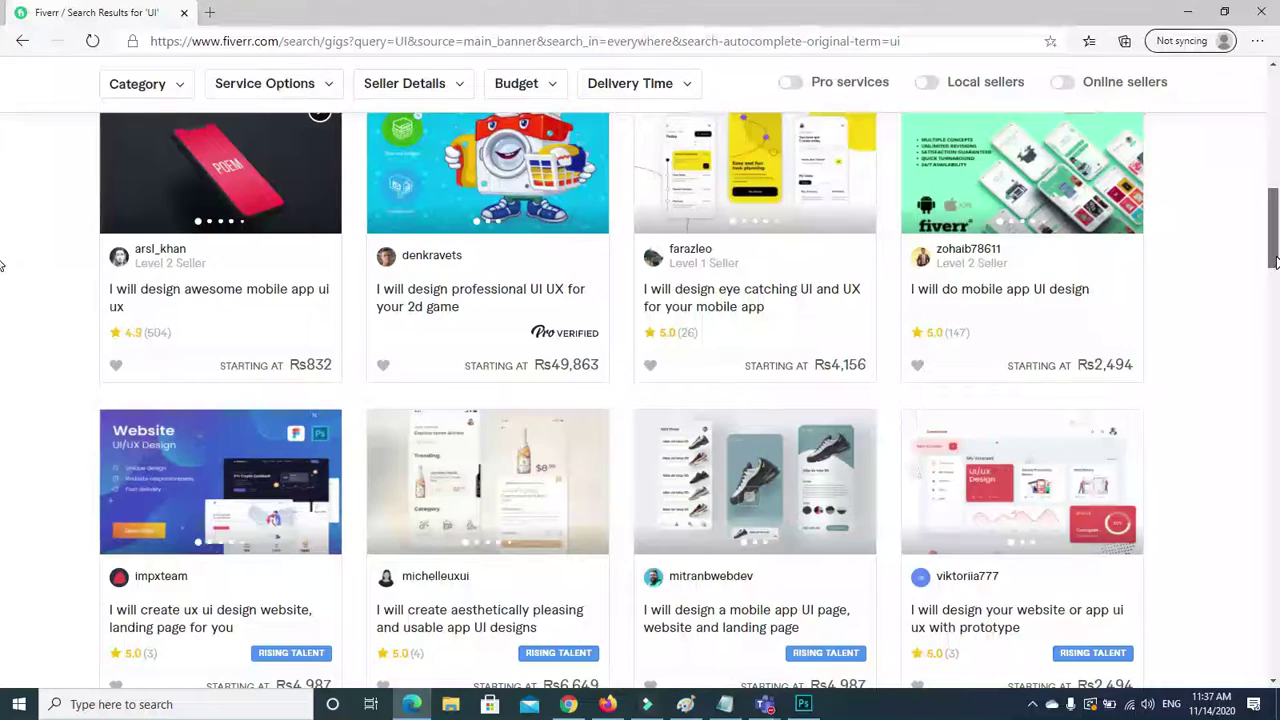
scroll(2, 270, "down", 2)
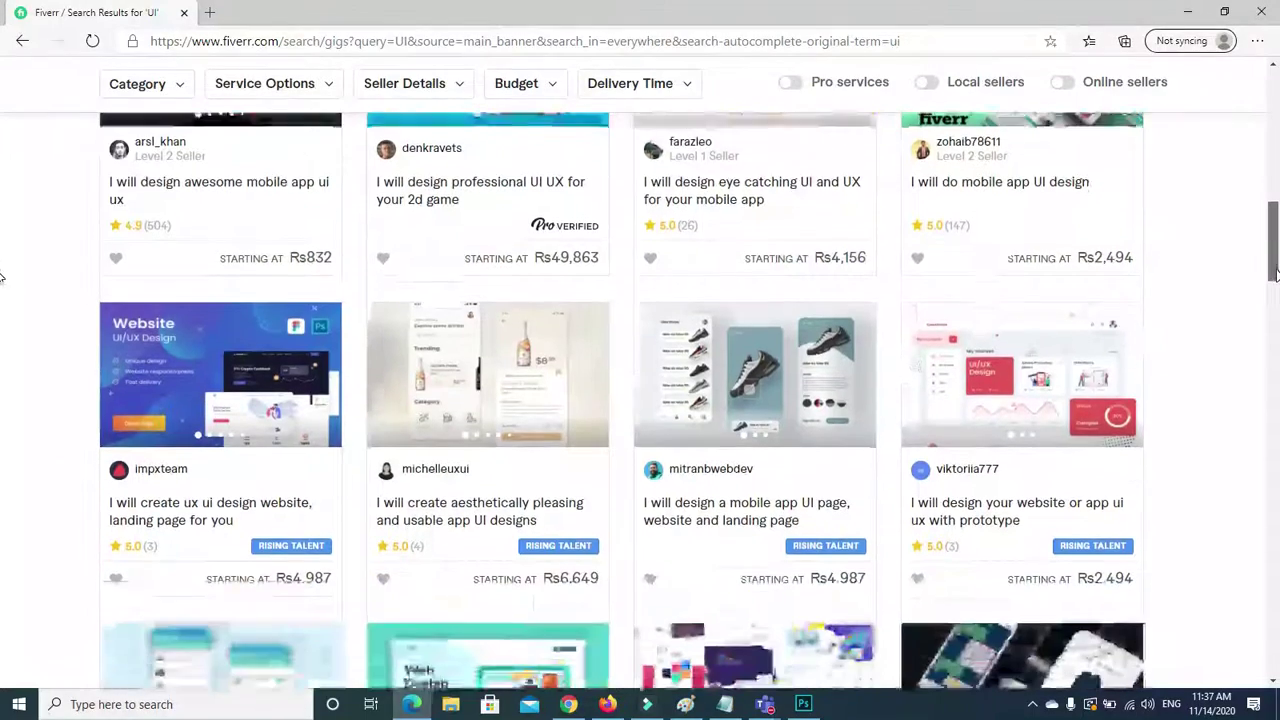
scroll(2, 300, "down", 4)
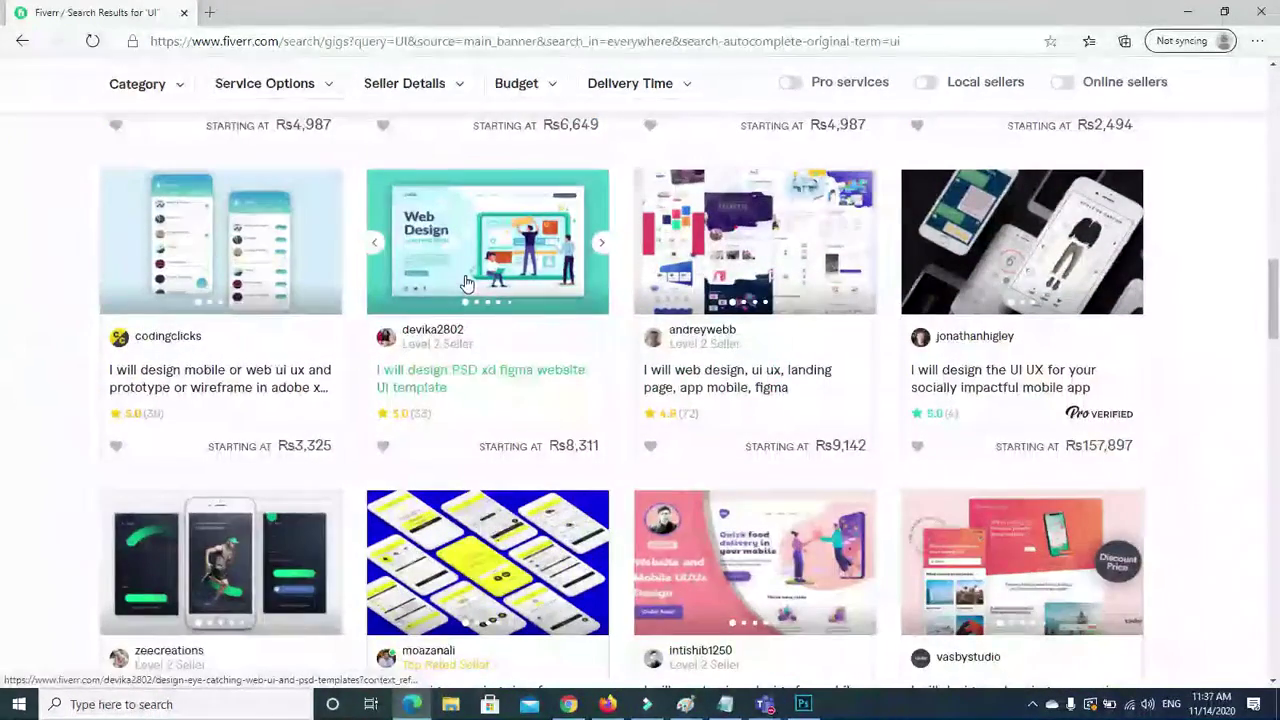
left_click(465, 283)
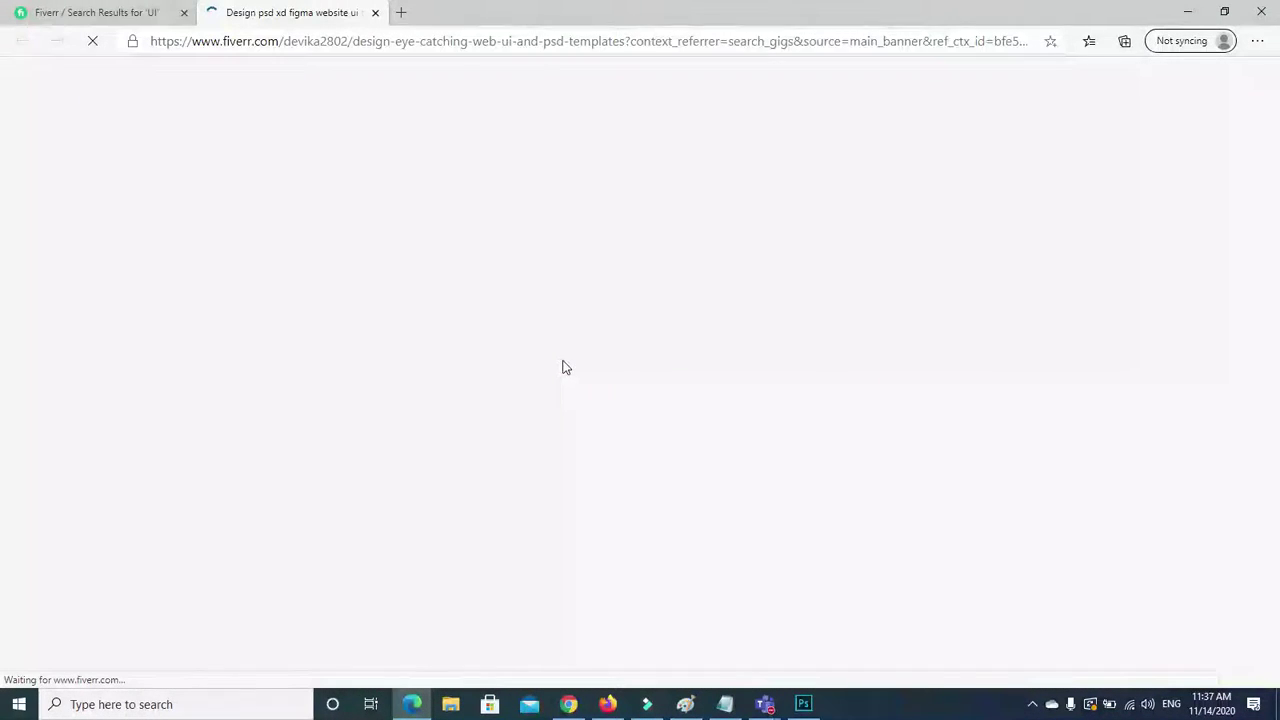
scroll(785, 250, "down", 1)
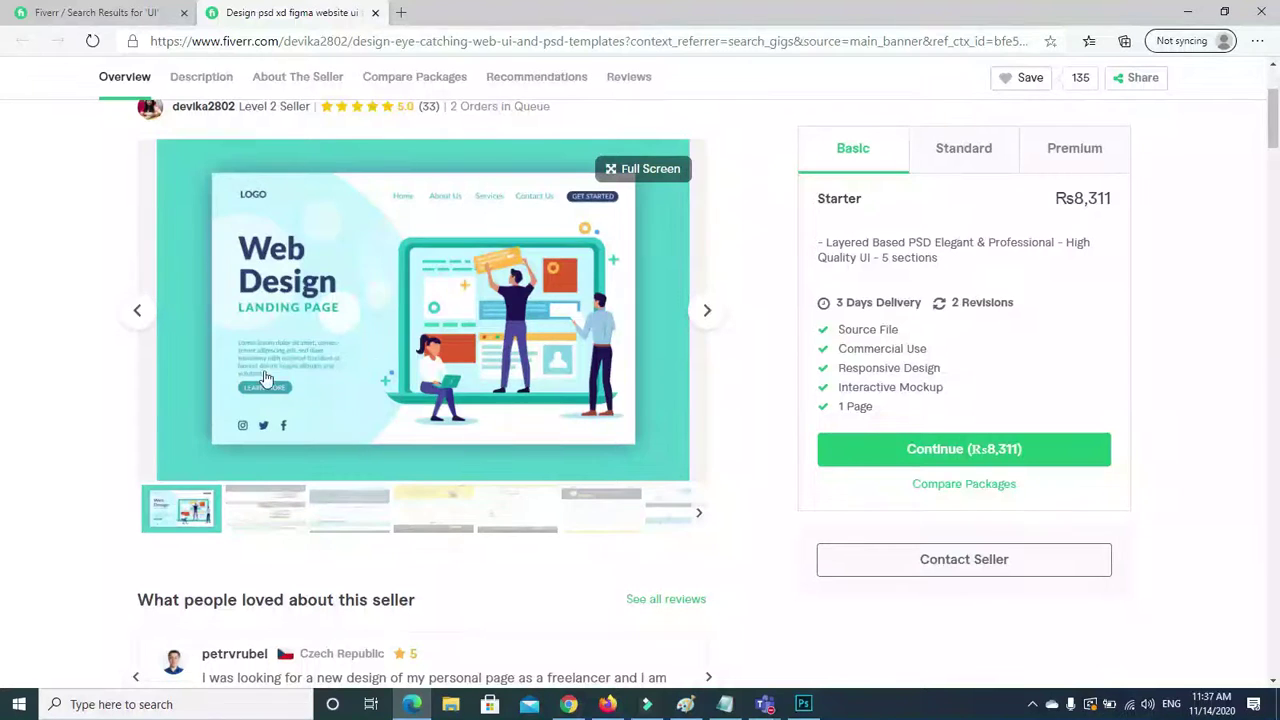
Look through the gig's gallery samples and stop at the long landing page with the dark blue section.
left_click(706, 311)
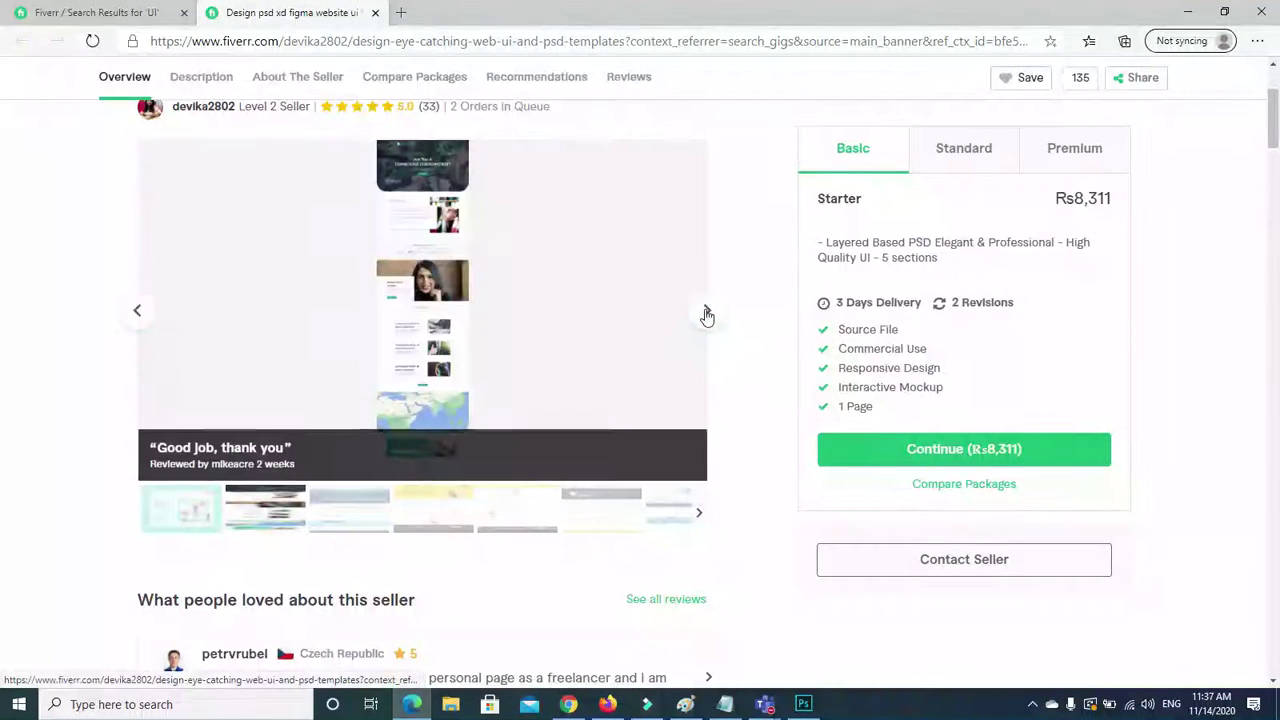
left_click(706, 314)
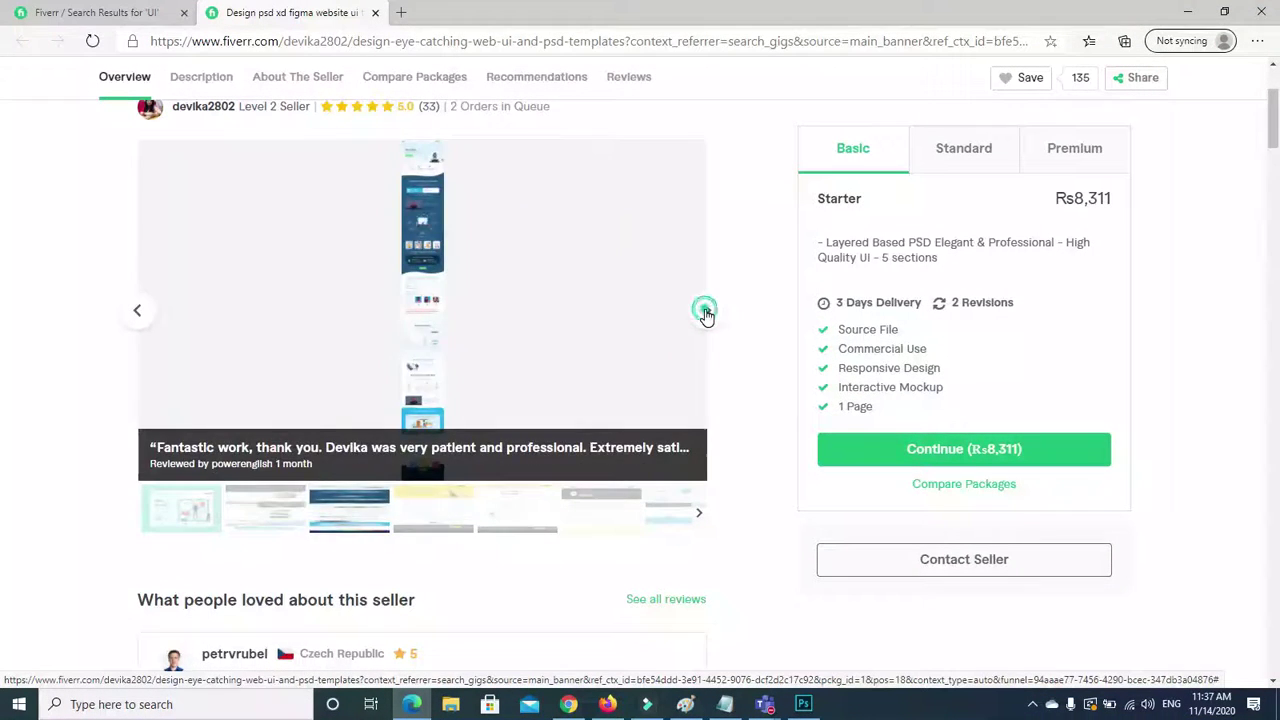
left_click(706, 314)
left_click(137, 310)
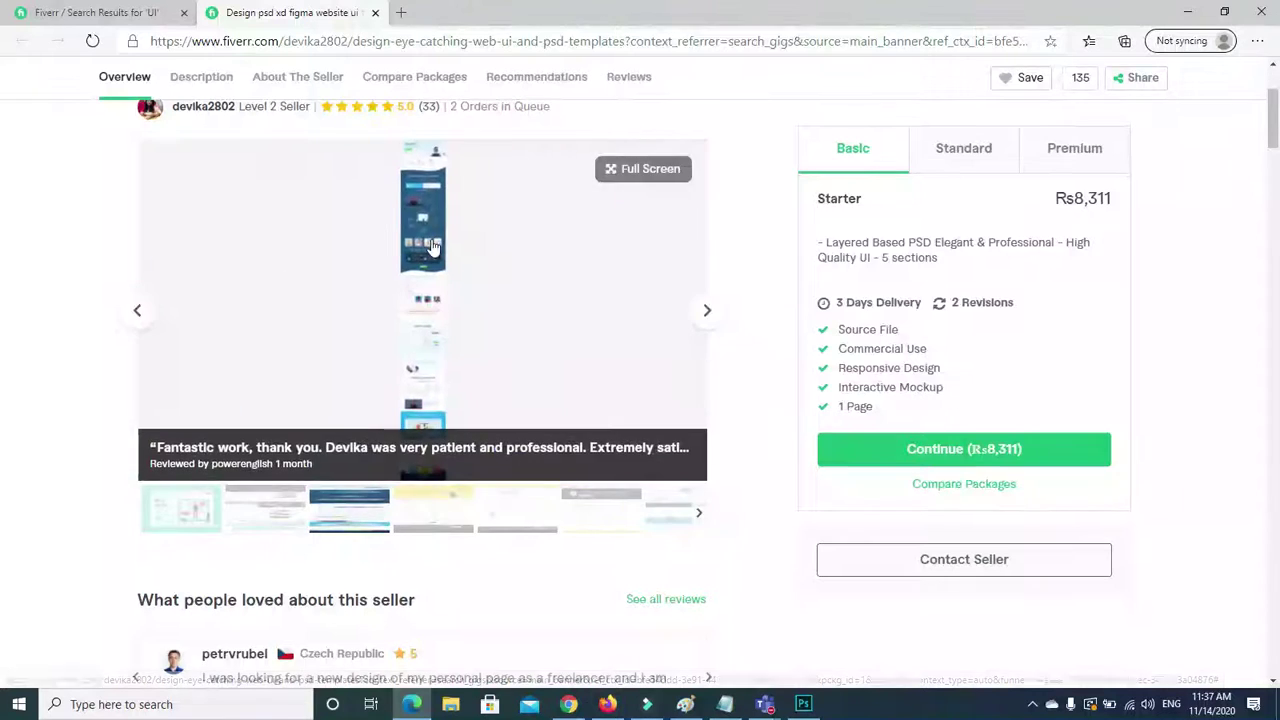
Examine the long dark blue landing page sample in the full-screen viewer, then close the viewer.
left_click(432, 247)
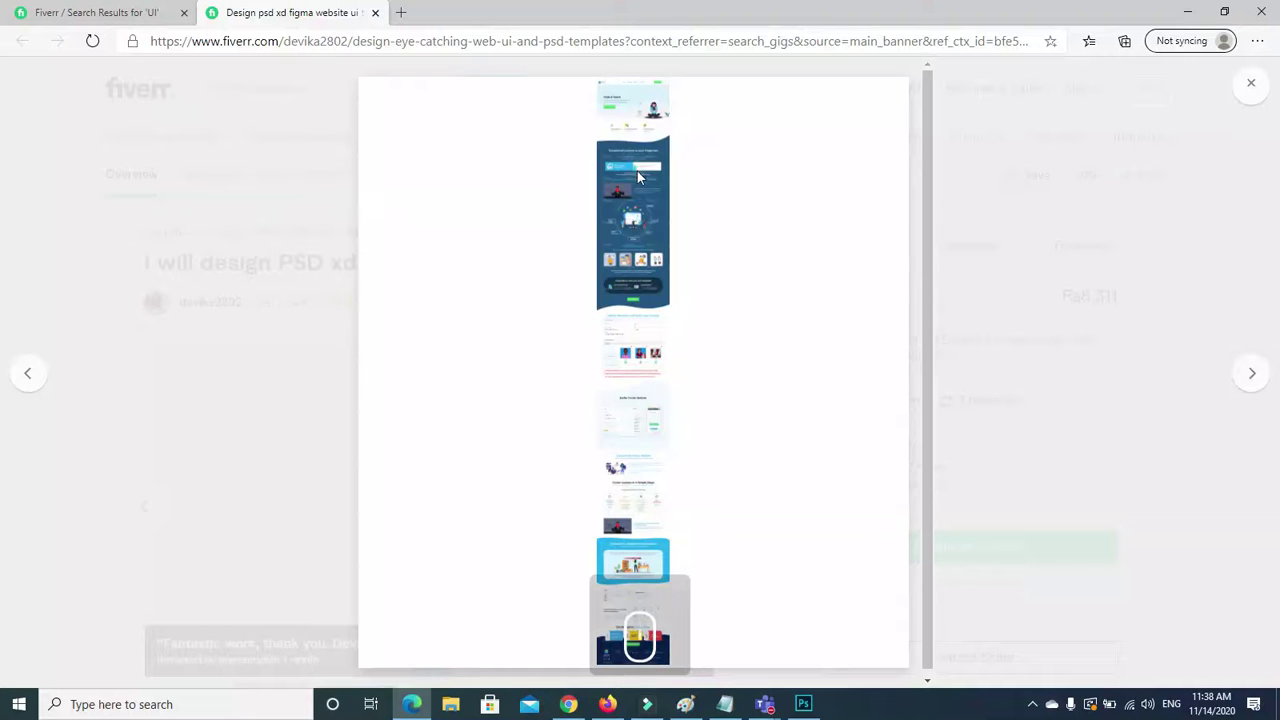
left_click(617, 668)
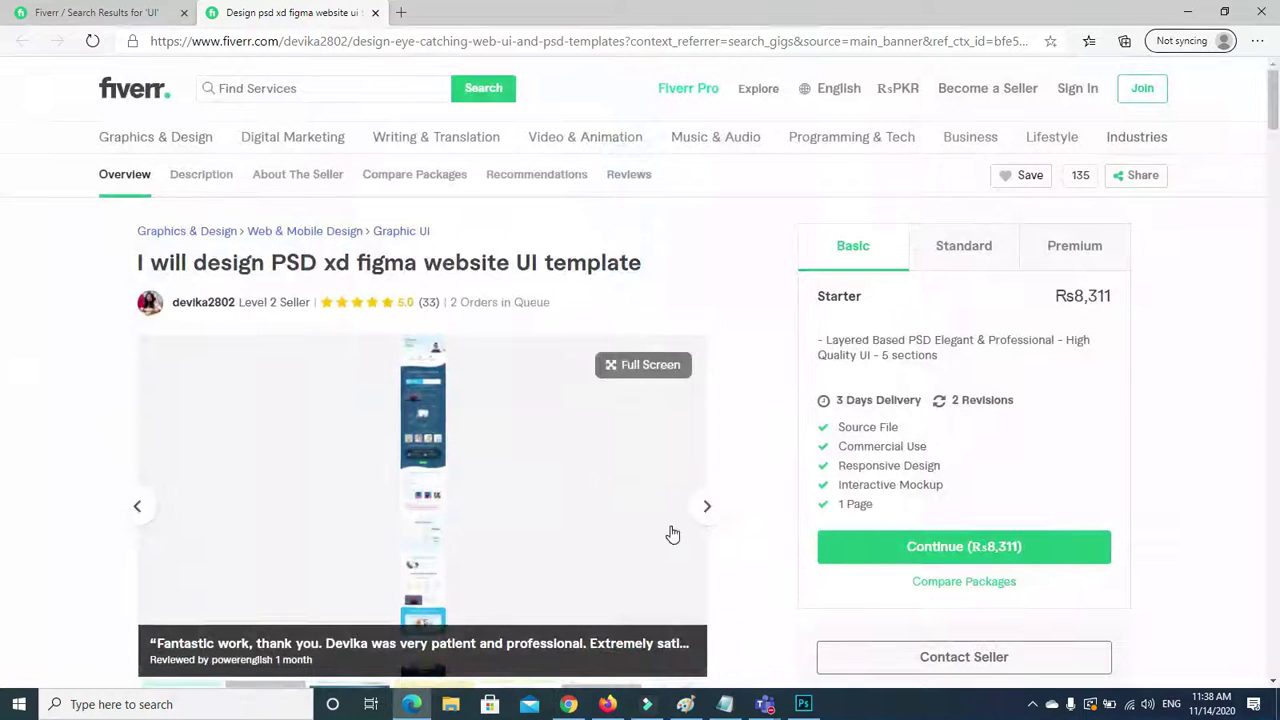
left_click(619, 368)
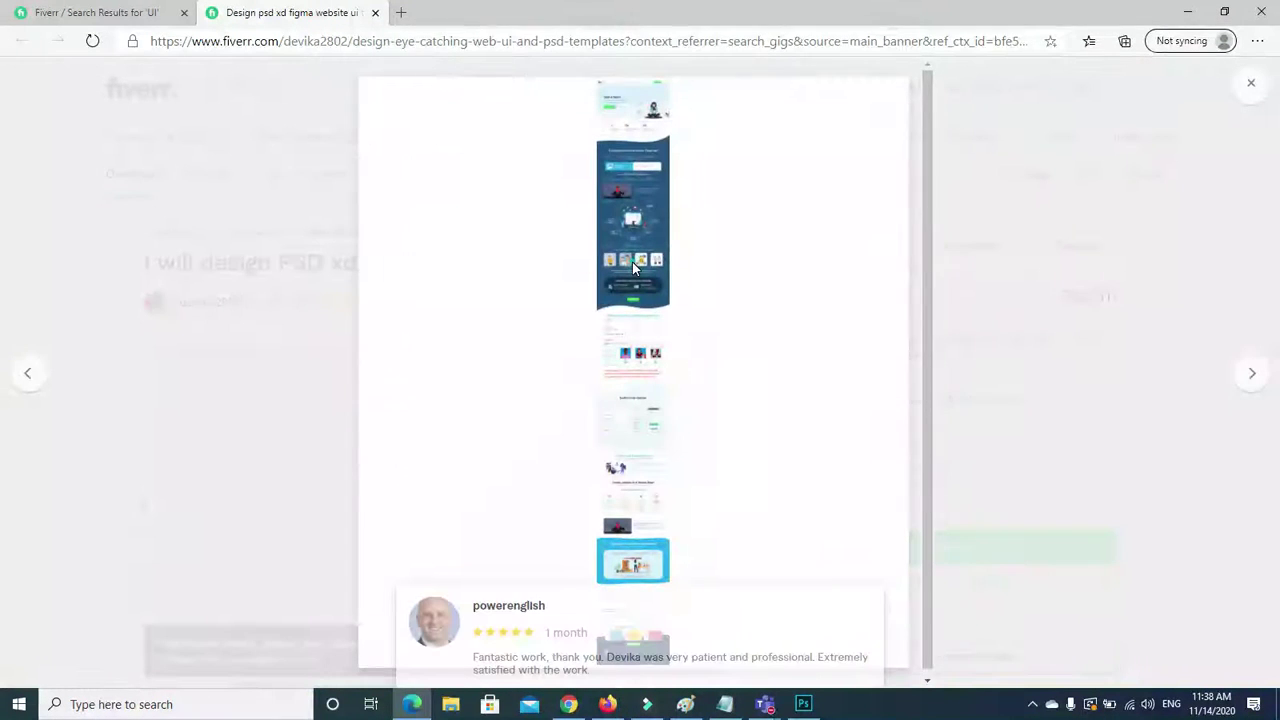
key("ctrl+plus")
key("ctrl+plus")
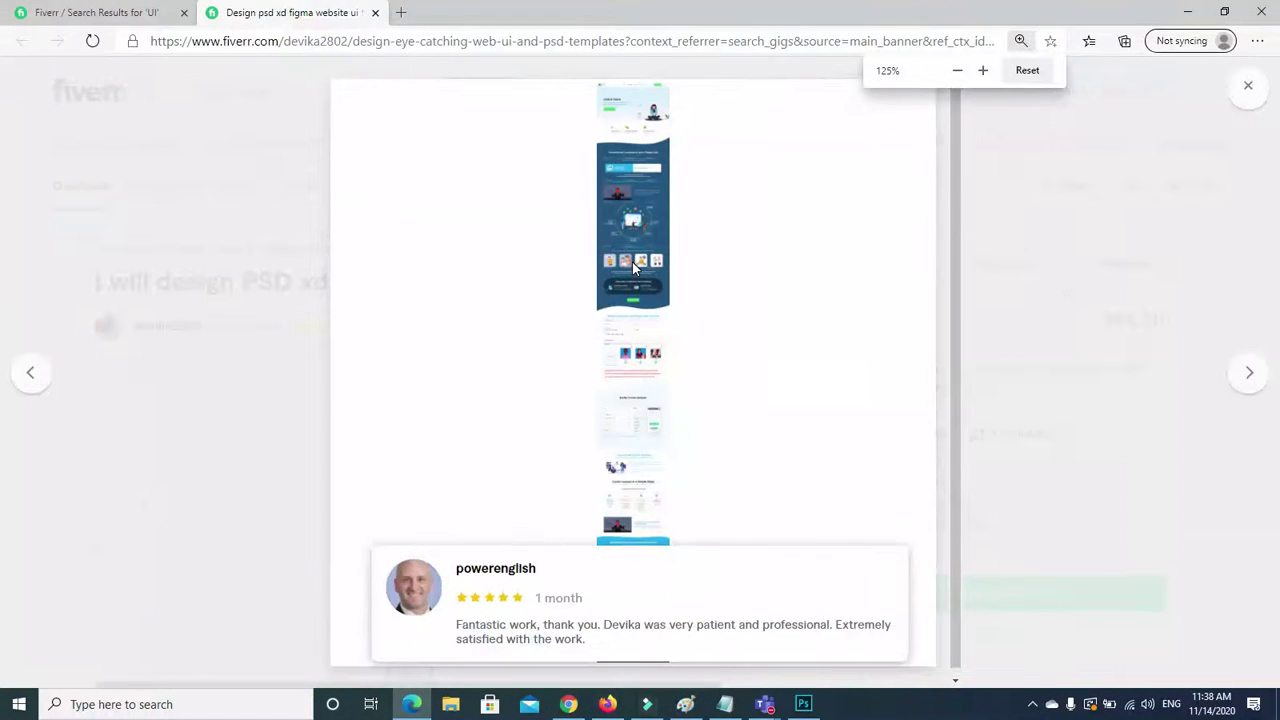
key("ctrl+minus")
key("ctrl+minus")
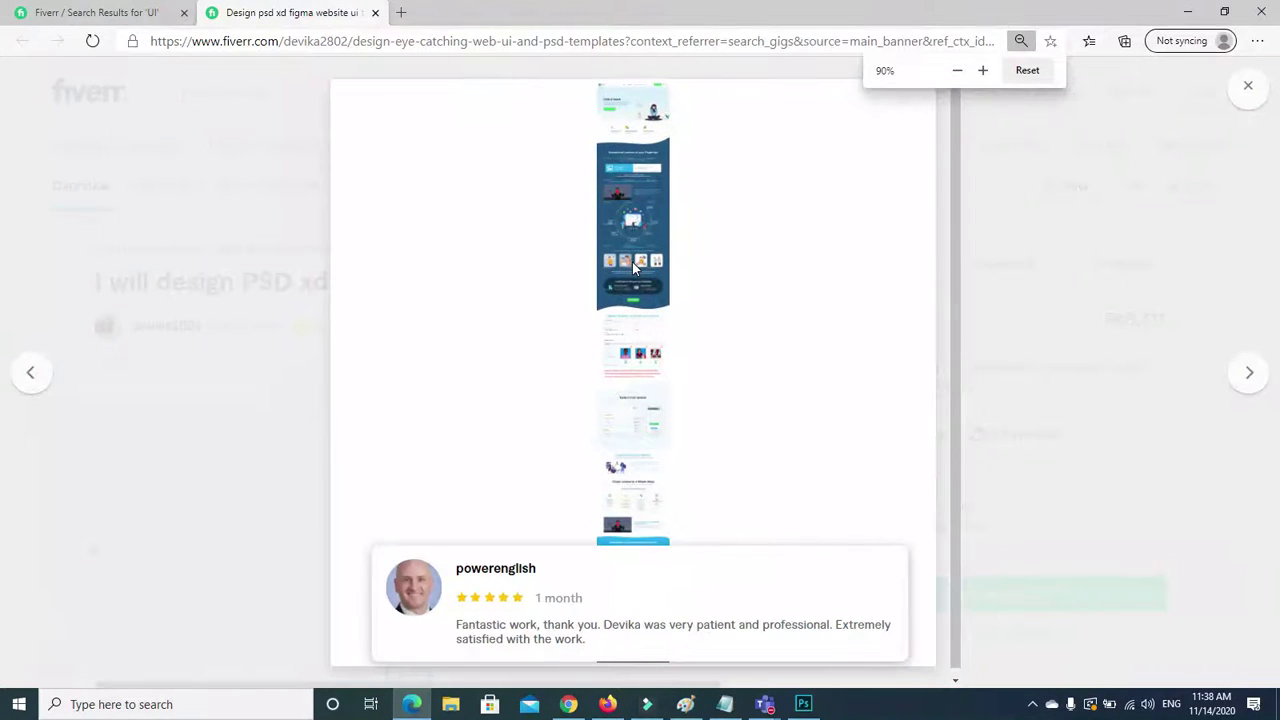
key("ctrl+plus")
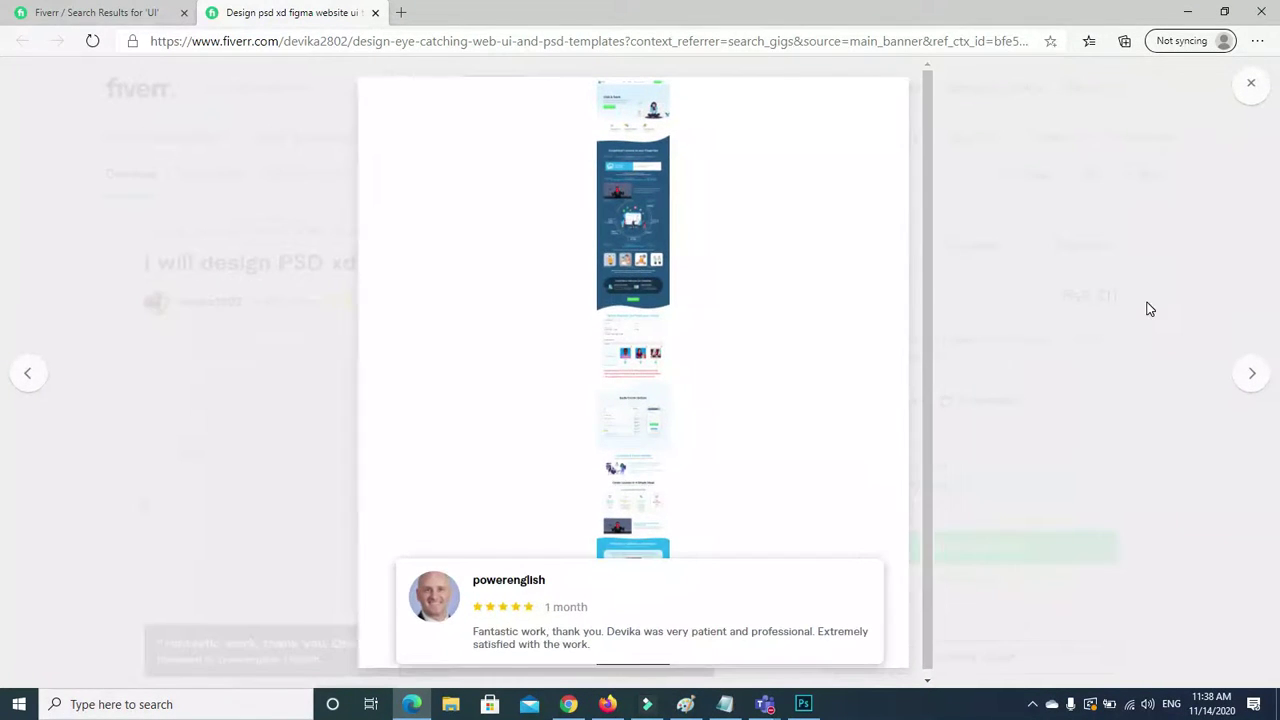
left_click(1250, 84)
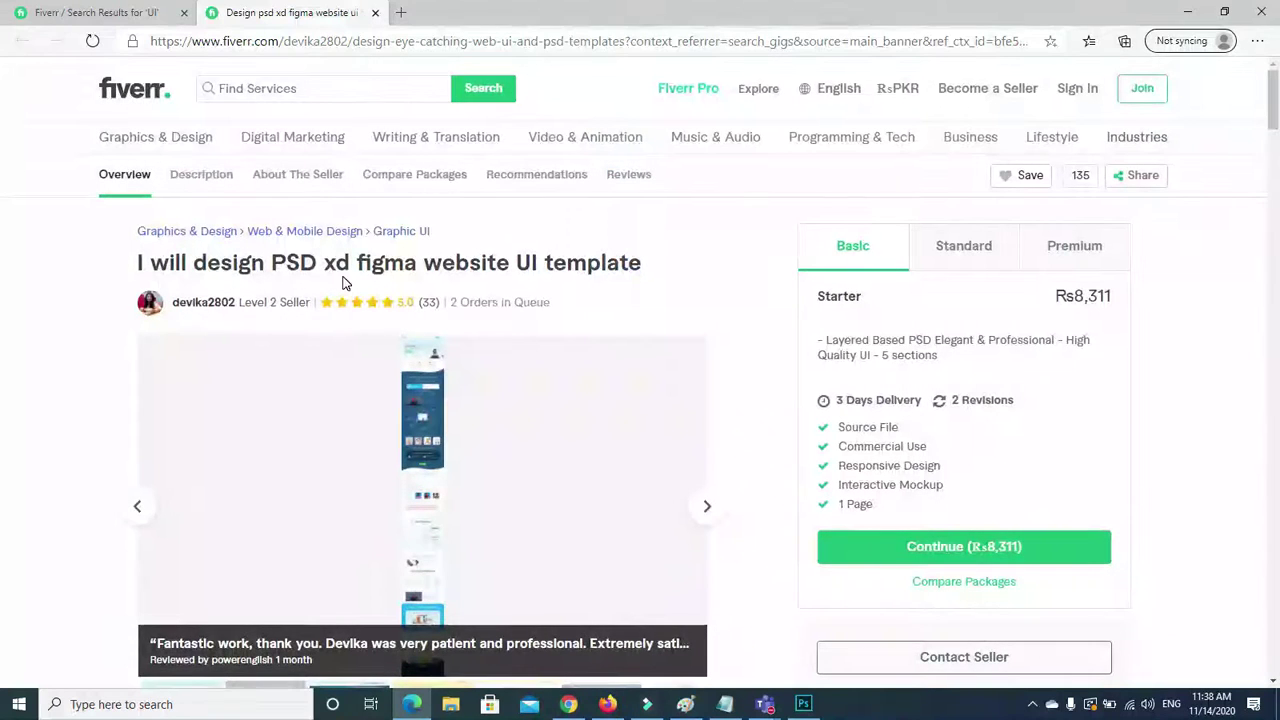
View the next two gallery samples, both yellow-themed page designs.
scroll(688, 330, "down", 2)
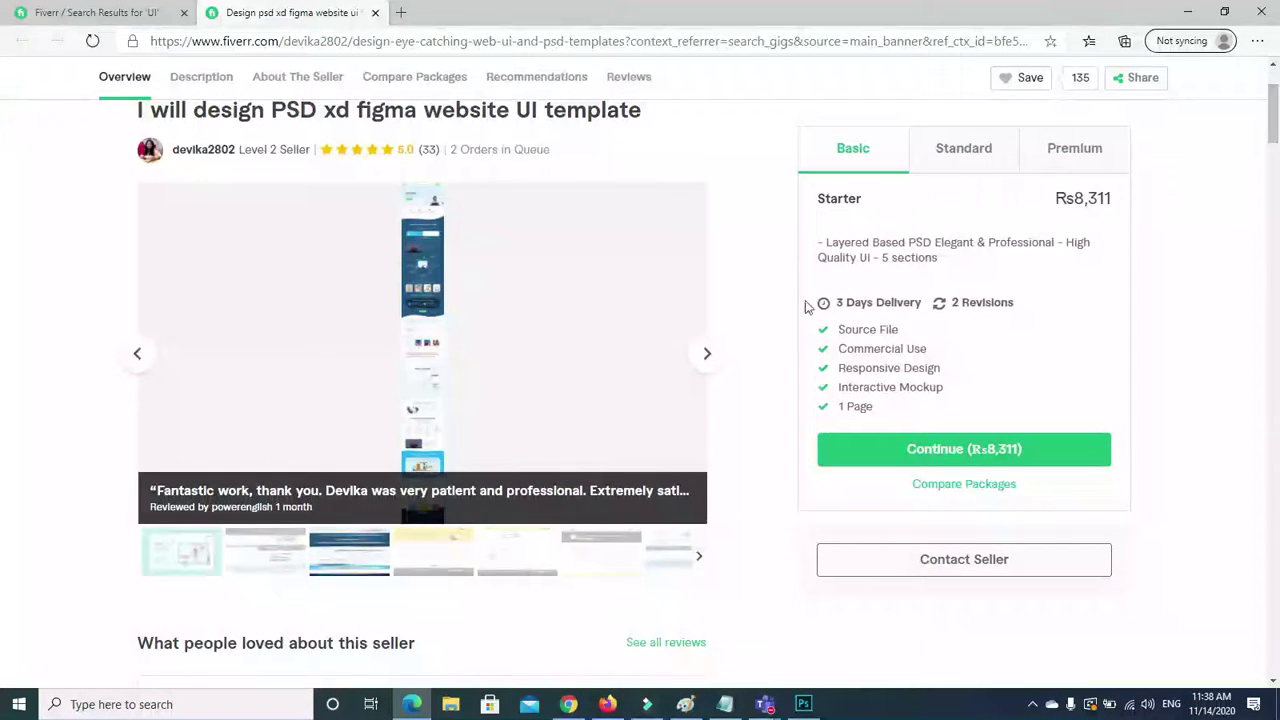
left_click(705, 355)
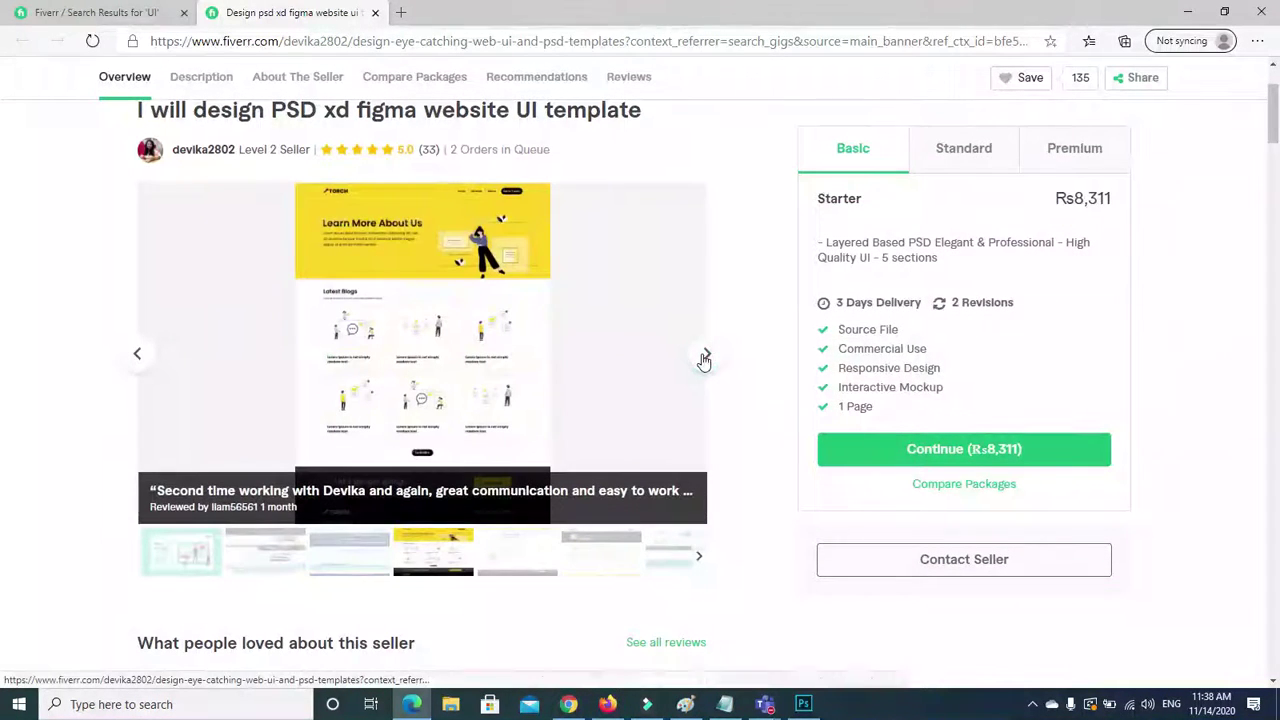
left_click(707, 357)
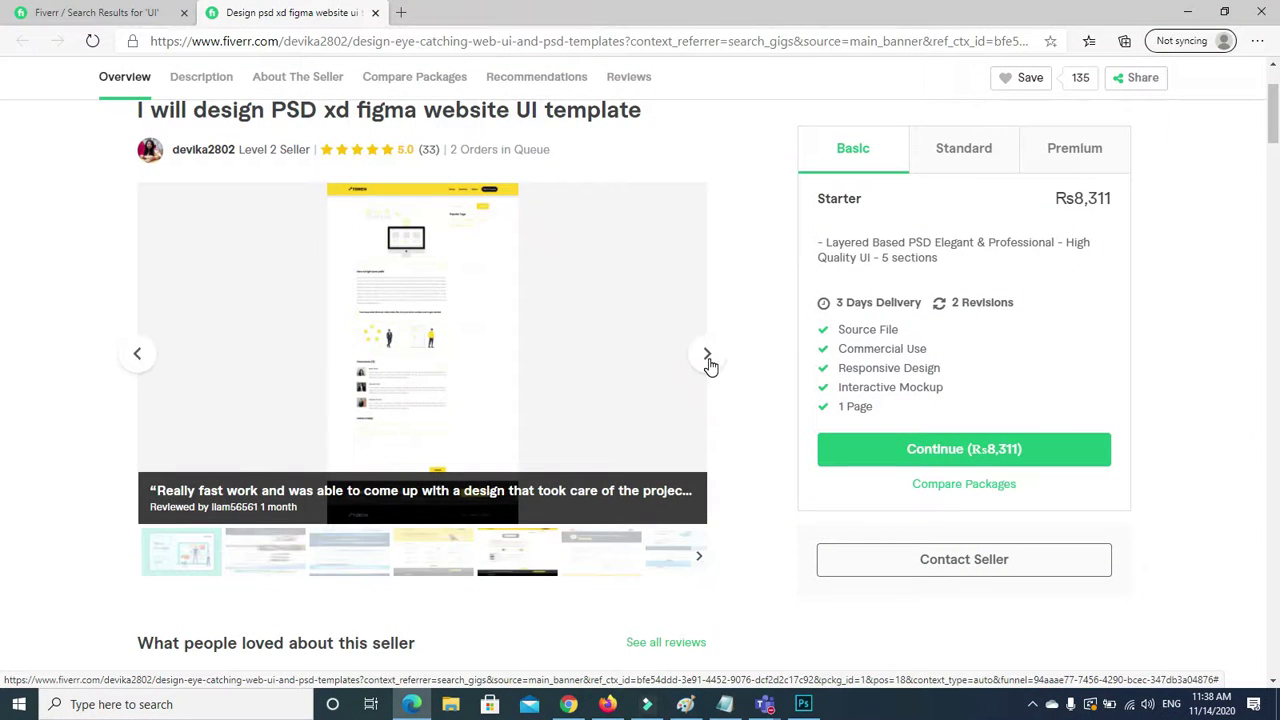
Look through the next gallery samples of the gig and stop at the green and navy two-page conference website design.
left_click(708, 360)
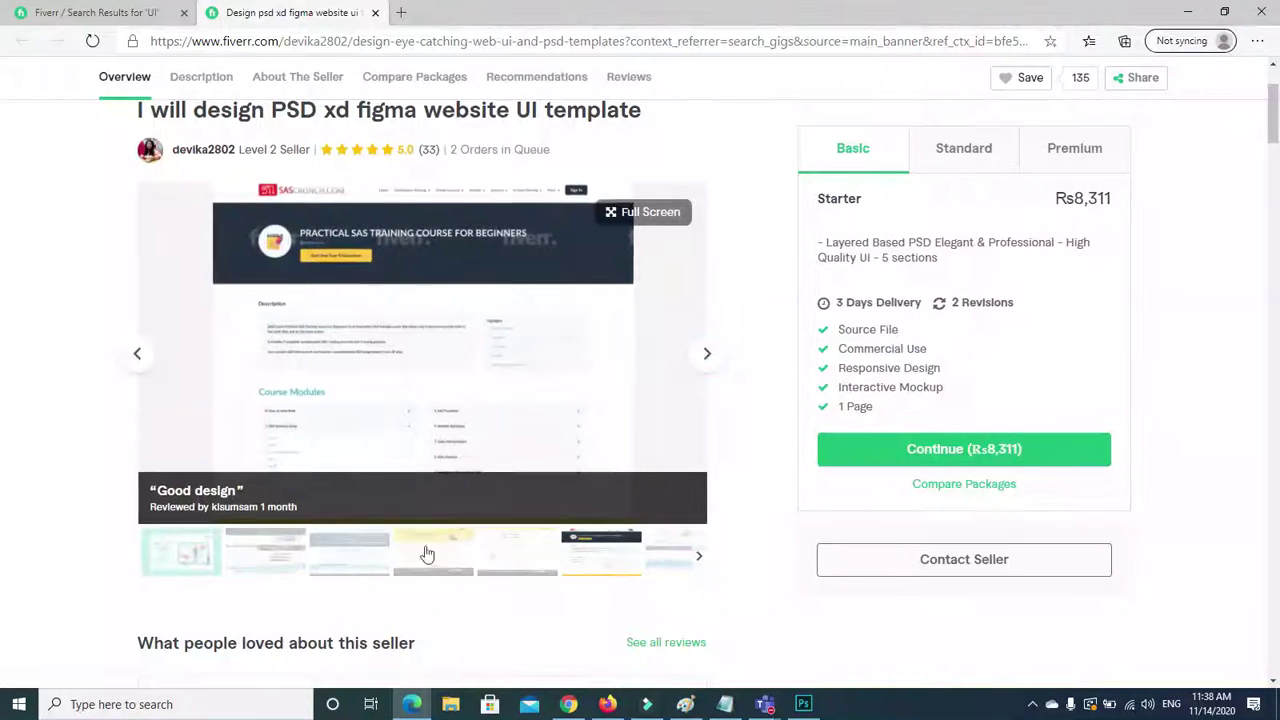
left_click(707, 358)
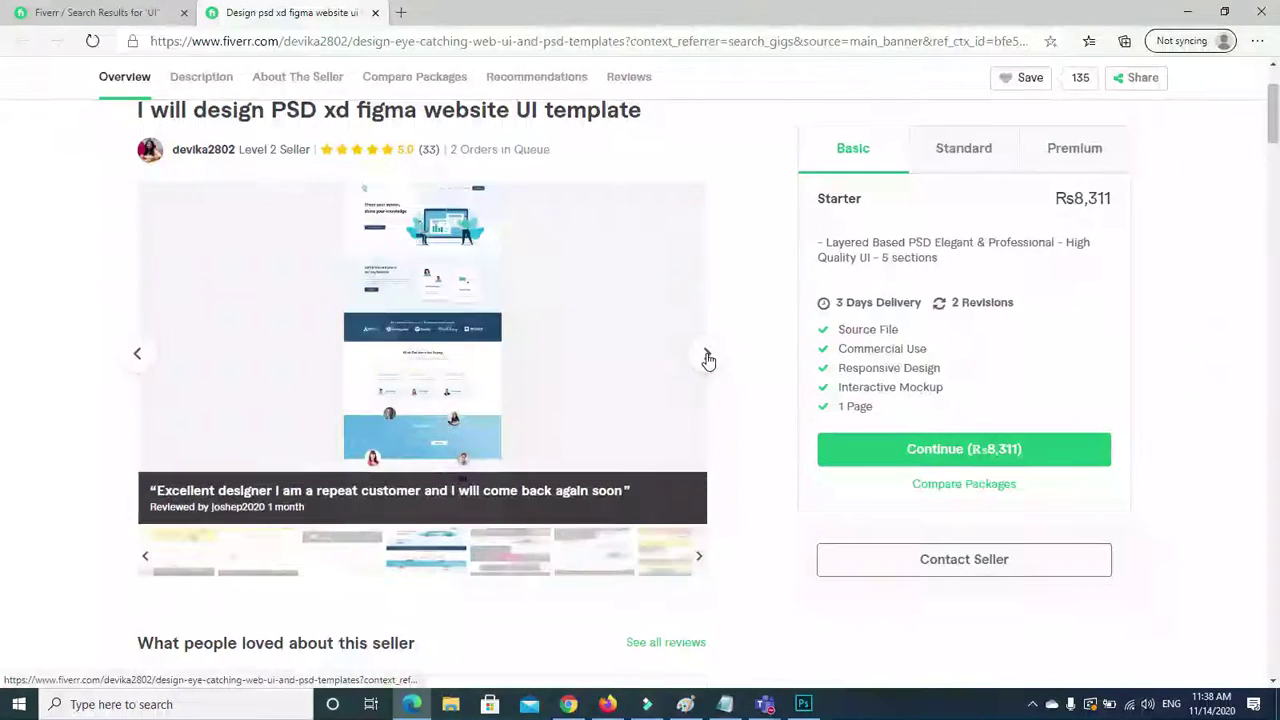
left_click(707, 358)
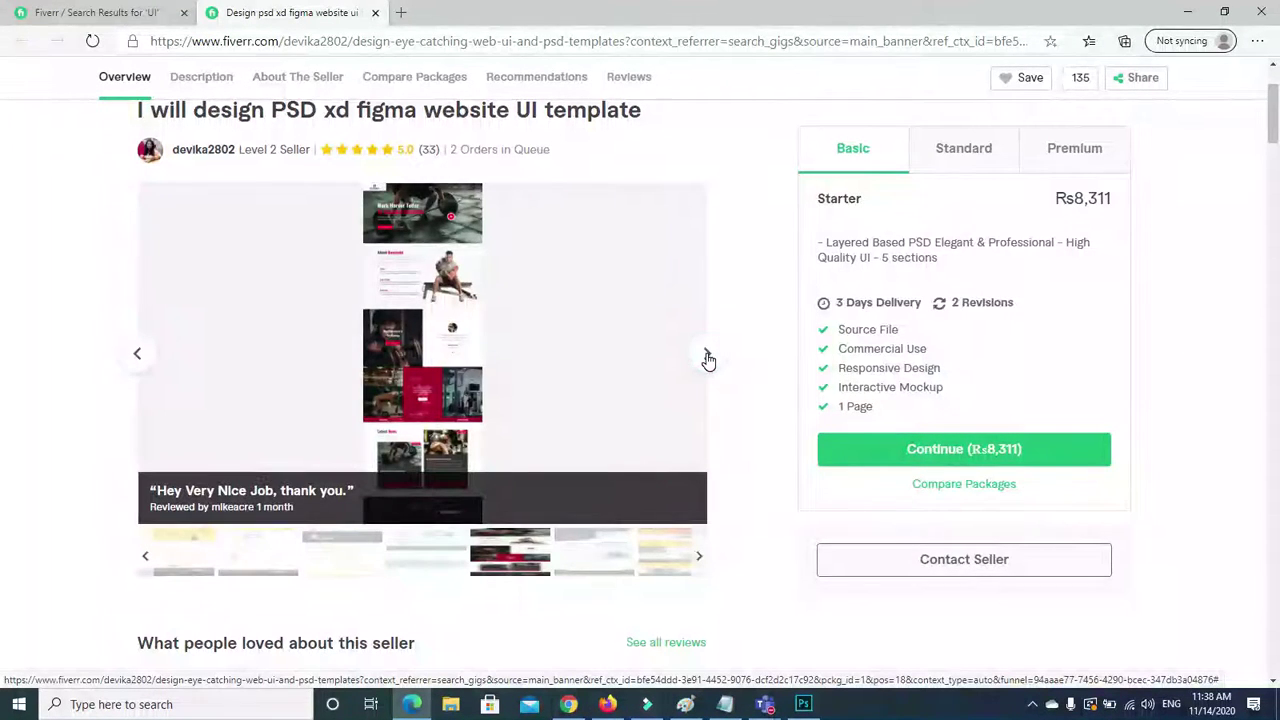
left_click(708, 360)
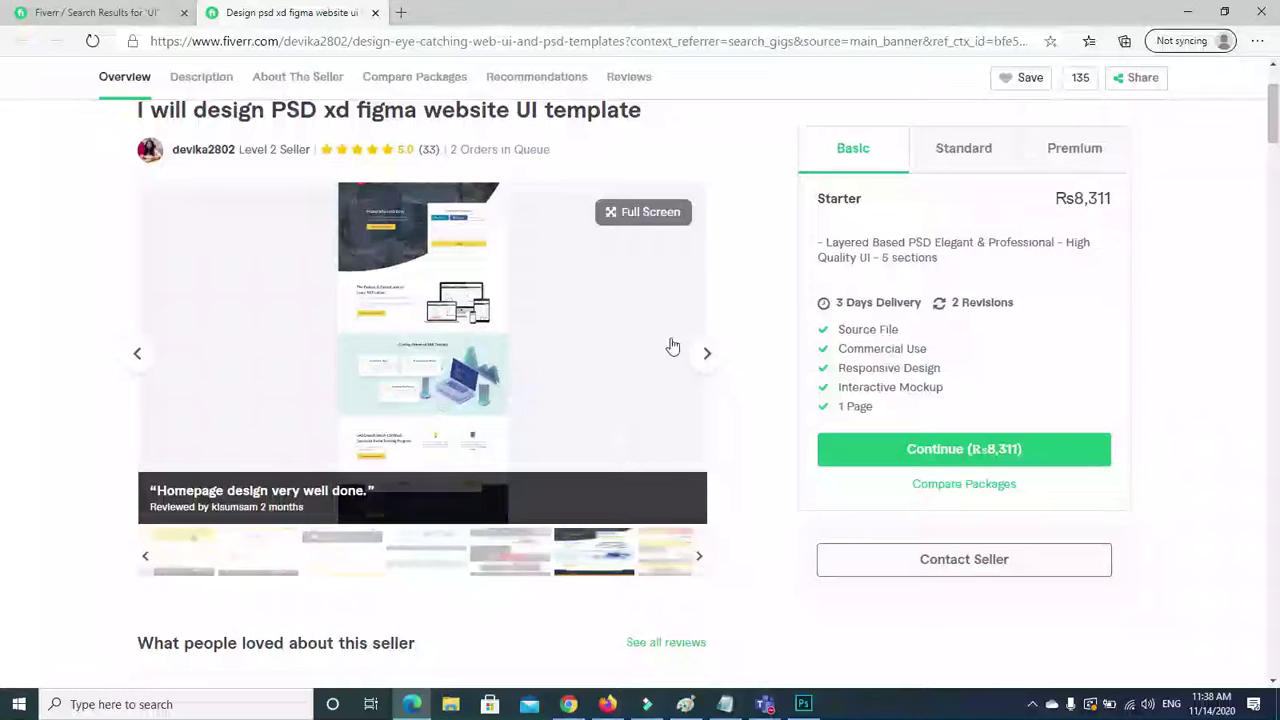
left_click(704, 357)
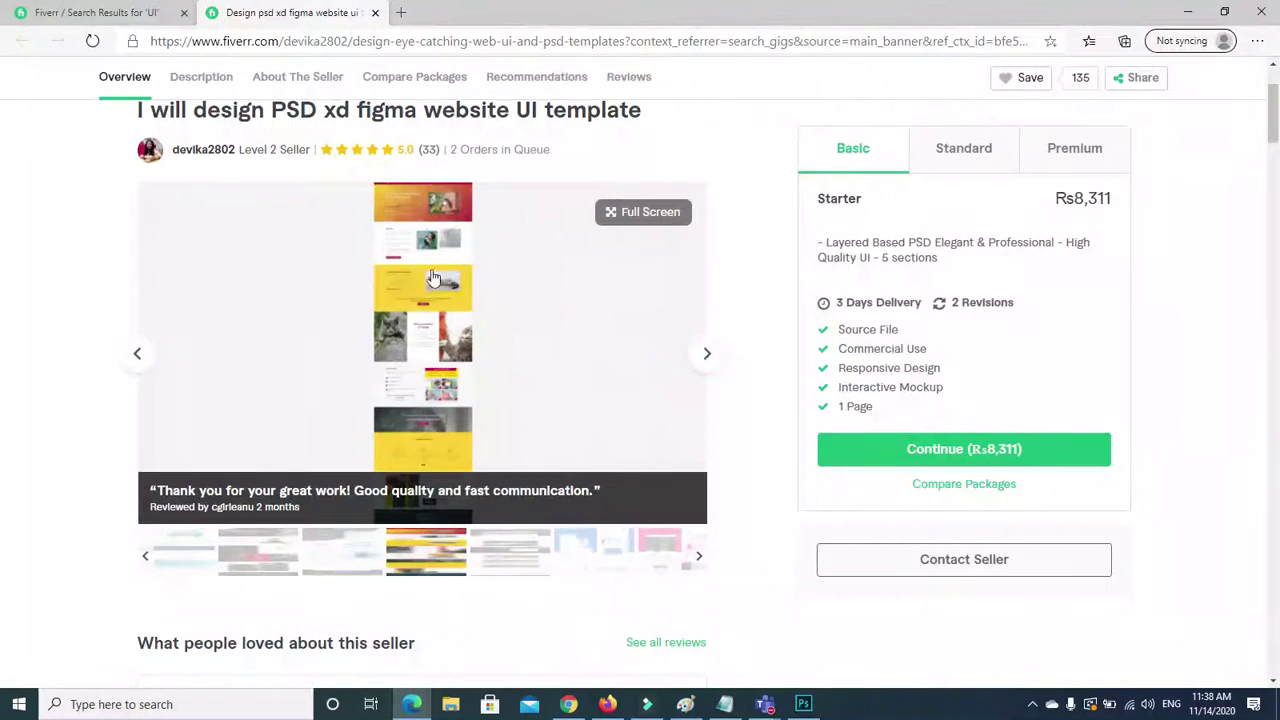
left_click(704, 357)
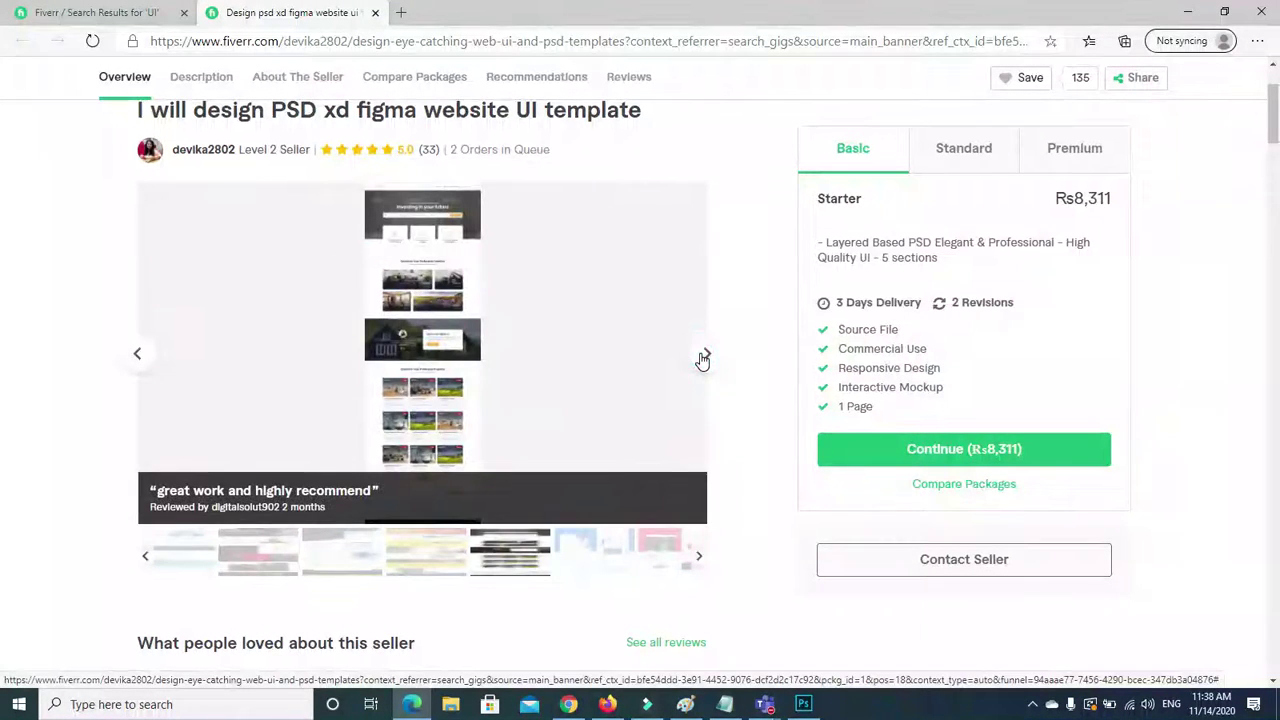
left_click(704, 358)
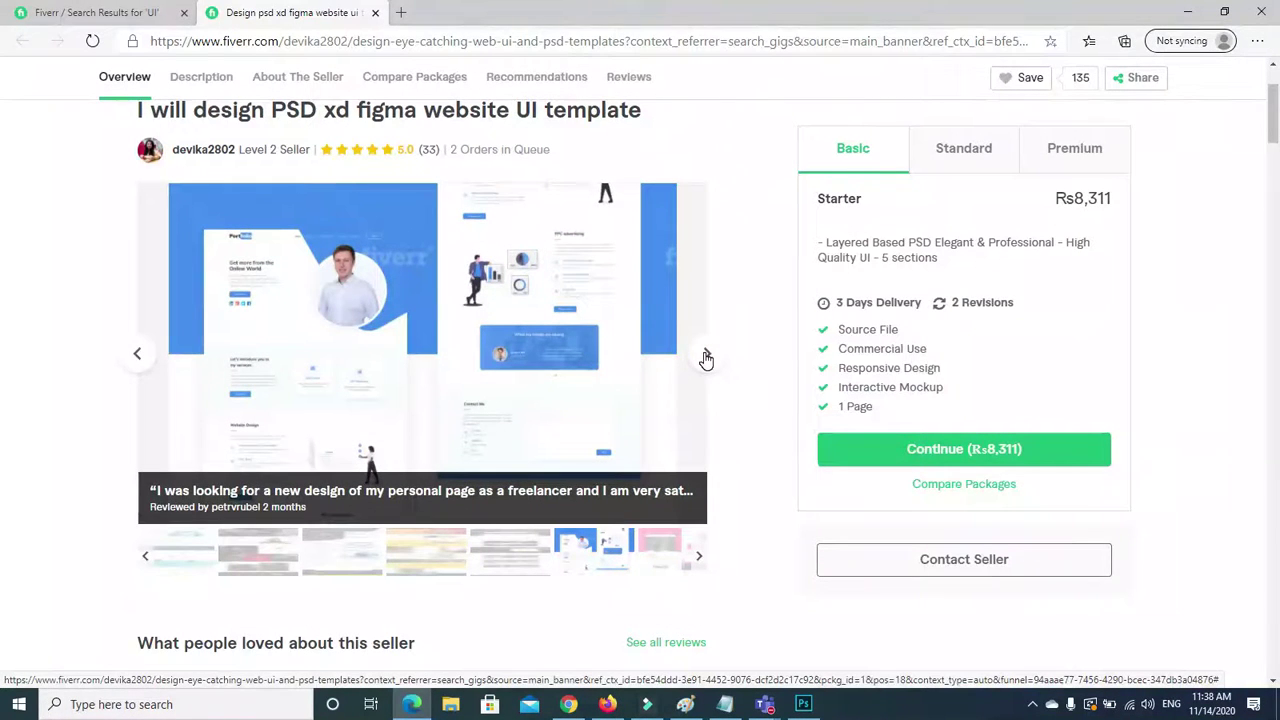
left_click(704, 357)
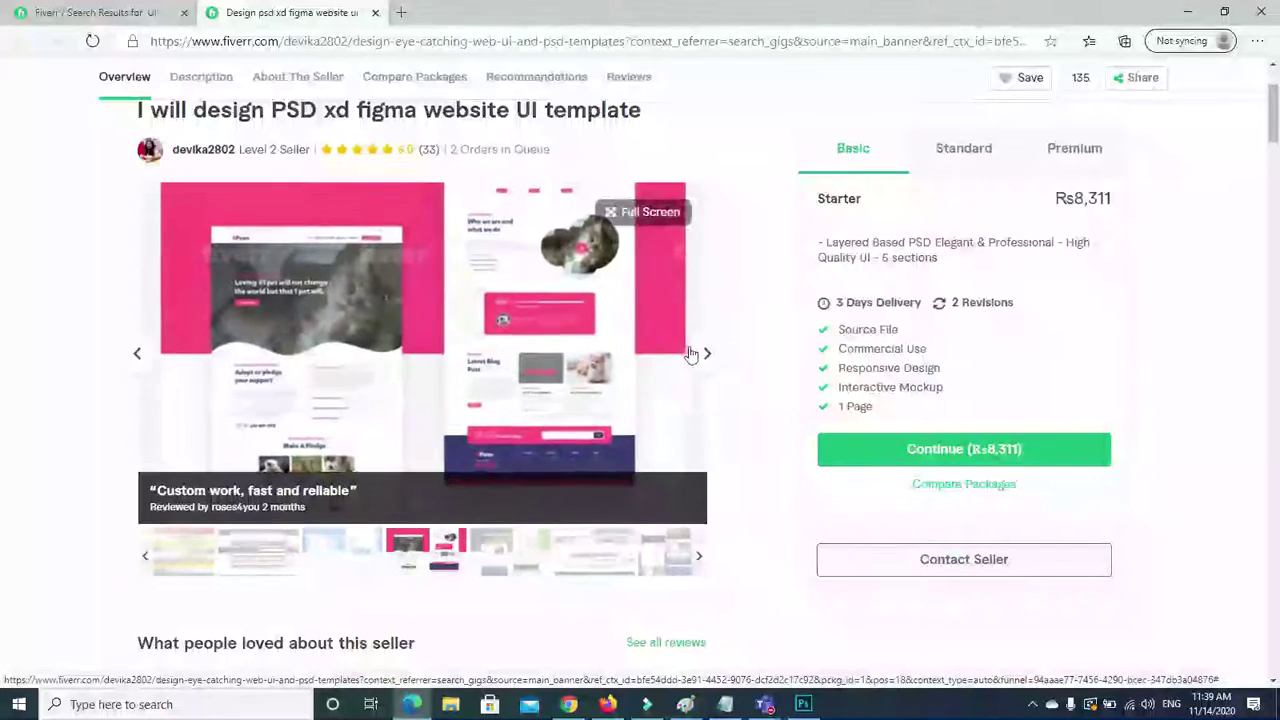
left_click(708, 358)
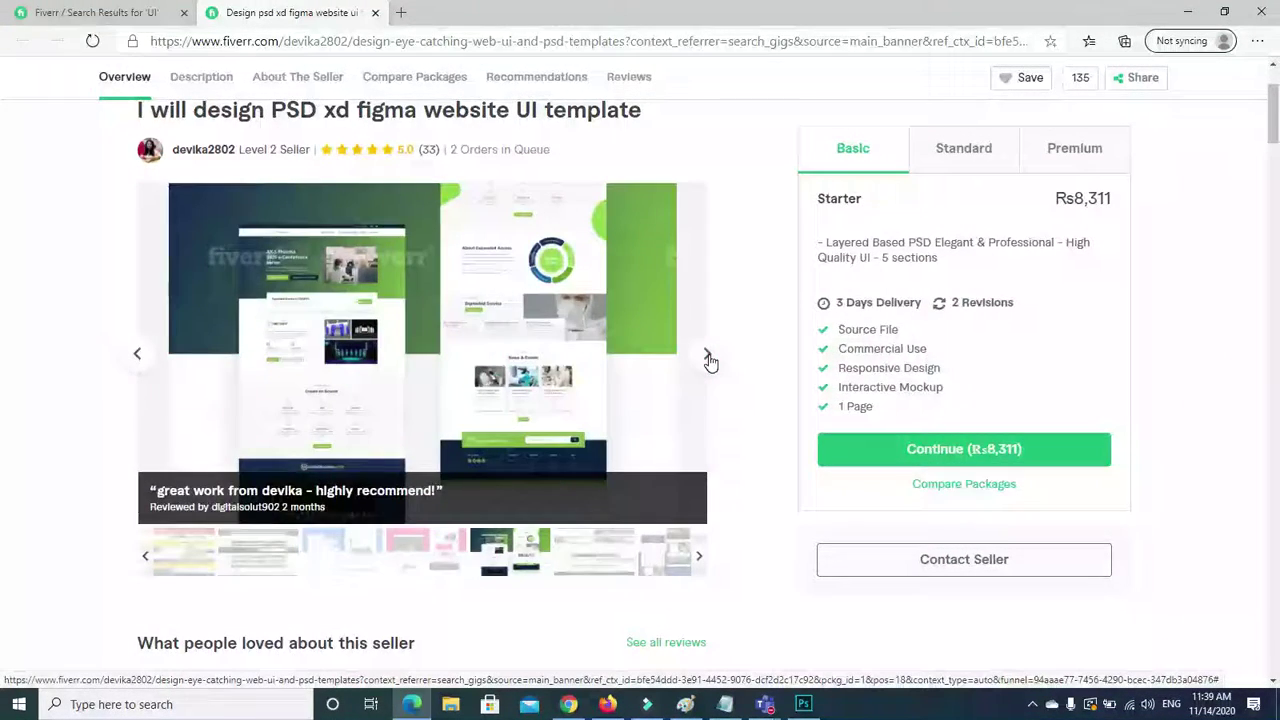
View the green and navy sample in full screen, bring up saving it as a JPEG image, cancel, and close the viewer.
left_click(535, 328)
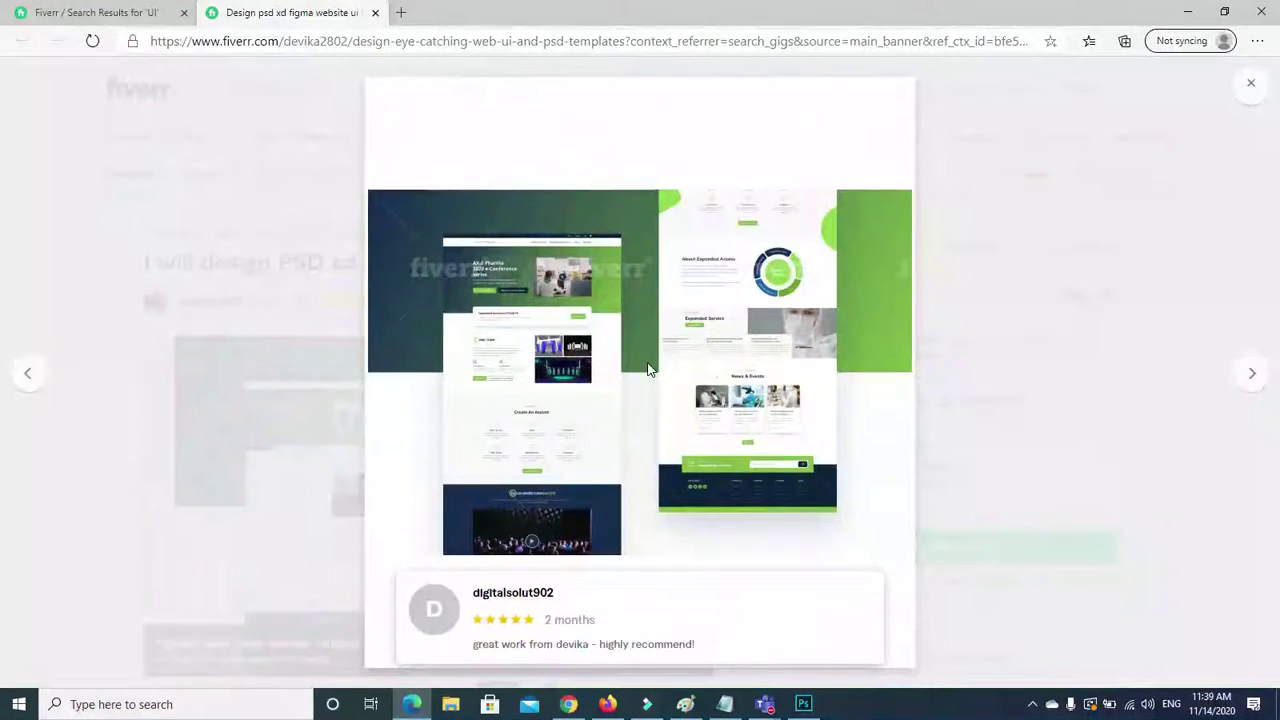
right_click(706, 372)
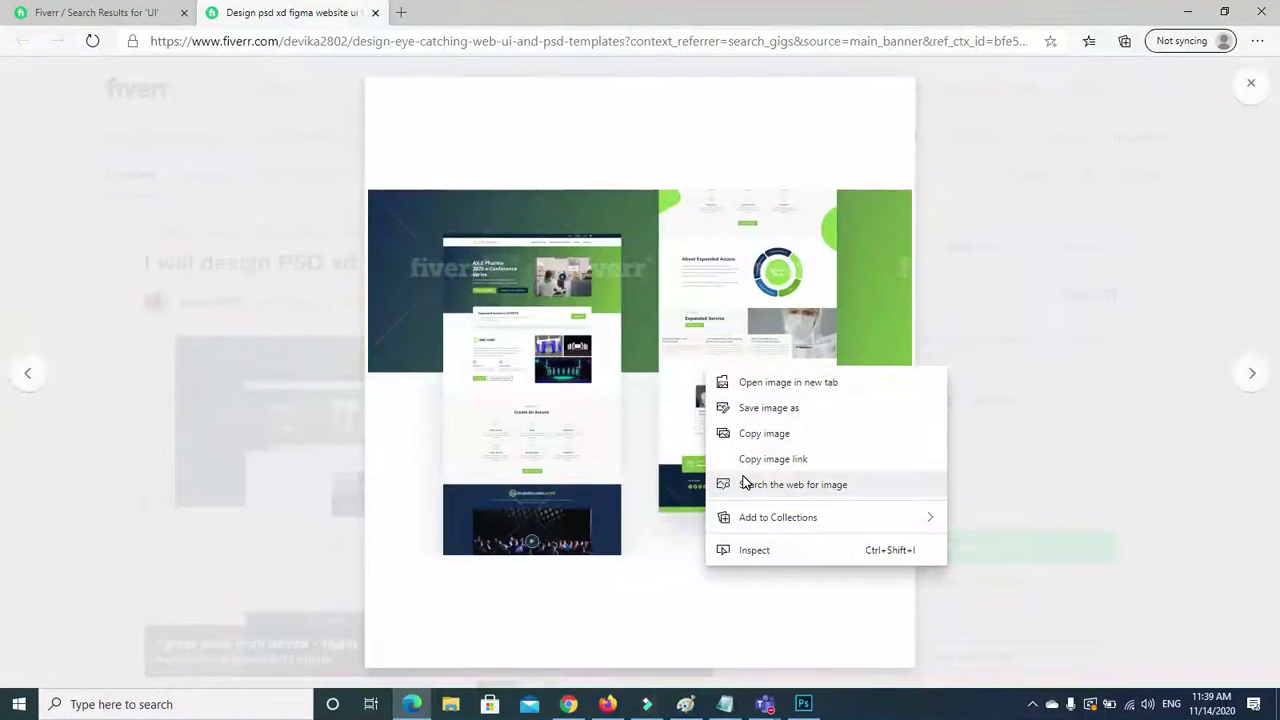
left_click(743, 410)
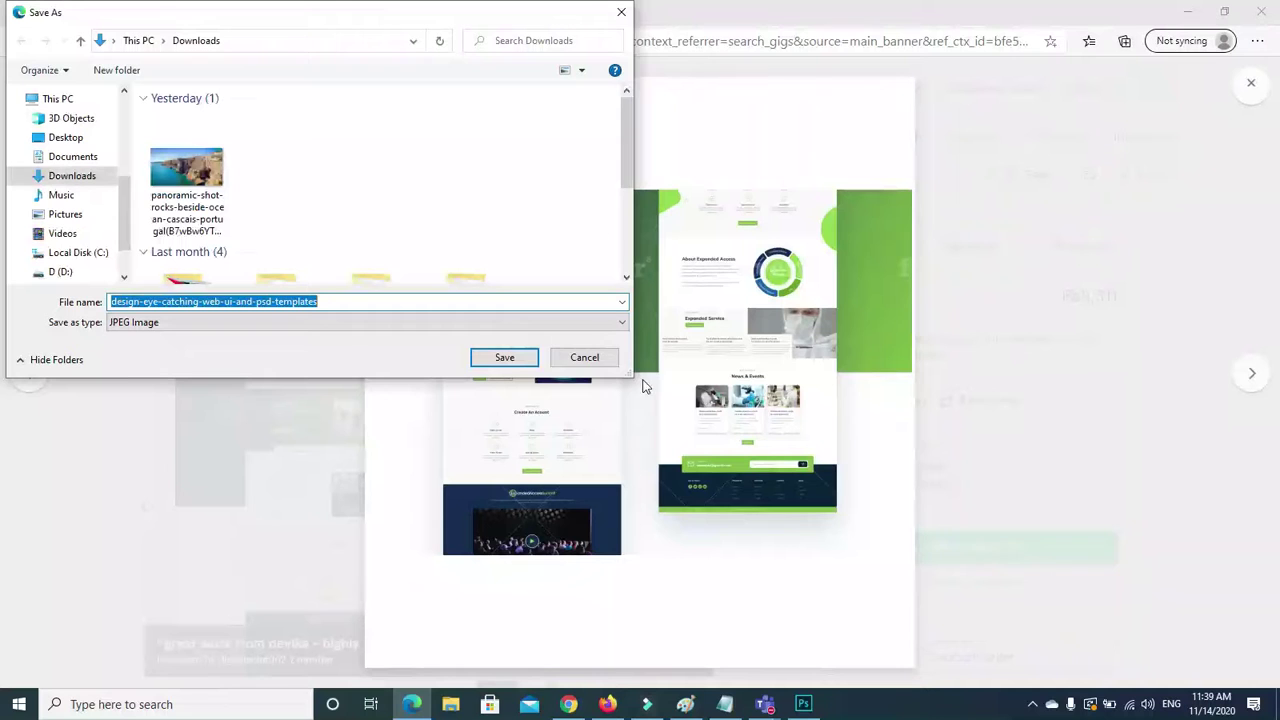
left_click(584, 358)
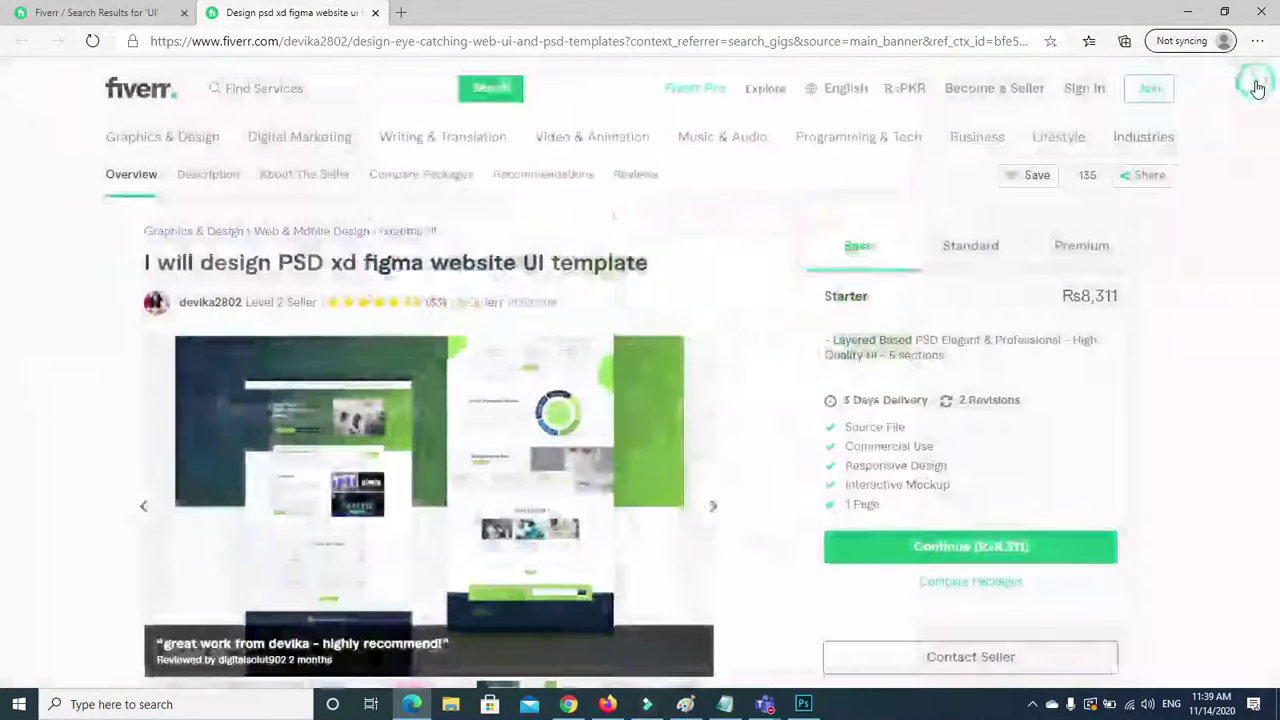
left_click(1253, 85)
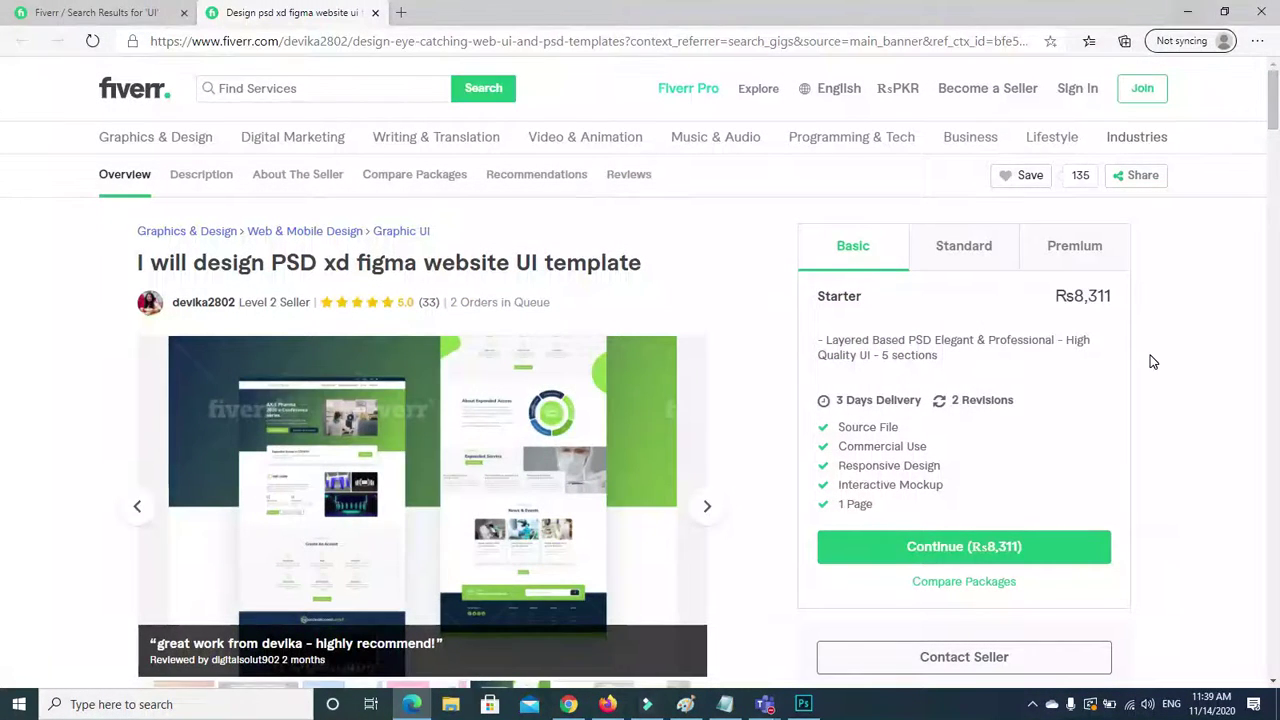
View the next two gallery samples, ending at the blue layout with three website pages side by side.
left_click(710, 514)
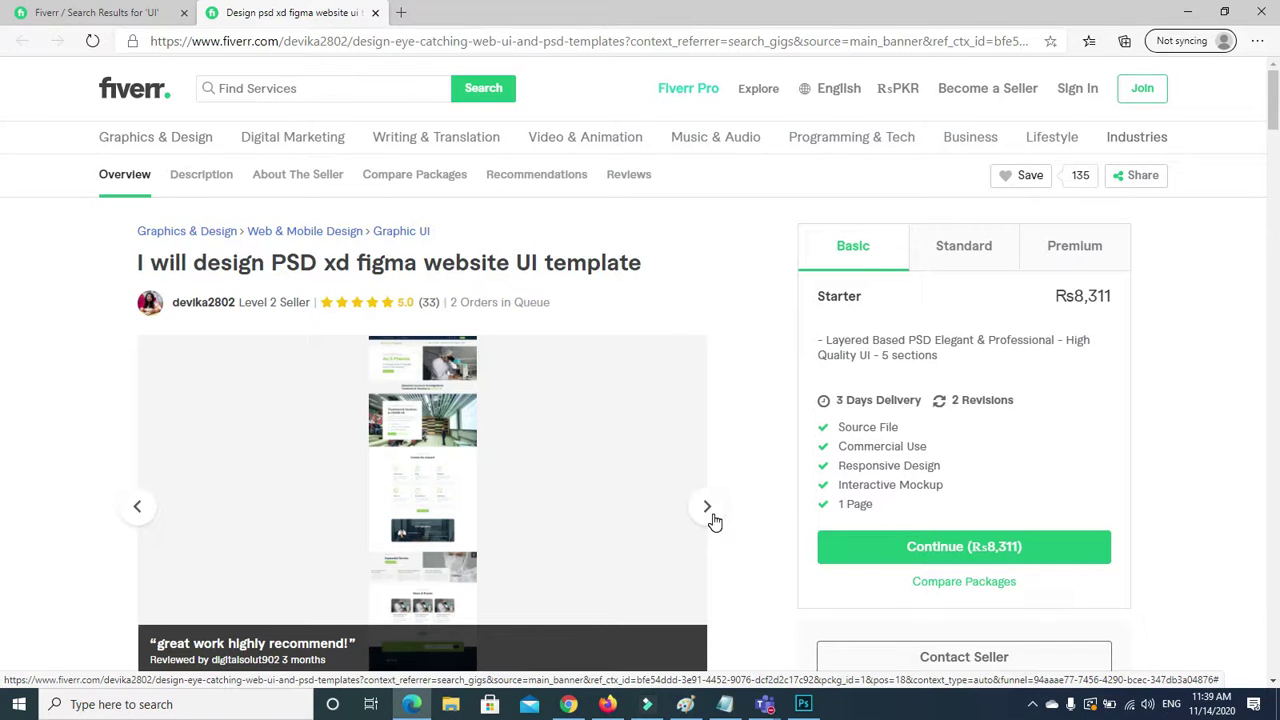
left_click(707, 507)
scroll(711, 517, "down", 1)
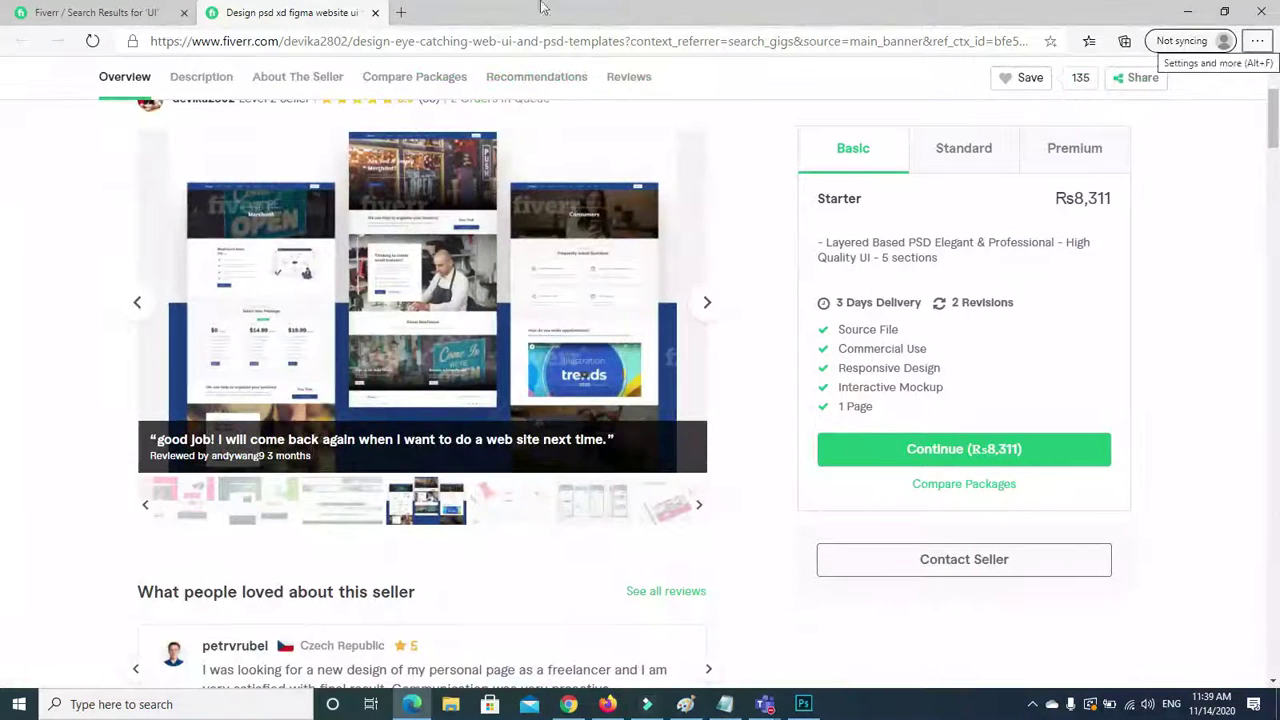
Switch to Firefox, open Google in a new tab and search for freepik.
left_click(1183, 13)
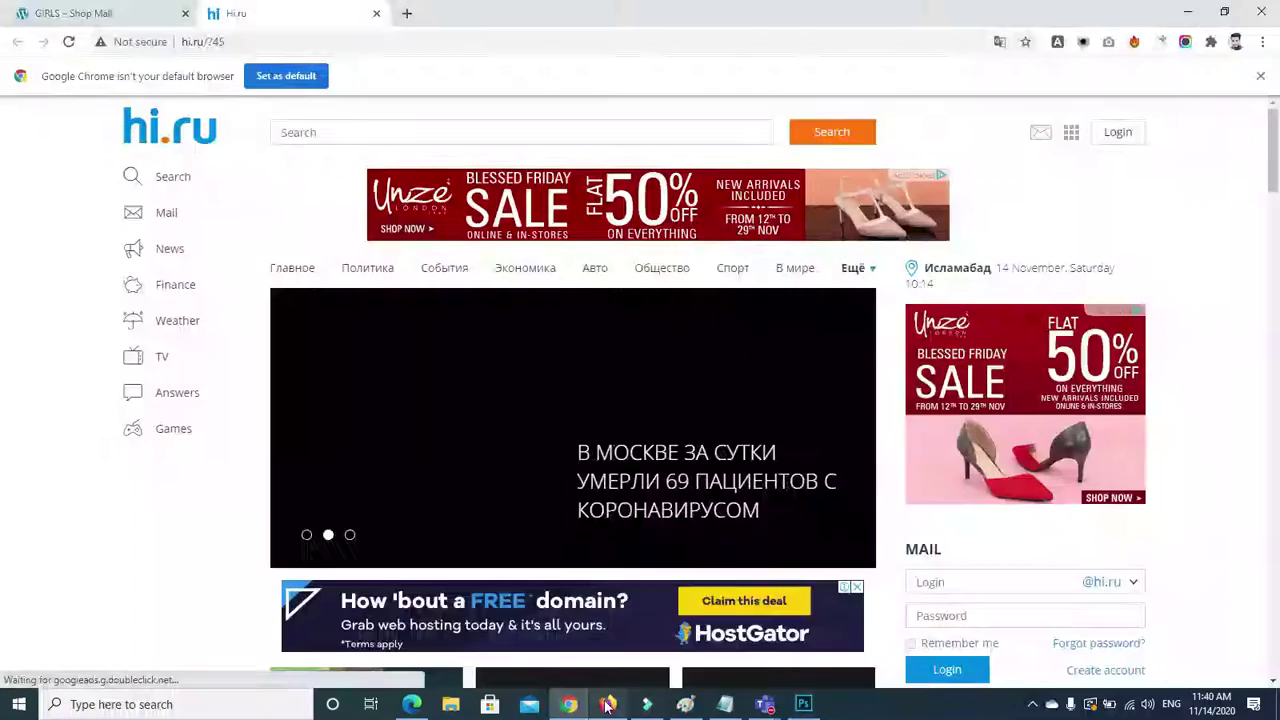
left_click(607, 704)
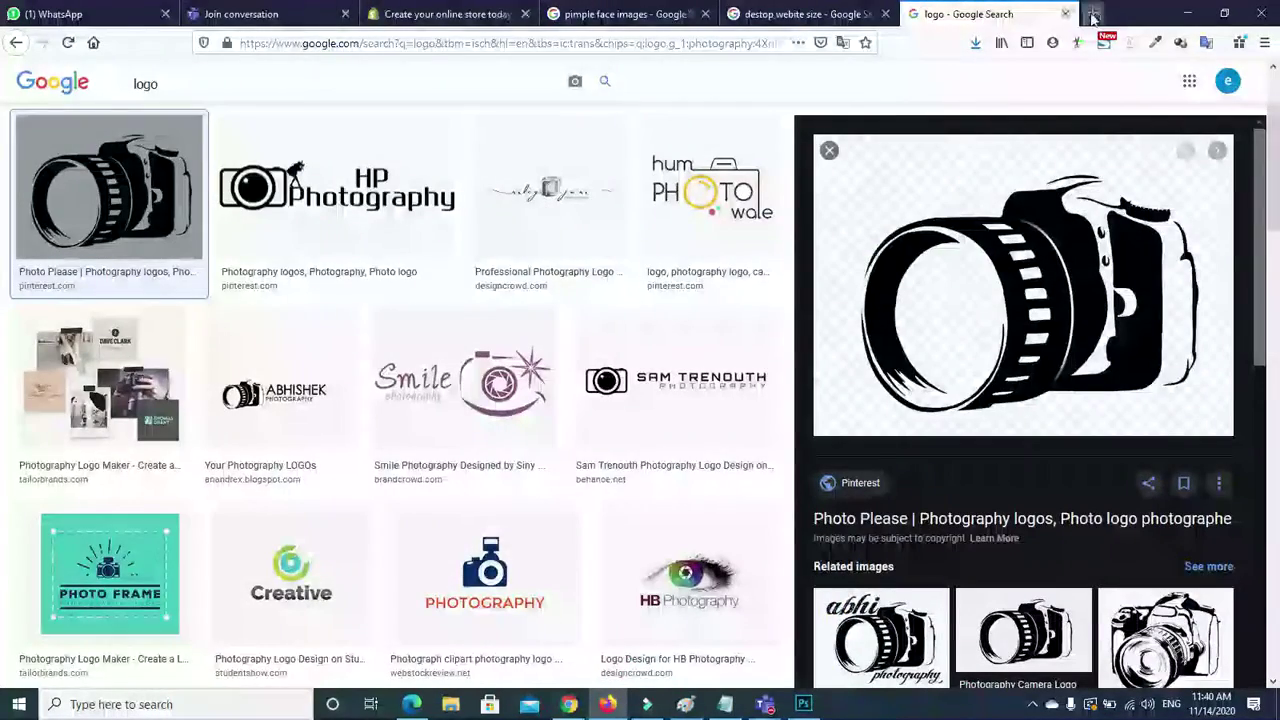
left_click(1093, 13)
key("Return")
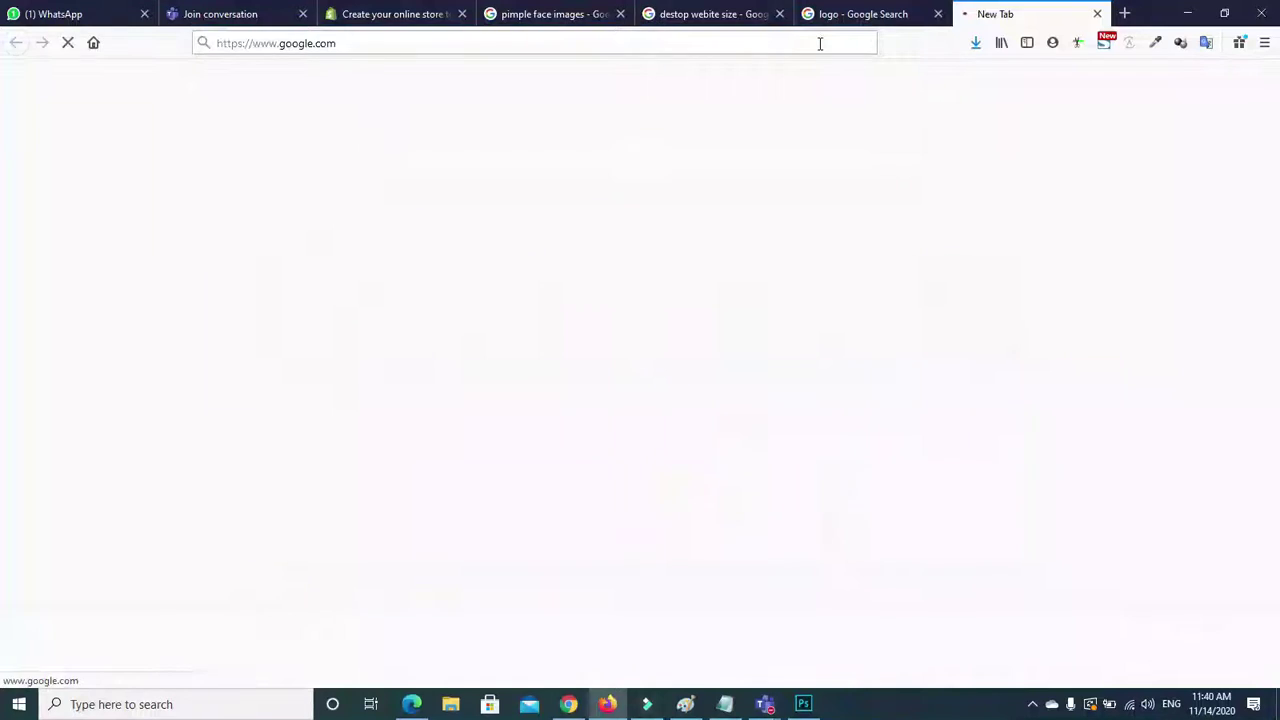
type("FREE")
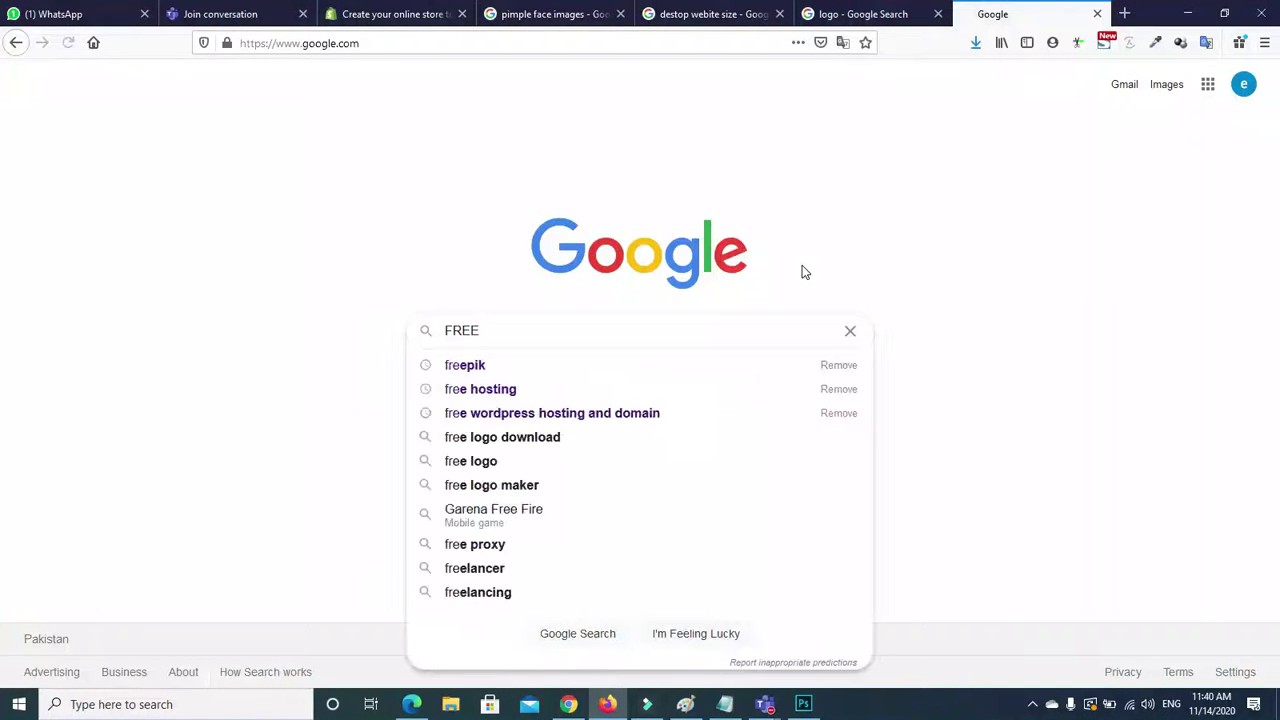
type("opic")
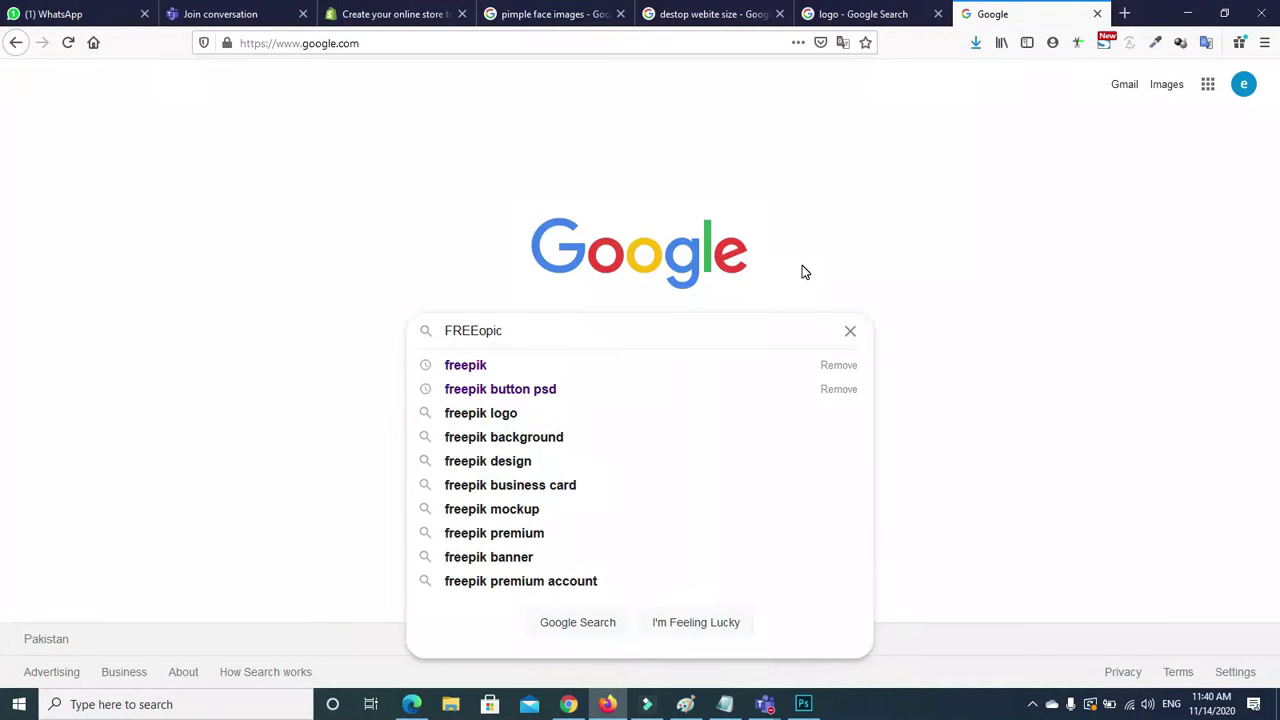
key("Down")
key("Return")
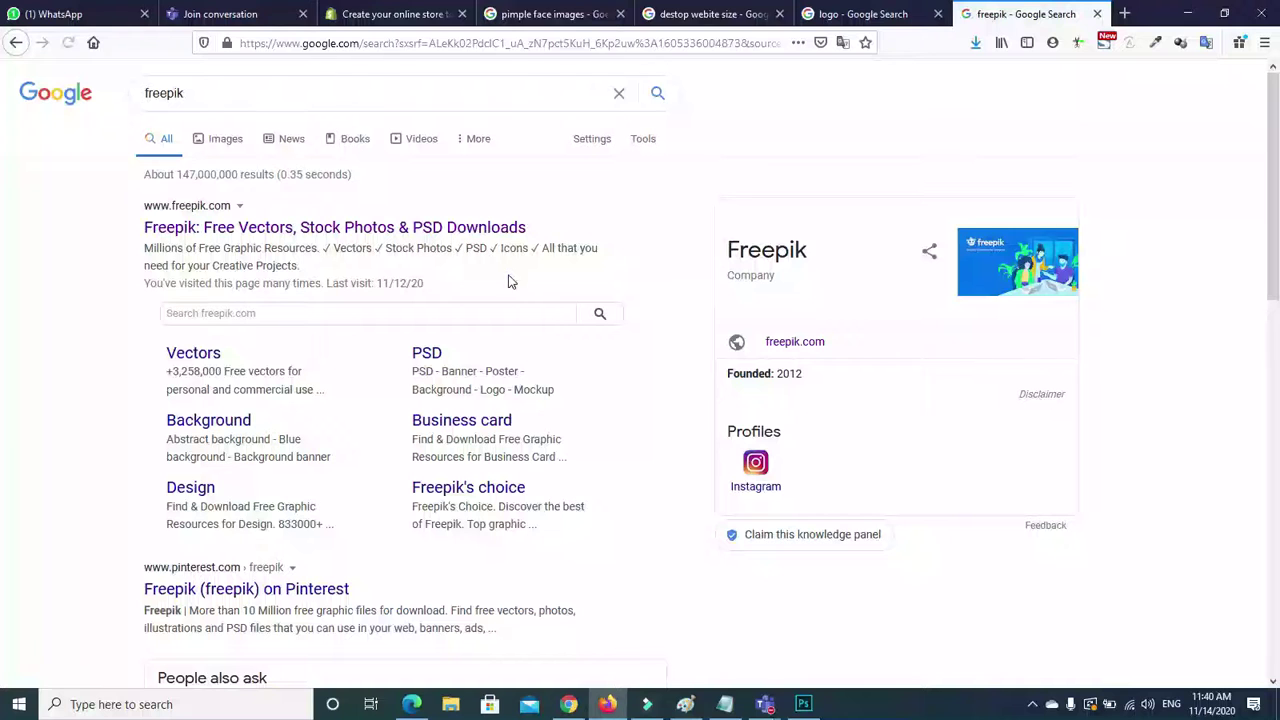
Open the Freepik website from the search results and search all its resources for "ui".
left_click(348, 224)
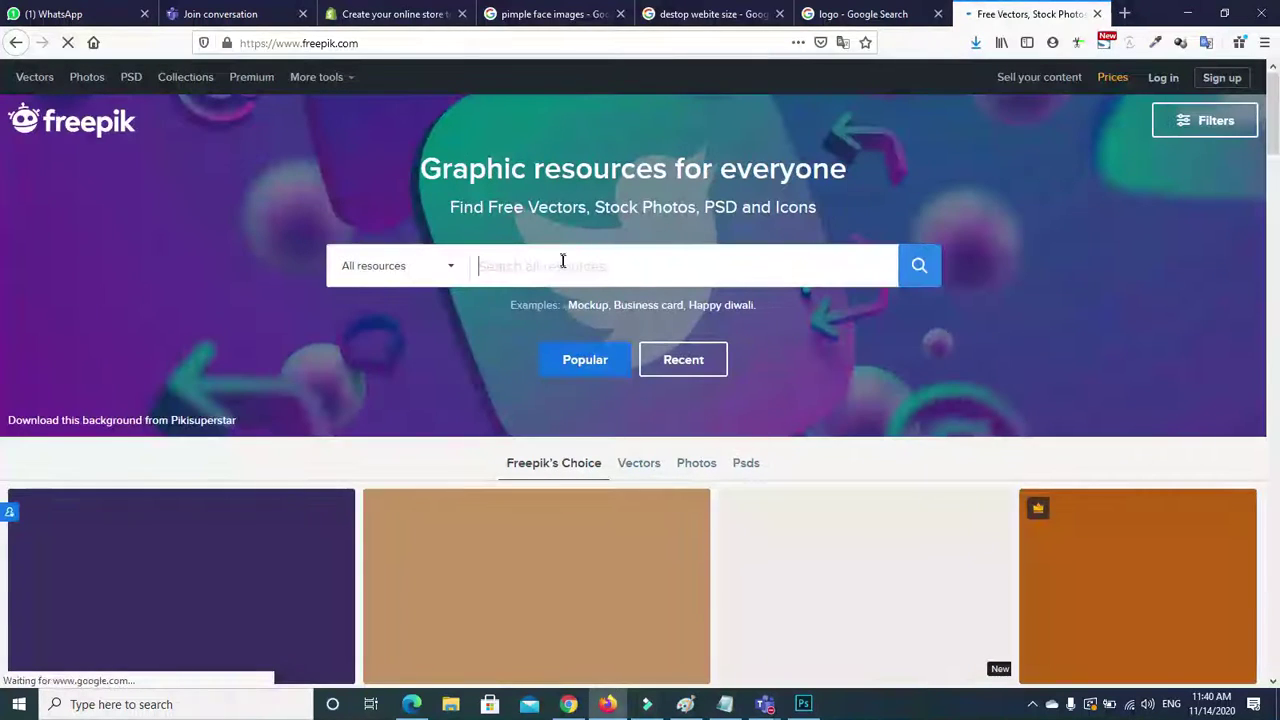
left_click(563, 262)
type("ui")
key("Return")
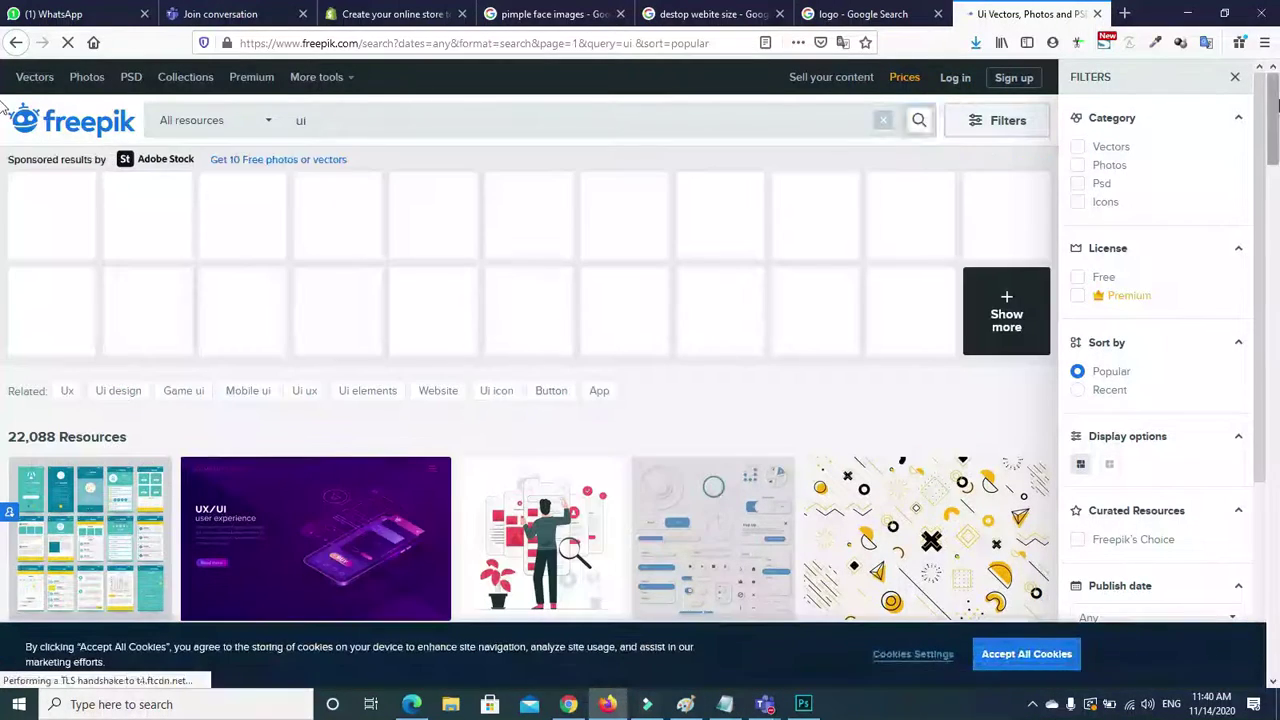
Look through the Freepik resources found for "ui".
left_click_drag(1274, 106, 1276, 142)
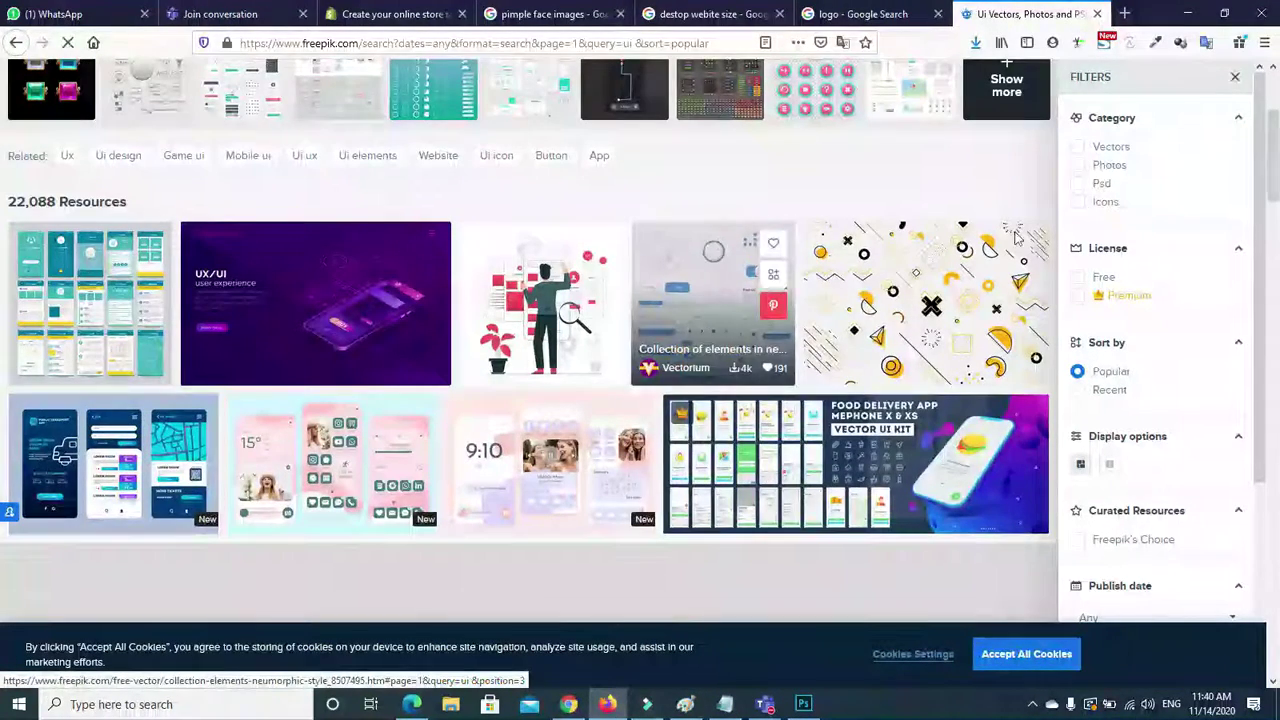
scroll(3, 285, "down", 7)
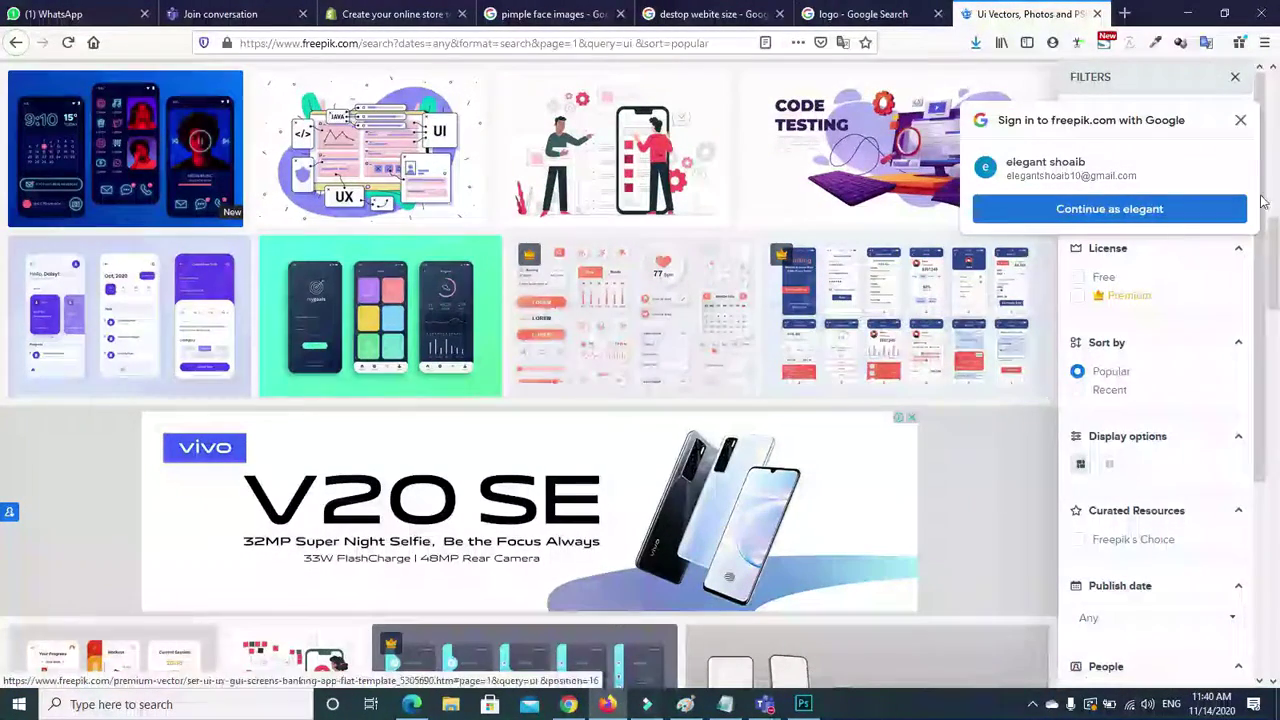
scroll(3, 285, "down", 2)
scroll(3, 285, "down", 3)
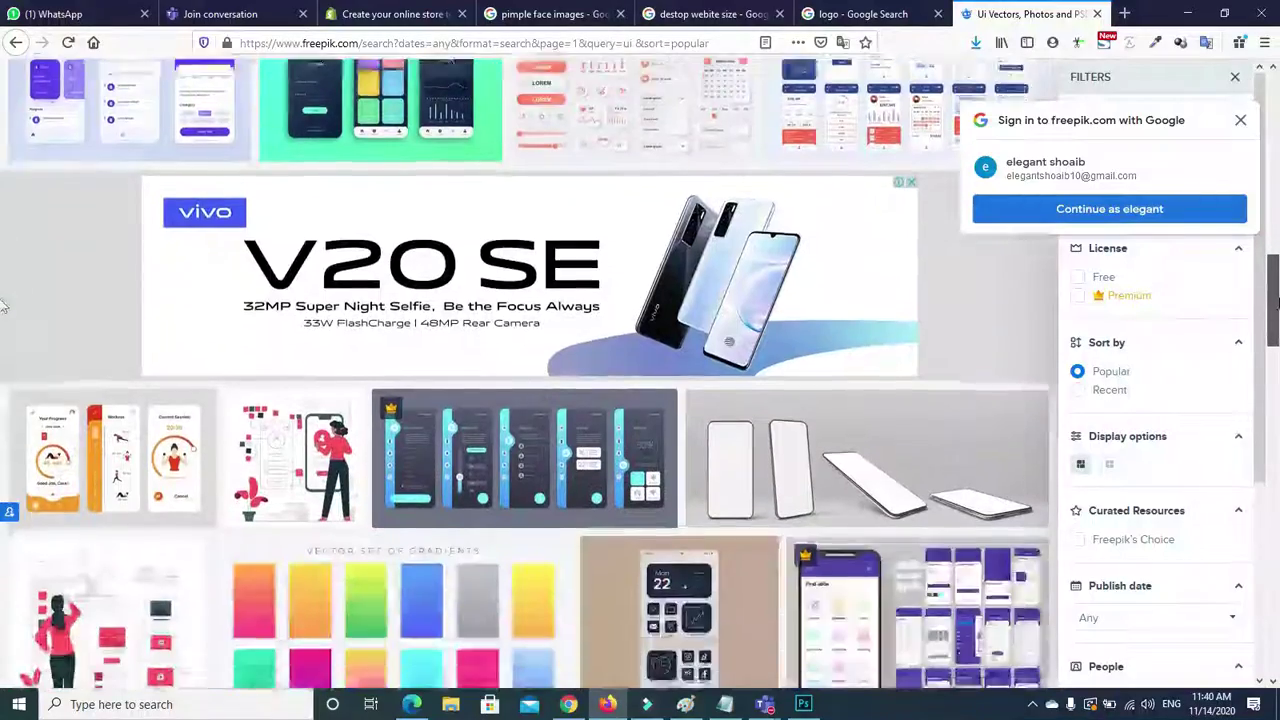
scroll(3, 313, "down", 2)
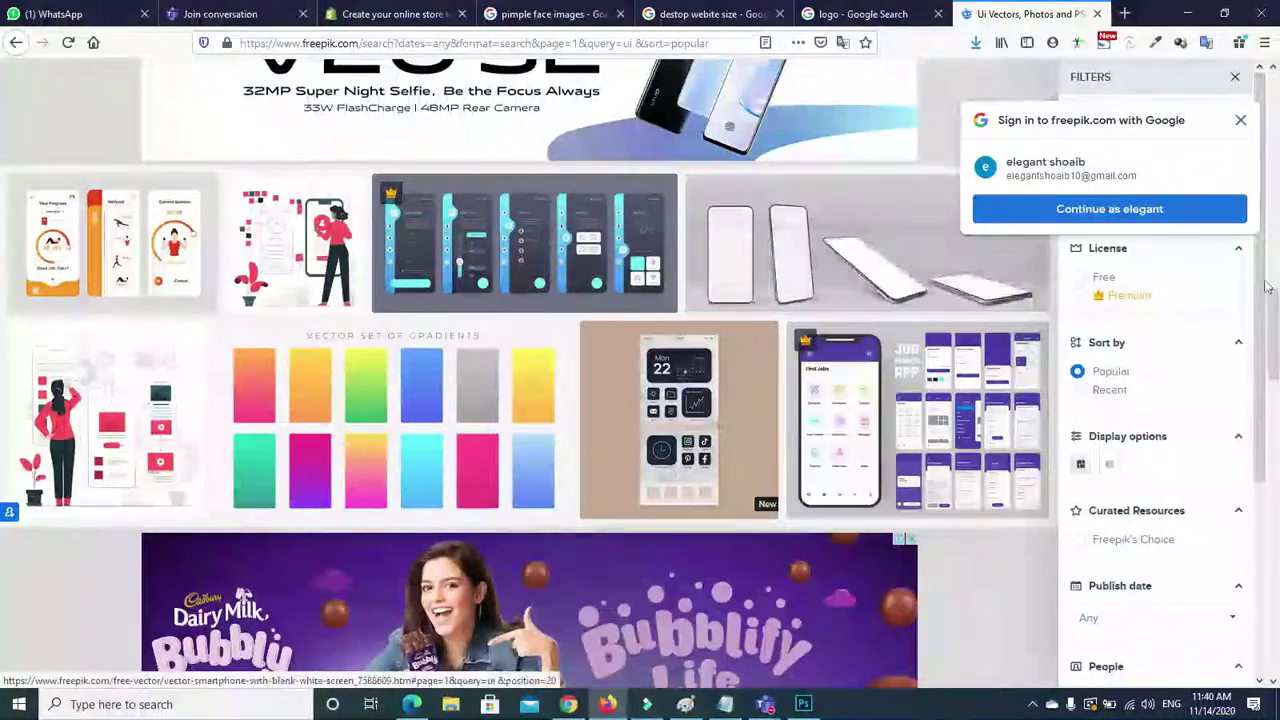
Dismiss the Google sign-in prompt and filter the "ui" results to the Psd category with the Free license.
left_click_drag(1273, 330, 1273, 125)
left_click(1241, 122)
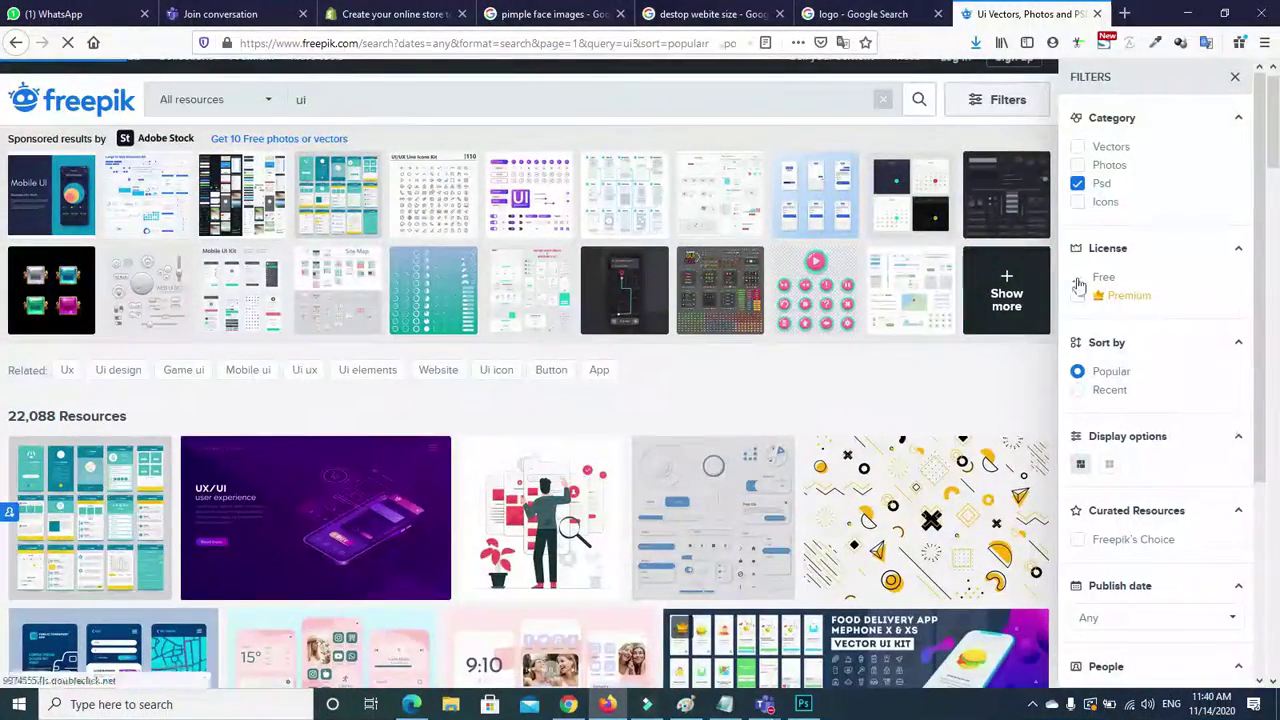
left_click(1077, 279)
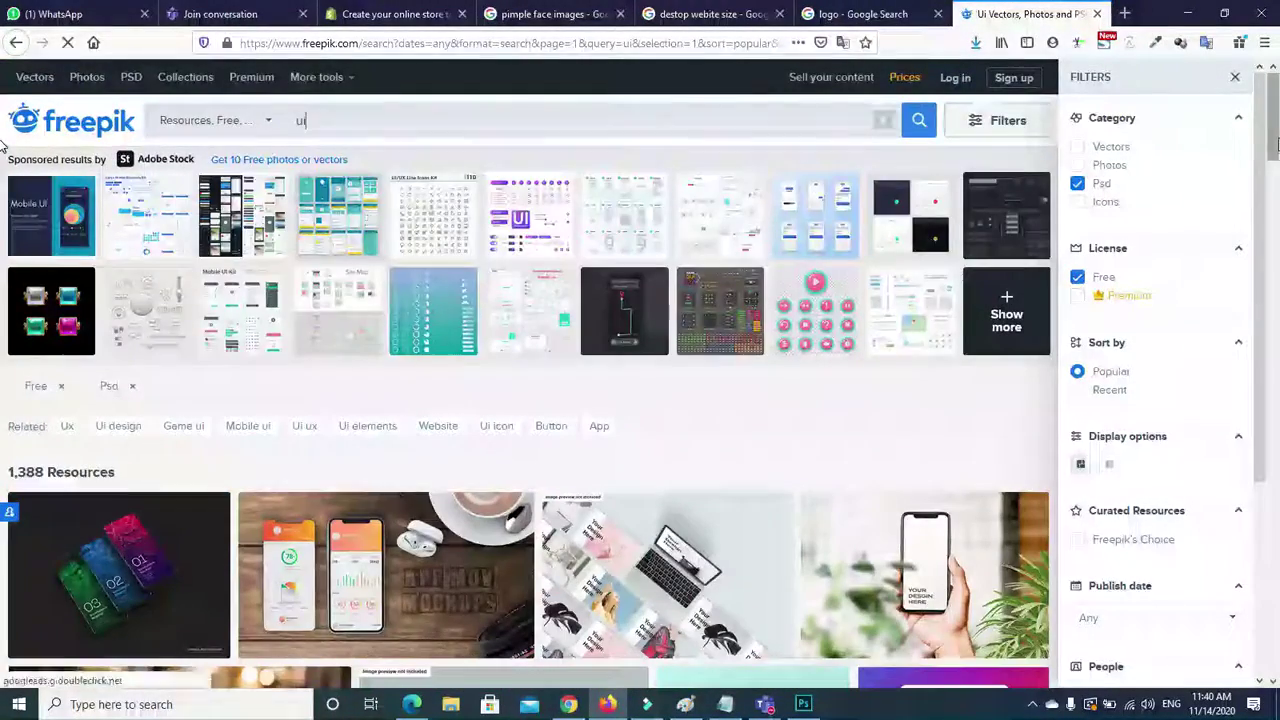
Preview the pink and orange summer landing page template and the flamingo web banner from its series, then close the preview.
left_click_drag(1273, 142, 1276, 251)
scroll(3, 255, "down", 2)
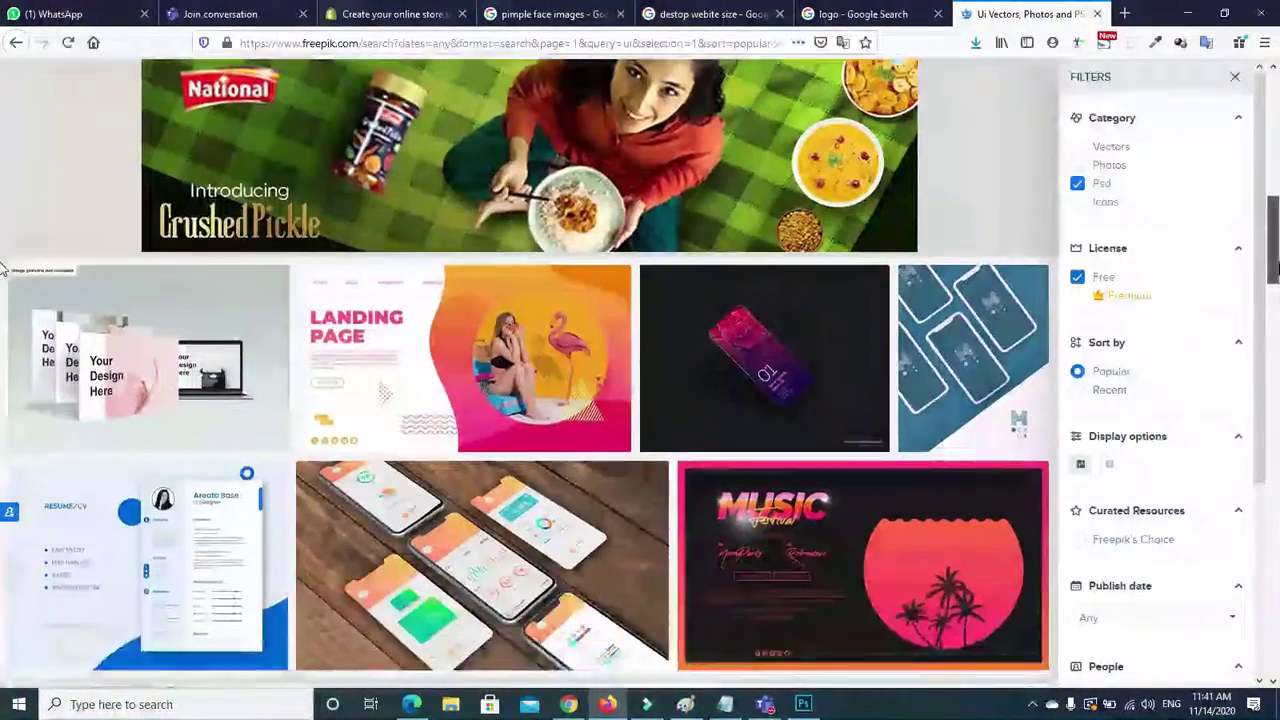
left_click(487, 347)
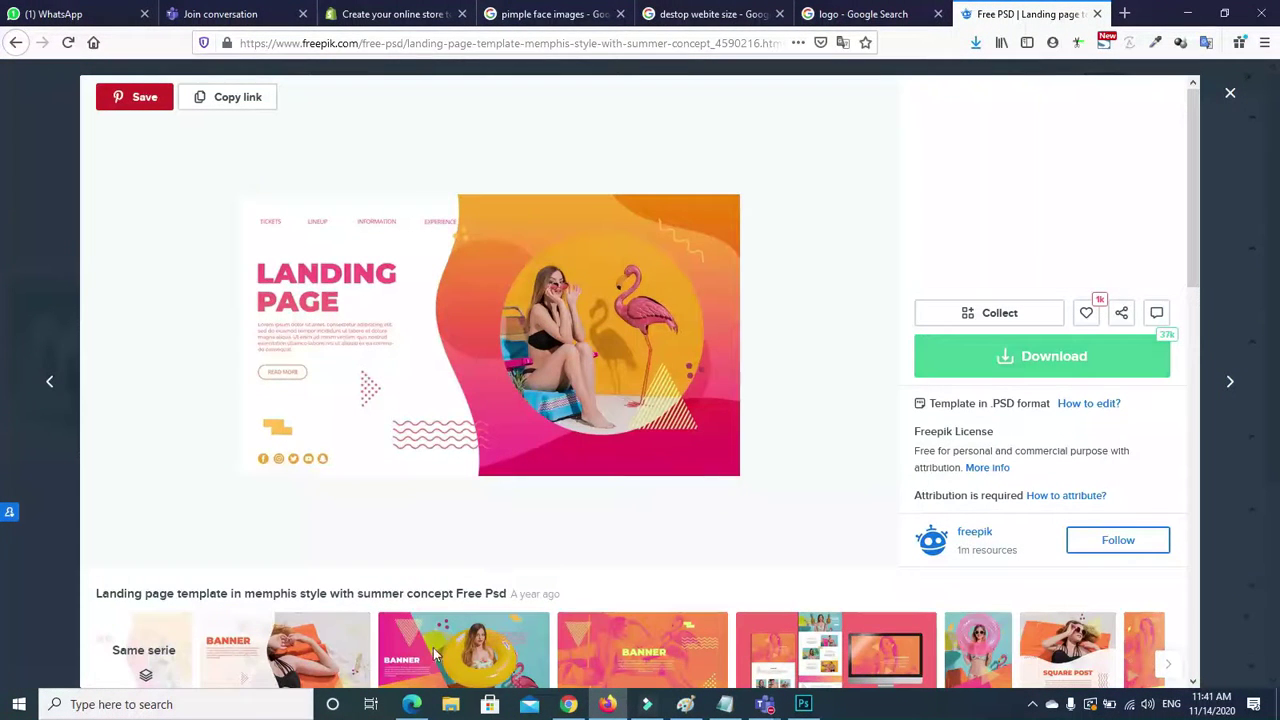
left_click(430, 662)
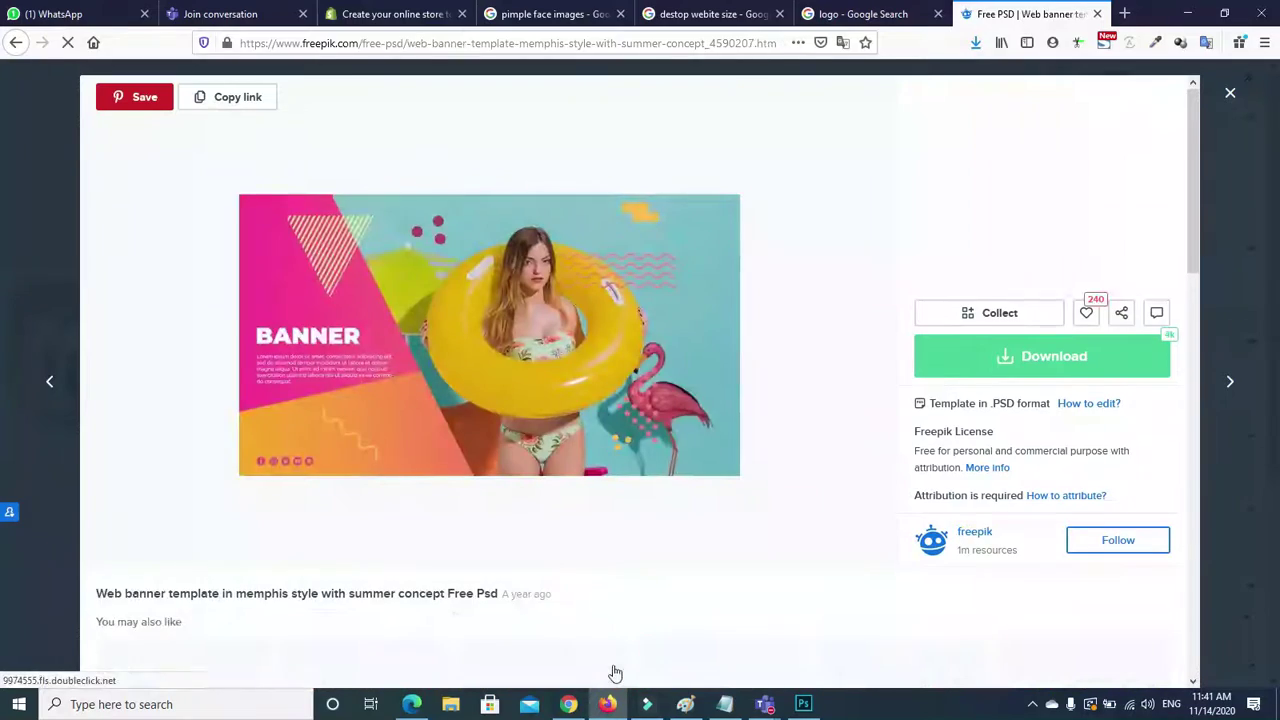
left_click(1230, 97)
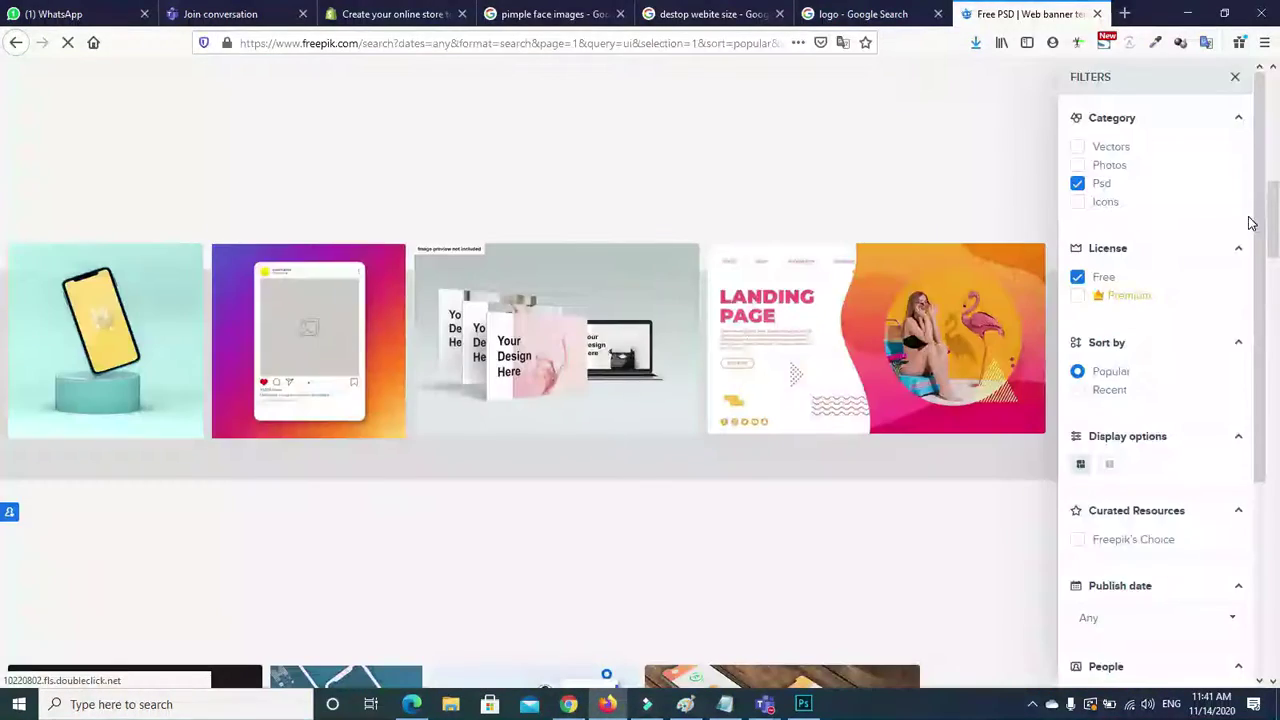
Preview the black and blue Sport fitness web banner and look over its series and similar templates, then return to the results.
left_click_drag(1272, 225, 1276, 357)
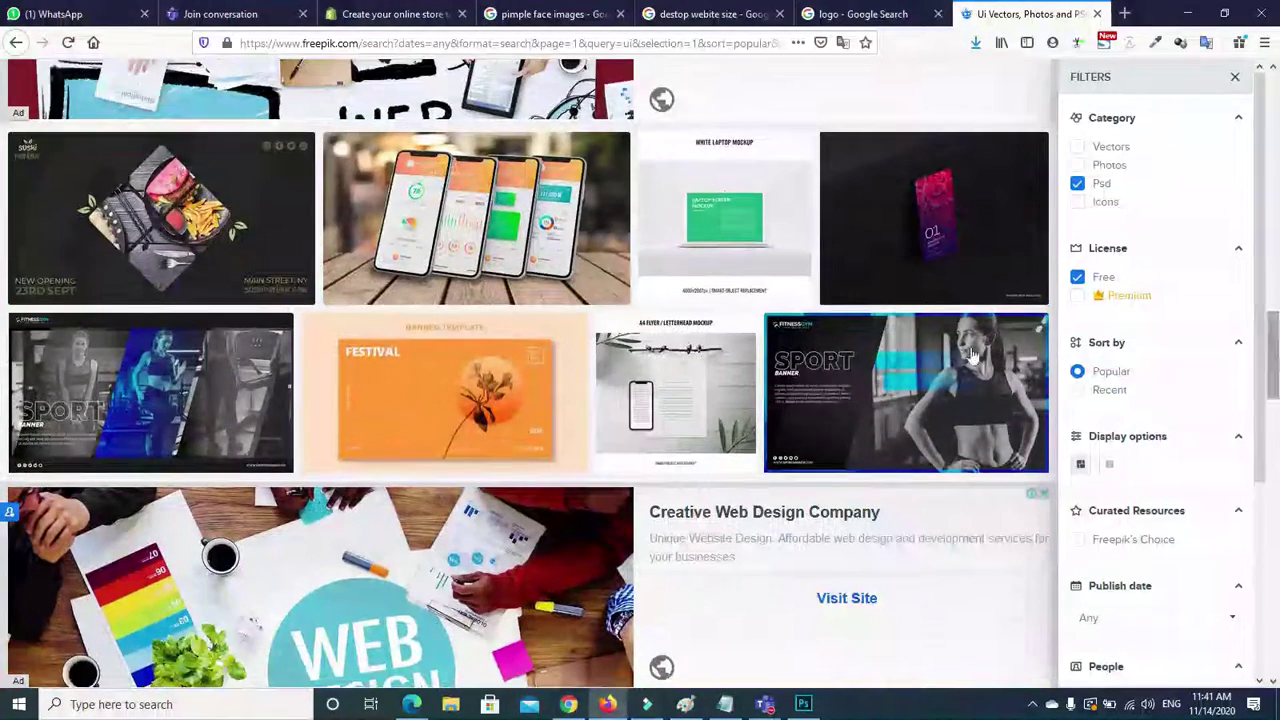
left_click(856, 396)
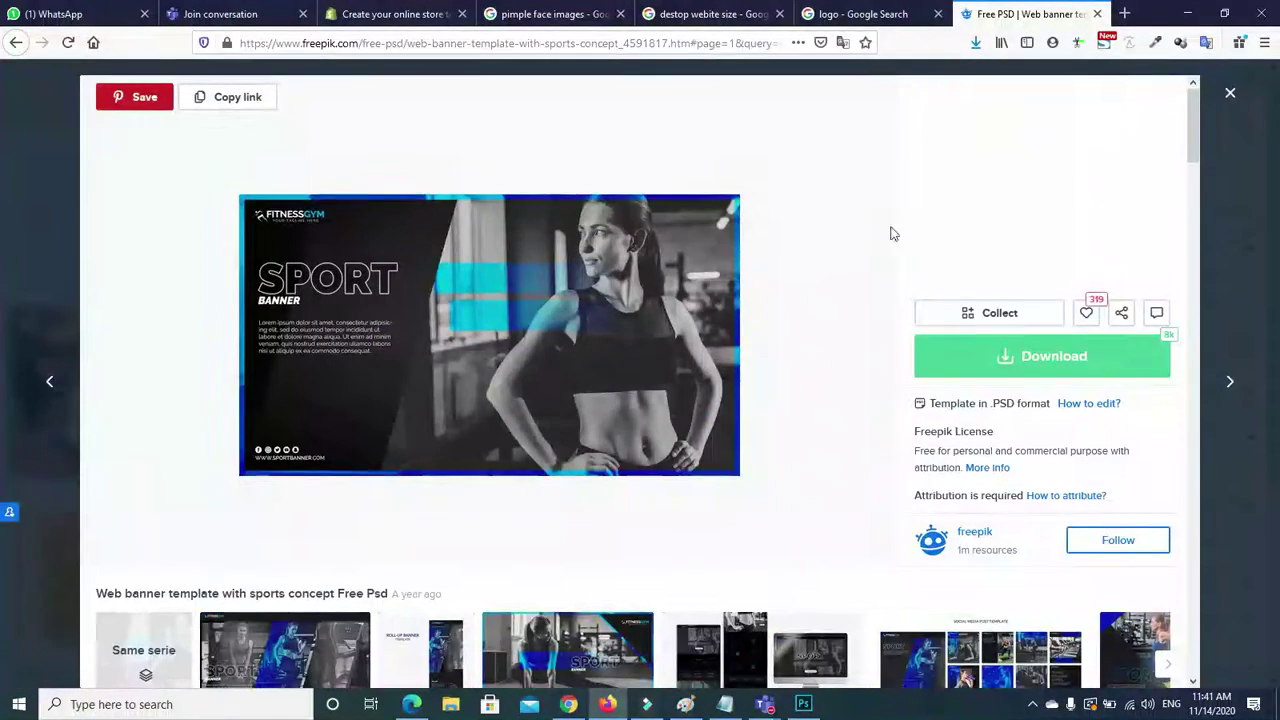
left_click(1229, 97)
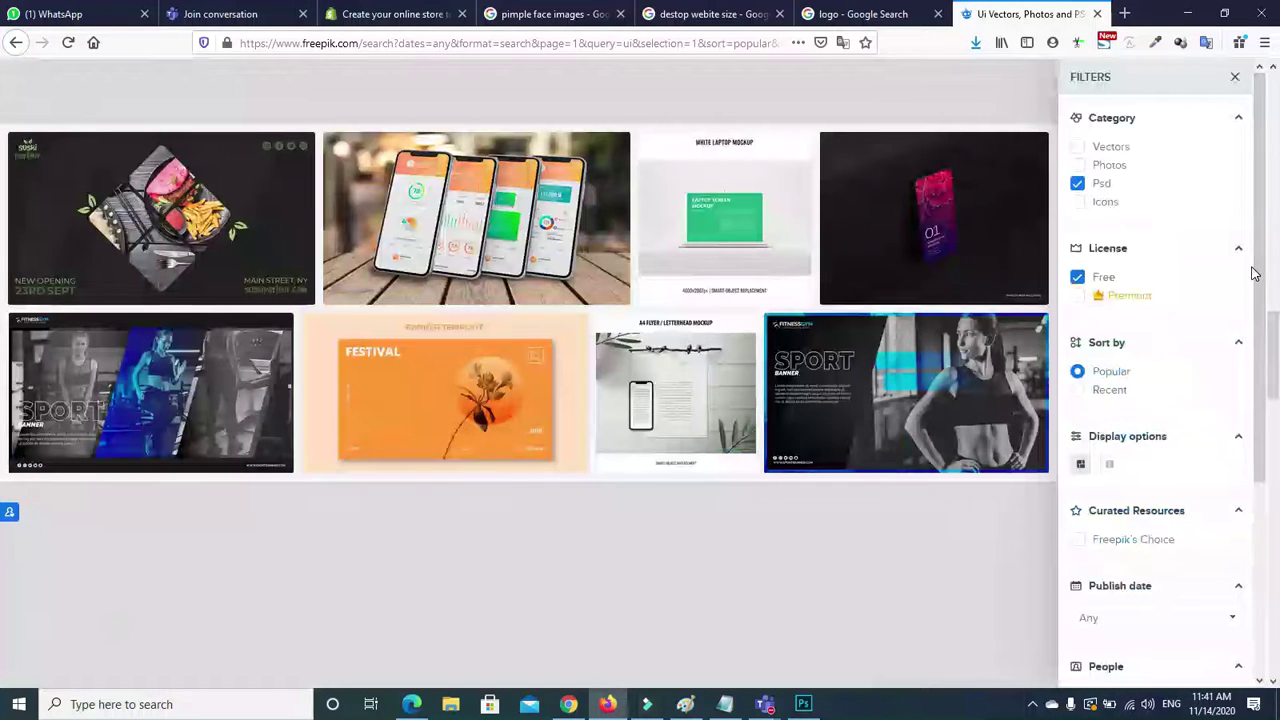
left_click(938, 360)
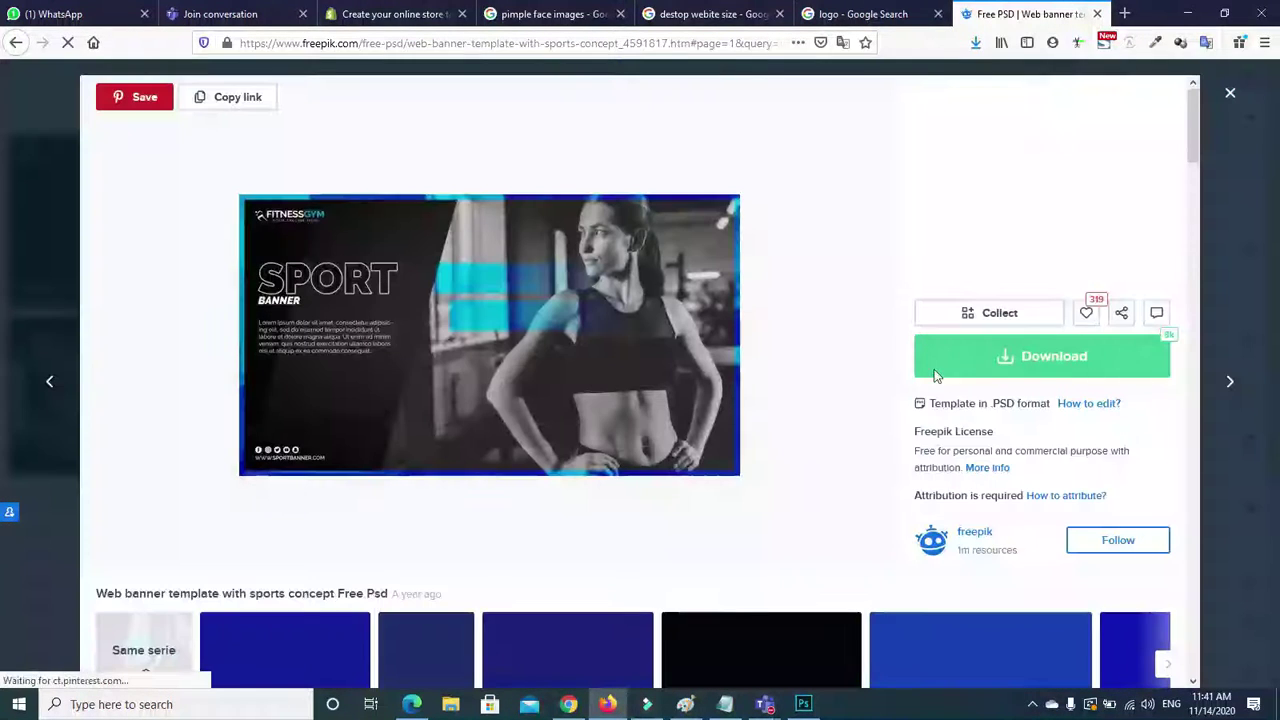
scroll(1193, 145, "down", 4)
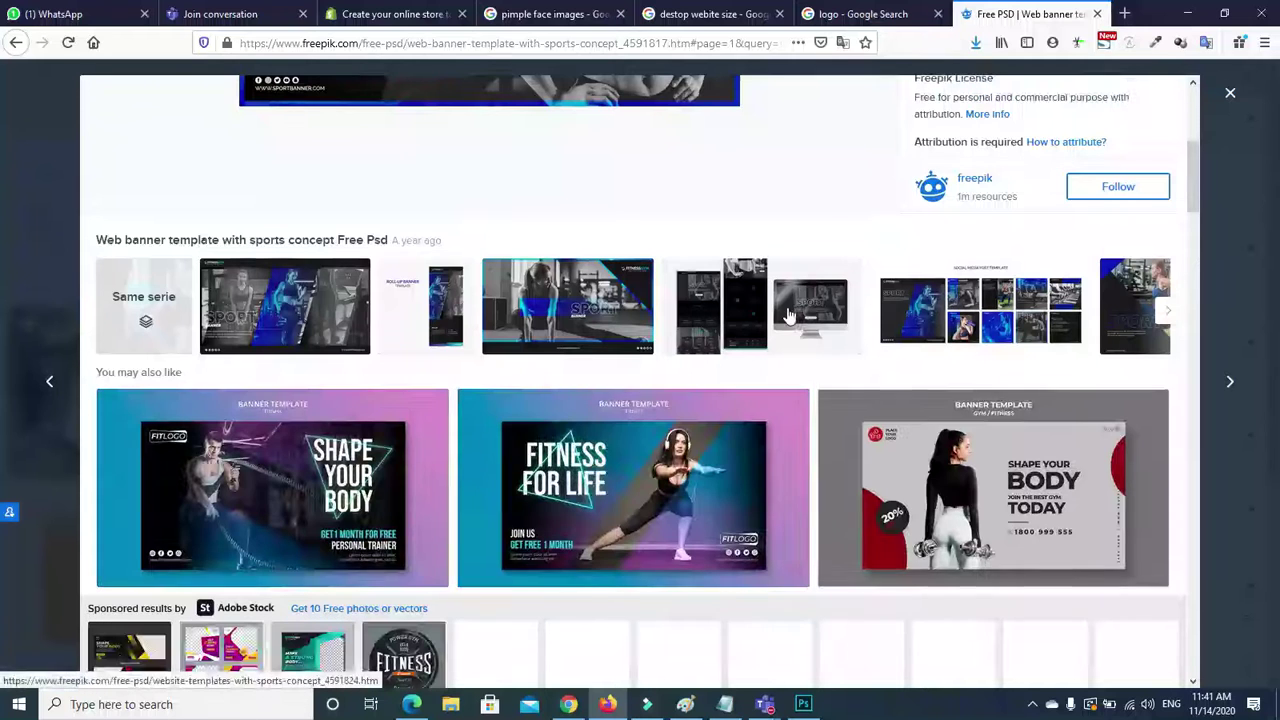
left_click(981, 338)
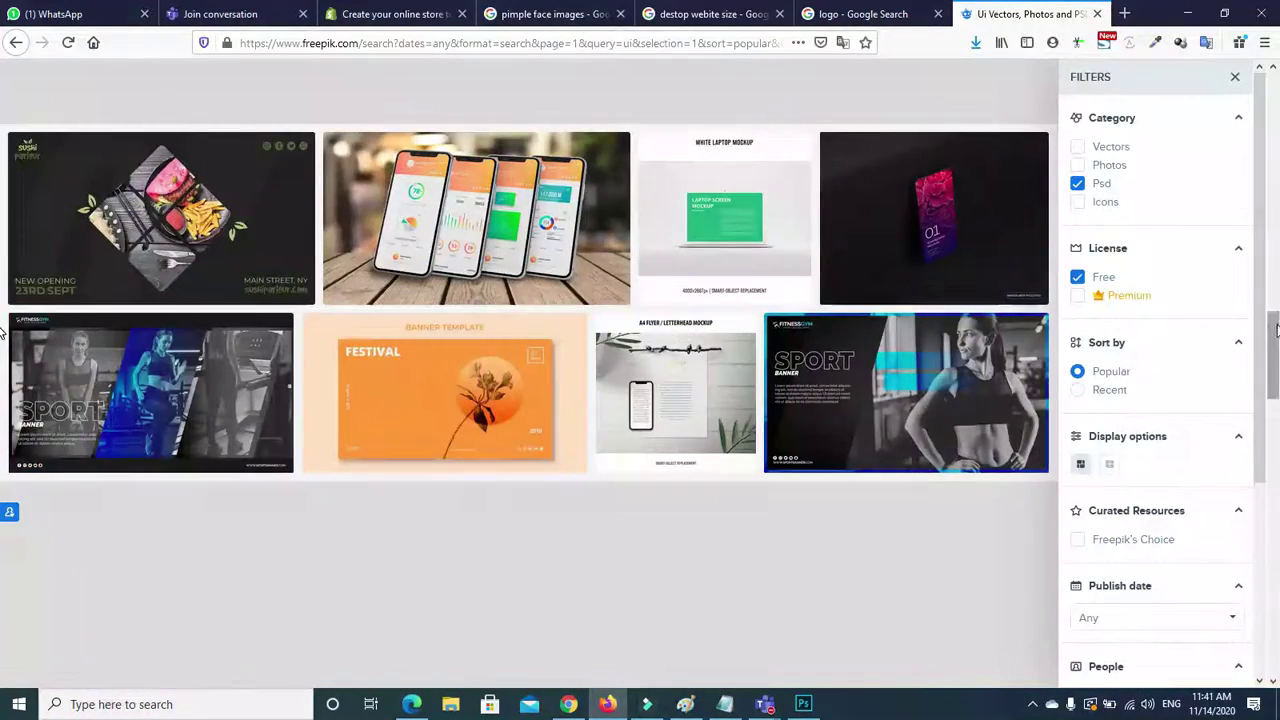
Browse to the end of the first results page and go to the second page, closing the blank pop-up window.
left_click_drag(1277, 331, 1274, 532)
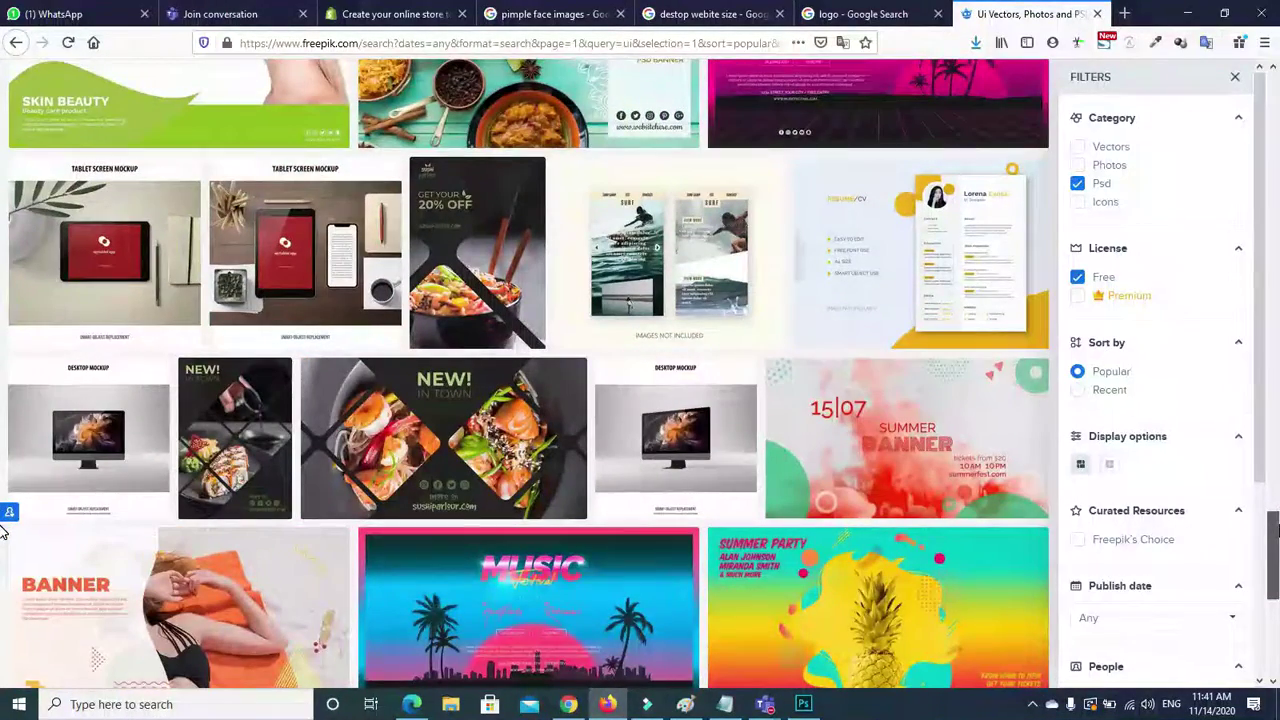
scroll(704, 541, "down", 3)
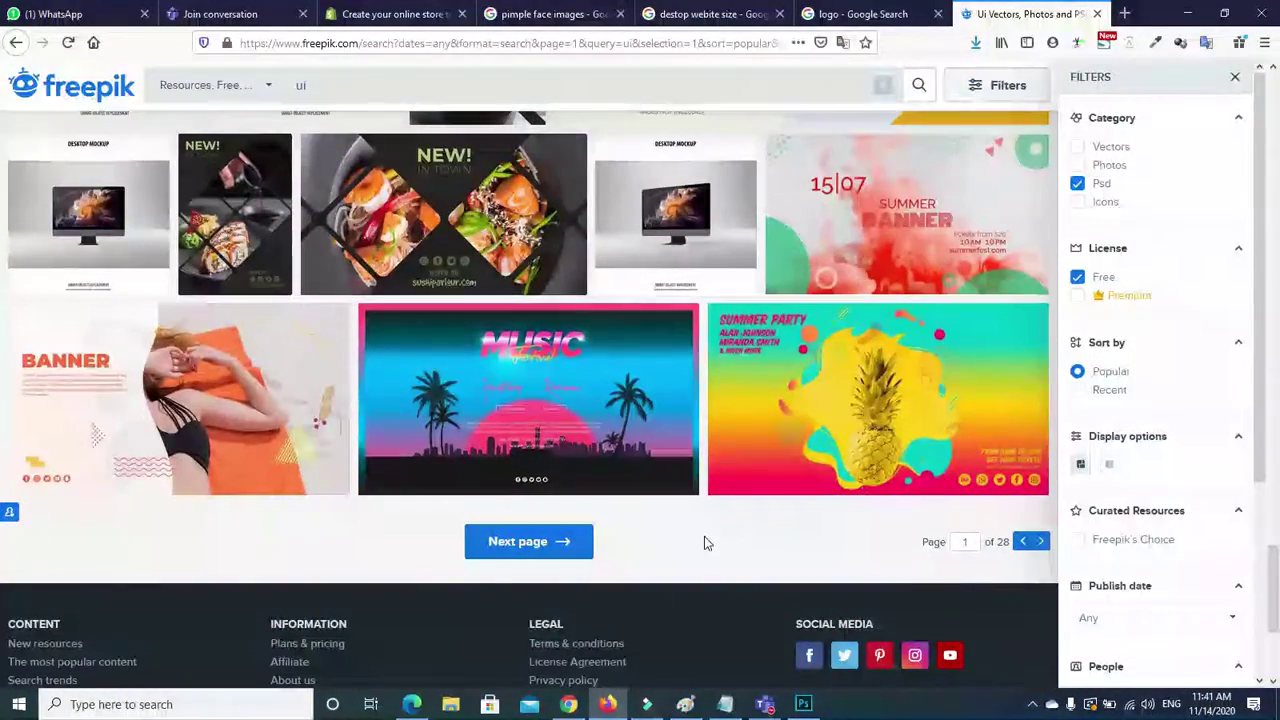
left_click(500, 558)
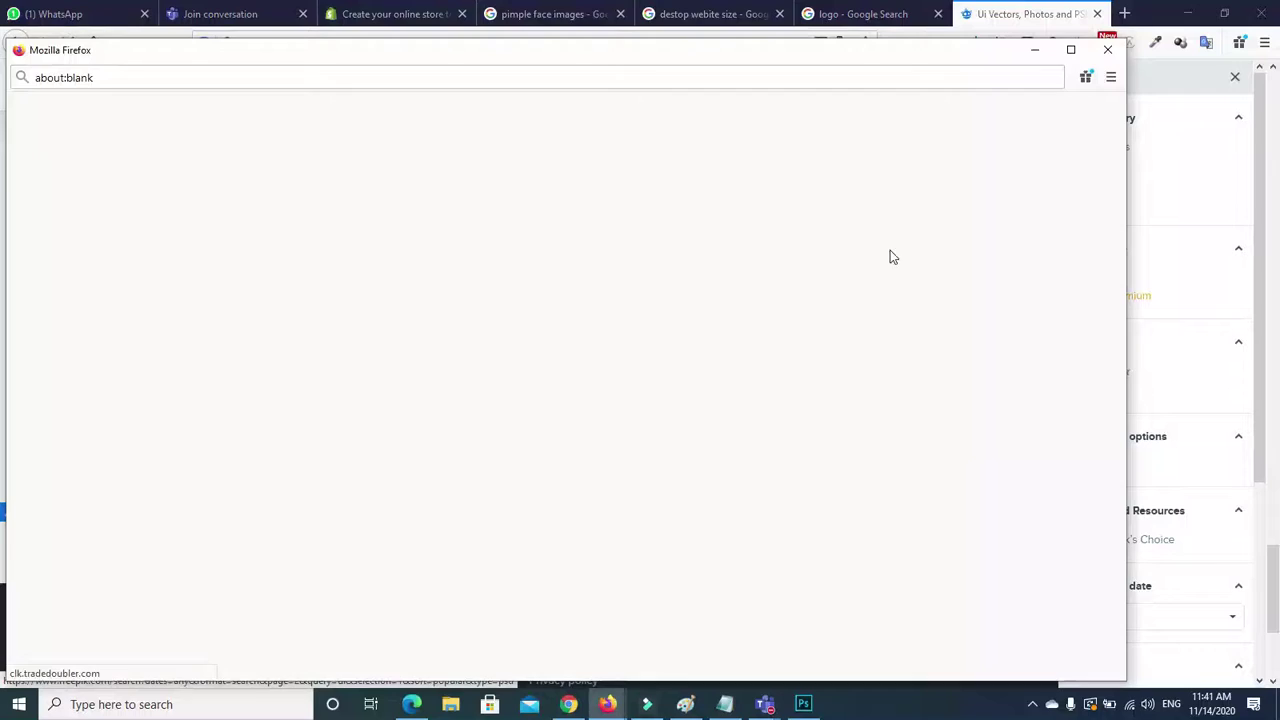
left_click(1106, 50)
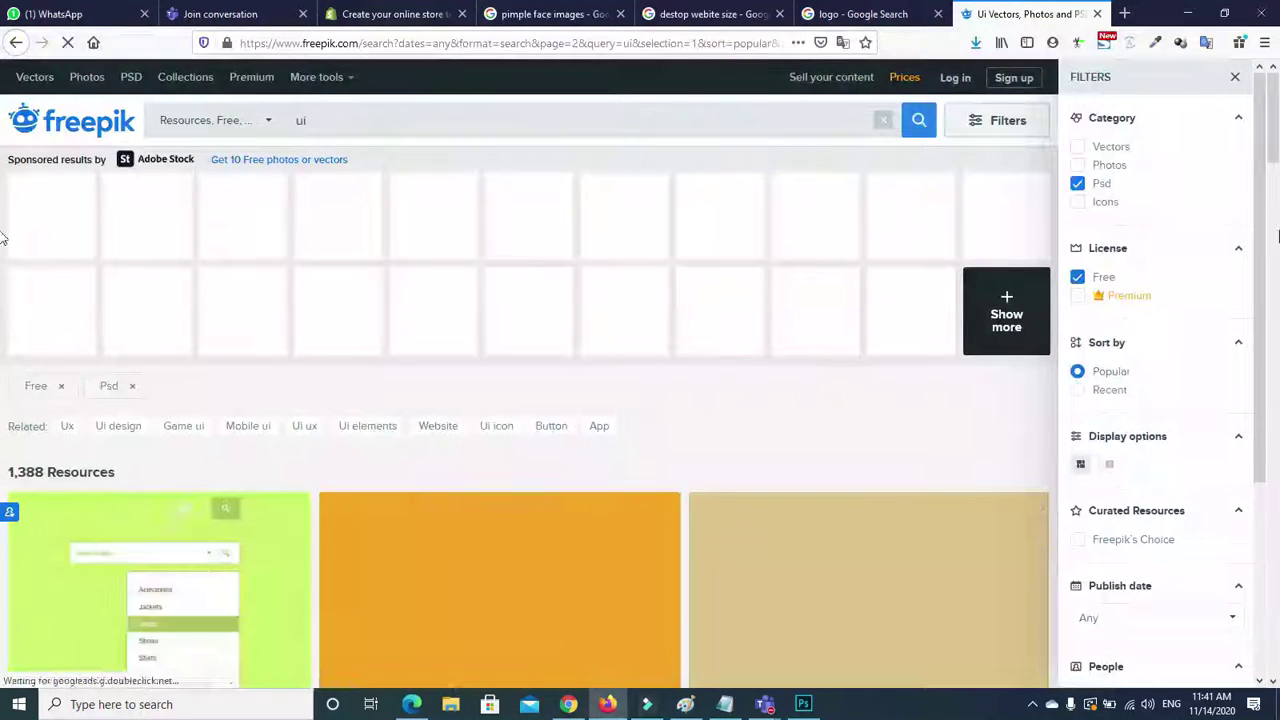
Look through the free PSD templates on the second results page and continue to the third page.
scroll(3, 150, "down", 5)
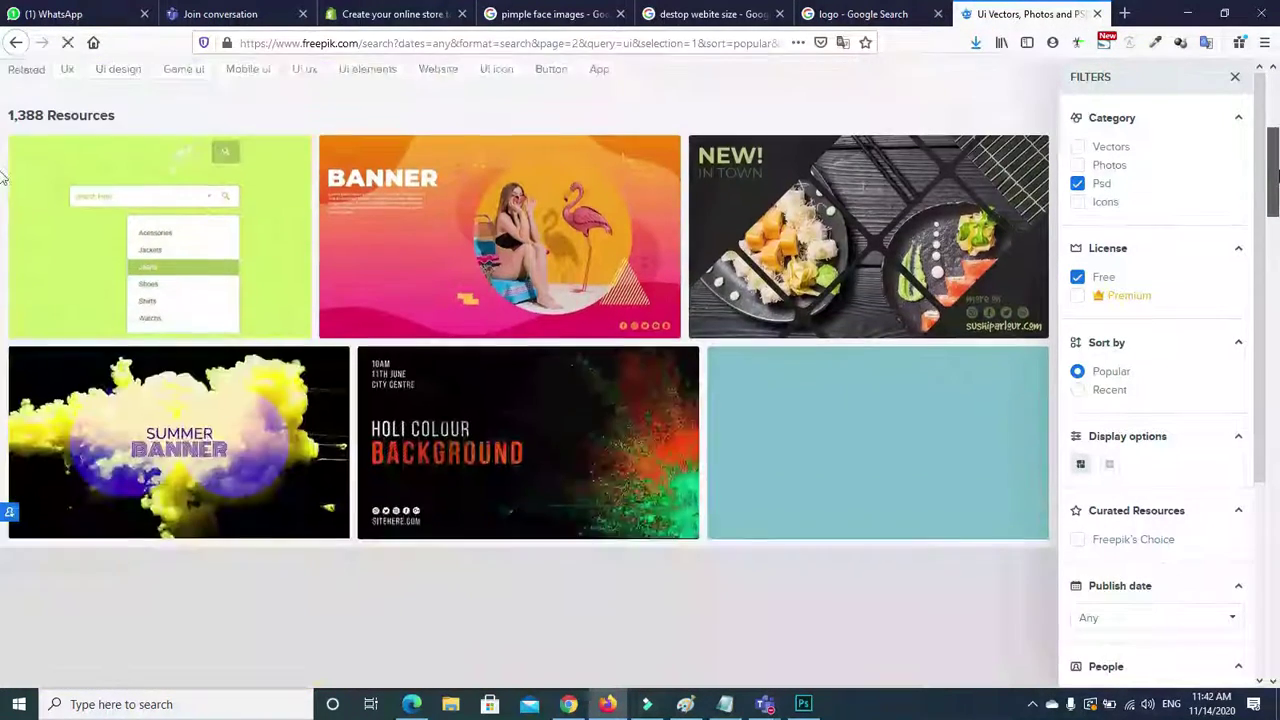
scroll(3, 180, "down", 5)
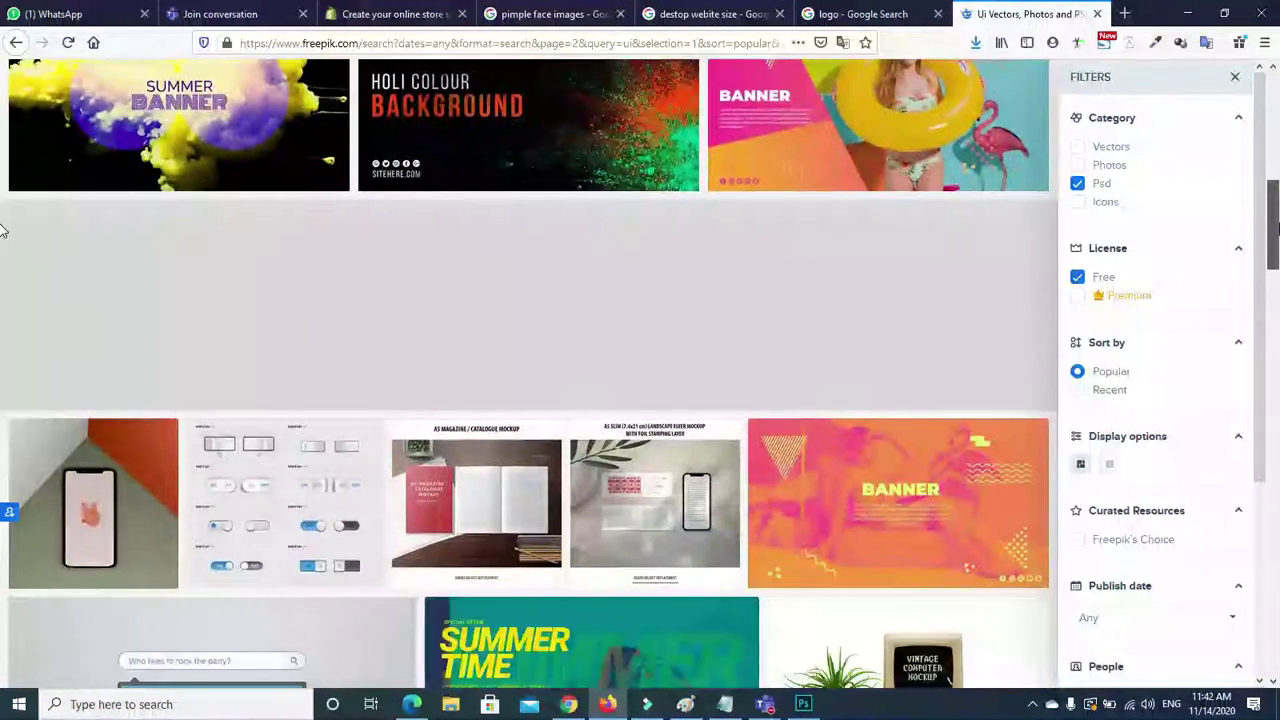
scroll(3, 230, "down", 7)
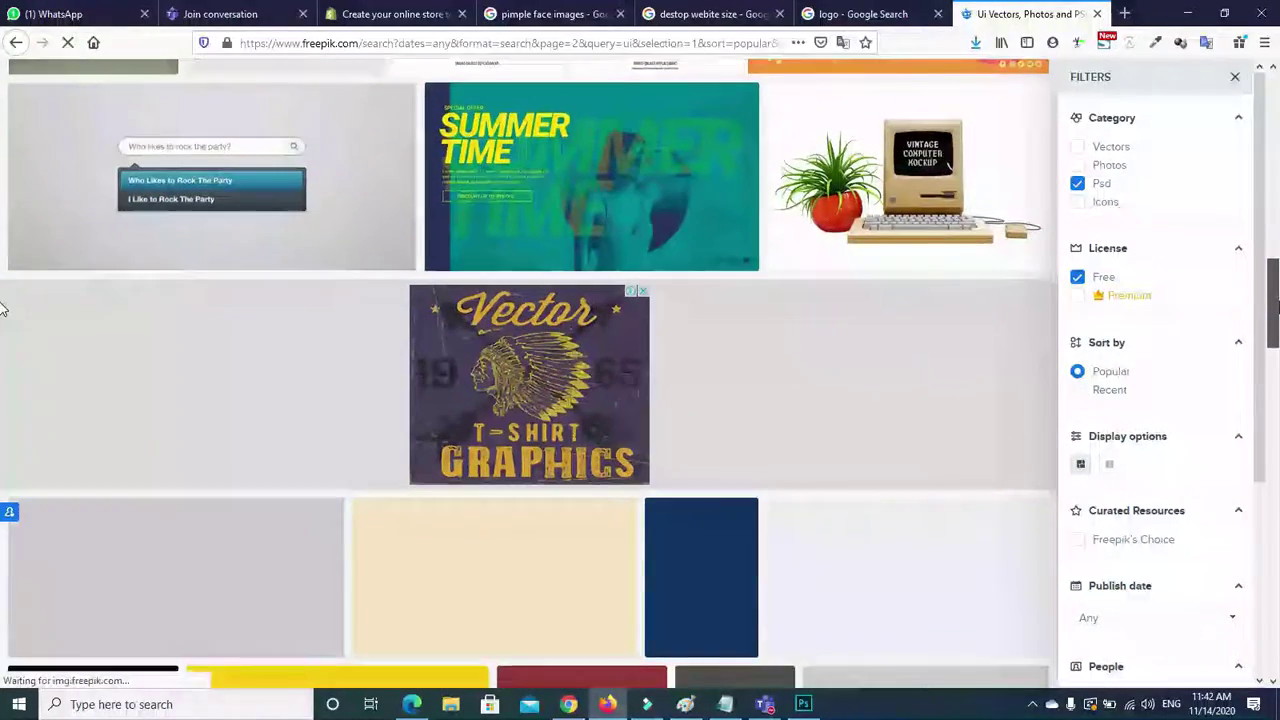
scroll(3, 310, "down", 7)
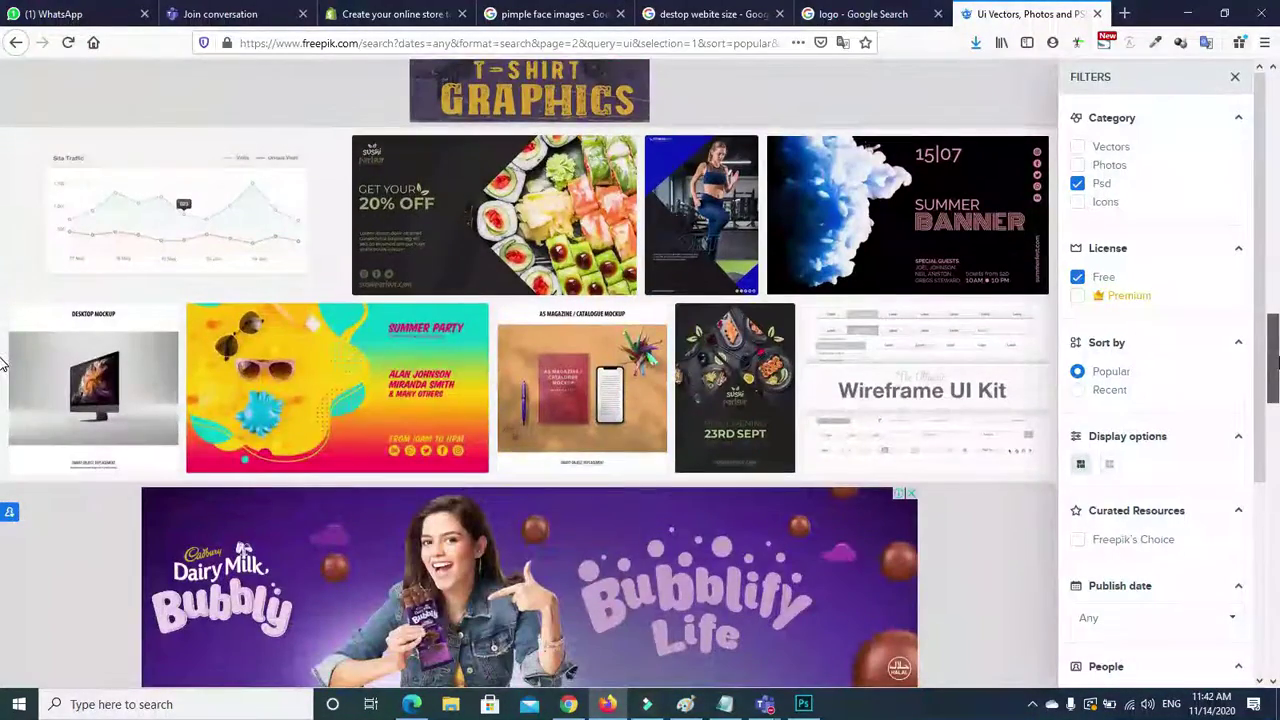
scroll(3, 393, "down", 1)
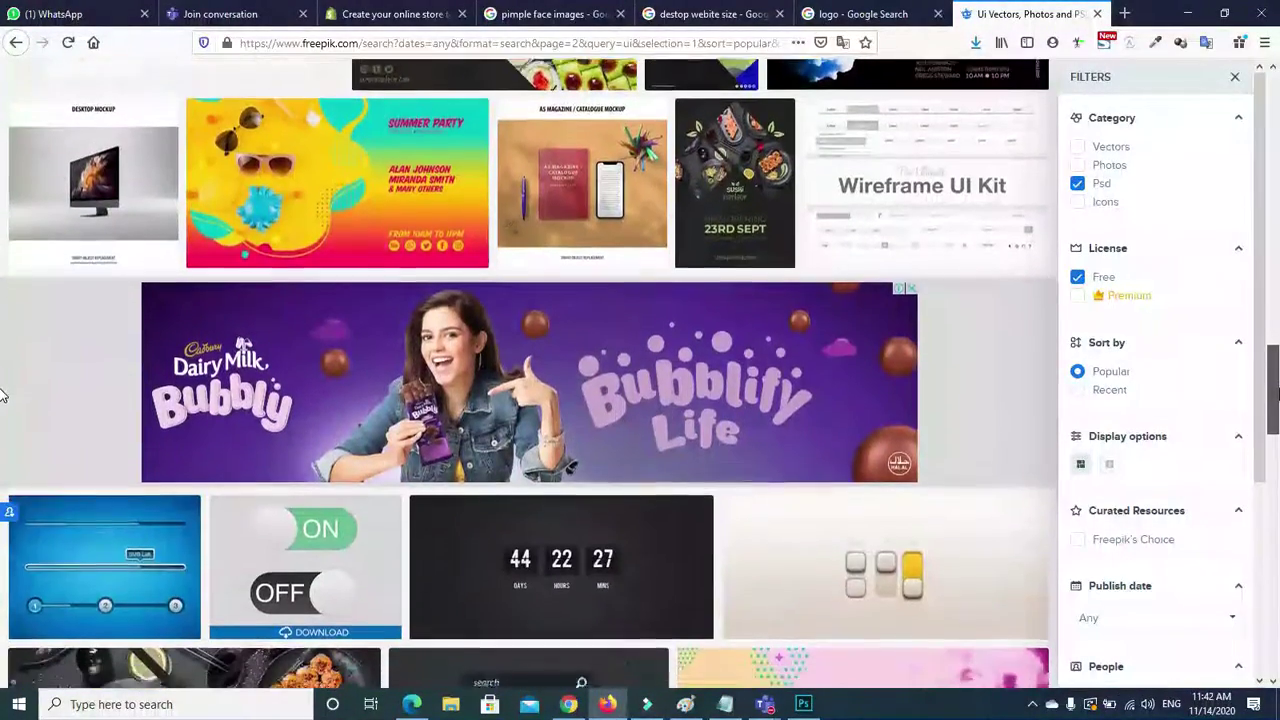
scroll(3, 405, "down", 1)
scroll(3, 405, "down", 5)
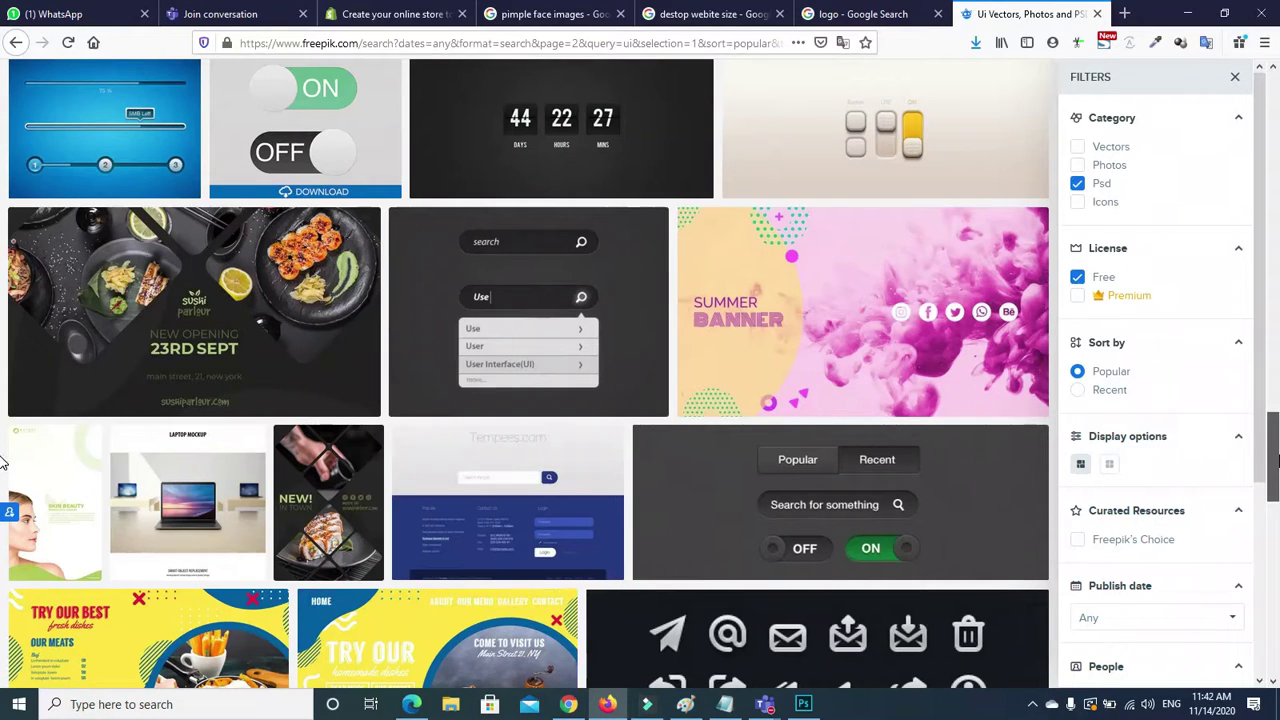
scroll(3, 462, "down", 5)
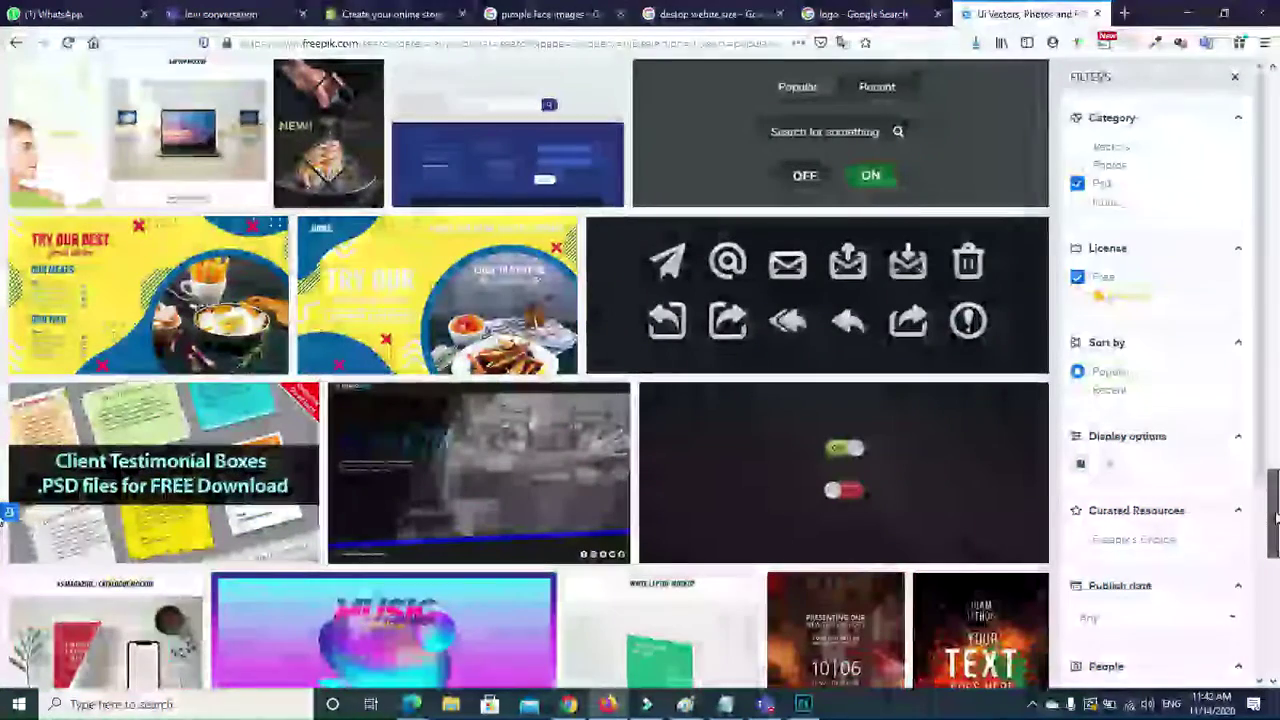
scroll(3, 593, "down", 4)
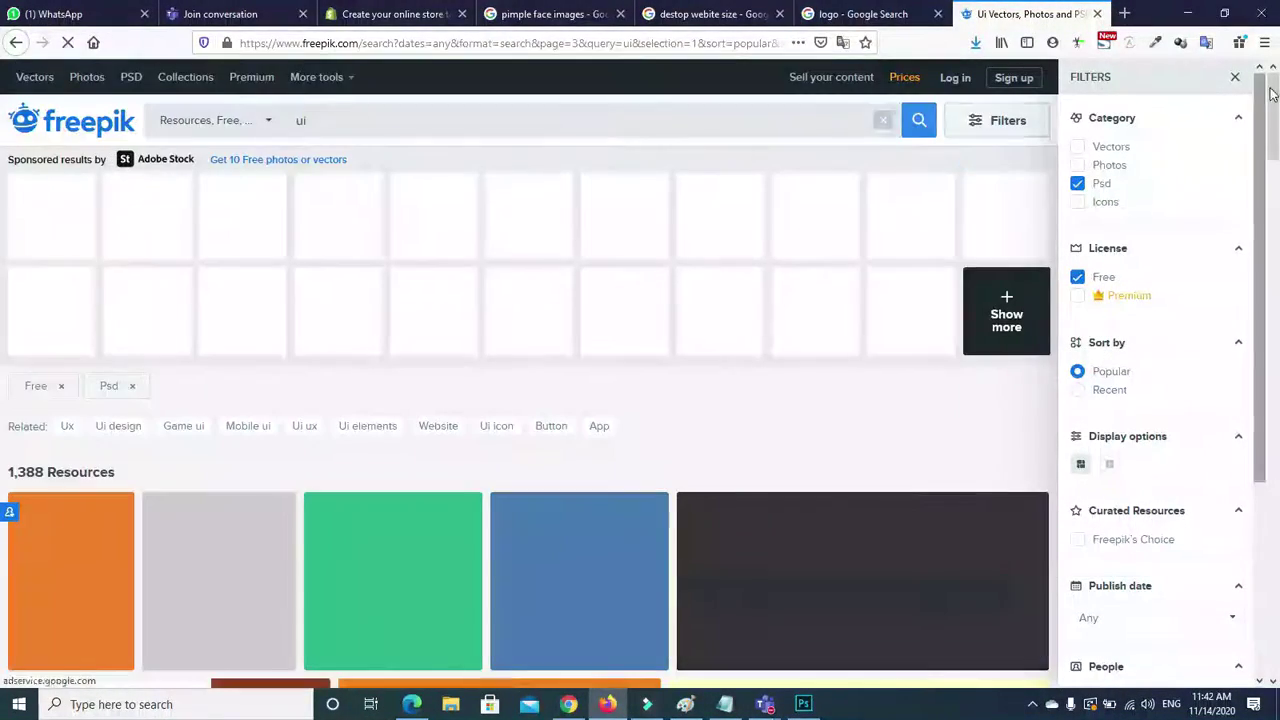
Preview the Holi Colour landing page template on the third results page, then close the preview.
scroll(3, 110, "down", 3)
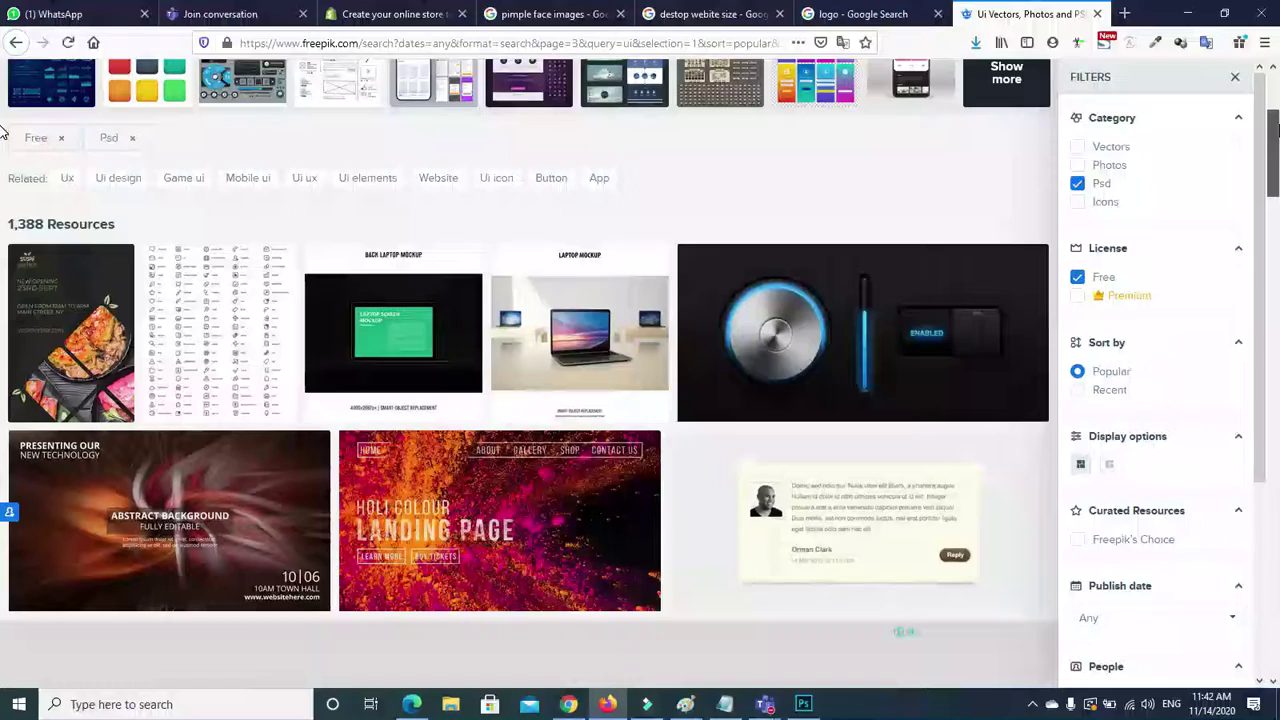
scroll(3, 135, "down", 1)
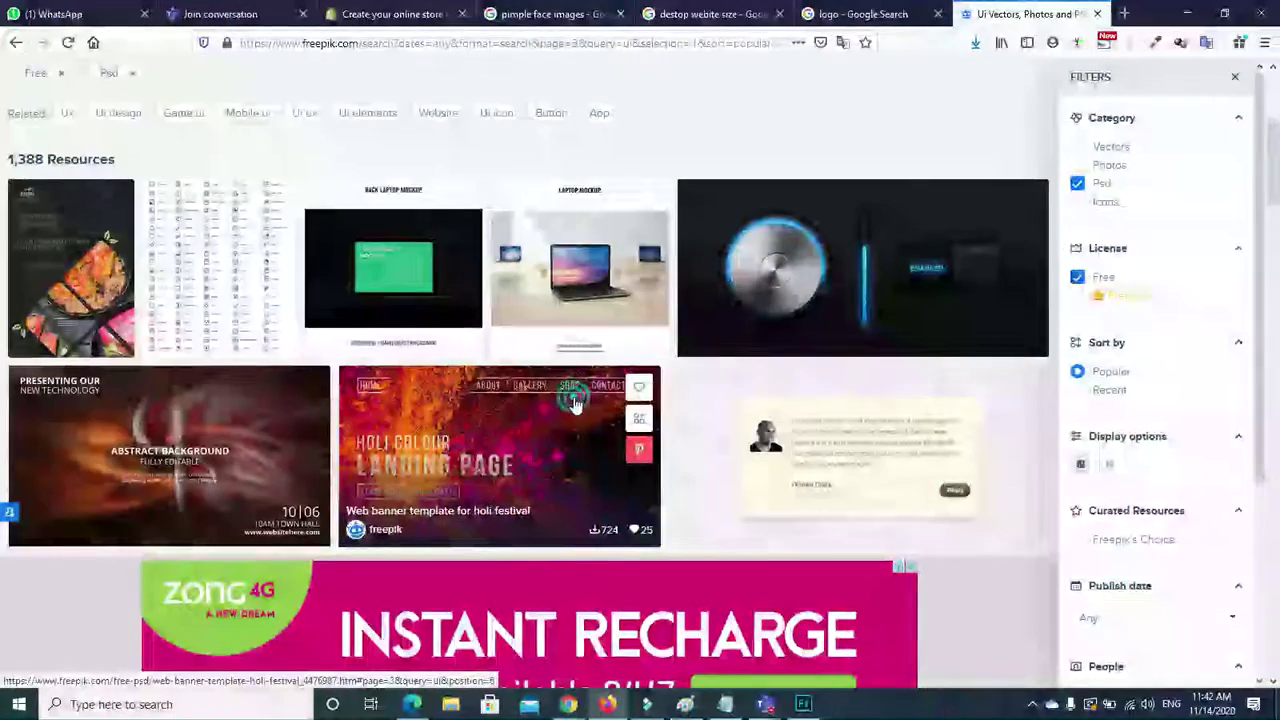
left_click(577, 401)
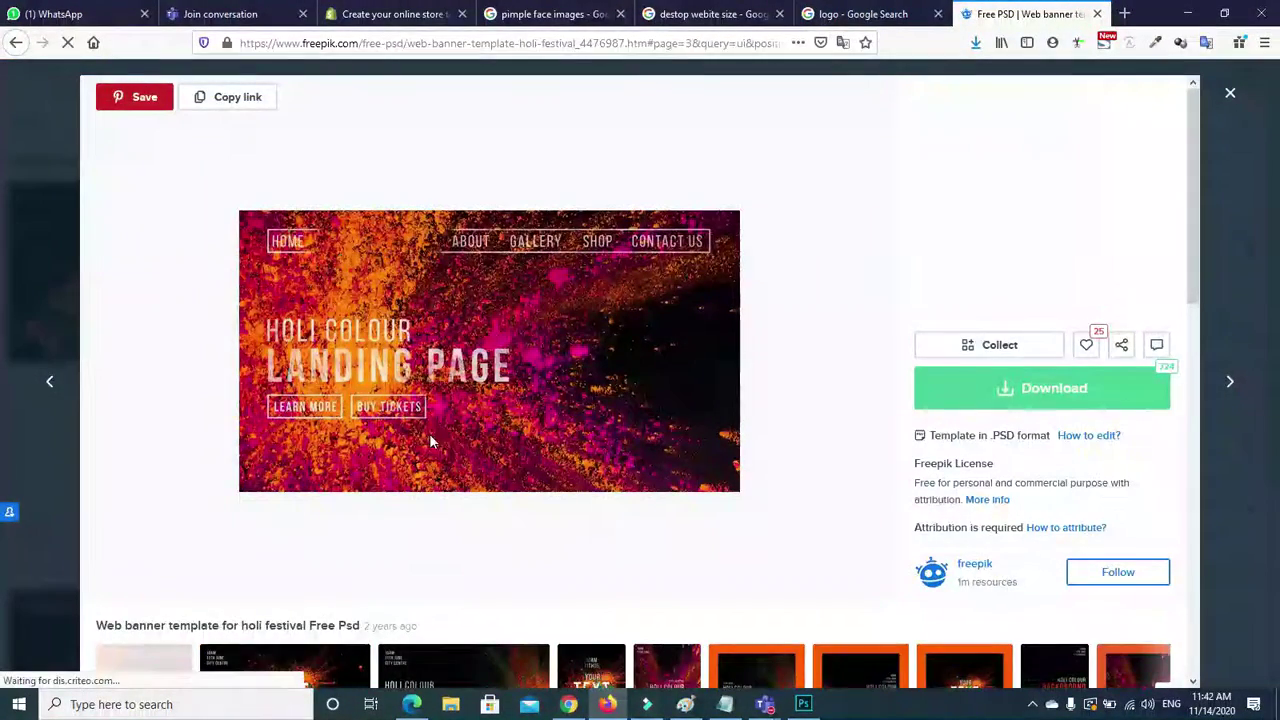
left_click(1229, 96)
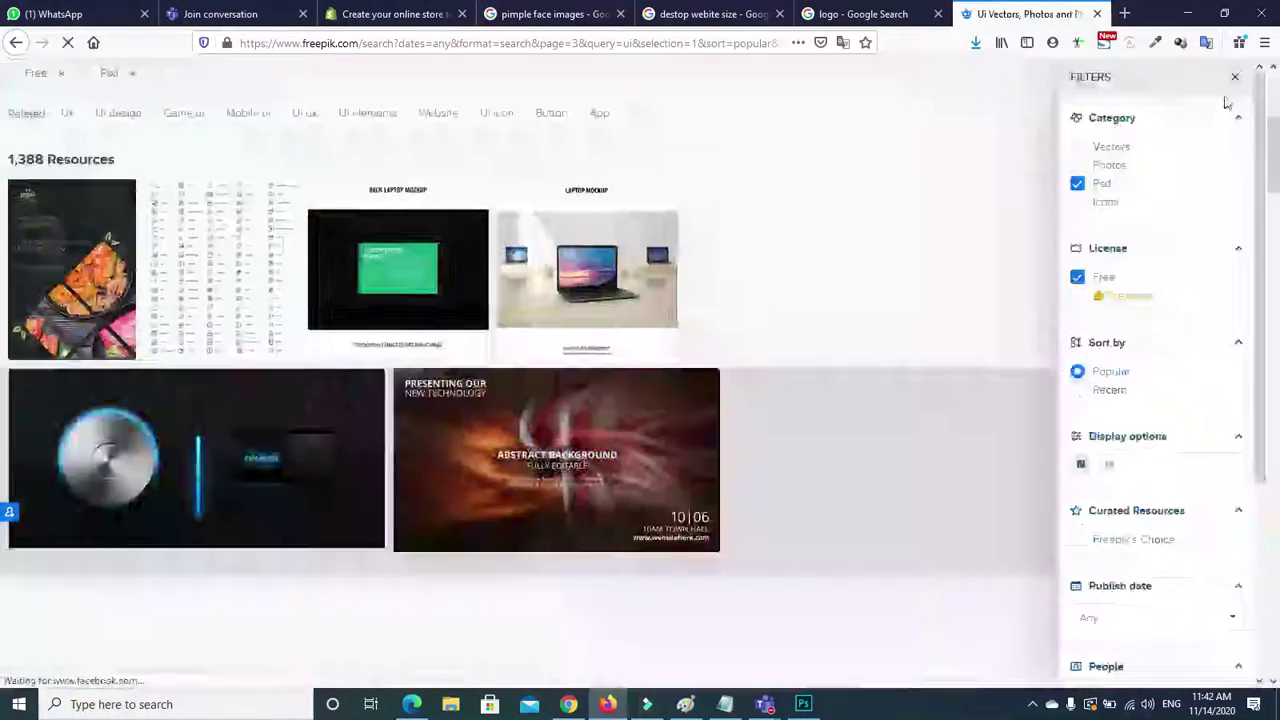
Look further through the third results page for website layouts and open the turquoise and orange clinic website template.
scroll(1276, 165, "down", 1)
left_click_drag(1276, 165, 1274, 303)
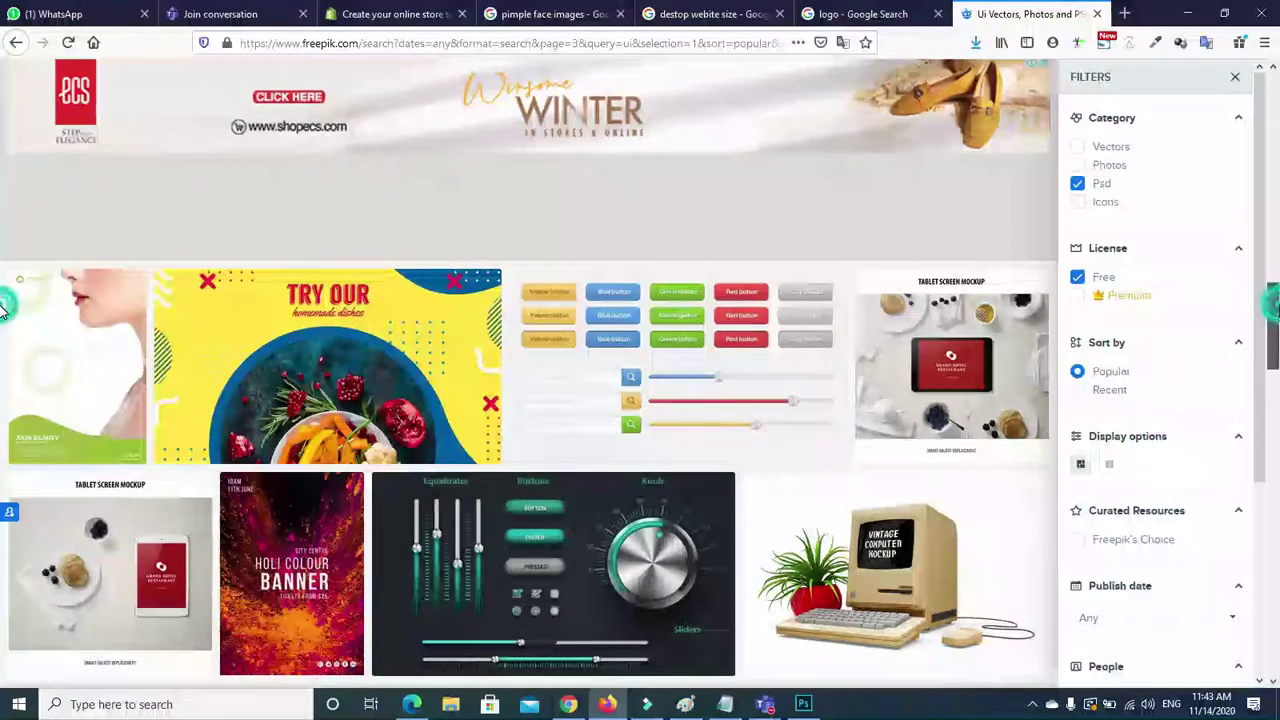
left_click_drag(1277, 309, 1278, 314)
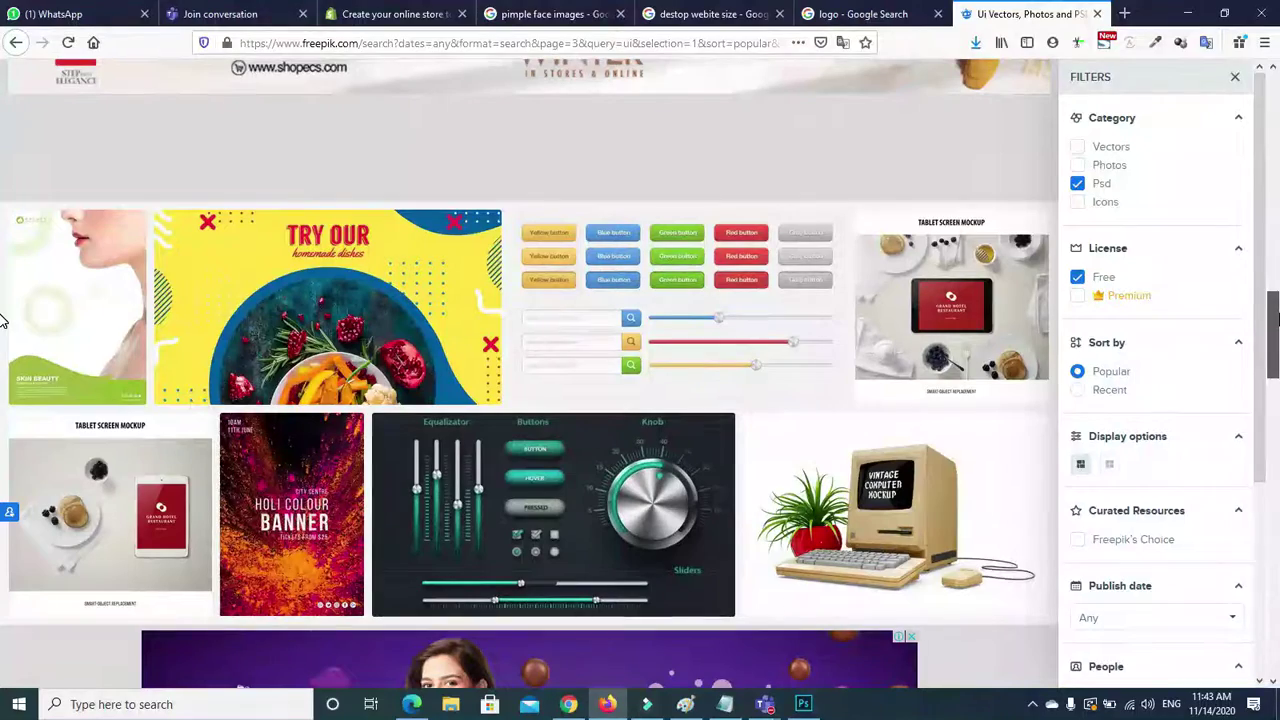
scroll(3, 320, "down", 5)
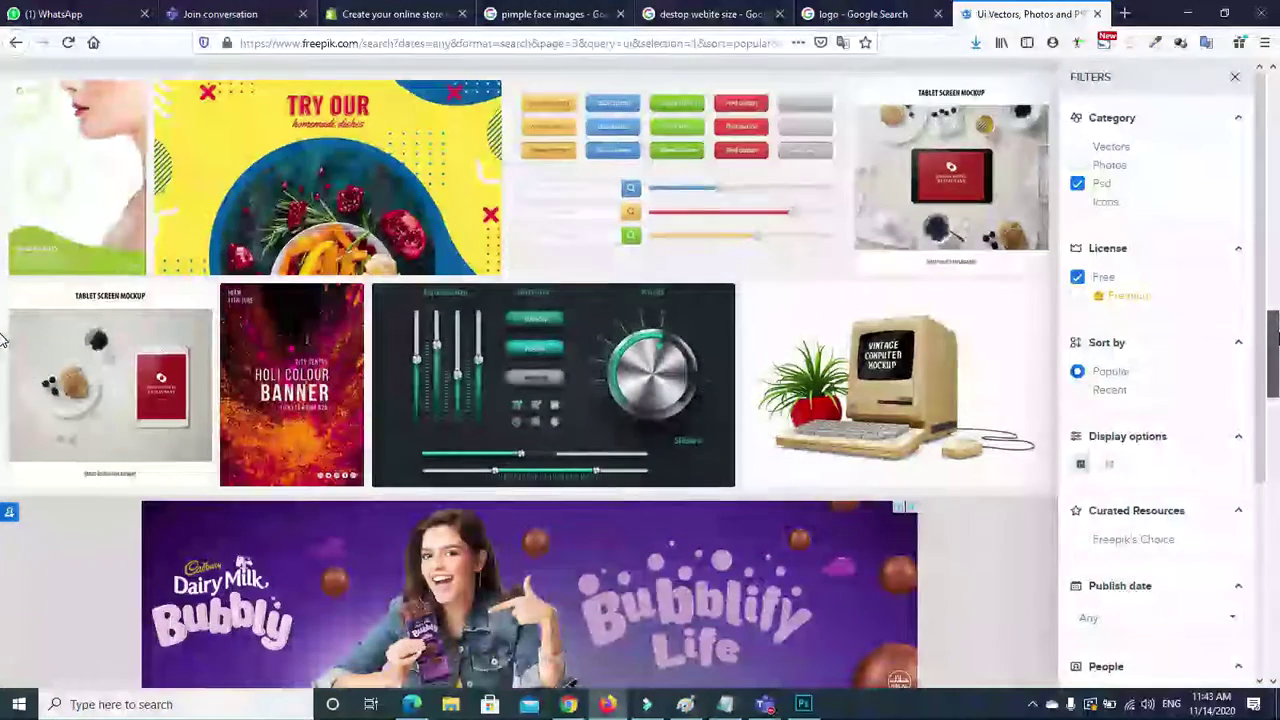
scroll(3, 370, "down", 7)
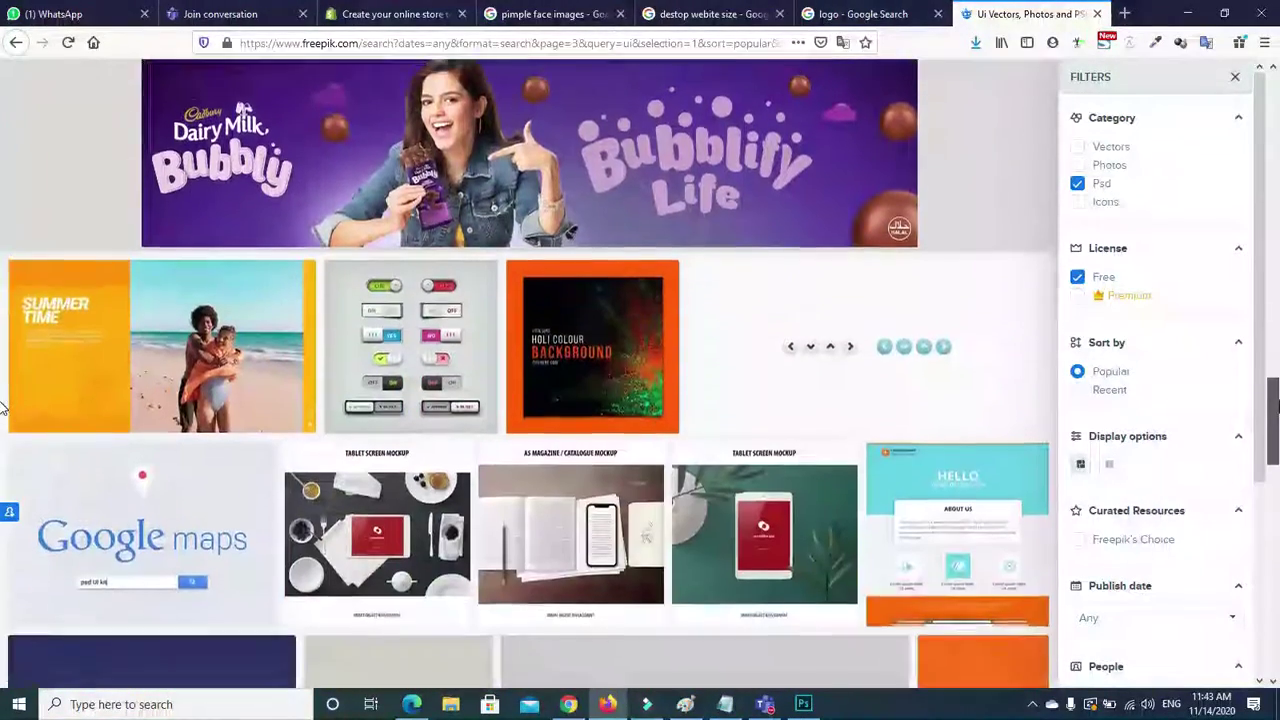
scroll(3, 410, "down", 2)
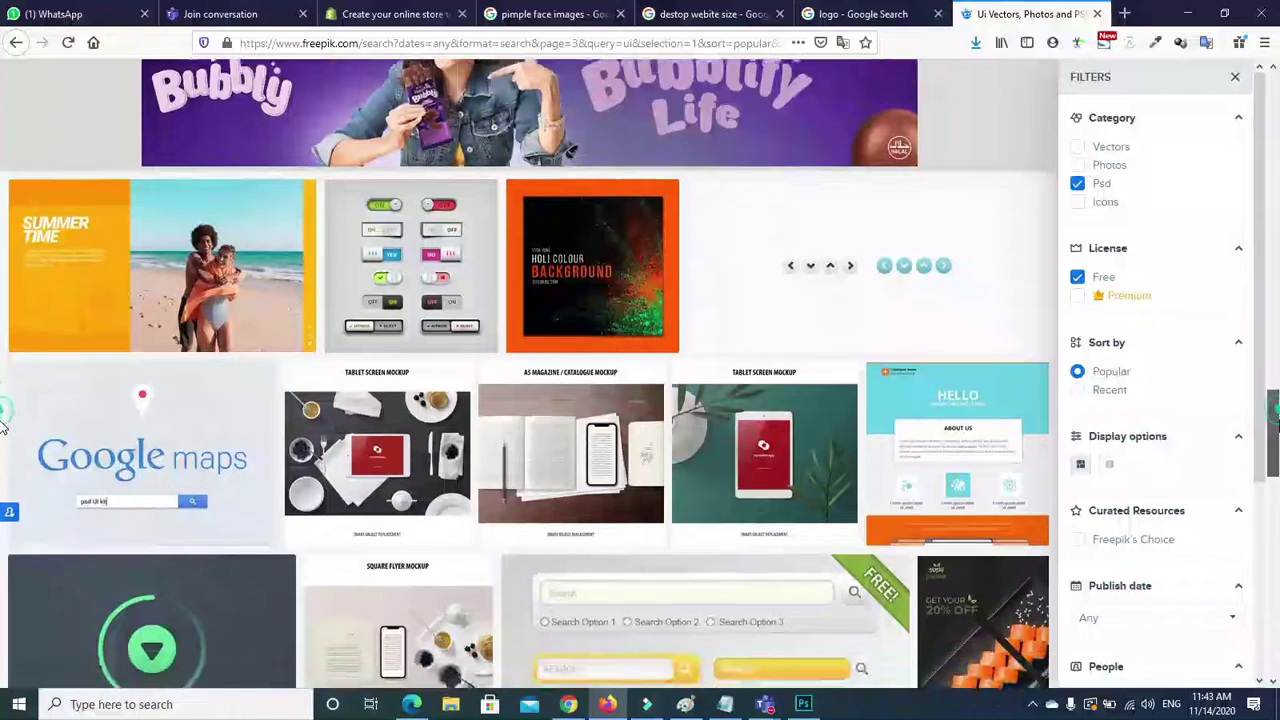
left_click(946, 403)
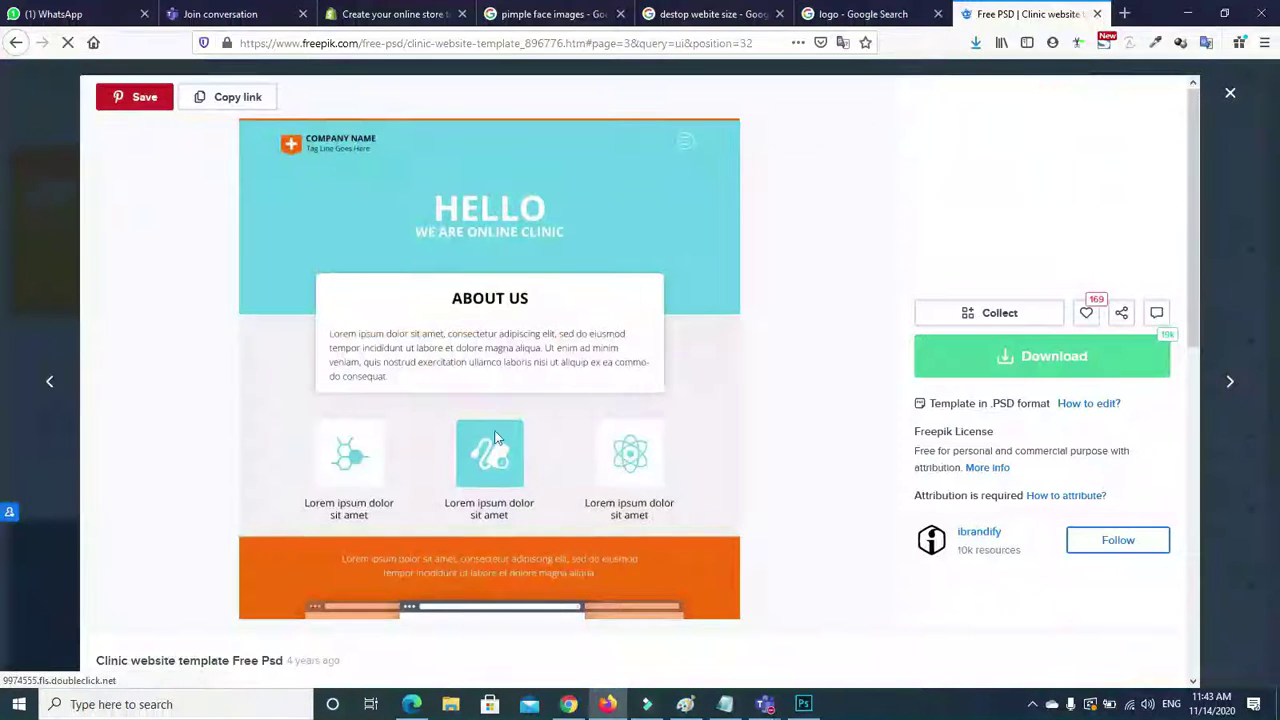
Download the clinic website template for free with attribution required and dismiss the attribution notice.
right_click(530, 268)
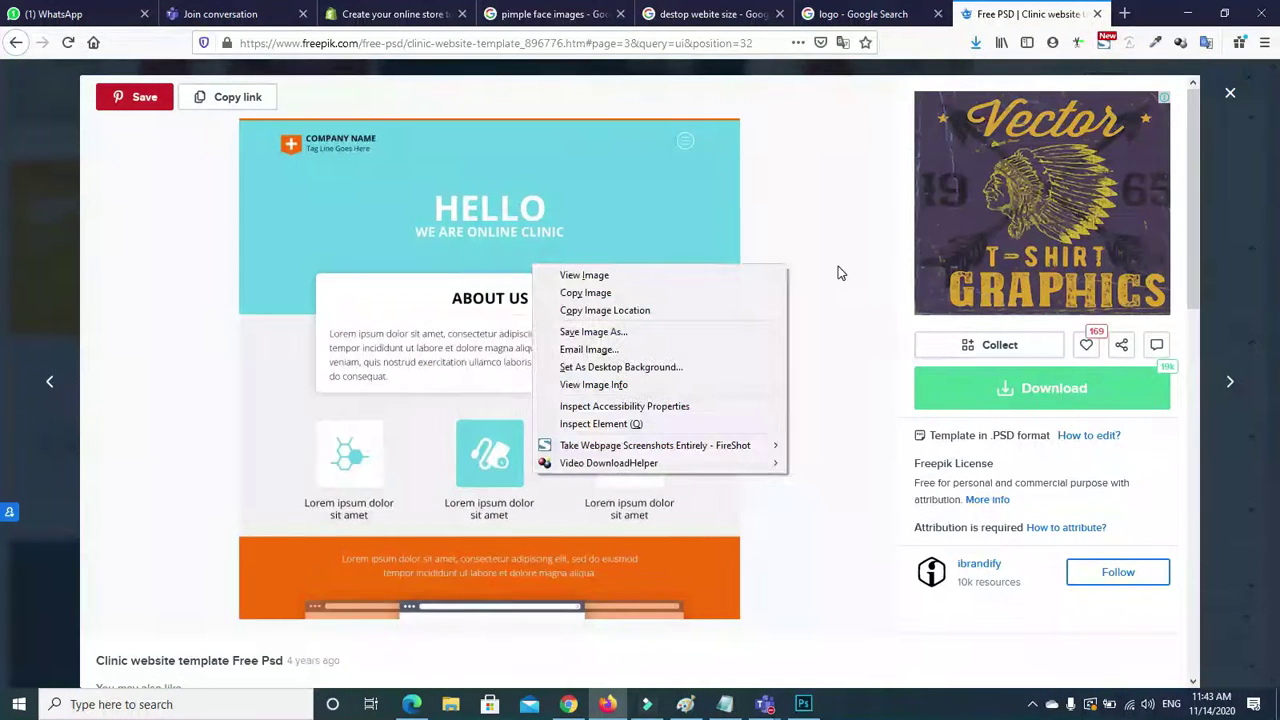
left_click(960, 388)
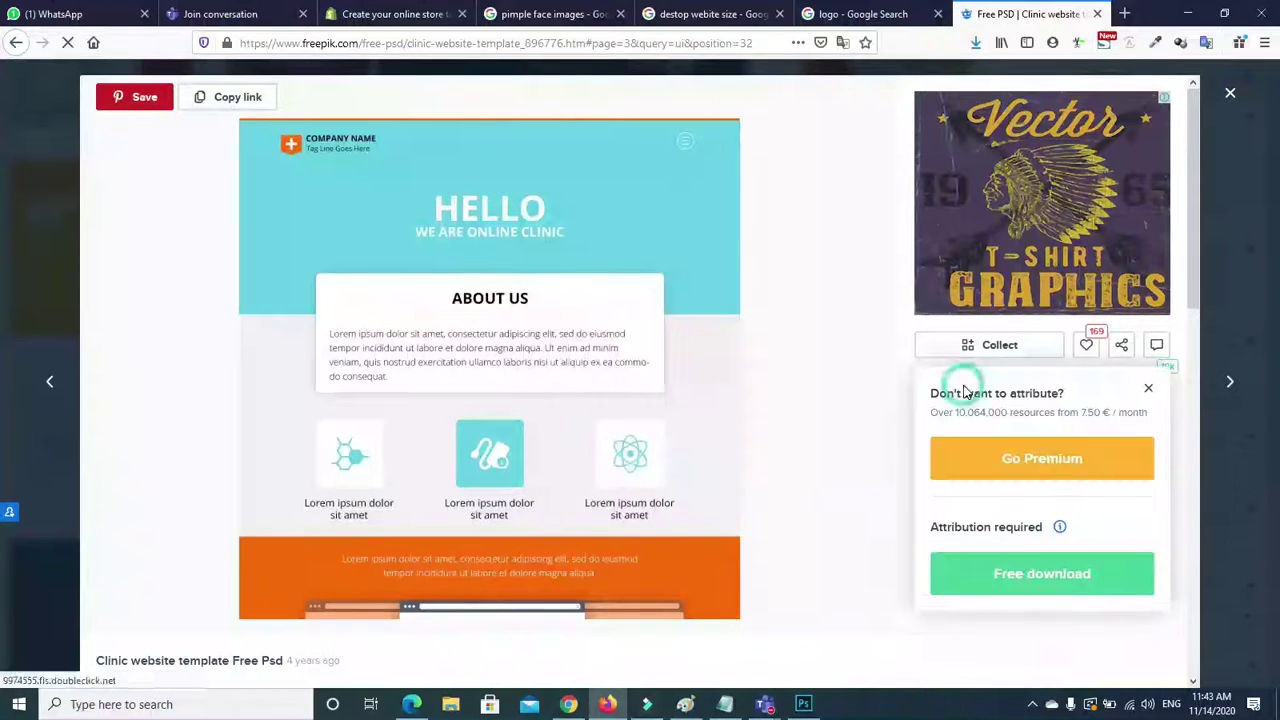
left_click(1062, 578)
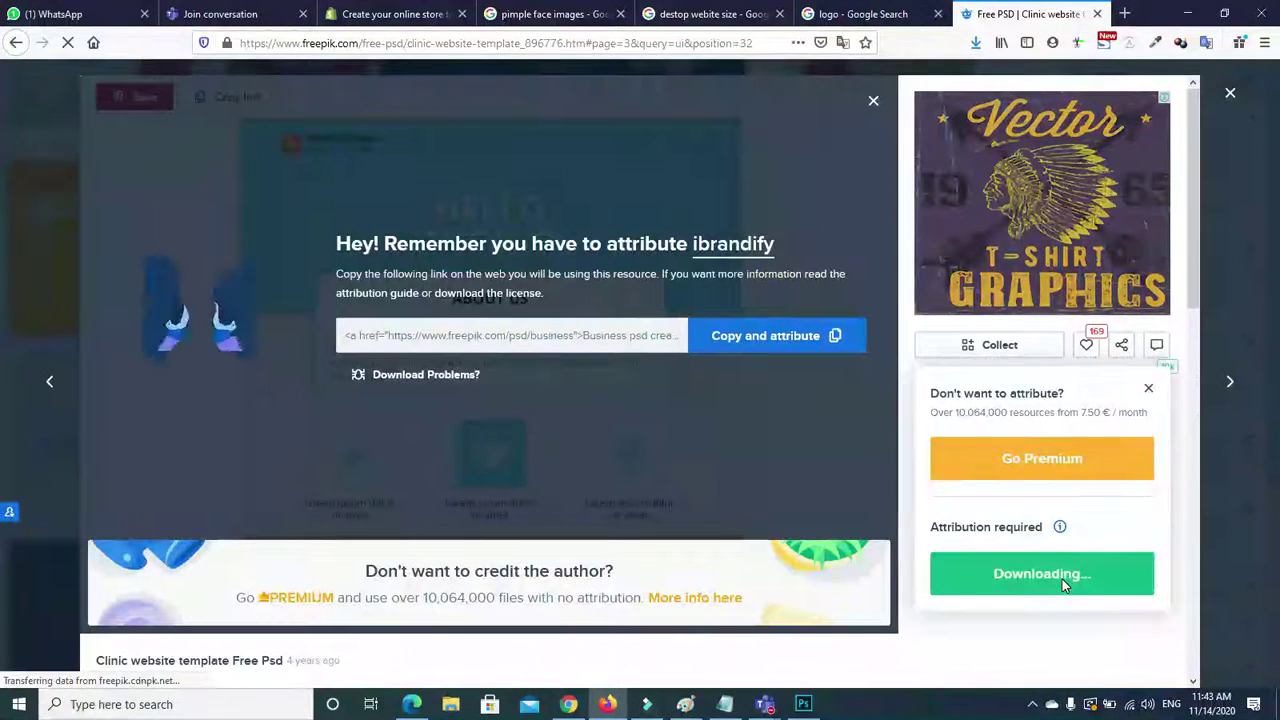
left_click(873, 100)
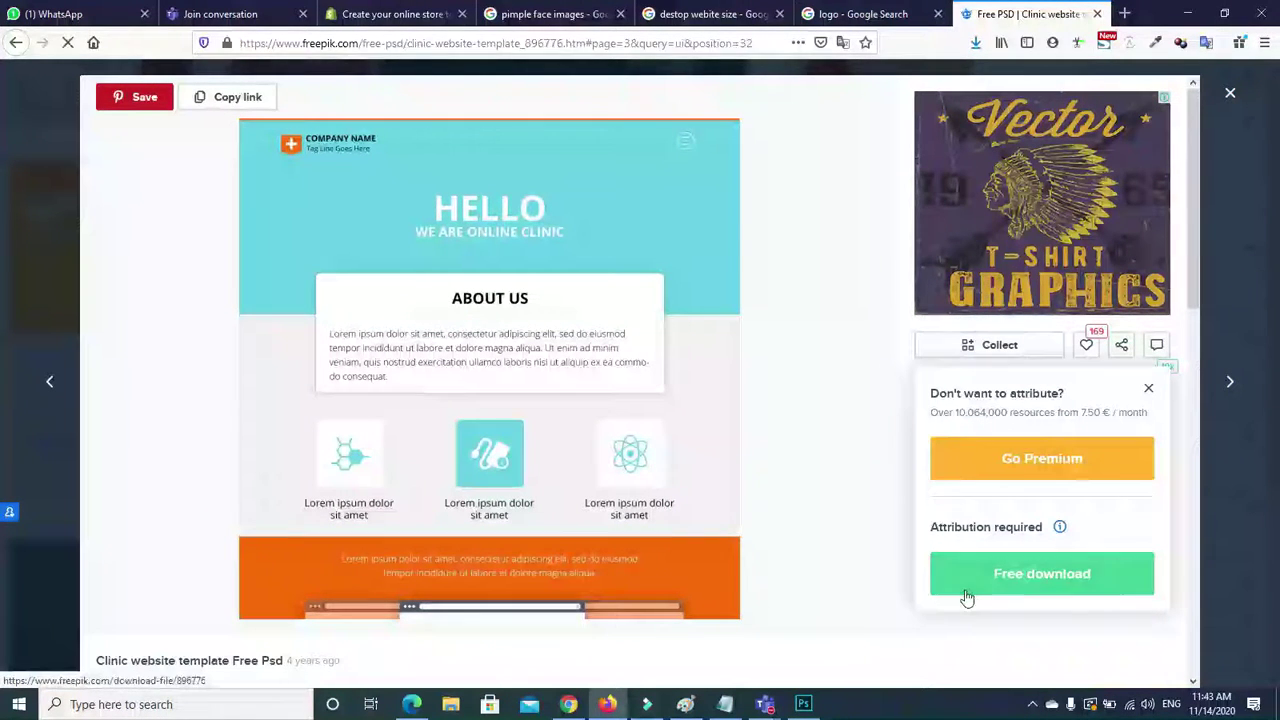
left_click(973, 44)
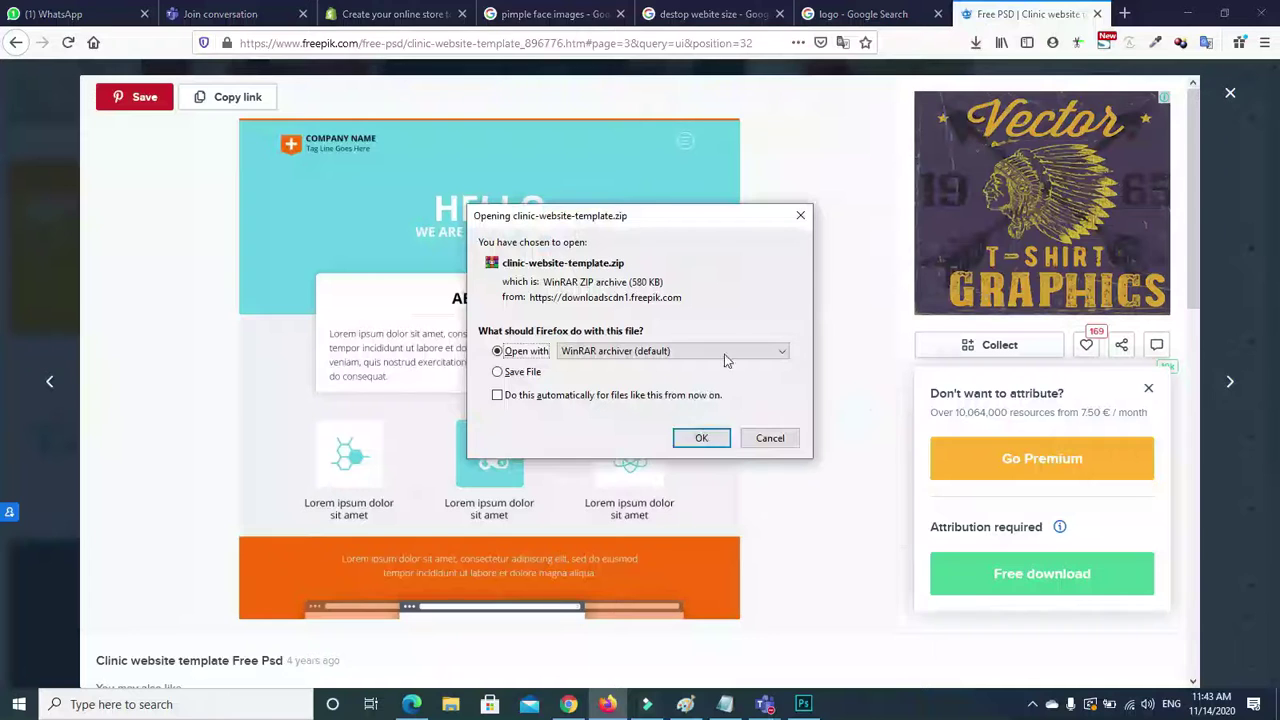
Open clinic-website-template.zip with WinRAR, close the WinRAR pop-up, and open 1294.psd from the archive in Photoshop.
left_click(701, 438)
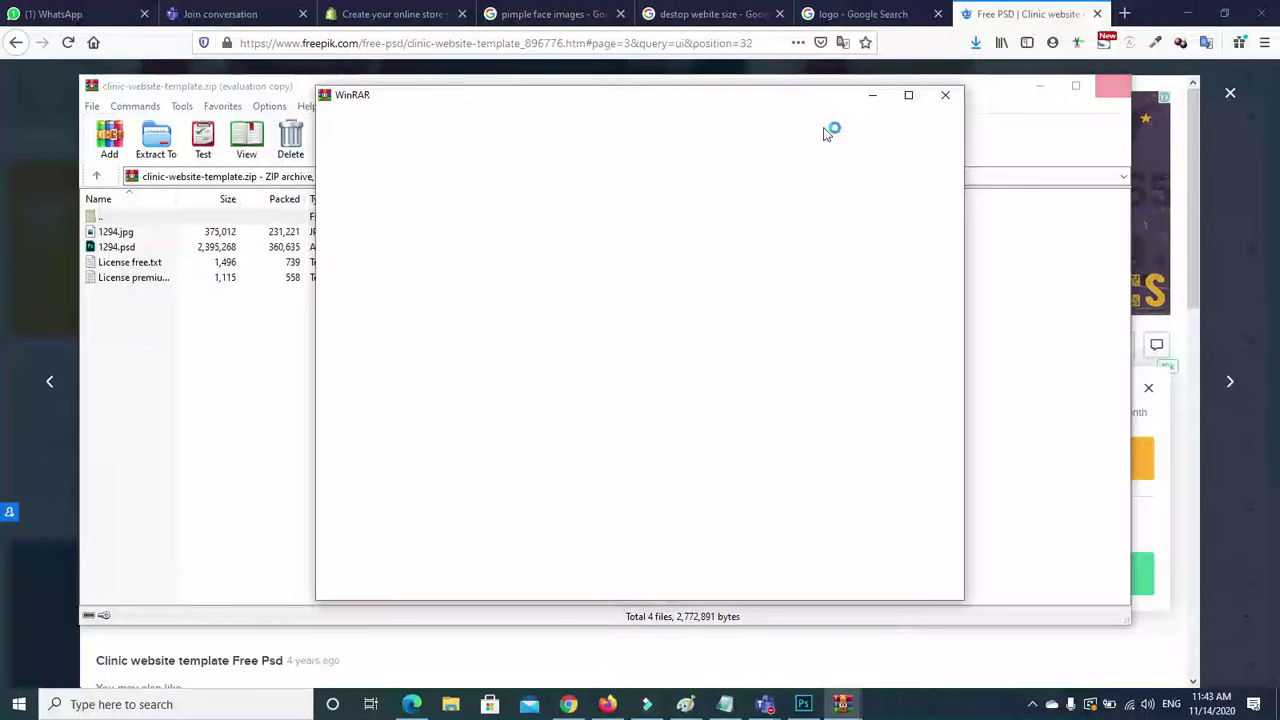
left_click(946, 97)
double_click(112, 247)
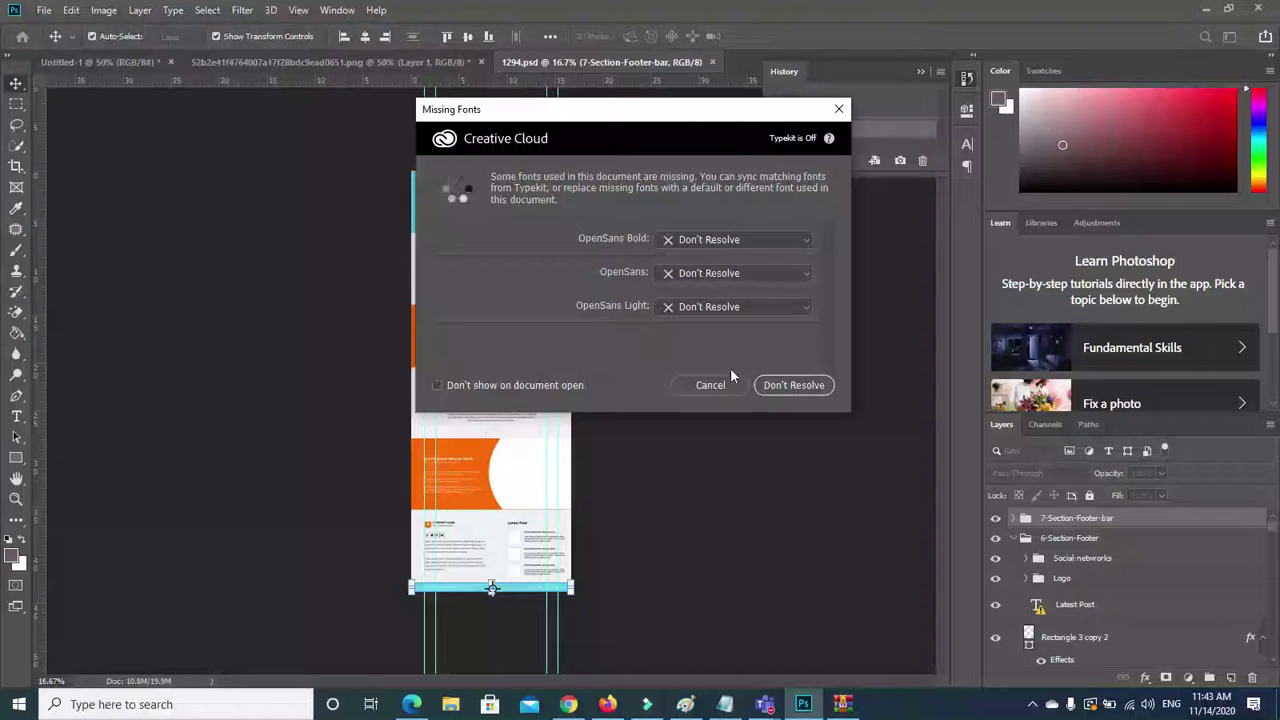
Dismiss the missing fonts notice for 1294.psd and collapse its expanded section groups, from 6-Section-Footer down to 1-Section-Header.
left_click(712, 388)
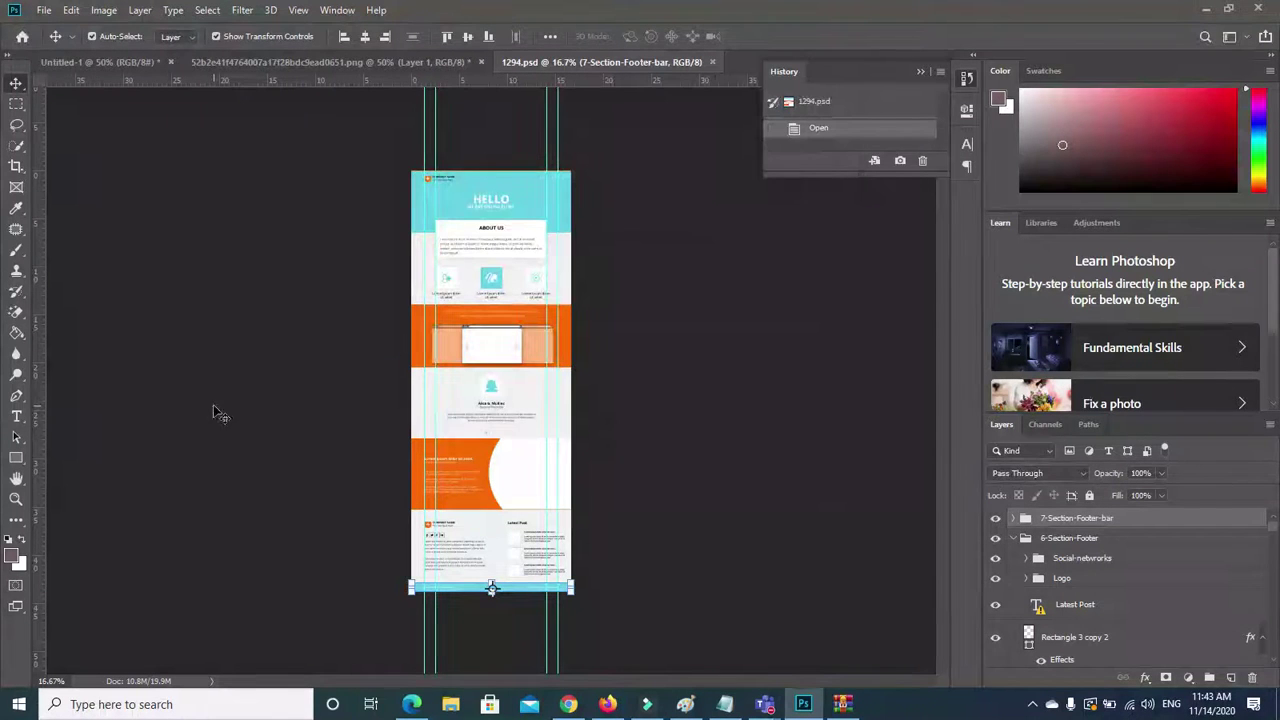
key("ctrl+plus")
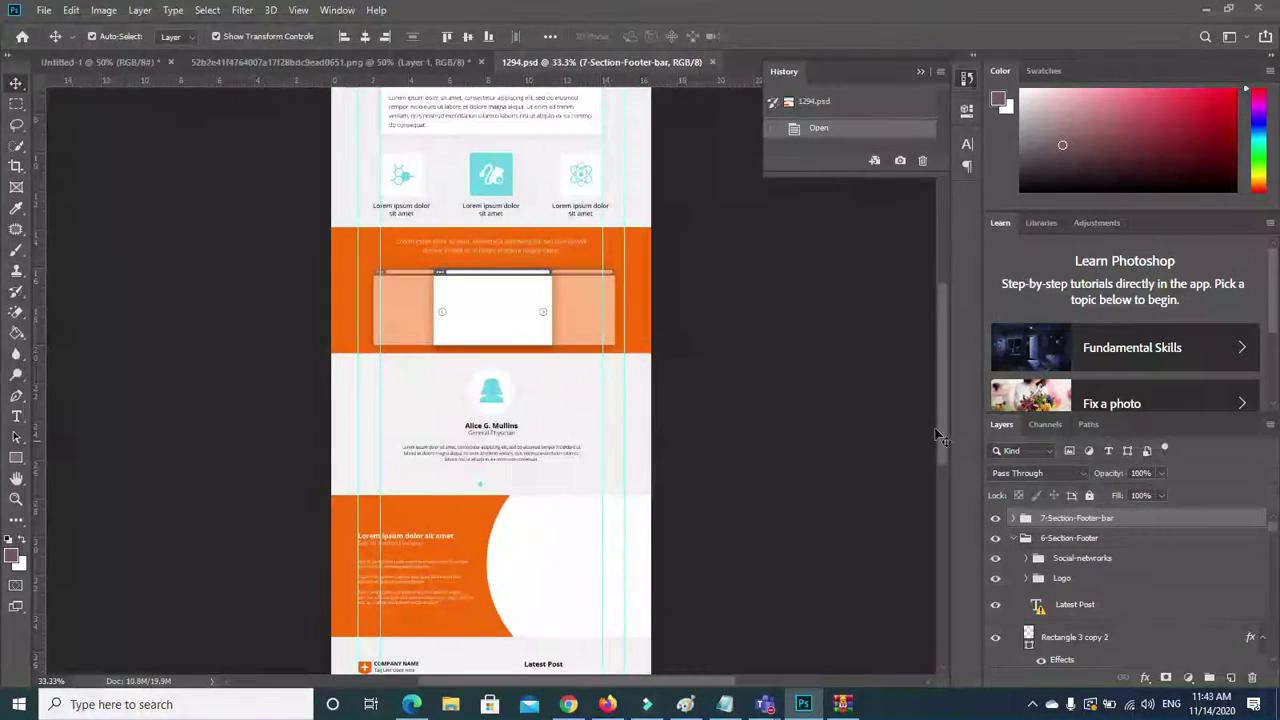
mouse_move(1273, 523)
left_mouse_down()
mouse_move(1279, 555)
mouse_move(1279, 500)
mouse_move(1274, 512)
left_mouse_up()
left_click(1011, 541)
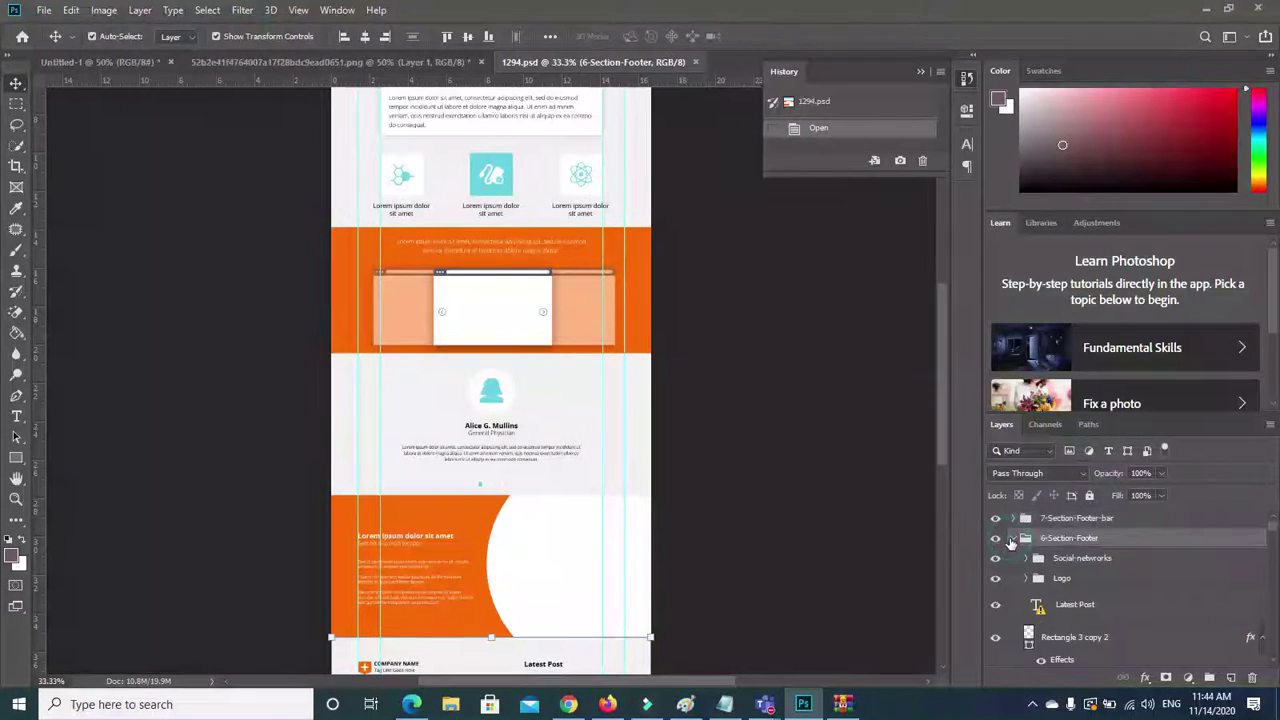
left_click(1014, 539)
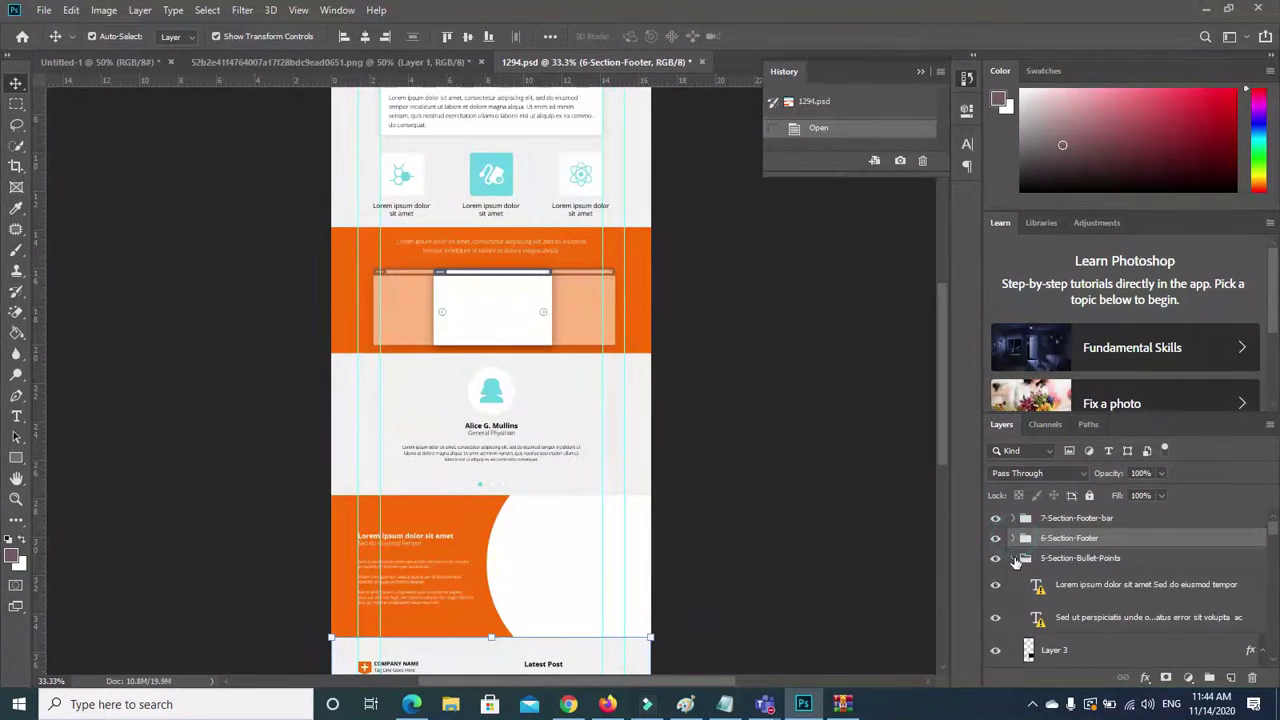
left_click(1015, 560)
left_click(1015, 579)
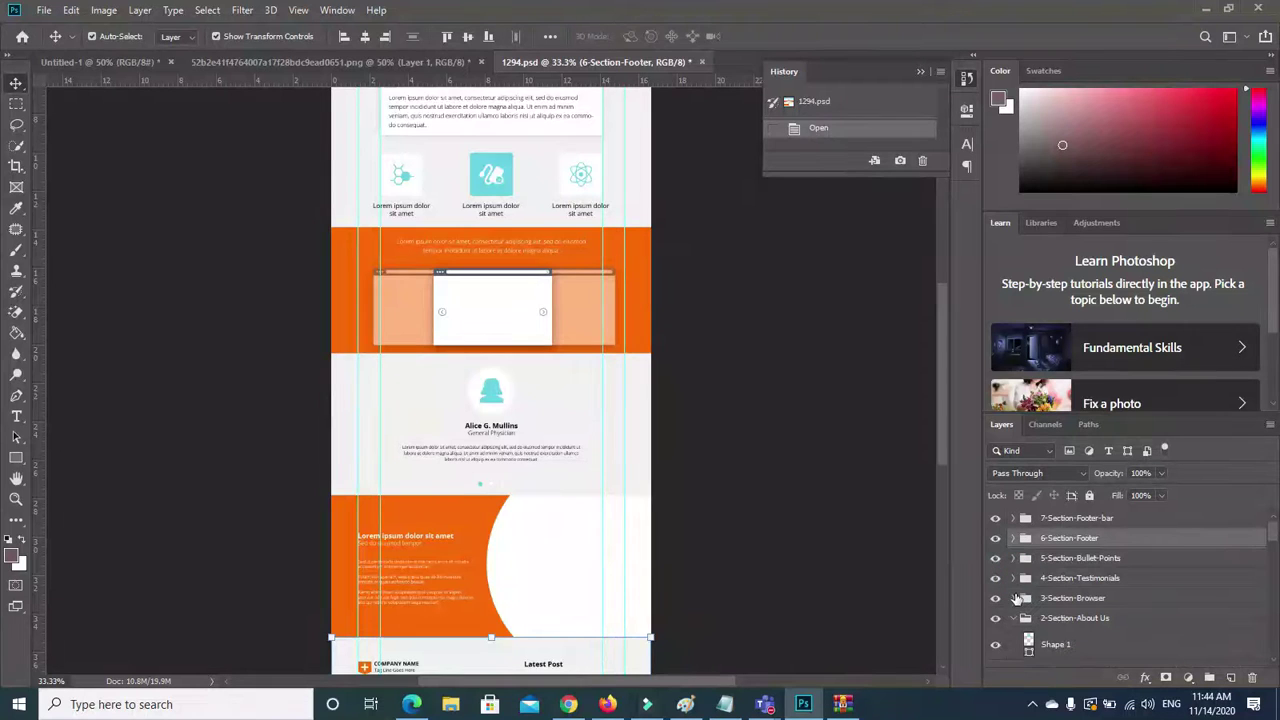
left_click(1016, 619)
scroll(997, 570, "down", 3)
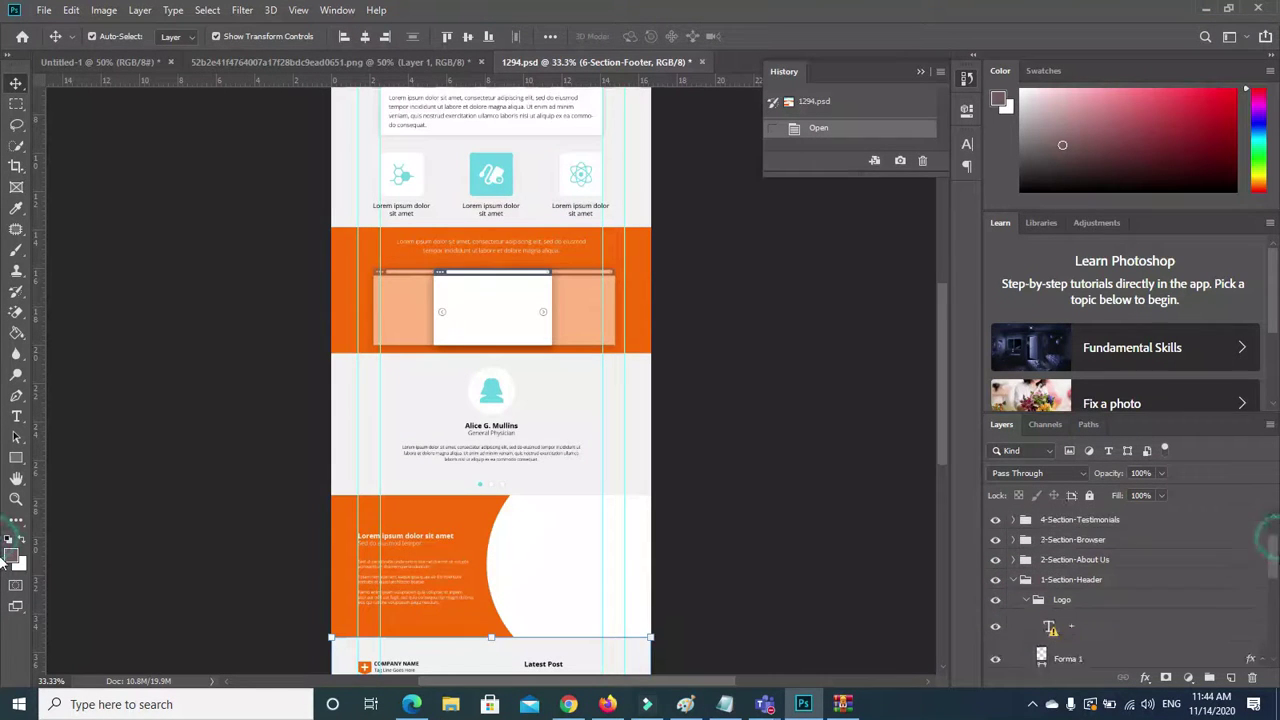
left_click(1015, 566)
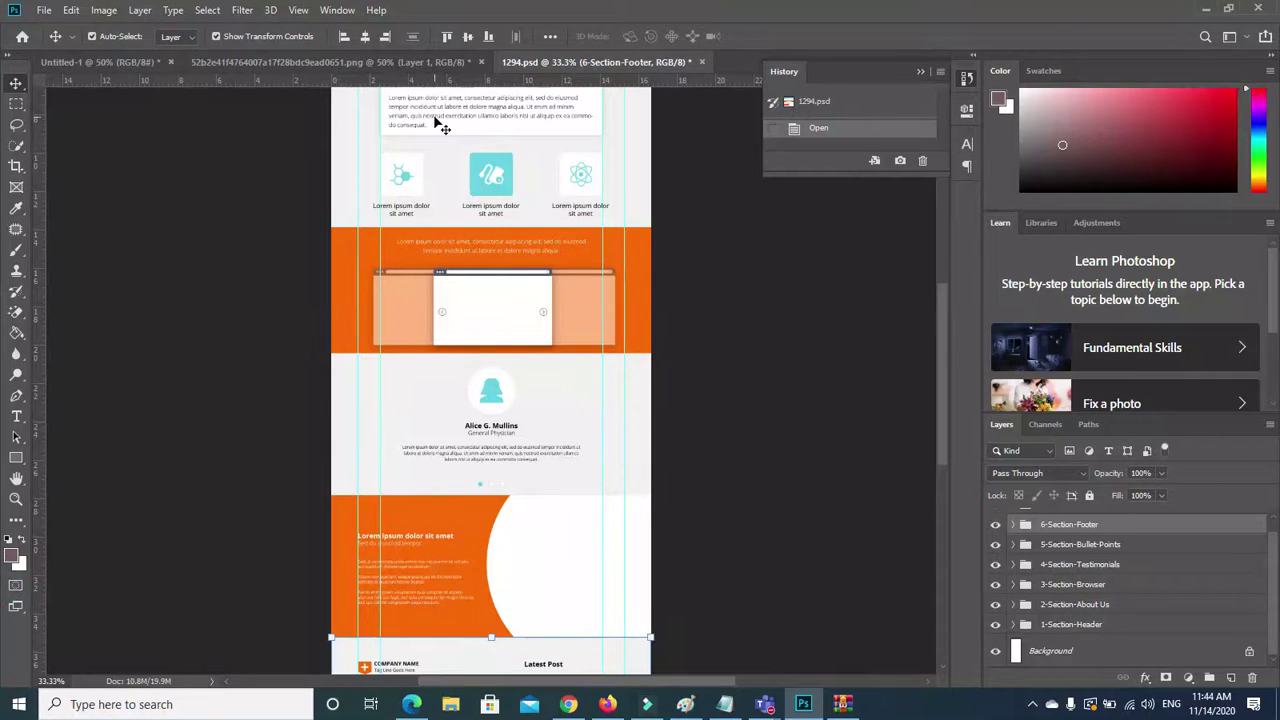
Inspect how the clinic template is layered by selecting its orange browser background, the testimonial pagination dots and the avatar icon.
left_click_drag(942, 329, 943, 299)
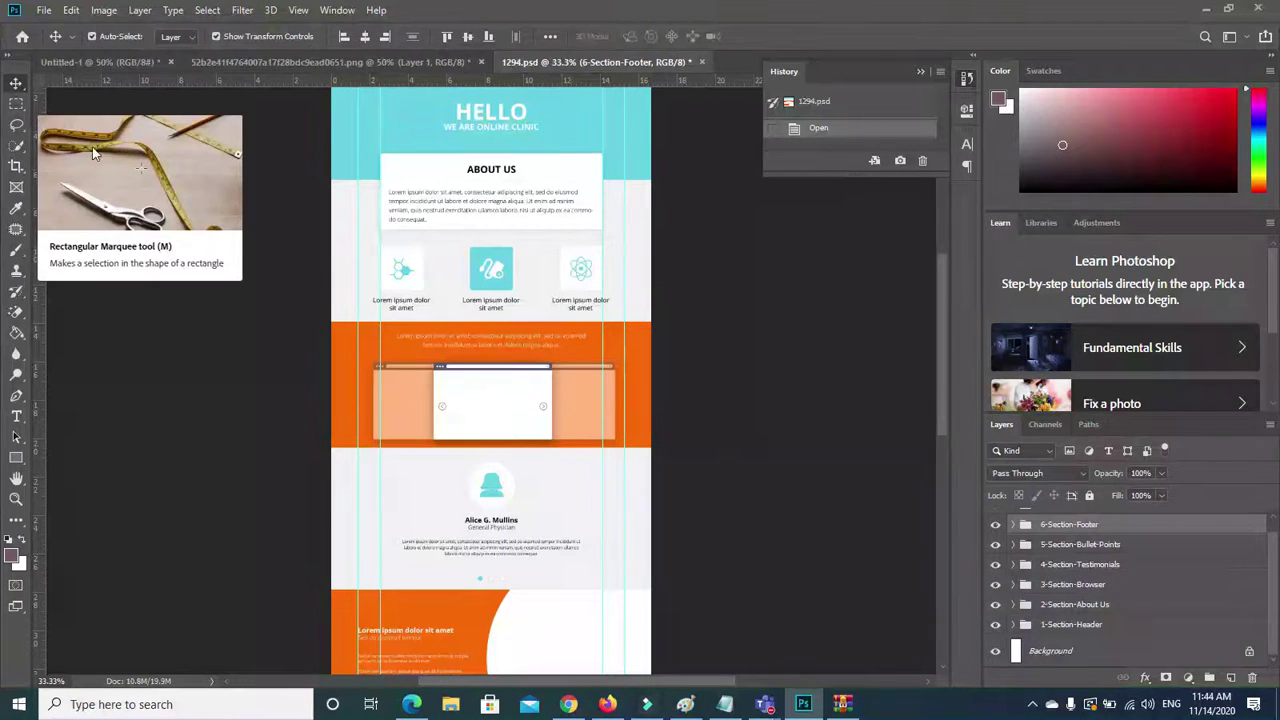
left_click(340, 378)
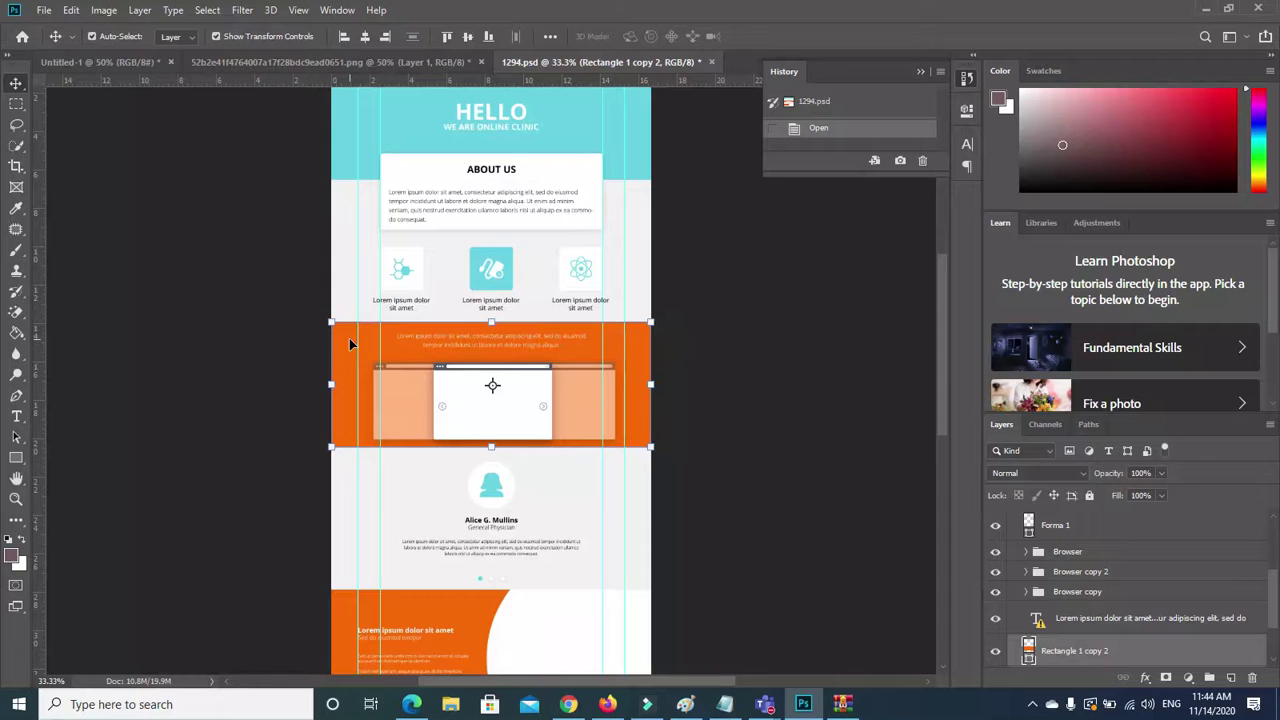
left_click(492, 589)
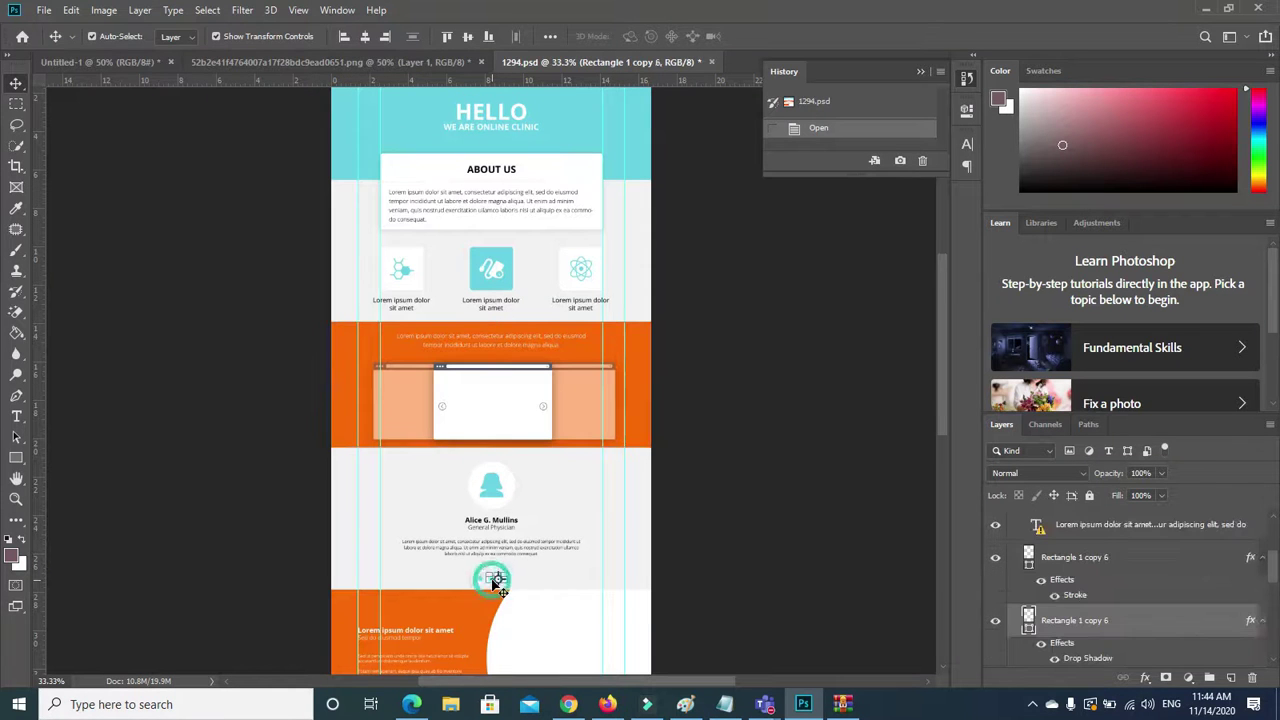
left_click(261, 536)
left_click(492, 488)
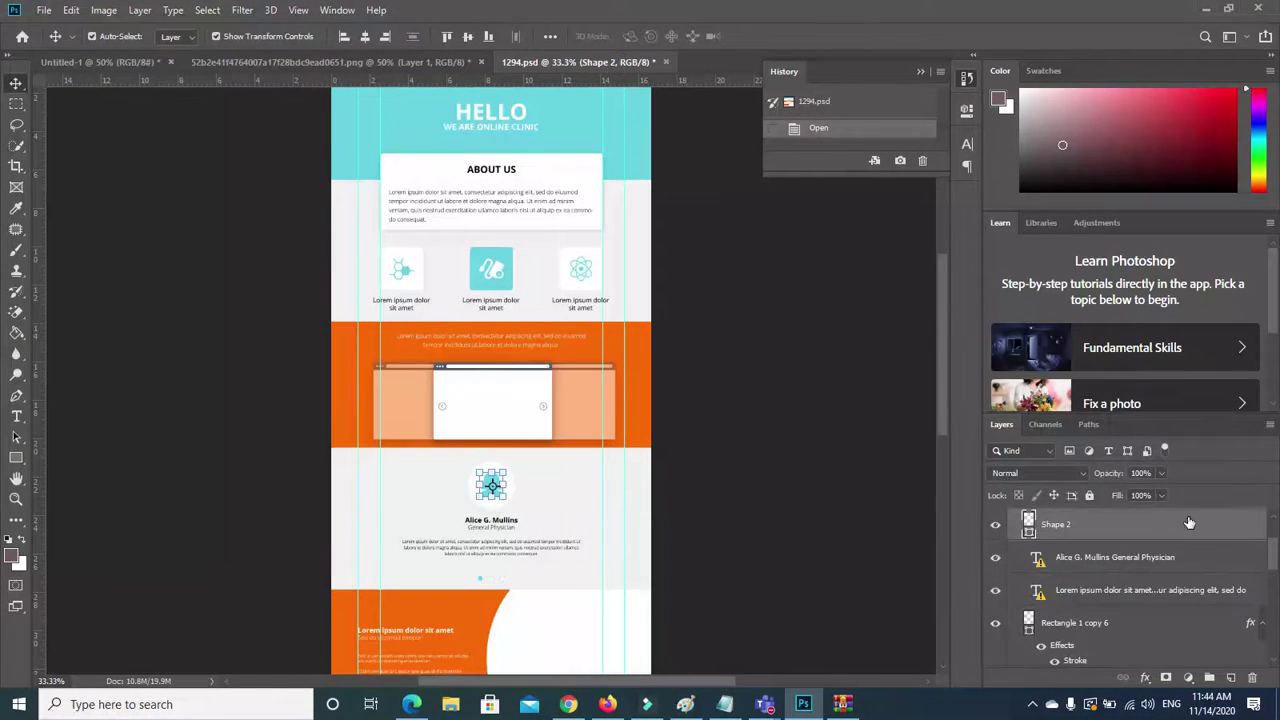
left_click_drag(1276, 553, 772, 594)
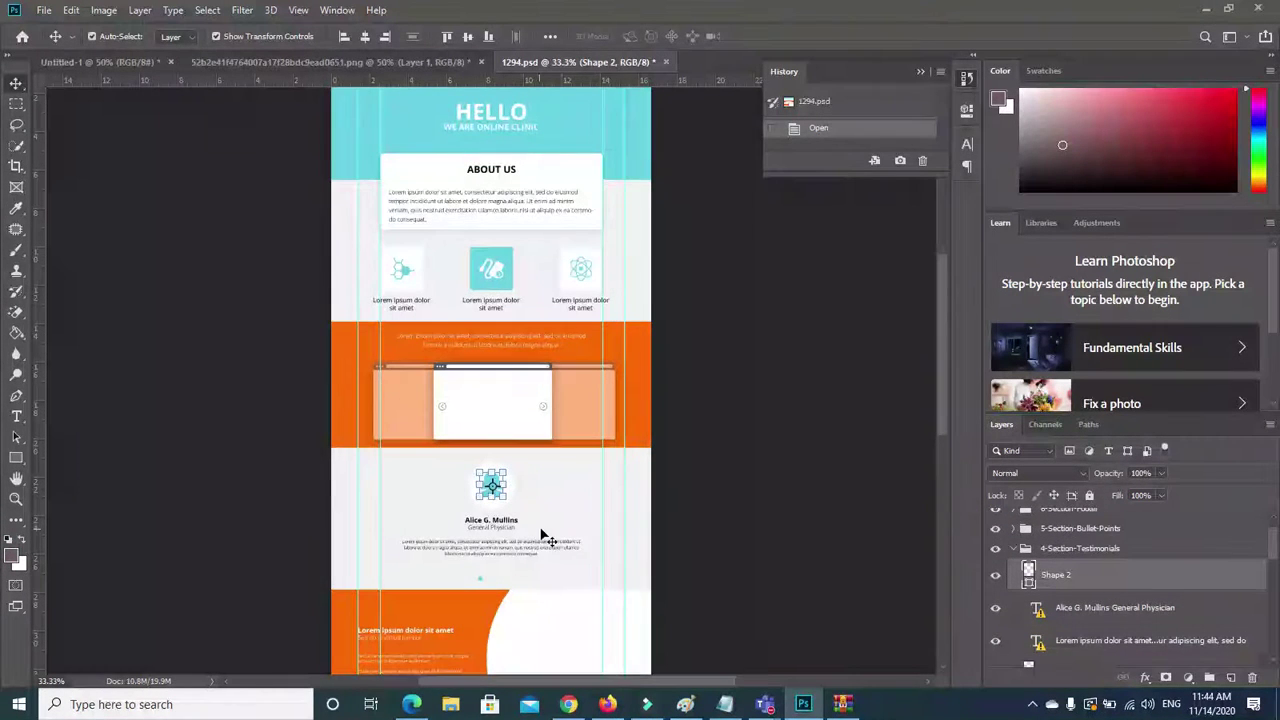
left_click(489, 285)
key("ctrl")
key("ctrl")
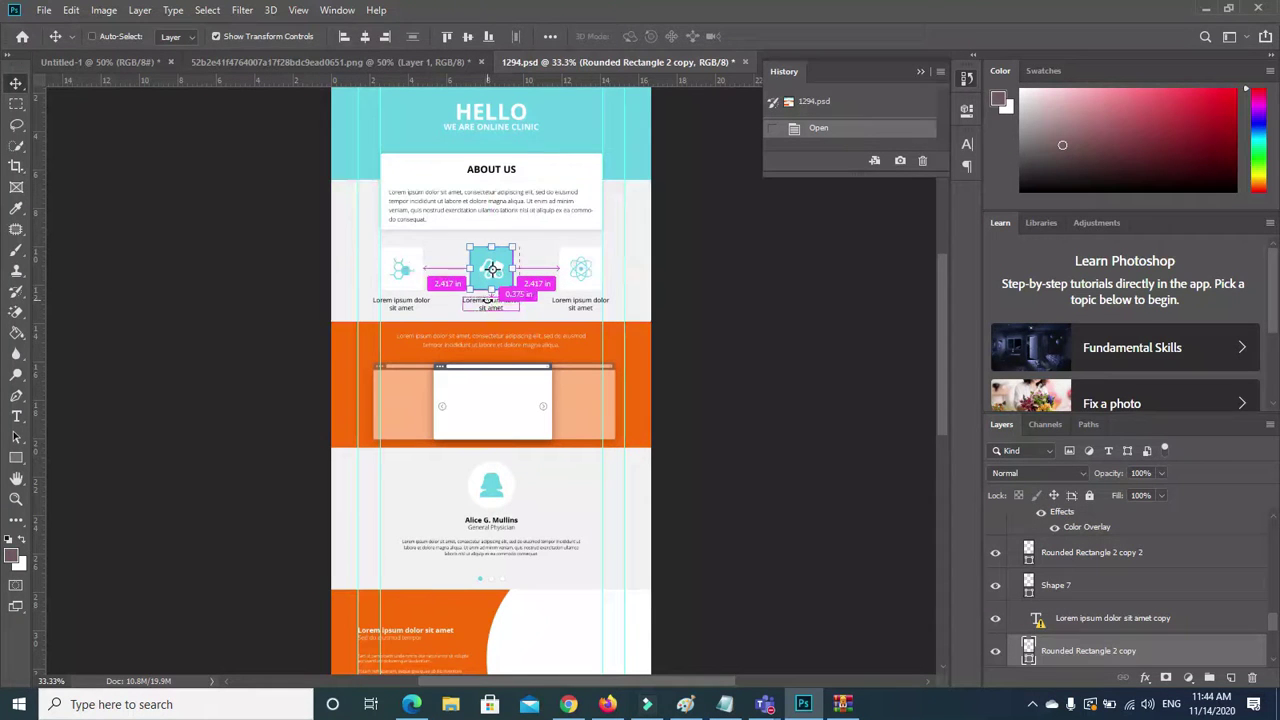
key("ctrl+t")
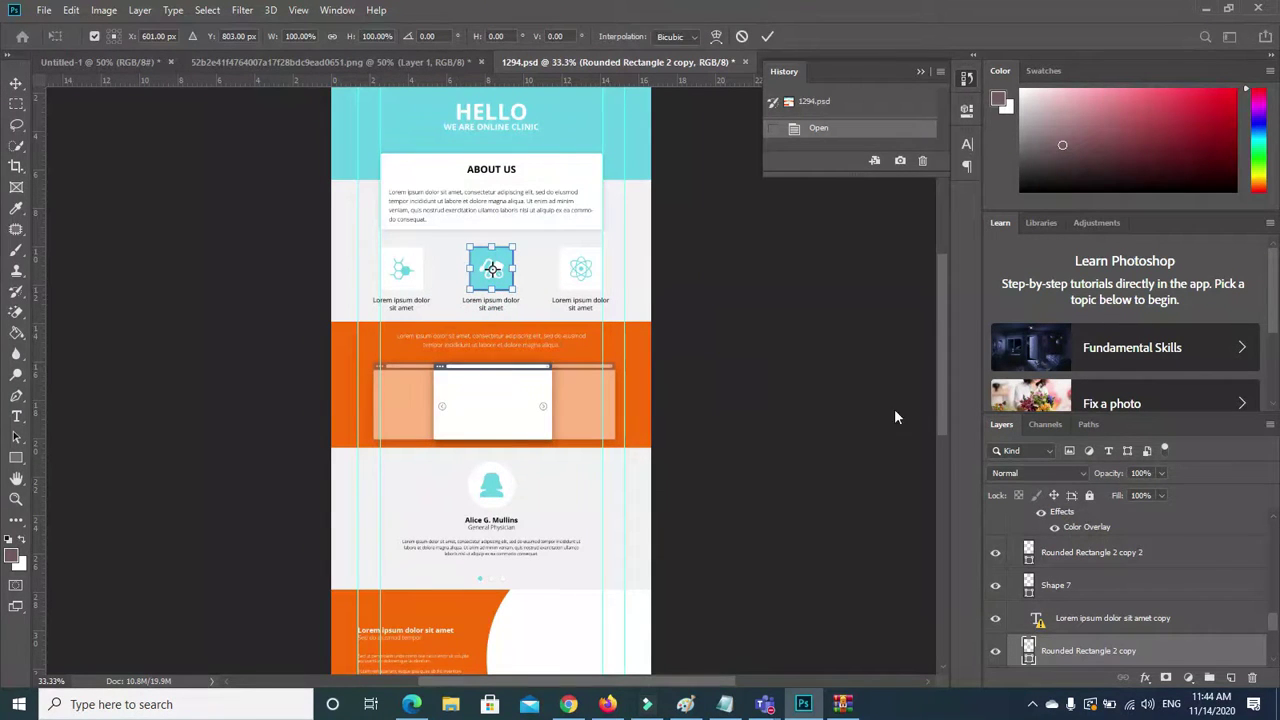
scroll(1277, 663, "down", 1)
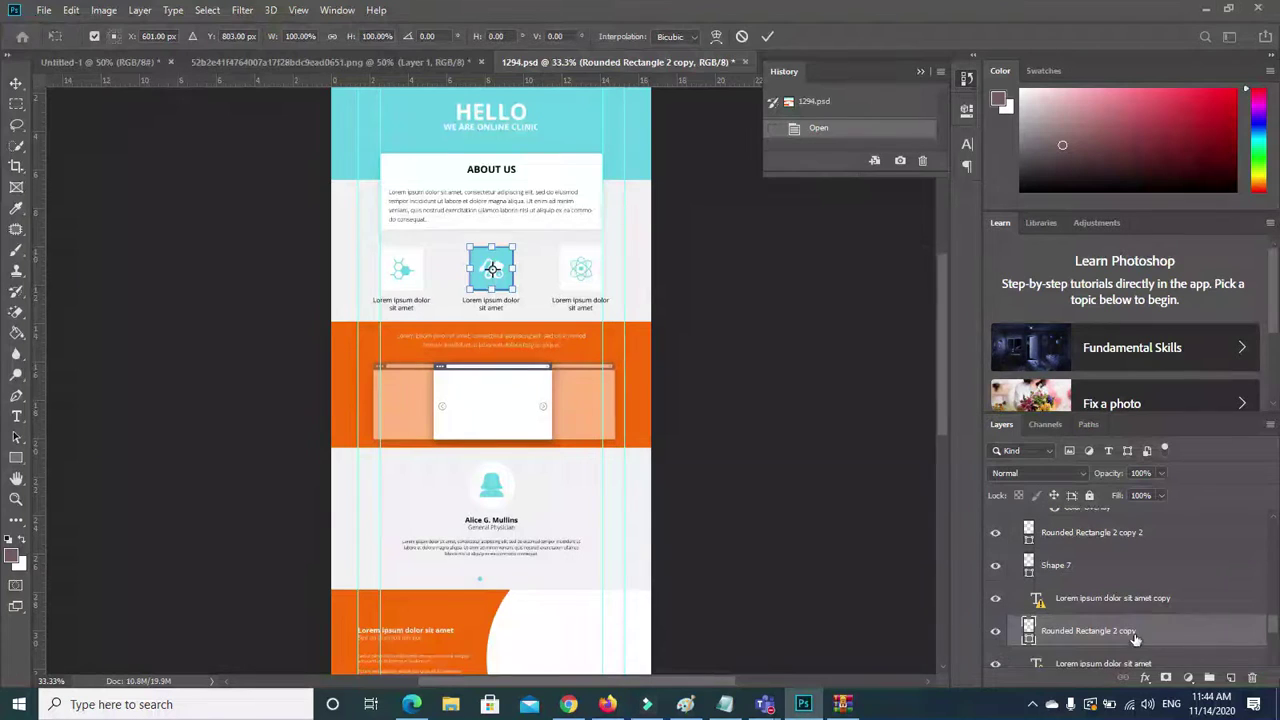
key("Return")
left_click(1100, 660, "ctrl")
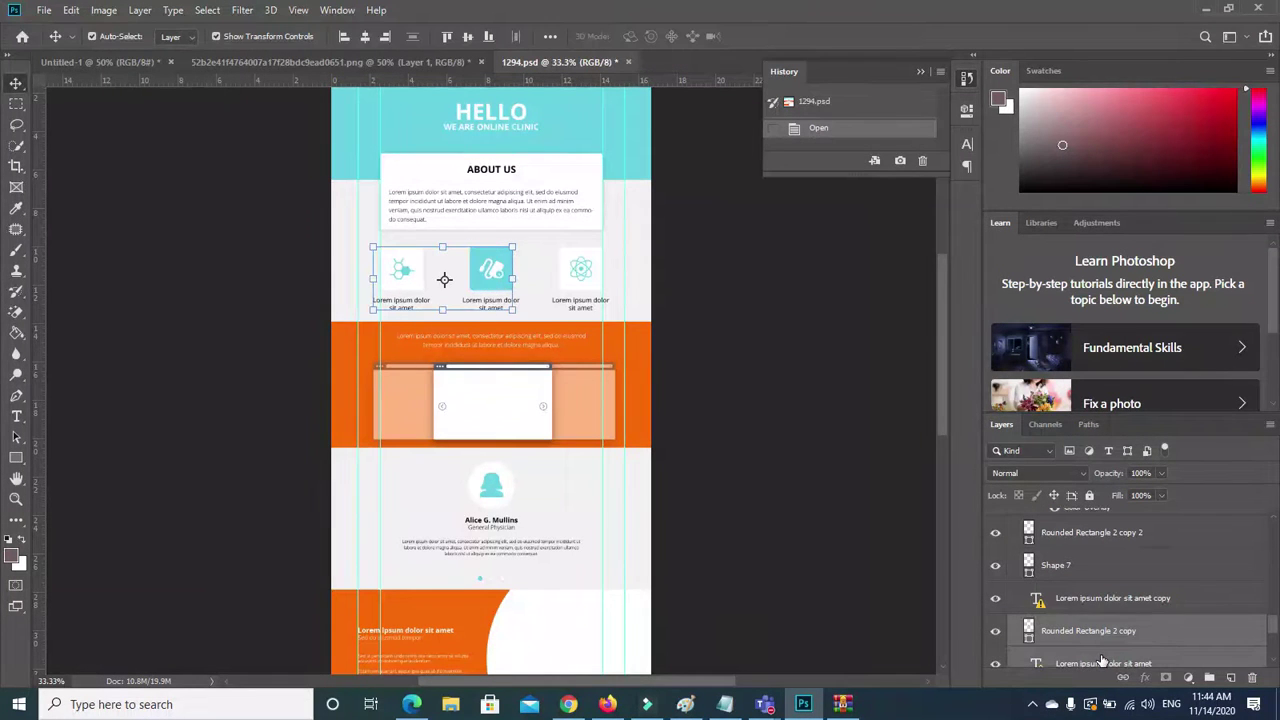
right_click(1100, 662)
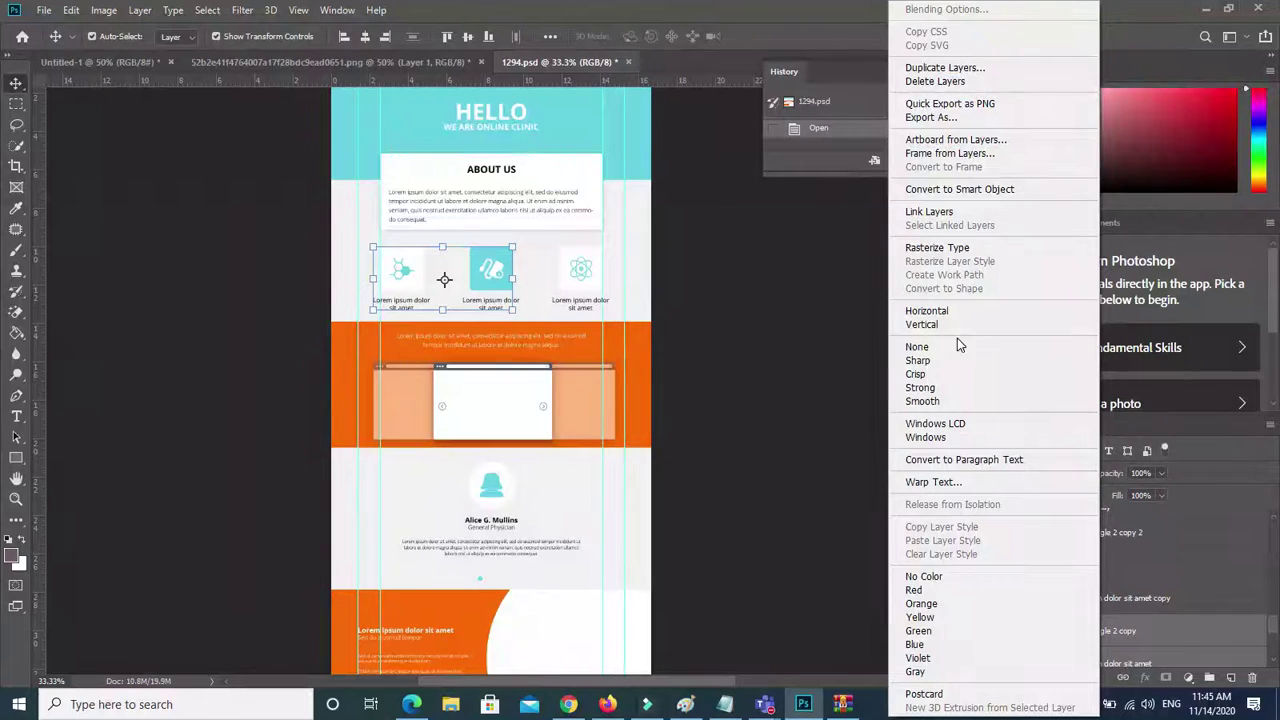
left_click(763, 517)
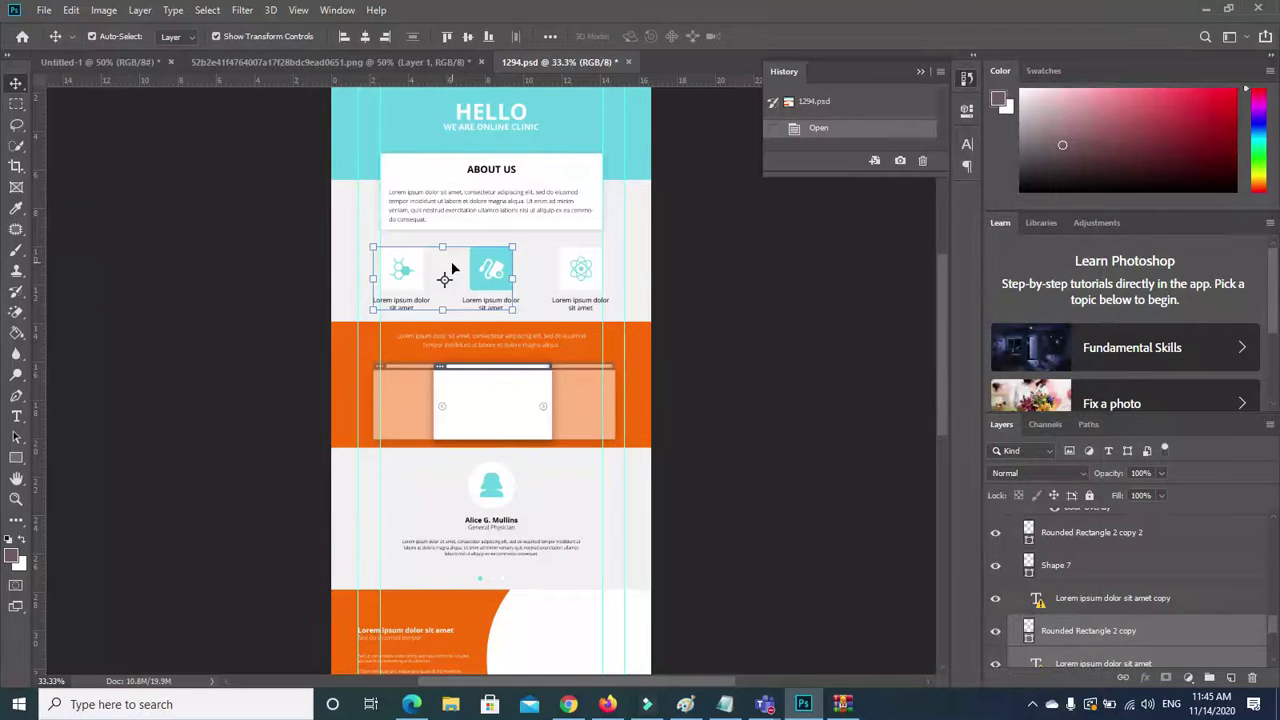
Nudge the first feature's white tile slightly down and right, and select it together with its molecule icon and Lorem ipsum caption layers.
mouse_move(397, 271)
left_mouse_down()
mouse_move(297, 220)
mouse_move(248, 113)
mouse_move(410, 317)
mouse_move(408, 292)
left_mouse_up()
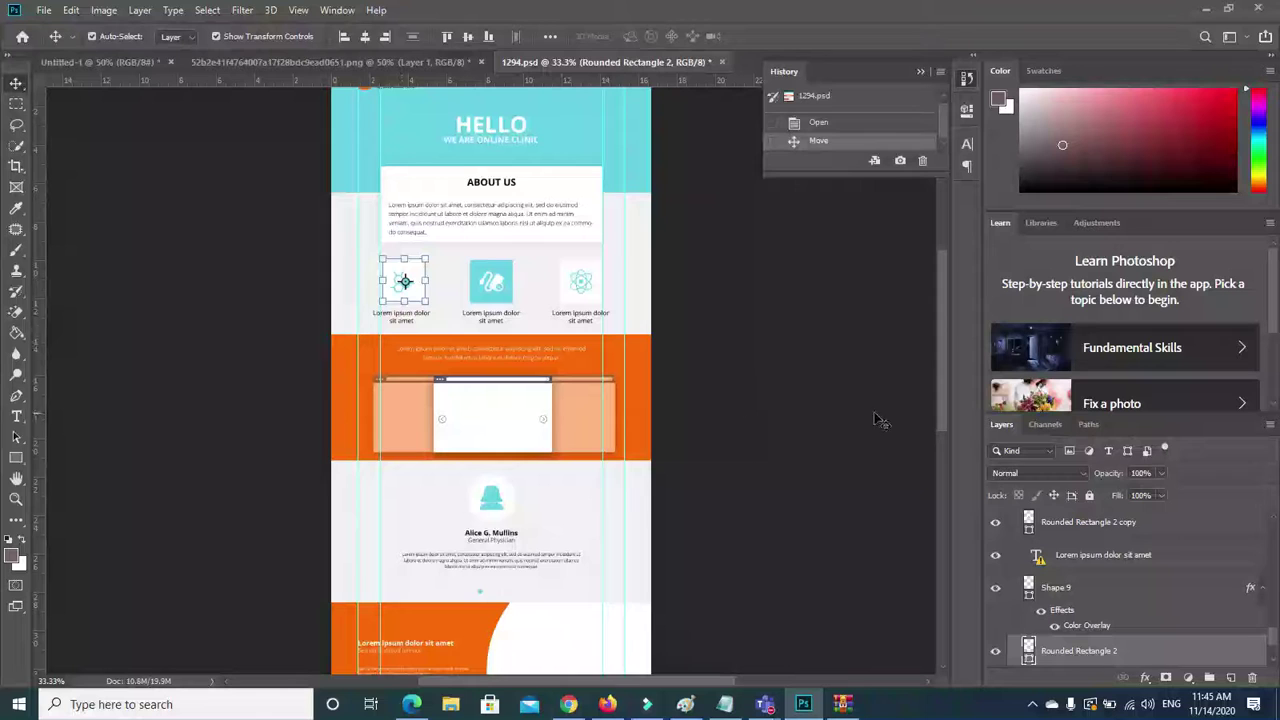
scroll(1090, 575, "down", 2)
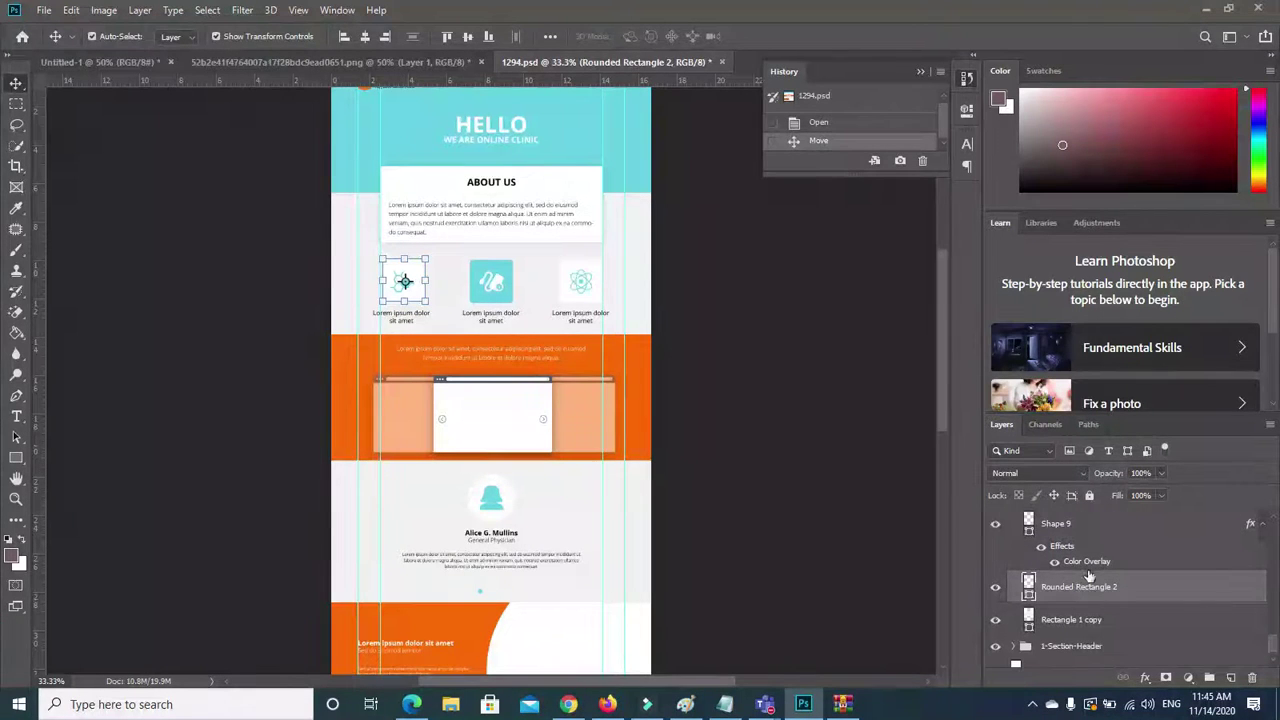
left_click(1064, 540)
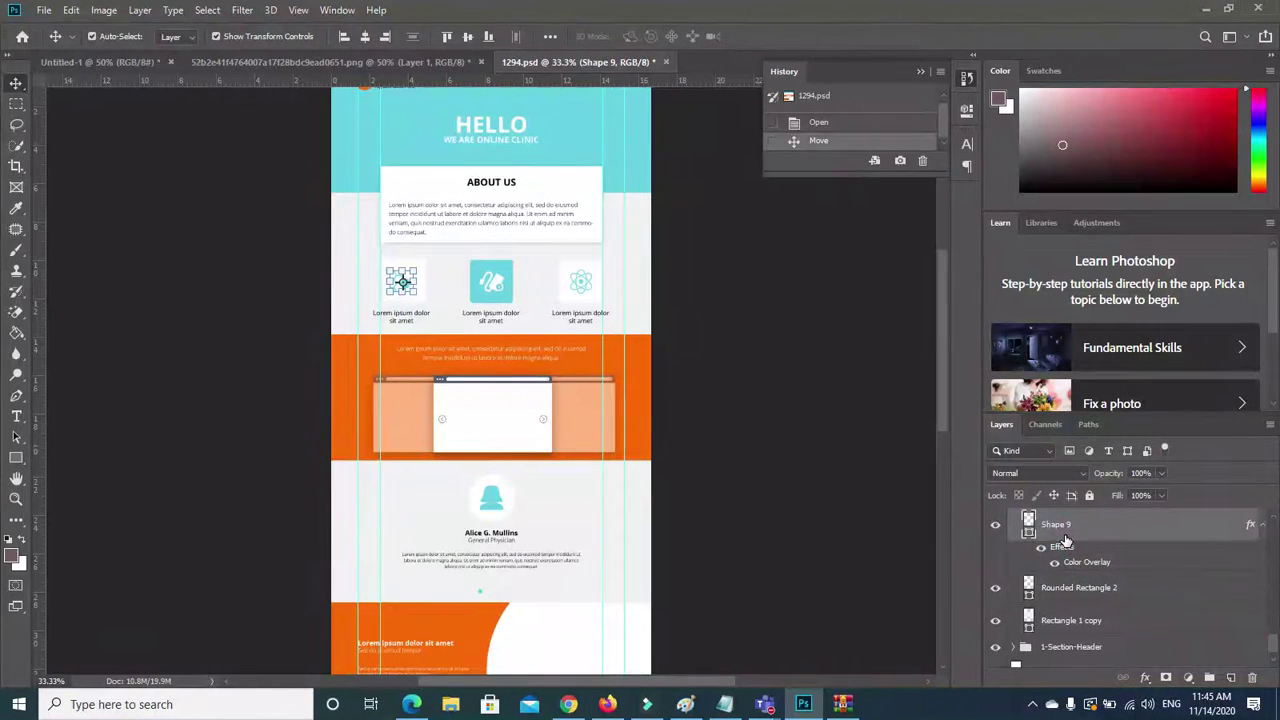
left_click(1095, 590, "shift")
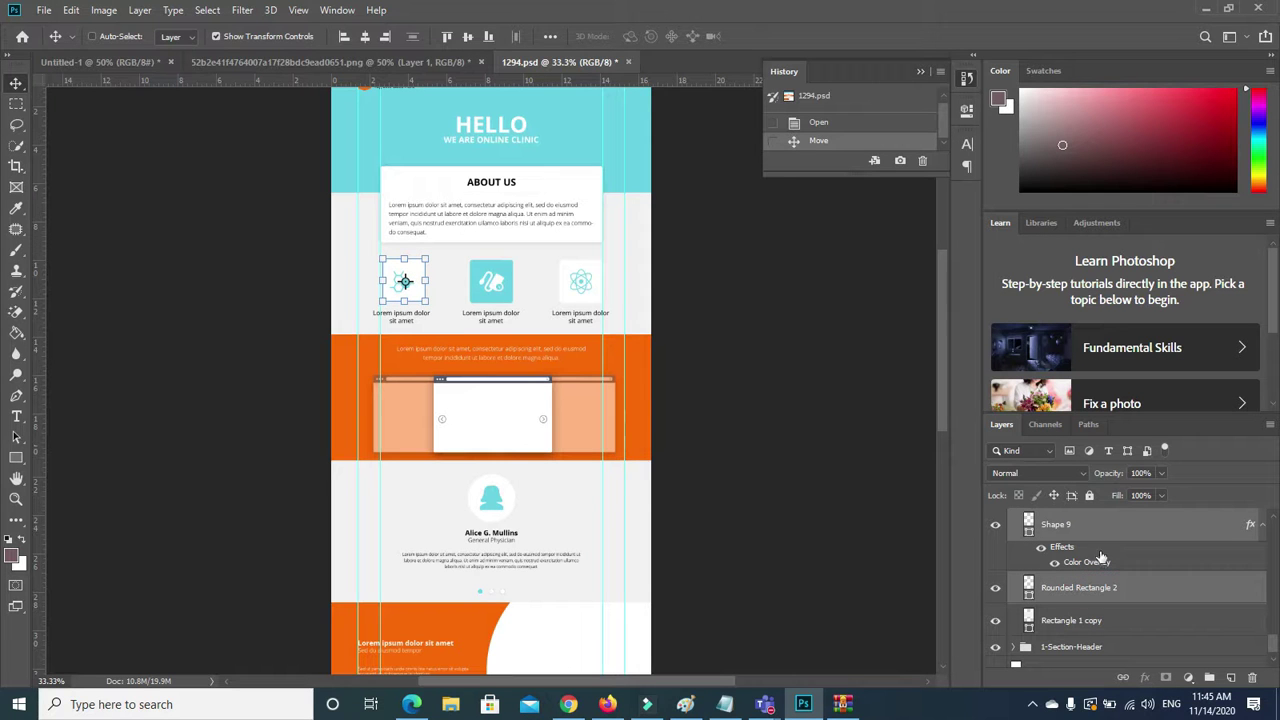
scroll(1275, 525, "up", 1)
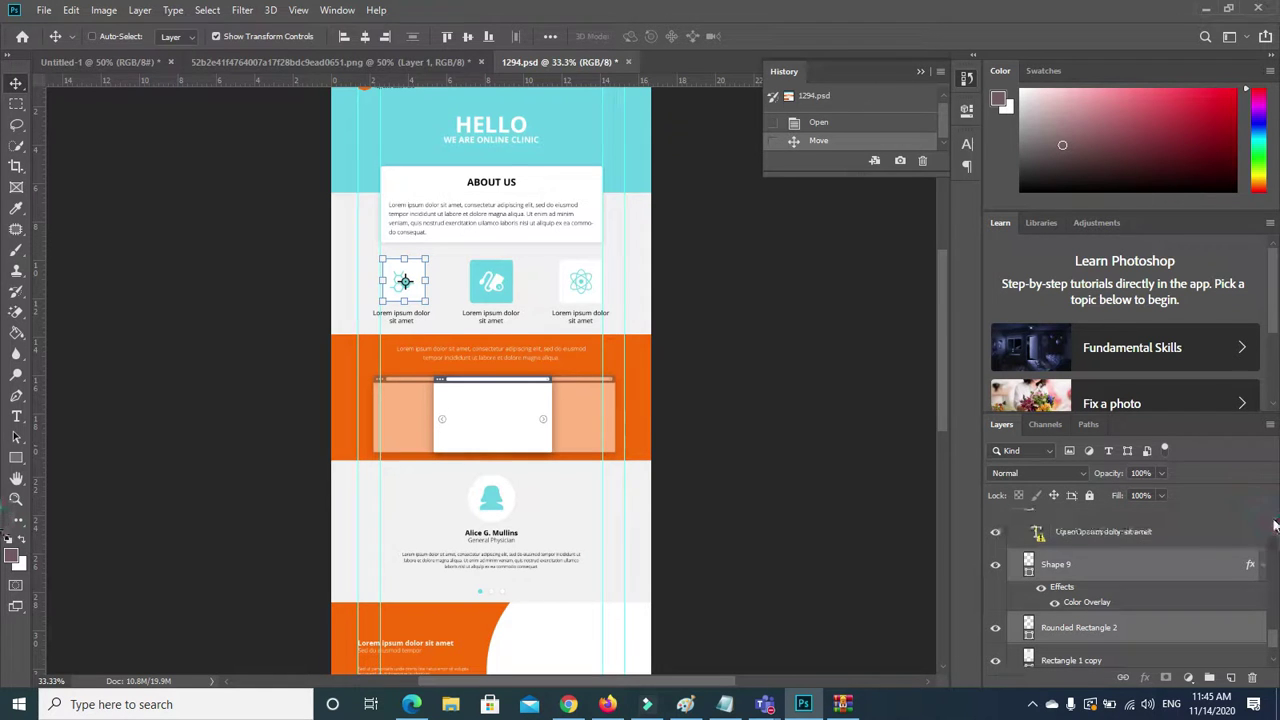
left_click(1135, 531, "shift")
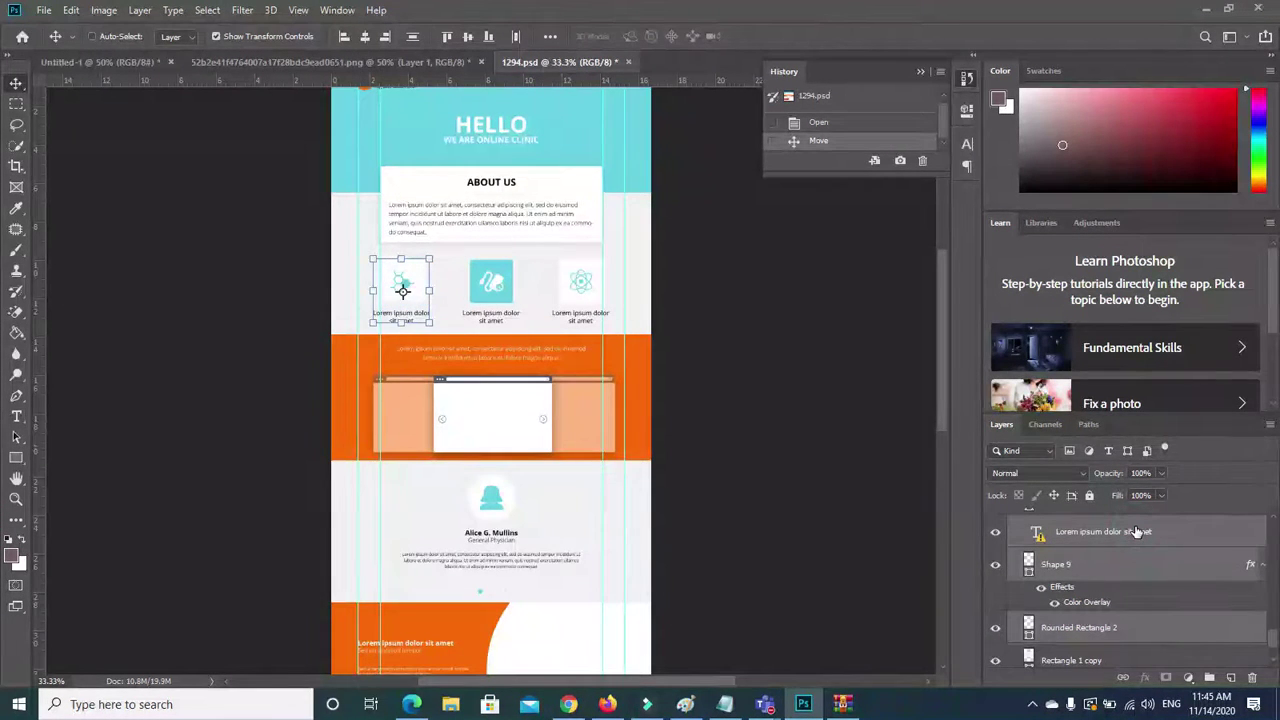
right_click(1135, 531)
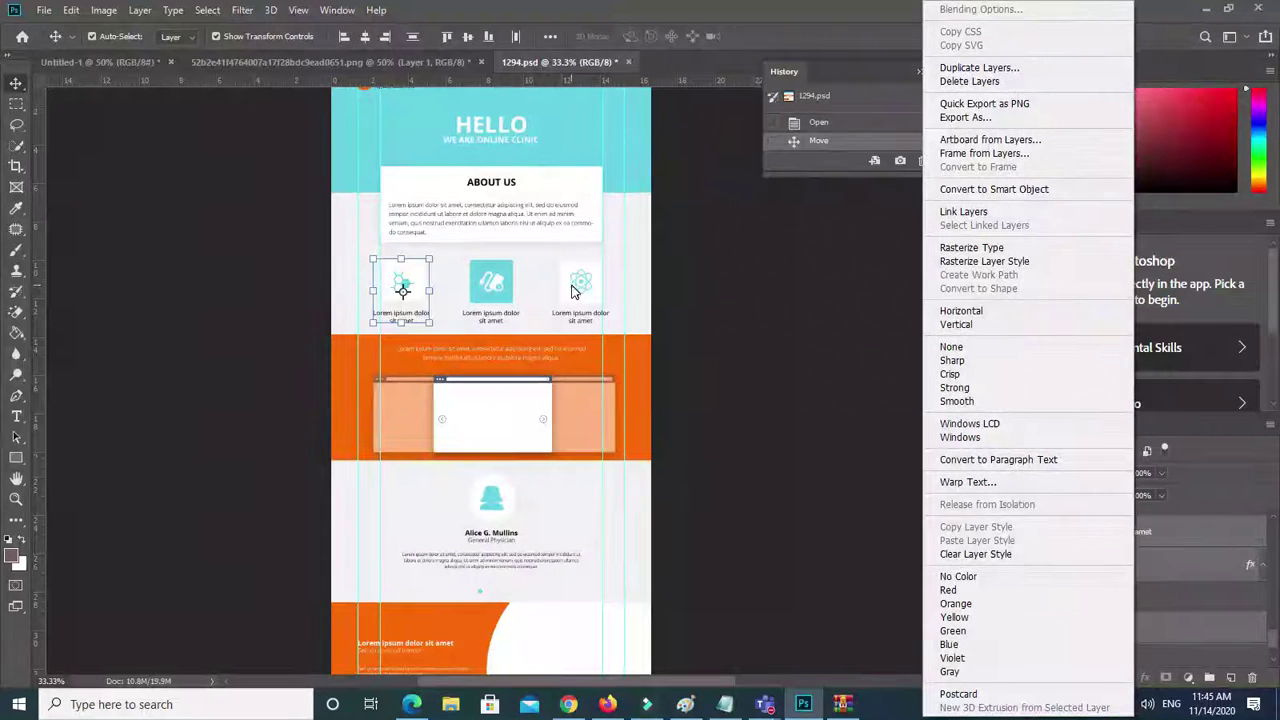
left_click(403, 286)
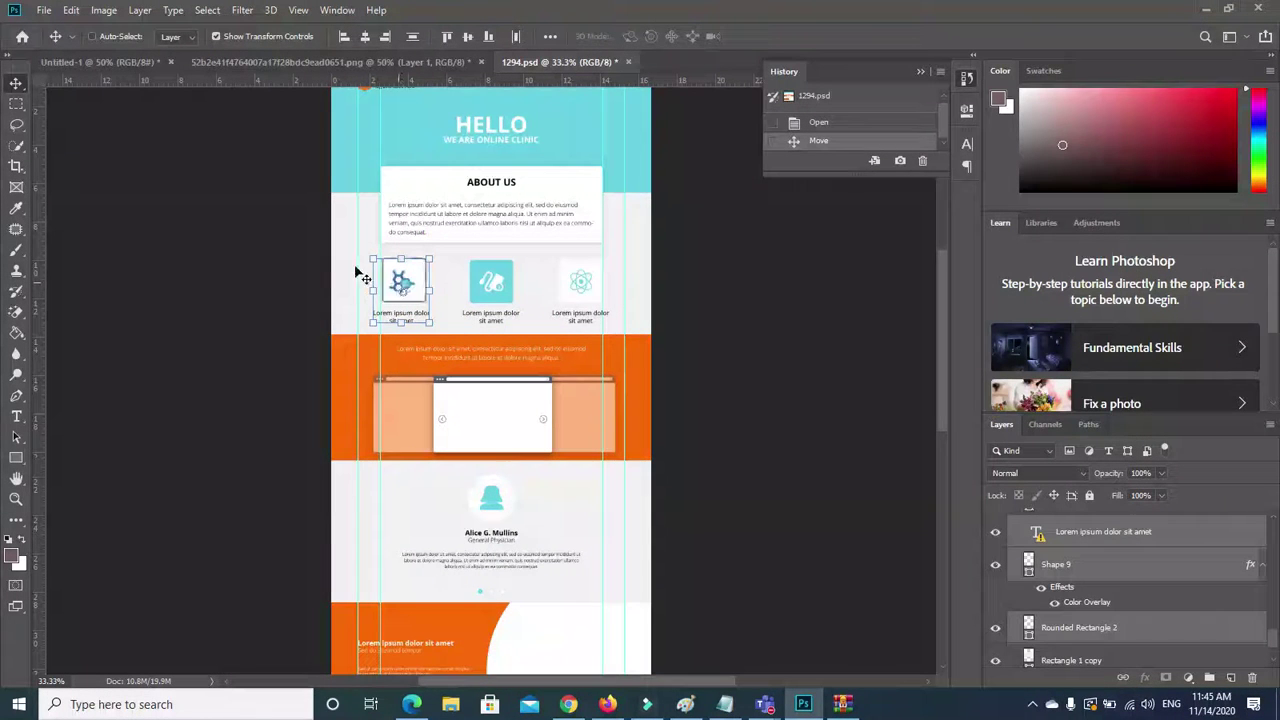
Copy the selected tile, icon and caption into the Untitled-1 document and place them over the cliff, right of the GCT SAHIWAL heading.
key("ctrl")
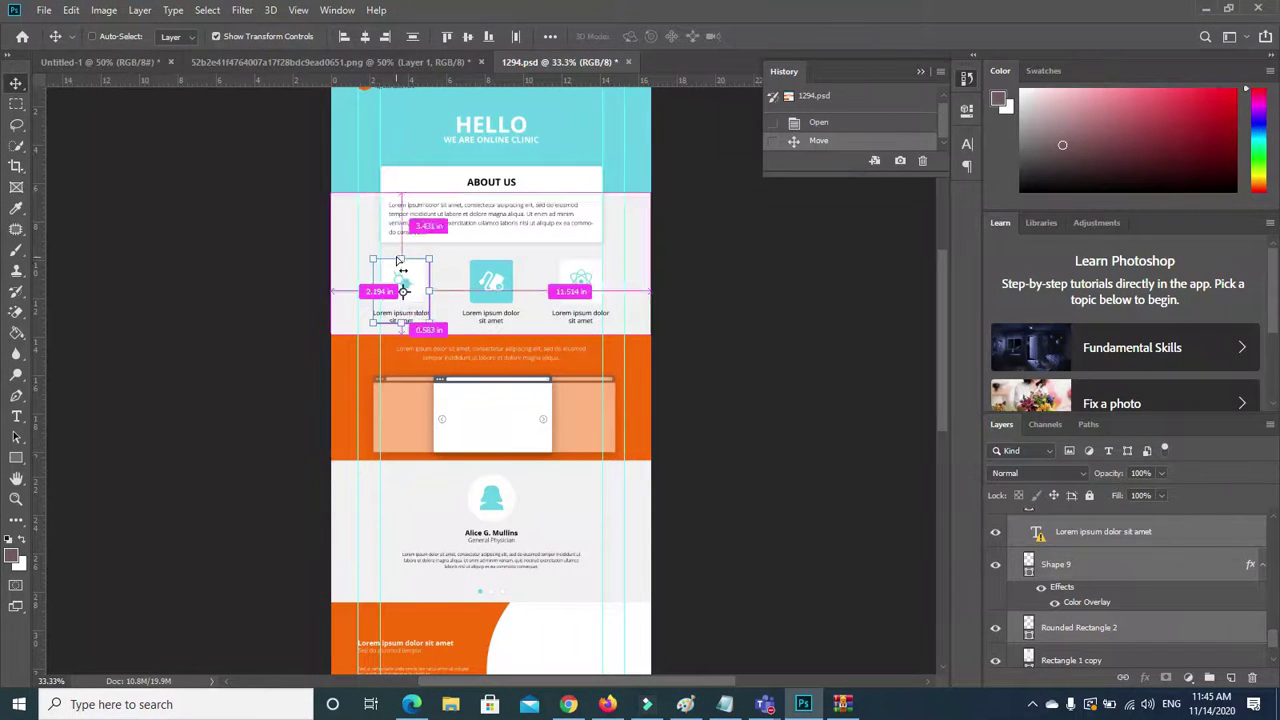
left_click_drag(420, 268, 104, 51)
left_click_drag(226, 87, 240, 188)
left_click_drag(279, 116, 384, 551)
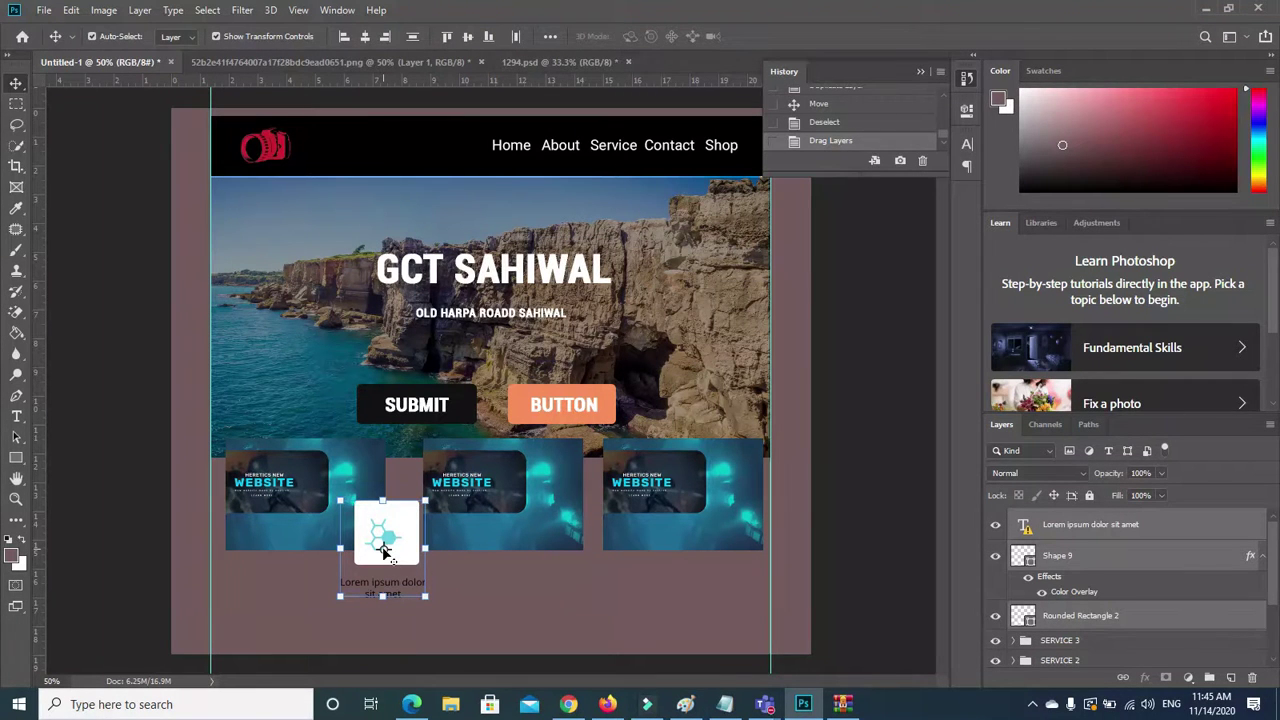
left_click_drag(384, 548, 675, 281)
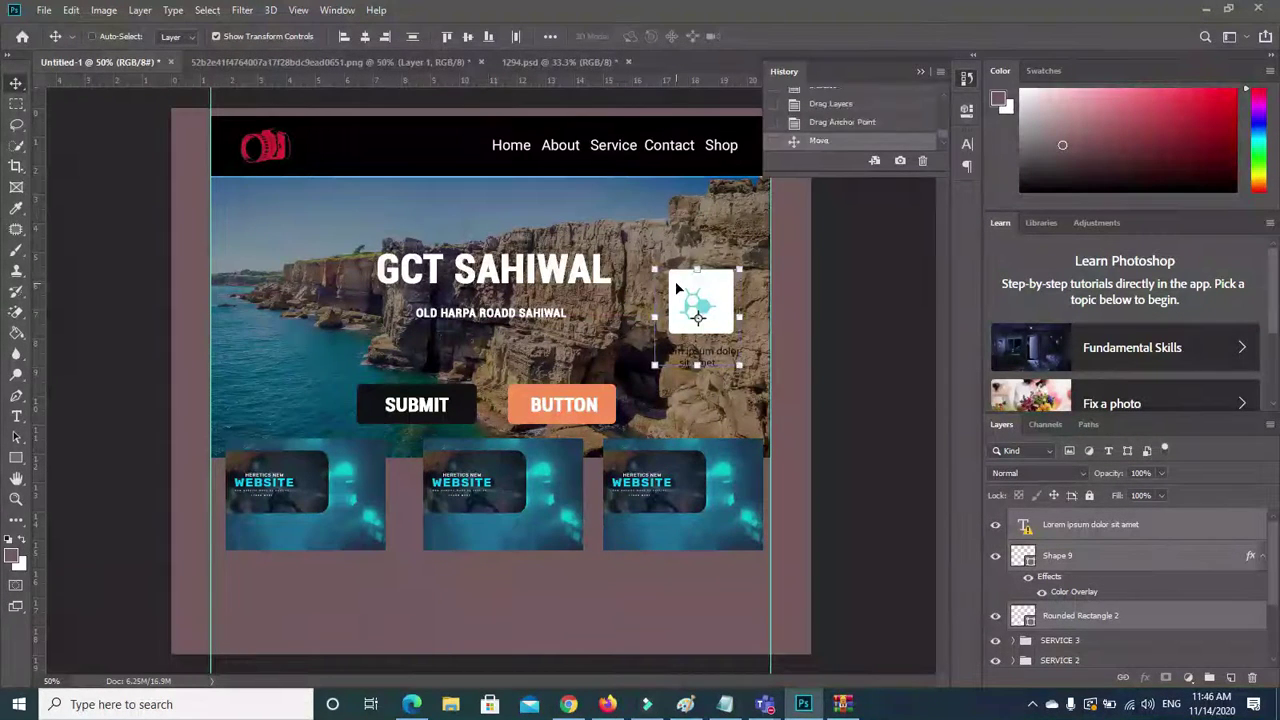
Change the text colour of the Lorem ipsum caption under the white tile to near-white (fefbfb), accepting the font substitution.
left_click(686, 354)
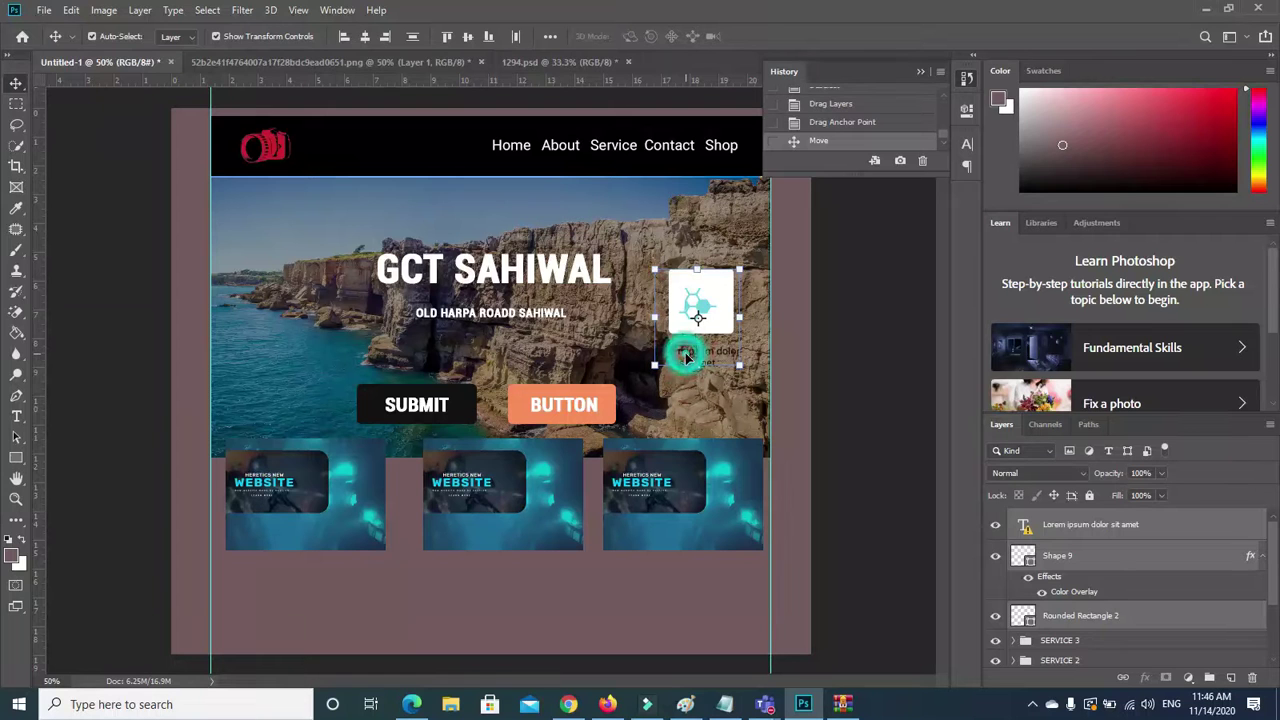
double_click(1120, 532)
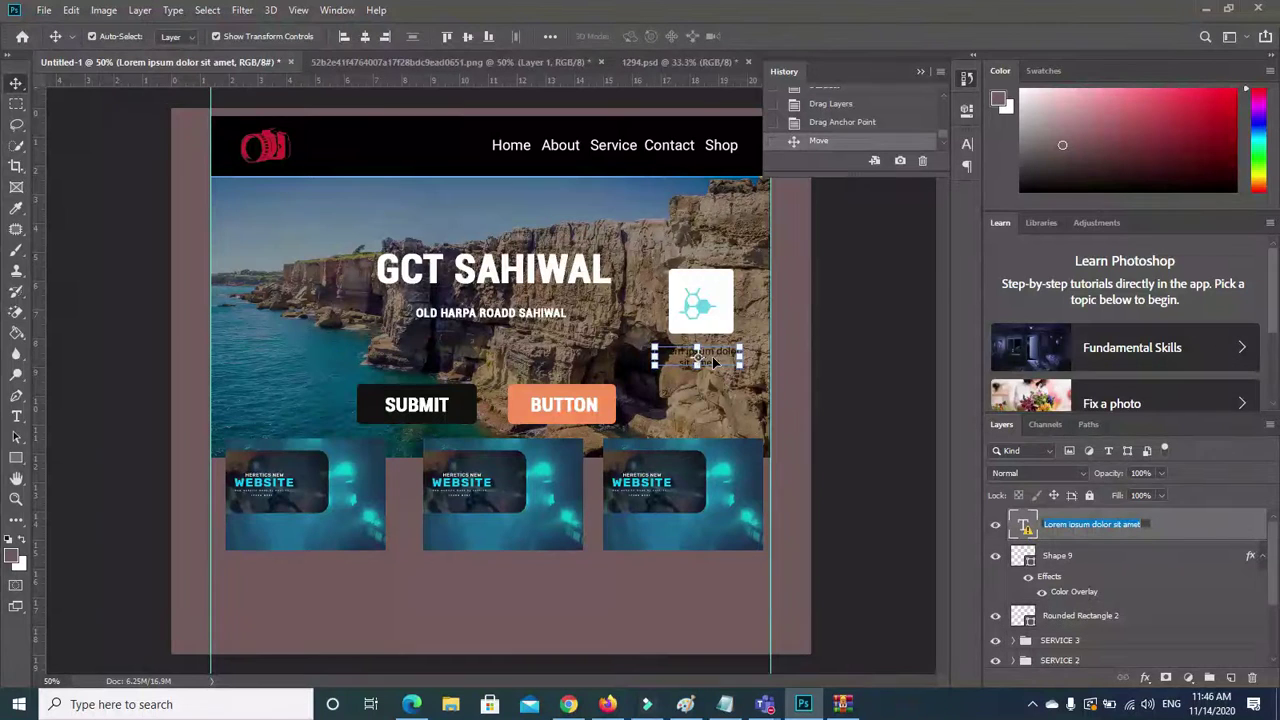
left_click(962, 145)
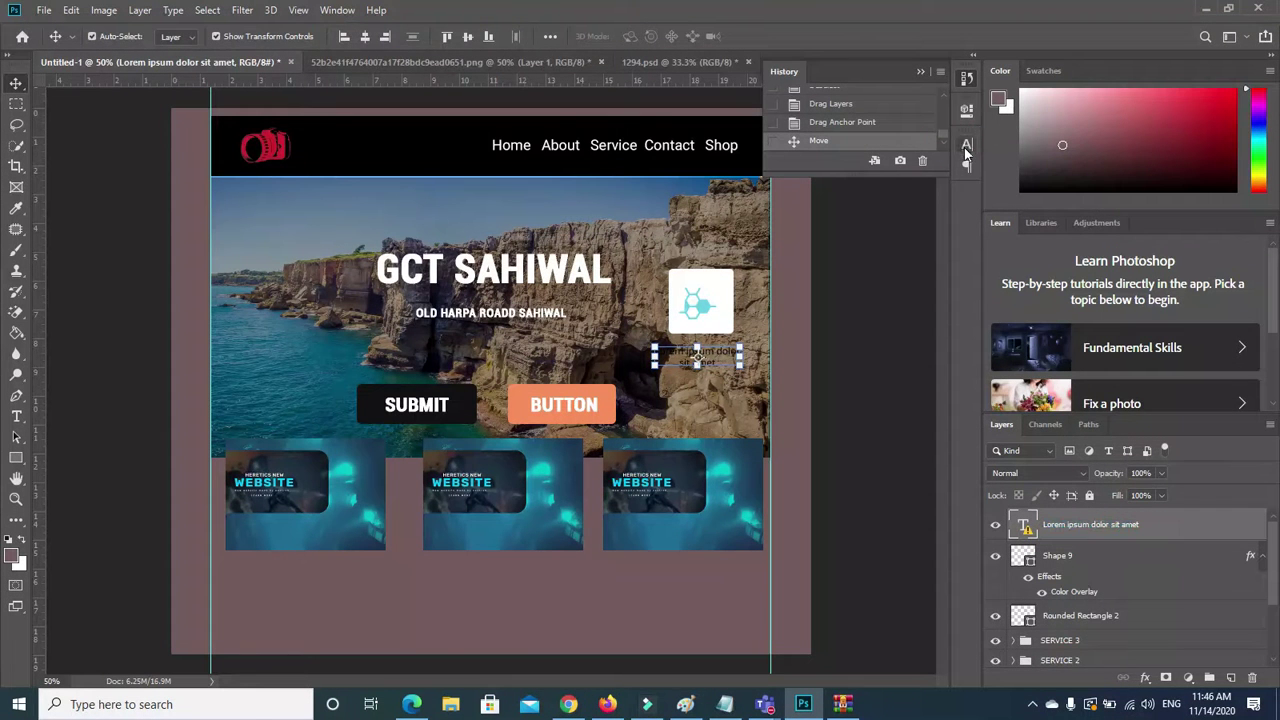
left_click(918, 242)
key("Return")
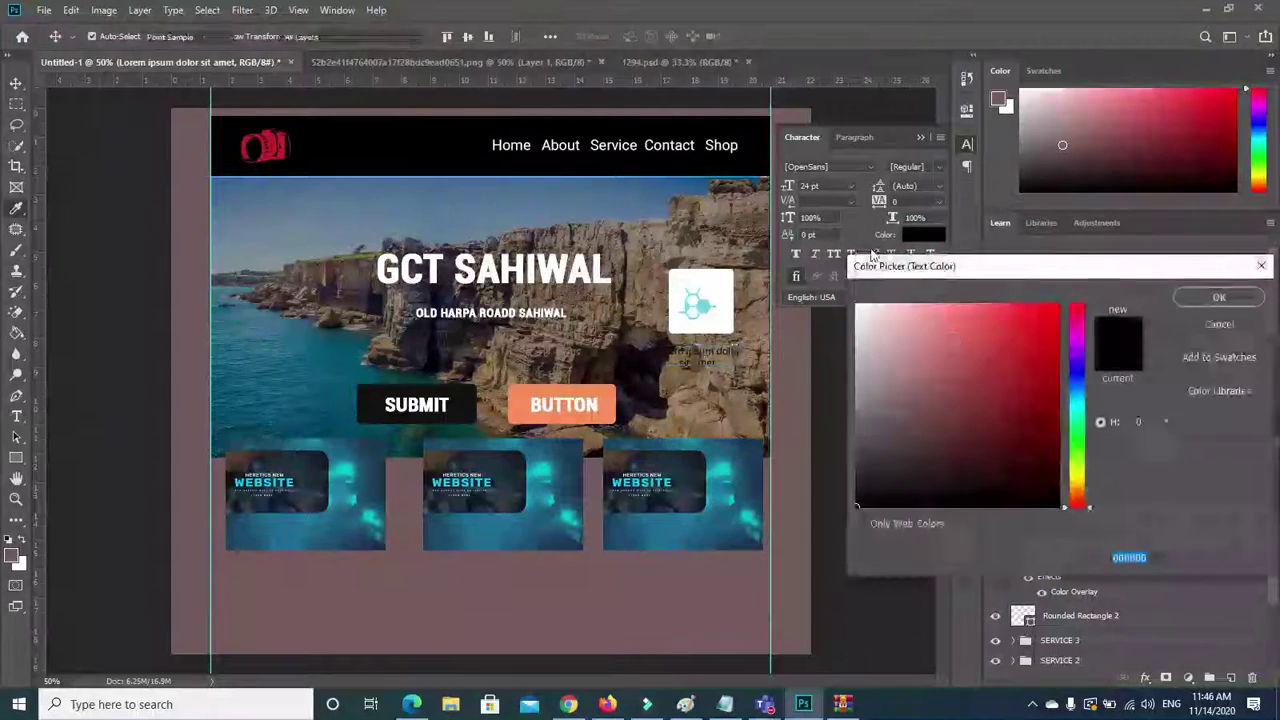
left_click(1014, 334)
left_click(982, 399)
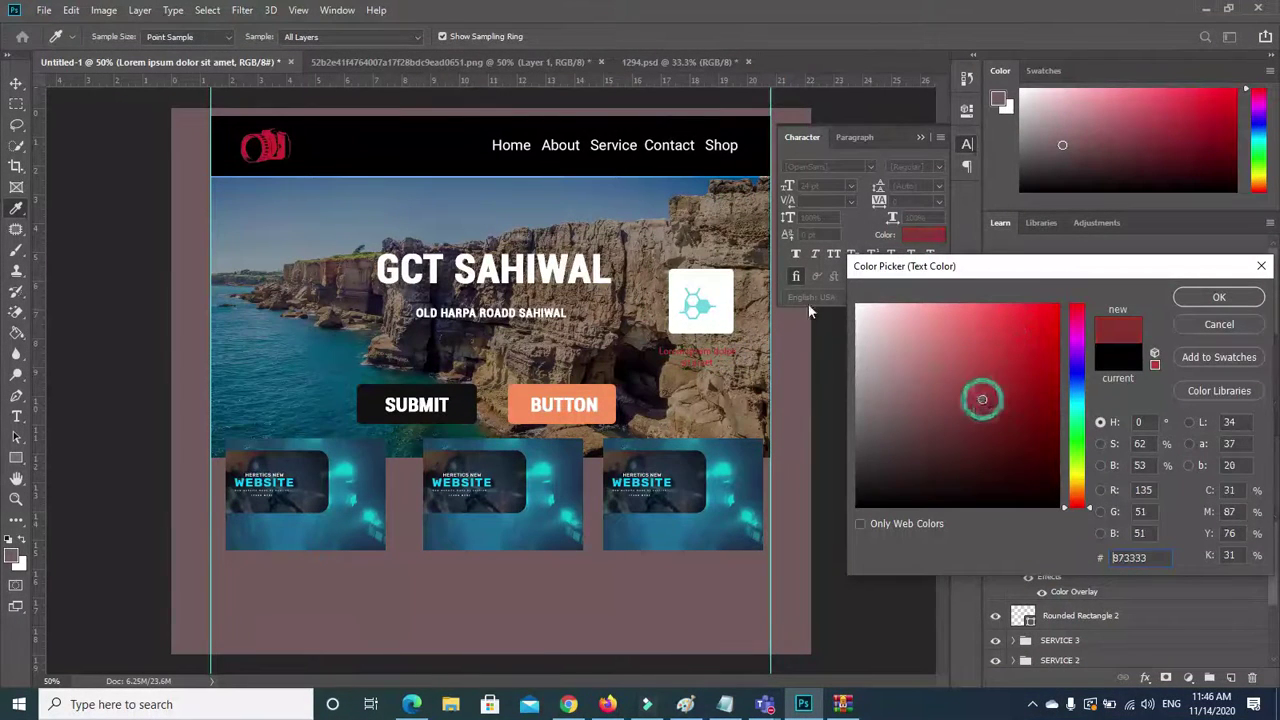
left_click(857, 305)
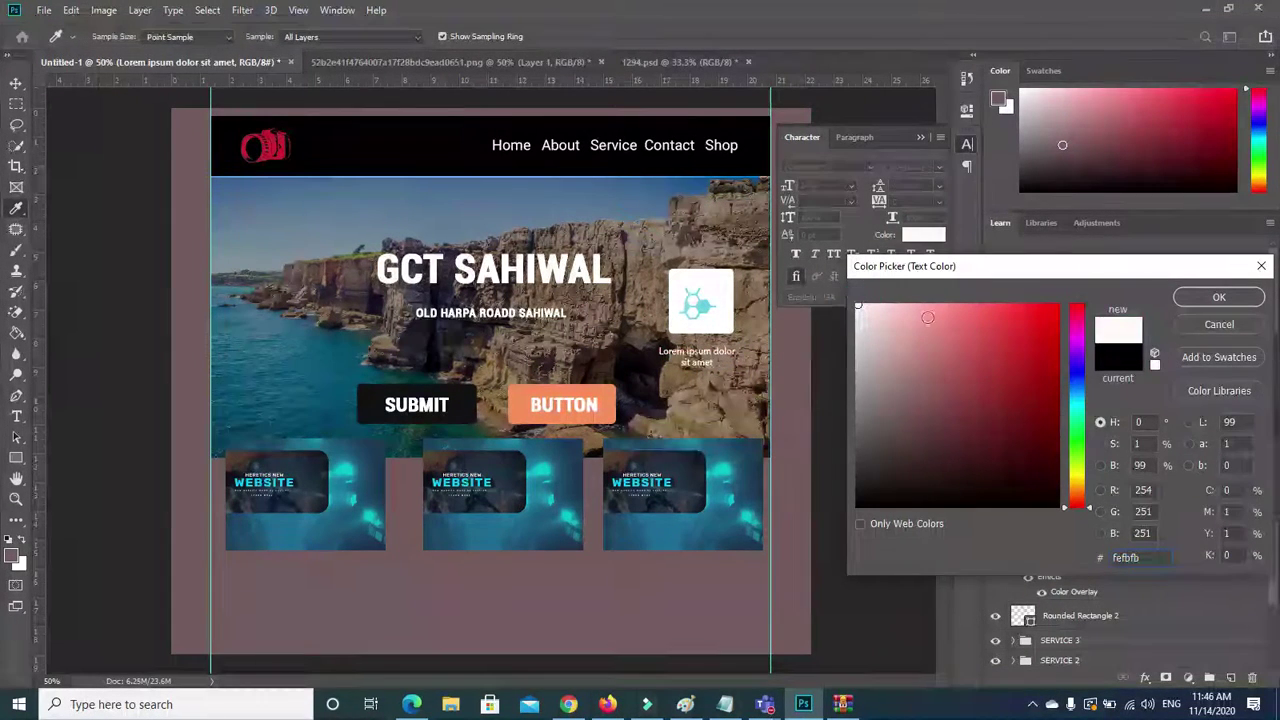
left_click(1190, 299)
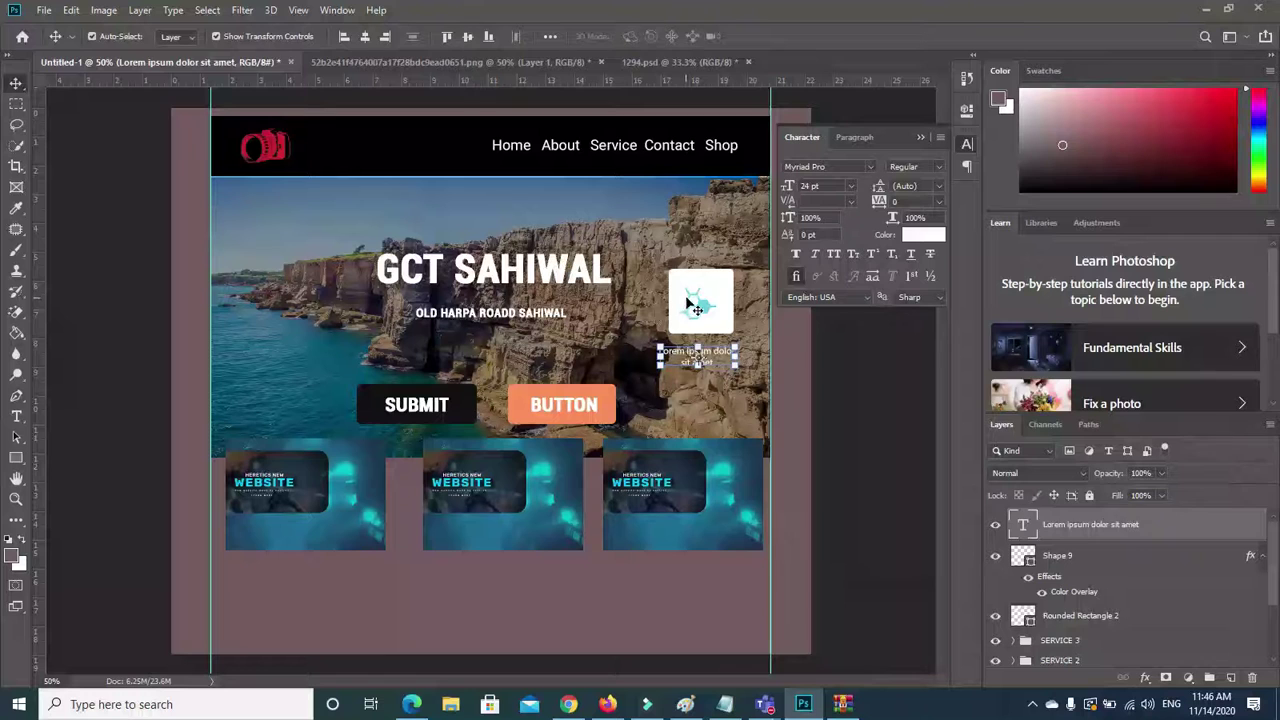
Nudge the white tile behind the molecule icon slightly left and down to sit centred over its caption, and deselect it.
left_click(695, 305)
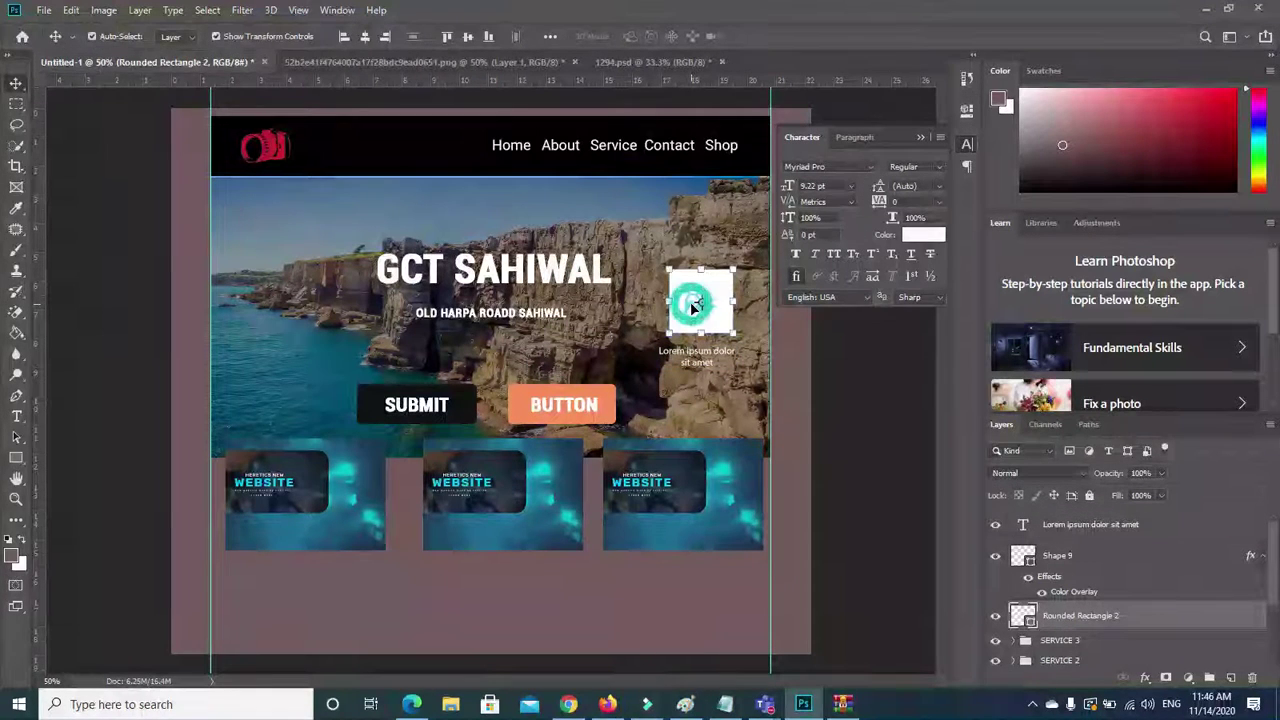
left_click(1058, 557)
left_click_drag(690, 308, 687, 316)
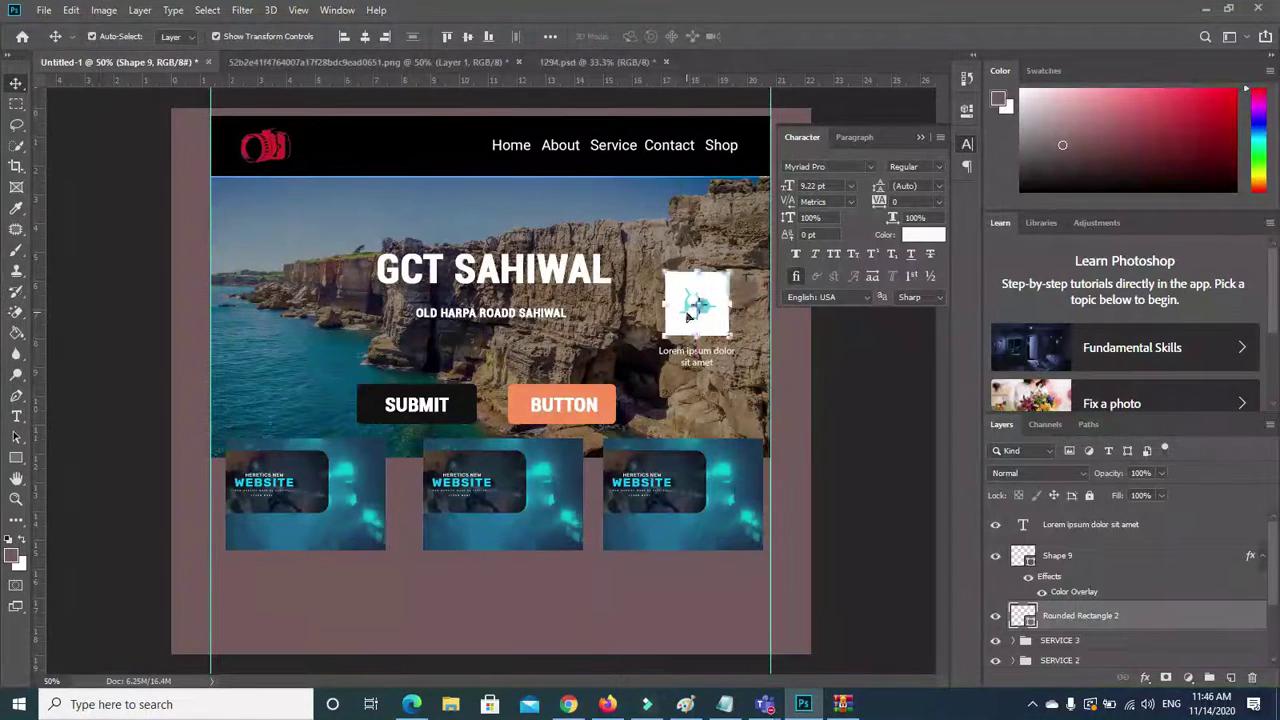
left_click(103, 360)
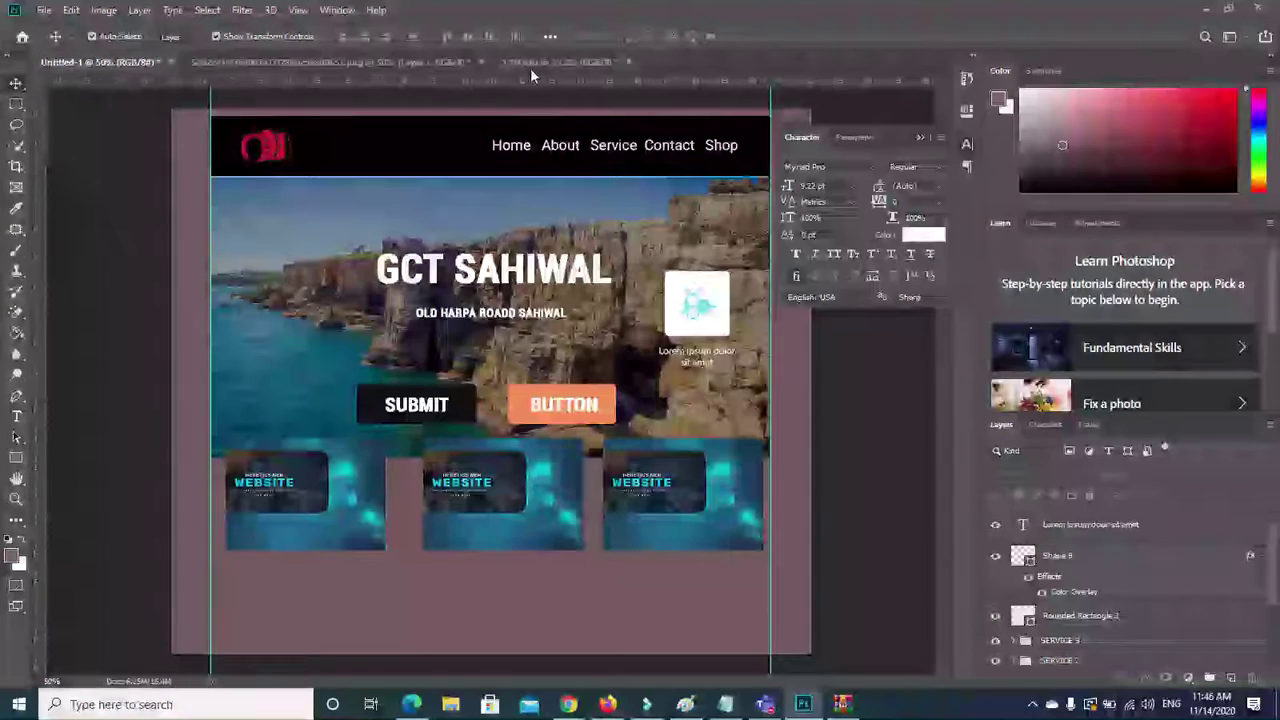
In 1294.psd, select the About Us card's layers together: Shape 1, the Lorem ipsum paragraph, About US and Rounded Rectangle 1.
left_click(533, 64)
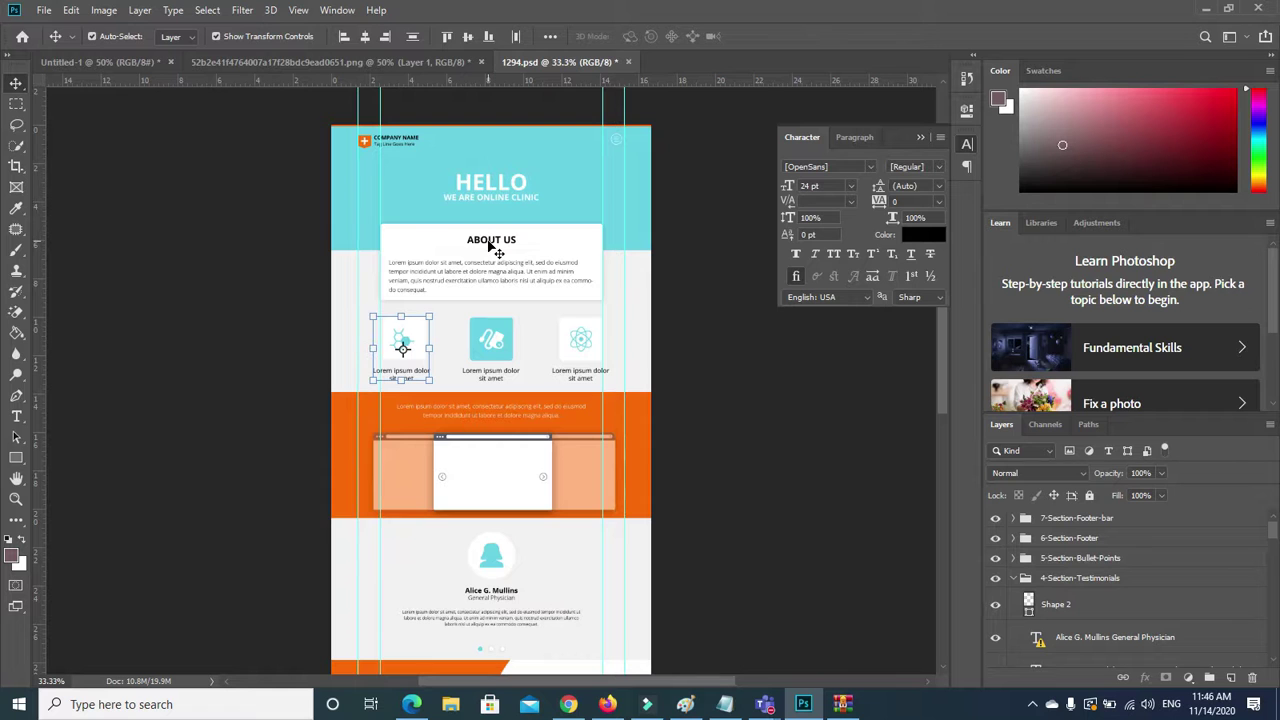
key("ctrl")
left_click(484, 248)
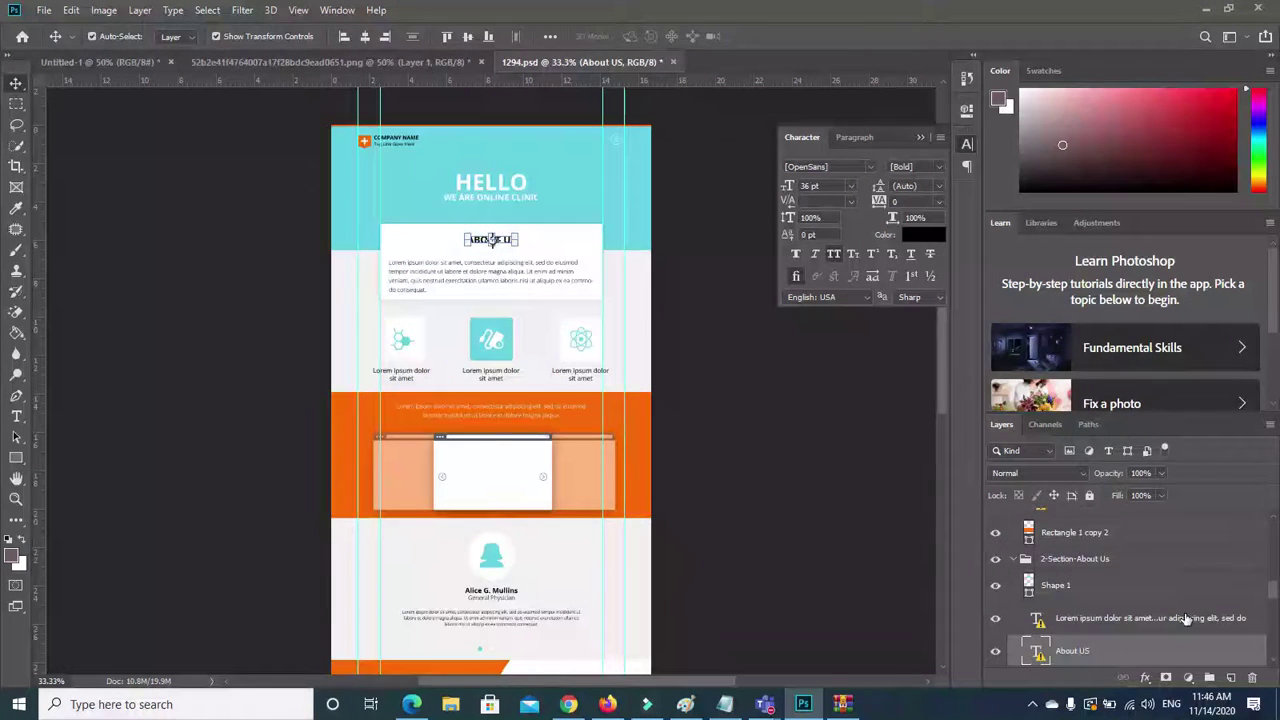
scroll(1274, 590, "down", 3)
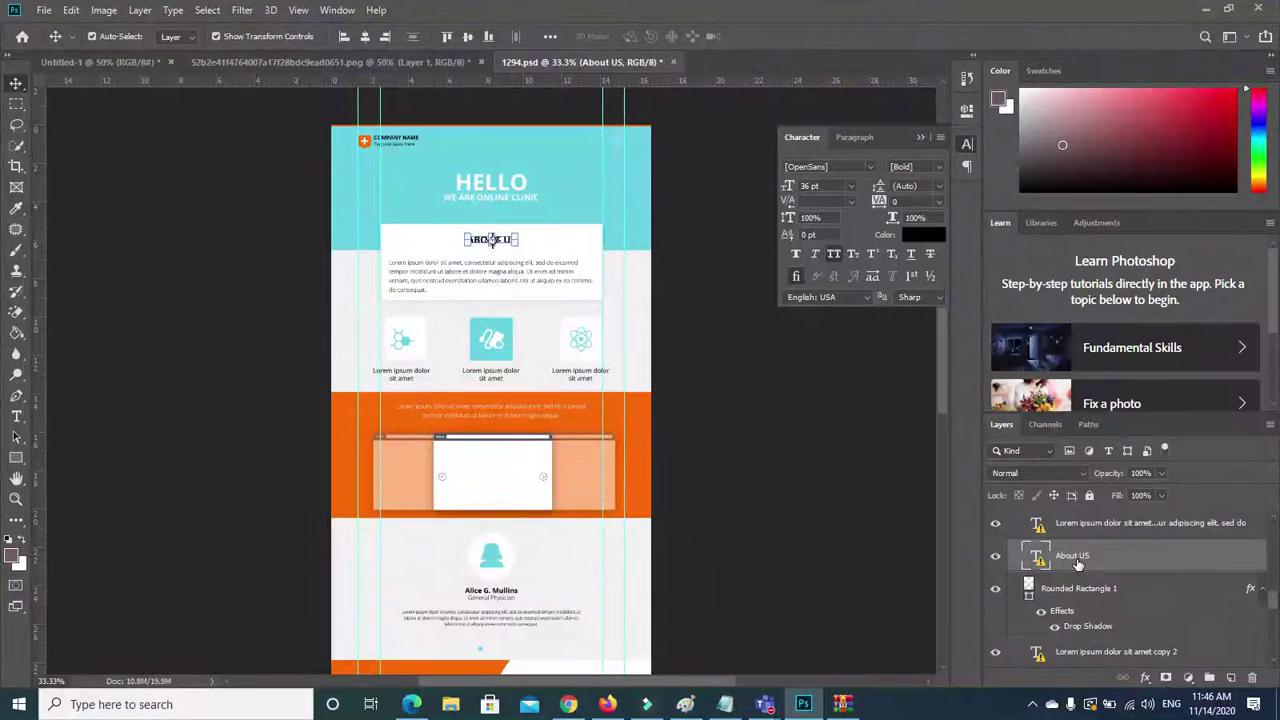
left_click(1163, 590, "shift")
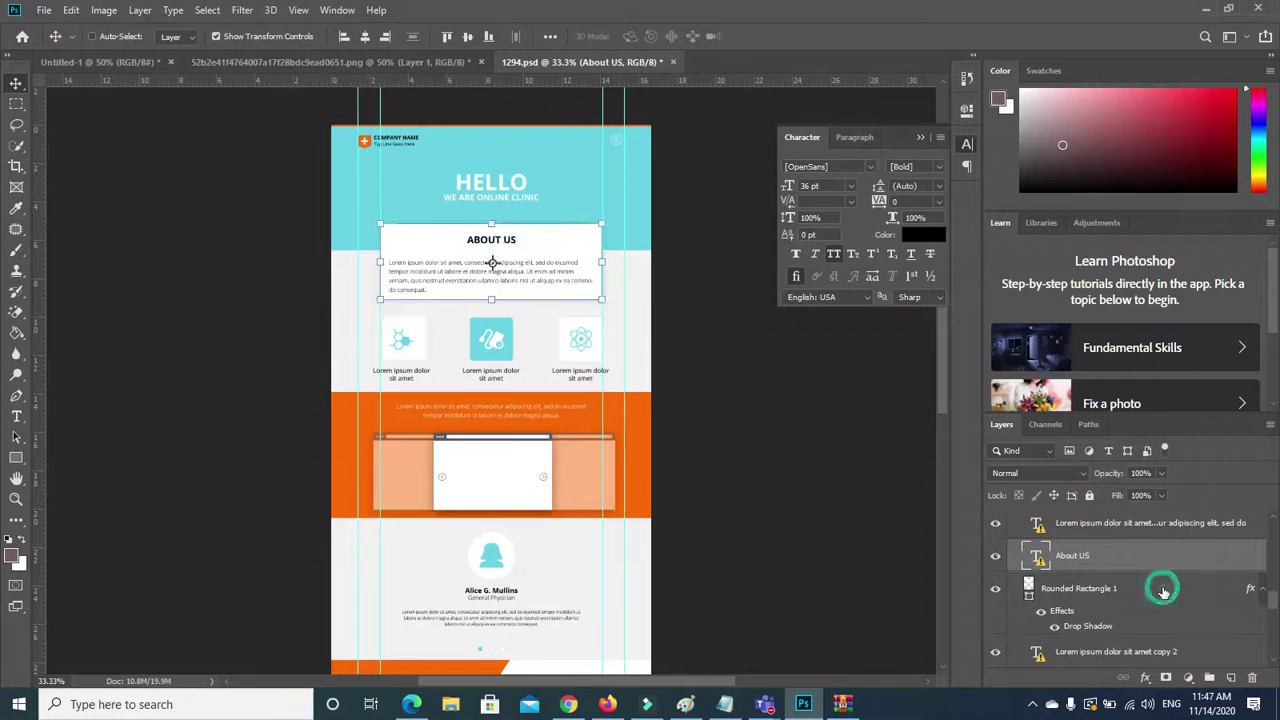
left_click(1150, 652, "shift")
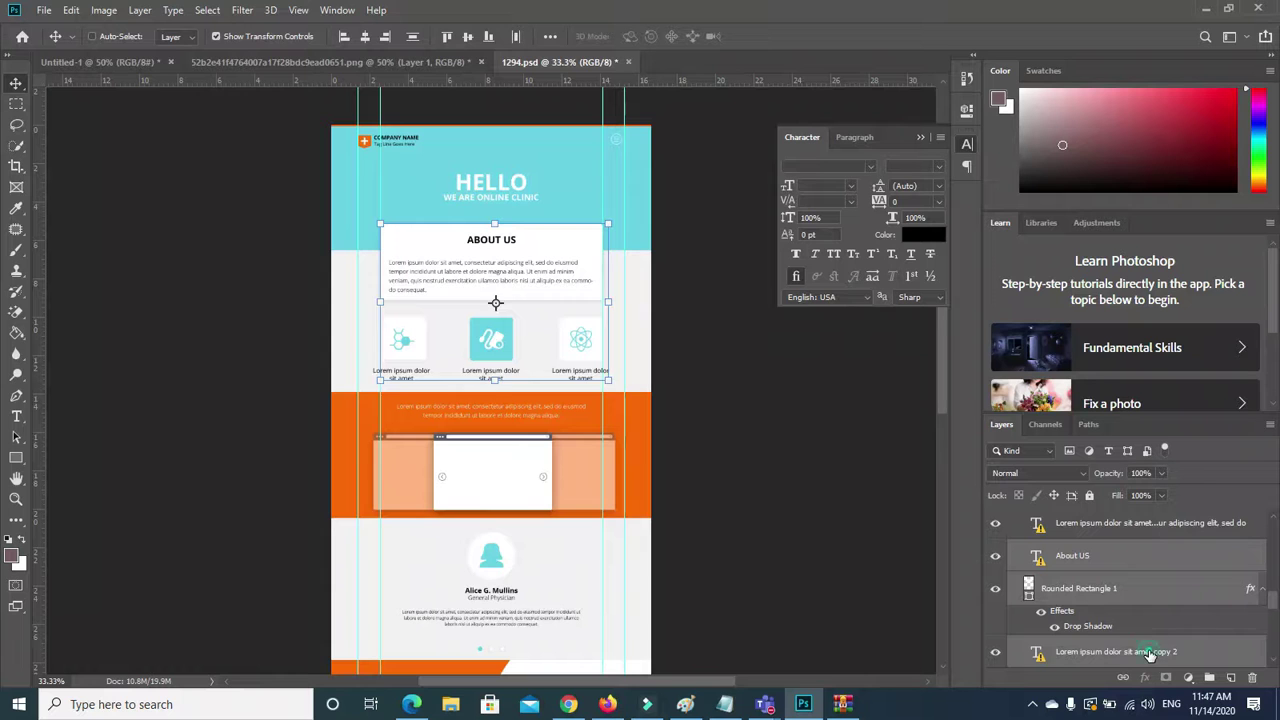
left_click(1150, 652, "ctrl")
left_click(1136, 522, "ctrl")
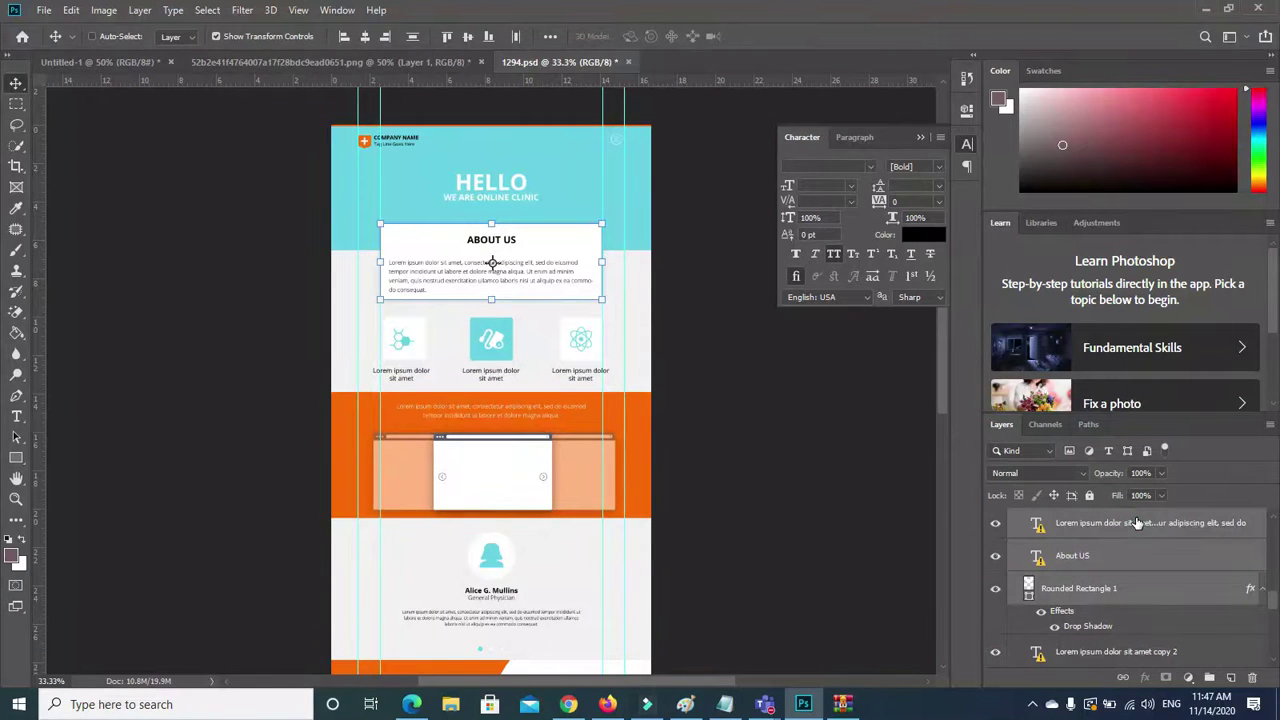
scroll(1272, 521, "up", 2)
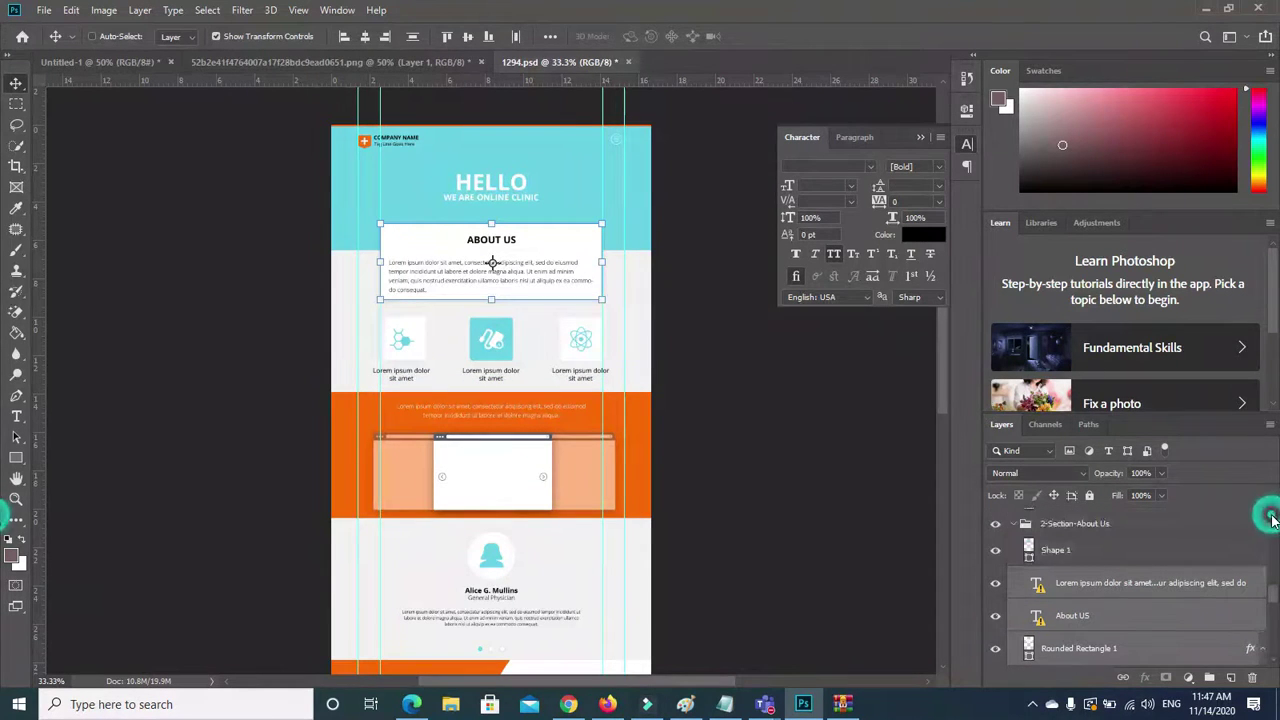
left_click(1036, 561, "ctrl")
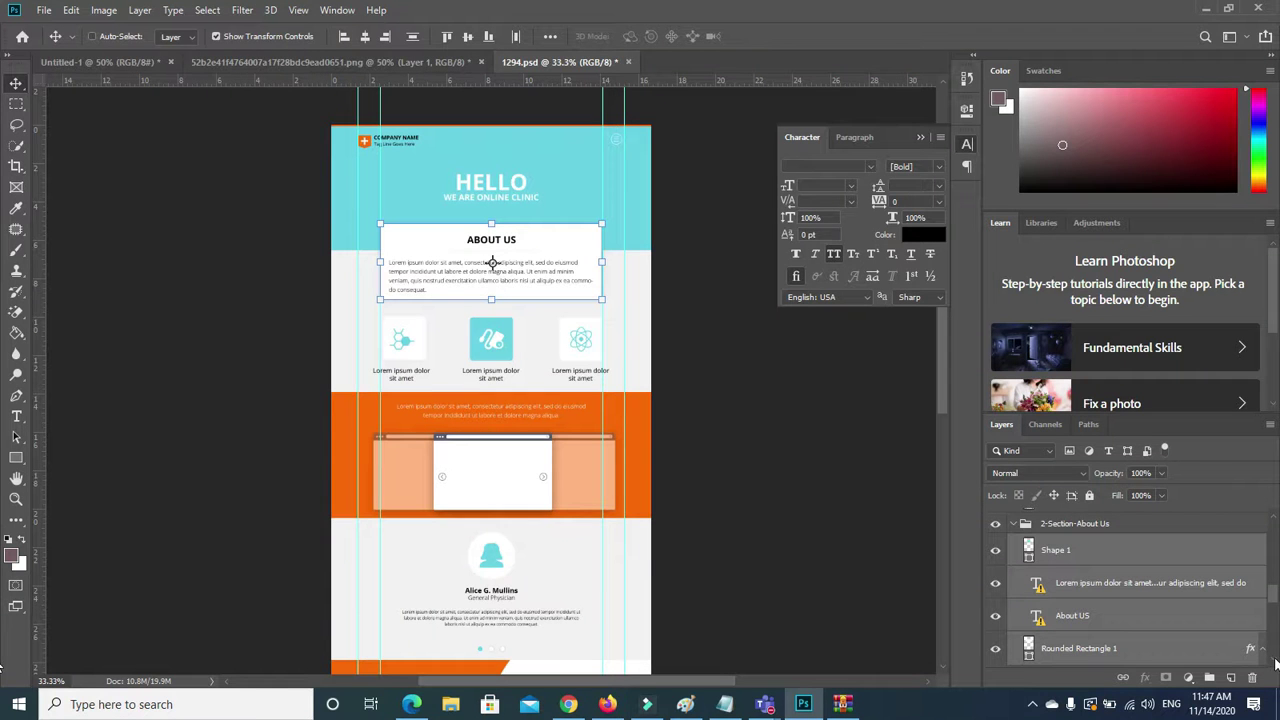
Copy the selected About Us card into the Untitled-1 document over the cliff photo, accepting the missing fonts notices.
left_click_drag(527, 270, 465, 369)
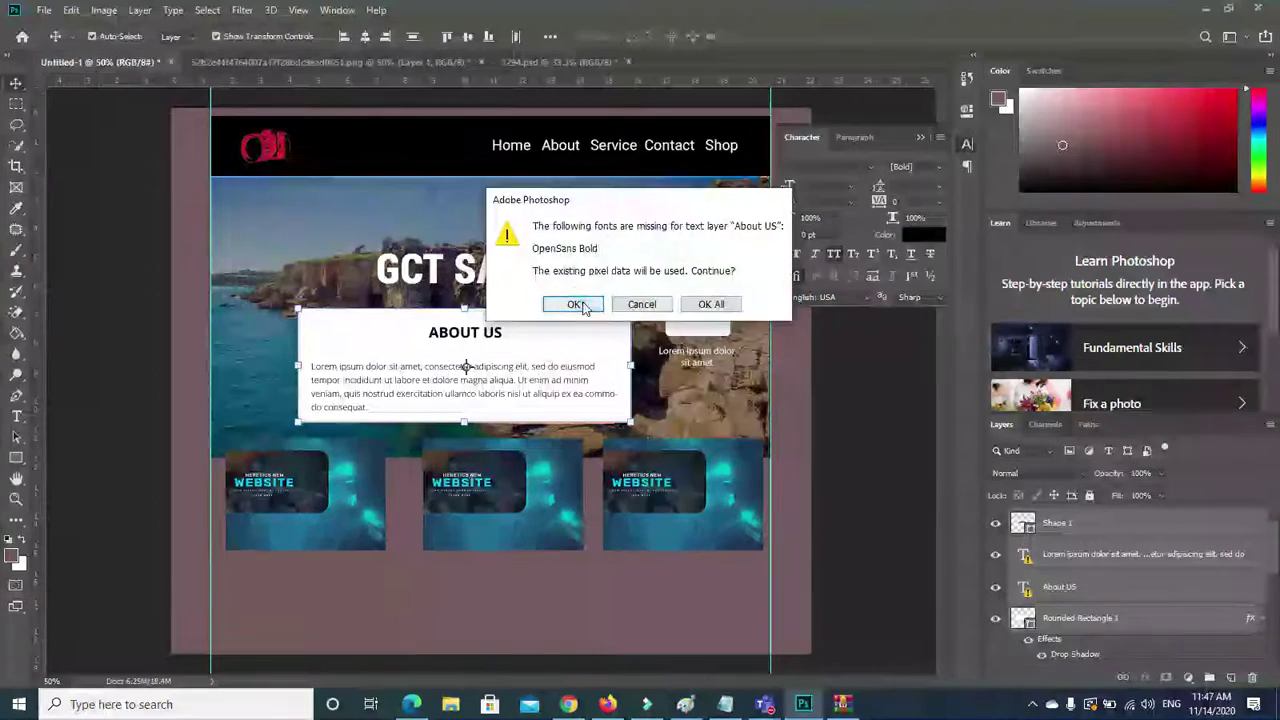
left_click(578, 305)
left_click(660, 314)
Enlarge the About Us card to nearly the page width and move it down over the lower edge of the three website thumbnails.
left_click_drag(631, 367, 714, 367)
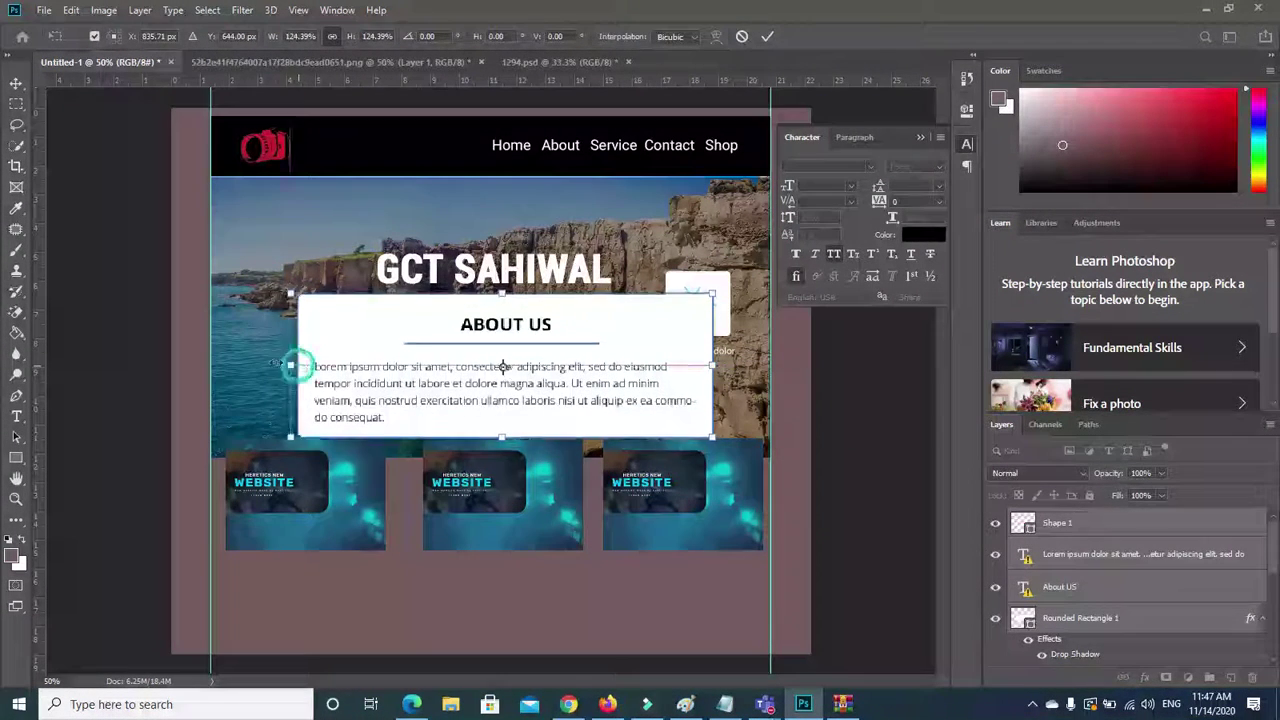
left_click_drag(290, 366, 265, 366)
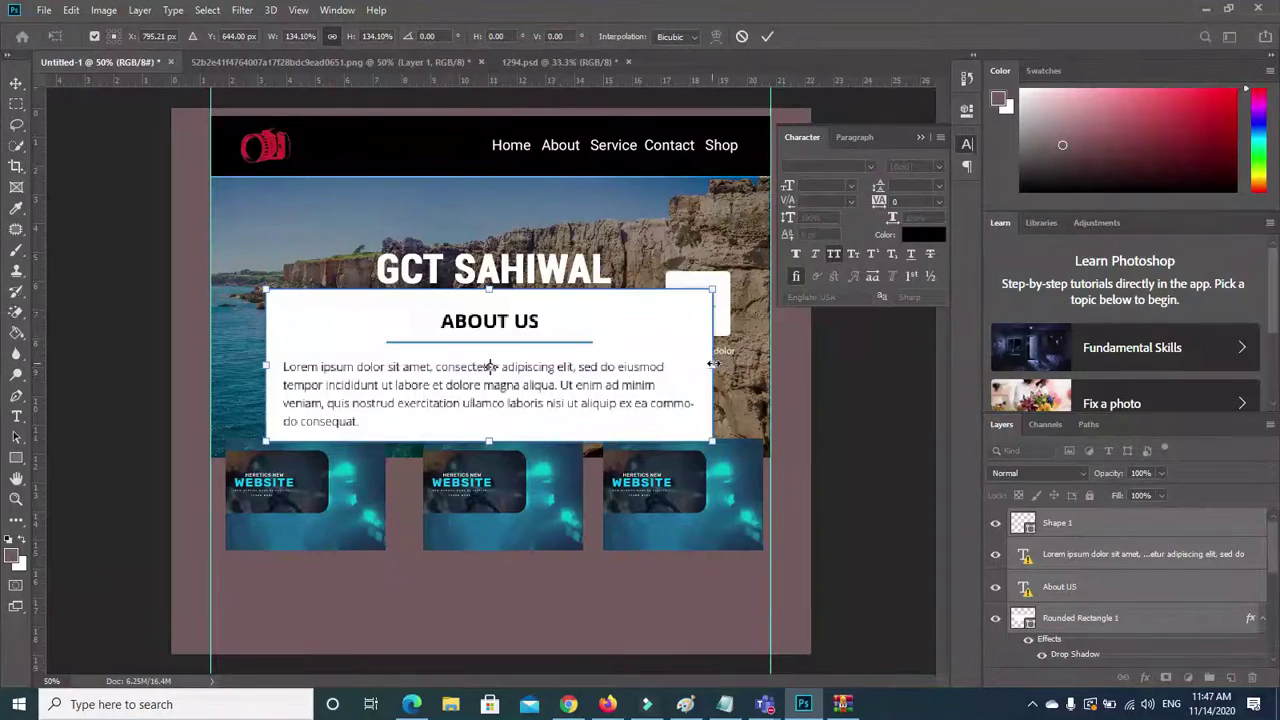
left_click_drag(713, 364, 762, 366)
key("Return")
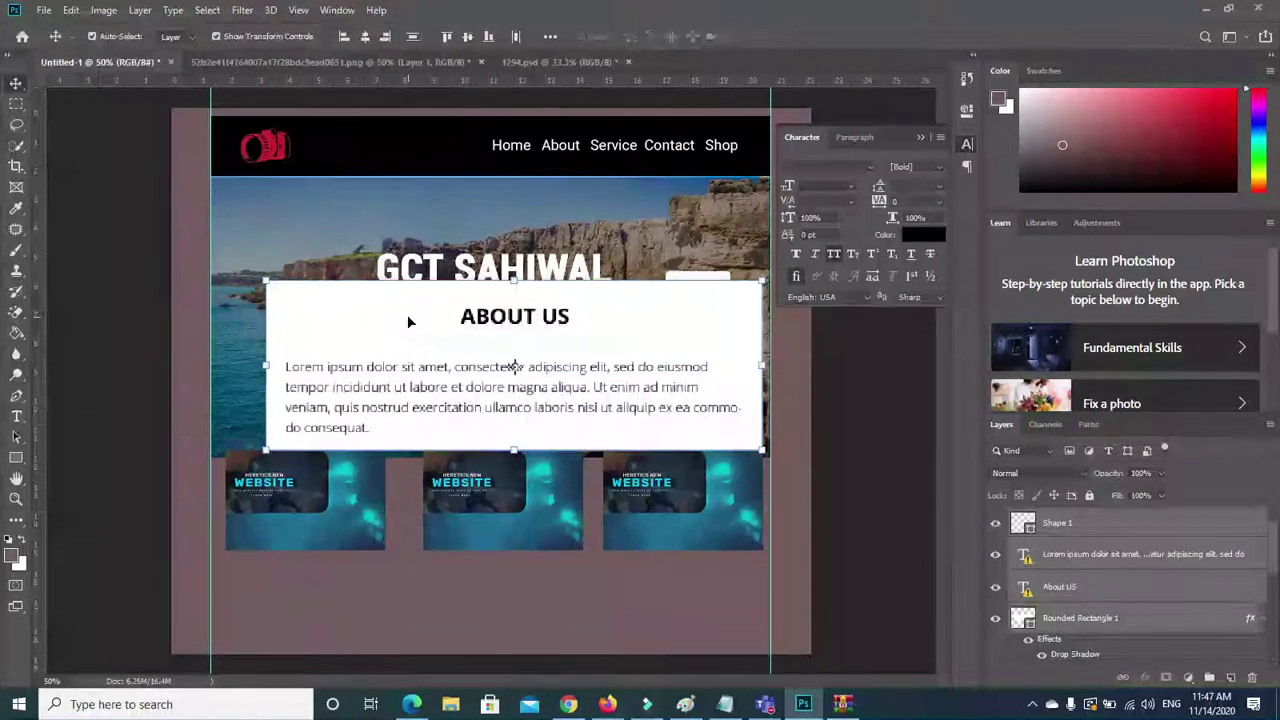
left_click_drag(340, 352, 329, 590)
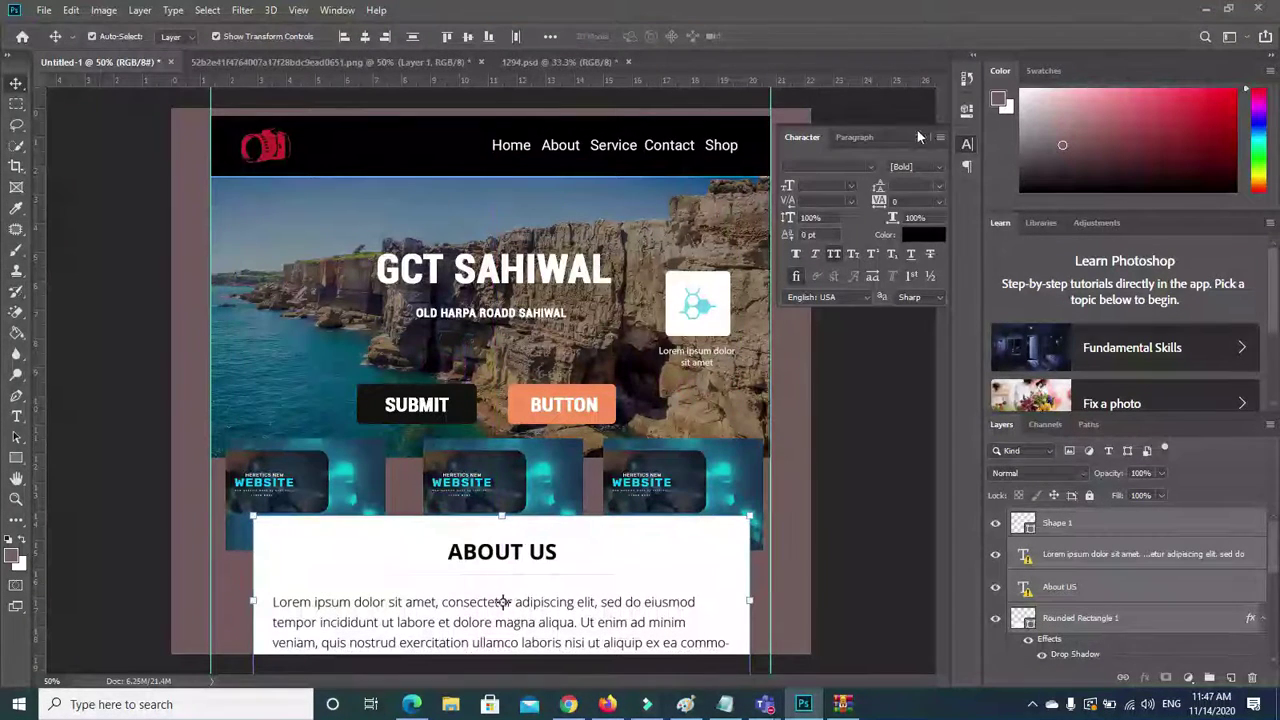
left_click(967, 144)
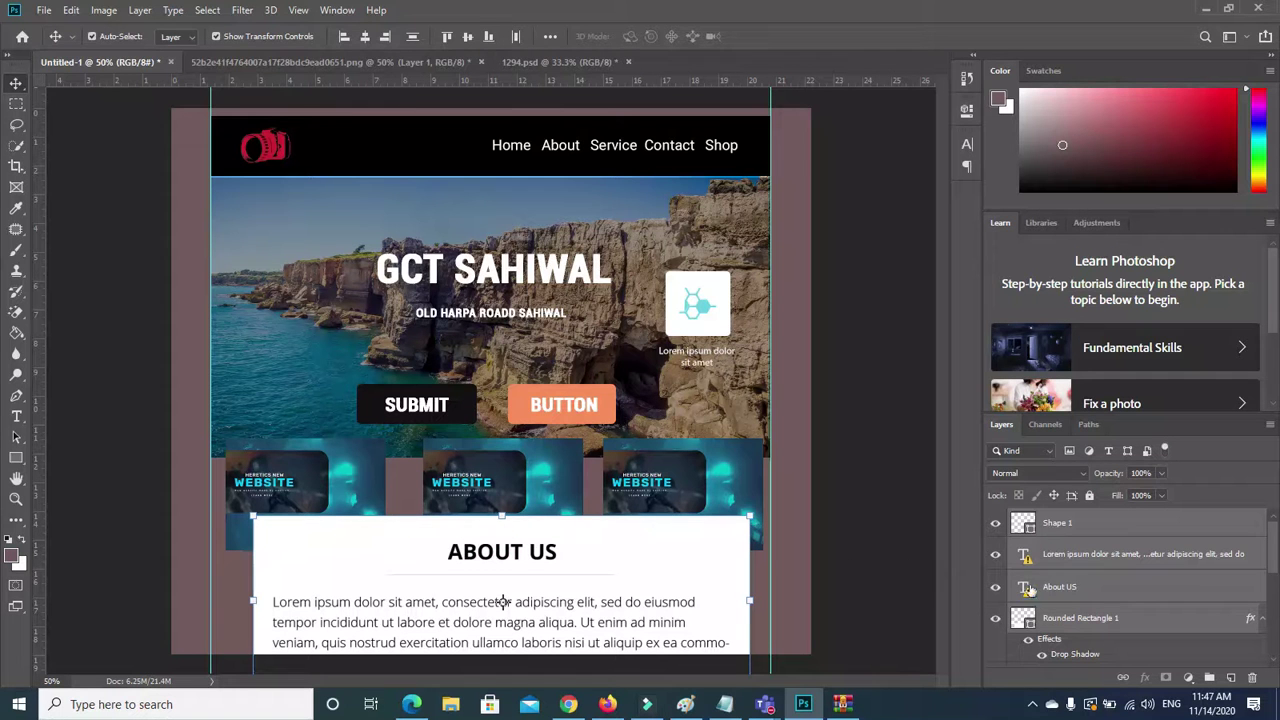
left_click(857, 580)
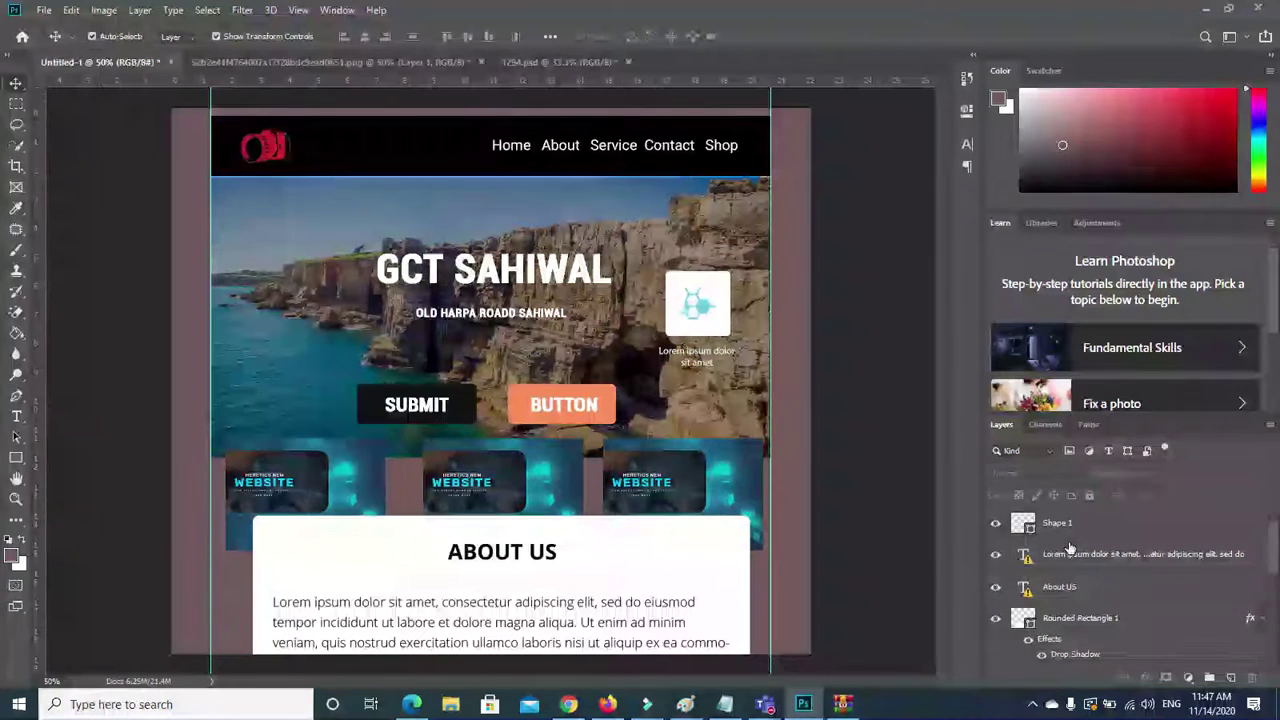
Select the About US title layer and inspect the original ABOUT US card up close in 1294.psd.
left_click(1082, 586)
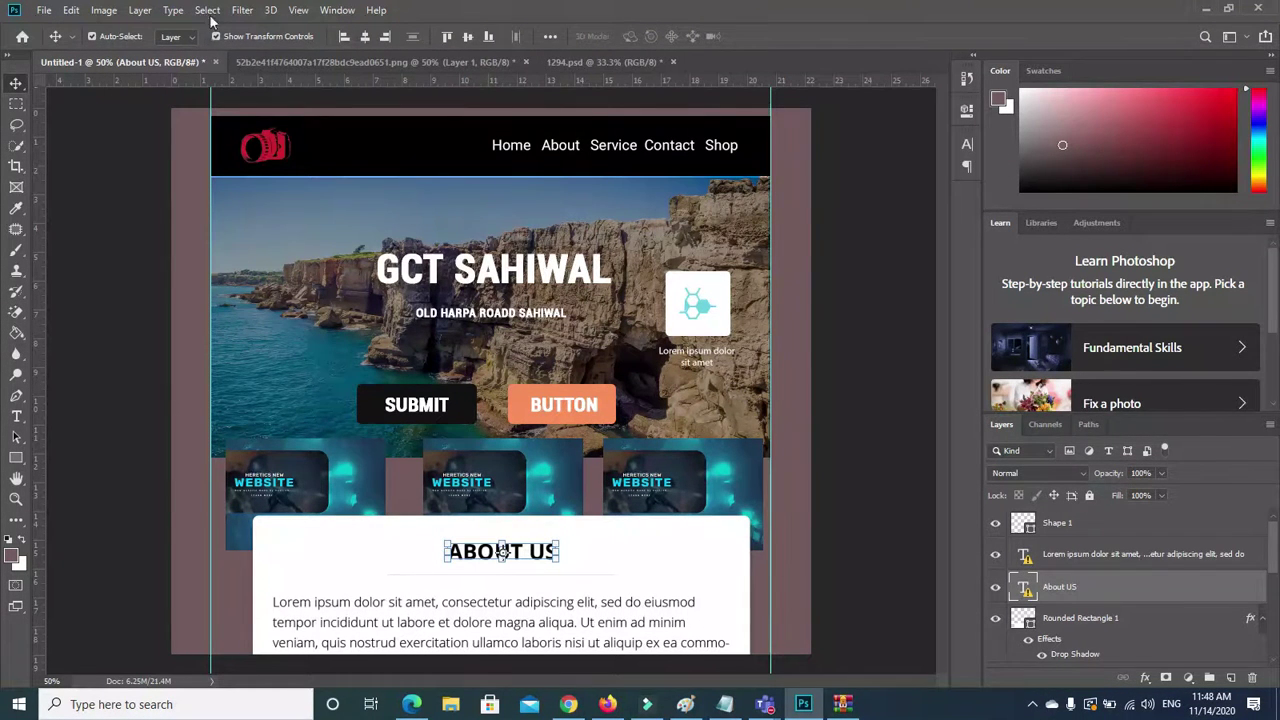
left_click(566, 61)
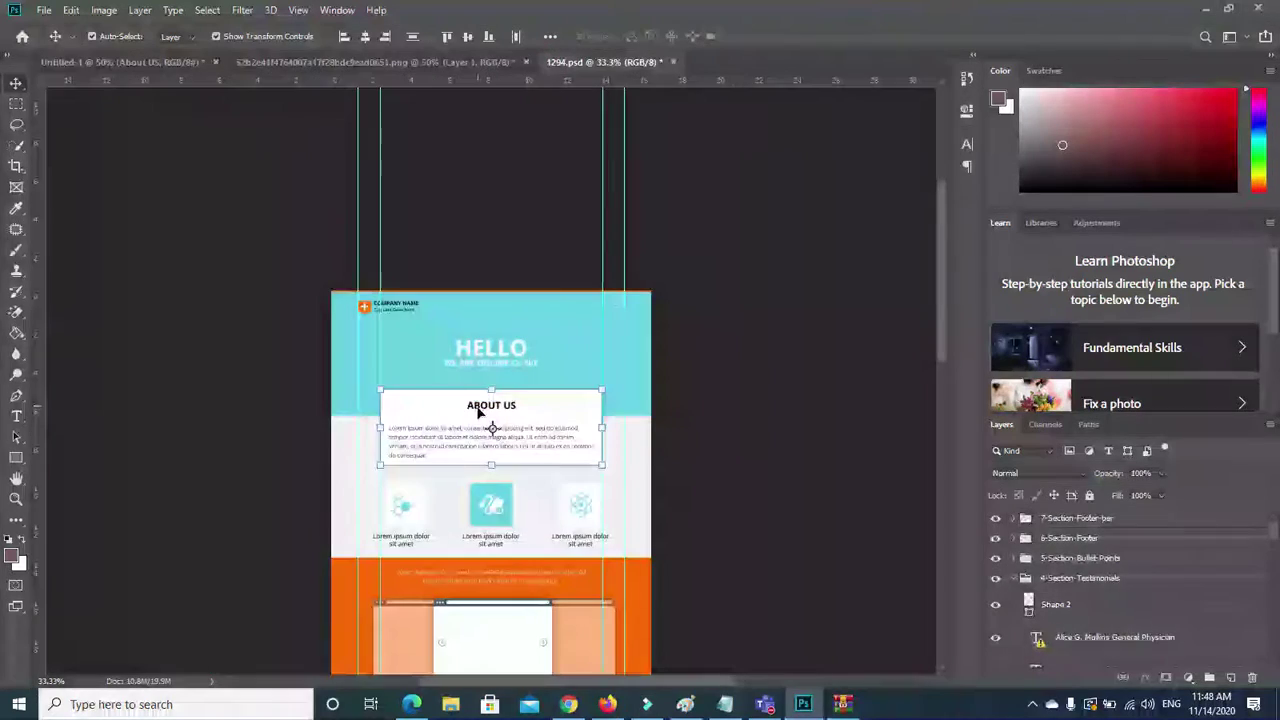
key("ctrl+plus")
key("ctrl+plus")
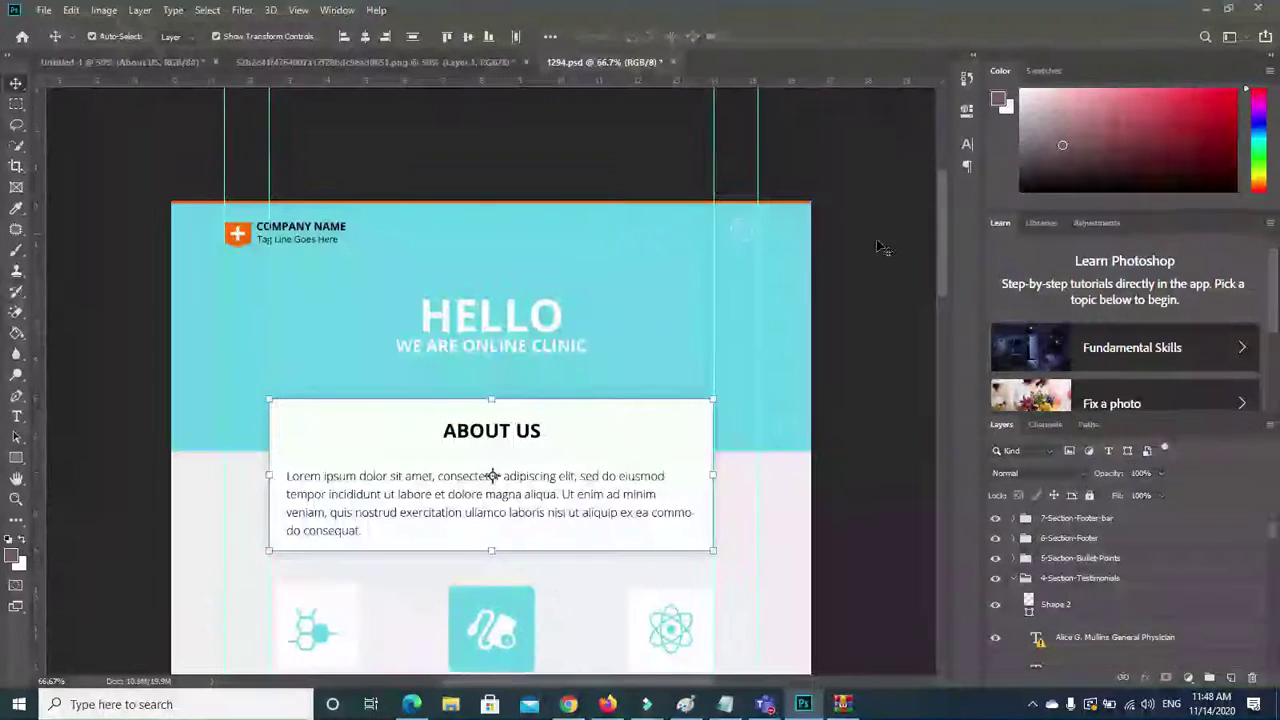
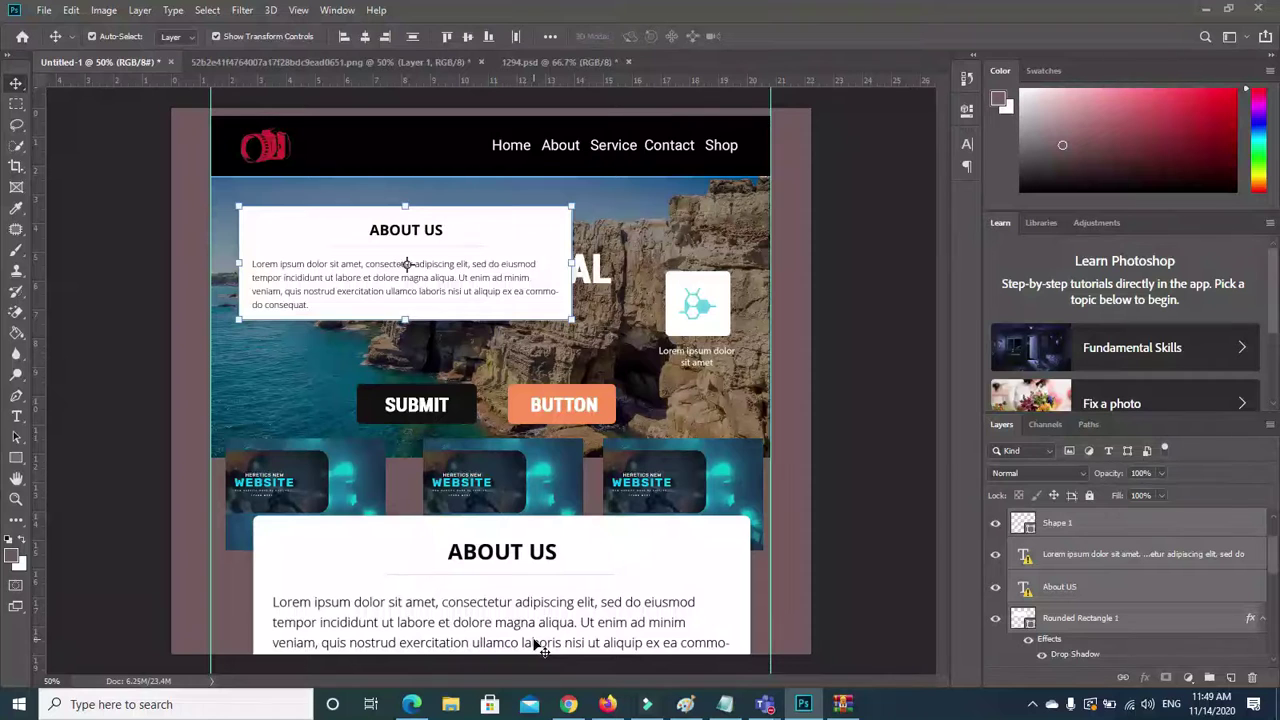
Delete the smaller duplicate ABOUT US card covering the GCT SAHIWAL heading.
right_click(483, 237)
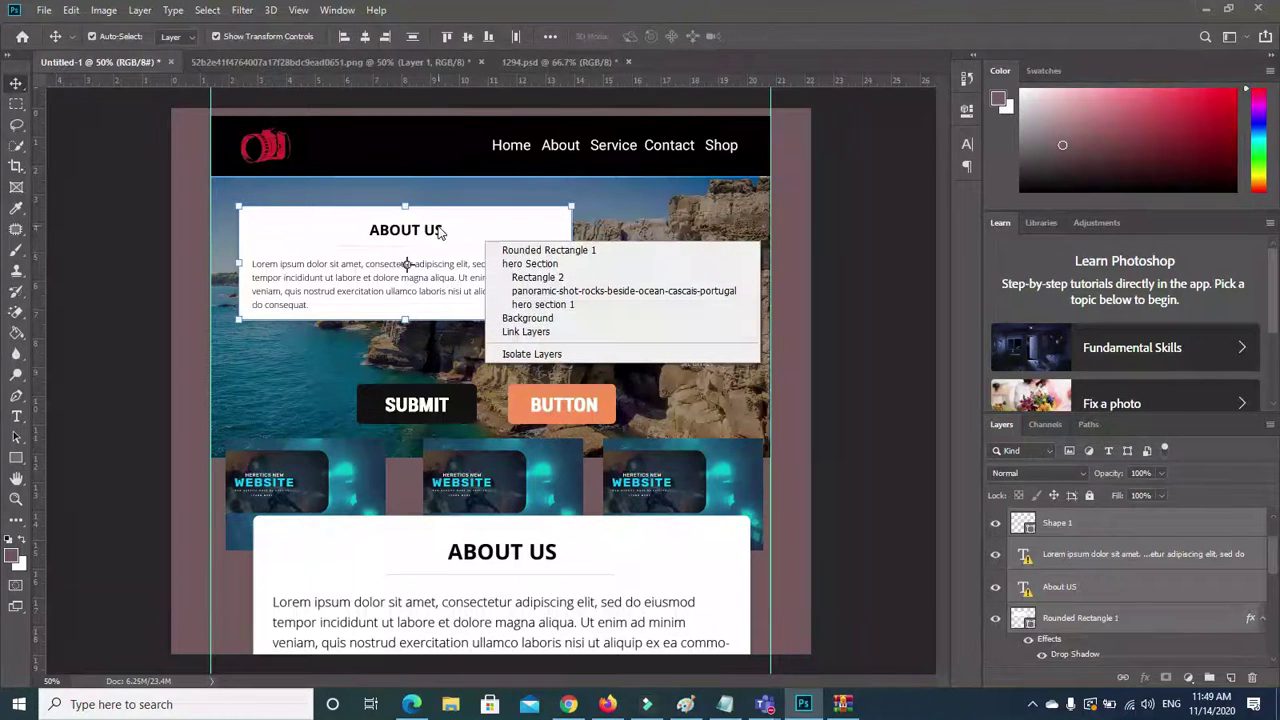
left_click(287, 253)
left_click(463, 238)
key("Delete")
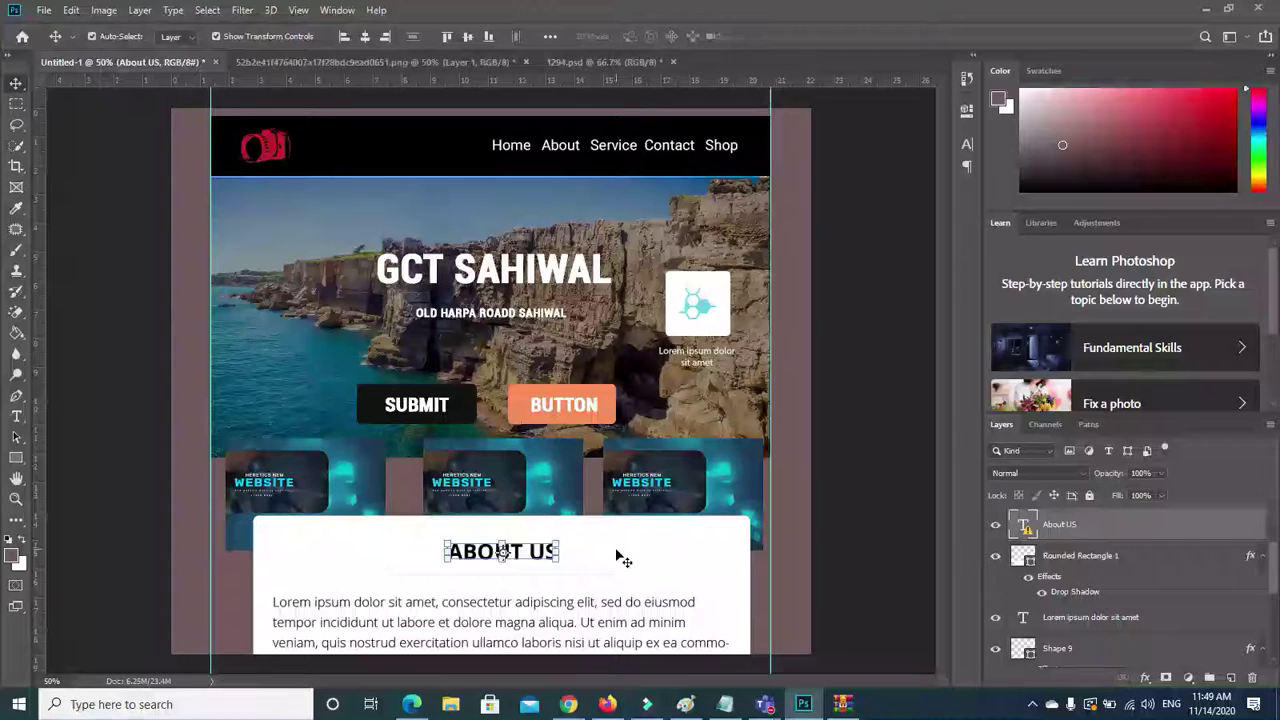
Replace the ABOUT US heading on the white card with SERVICE, accepting the missing font substitution.
double_click(502, 551)
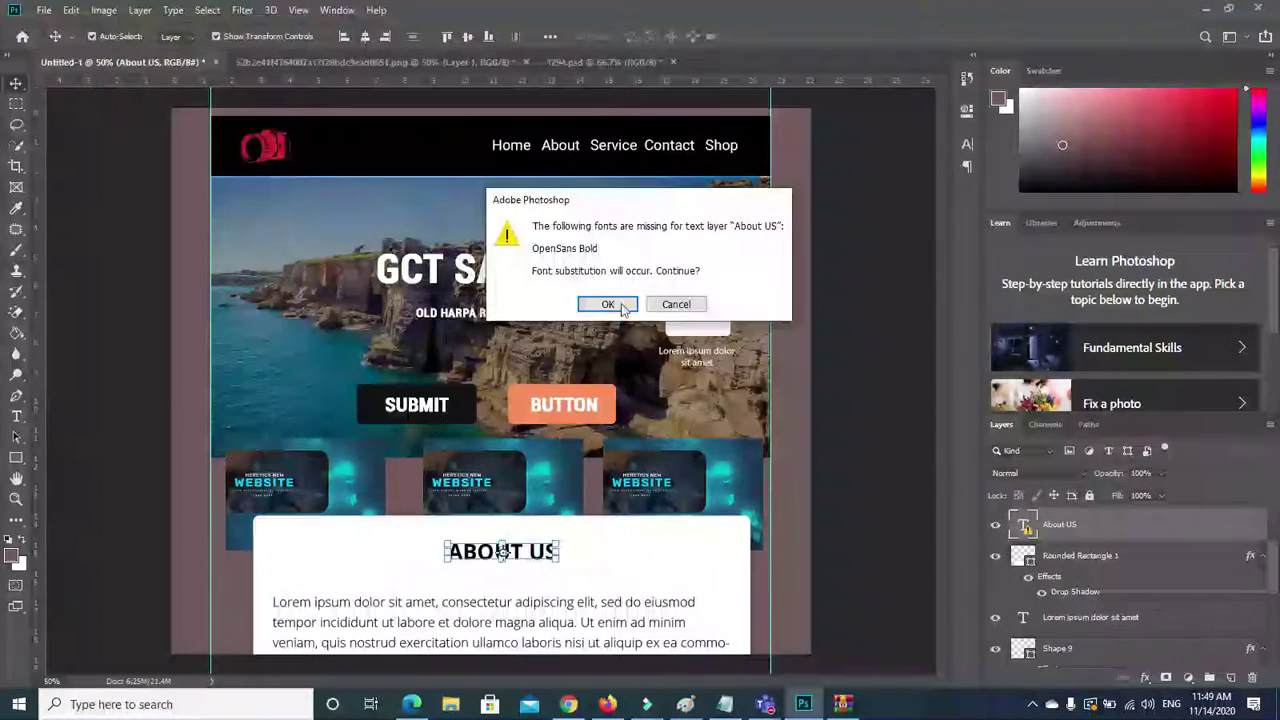
left_click(608, 304)
key("ctrl+a")
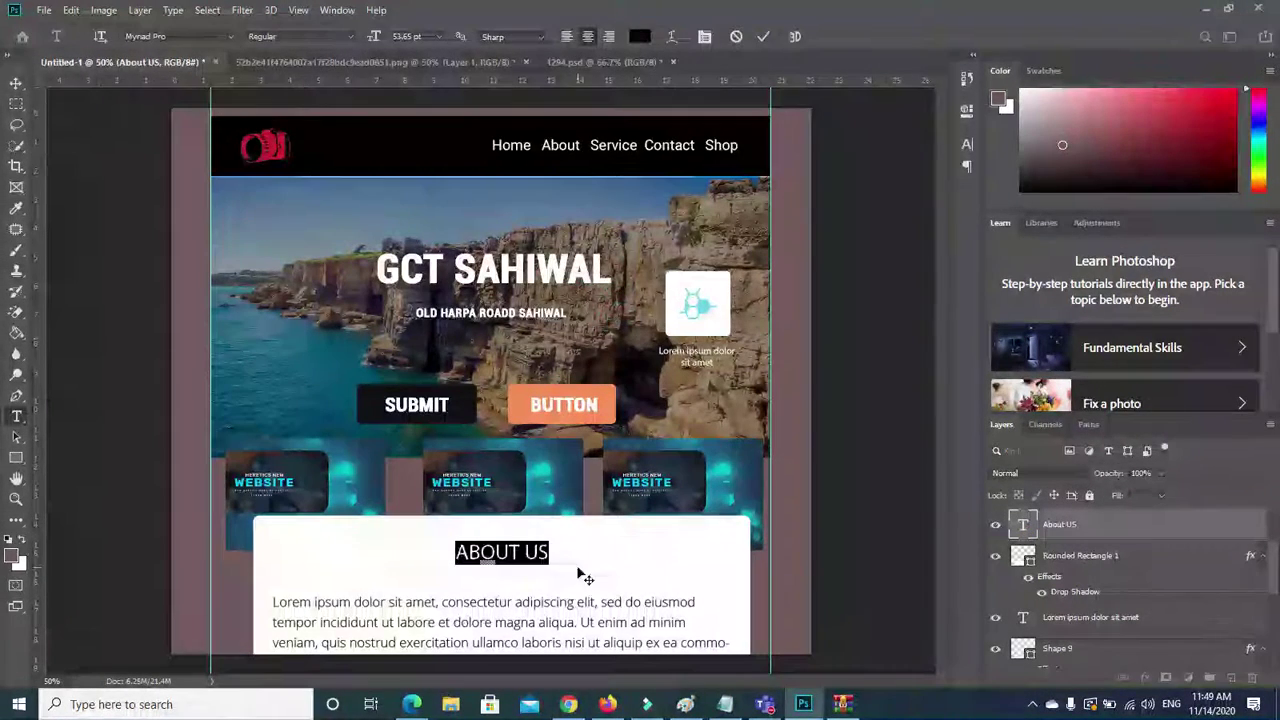
left_click(472, 549)
left_click_drag(456, 551, 548, 549)
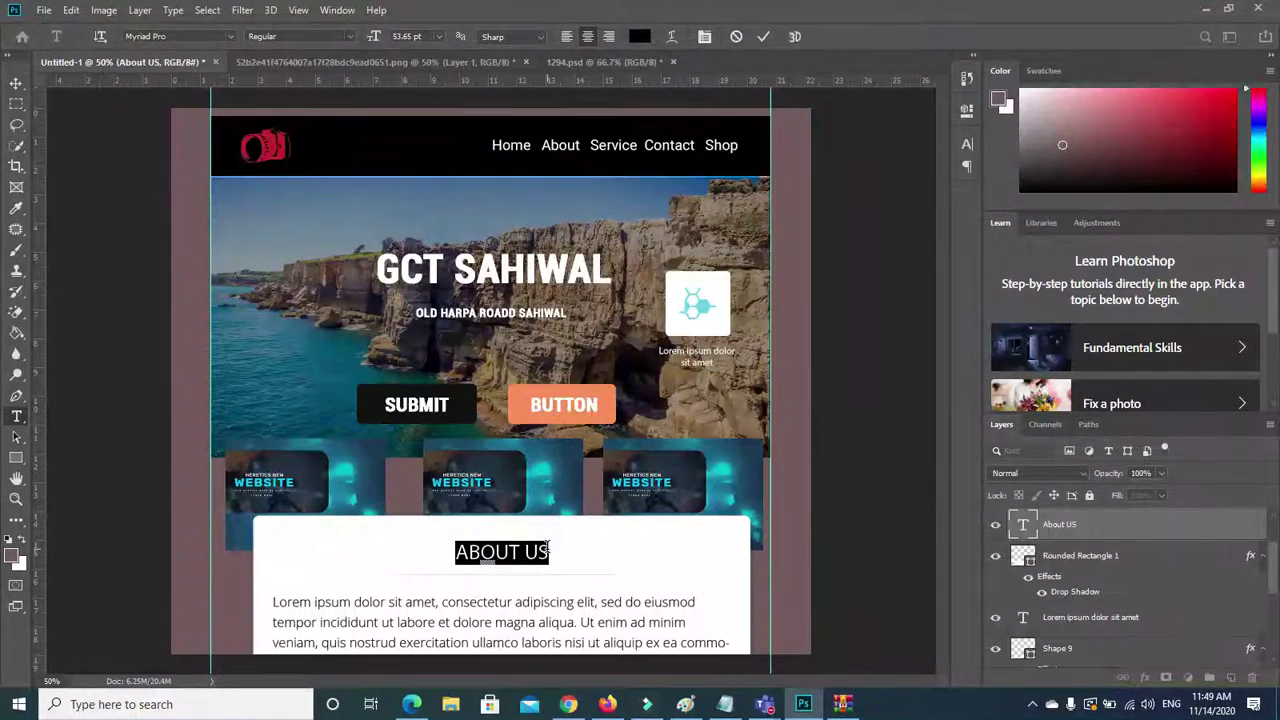
type("SER")
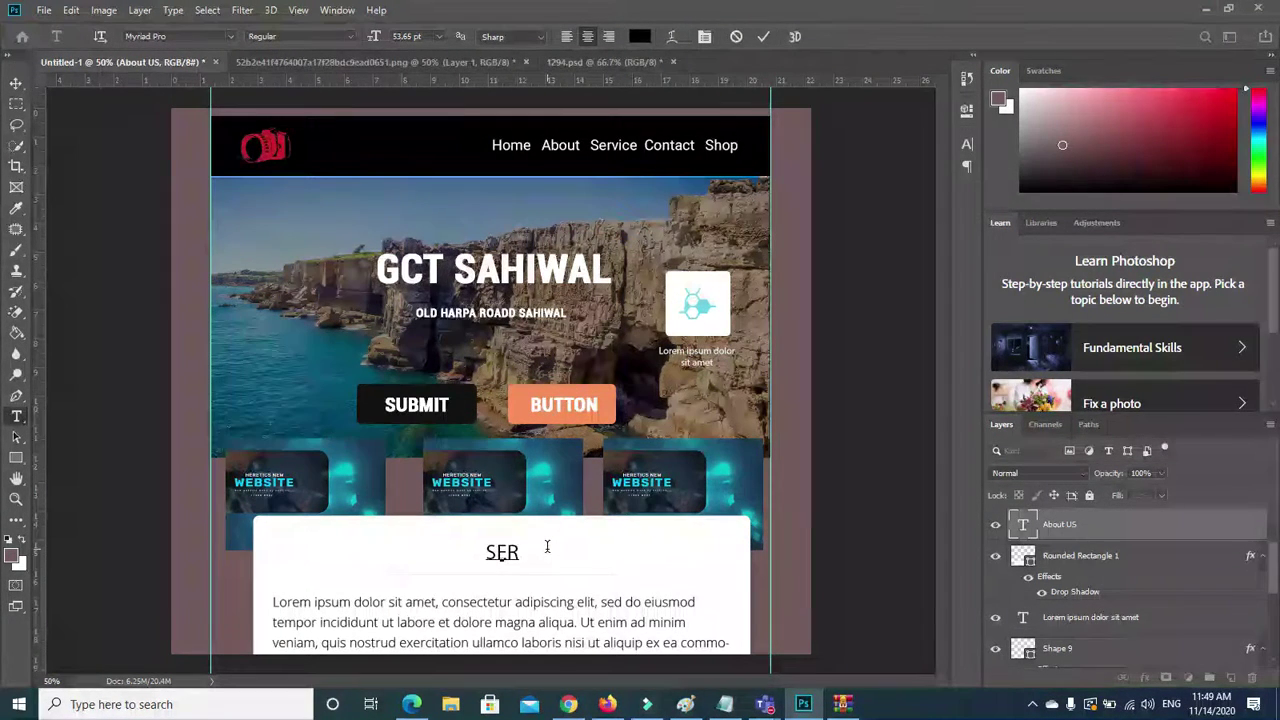
type("VICE")
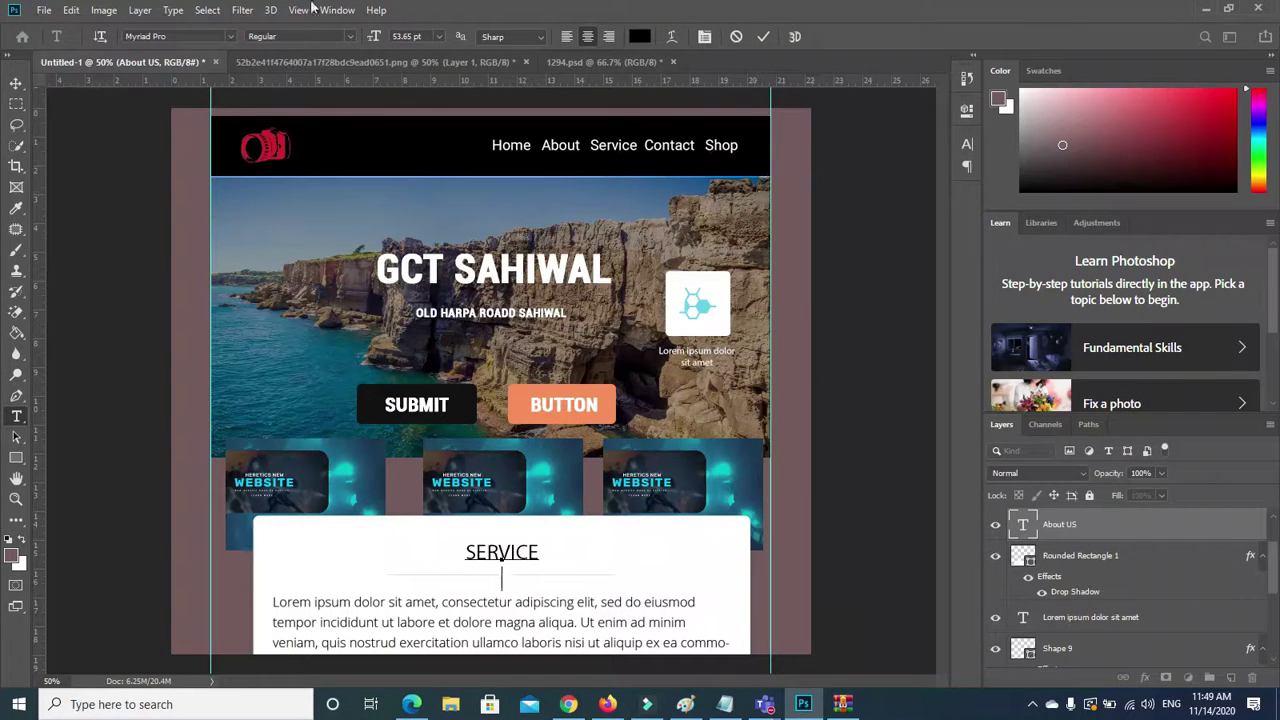
key("Return")
left_click(510, 619)
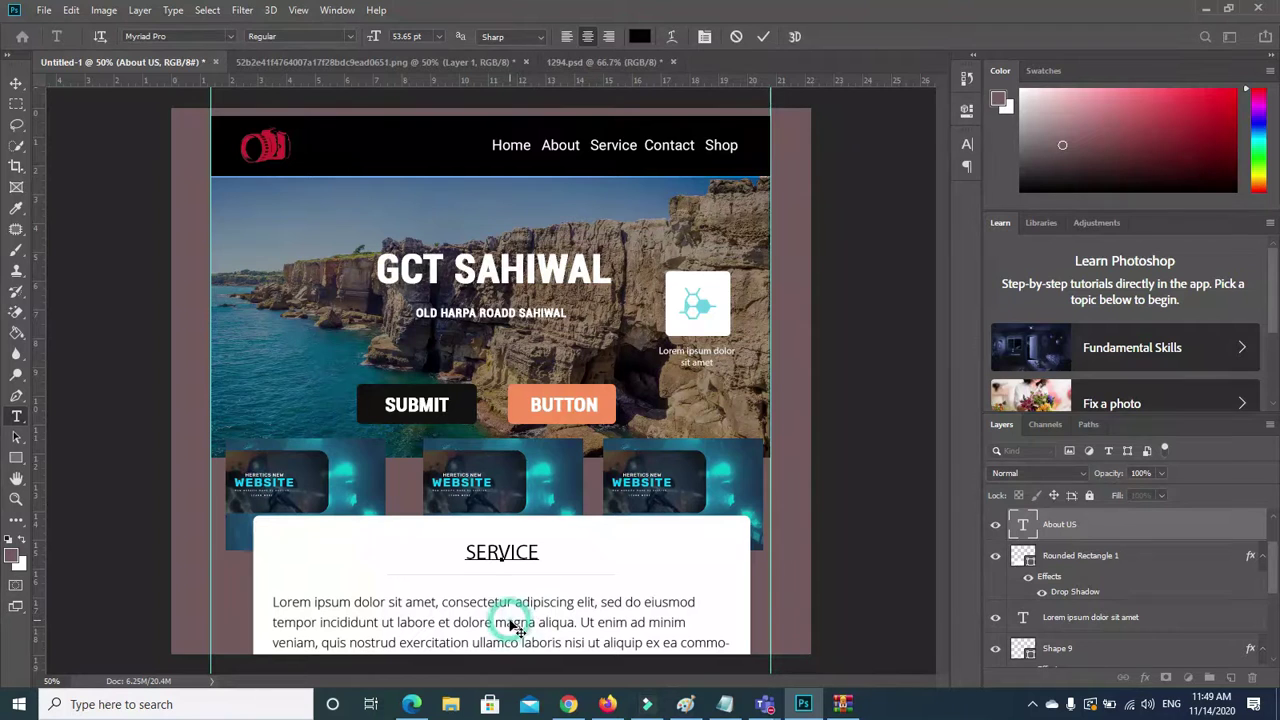
left_click(526, 622)
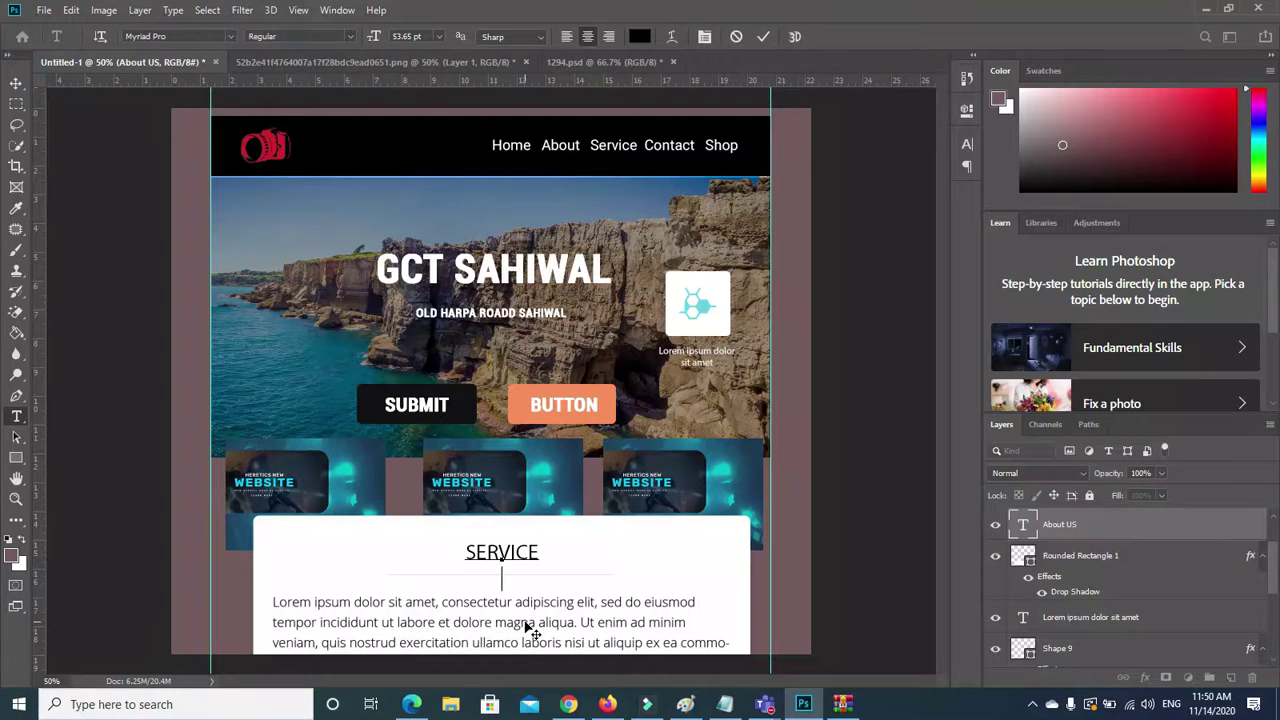
left_click(411, 630)
left_click(411, 630)
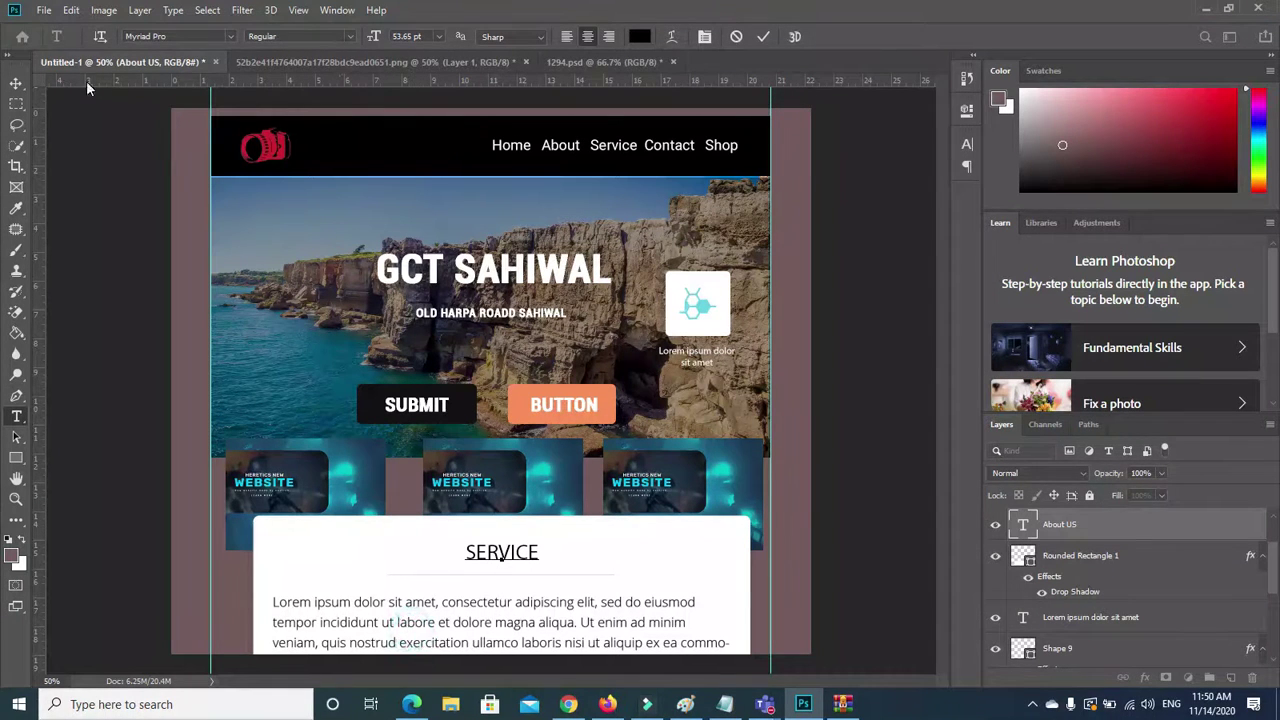
left_click(16, 83)
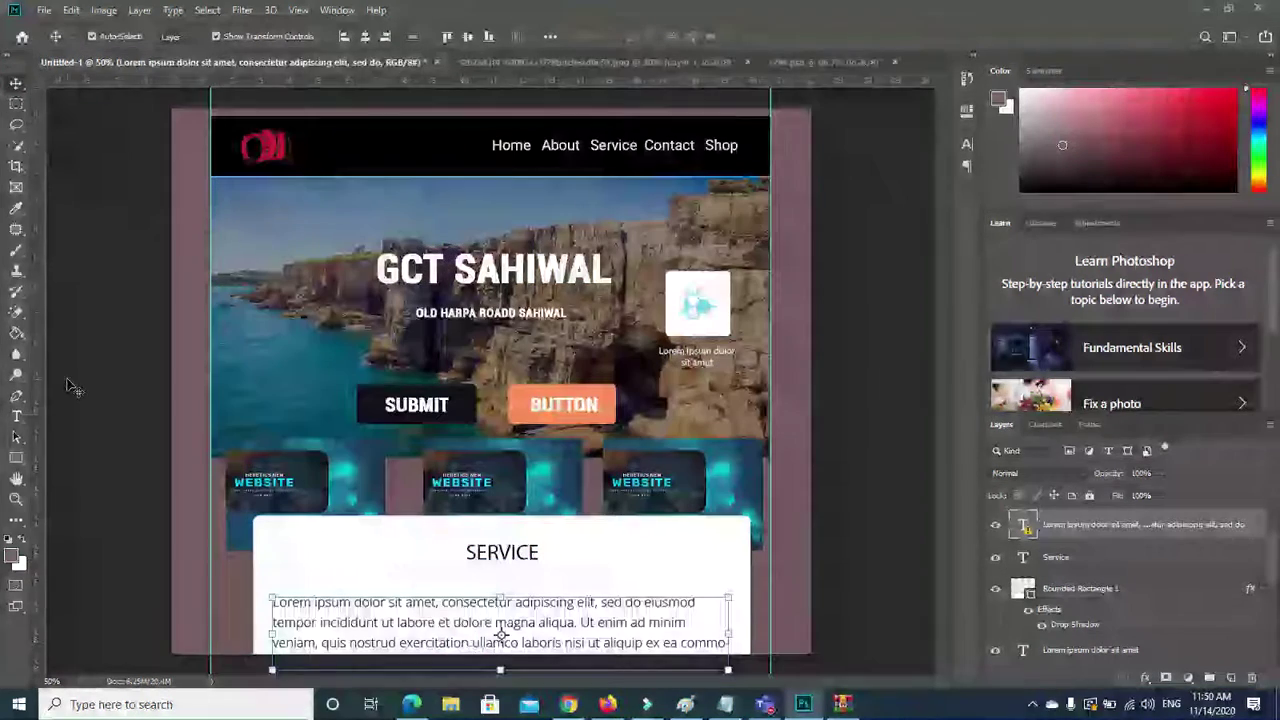
Substitute the missing OpenSans Light font in the card's lorem ipsum paragraph and select its full text, leaving the wording as it is.
left_click(16, 416)
left_click(427, 625)
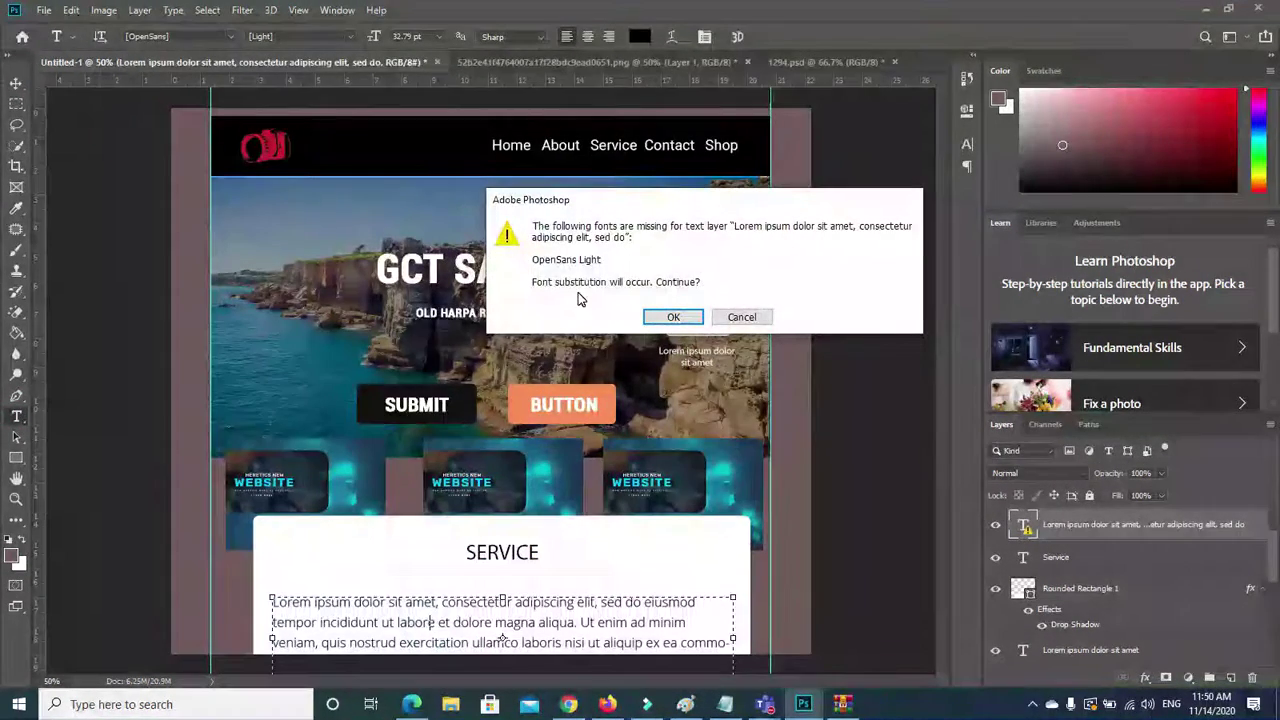
left_click(668, 317)
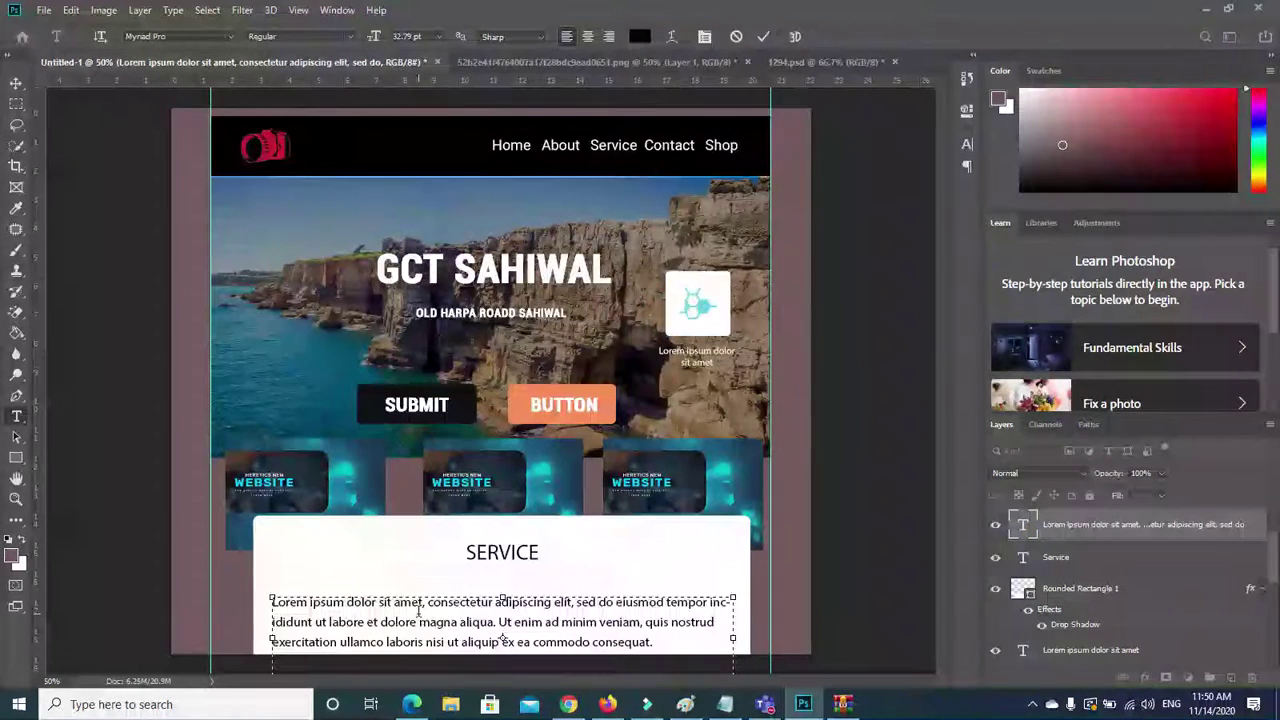
left_click_drag(674, 651, 272, 607)
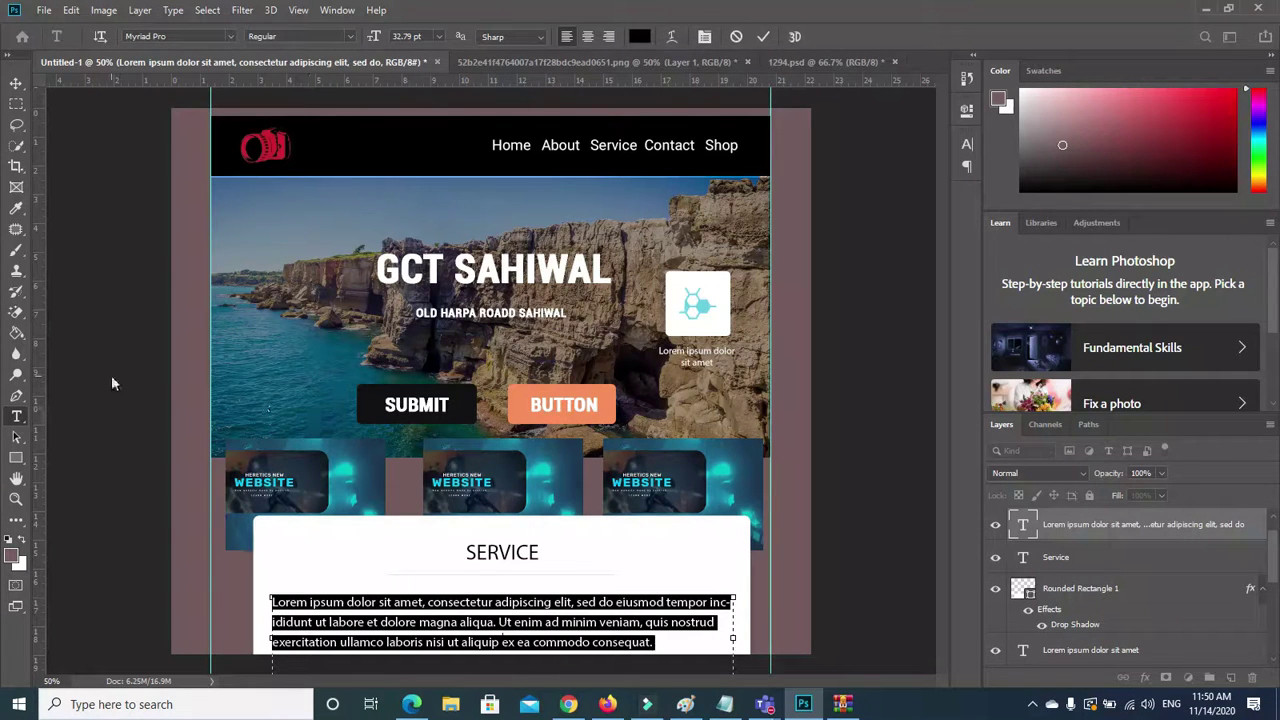
left_click(106, 400)
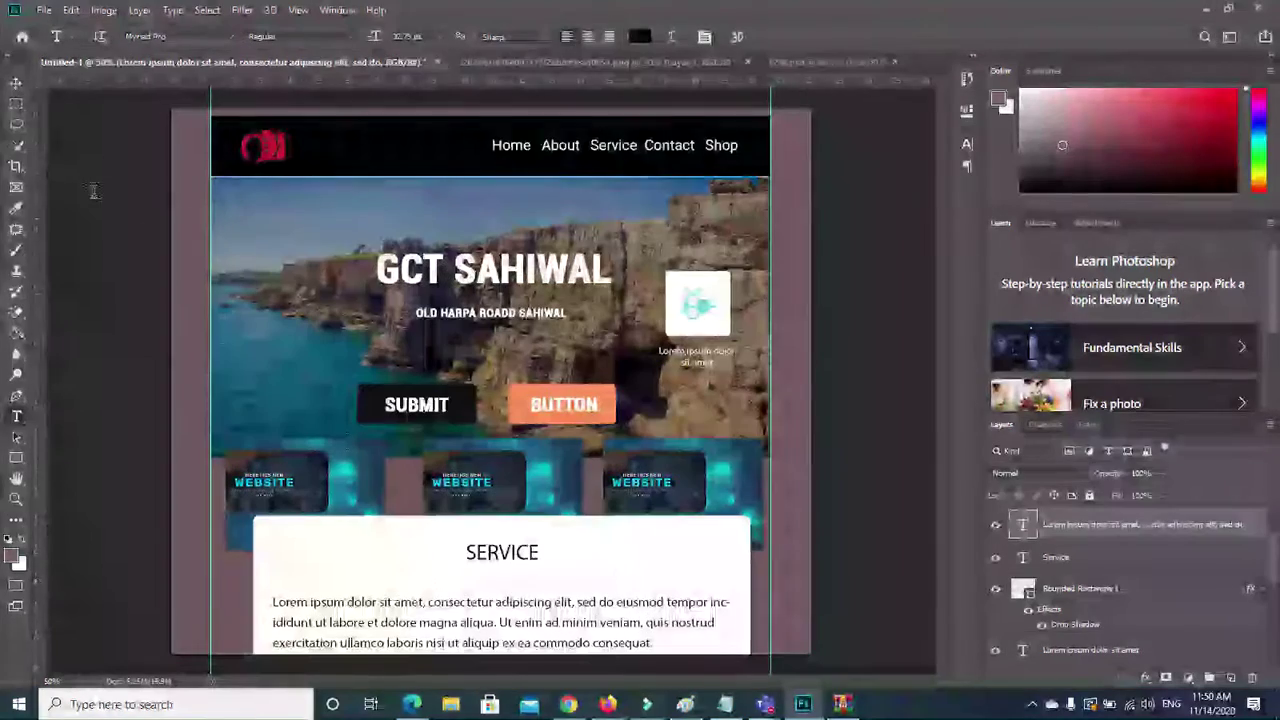
left_click(16, 82)
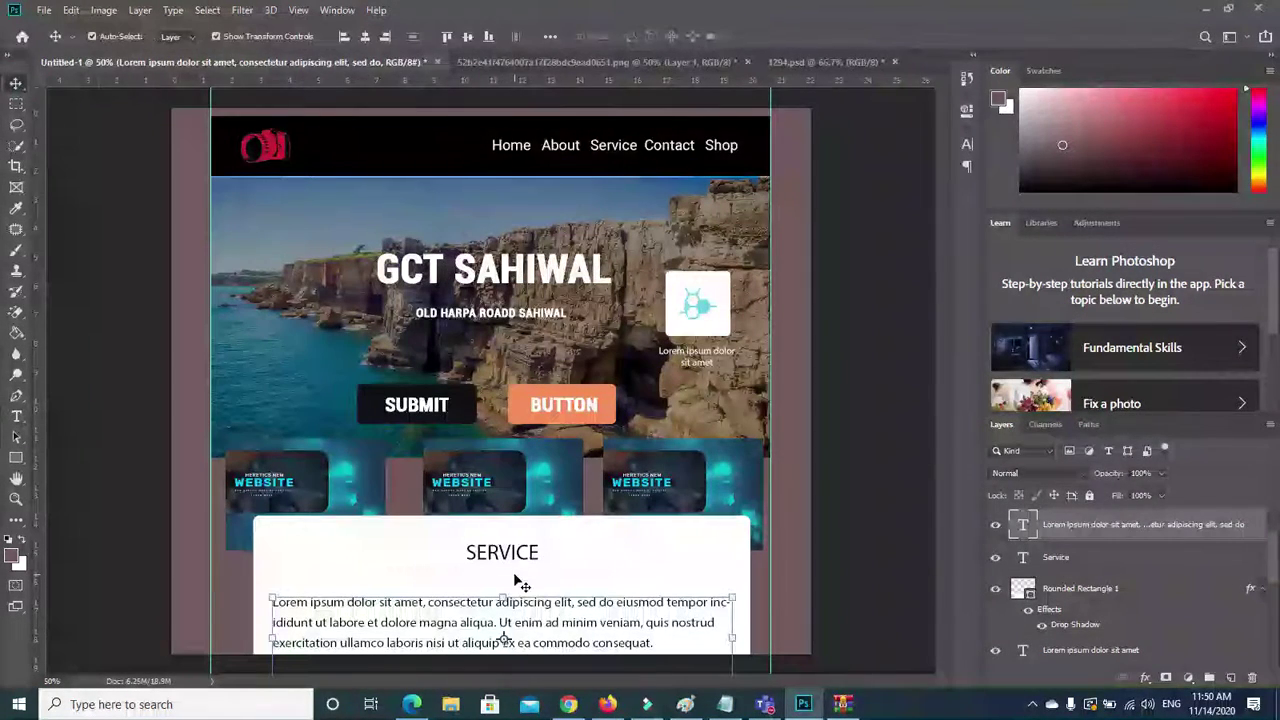
Try to recolour the thin divider line below the SERVICE heading by setting the text colour to dark red a71515.
left_click(515, 580)
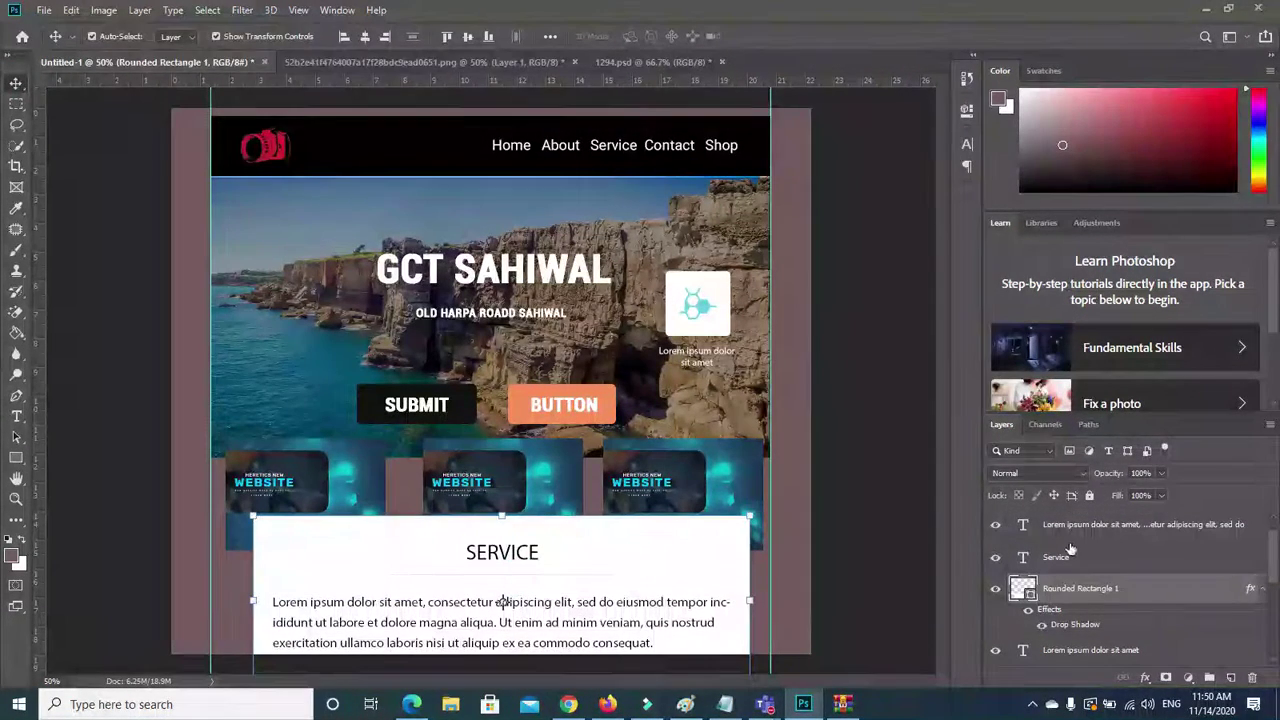
key("ctrl+v")
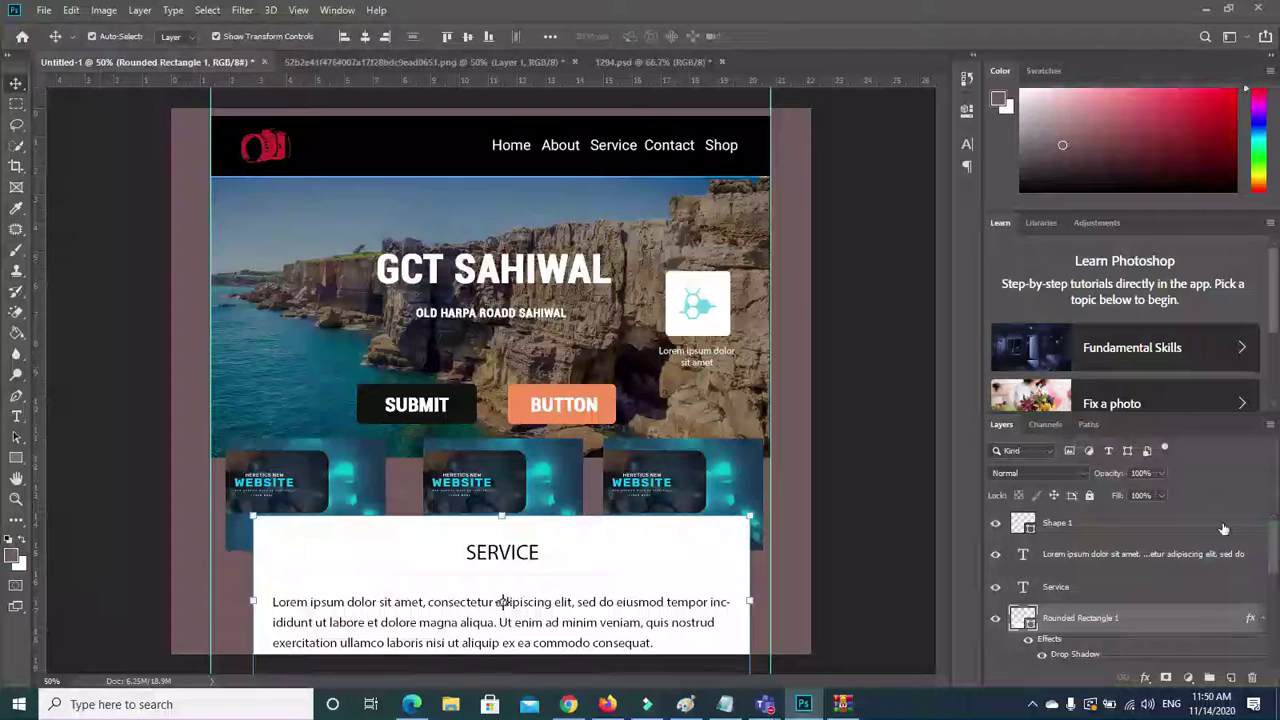
left_click(1048, 525)
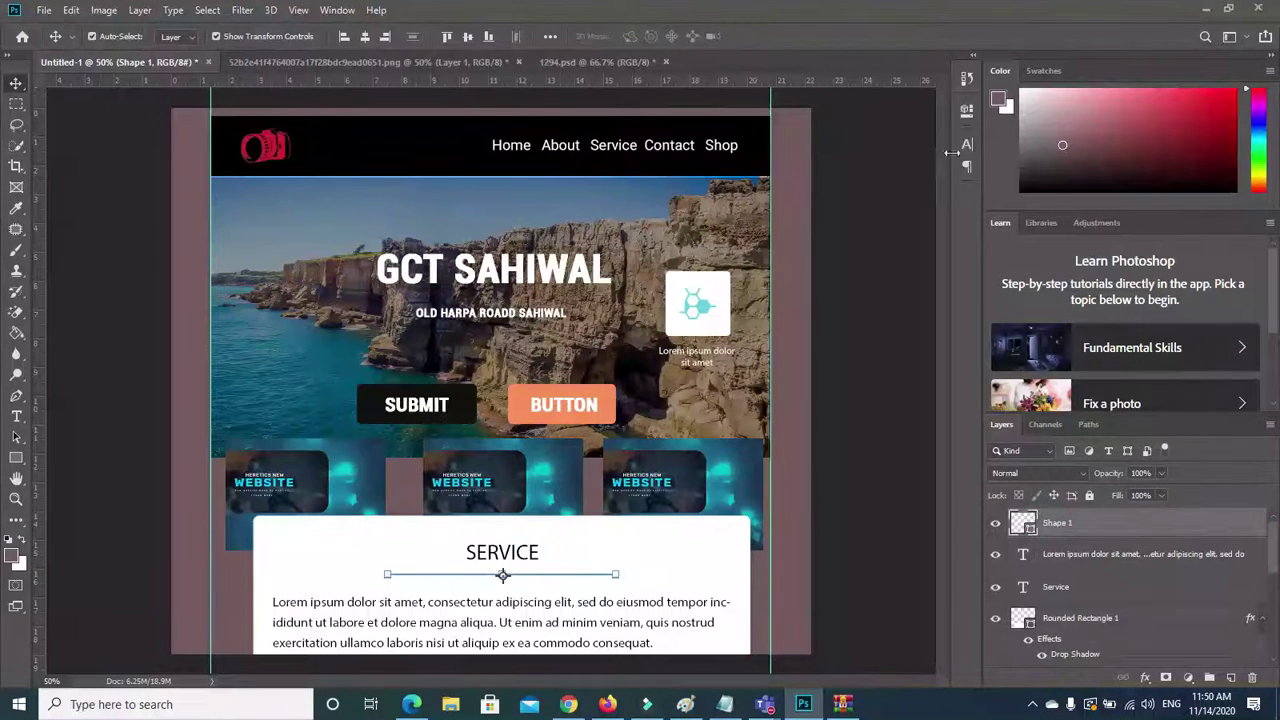
left_click(966, 144)
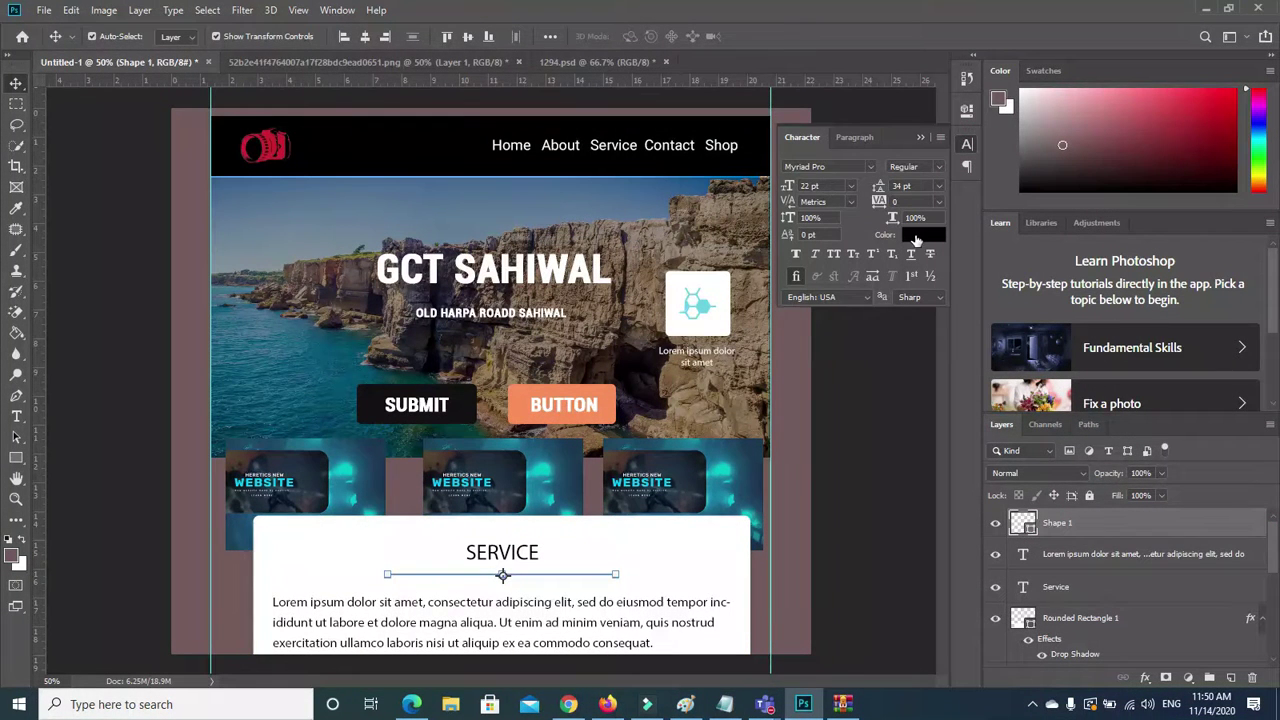
left_click(916, 236)
left_click(1046, 325)
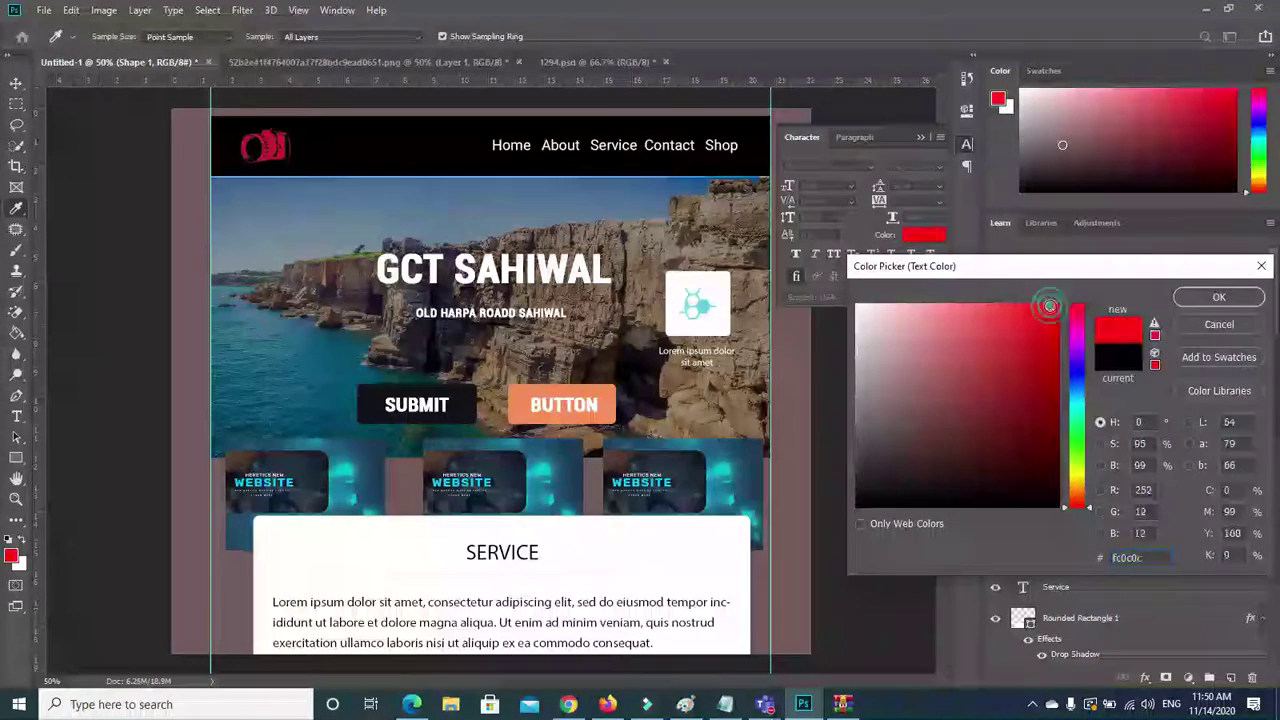
left_click(1035, 375)
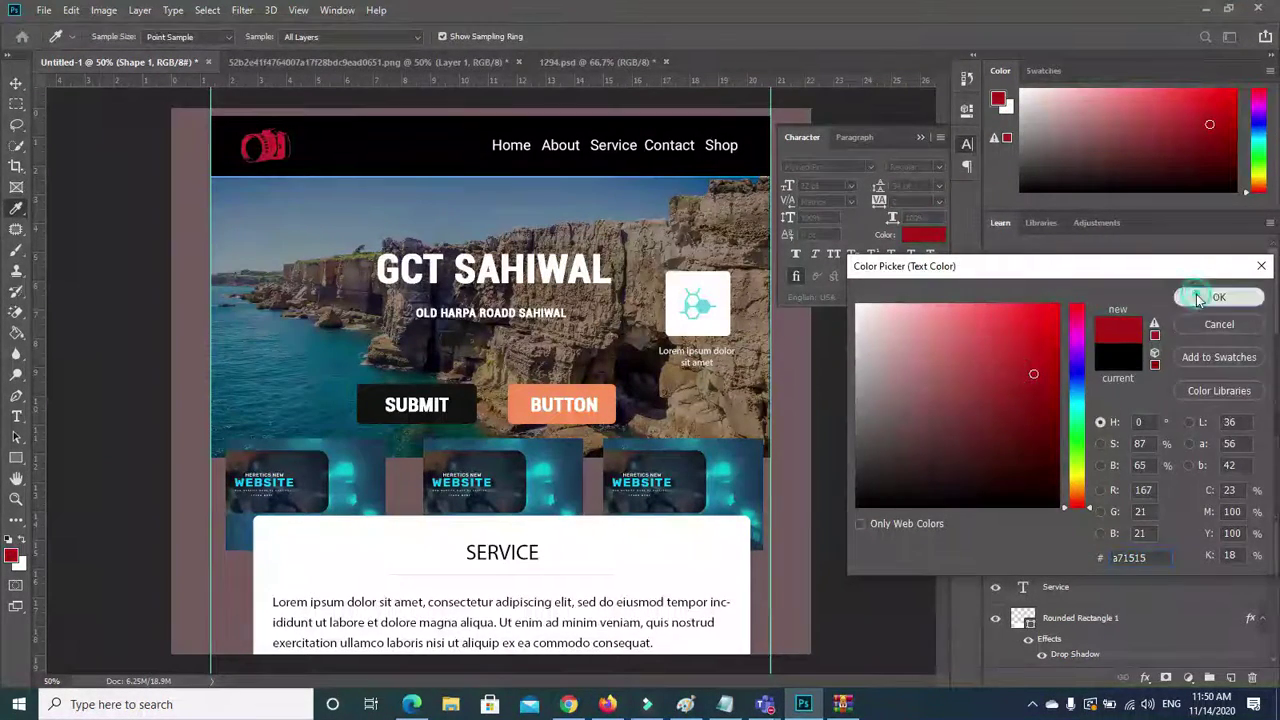
left_click(1215, 297)
left_click(886, 420)
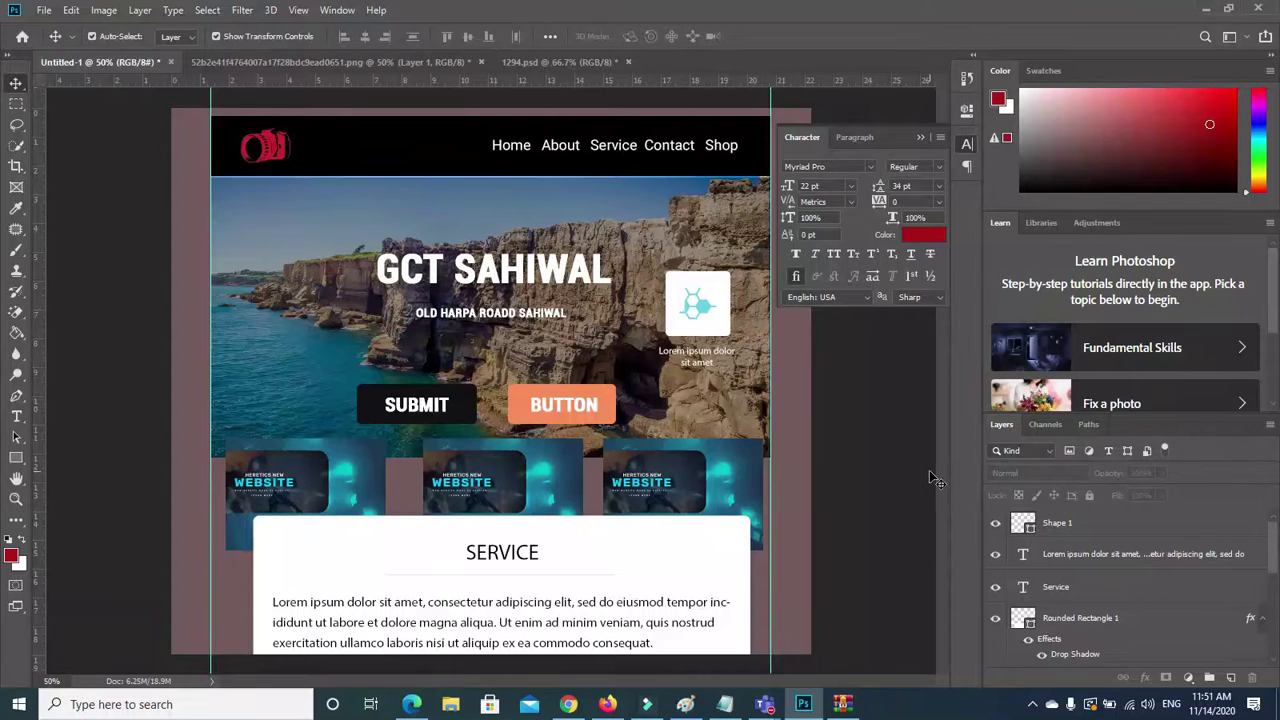
left_click(966, 108)
left_click(966, 143)
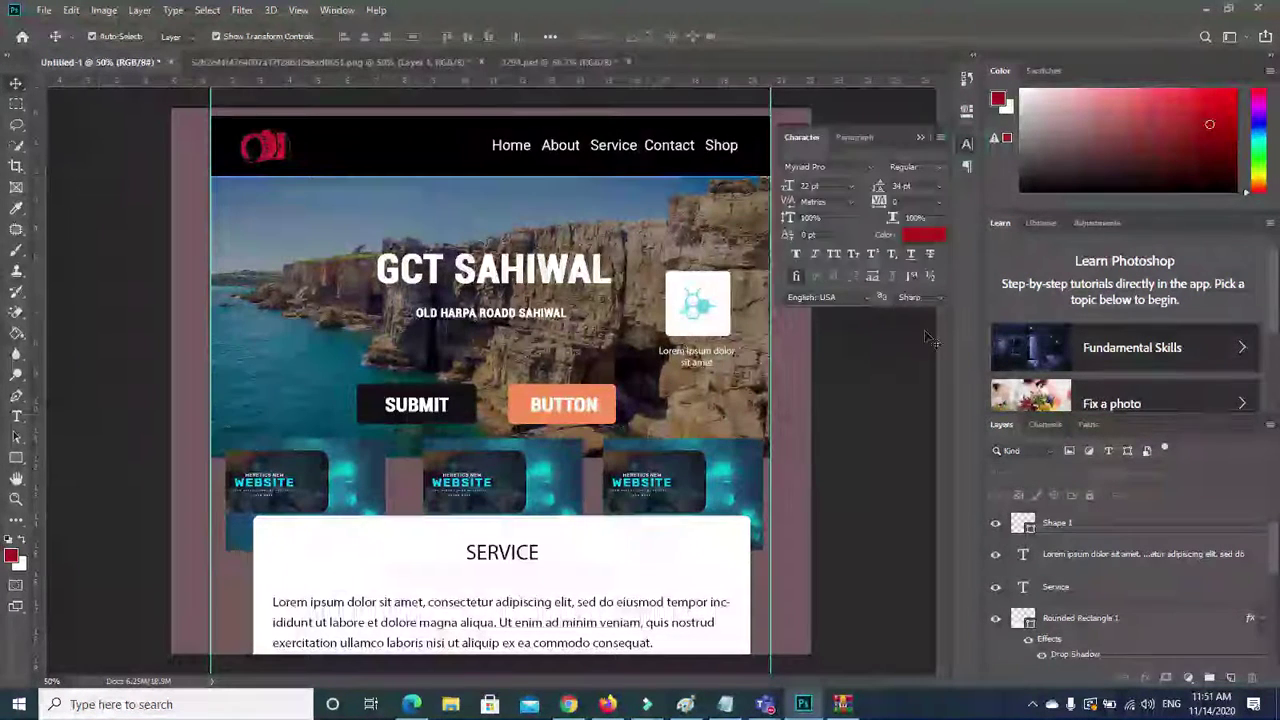
Thicken the divider line below the SERVICE heading to about 533% of its height.
left_click(1056, 522)
key("ctrl+t")
left_click_drag(502, 573, 503, 574)
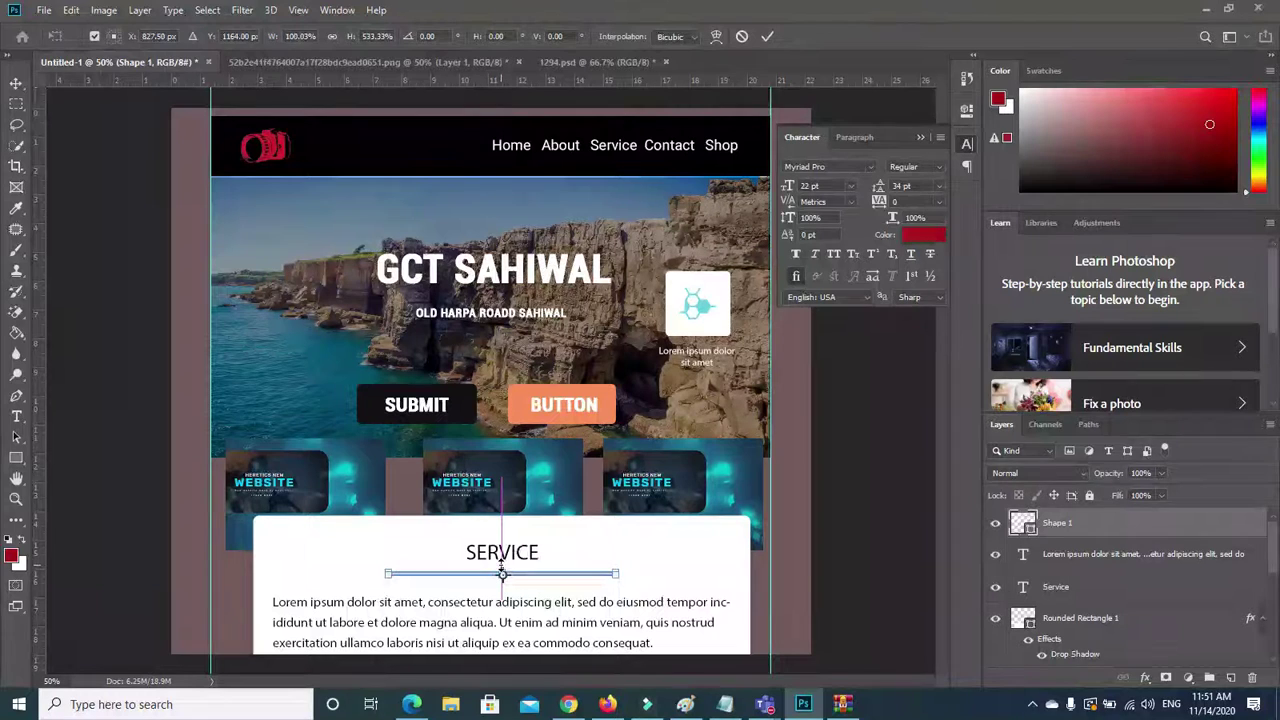
key("Return")
left_click(814, 466)
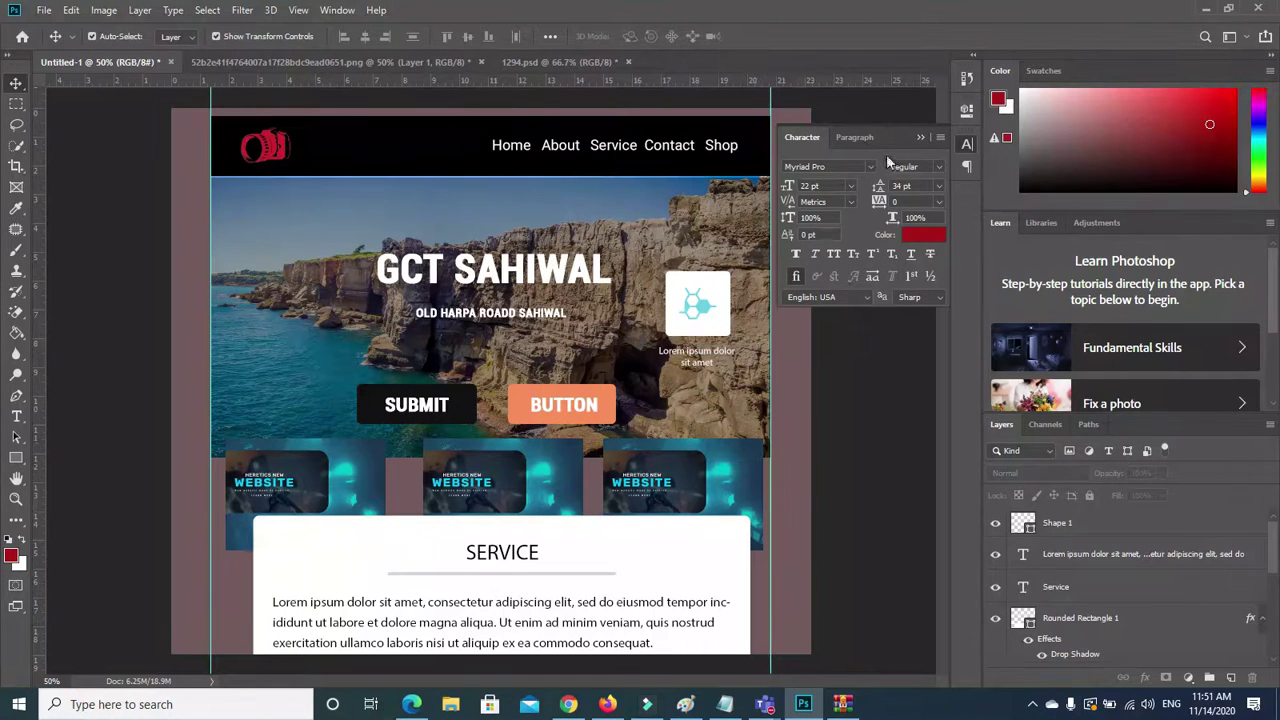
left_click(920, 138)
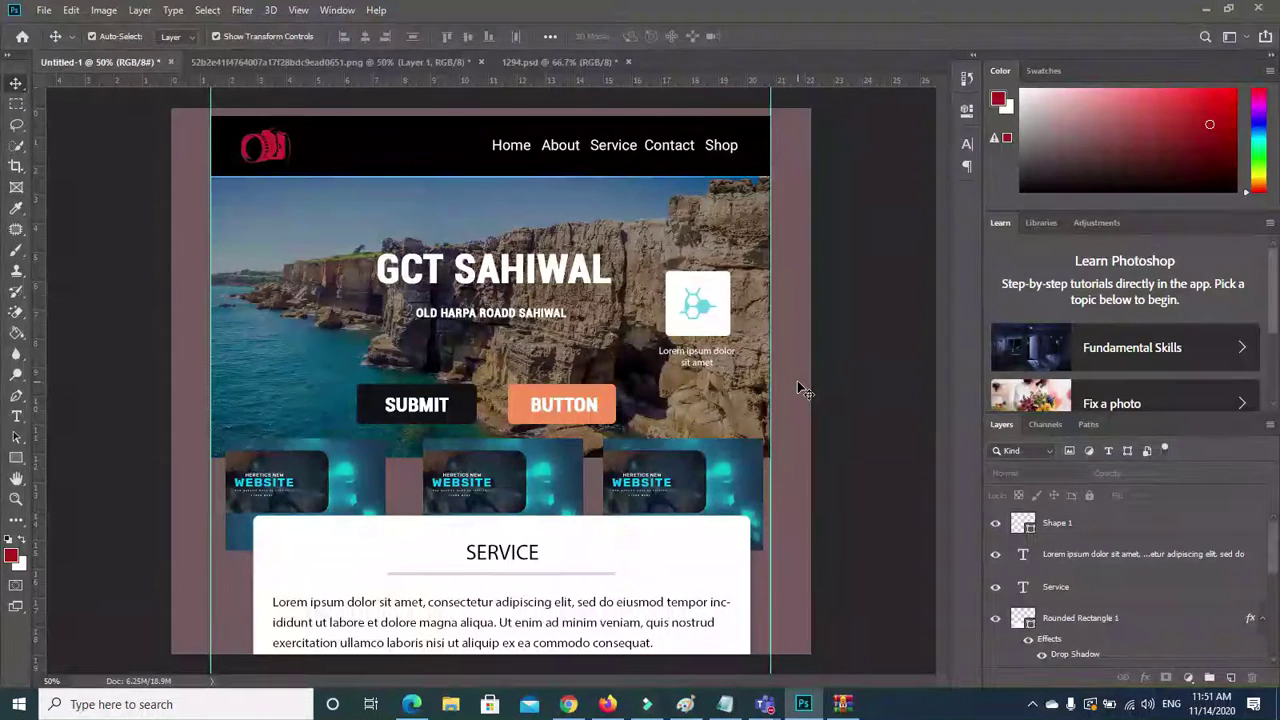
Extend the canvas downward by anchoring it at the top centre and setting its height to 4000.972 inches.
left_click(104, 11)
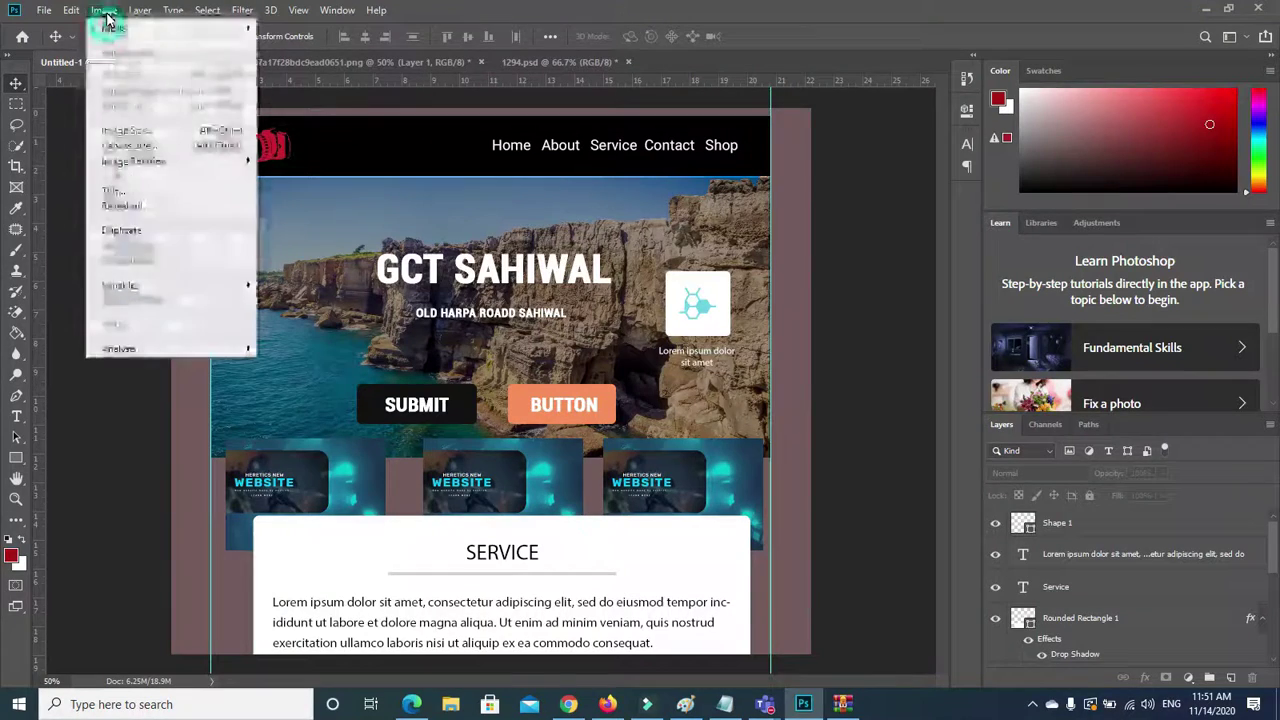
left_click(129, 147)
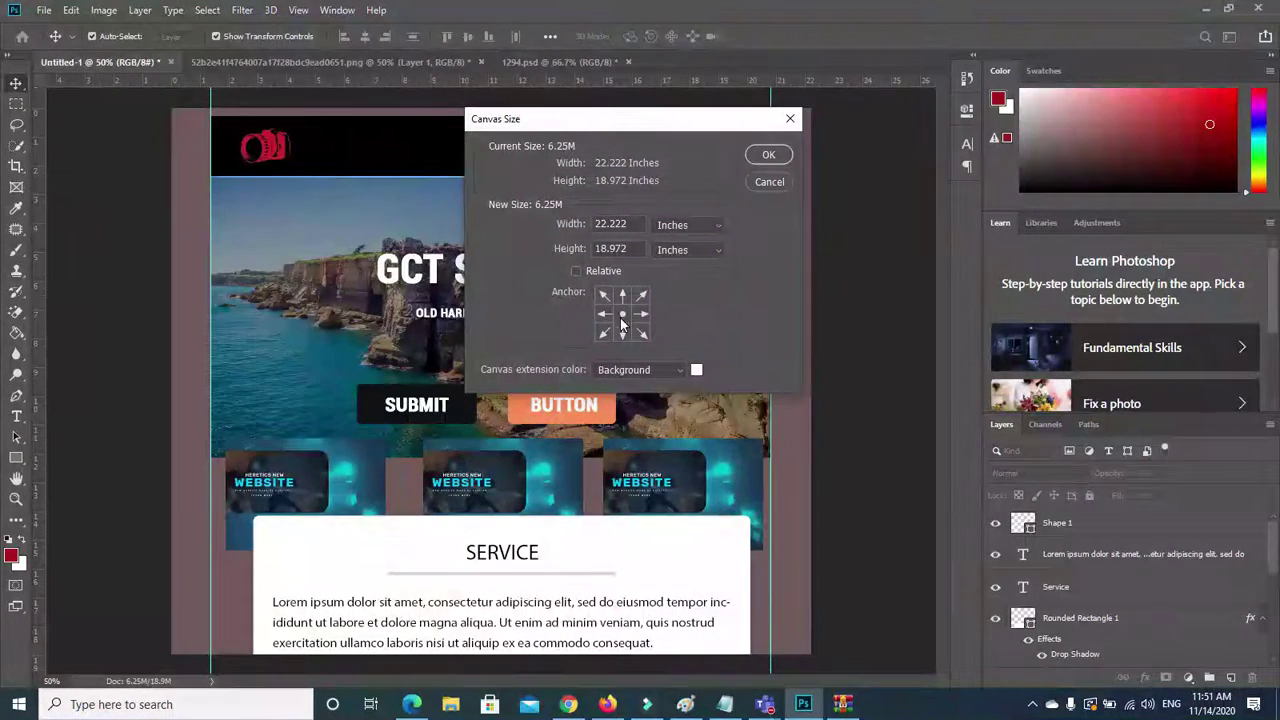
left_click(621, 333)
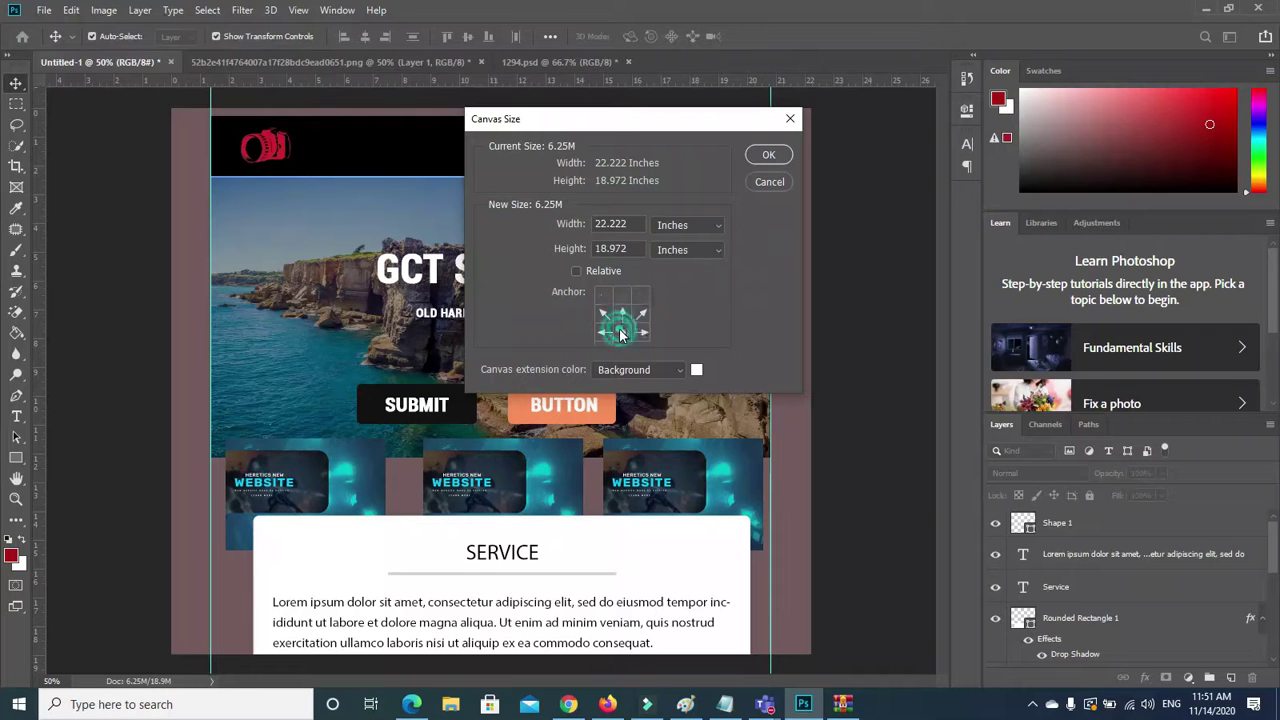
left_click(577, 271)
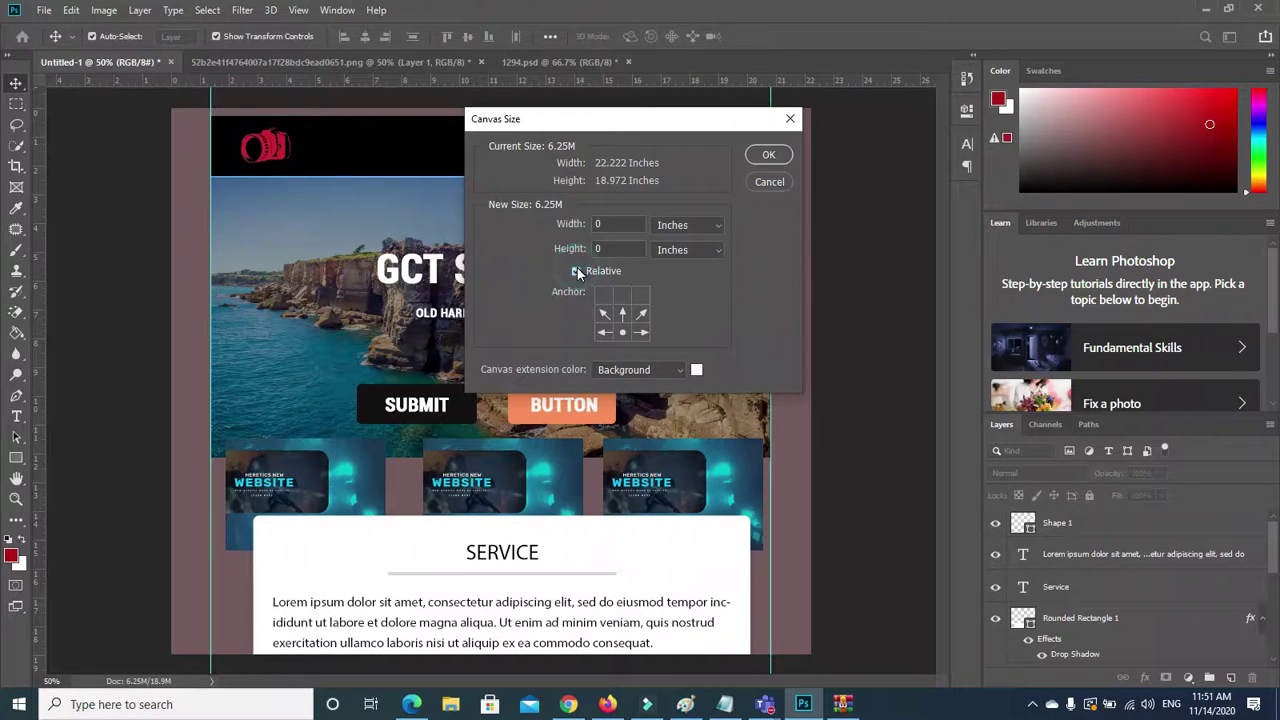
left_click(575, 268)
left_click(621, 297)
left_click(608, 248)
key("BackSpace")
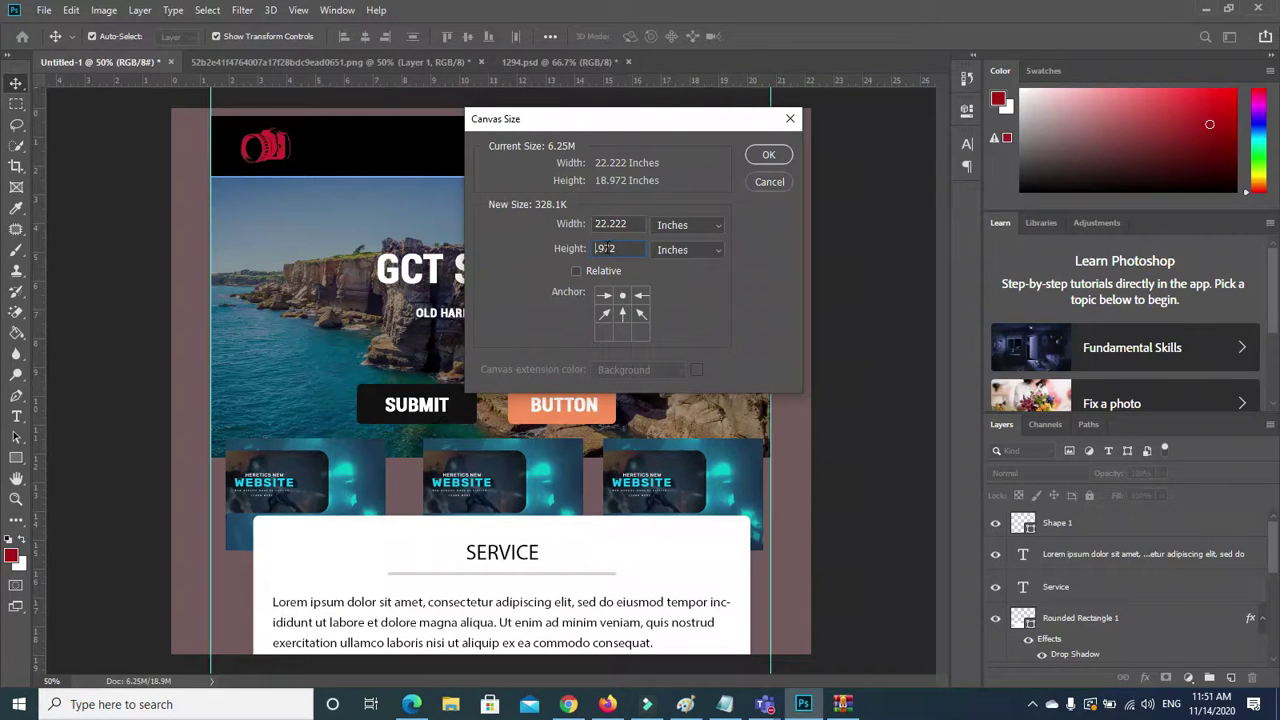
key("BackSpace")
type("400")
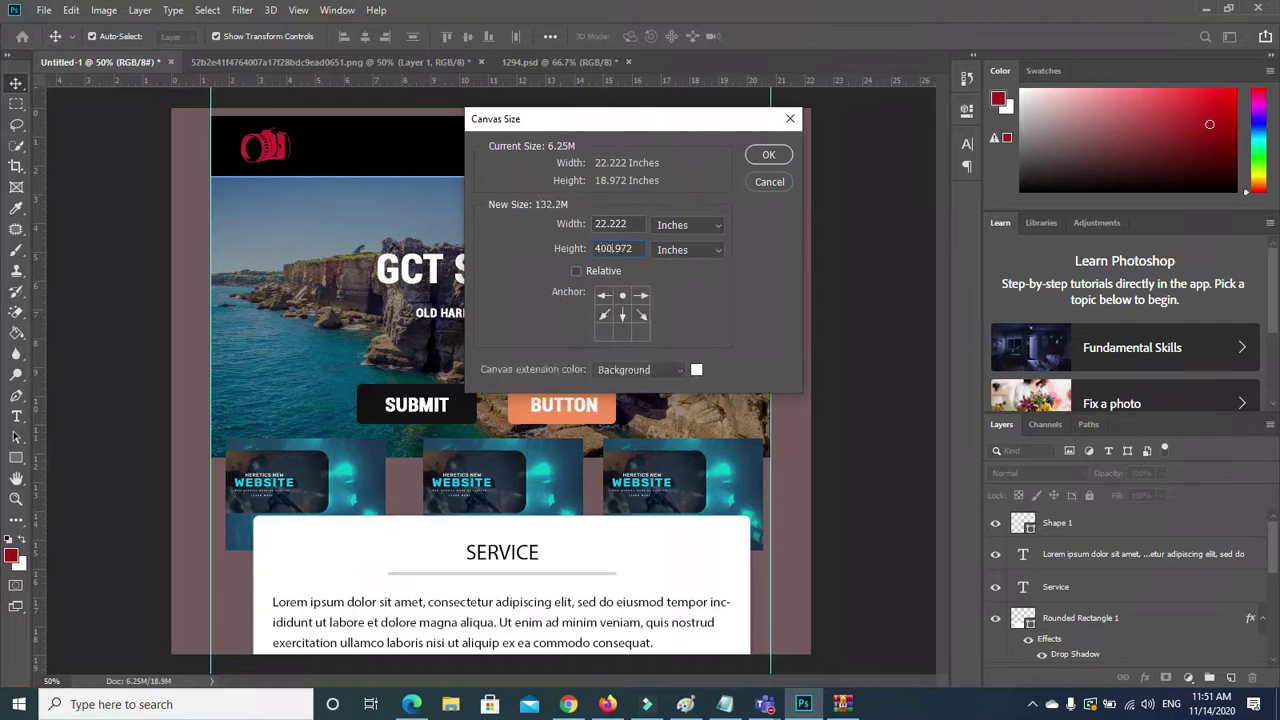
type("0")
left_click(768, 156)
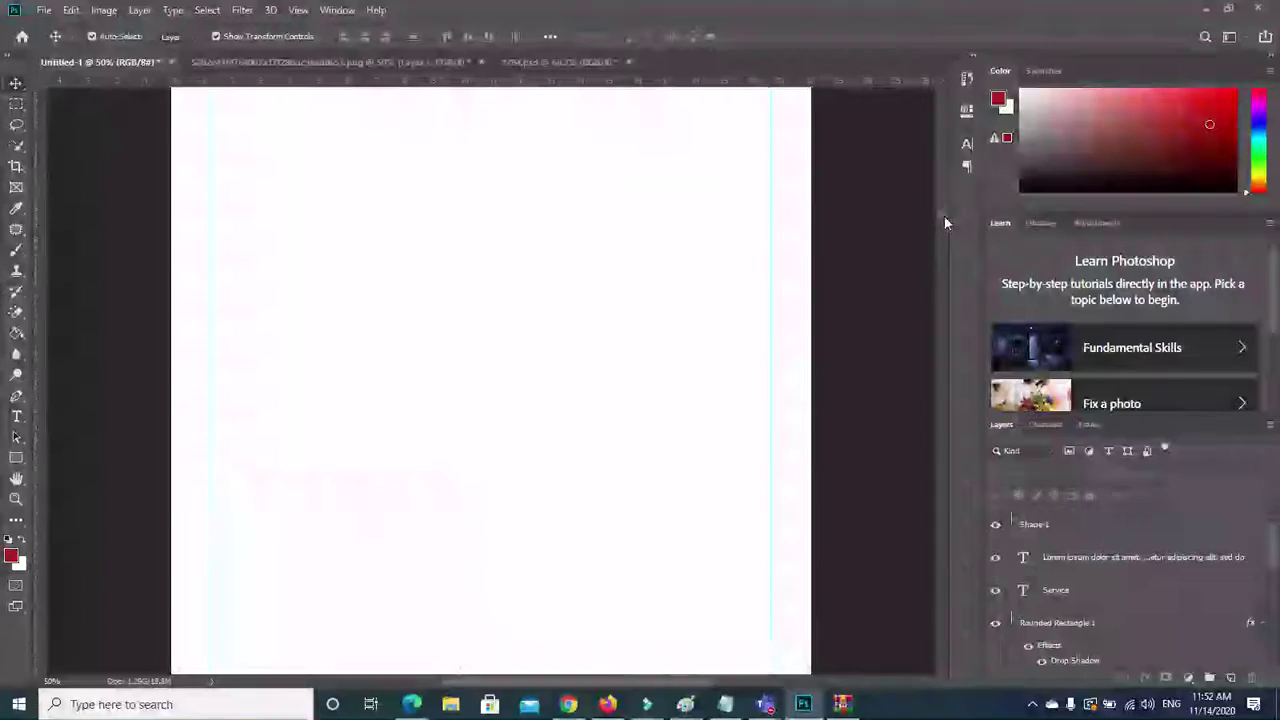
Zoom out to 2% to examine the overall length of the extended canvas.
left_click_drag(945, 95, 936, 233)
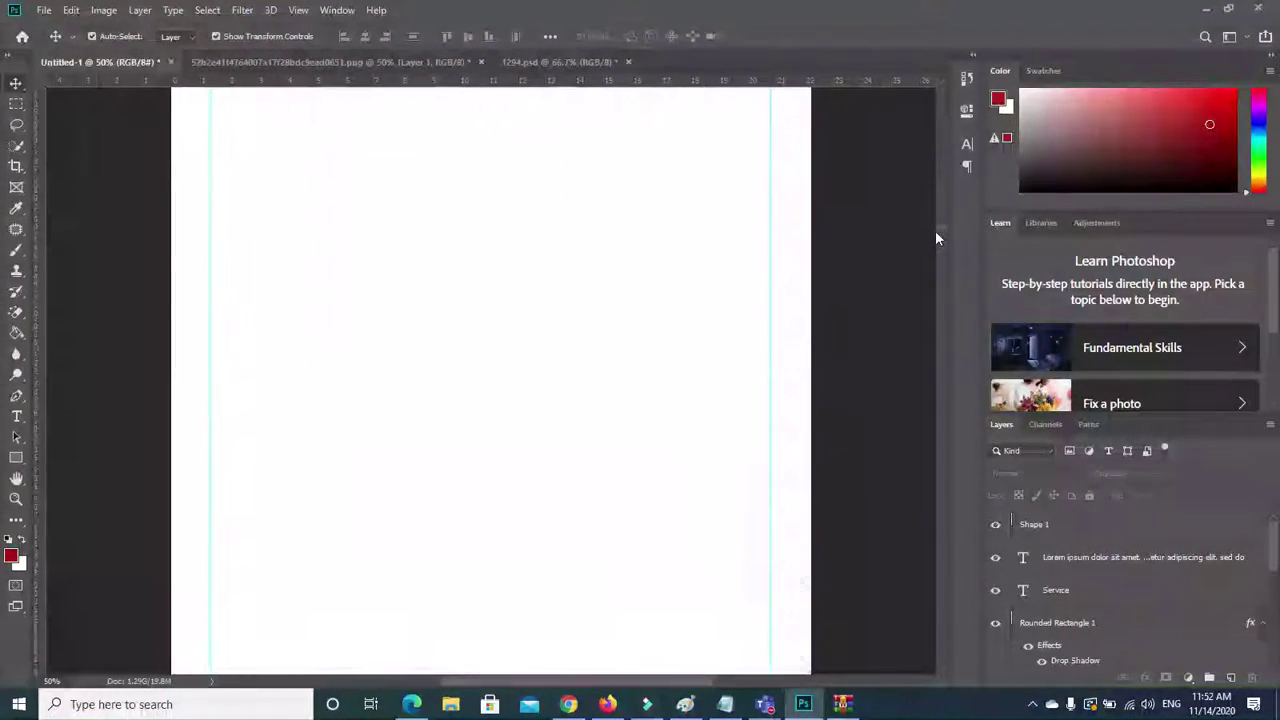
key("ctrl+minus")
key("ctrl+minus")
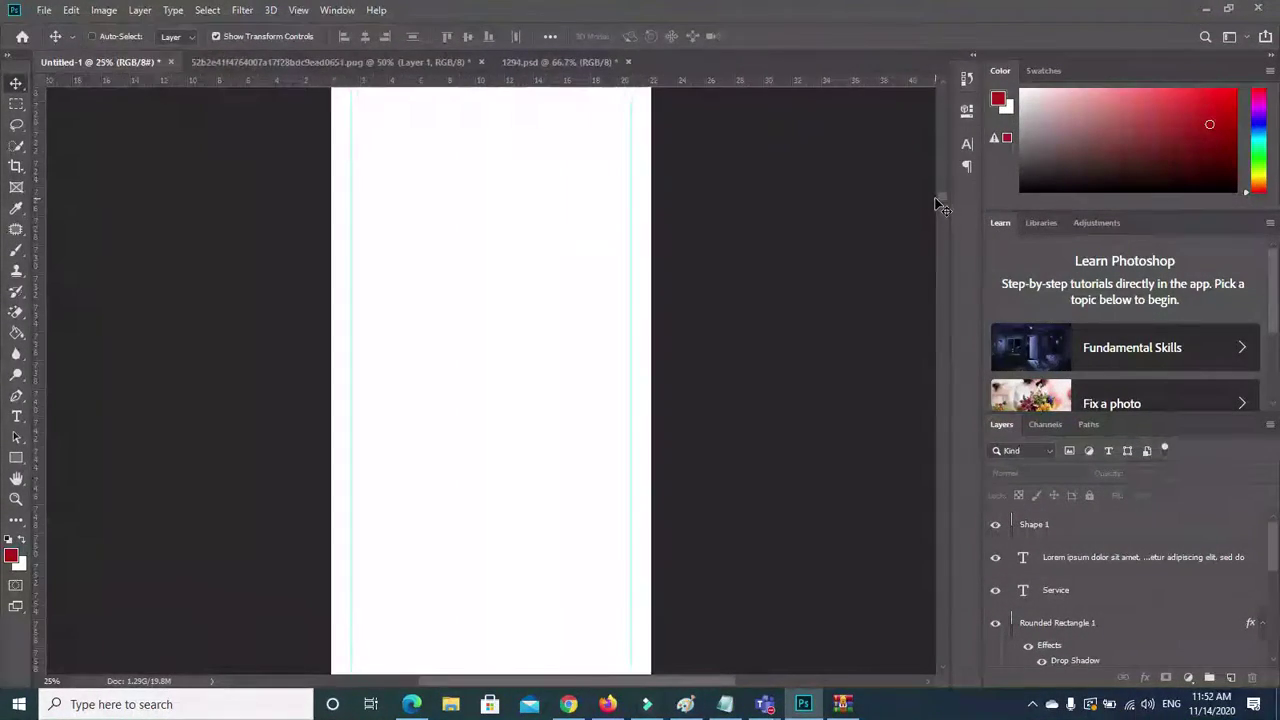
key("ctrl+minus")
key("ctrl+minus")
key("ctrl+minus")
key("ctrl+minus")
key("ctrl+minus")
key("ctrl+minus")
key("ctrl+minus")
key("ctrl+minus")
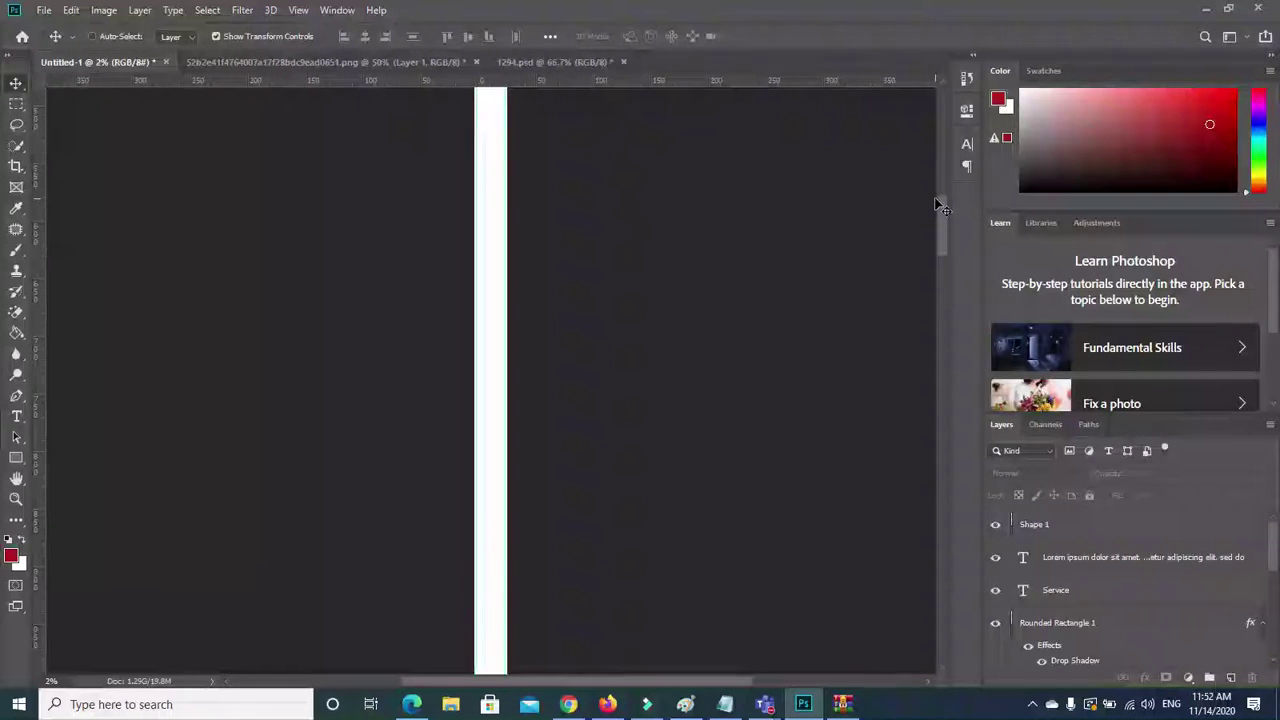
Revert the design to the Free Transform history state before the canvas extension and return to the SERVICE card at 66.7% zoom.
key("ctrl+plus")
key("ctrl+plus")
key("ctrl+plus")
key("ctrl+plus")
key("ctrl+plus")
key("ctrl+plus")
key("ctrl+plus")
key("ctrl+plus")
key("ctrl+plus")
key("ctrl+plus")
key("ctrl+plus")
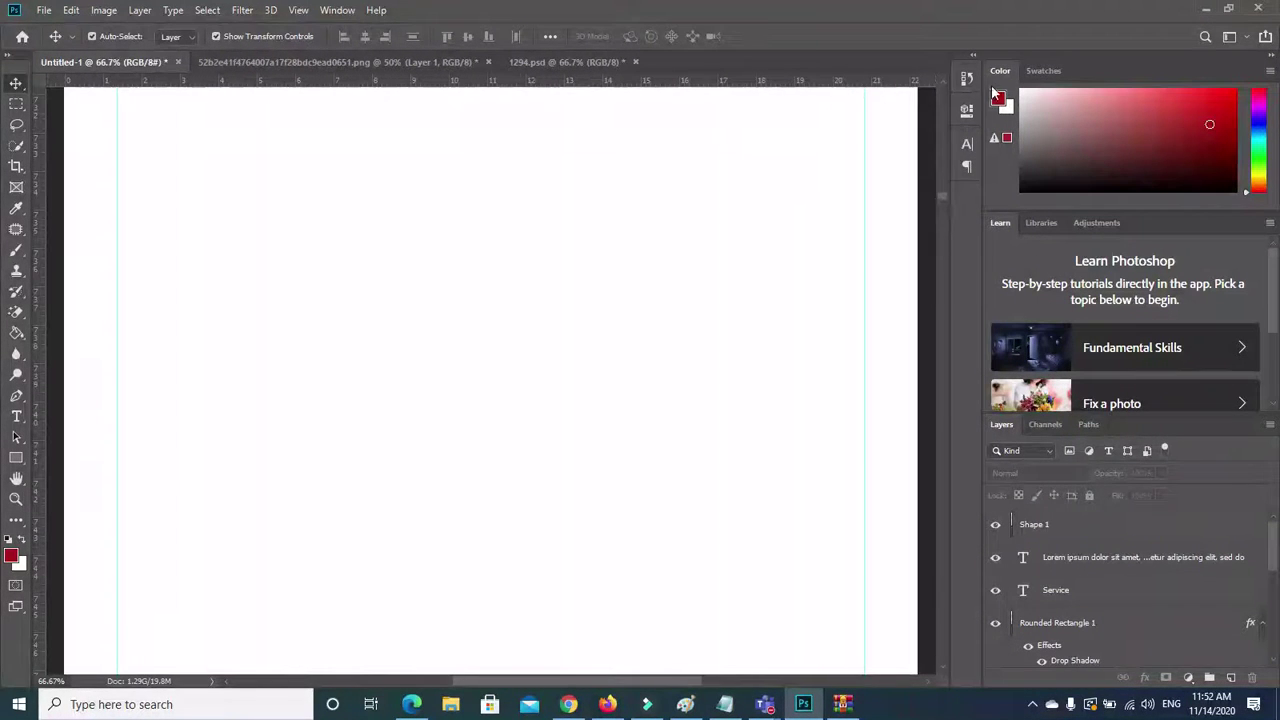
left_click(973, 79)
left_click(886, 123)
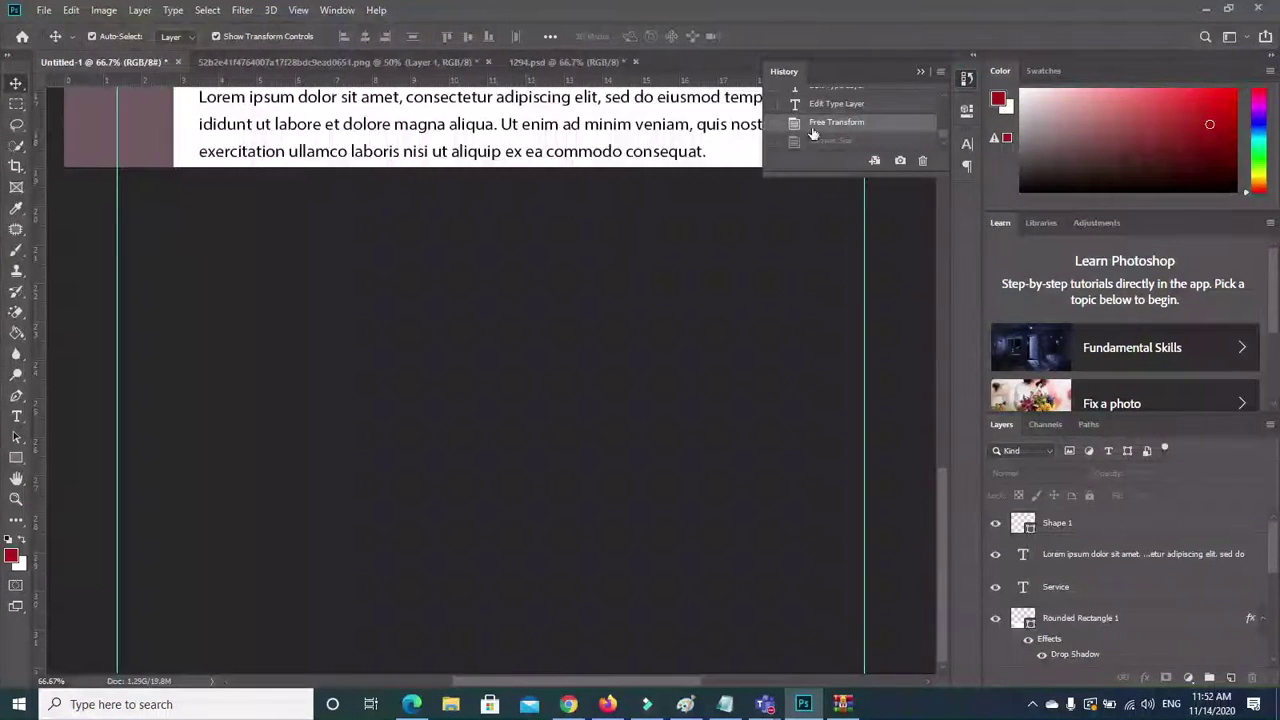
left_click_drag(941, 485, 942, 433)
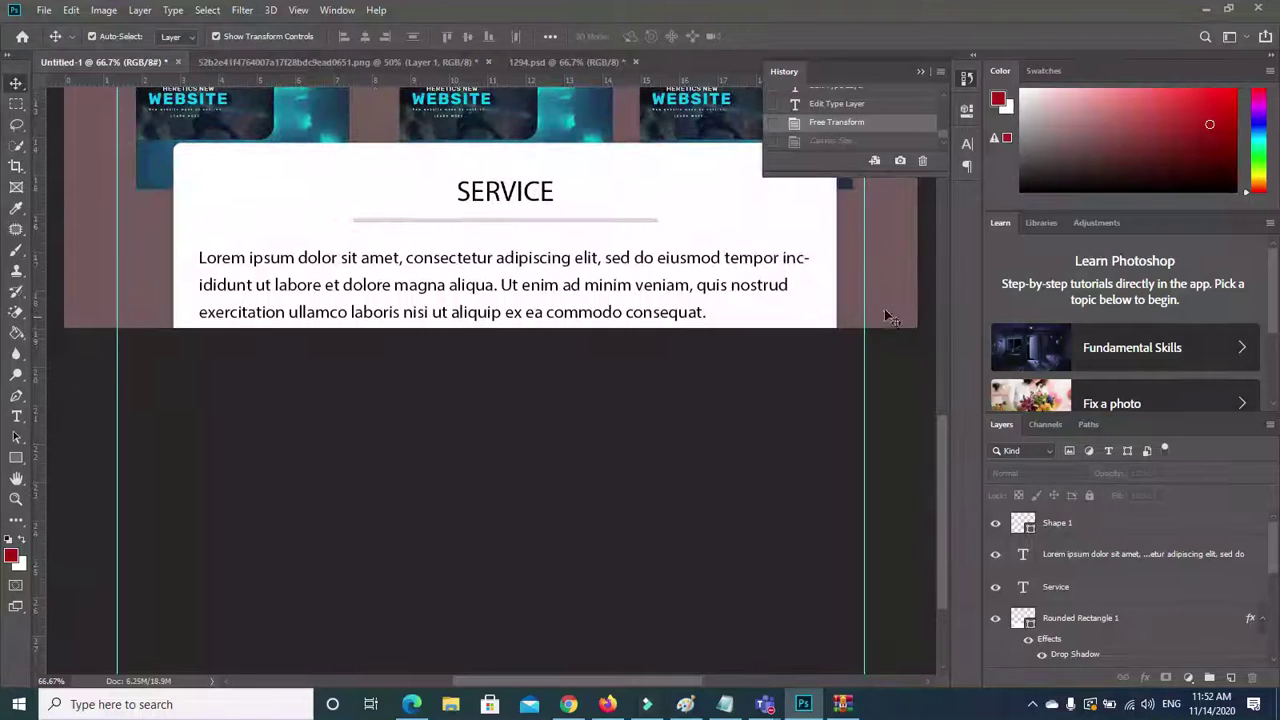
left_click(921, 71)
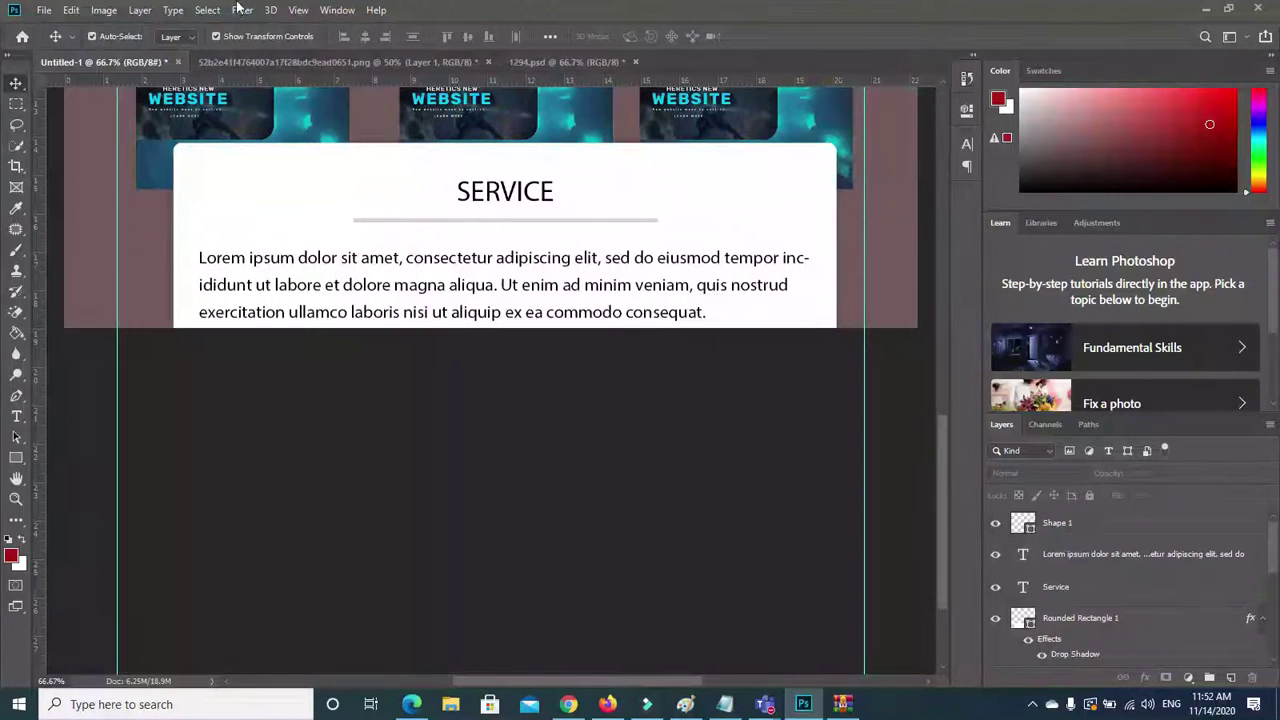
Extend the canvas downward by anchoring it at the top centre and setting its height to 1000.972 inches.
left_click(95, 16)
left_click(128, 145)
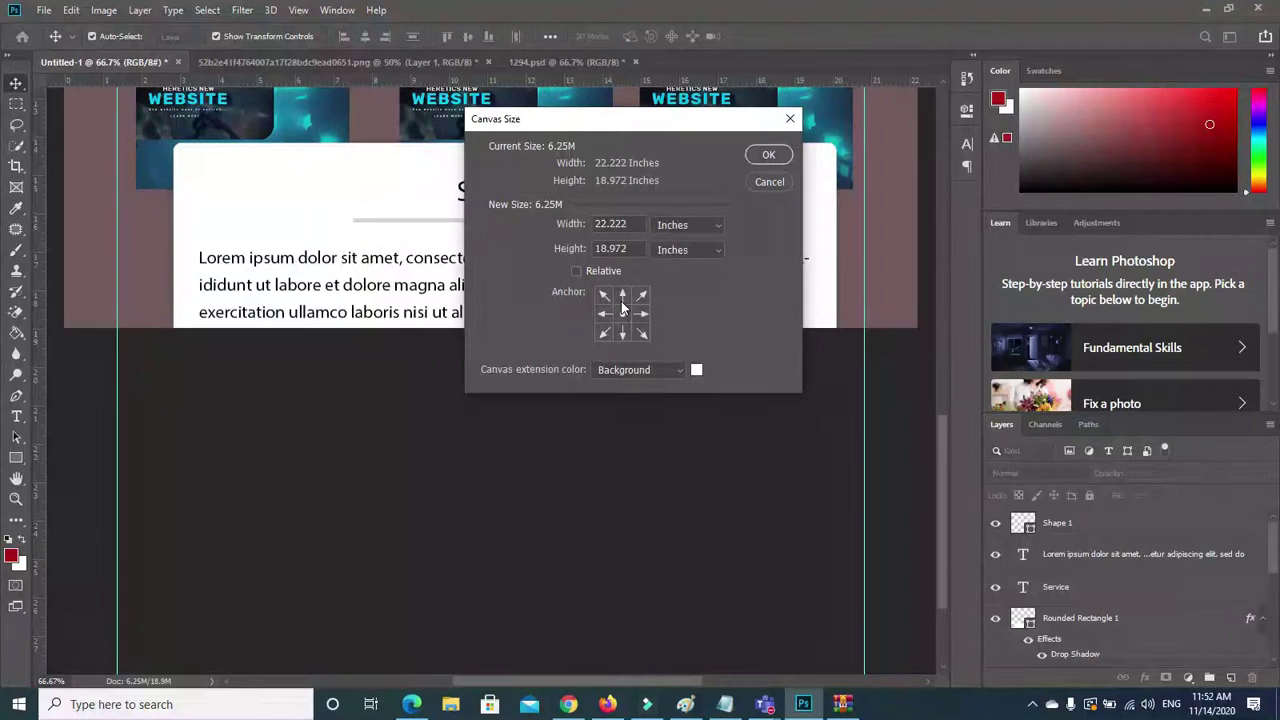
left_click(622, 334)
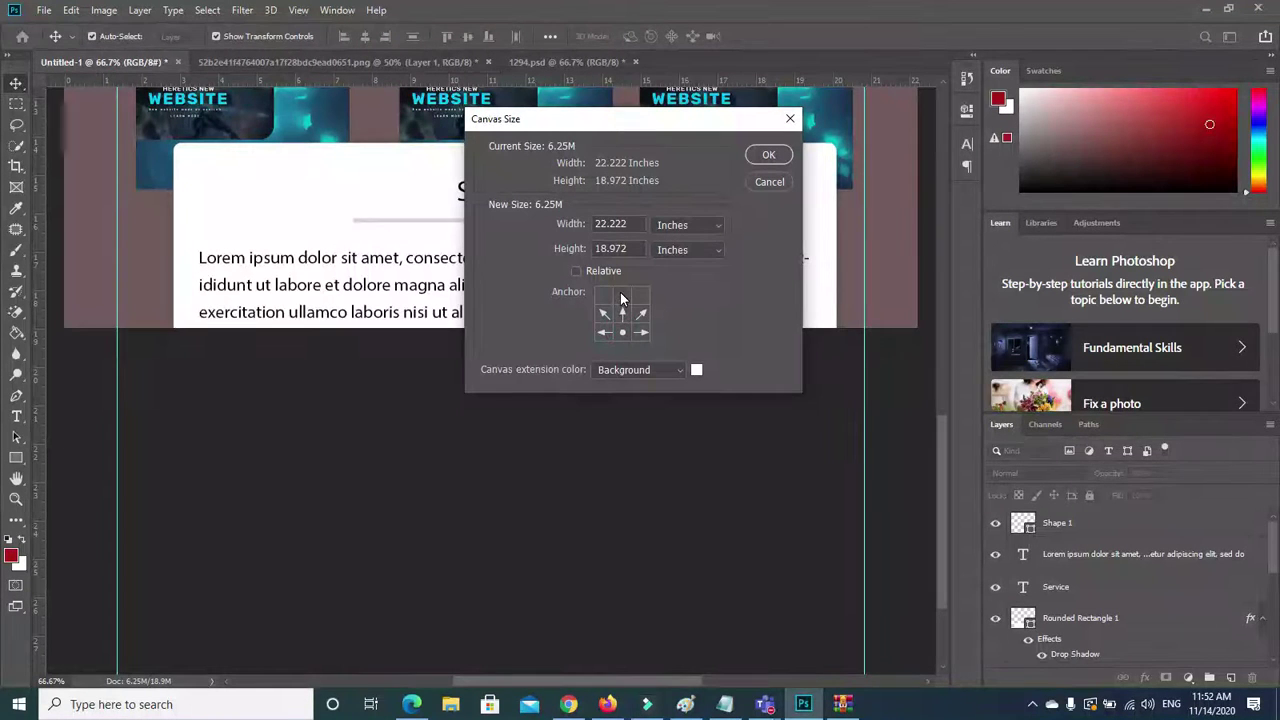
left_click(621, 315)
left_click(621, 293)
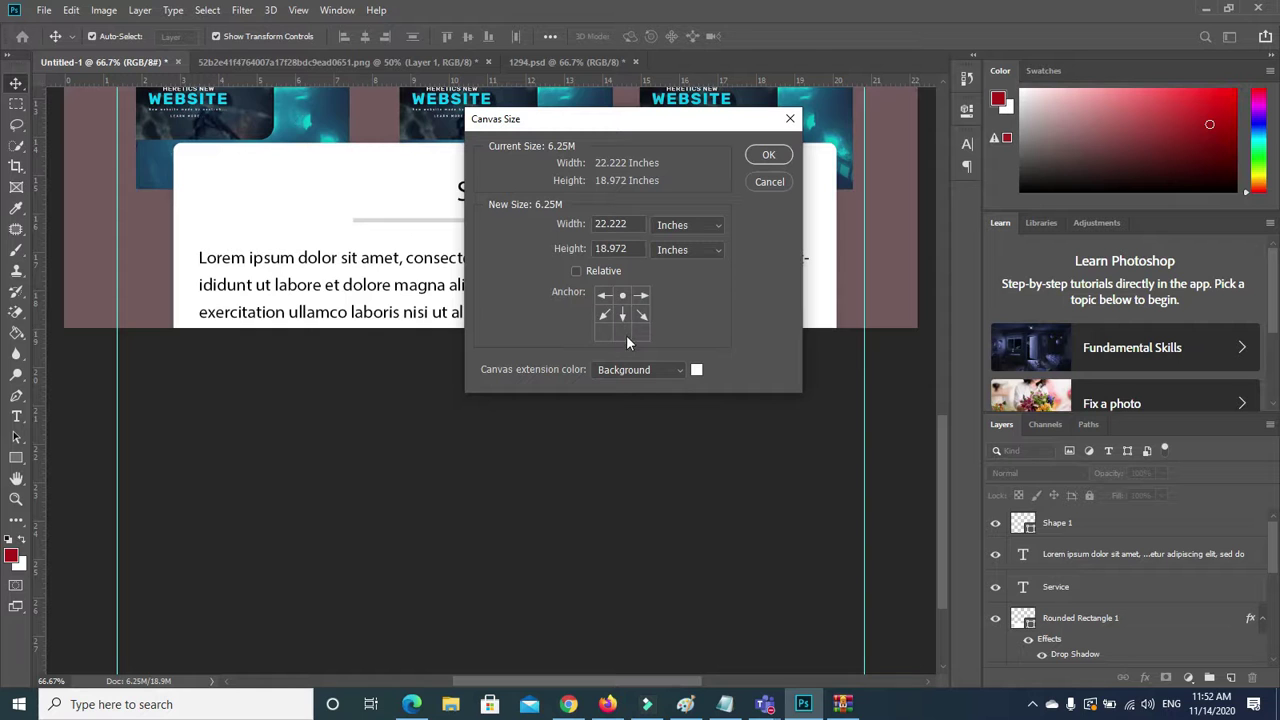
left_click(607, 243)
key("BackSpace")
type("000")
left_click(766, 155)
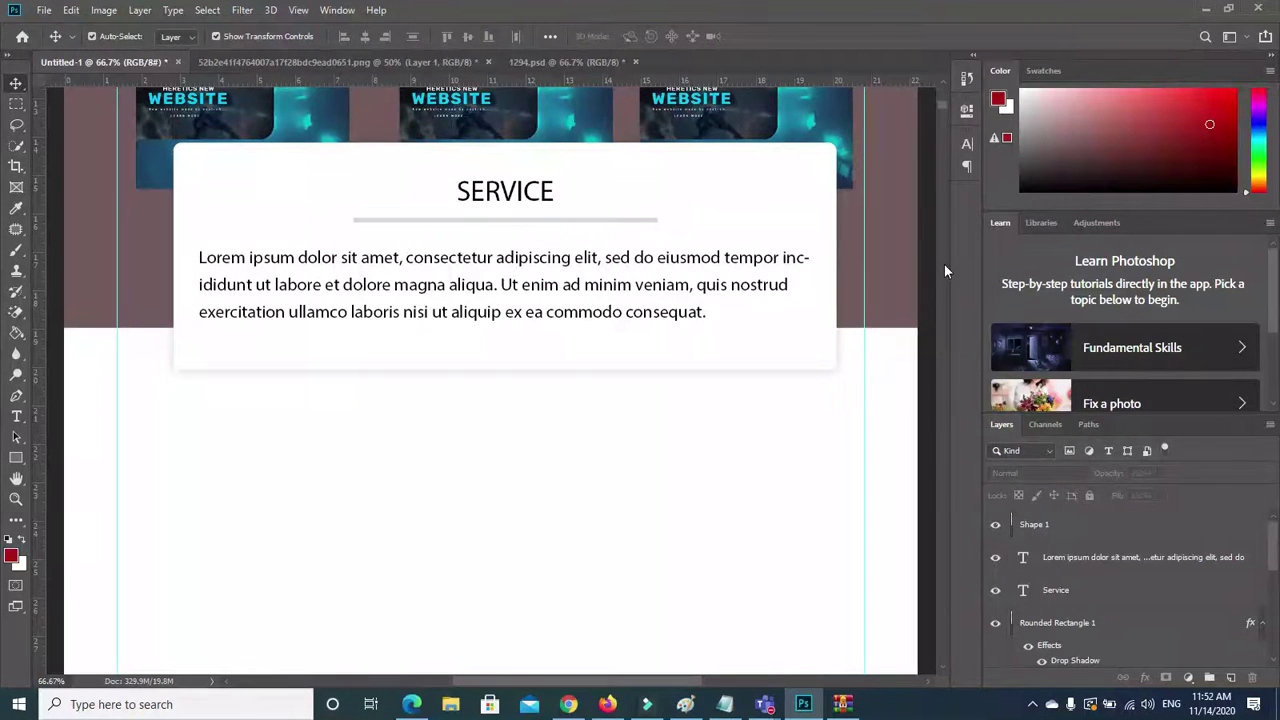
Look over the extended canvas and the page design around the SERVICE card at 50% zoom.
mouse_move(945, 108)
left_mouse_down()
mouse_move(941, 654)
mouse_move(937, 95)
mouse_move(939, 113)
left_mouse_up()
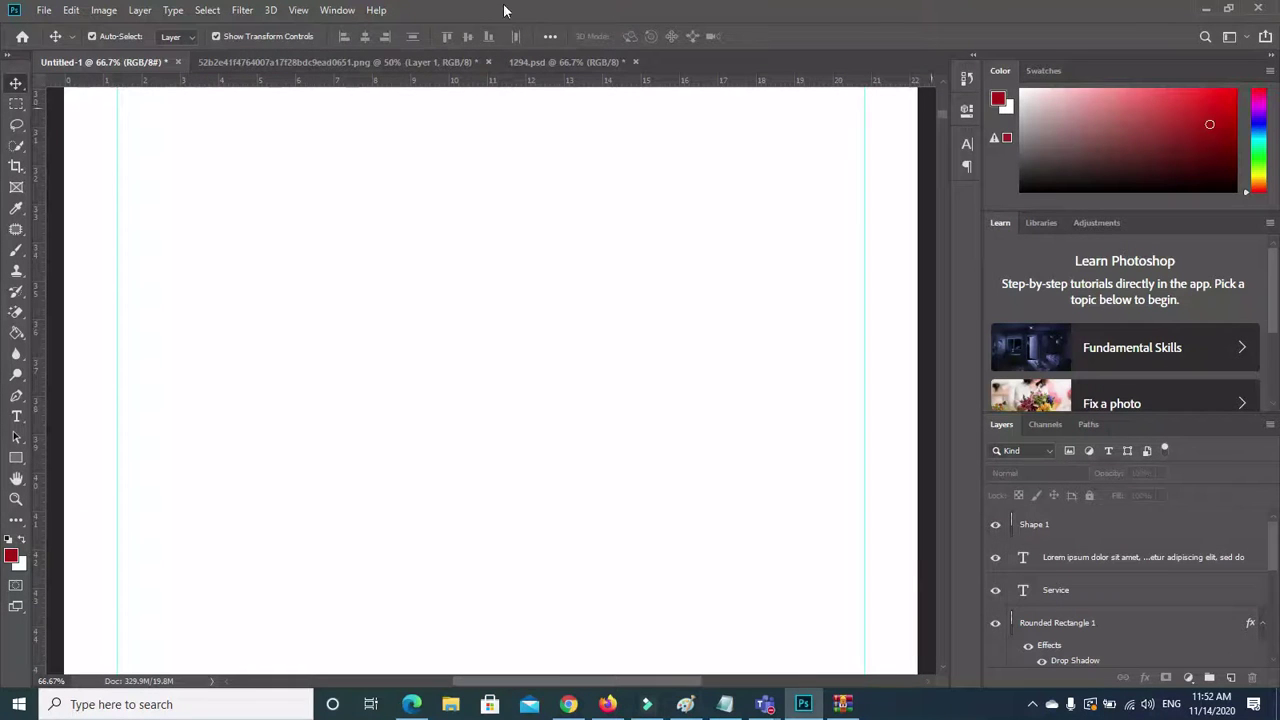
key("ctrl+minus")
key("ctrl+minus")
key("ctrl+plus")
left_click_drag(937, 110, 941, 100)
scroll(941, 100, "up", 3)
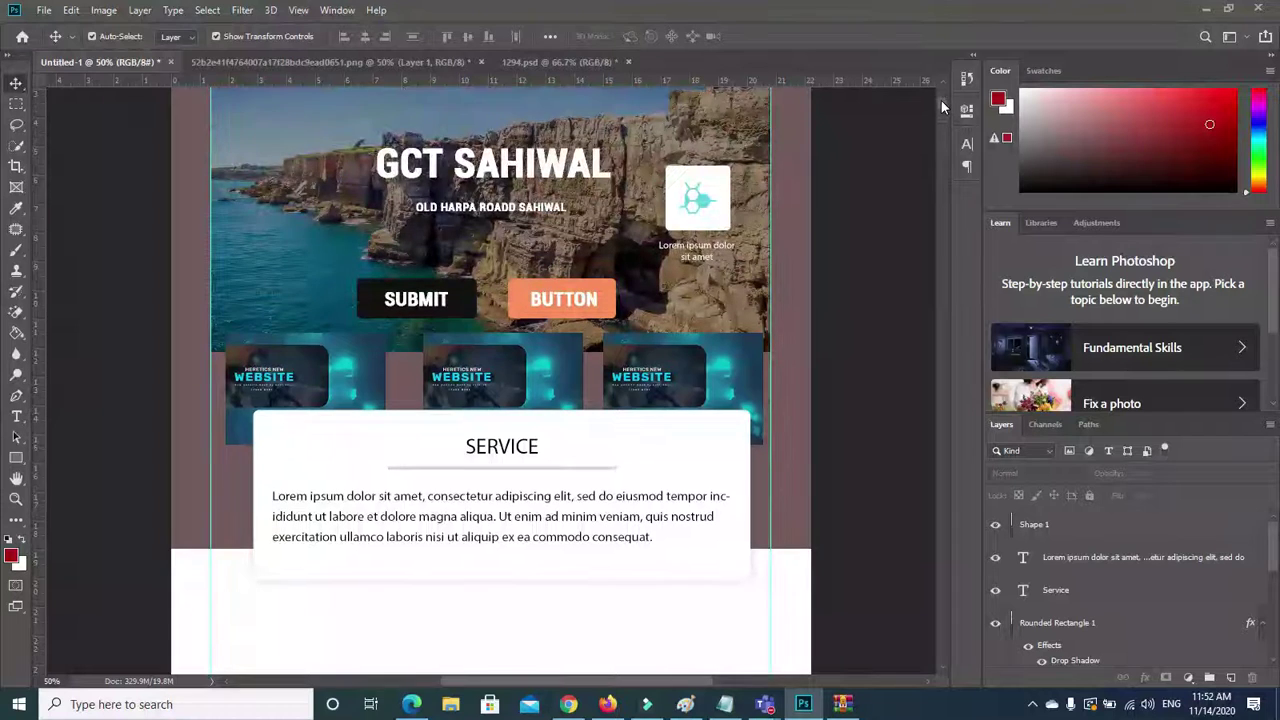
scroll(941, 102, "down", 3)
Try to recolour the white SERVICE card by setting the text colour to a darker red.
left_click(688, 437)
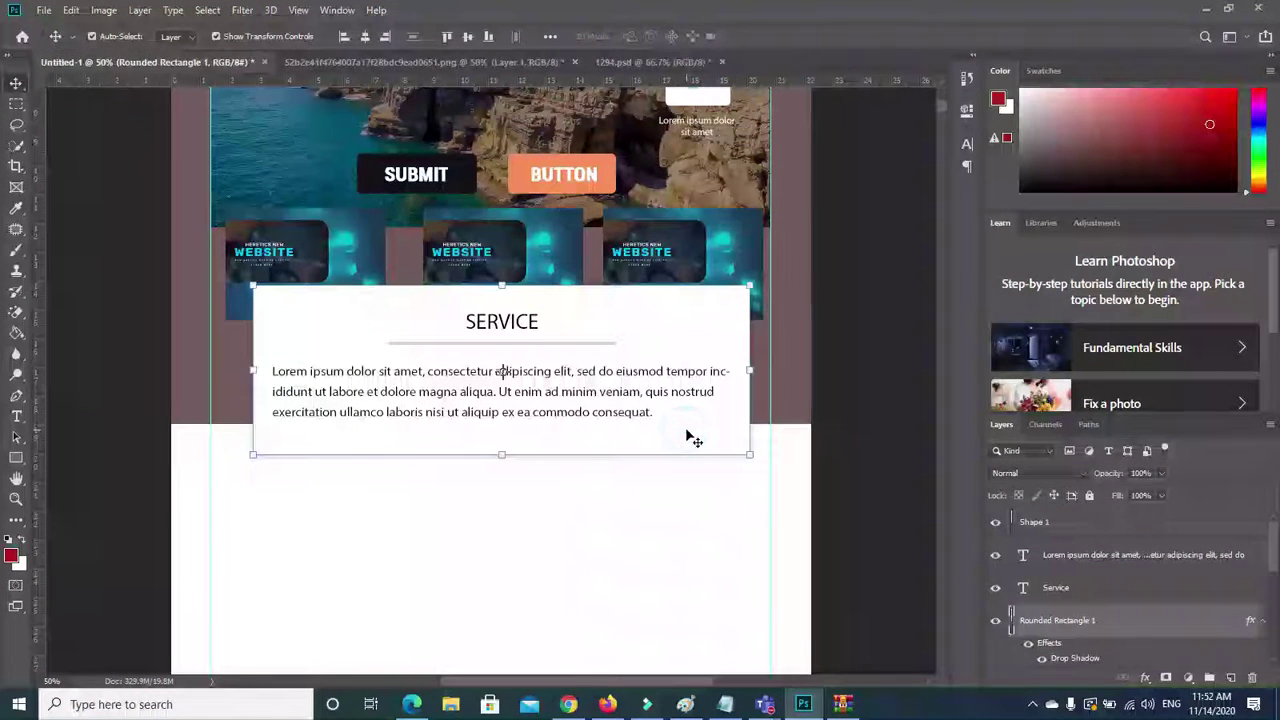
left_click(966, 111)
left_click(966, 146)
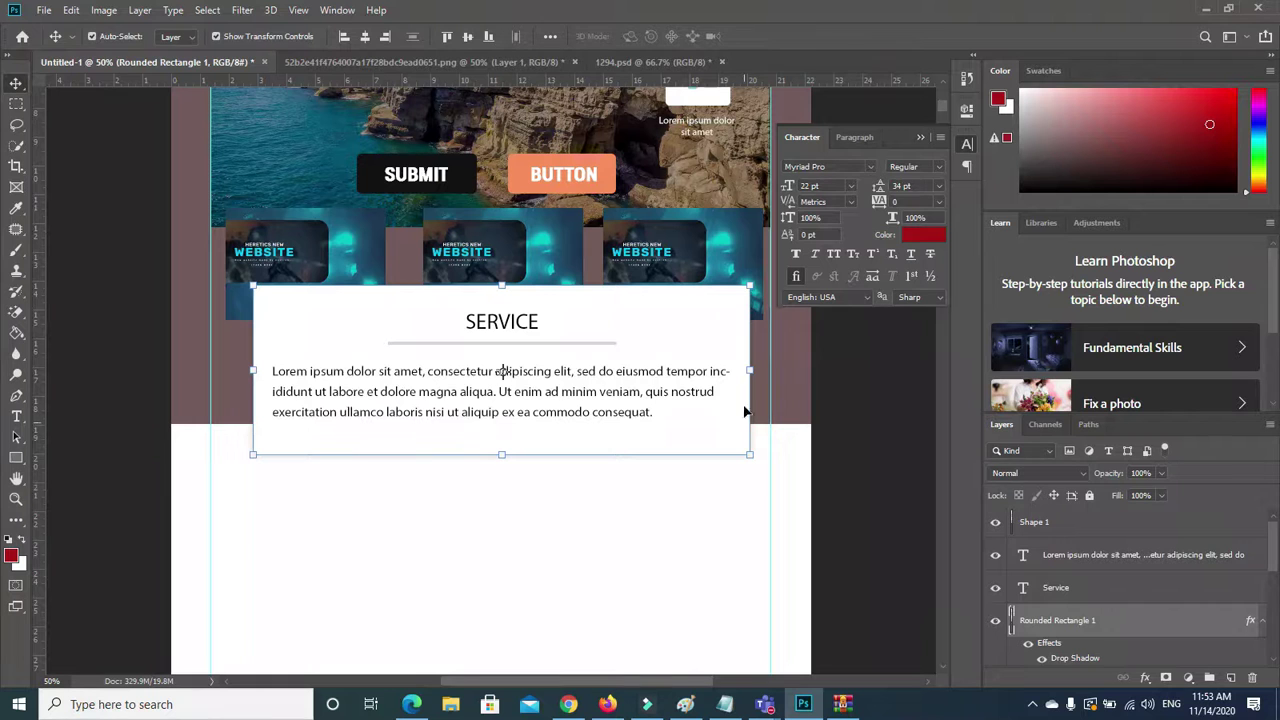
left_click(920, 235)
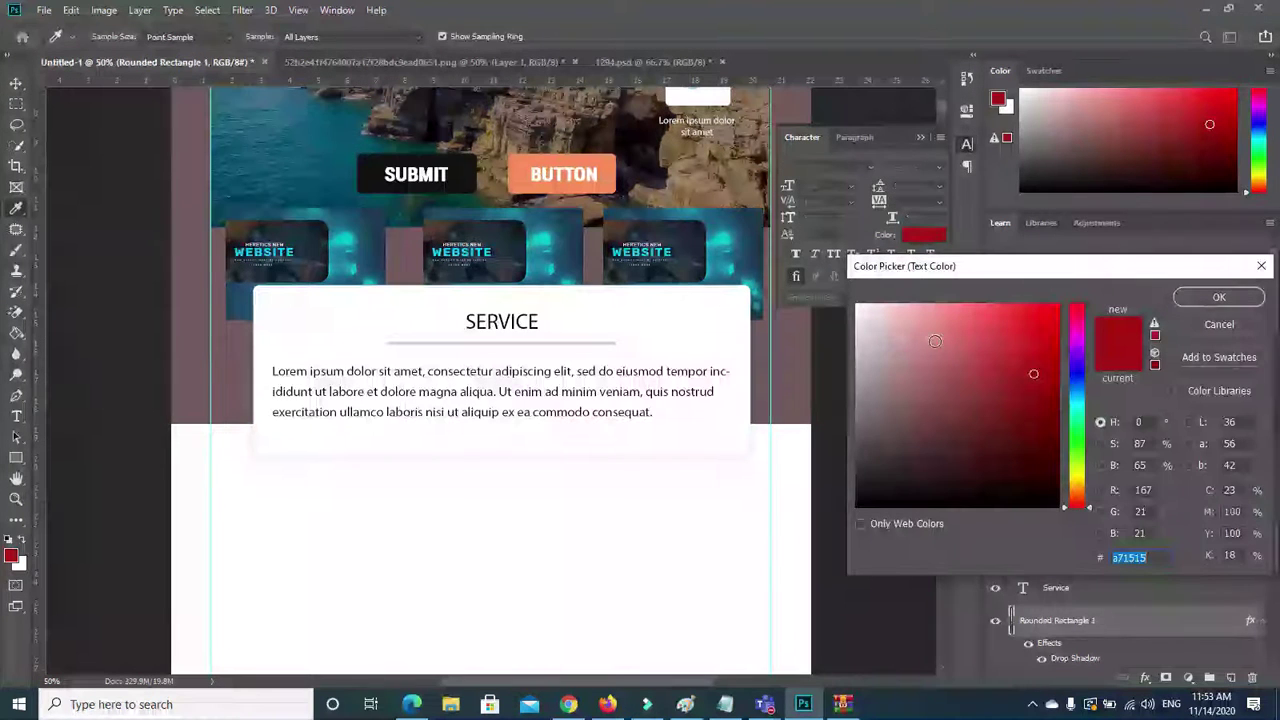
left_click(931, 449)
left_click(1029, 420)
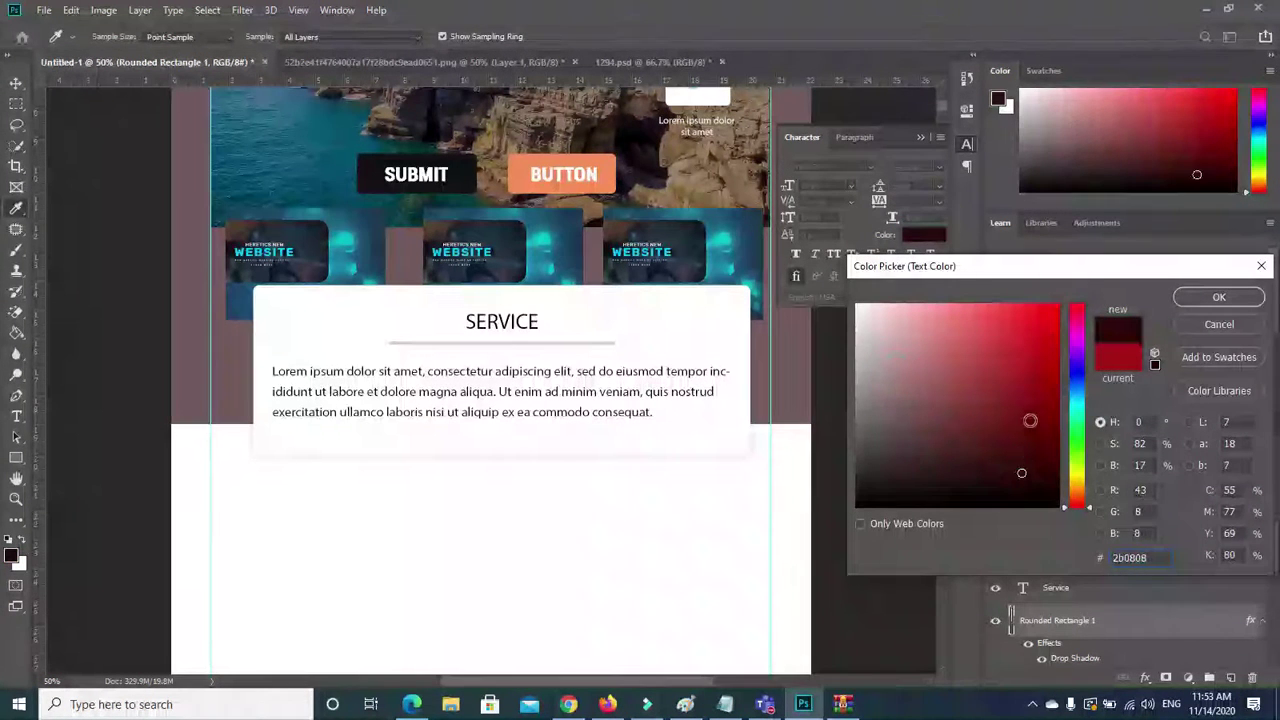
left_click(1205, 297)
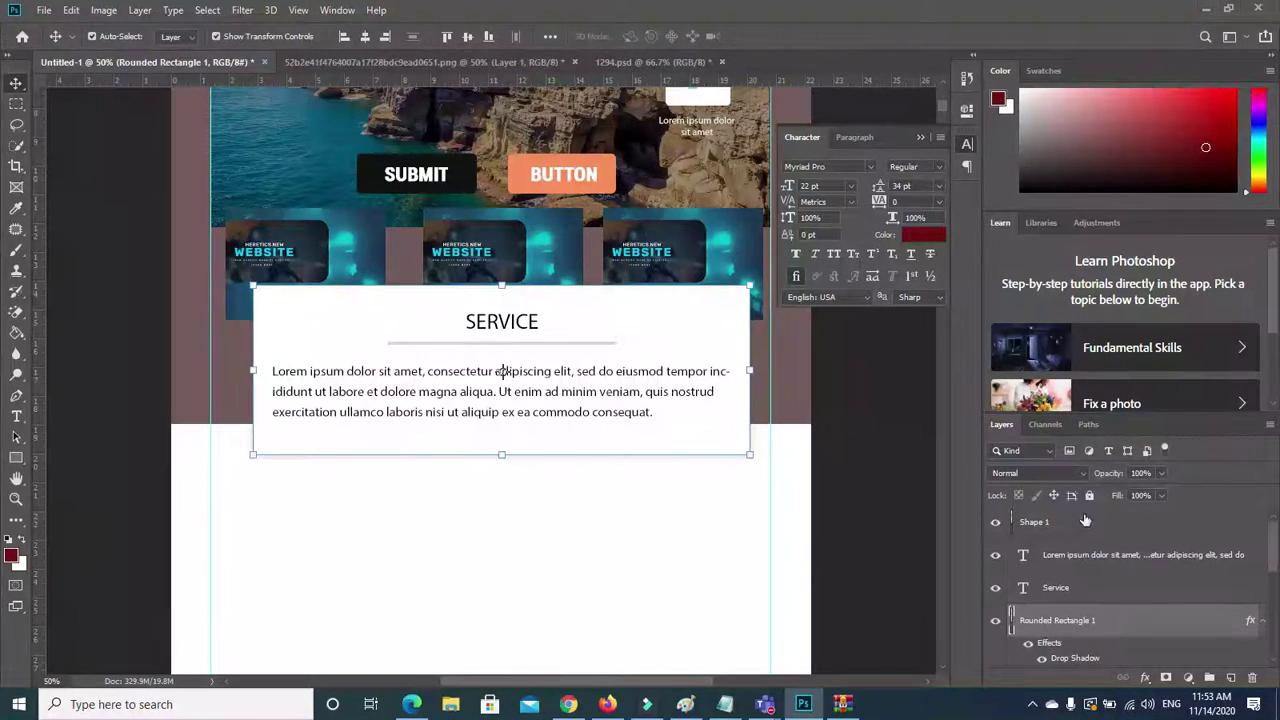
Add a smooth Inner Bevel with 1% depth to the white rounded rectangle of the SERVICE card, and deselect it.
left_click(1043, 520)
left_click(1057, 617)
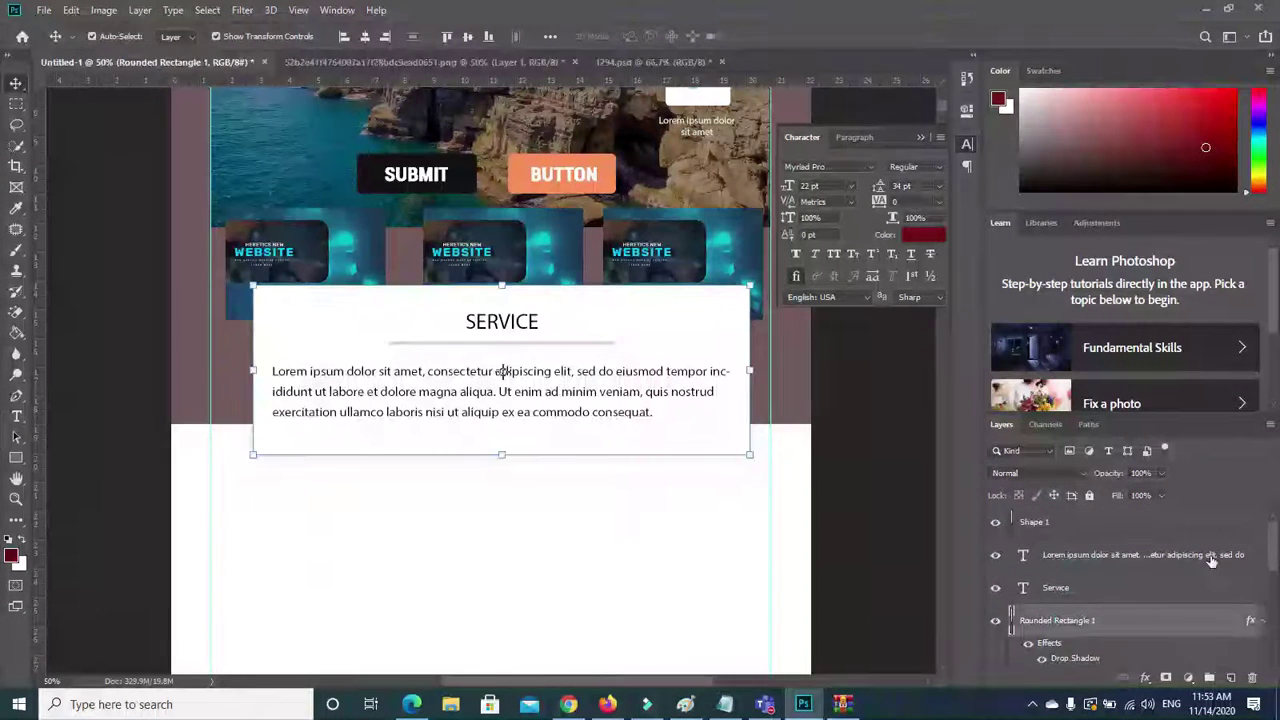
scroll(1150, 566, "down", 2)
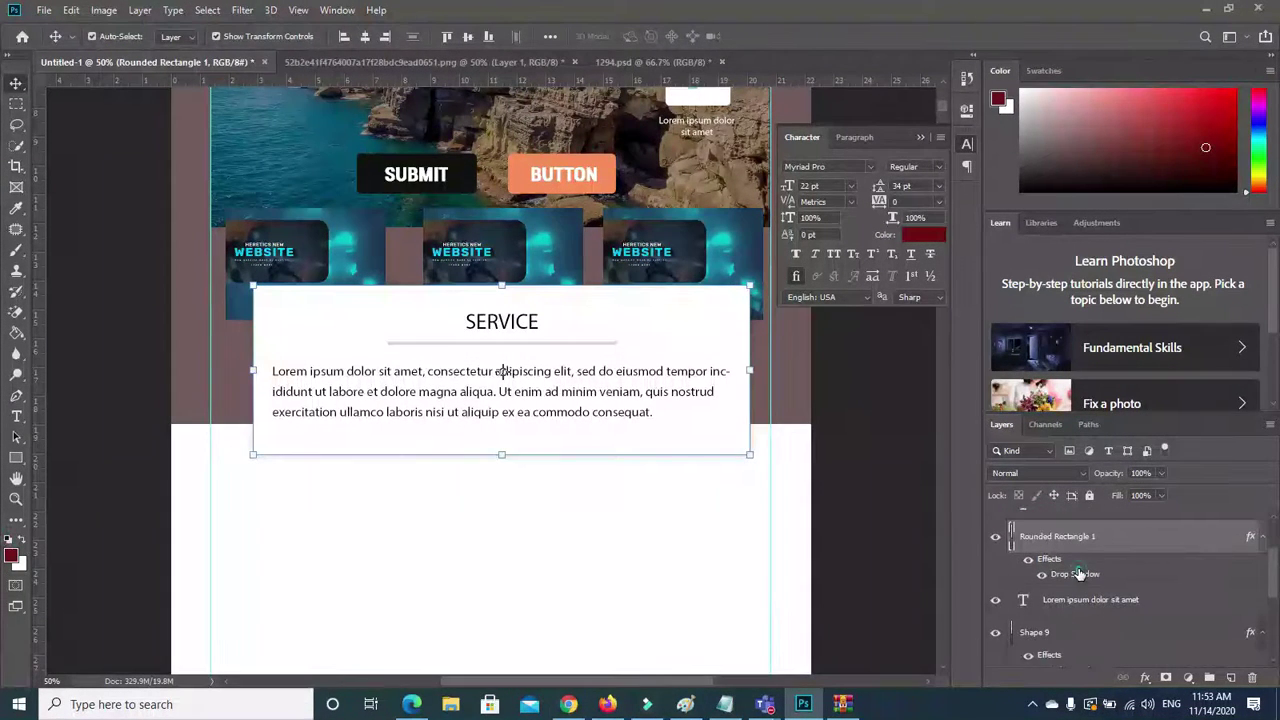
left_click(1054, 549)
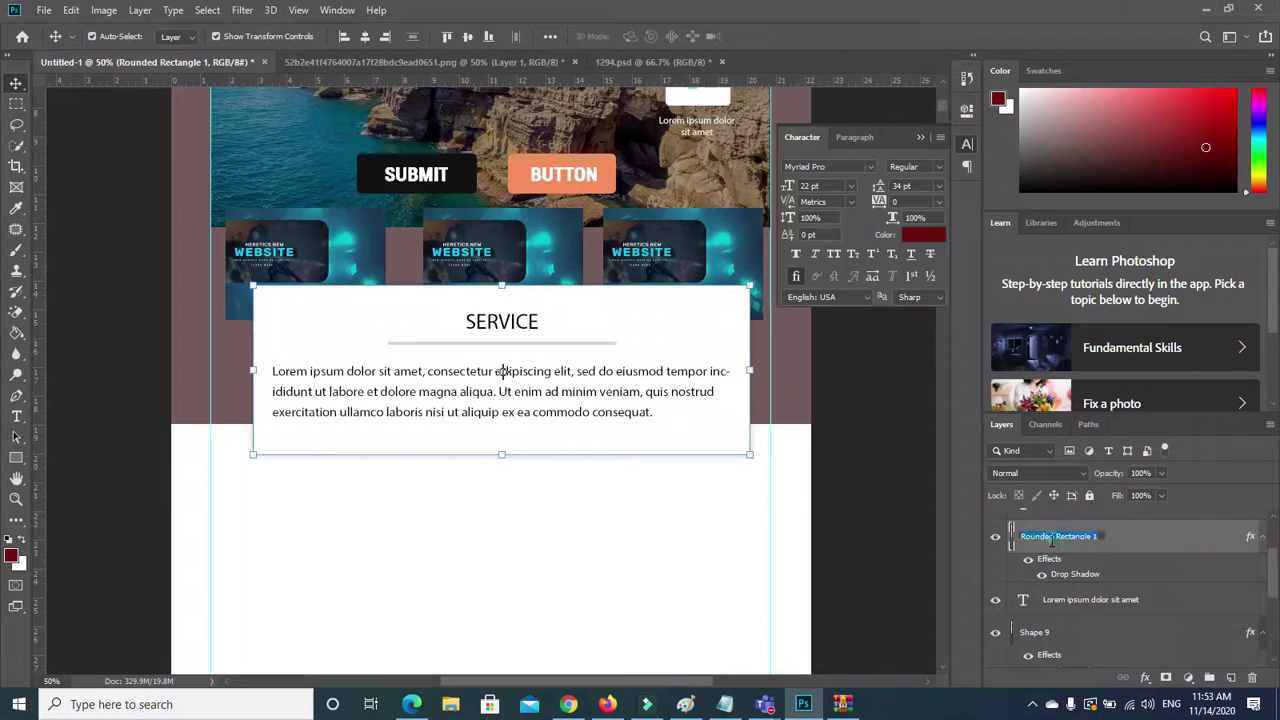
left_click(1013, 541)
double_click(1166, 535)
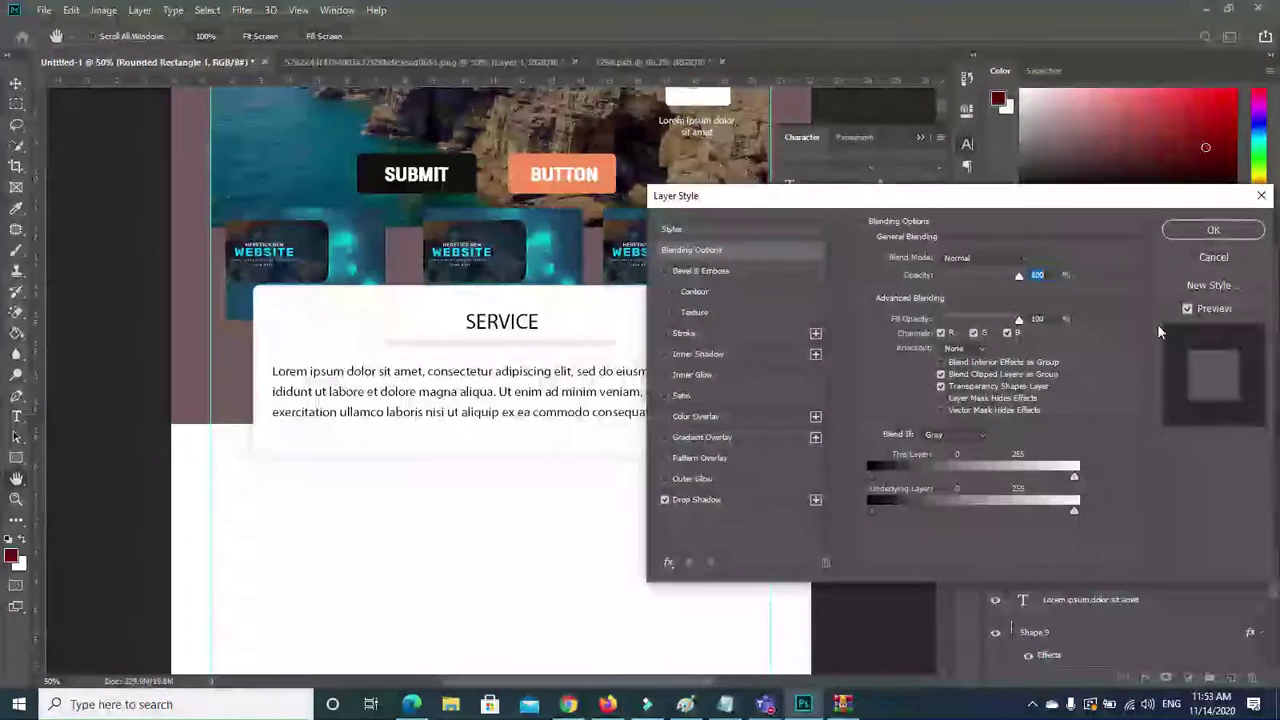
left_click(685, 272)
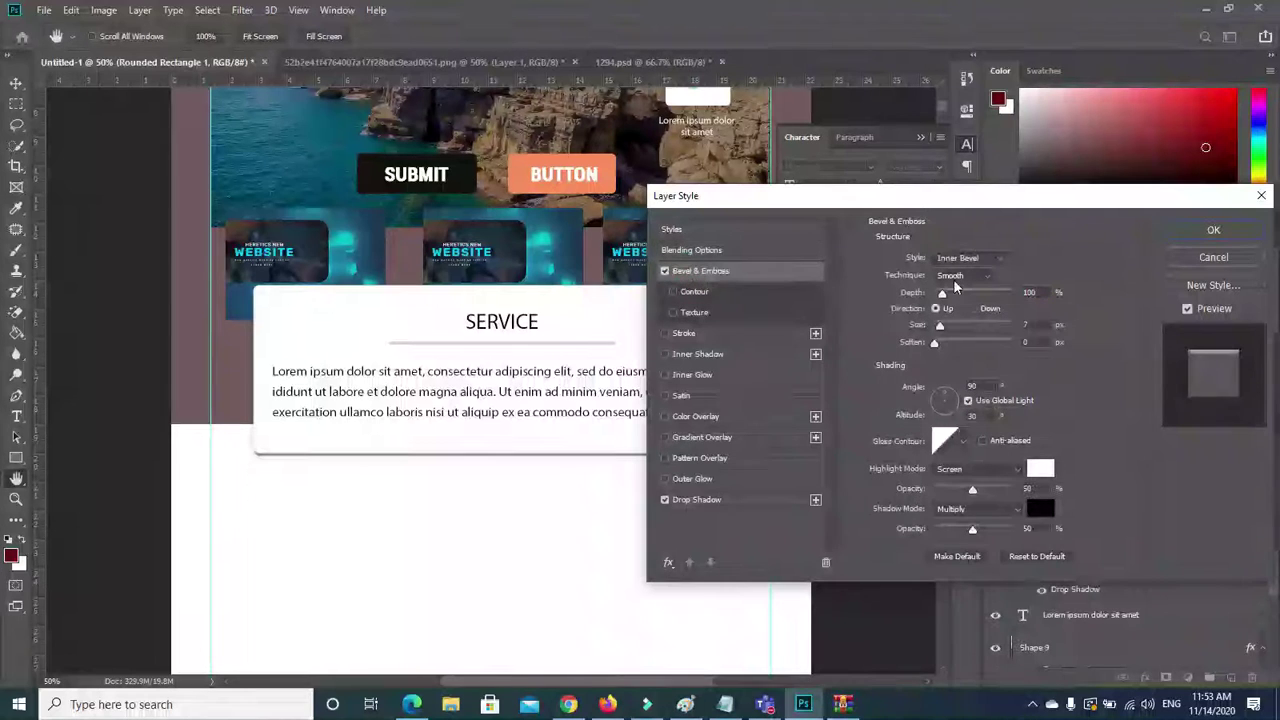
mouse_move(942, 292)
left_mouse_down()
mouse_move(973, 296)
mouse_move(924, 293)
left_mouse_up()
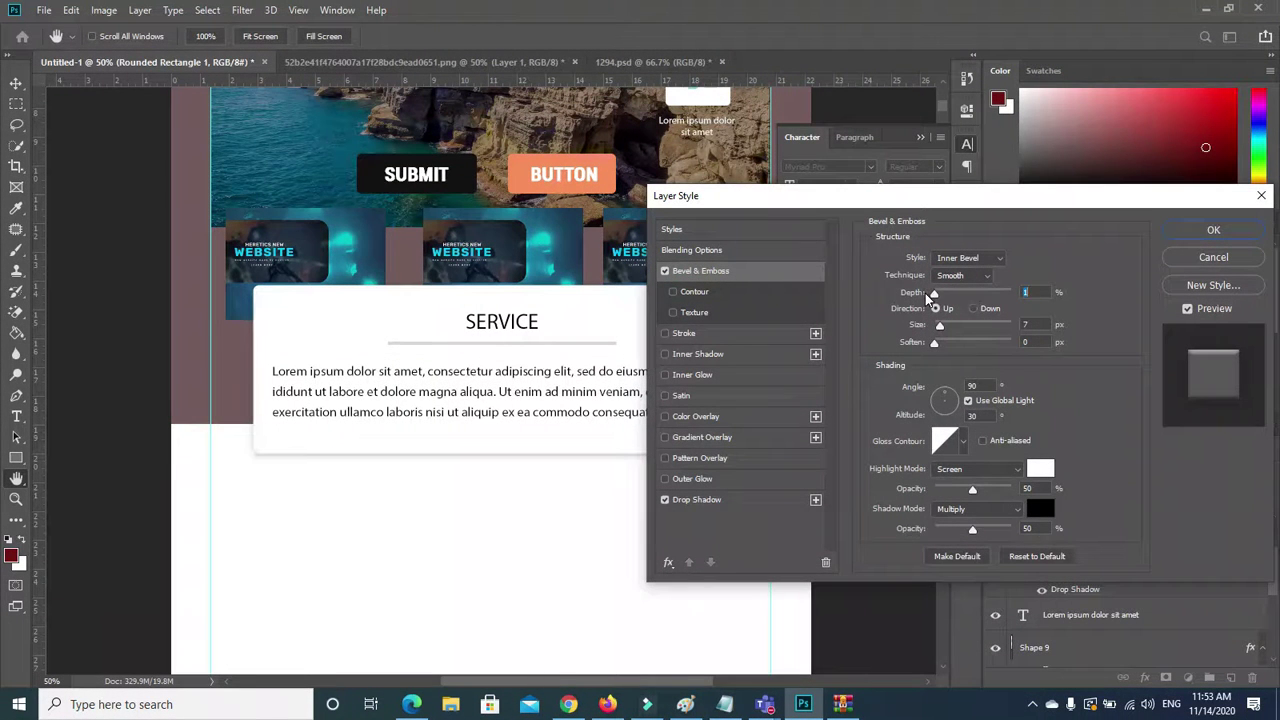
left_click(1213, 230)
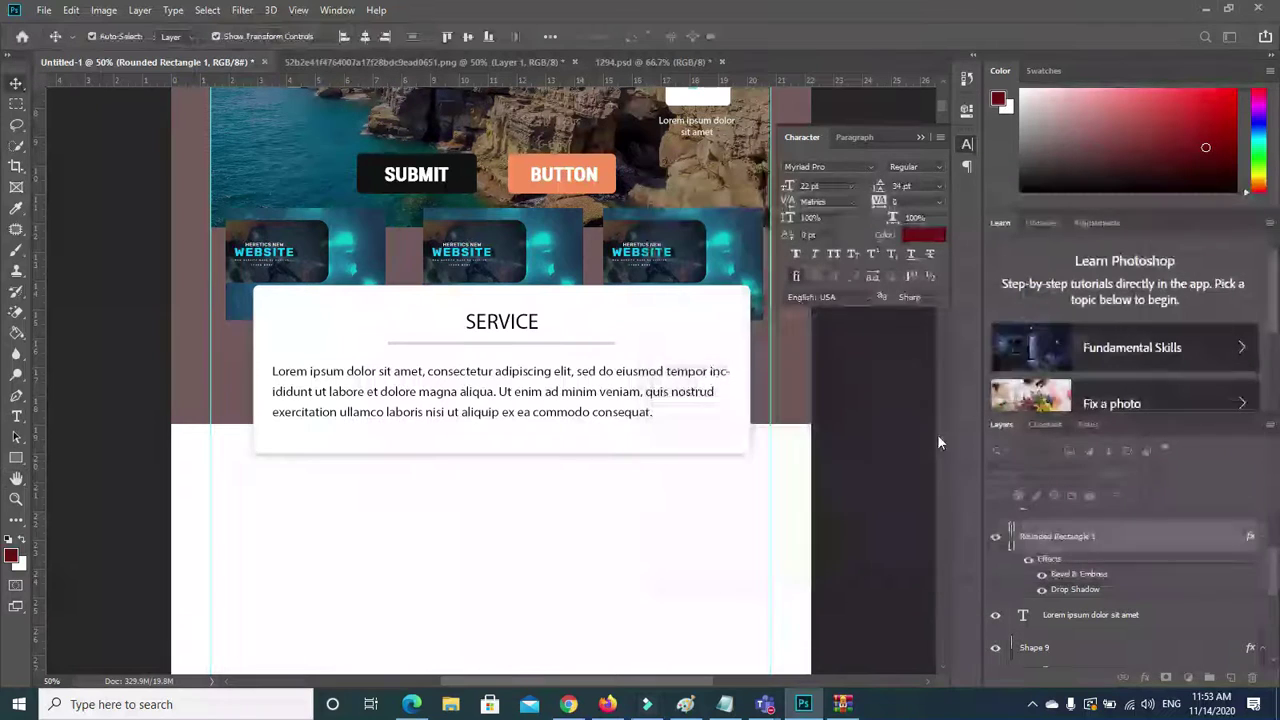
left_click(137, 518)
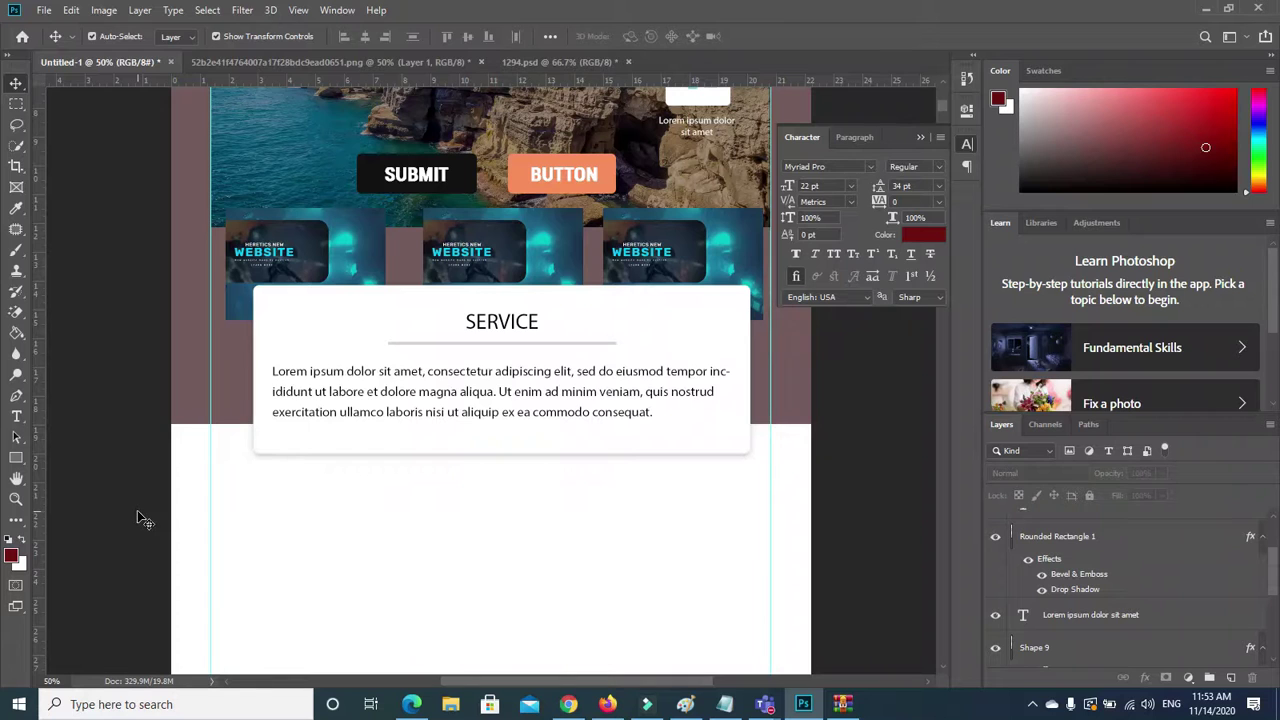
Try moving the white background of the SERVICE card down onto the blank canvas, and undo the move.
left_click_drag(289, 300, 297, 466)
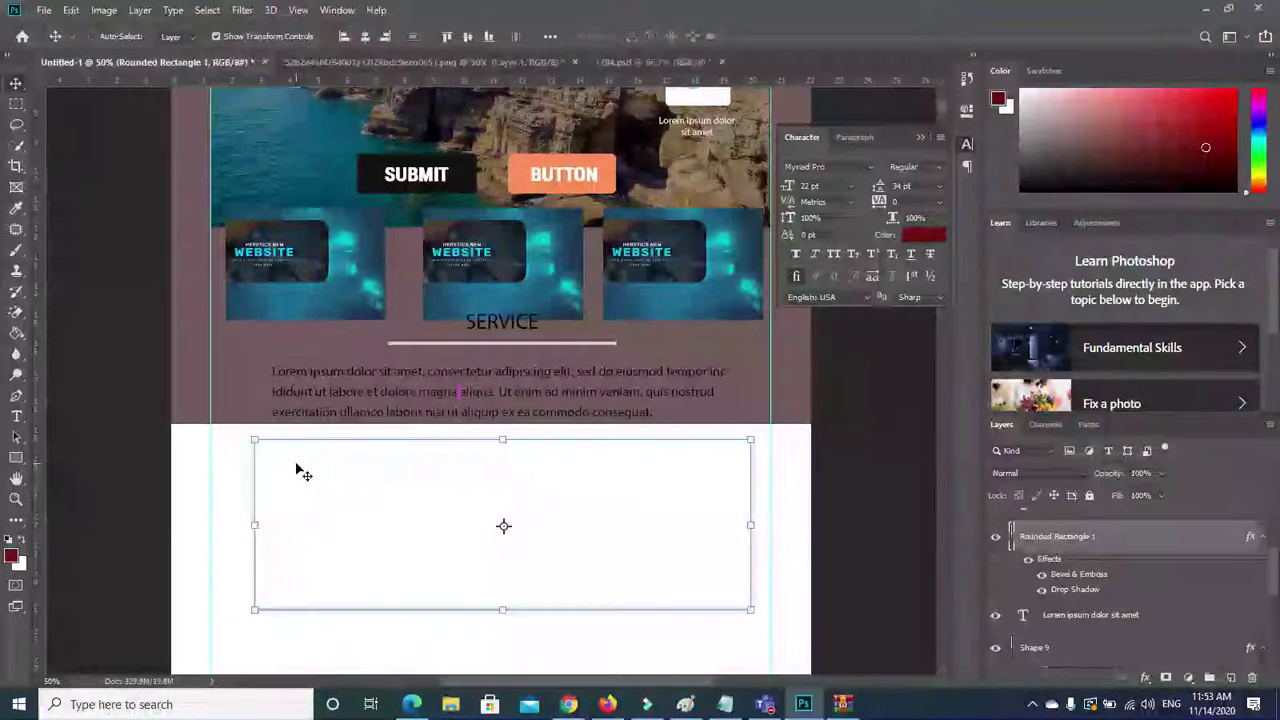
key("ctrl+z")
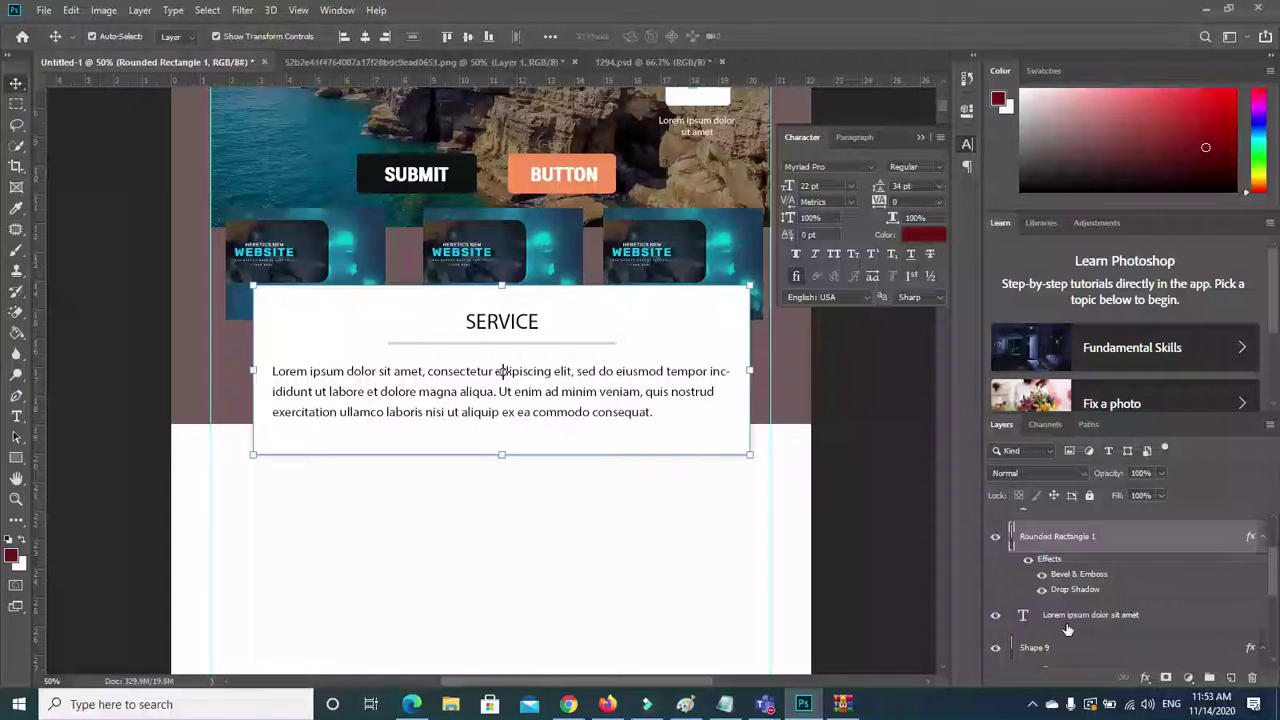
scroll(1233, 545, "up", 2)
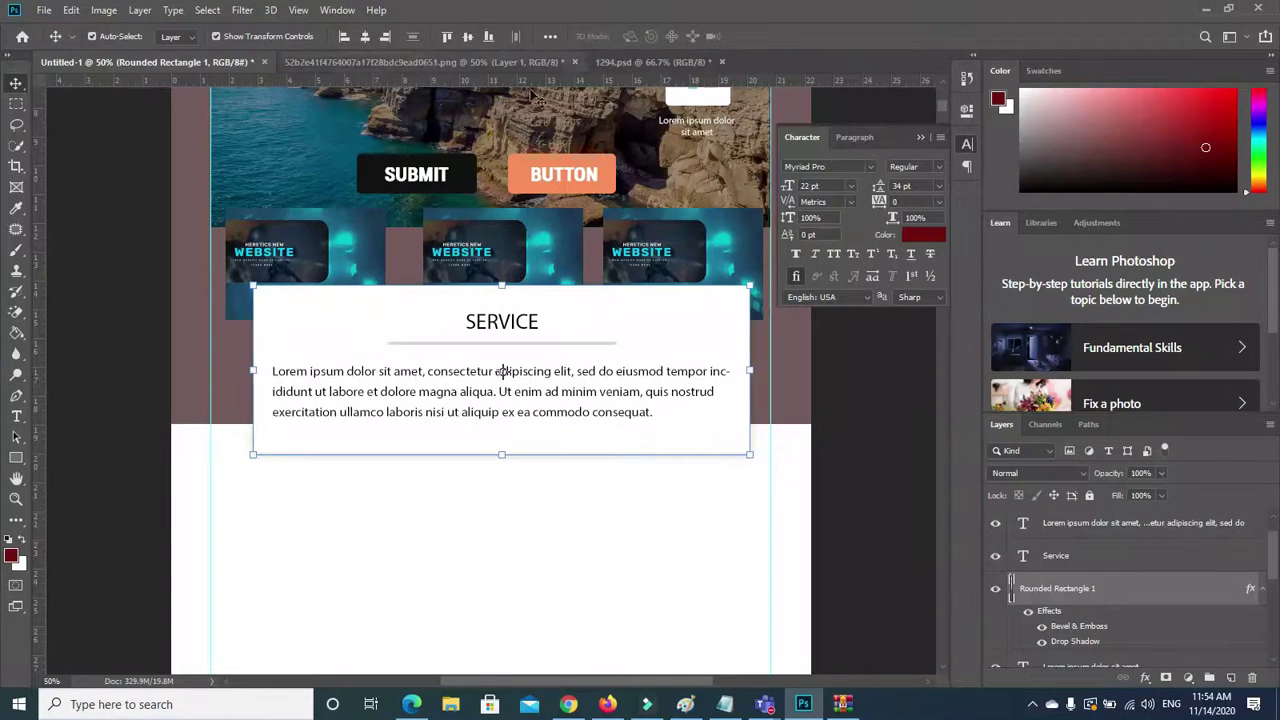
Look through the 1294.psd clinic template and identify the orange section's background rectangle by test-moving it and undoing the move.
left_click(610, 63)
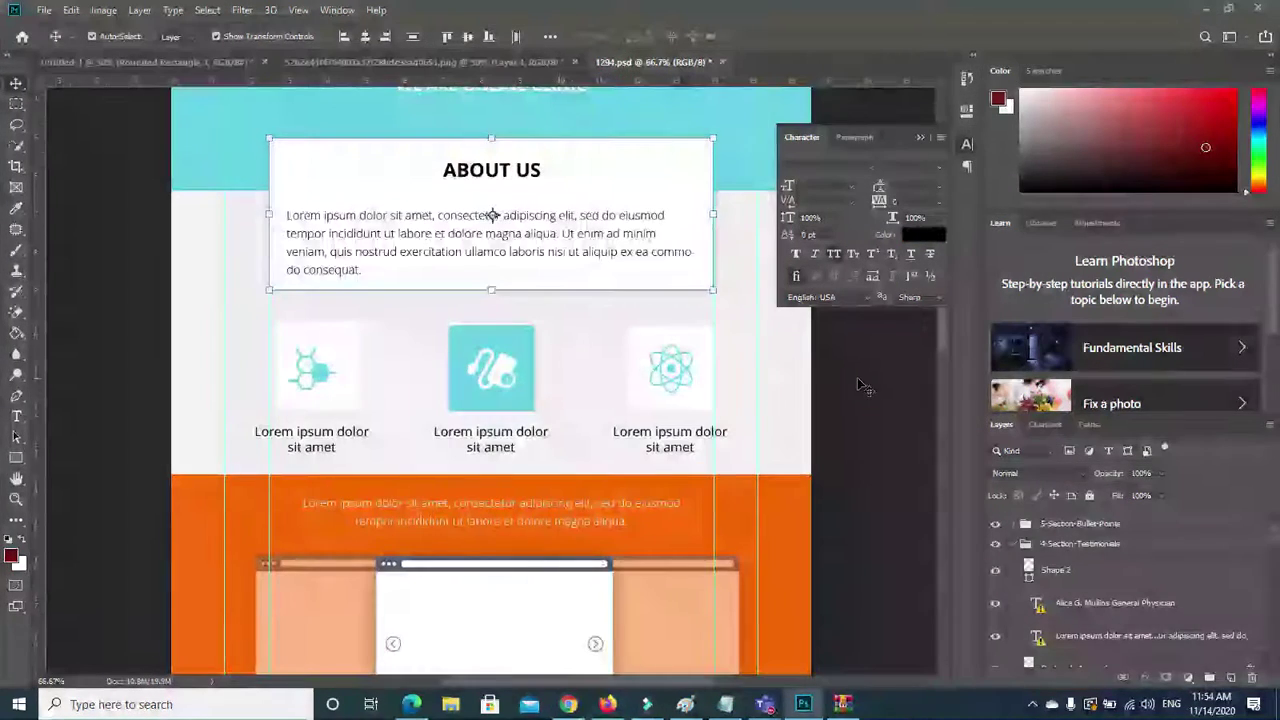
left_click_drag(941, 326, 941, 284)
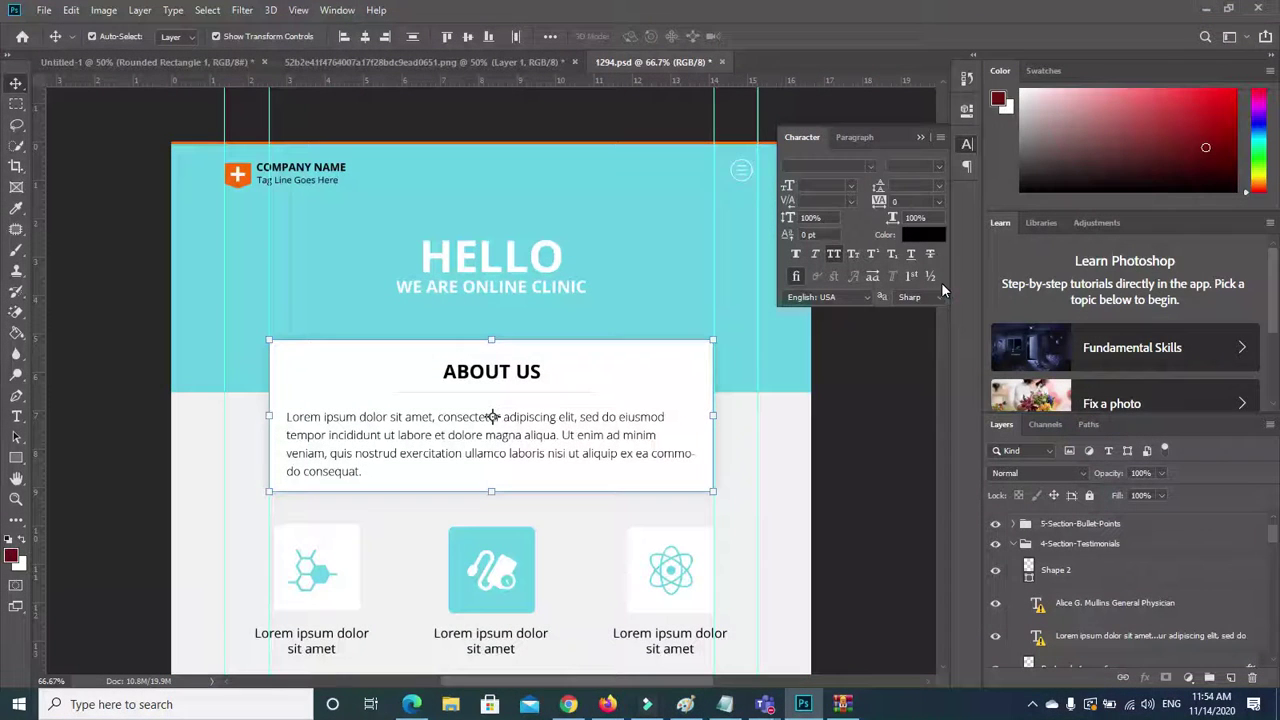
left_click(920, 139)
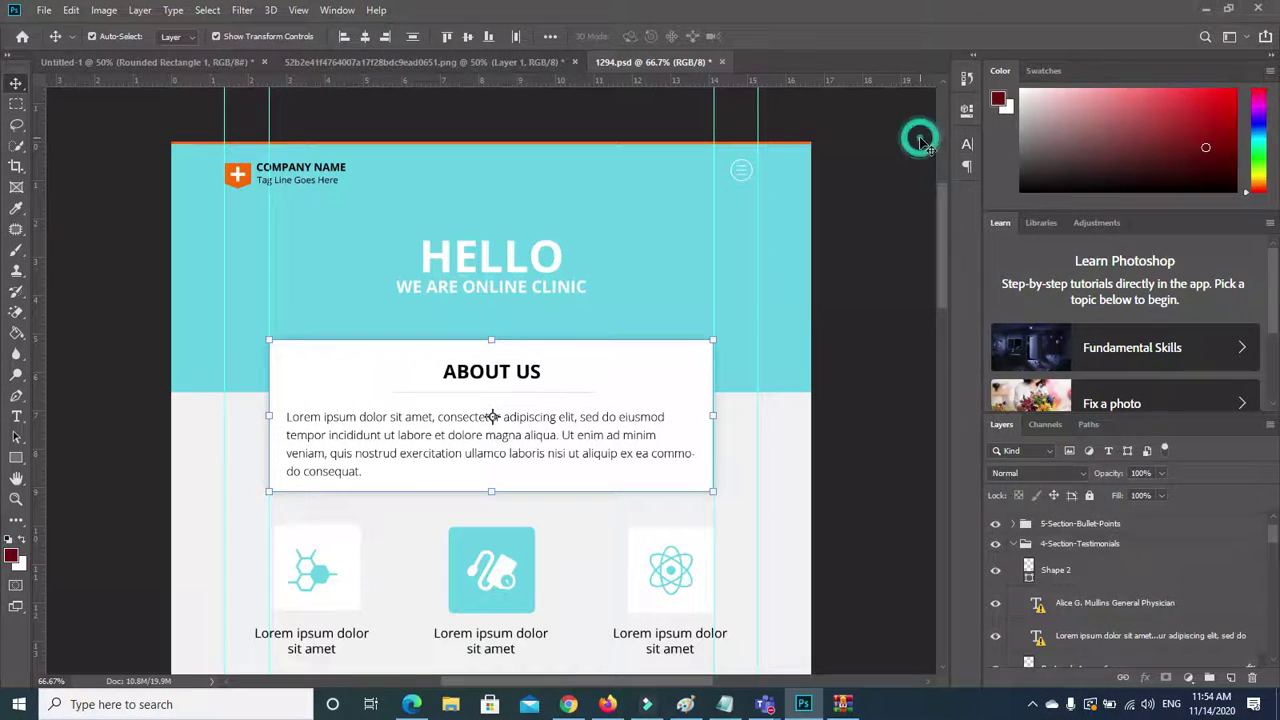
left_click(742, 175)
left_click_drag(941, 205, 949, 312)
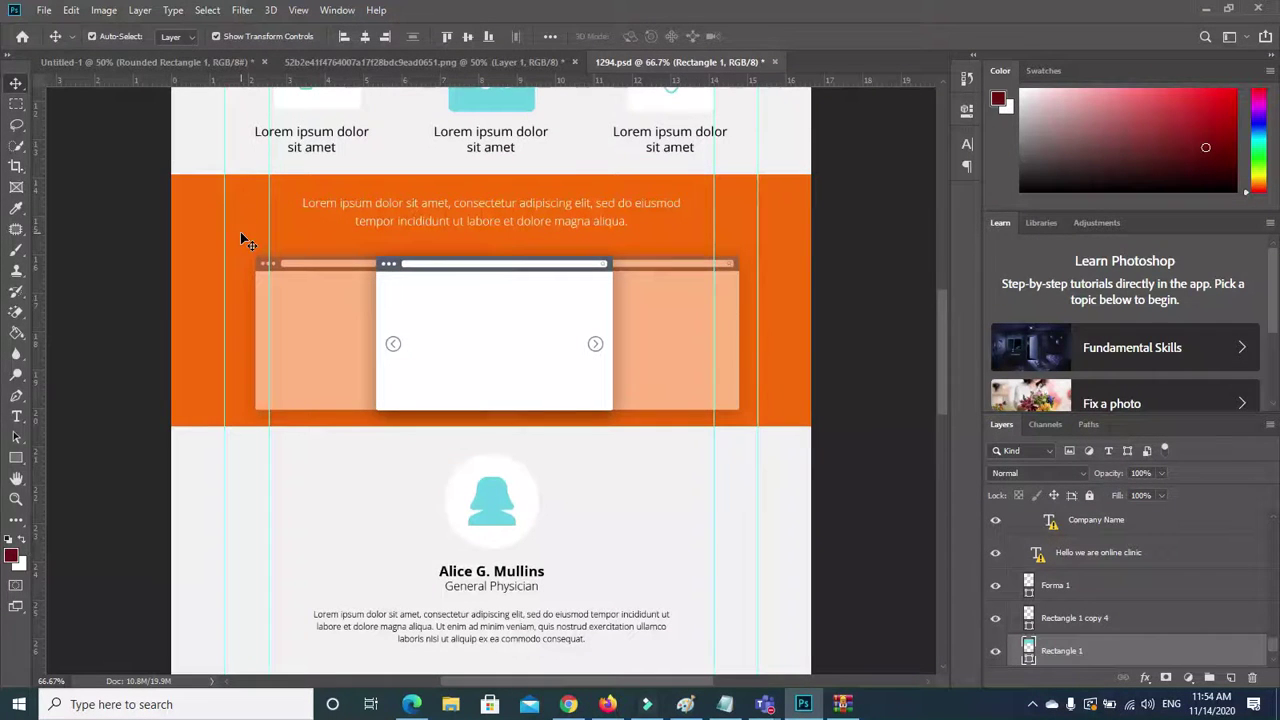
left_click_drag(230, 196, 732, 334)
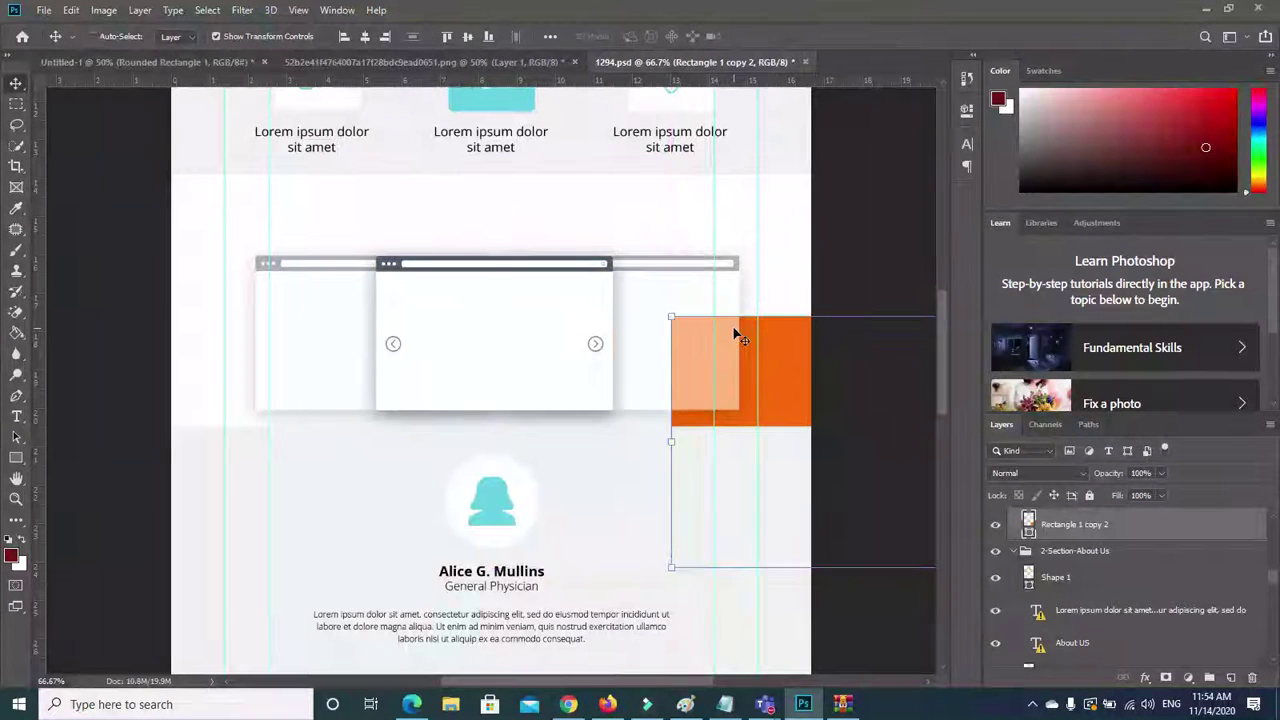
key("ctrl+z")
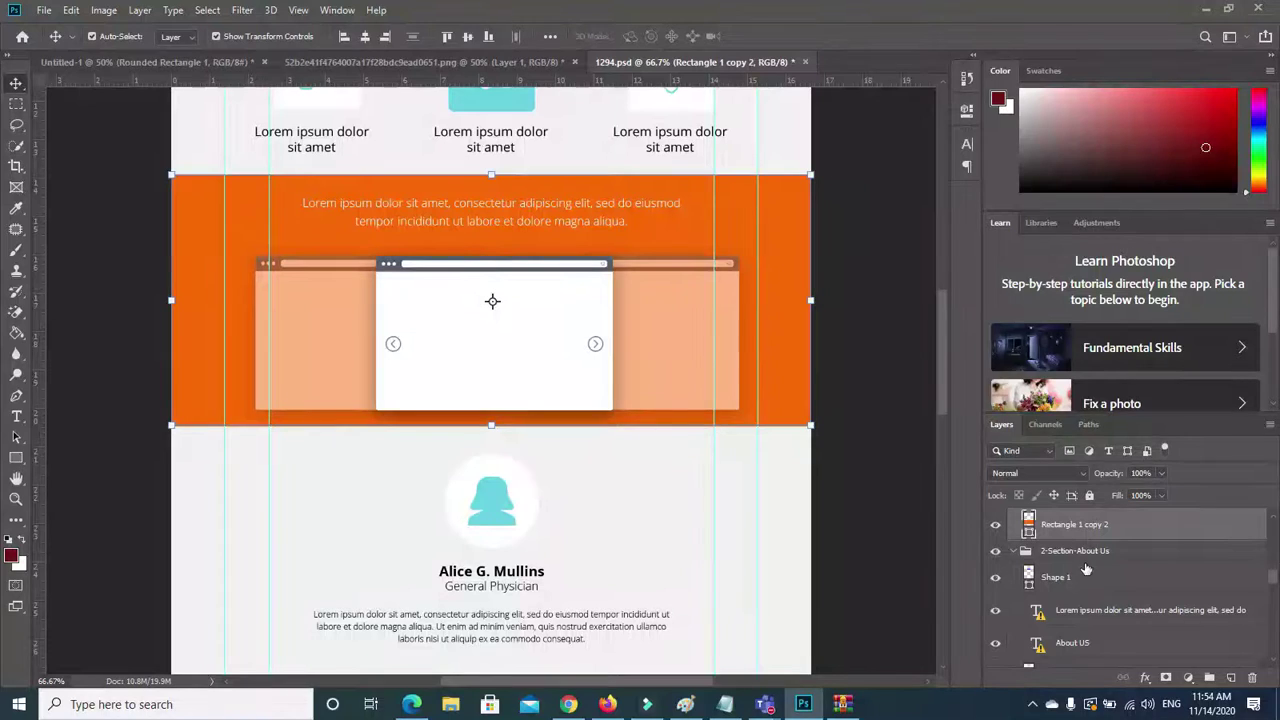
Switch to Firefox, close the clinic website template preview and look through the remaining free PSD "ui" results on Freepik's page 3.
left_click(607, 704)
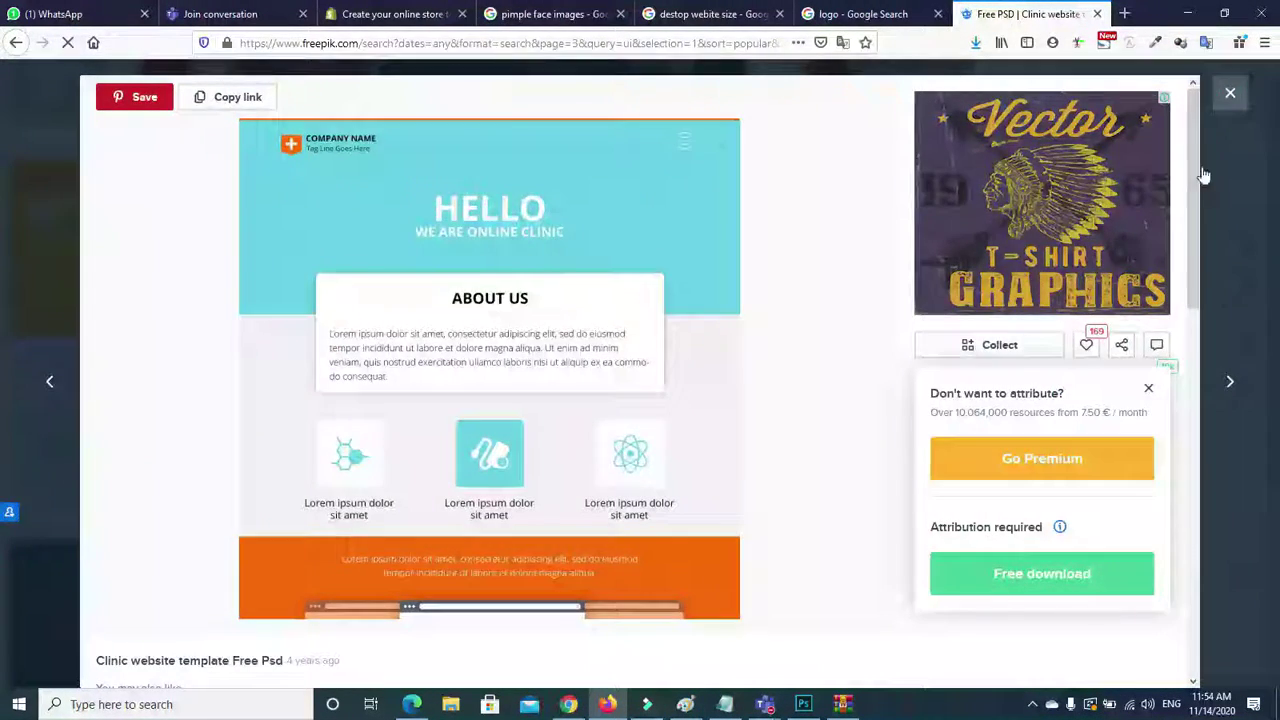
left_click(1230, 92)
scroll(1271, 440, "down", 3)
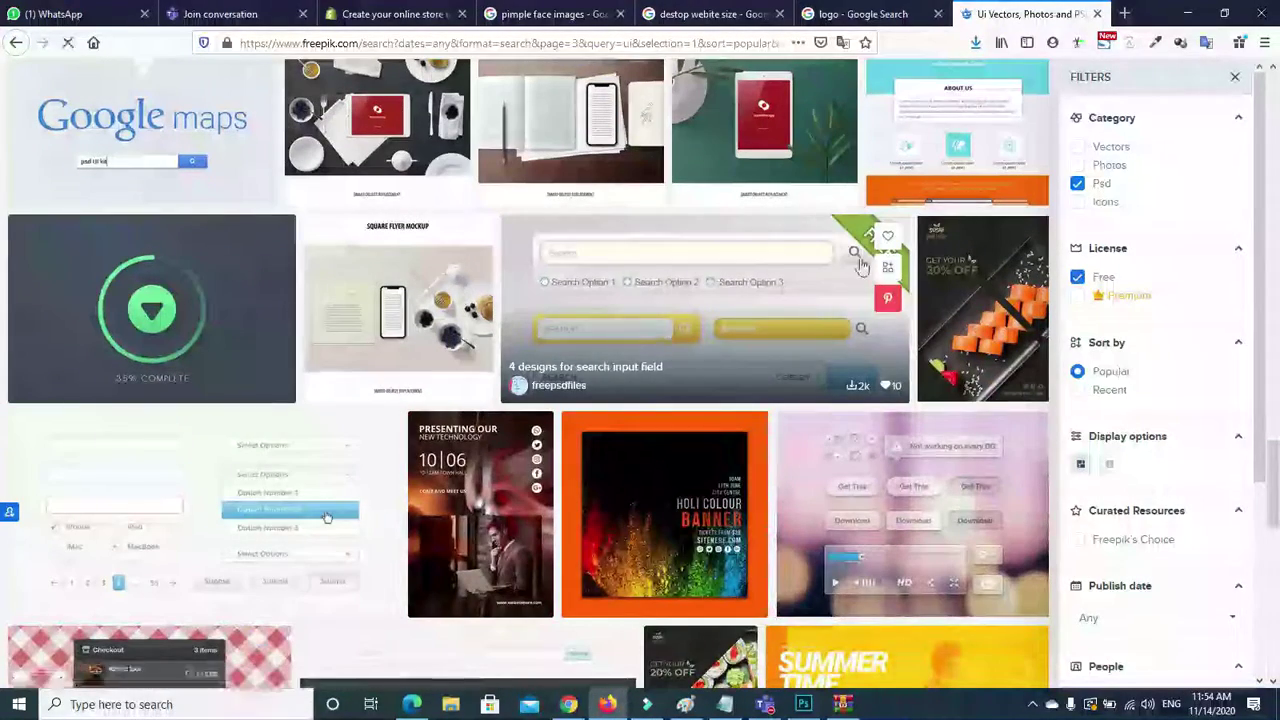
scroll(3, 495, "down", 2)
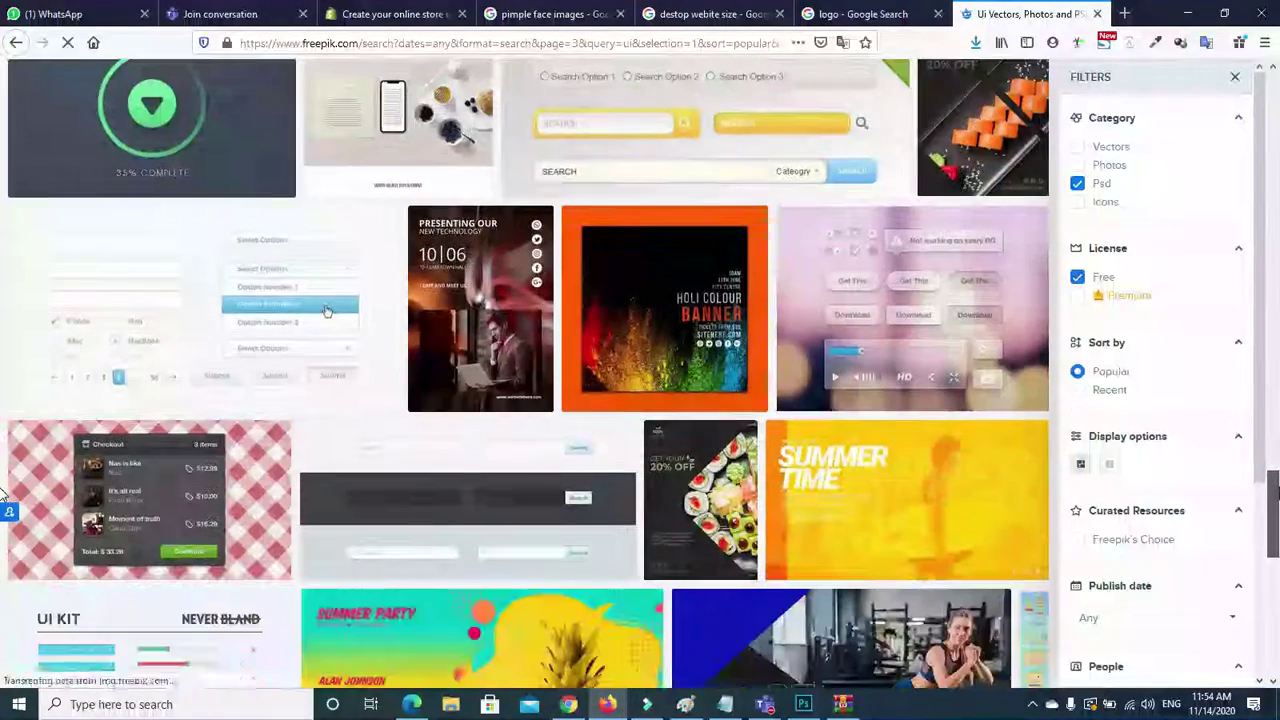
scroll(3, 495, "down", 1)
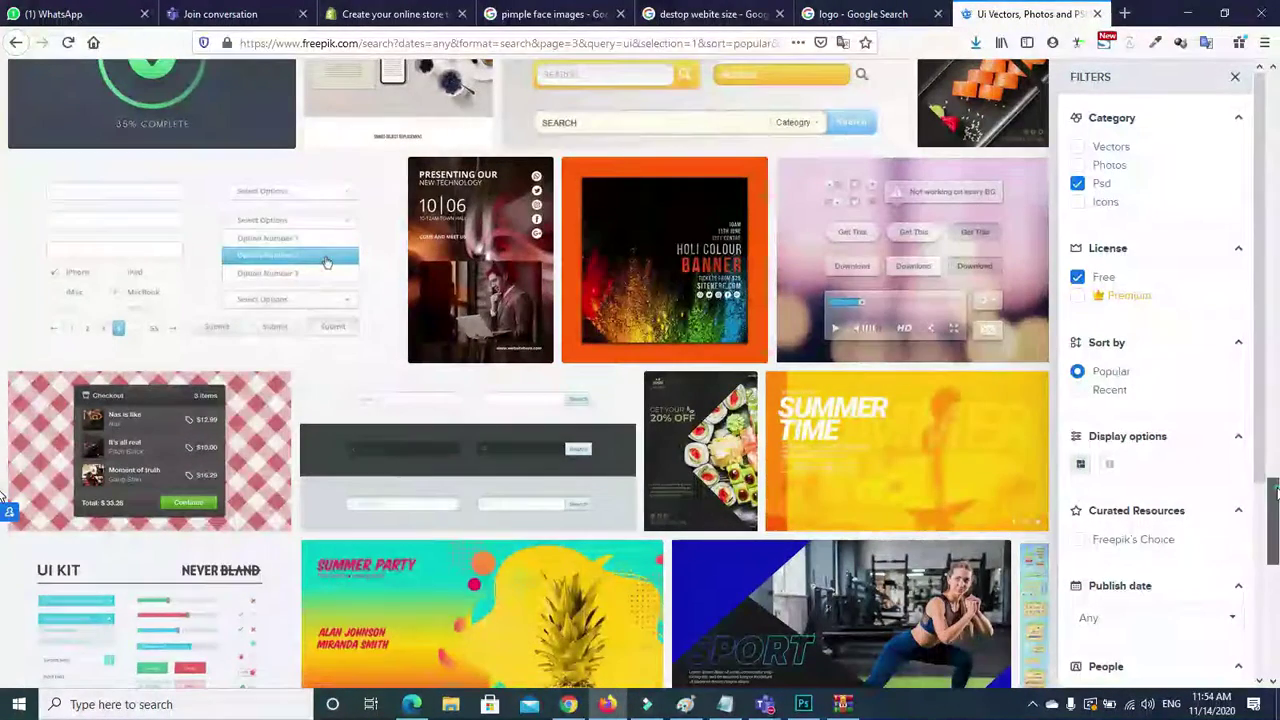
scroll(1275, 530, "down", 3)
scroll(1275, 530, "down", 5)
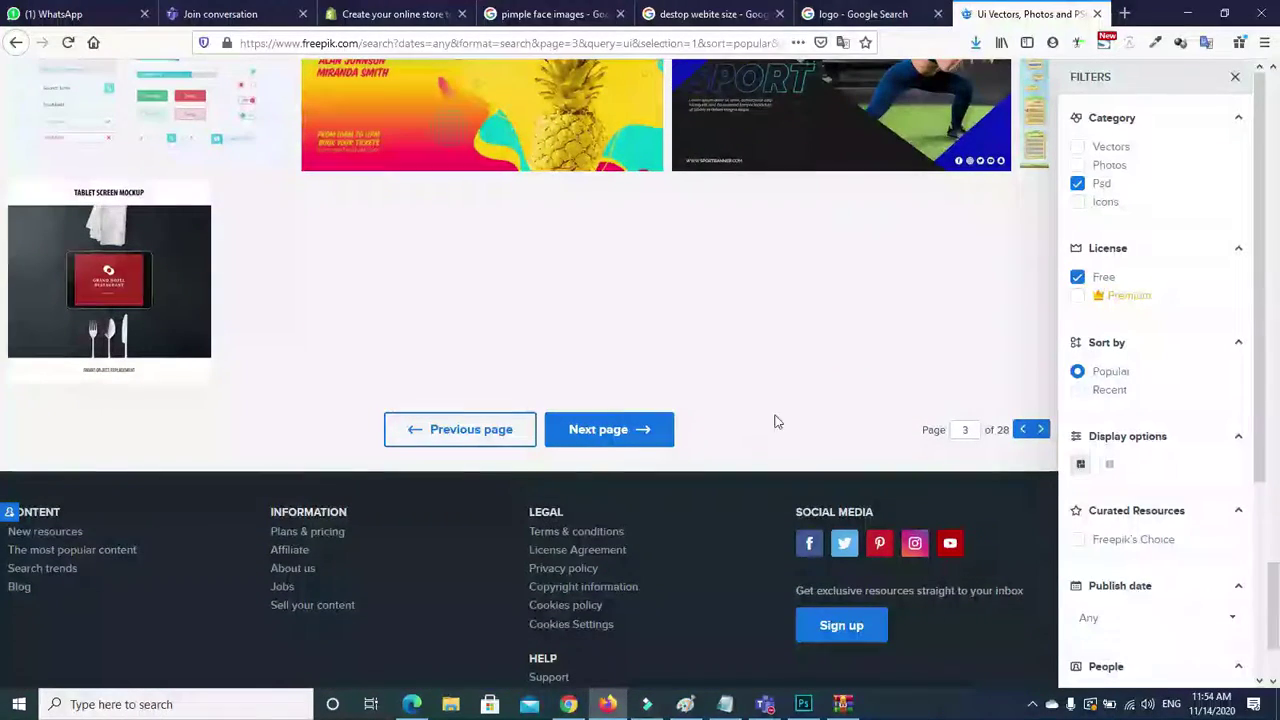
Open page 4 of the Freepik "ui" results and look through its PSD resources for further section elements.
left_click(1040, 430)
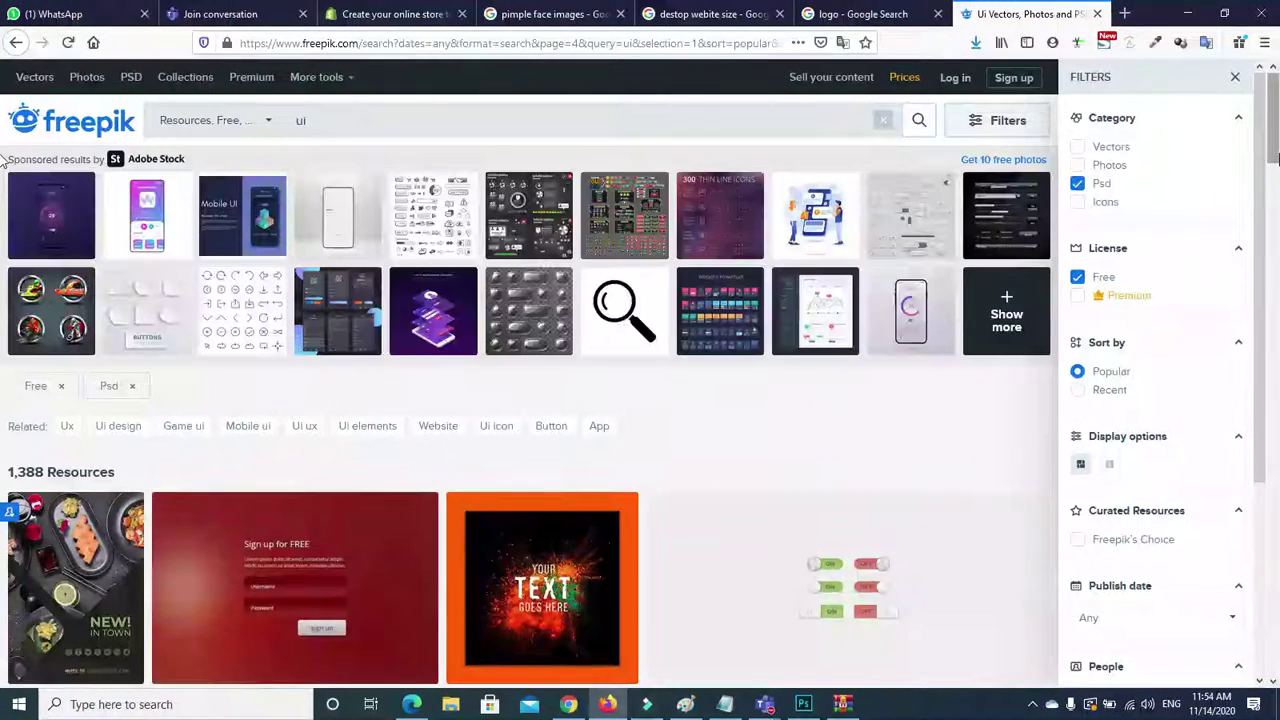
scroll(3, 160, "down", 3)
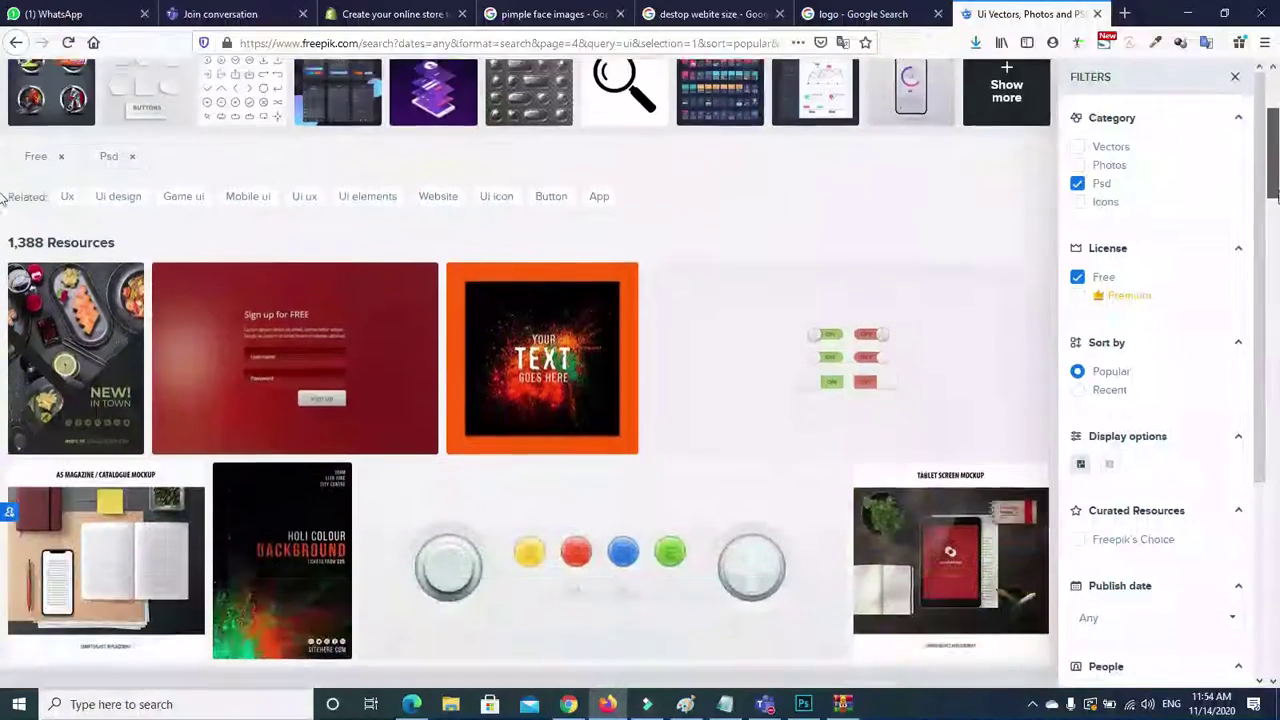
scroll(3, 203, "down", 2)
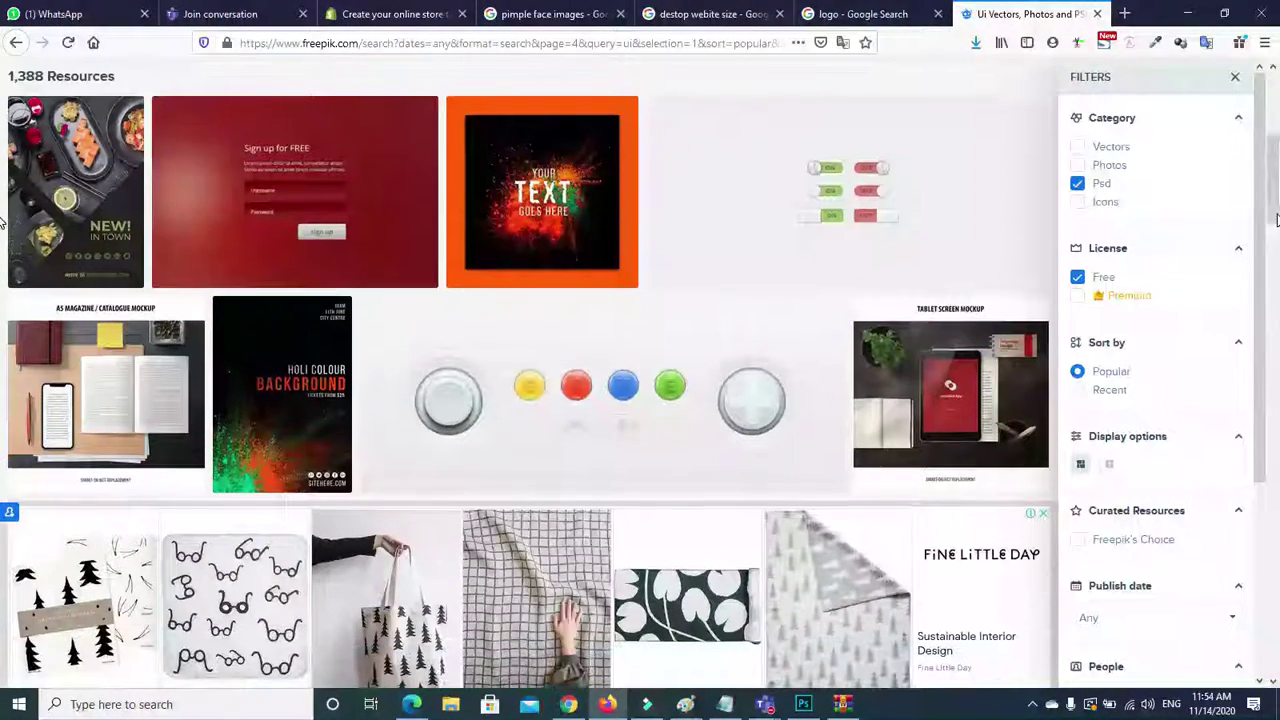
Switch back to Photoshop and review the Untitled-1 web page design from the orange section up to the header.
left_click(804, 705)
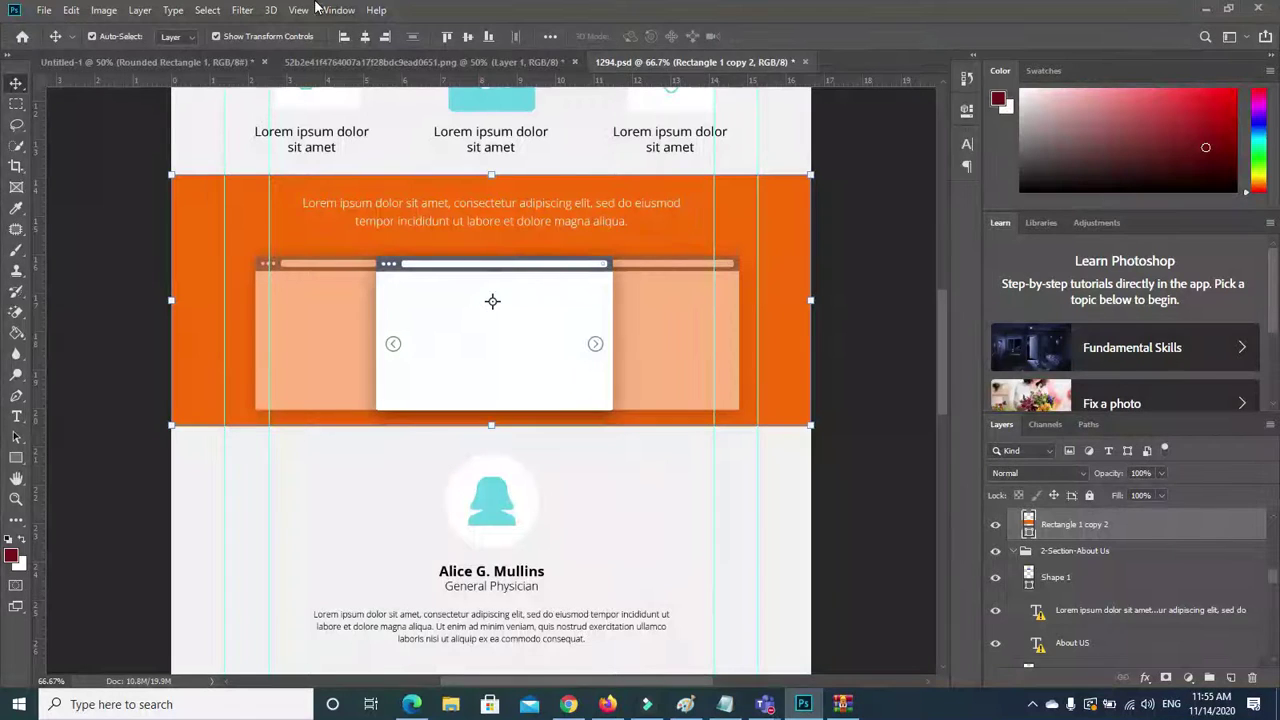
left_click(141, 60)
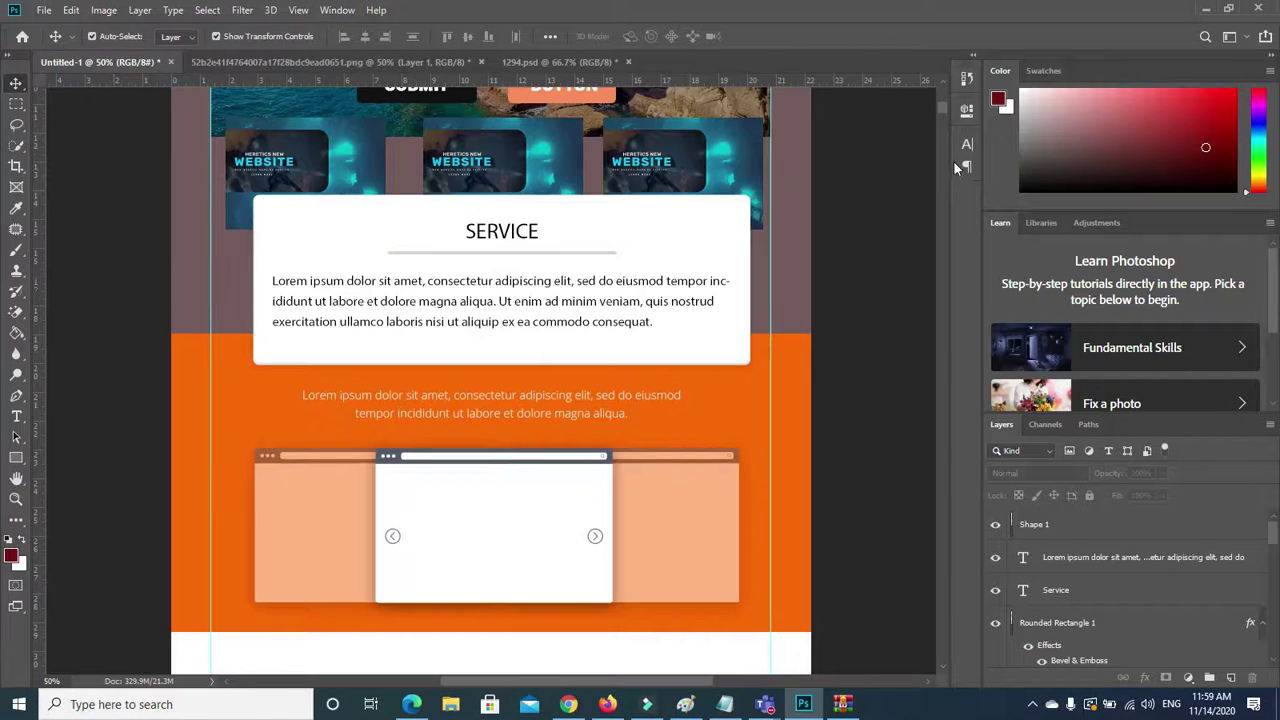
scroll(941, 107, "up", 4)
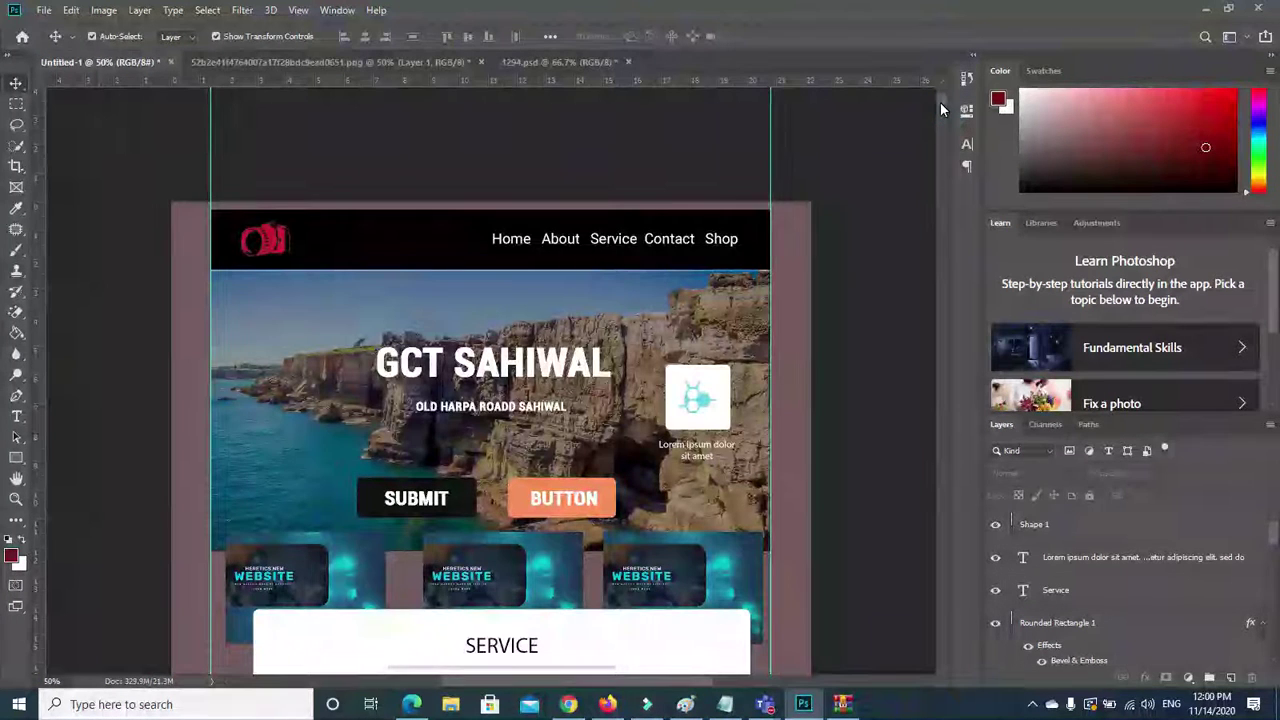